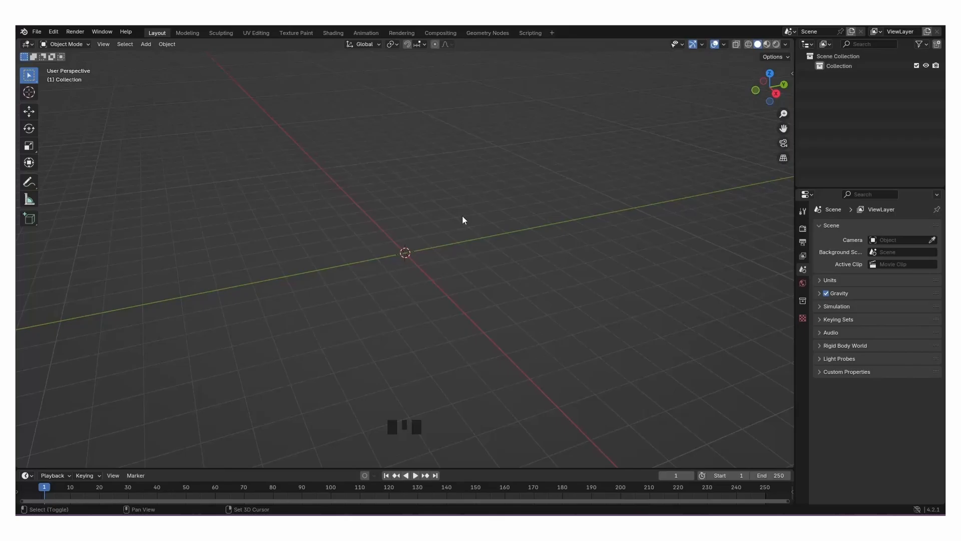
Add a cube at the origin and scale it up uniformly to about 5.967.
key("shift+a")
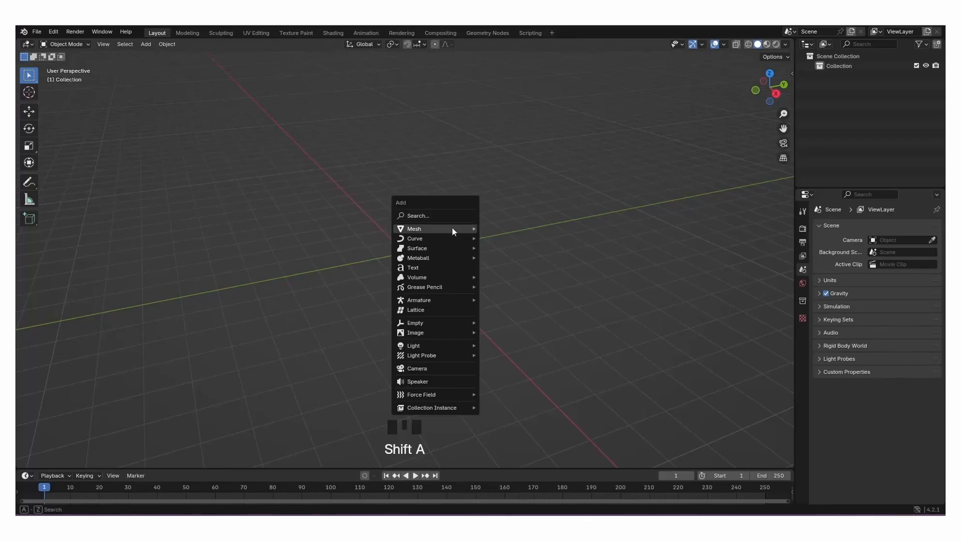
mouse_move(452, 228)
left_click(512, 239)
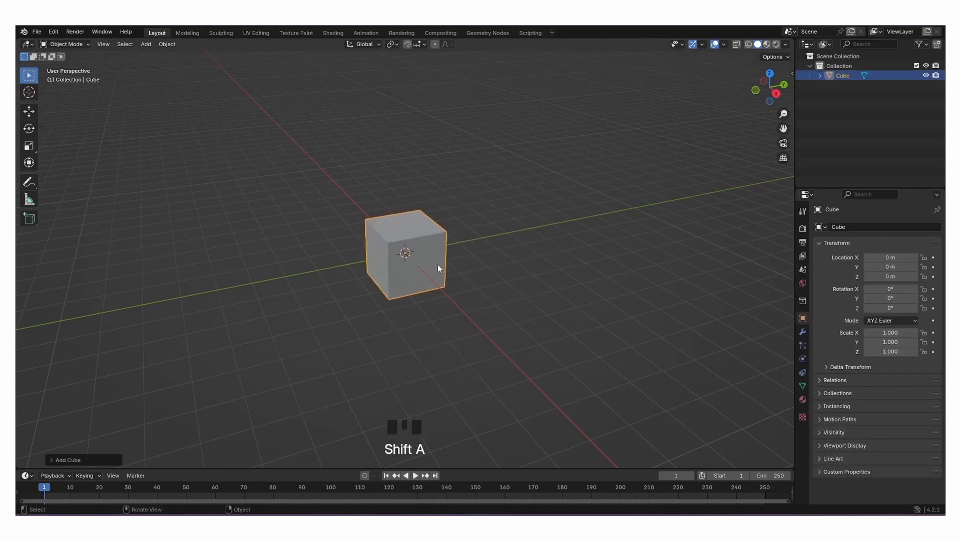
key("s")
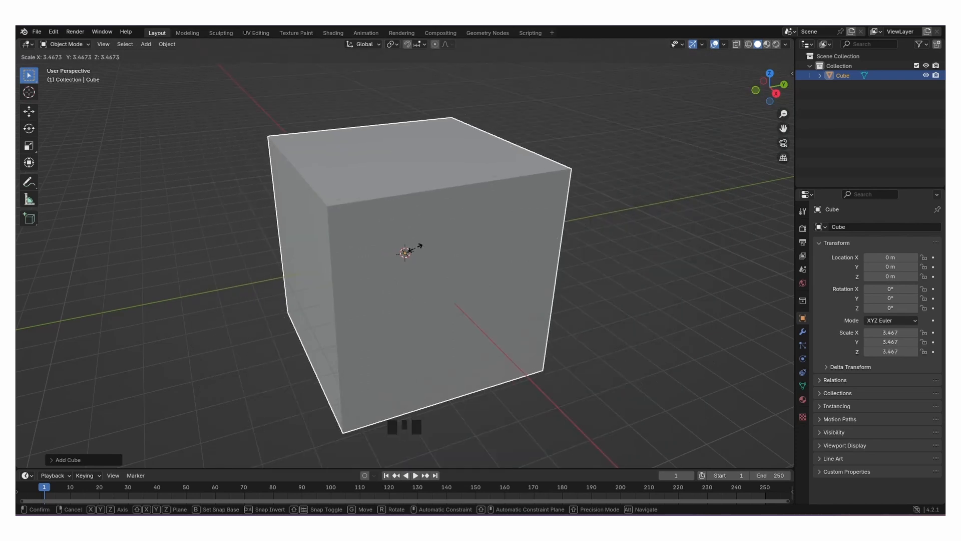
left_click(426, 246)
scroll(392, 245, "down", 3)
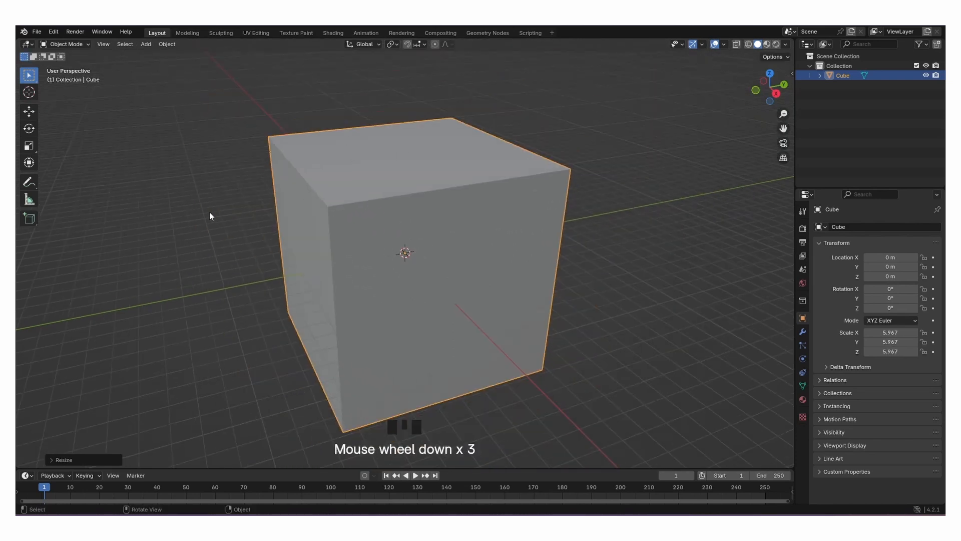
Flatten the cube into a thin floor slab with a Z scale of about 0.25.
left_click(28, 162)
left_click_drag(407, 228, 402, 262)
middle_click_drag(402, 262, 404, 253)
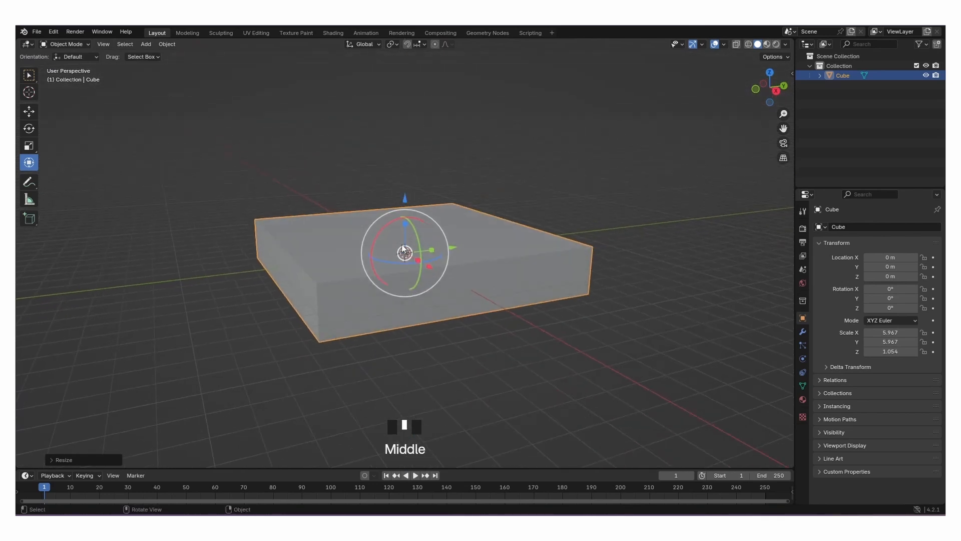
left_click_drag(406, 221, 374, 285)
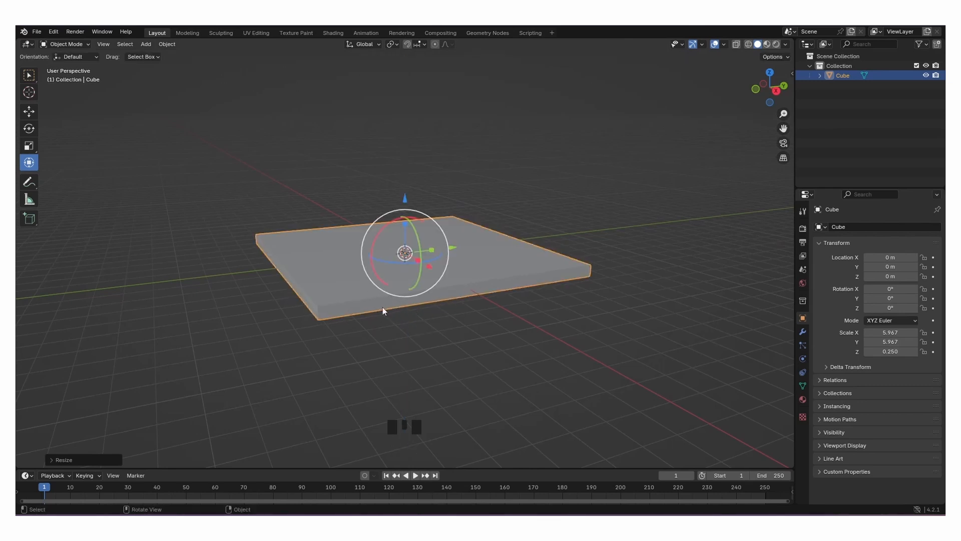
Enlarge the floor slab uniformly to about 7.409 and stretch it along Y to a scale of about 9.892.
middle_click_drag(404, 313, 440, 315)
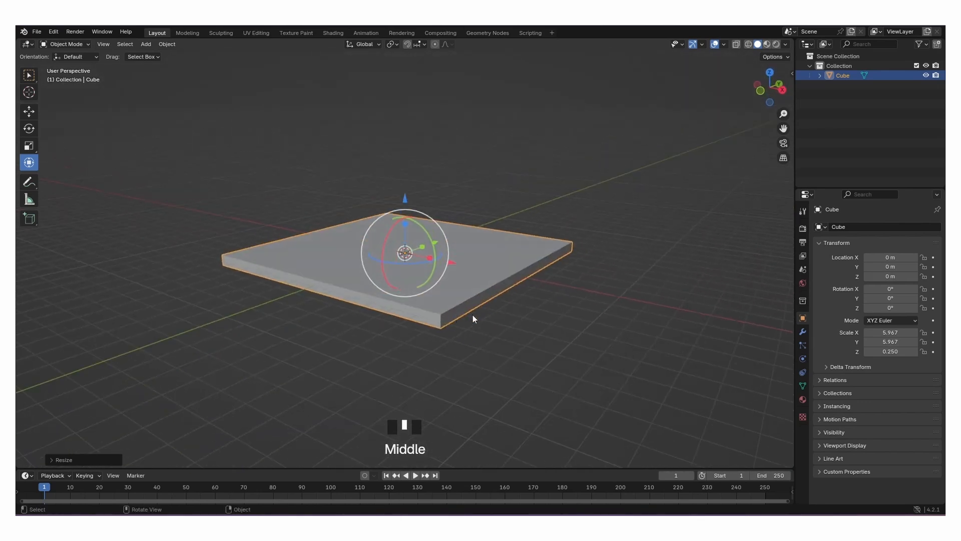
key("s")
left_click(504, 316)
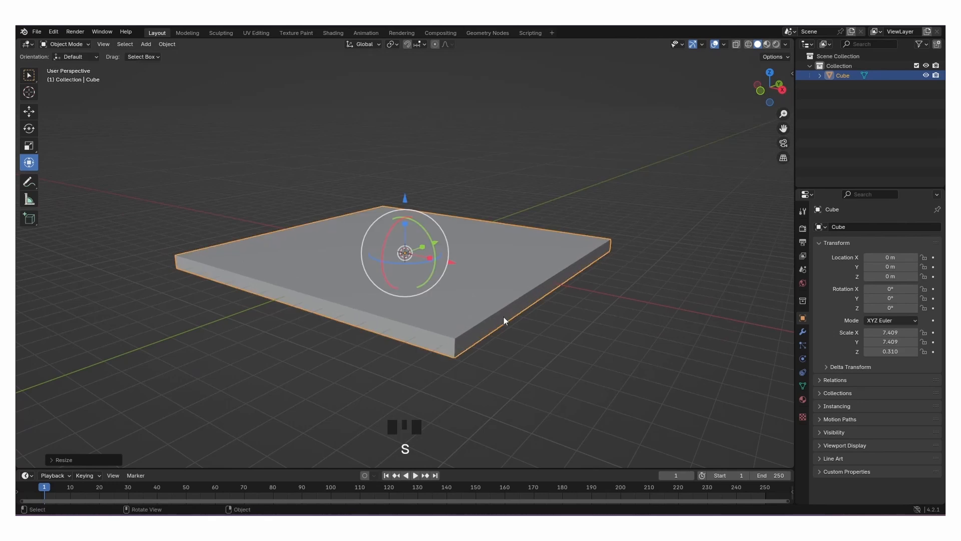
left_click(424, 317)
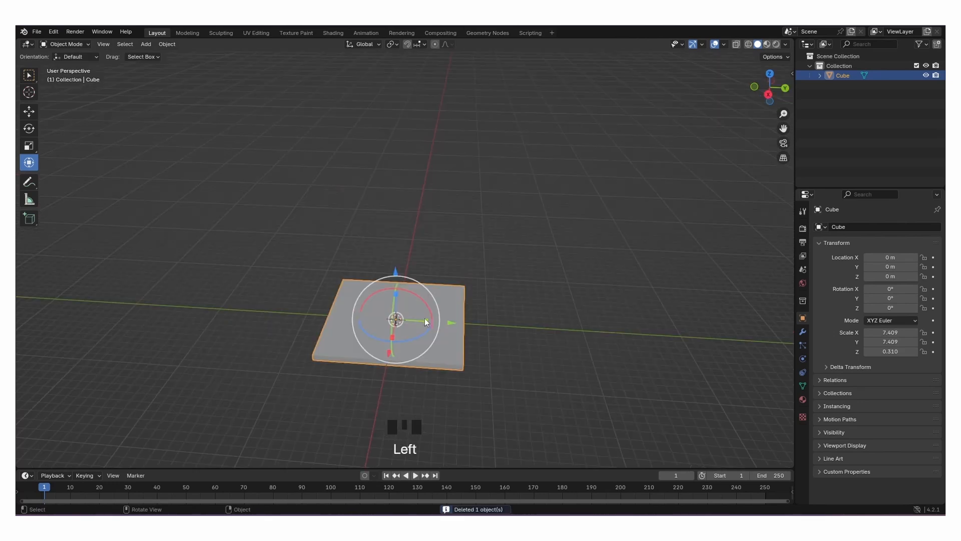
left_click_drag(426, 321, 435, 320)
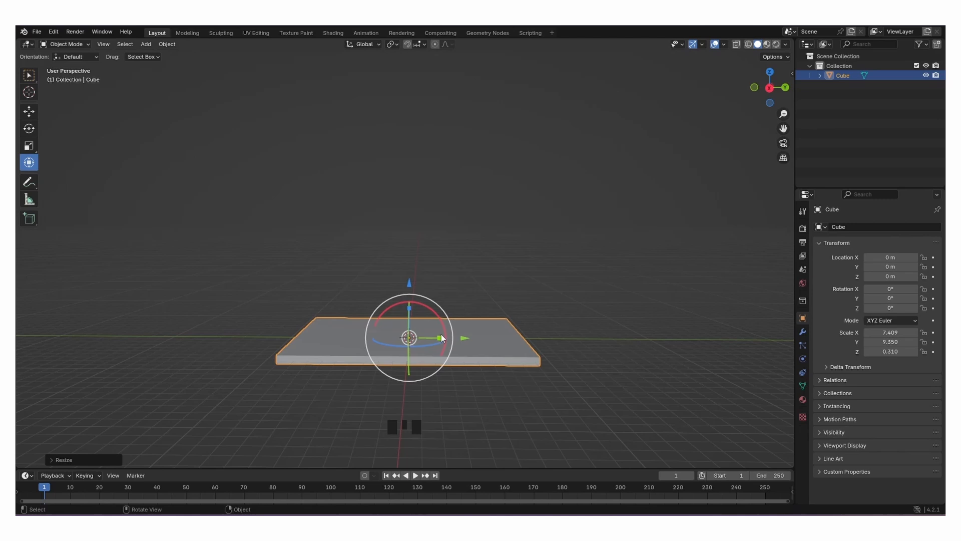
left_click_drag(441, 338, 522, 316)
middle_click_drag(521, 317, 478, 323)
Duplicate the floor slab, raise the copy above it and rotate the copy 90° about the Y axis.
key("ctrl+c")
key("ctrl+v")
left_click_drag(359, 291, 359, 231)
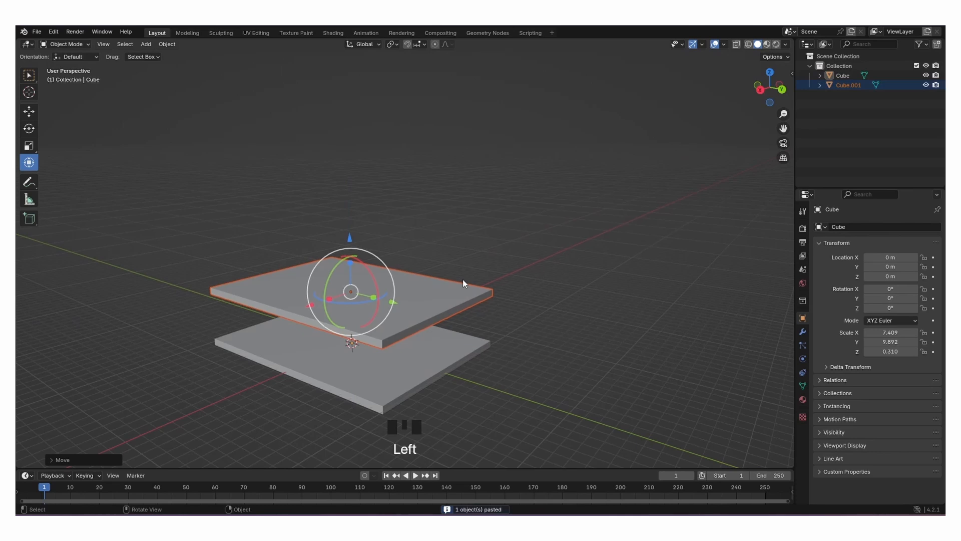
type("ry90")
key("Return")
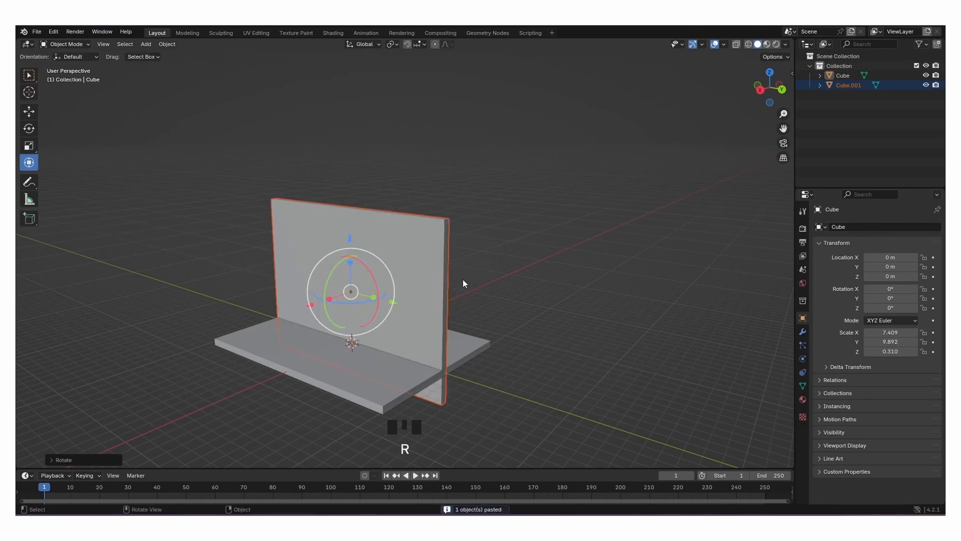
Move the upright slab along X to the floor's back edge and raise it until its bottom aligns with the floor's underside.
middle_click_drag(431, 284, 386, 304)
scroll(230, 287, "up", 2)
left_click_drag(230, 287, 347, 287)
middle_click_drag(347, 288, 350, 290)
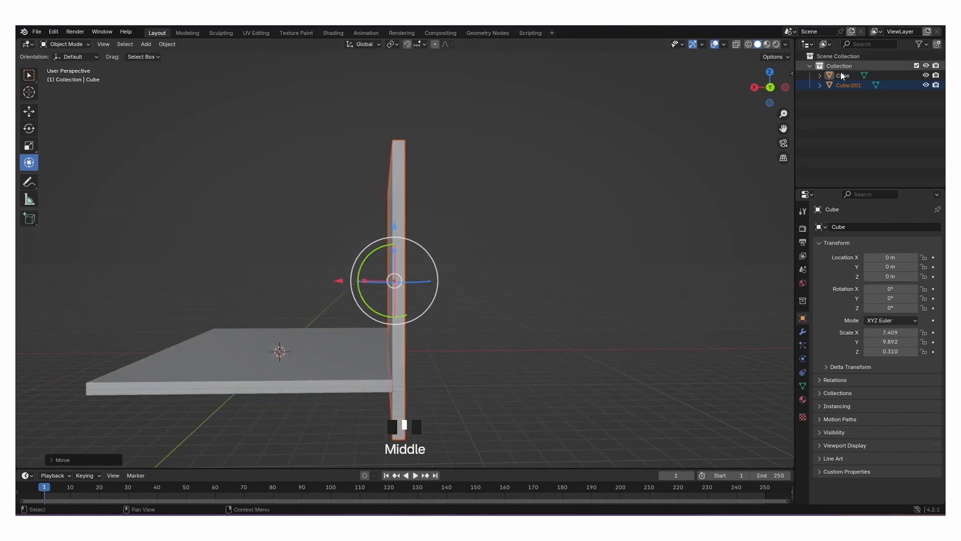
left_click(770, 87)
scroll(398, 235, "up", 2)
left_click_drag(390, 257, 405, 186)
scroll(416, 225, "up", 2)
middle_click_drag(417, 226, 453, 177, "shift")
left_click_drag(413, 83, 419, 86)
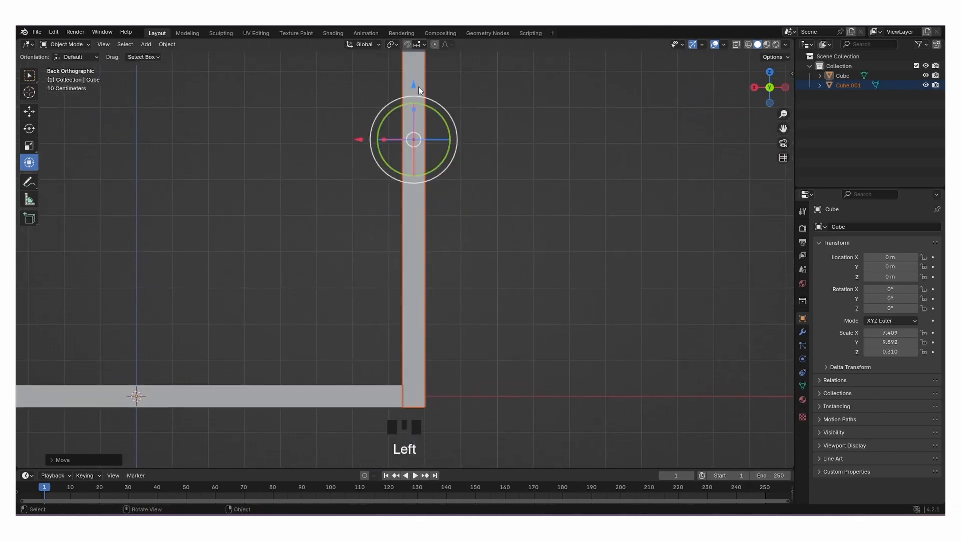
Fine-tune the back wall's position to about X -7.7191 m and Z 7.1033 m, flush with the floor's edge.
left_click(527, 130)
left_click(413, 145)
left_click_drag(367, 141, 367, 144)
left_click(498, 190)
left_click(418, 175)
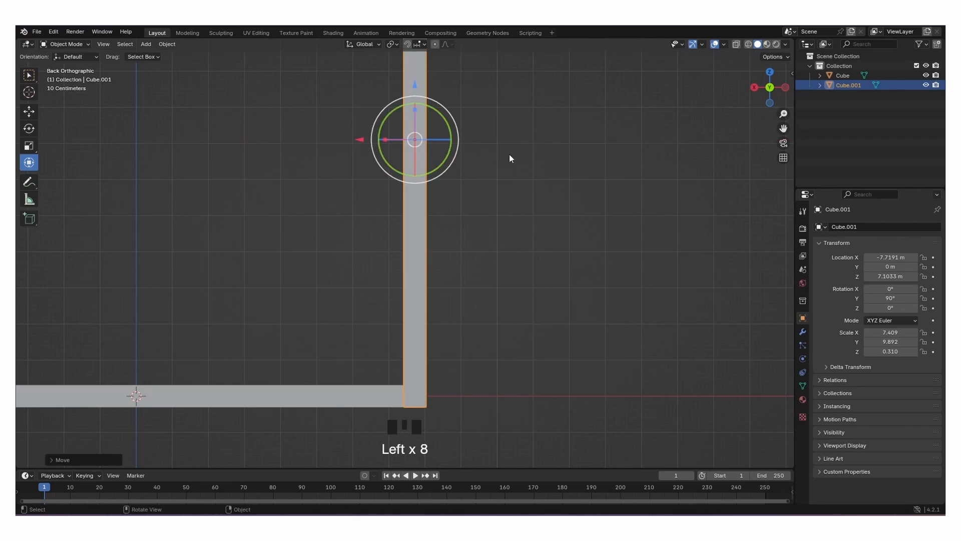
left_click(481, 175)
Duplicate the floor slab again, raise the copy above the floor and rotate the copy 90° about the X axis.
middle_click_drag(453, 204, 480, 235)
scroll(470, 224, "down", 6)
left_click(485, 299)
middle_click_drag(555, 229, 434, 244, "shift")
key("ctrl+c")
key("ctrl+v")
left_click_drag(349, 286, 542, 230)
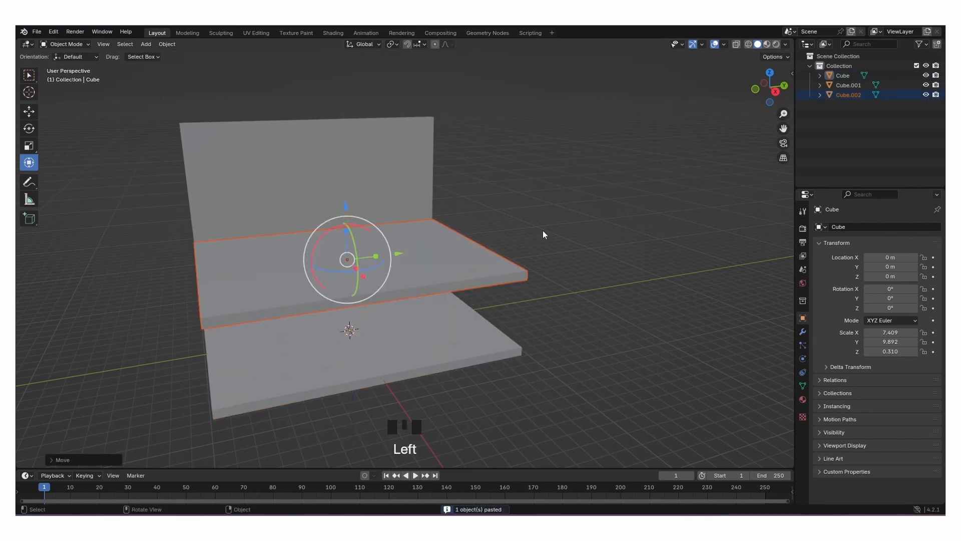
type("rx")
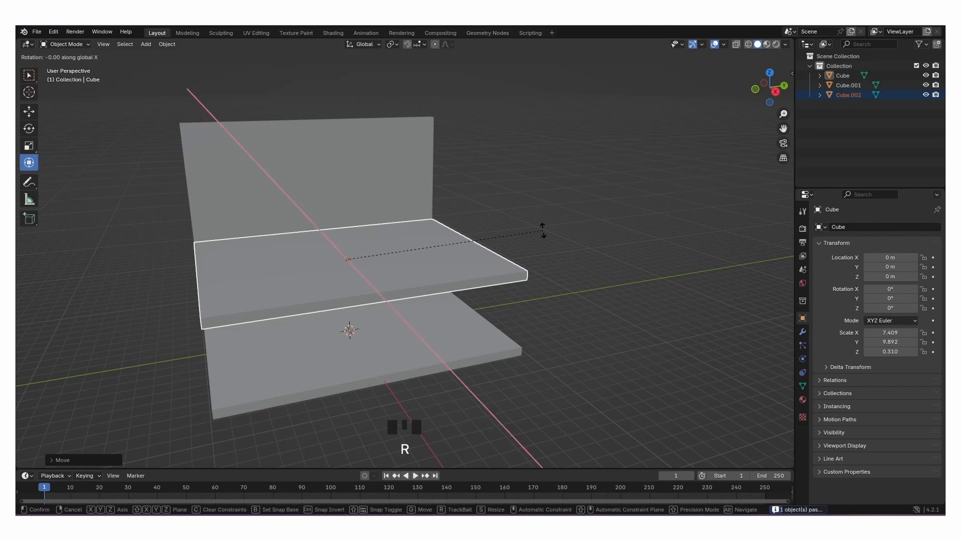
type("90")
key("Return")
Move the second upright slab along Y to the floor's side edge and raise it level with the floor's underside.
left_click_drag(401, 254, 528, 250)
middle_click_drag(518, 286, 415, 264, "shift")
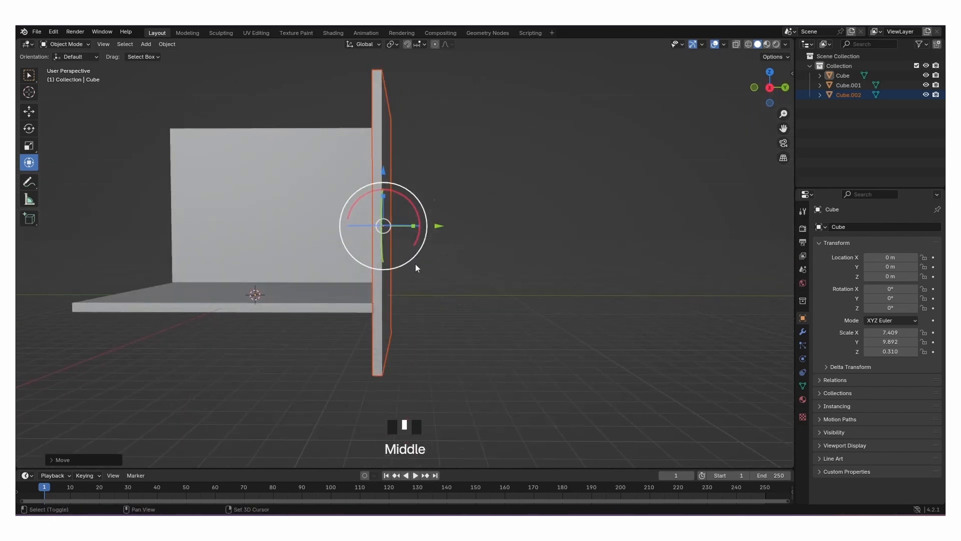
scroll(648, 167, "up", 1)
left_click(770, 88)
scroll(459, 250, "up", 2)
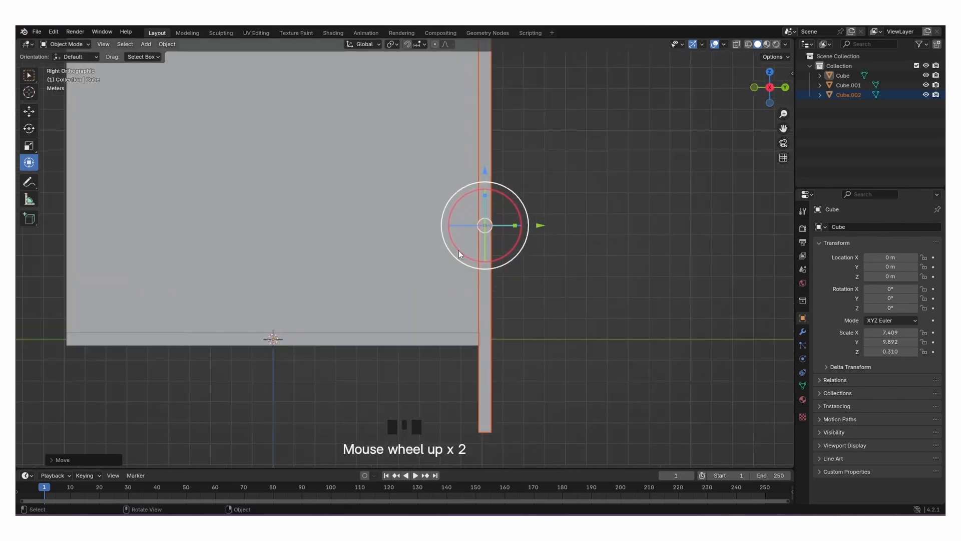
left_click_drag(484, 171, 499, 119)
scroll(512, 129, "down", 3)
middle_click_drag(512, 129, 516, 179, "shift")
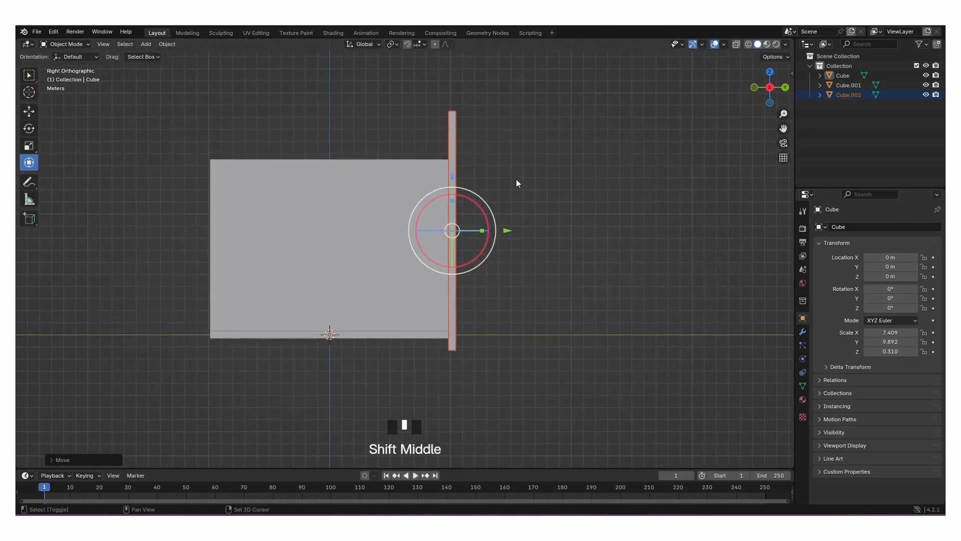
scroll(500, 283, "up", 3)
middle_click_drag(500, 283, 467, 279, "shift")
left_click_drag(456, 181, 456, 160)
left_click(543, 216)
scroll(500, 281, "up", 3, "shift")
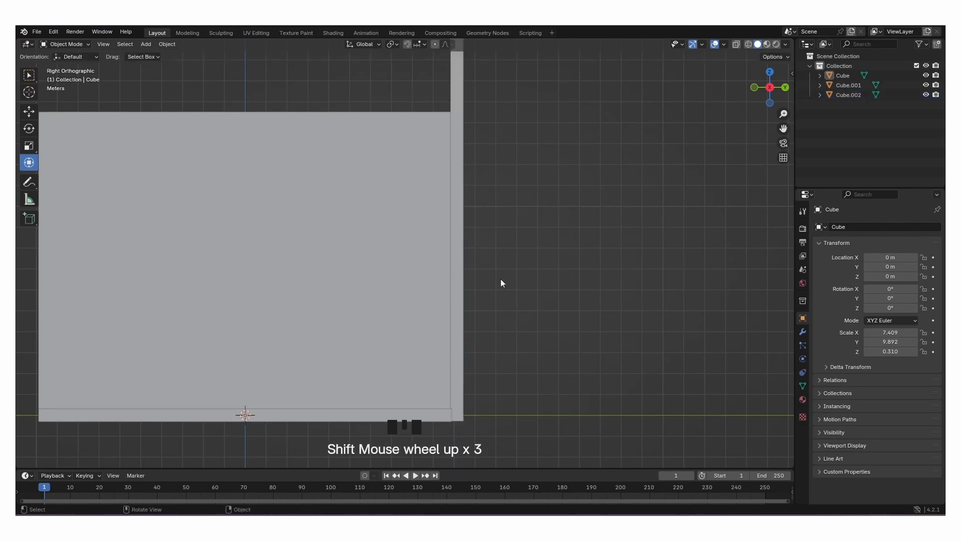
Fine-tune the side wall's position to about Y 10.189 m and Z 9.5795 m, flush with the floor.
scroll(497, 279, "up", 2)
left_click(477, 268)
middle_click_drag(477, 269, 500, 225, "shift")
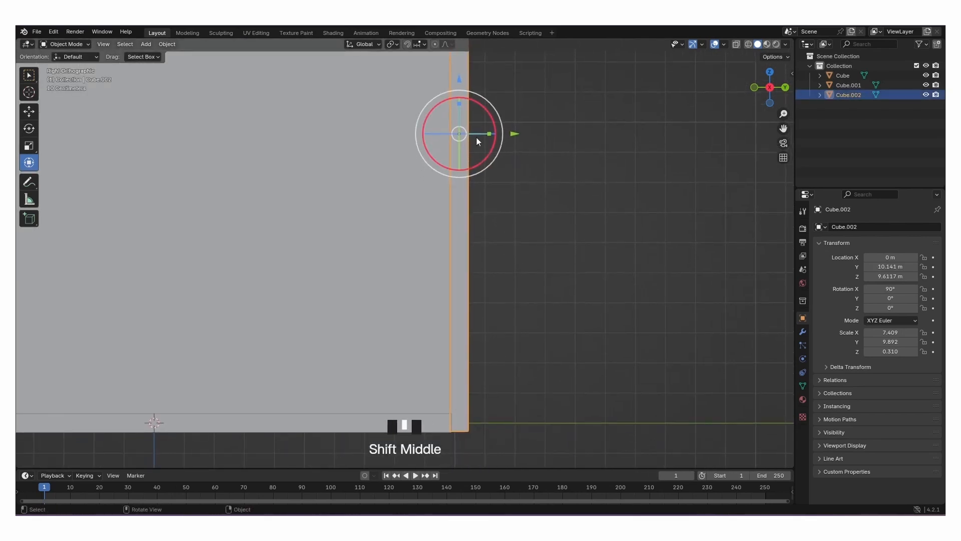
left_click_drag(460, 81, 460, 80)
left_click_drag(515, 134, 530, 139)
left_click(573, 148)
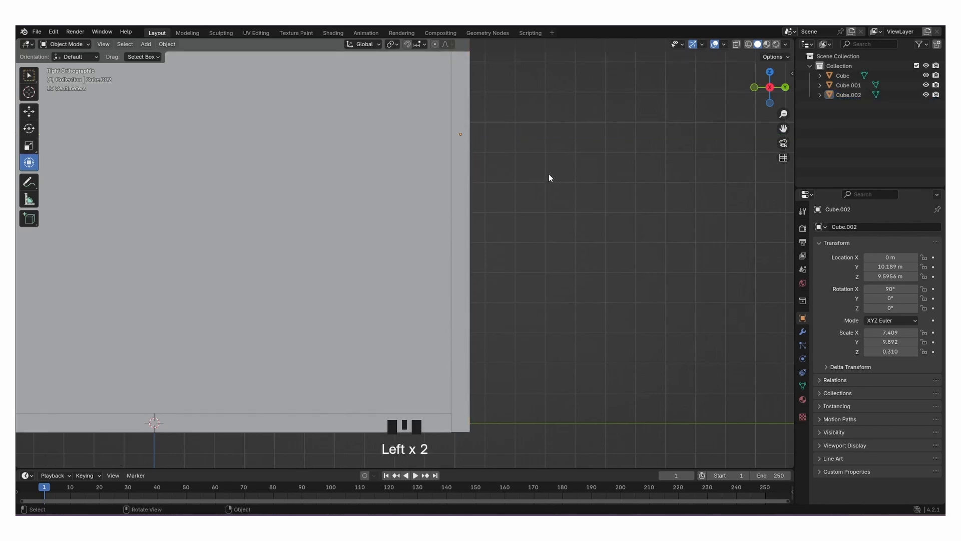
left_click(464, 183)
left_click_drag(460, 79, 460, 80)
left_click_drag(558, 107, 558, 107)
middle_click_drag(498, 161, 524, 187)
scroll(524, 187, "down", 5)
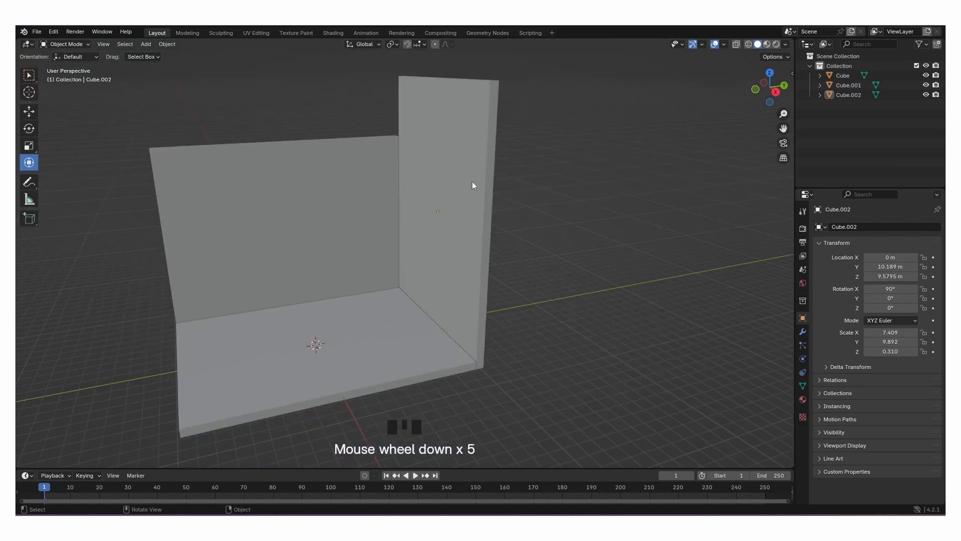
Lower the side wall's top face along Z to just above the back wall's height.
left_click(464, 160)
middle_click_drag(464, 159, 463, 132)
key("Tab")
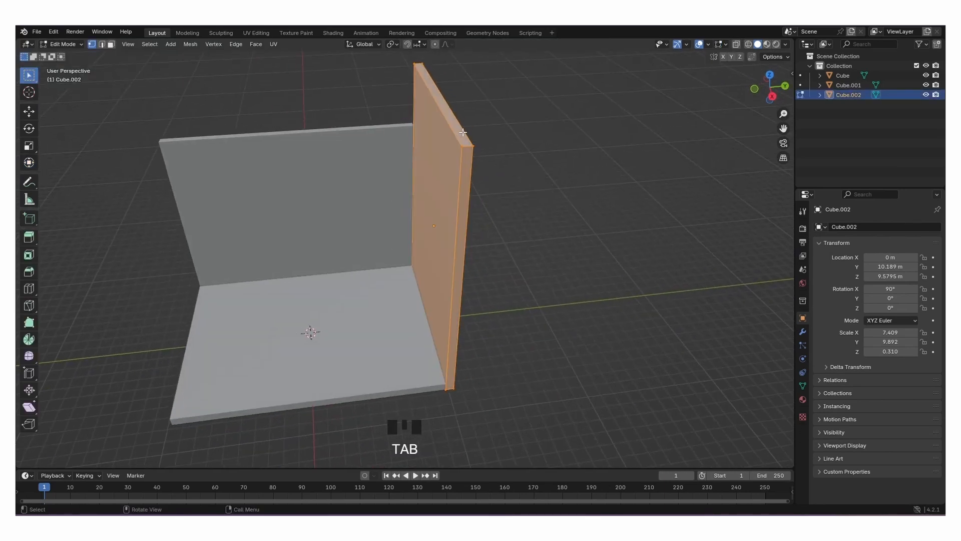
left_click(460, 129)
key("3")
left_click(447, 121)
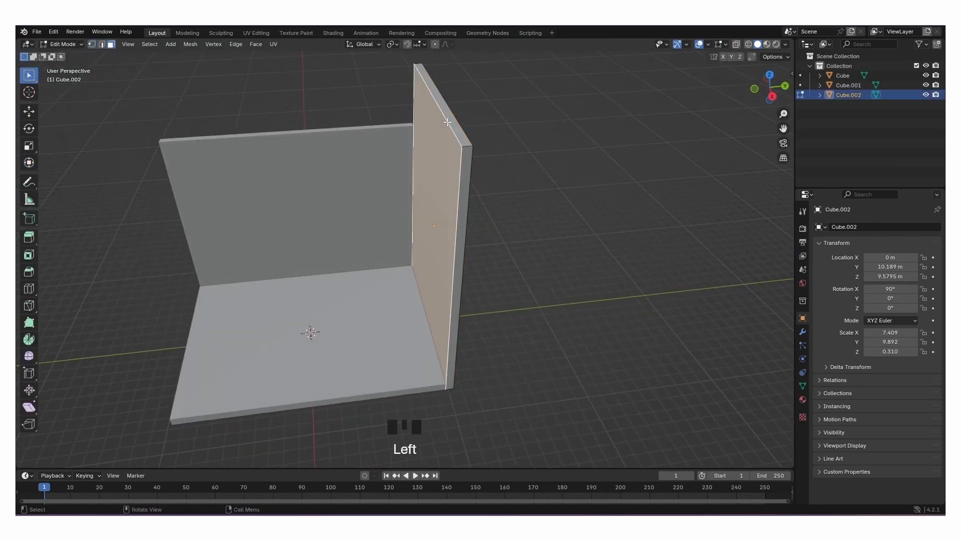
left_click(452, 119)
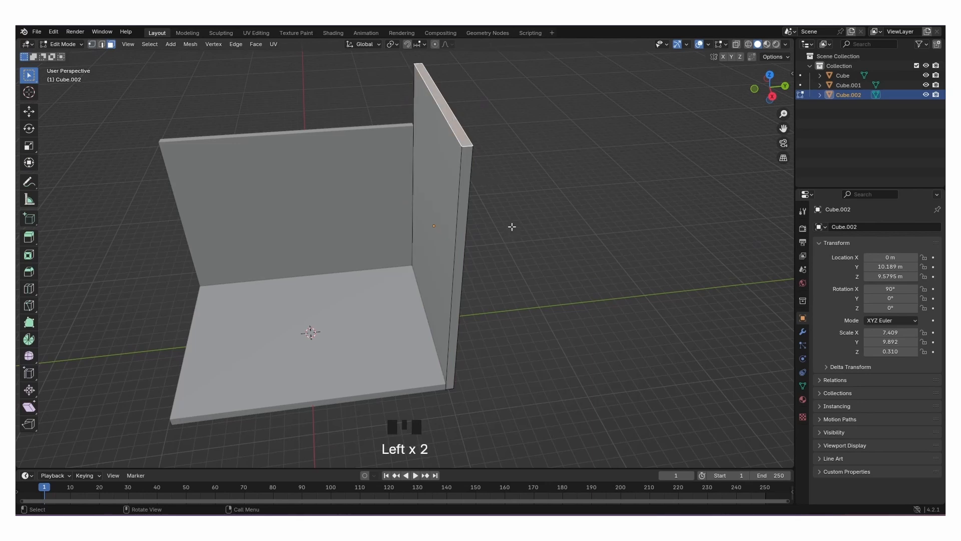
key("g")
key("z")
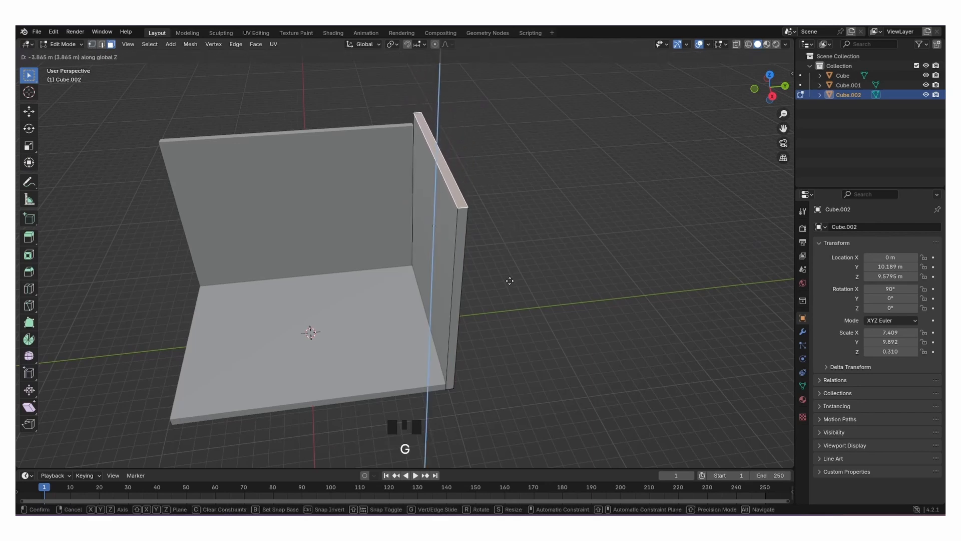
left_click(509, 292)
middle_click_drag(508, 291, 509, 178)
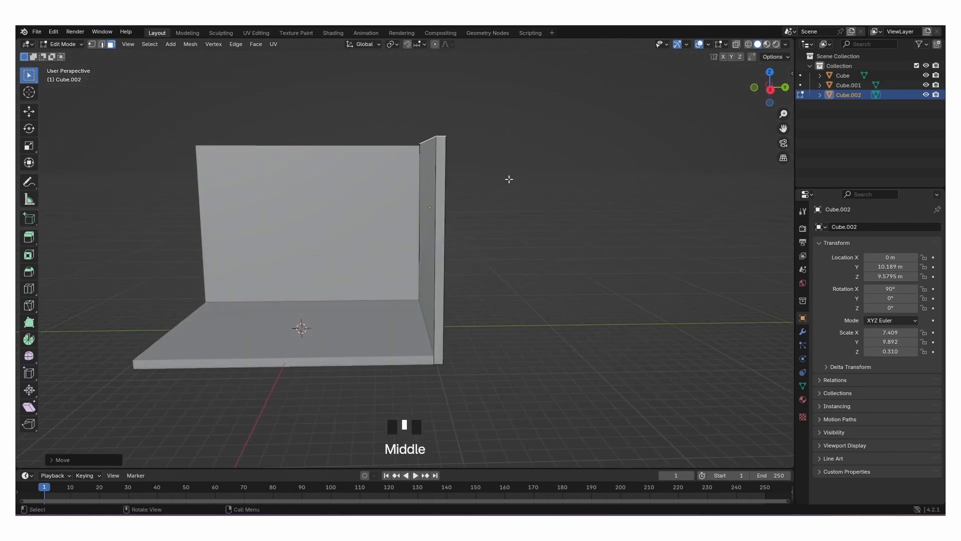
Lower the side wall's top face about 0.167 m along Z so it lines up with the back wall's top.
left_click(786, 90)
scroll(440, 160, "up", 2)
middle_click_drag(470, 106, 481, 163, "shift")
key("g")
key("z")
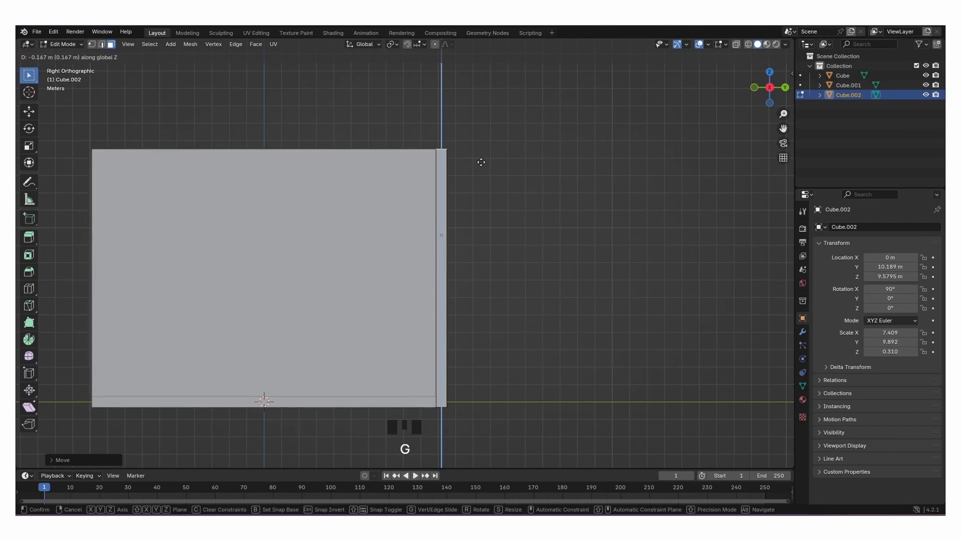
left_click(482, 161)
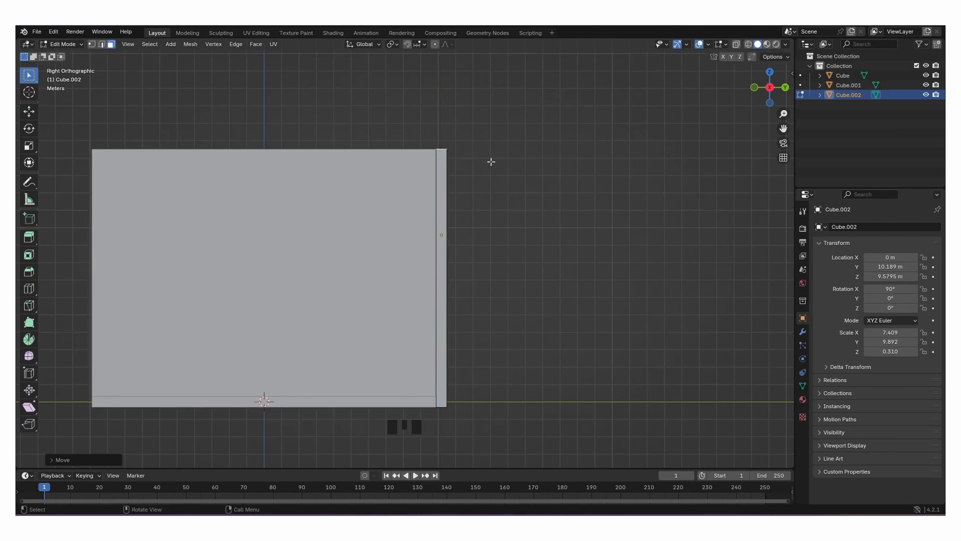
key("Tab")
left_click(548, 164)
Extend the side wall's end face about 0.58 m along negative X to align with the back wall's outer face.
middle_click_drag(549, 163, 489, 176)
left_click(473, 193)
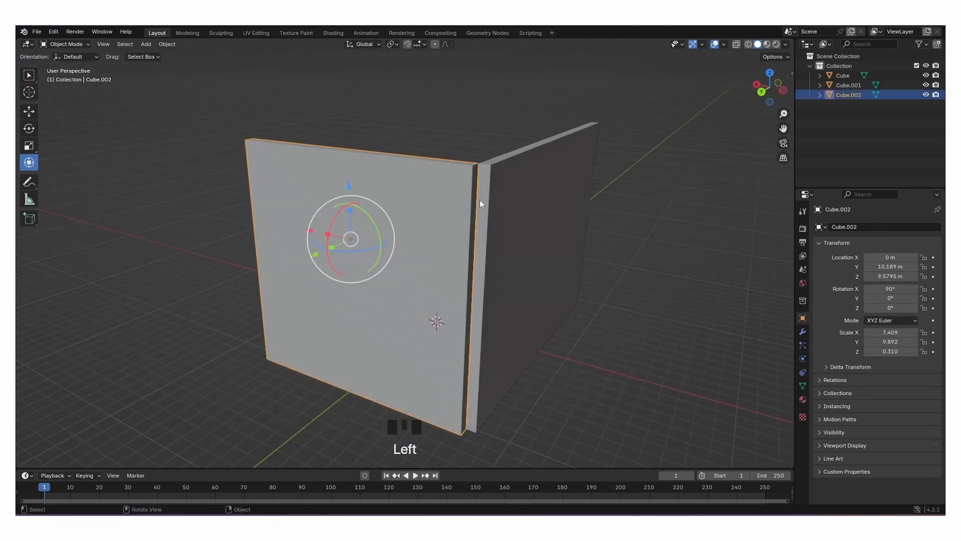
key("Tab")
left_click(474, 191)
middle_click_drag(719, 138, 678, 155)
left_click(771, 94)
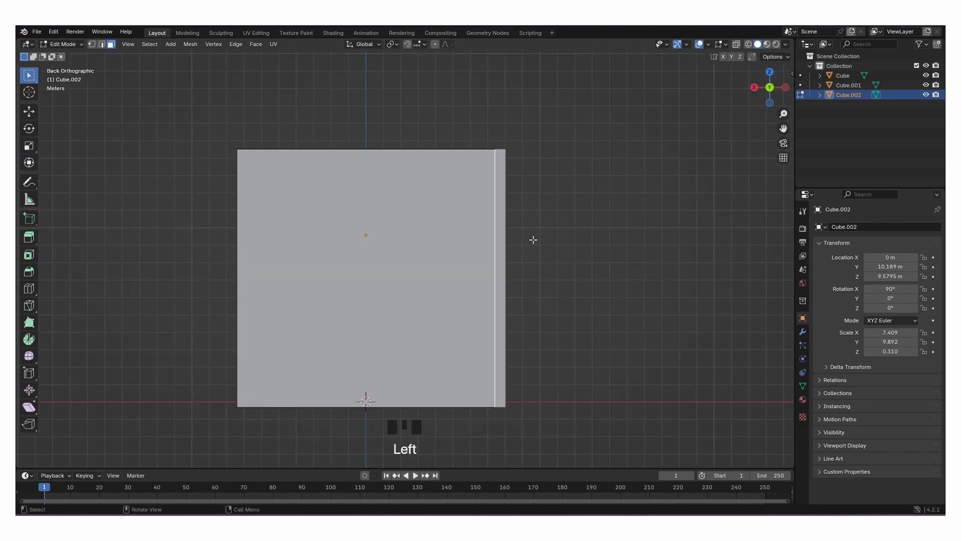
key("g")
key("x")
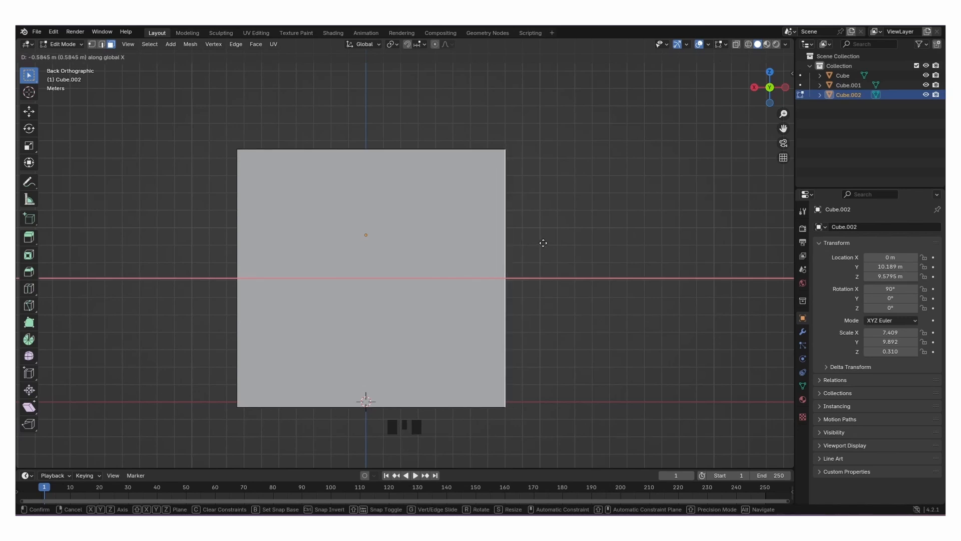
left_click(543, 243)
key("Tab")
middle_click_drag(551, 254, 590, 323)
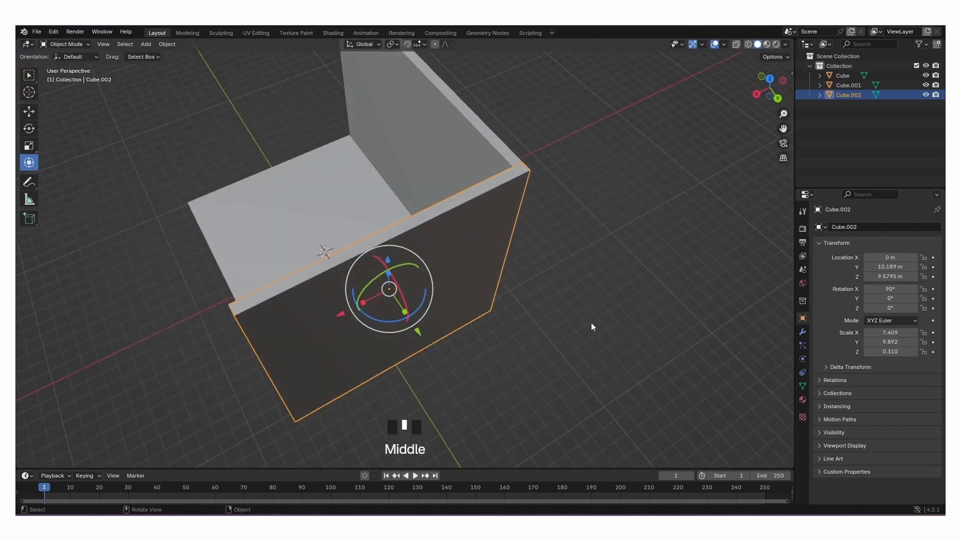
Add a cube at the room's centre and stretch it to about 5.14 in X and 5.80 in Y scale.
left_click(527, 288)
middle_click_drag(527, 288, 609, 269)
scroll(528, 257, "down", 3)
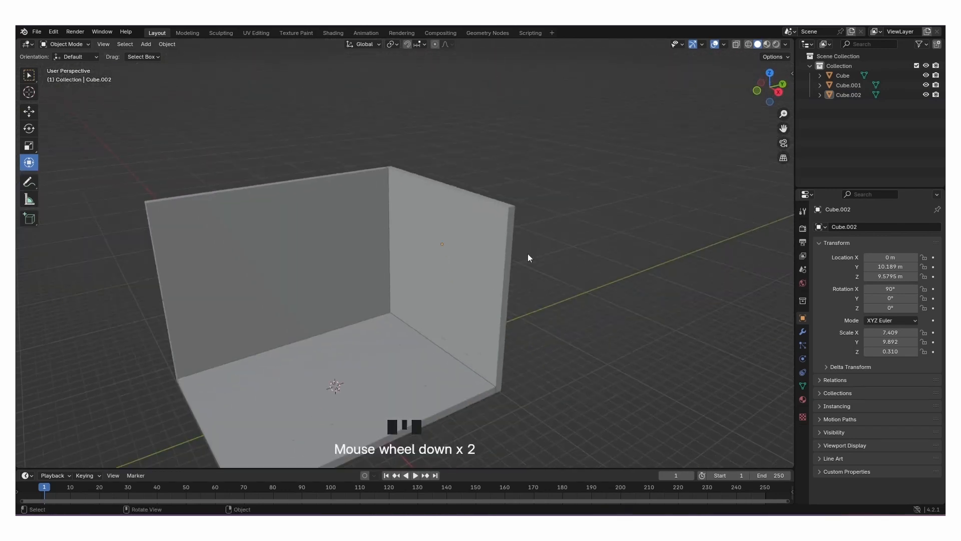
key("shift+a")
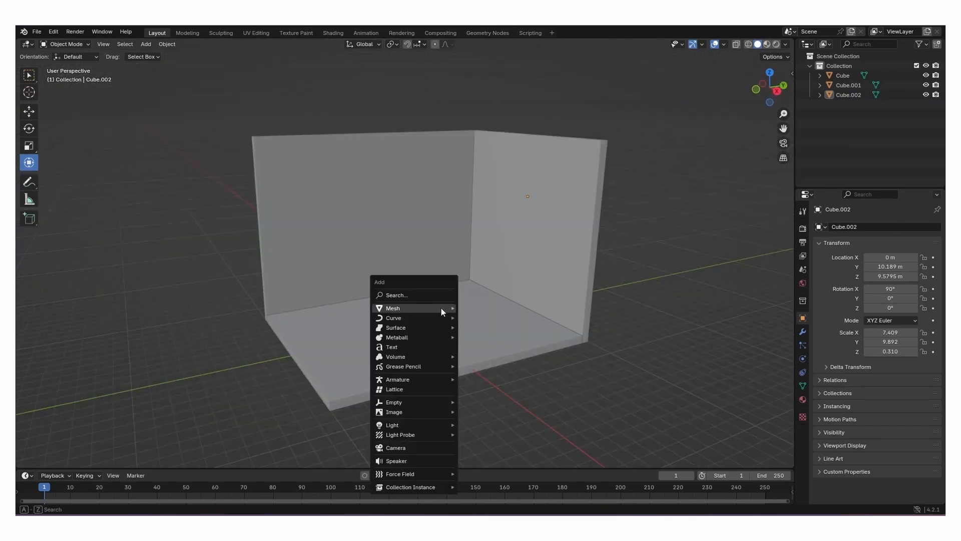
mouse_move(441, 308)
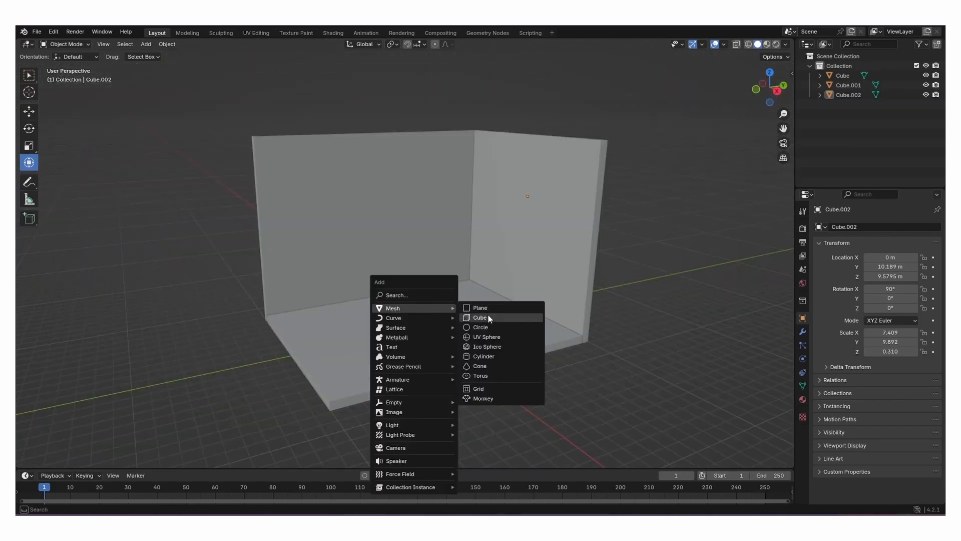
left_click(487, 317)
middle_click_drag(436, 287, 419, 341)
left_click_drag(423, 329, 569, 330)
middle_click_drag(416, 335, 484, 357)
left_click_drag(475, 318, 609, 338)
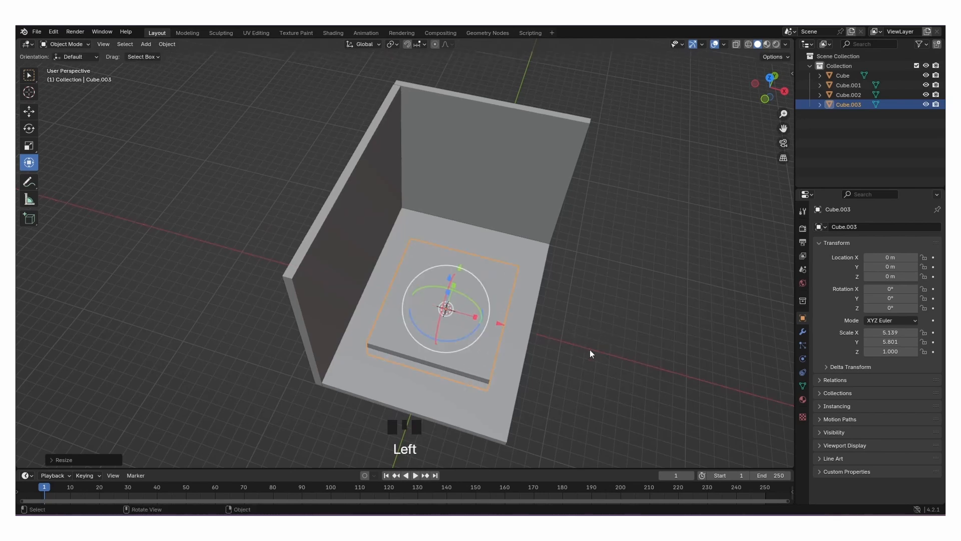
Flatten the cube to a thin slab of about 0.114 Z scale and rest it on the floor near X -1.537 m, Z 0.244 m.
mouse_move(499, 327)
left_mouse_down()
mouse_move(449, 320)
mouse_move(495, 321)
left_mouse_up()
middle_click_drag(495, 320, 442, 305)
scroll(446, 338, "up", 3)
middle_click_drag(447, 338, 421, 289, "shift")
mouse_move(403, 257)
left_mouse_down()
mouse_move(403, 281)
mouse_move(396, 221)
mouse_move(404, 268)
left_mouse_up()
left_click_drag(403, 226, 402, 231)
Widen the thin slab on the floor along Y to a scale of about 6.786.
left_click(461, 233)
middle_click_drag(461, 233, 452, 272)
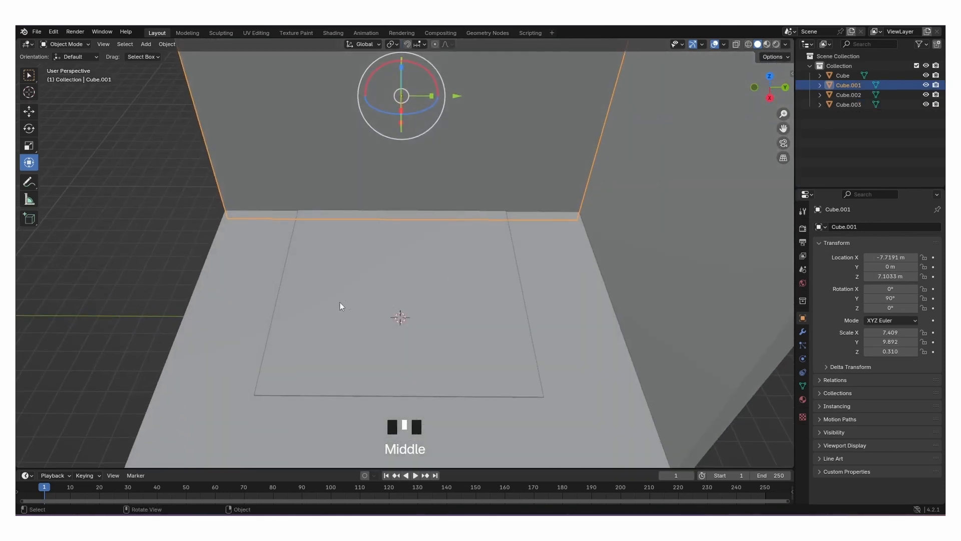
middle_click_drag(366, 310, 335, 313)
left_click(334, 314)
left_click_drag(430, 290, 437, 293)
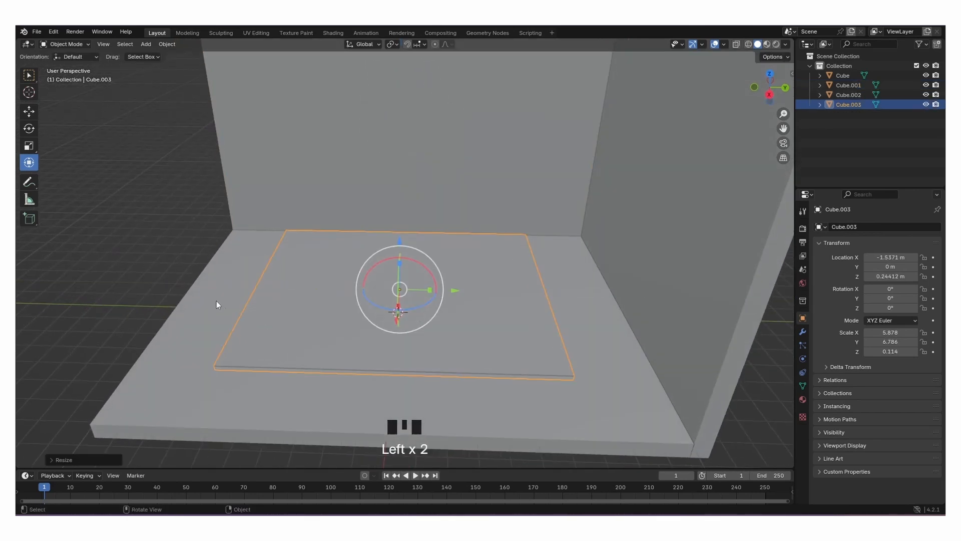
Add another cube, raise it to about Z 8.69 m and enlarge it uniformly.
key("shift+a")
mouse_move(352, 231)
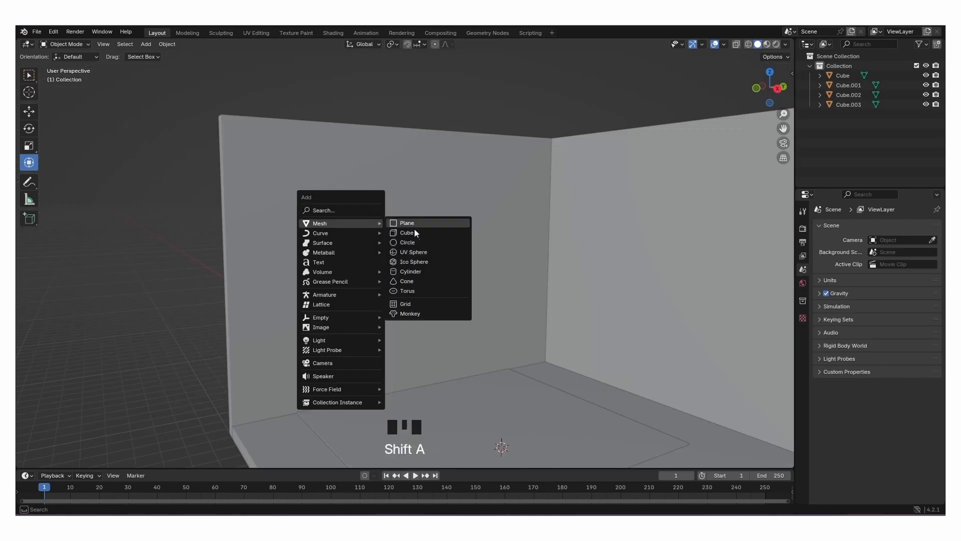
left_click(415, 231)
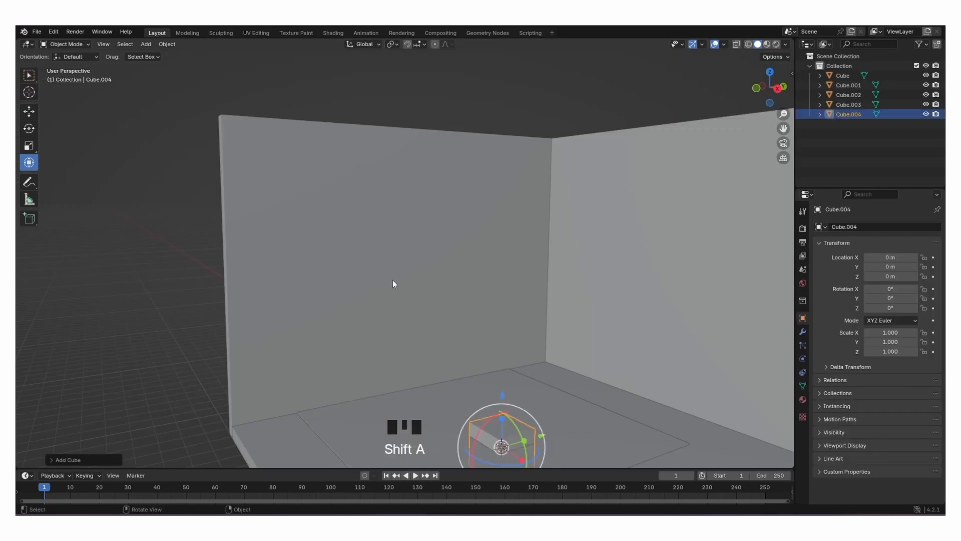
scroll(449, 344, "down", 2)
left_click_drag(471, 340, 470, 250)
middle_click_drag(471, 250, 494, 272)
key("s")
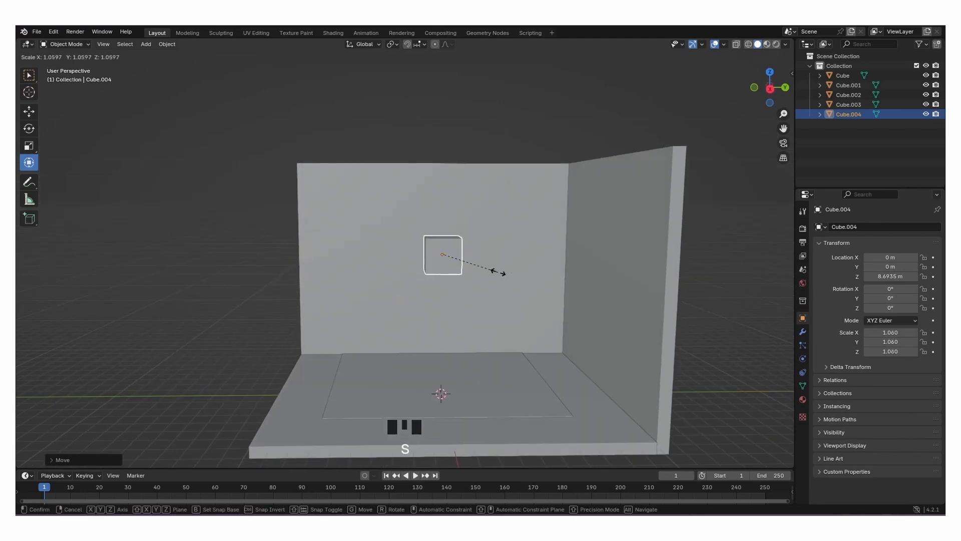
left_click(542, 274)
Shape the raised cube into a beam along the back wall's top, near X -6.02 m, Z 12.45 m, scaled about 1.447, 9.830, 2.063.
left_click_drag(443, 220, 442, 214)
middle_click_drag(442, 214, 539, 240)
left_click_drag(540, 240, 448, 237)
middle_click_drag(479, 241, 428, 210)
left_click_drag(439, 189, 440, 133)
left_click_drag(464, 190, 591, 193)
middle_click_drag(482, 183, 490, 211)
left_click_drag(466, 188, 467, 188)
left_click(712, 199)
middle_click_drag(713, 199, 517, 203)
Duplicate the beam, lower the copy to about Z 2.64 m on the floor and resize it to about 6.075 in Y and 2.345 in Z.
left_click(485, 194)
key("ctrl+c")
key("ctrl+v")
left_click_drag(437, 137, 449, 320)
left_click_drag(437, 278, 438, 273)
left_click_drag(467, 331, 498, 328)
middle_click_drag(499, 328, 518, 311)
Open the upper beam's mesh for editing.
left_click(622, 279)
middle_click_drag(623, 279, 457, 280)
key("Tab")
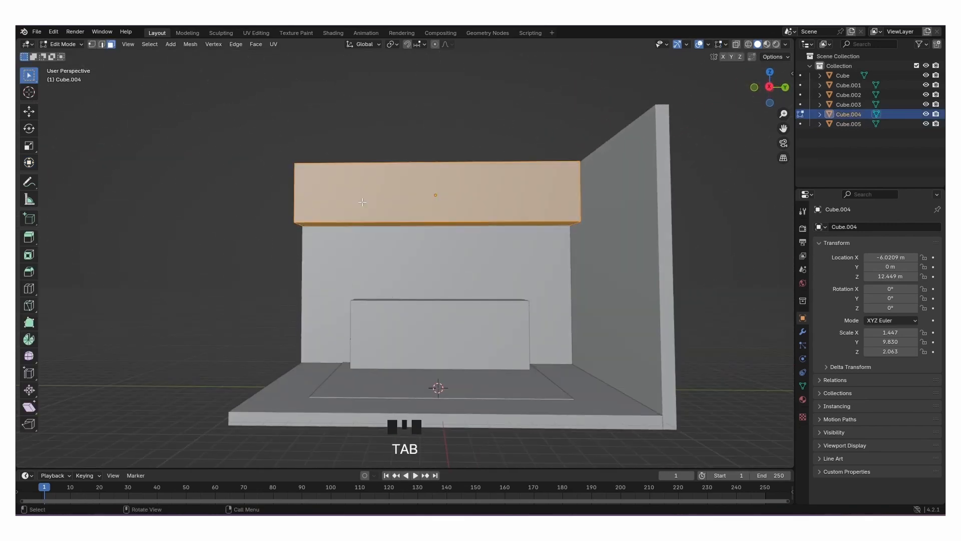
key("ctrl+r")
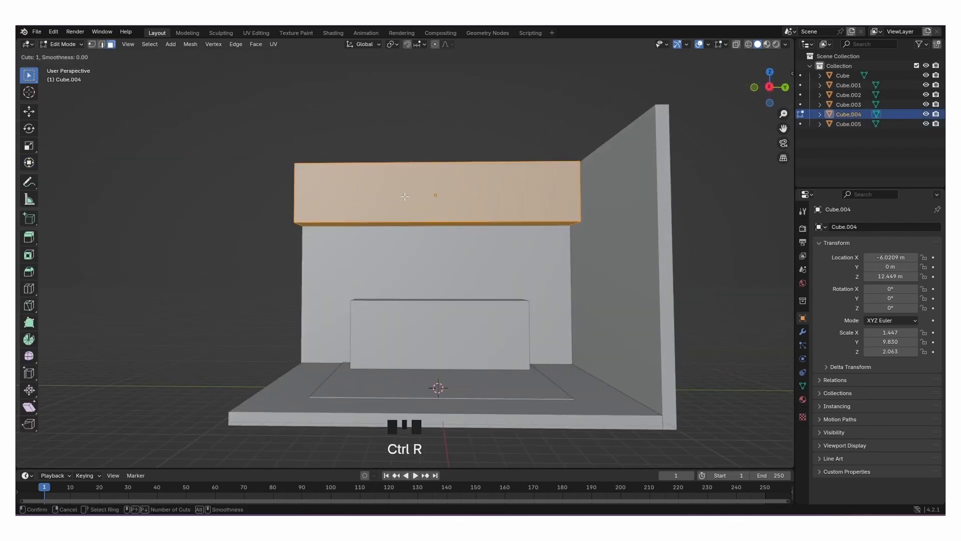
left_click(374, 224)
left_click(375, 224)
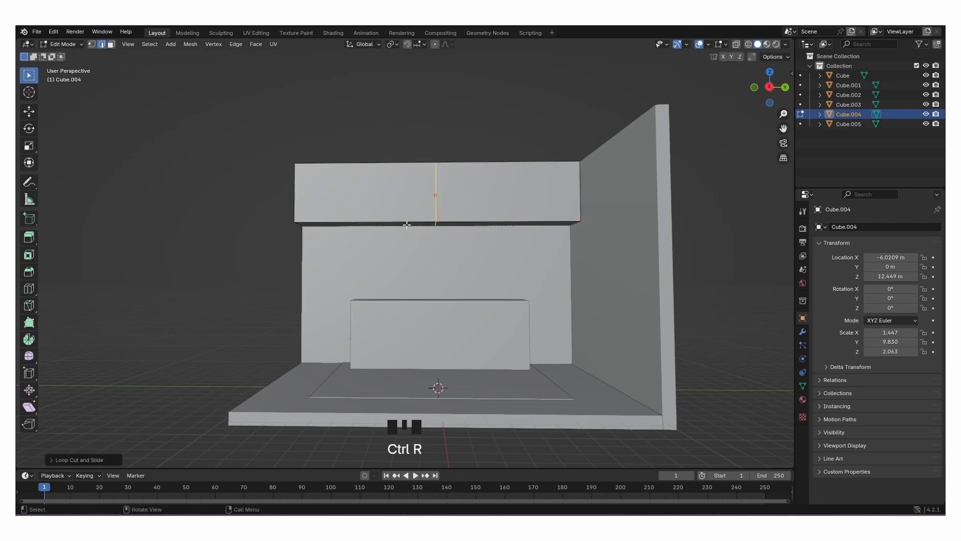
key("ctrl+z")
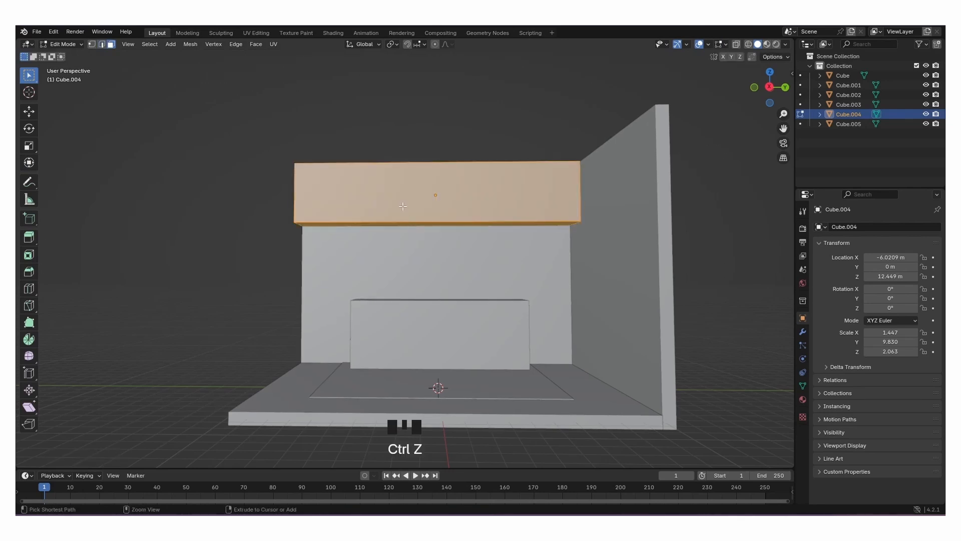
Add two vertical loop cuts across the upper beam and spread them apart along Y by a factor of about 1.91.
key("ctrl+r")
left_click(408, 205)
key("s")
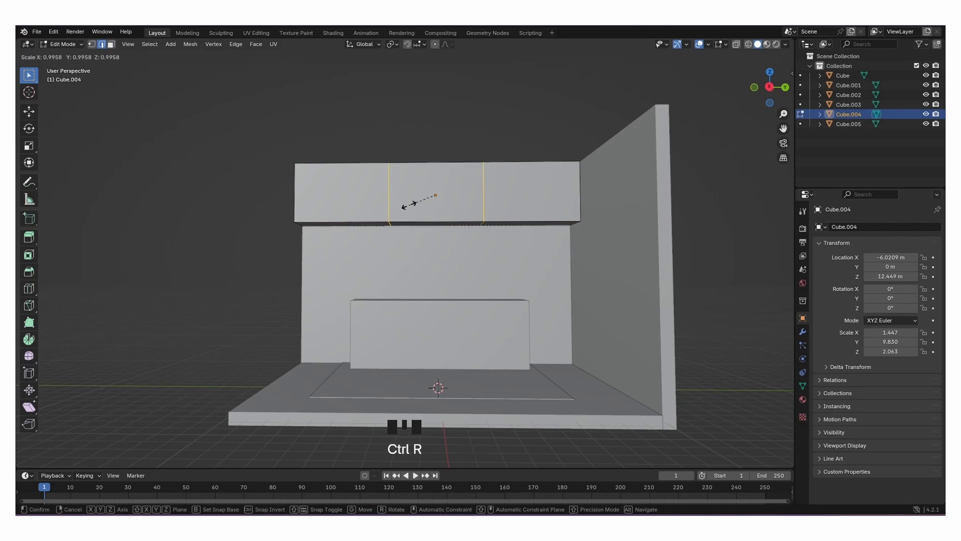
key("y")
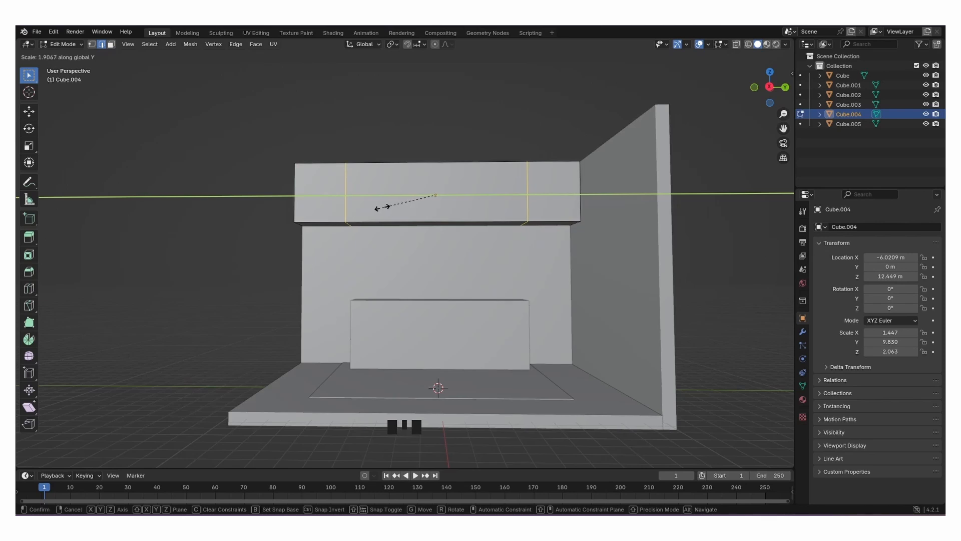
right_click(377, 208)
Extrude the beam's underside face at the room's open end down to the floor as a pillar.
middle_click_drag(376, 208, 329, 229)
left_click(328, 227)
key("3")
left_click(324, 222)
key("e")
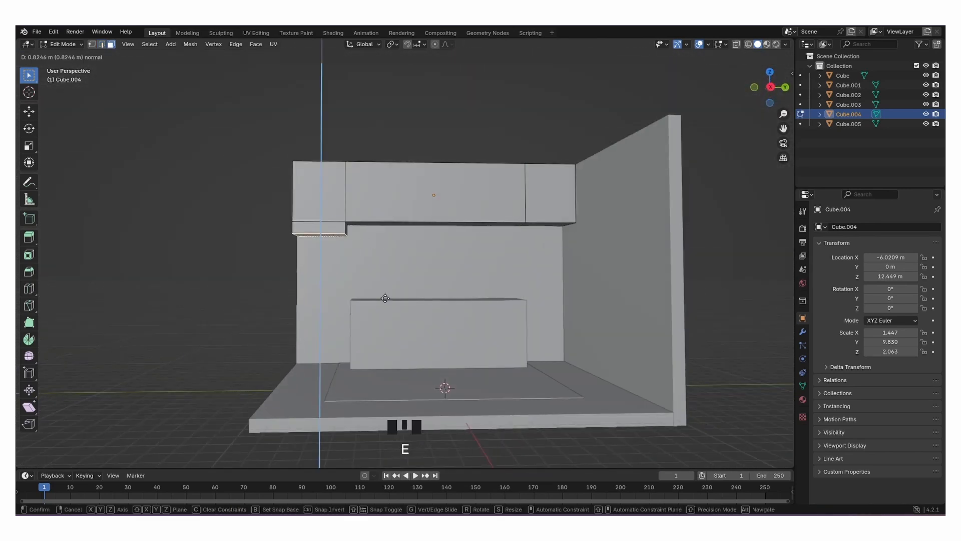
left_click(388, 430)
Extrude the beam's underside face beside the side wall about 9.96 m down to form the second pillar, and finish mesh editing.
middle_click_drag(344, 355, 565, 236)
left_click(570, 220)
key("e")
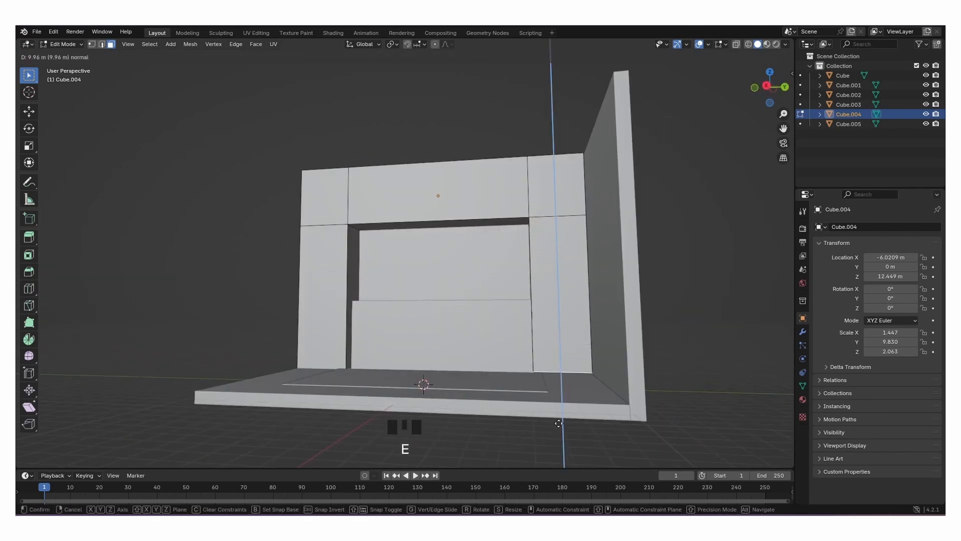
left_click(558, 423)
key("Tab")
Widen the lower block to a Y scale of about 6.259 and shift it to about Y 0.017 m, filling the gap between the pillars.
middle_click_drag(497, 342, 504, 300)
left_click(466, 321)
scroll(458, 316, "up", 5, "shift")
scroll(486, 325, "up", 3)
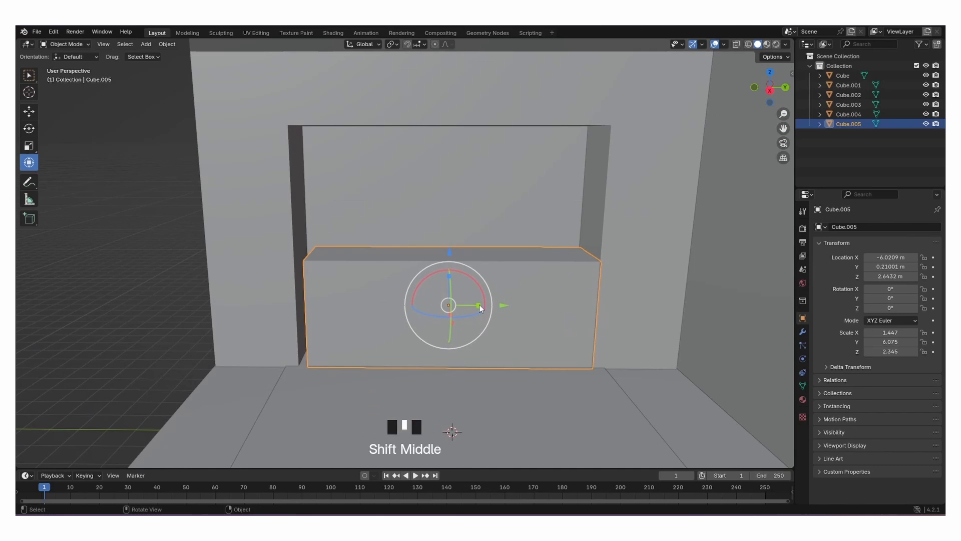
mouse_move(481, 304)
left_mouse_down()
mouse_move(501, 307)
mouse_move(476, 307)
mouse_move(486, 304)
left_mouse_up()
Move the thin floor slab along X to about -0.095 m, away from the back wall.
left_click(457, 325)
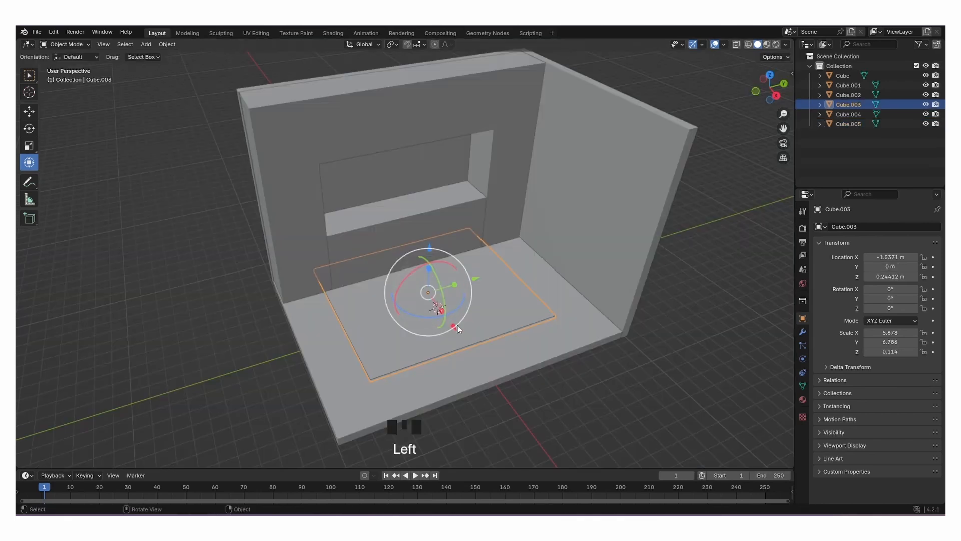
left_click_drag(457, 325, 459, 341)
left_click(137, 329)
middle_click_drag(139, 333, 314, 337)
Extrude the lower block's top face upward about 0.056 m to form a thin countertop.
scroll(404, 279, "up", 3)
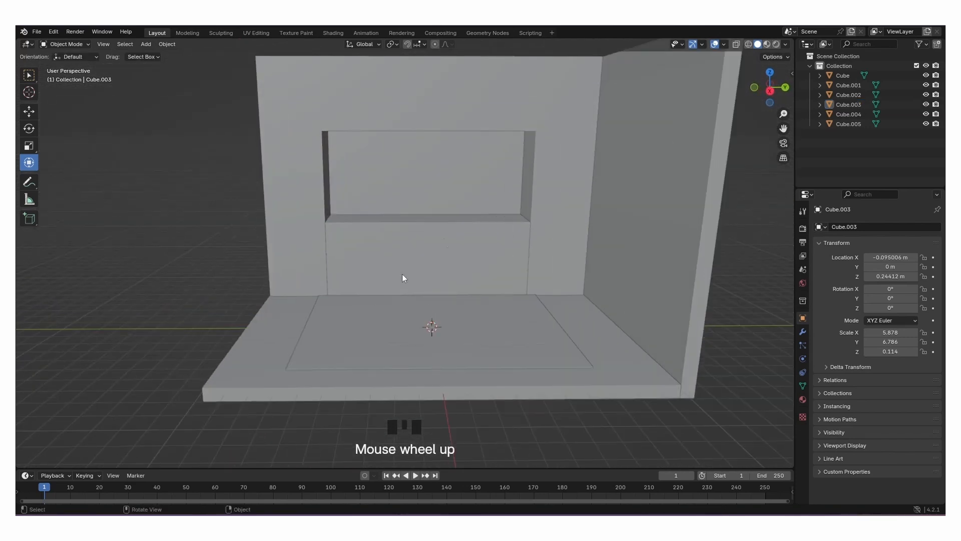
scroll(404, 279, "up", 2)
left_click(326, 330)
left_click(309, 335)
scroll(308, 349, "up", 2)
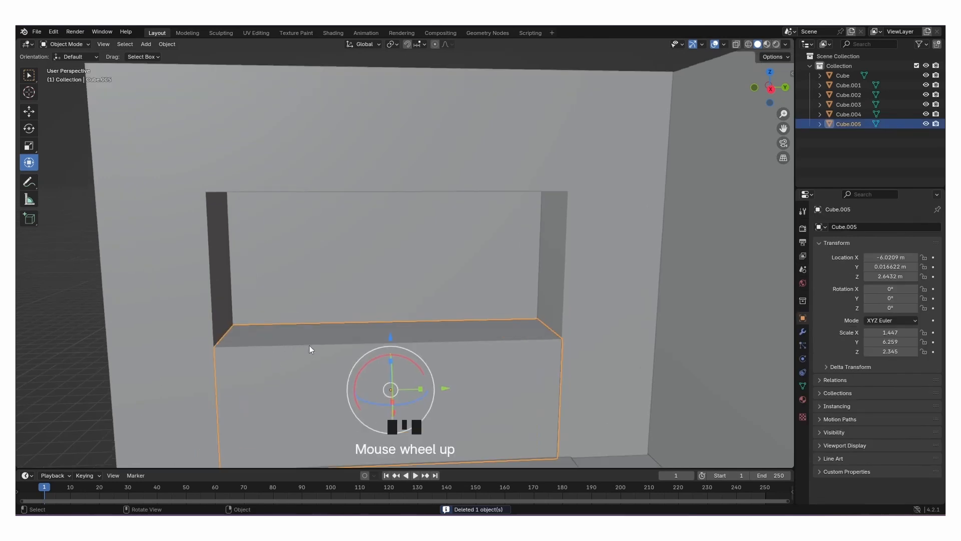
scroll(309, 345, "up", 1)
middle_click_drag(307, 374, 368, 286, "shift")
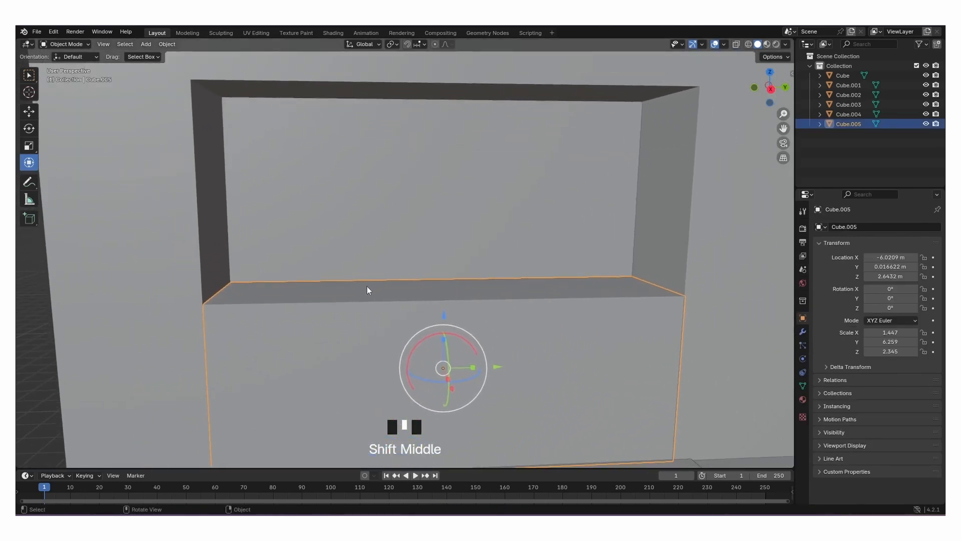
key("Tab")
left_click(336, 293)
key("e")
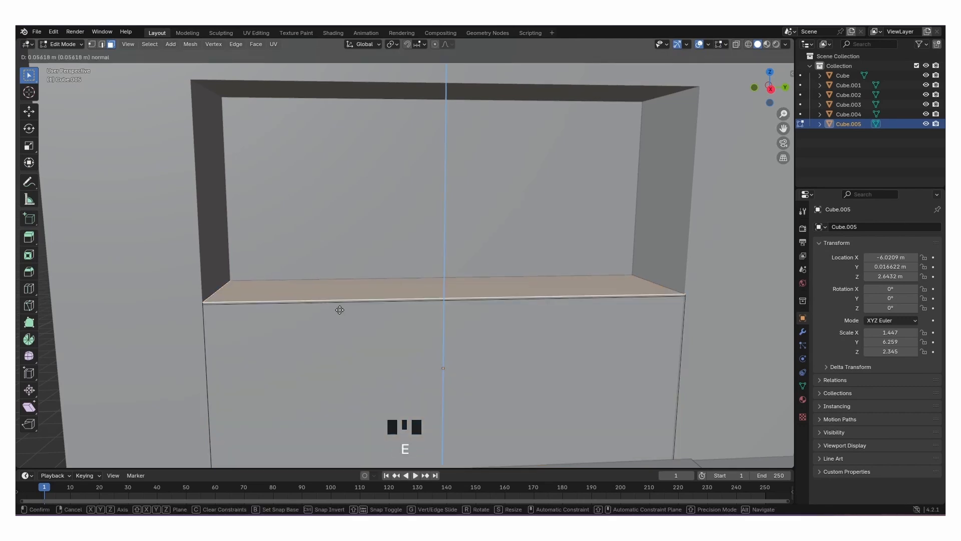
left_click(341, 309)
Extrude the countertop's narrow front face slightly outward as an overhanging lip, and finish mesh editing.
middle_click_drag(340, 309, 354, 317)
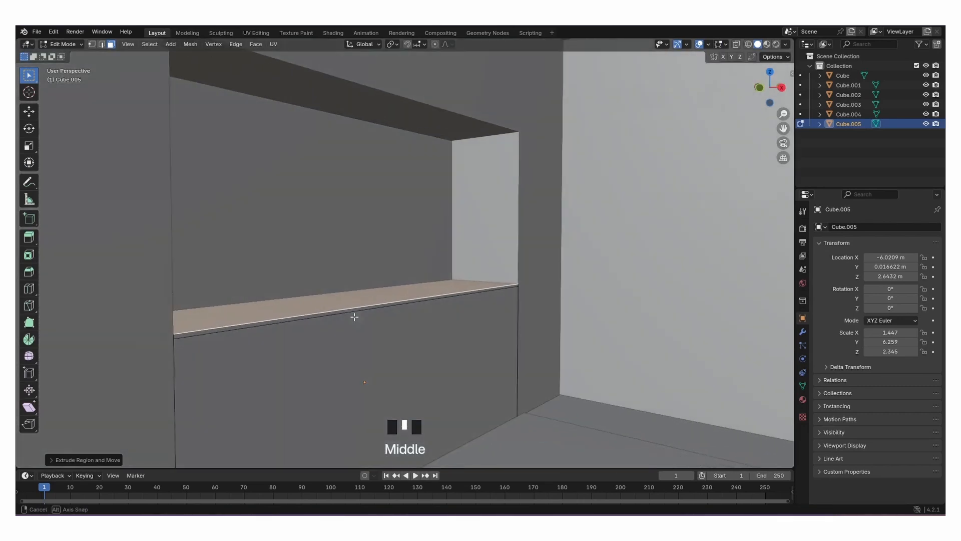
left_click(307, 316)
middle_click_drag(325, 346, 380, 345)
key("e")
left_click(383, 350)
key("Tab")
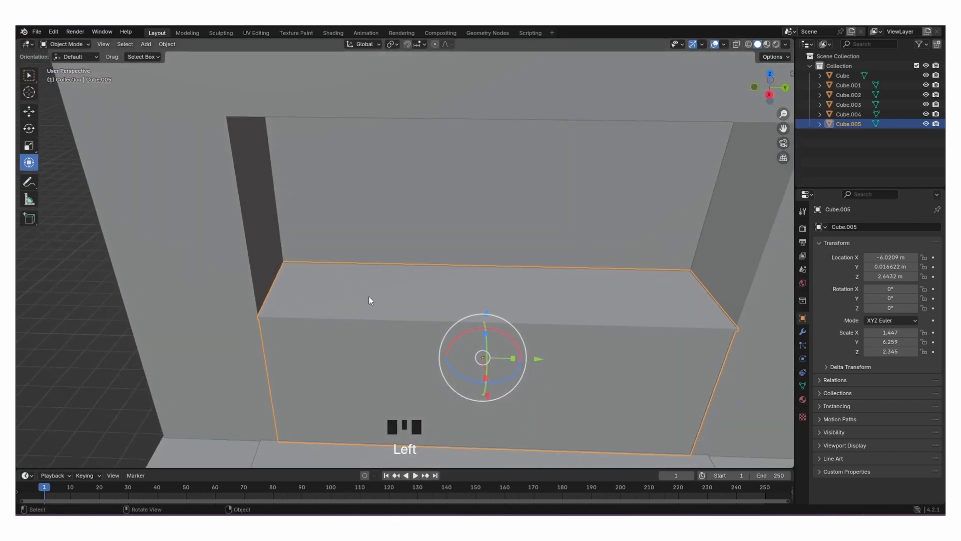
Add two loop cuts across the counter block, one close to the open-end pillar and one about a quarter of the way along.
key("Tab")
key("ctrl+r")
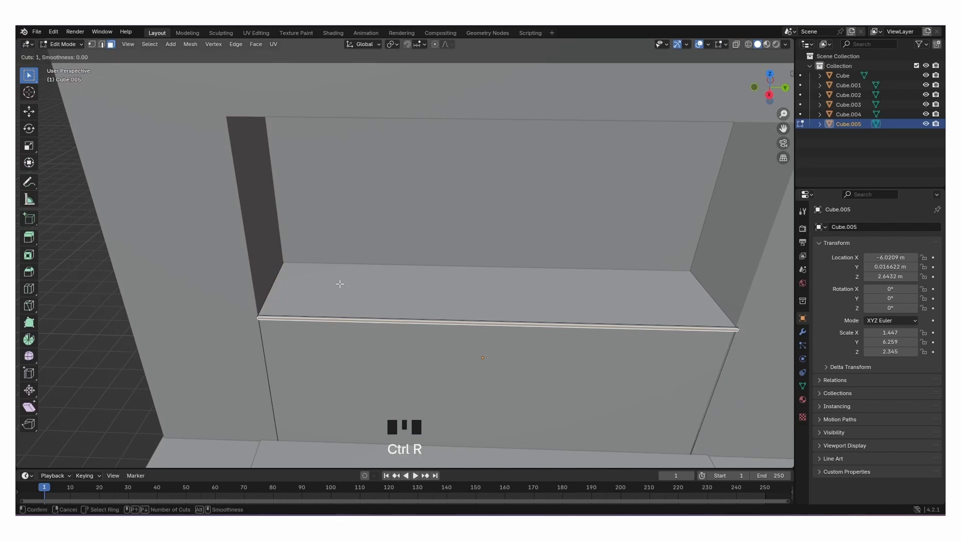
left_click(289, 320)
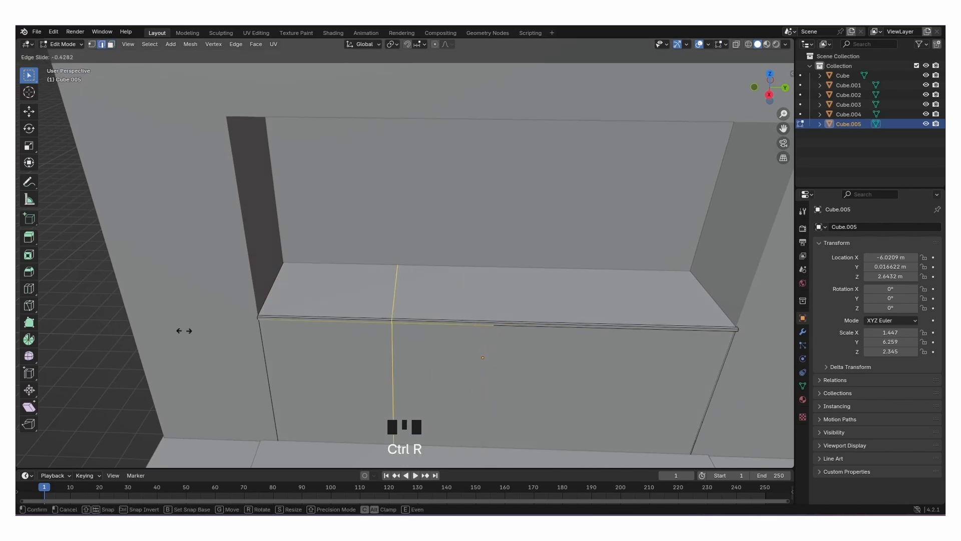
left_click(65, 333)
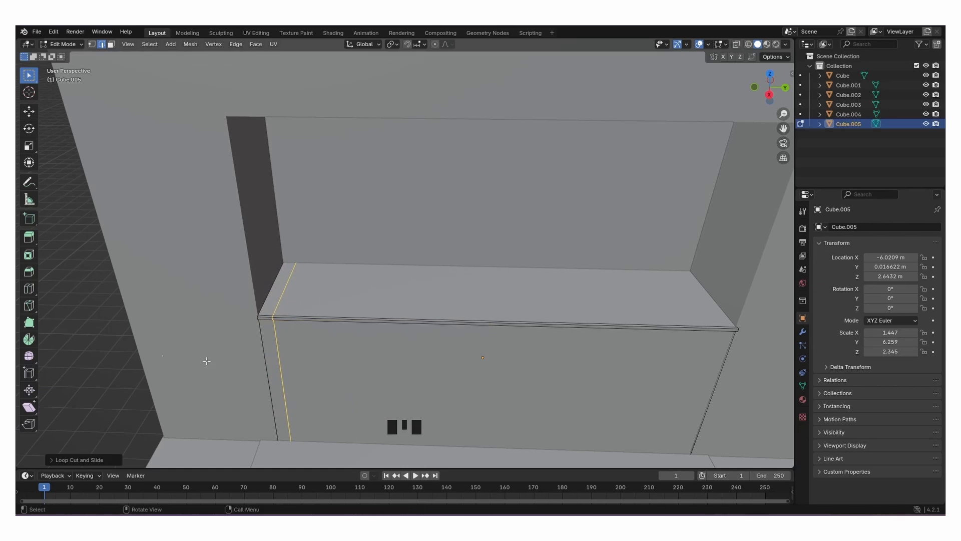
key("ctrl+r")
left_click(376, 312)
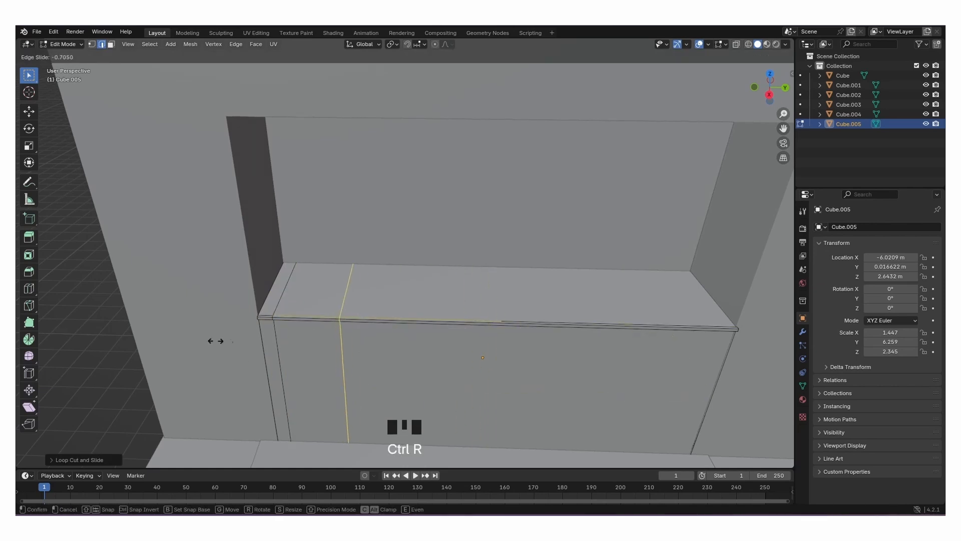
left_click(251, 344)
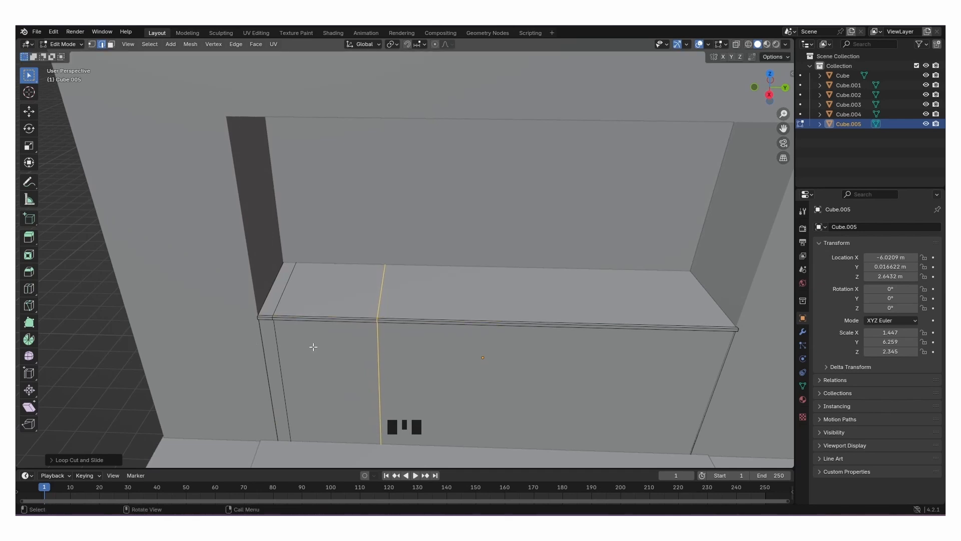
Add two lengthwise loop cuts along the countertop, one near its front edge and one near the back wall.
key("ctrl+r")
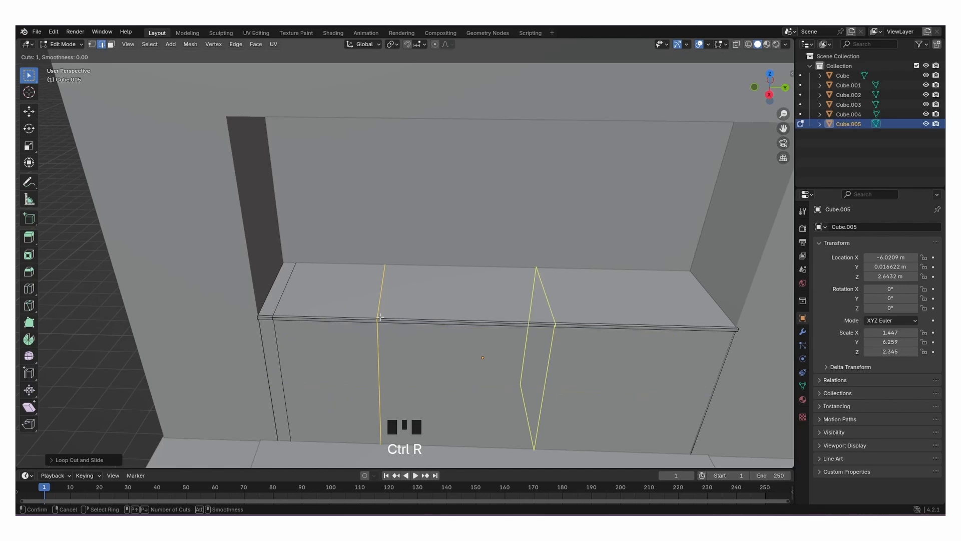
left_click(397, 301)
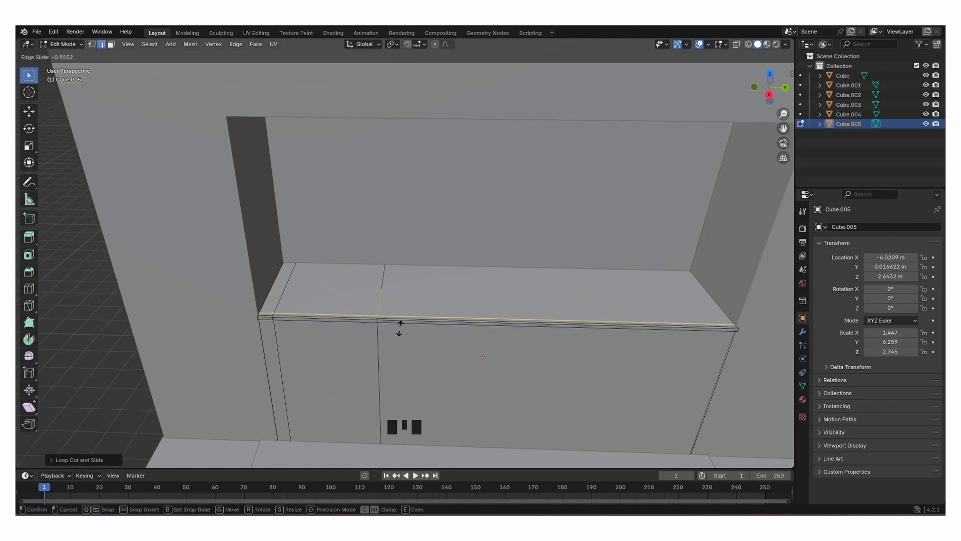
left_click(400, 327)
key("ctrl+r")
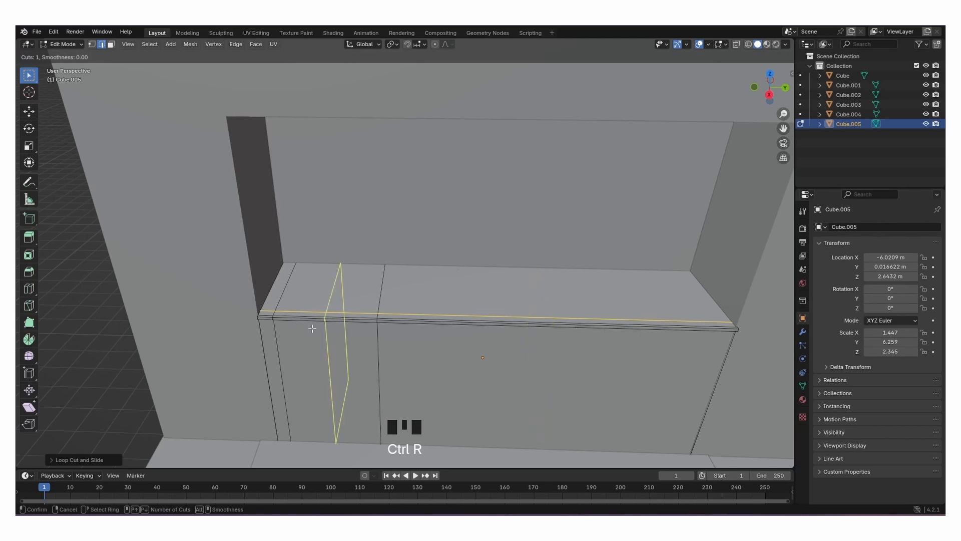
left_click(281, 286)
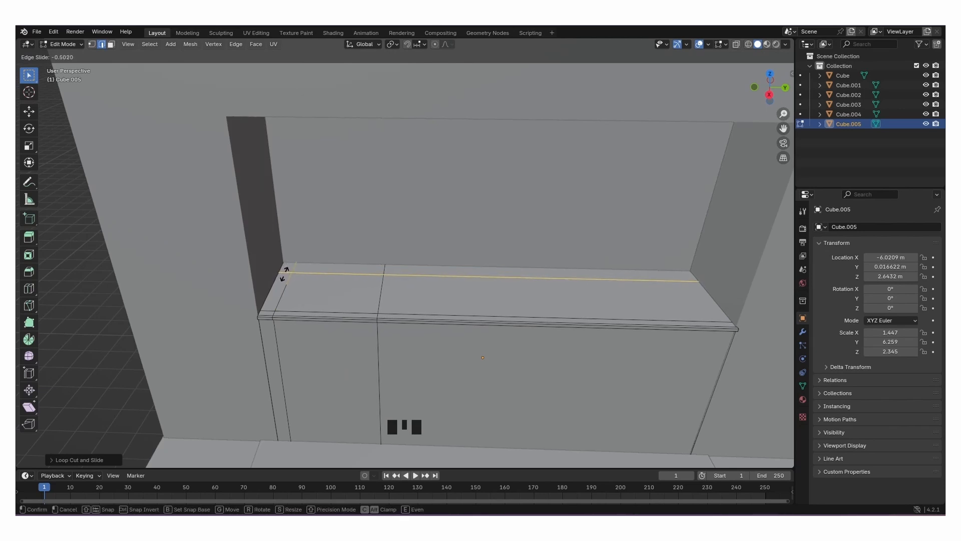
left_click(283, 273)
Extrude the countertop face framed by the loop cuts down about 0.78 m to sink a rectangular basin.
left_click(324, 299)
key("3")
left_click(337, 318)
middle_click_drag(338, 317, 371, 330)
key("e")
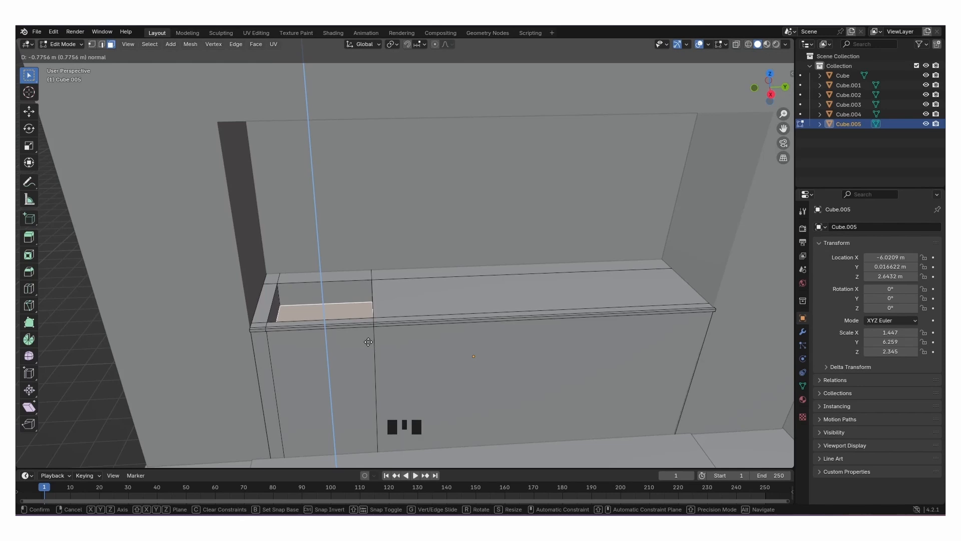
left_click(369, 342)
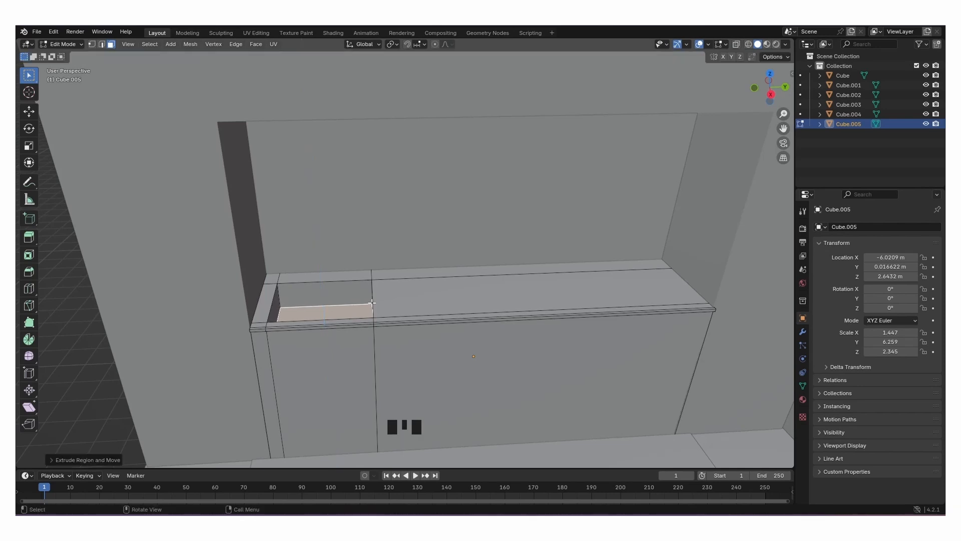
Add two crosswise loop cuts to the counter, one just outside each short side of the basin opening.
scroll(371, 339, "up", 2)
middle_click_drag(341, 298, 382, 297, "shift")
scroll(386, 326, "up", 1)
left_click(328, 330)
scroll(382, 298, "up", 2)
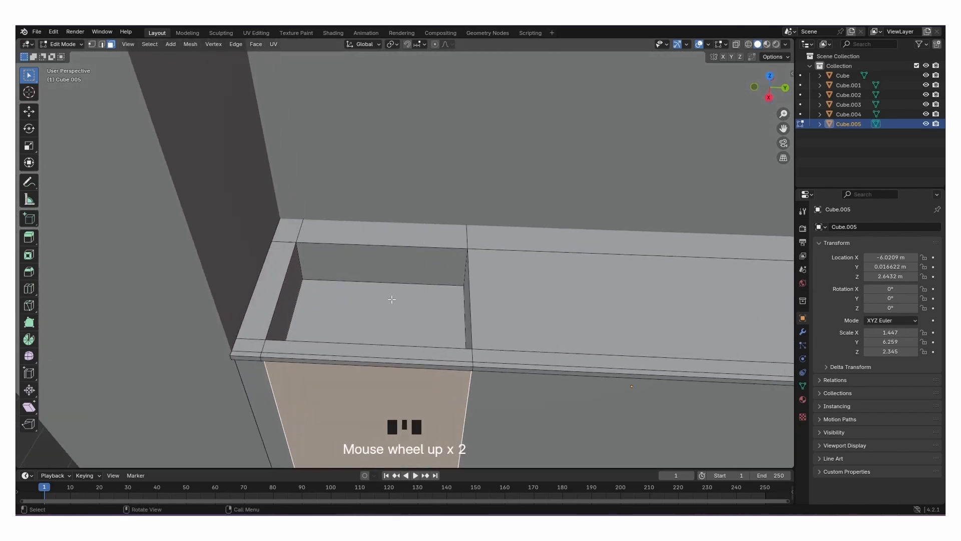
key("ctrl+r")
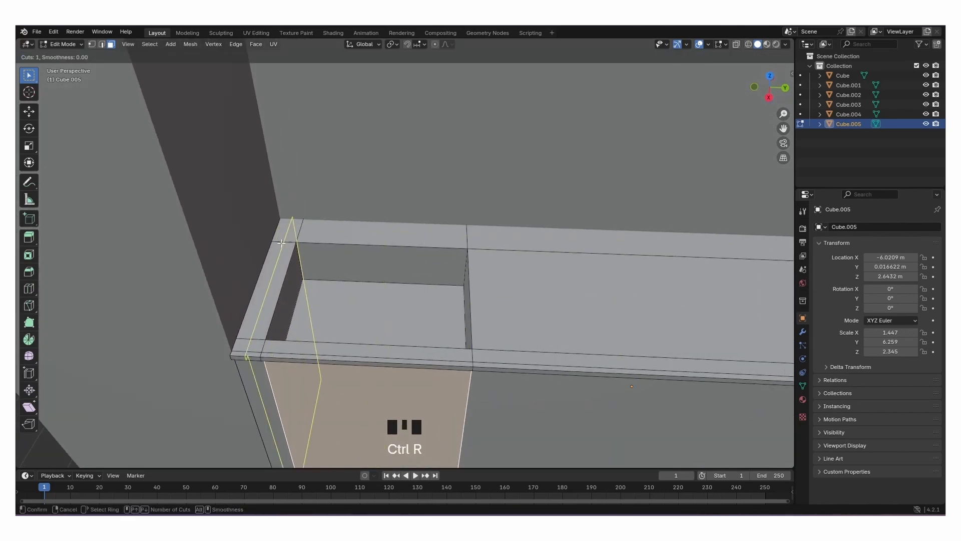
left_click(288, 218)
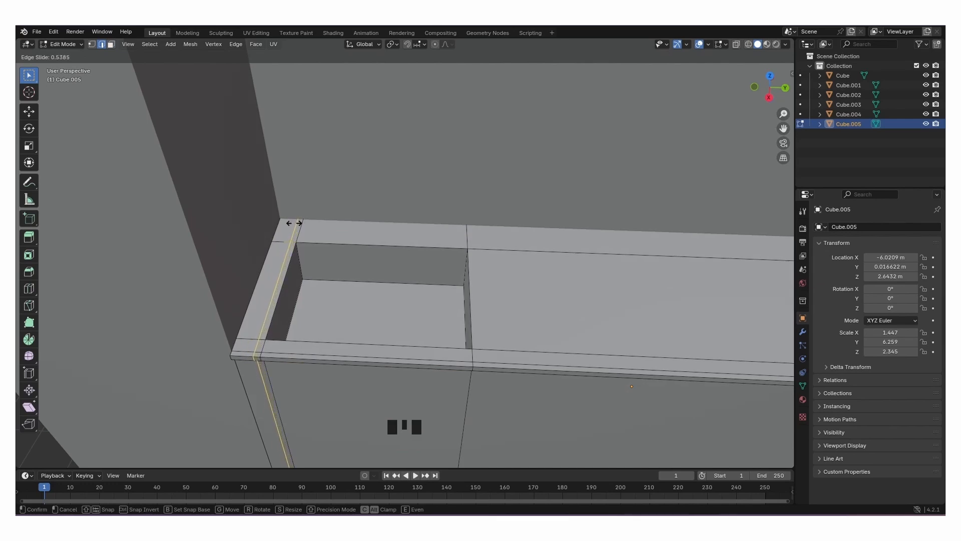
left_click(295, 223)
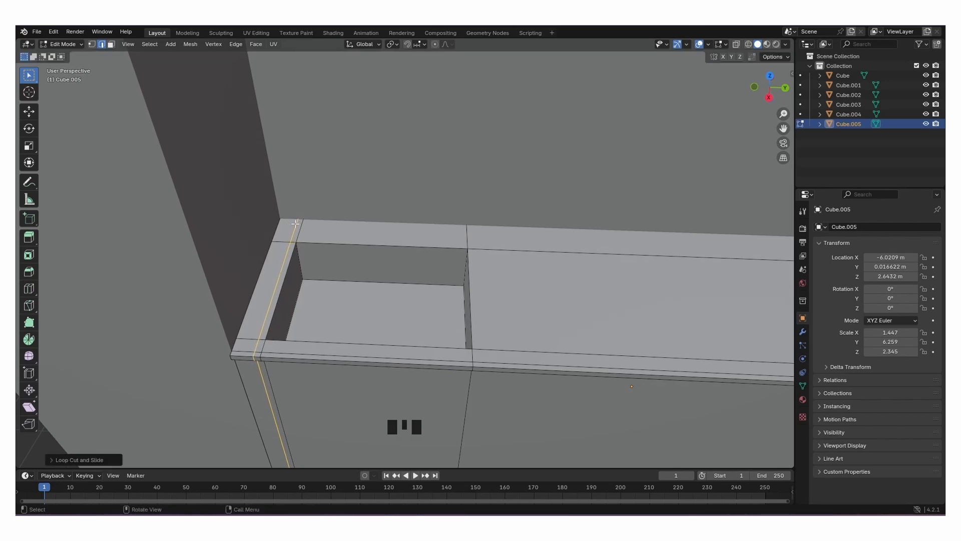
key("ctrl+r")
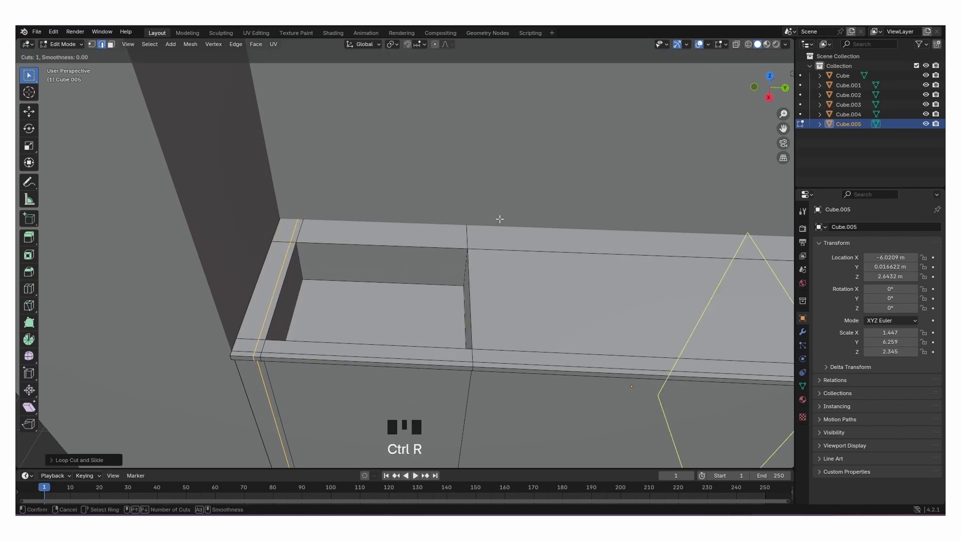
left_click(488, 237)
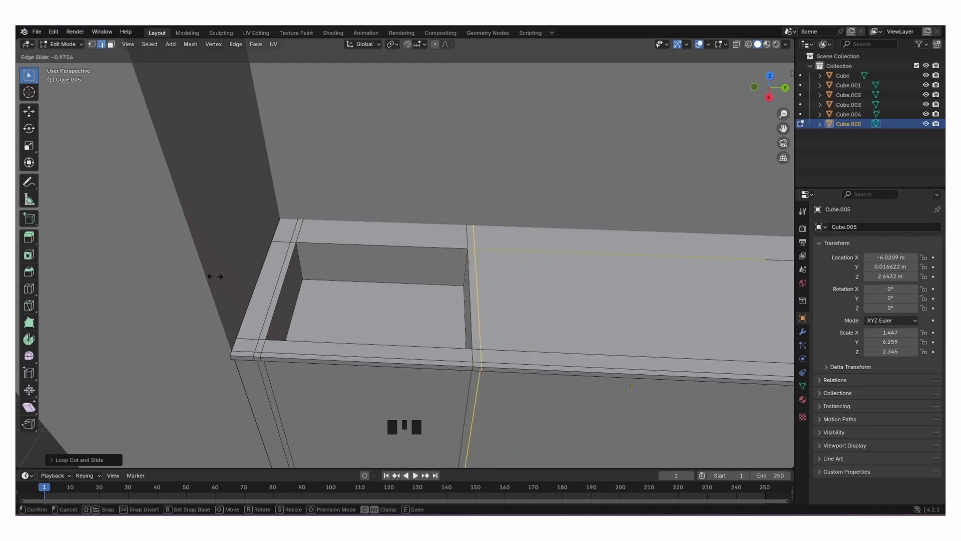
left_click(216, 276)
Add two lengthwise loop cuts along the countertop, one close behind the basin and one centred in the strip in front.
key("ctrl+r")
left_click(281, 232)
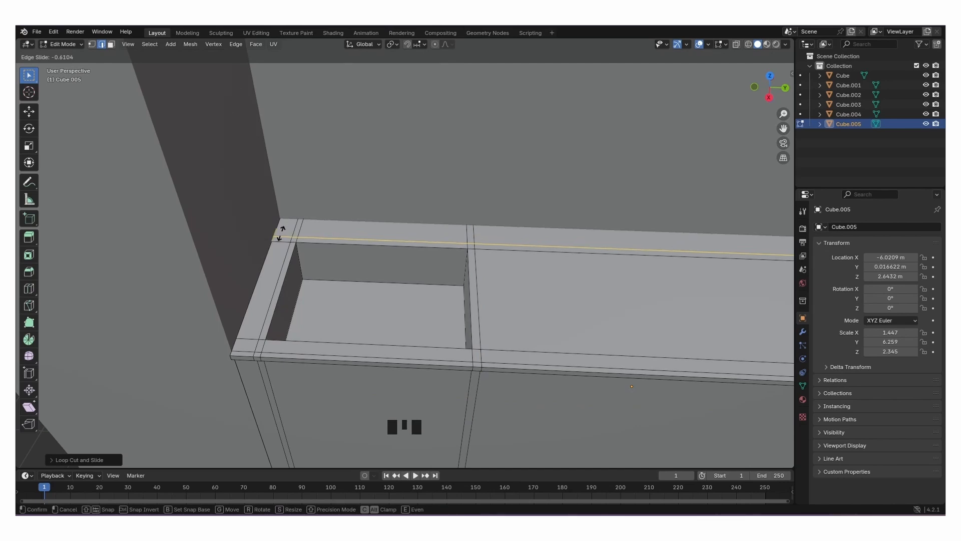
left_click(281, 232)
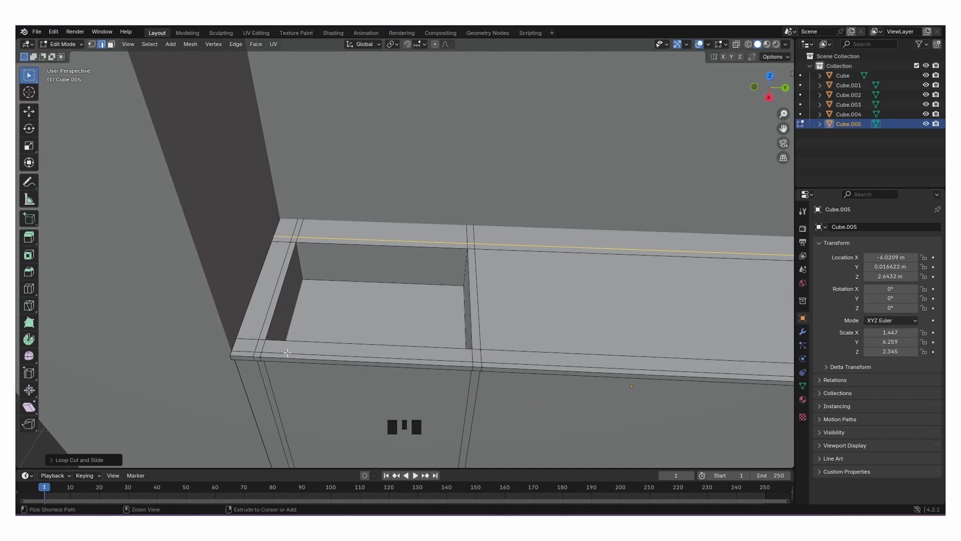
key("ctrl+r")
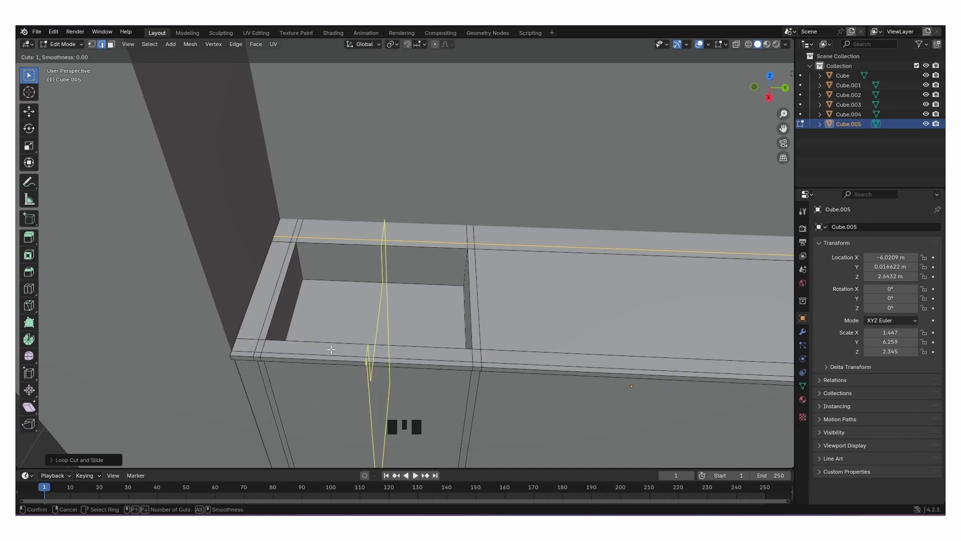
left_click(253, 344)
right_click(252, 344)
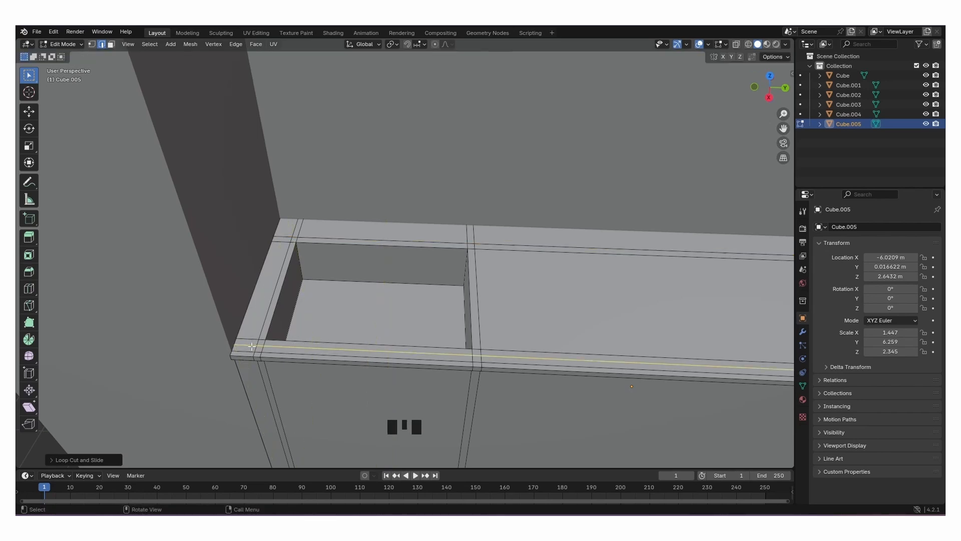
Extrude the ring of narrow faces around the basin opening upward about 0.02 m as a raised rim.
key("3")
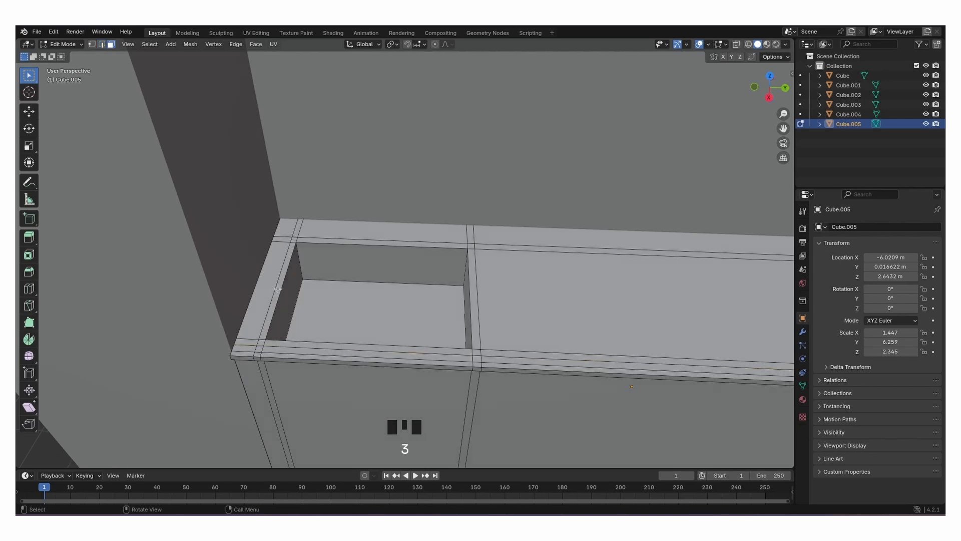
left_click(276, 292)
left_click(330, 240, "shift")
left_click(295, 239, "shift")
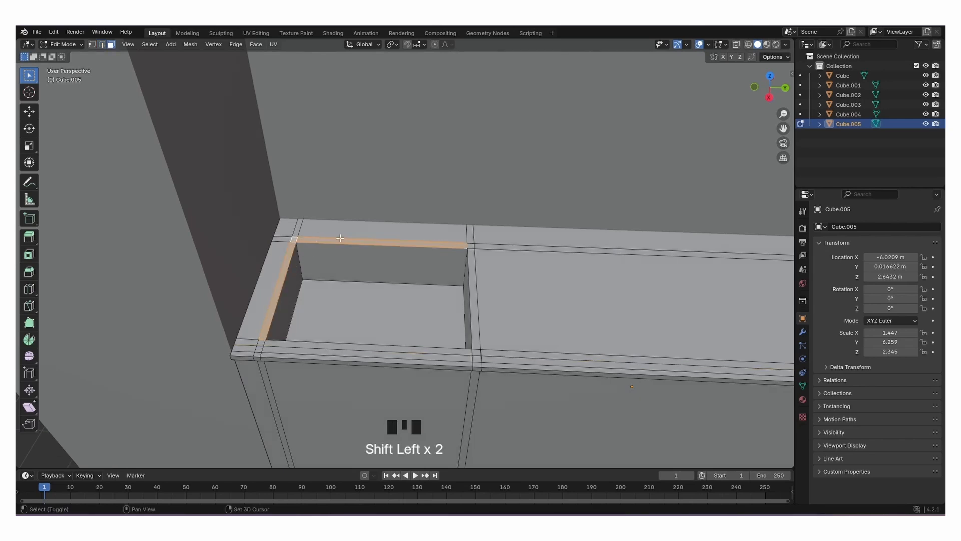
left_click(471, 329, "shift")
left_click(476, 352, "shift")
left_click(260, 338, "shift")
left_click(261, 343, "shift")
middle_click_drag(333, 317, 427, 134)
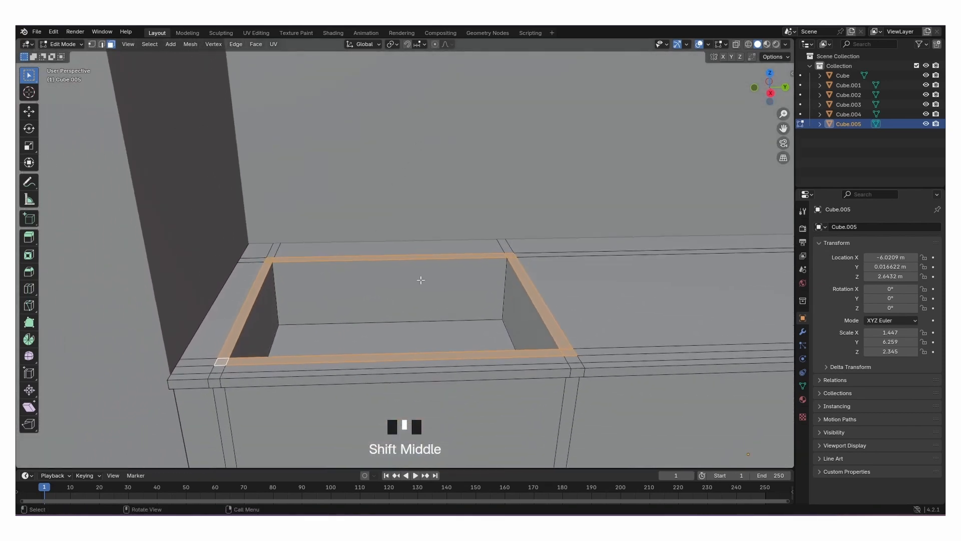
key("e")
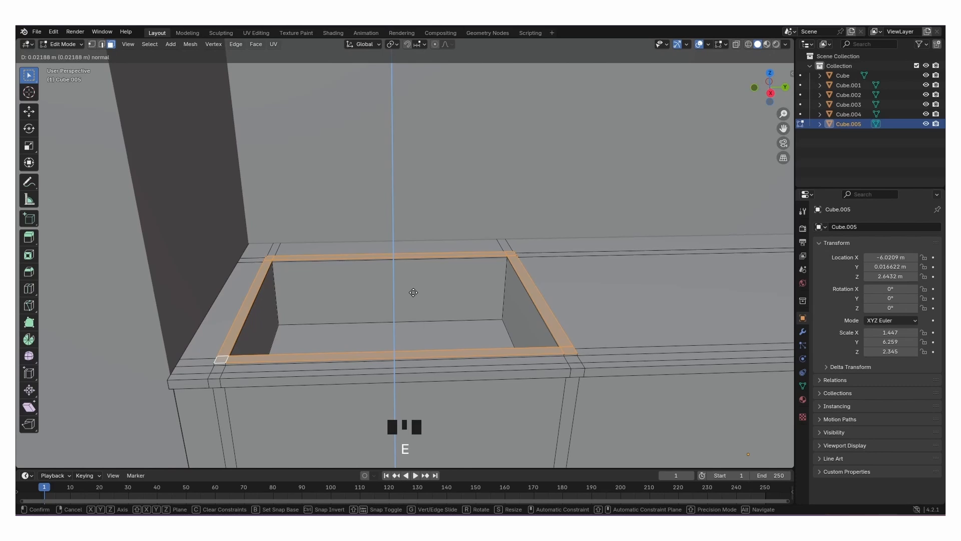
left_click(414, 292)
Add a horizontal loop cut around the counter block a short distance above the floor.
key("Tab")
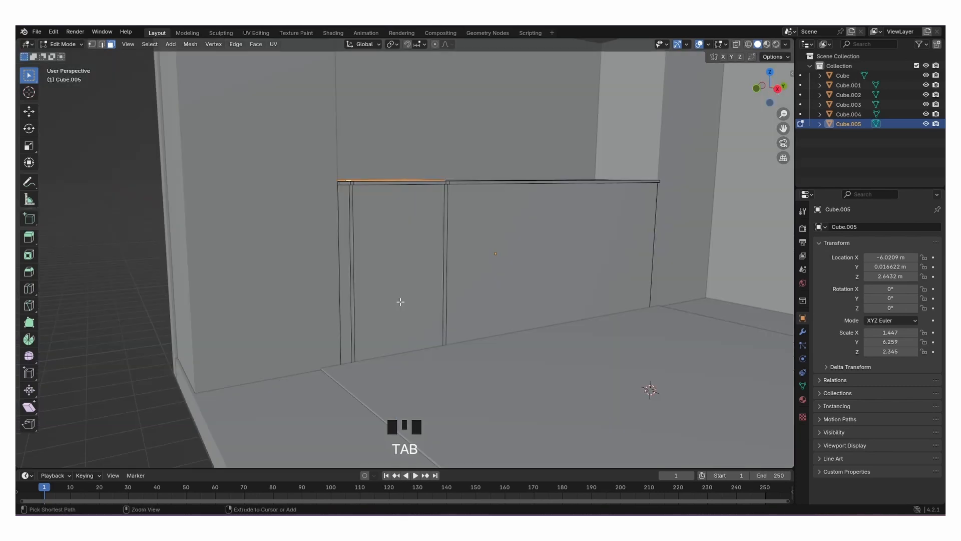
key("ctrl+r")
left_click(339, 329)
left_click(333, 396)
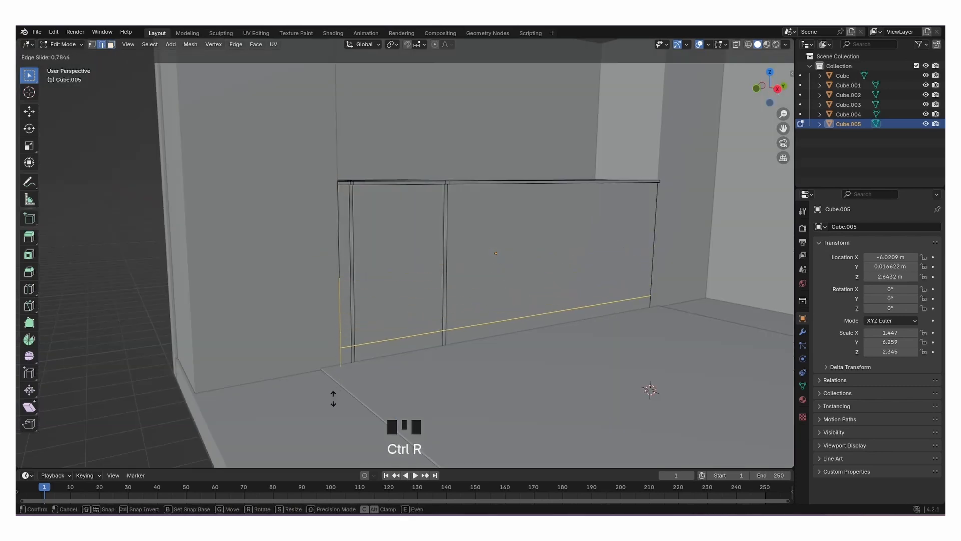
Extrude the strip of front faces along the counter's base inward about 0.1 m as a toe kick, and finish mesh editing.
key("3")
left_click(378, 355)
left_click(378, 355, "shift")
scroll(335, 411, "up", 3)
left_click(333, 425, "shift")
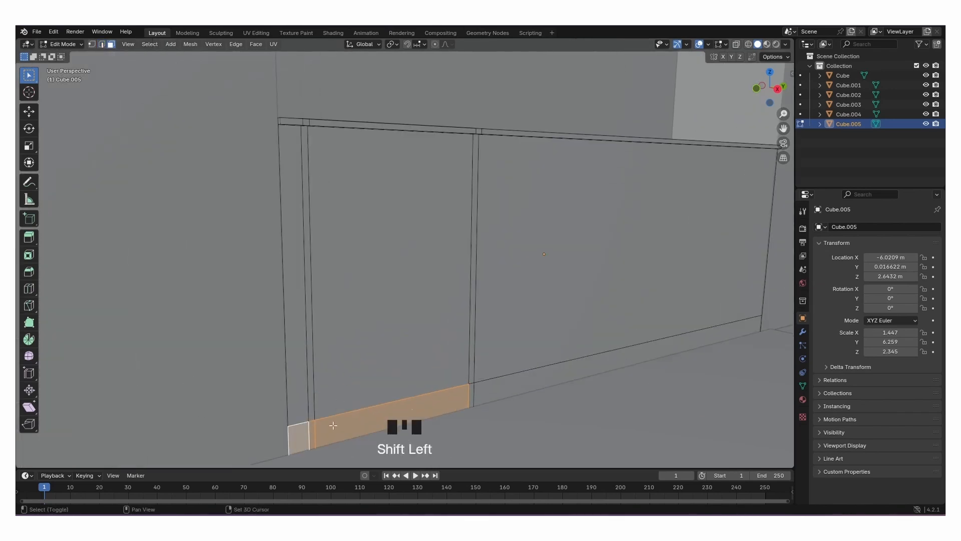
left_click(504, 389, "shift")
left_click(471, 394, "shift")
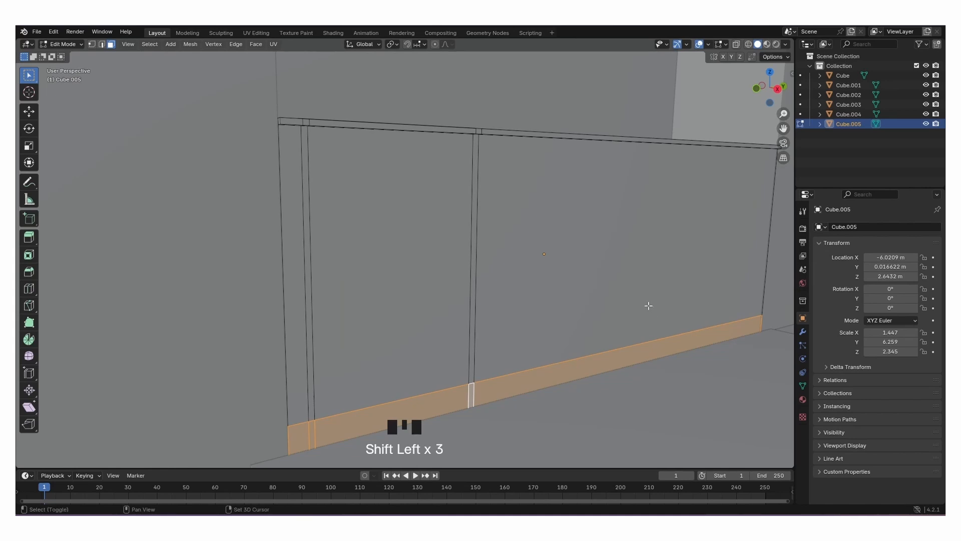
middle_click_drag(648, 305, 476, 307, "shift")
middle_click_drag(365, 346, 418, 319, "shift")
key("e")
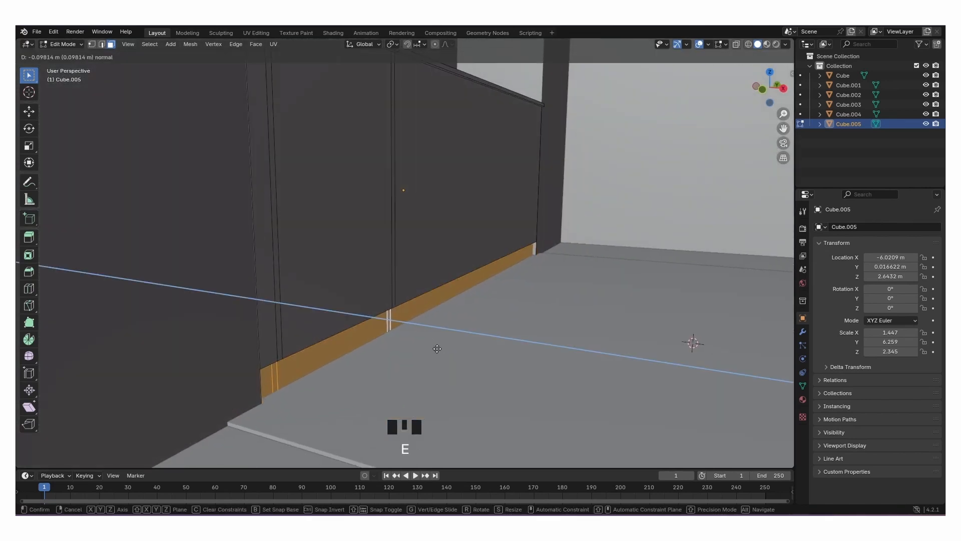
left_click(437, 348)
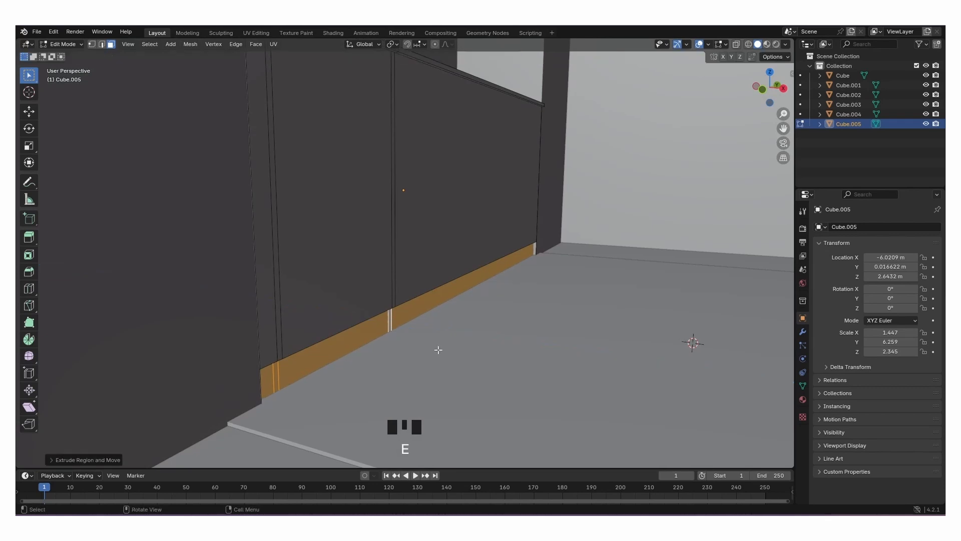
scroll(335, 362, "down", 5)
key("Tab")
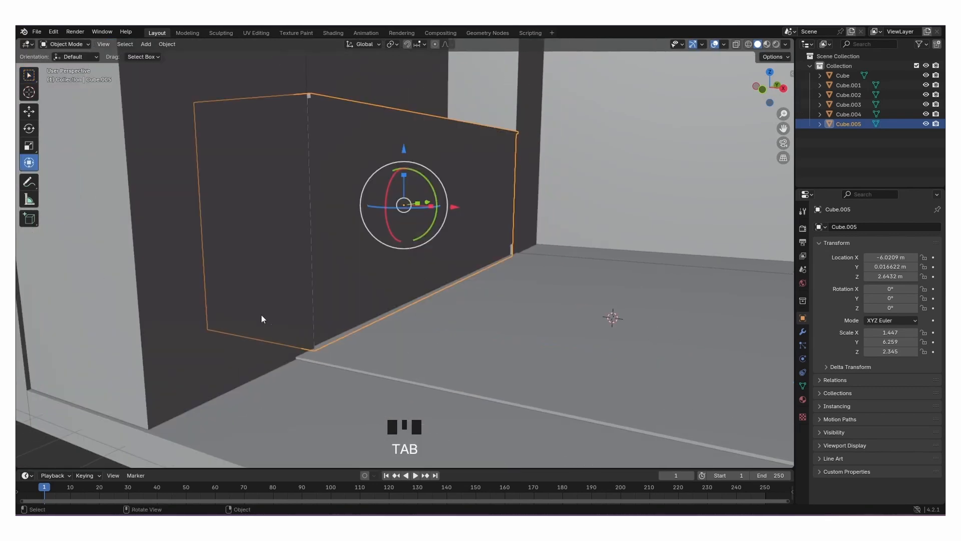
Add a horizontal loop cut near the foot of the frame's open-end pillar and lower it to match the counter's toe-kick height.
left_click(253, 307)
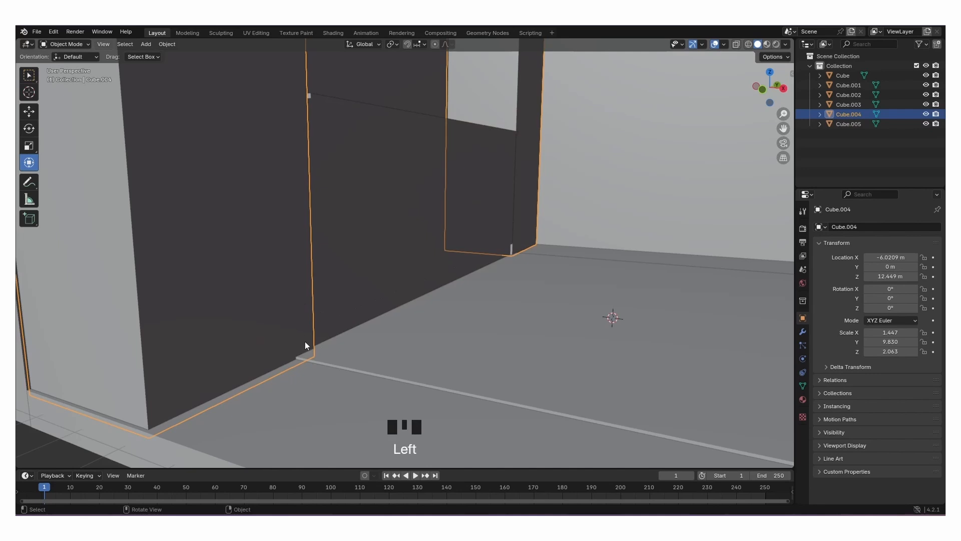
key("Tab")
key("ctrl+r")
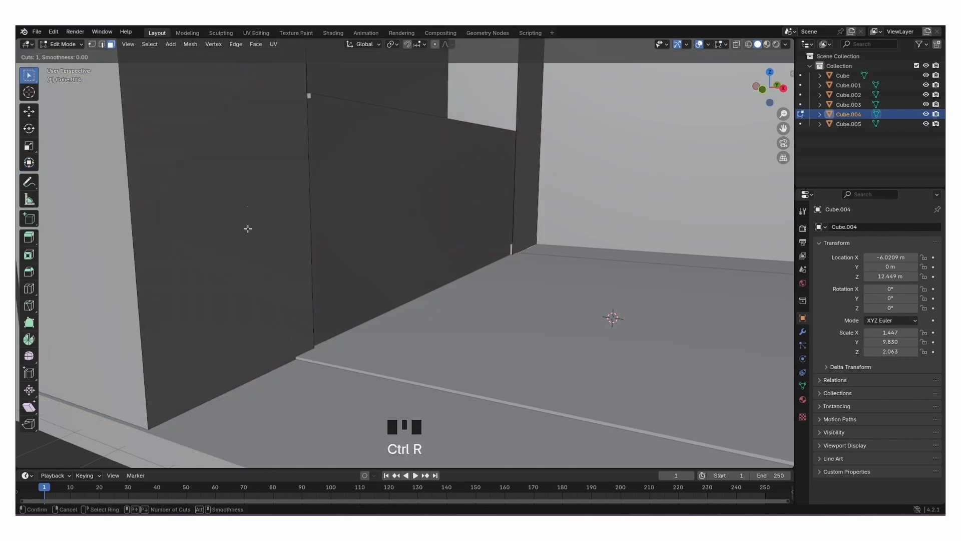
left_click(307, 175)
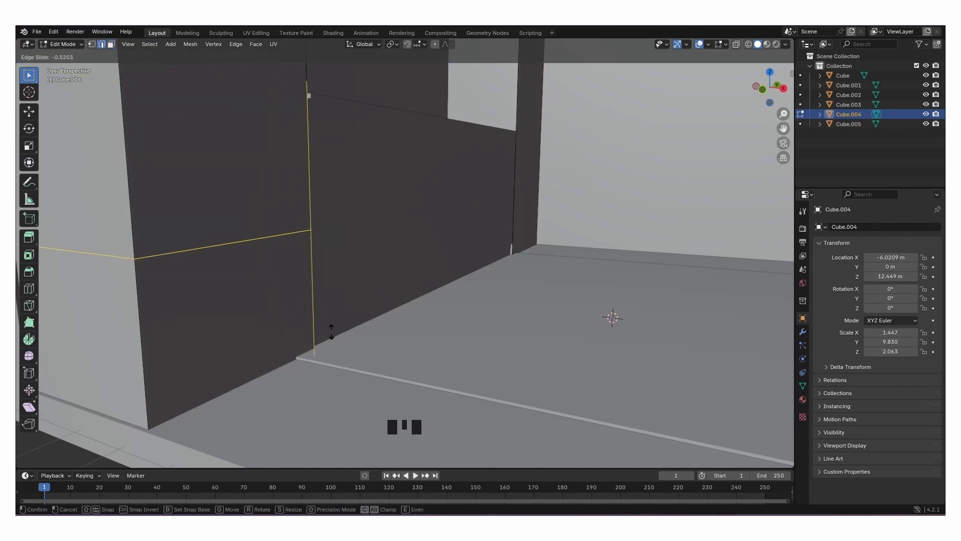
left_click(350, 433)
middle_click_drag(350, 433, 294, 290)
scroll(269, 296, "up", 3)
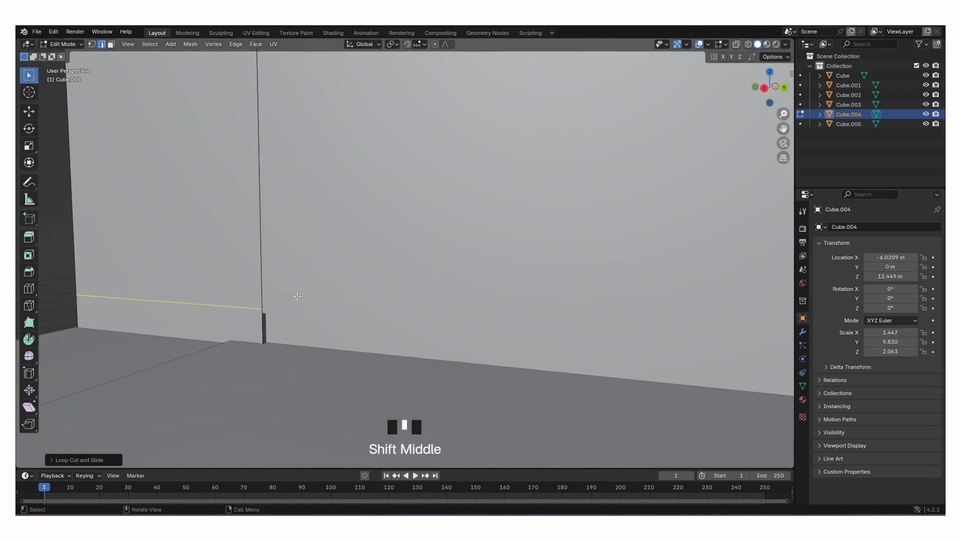
key("g")
key("z")
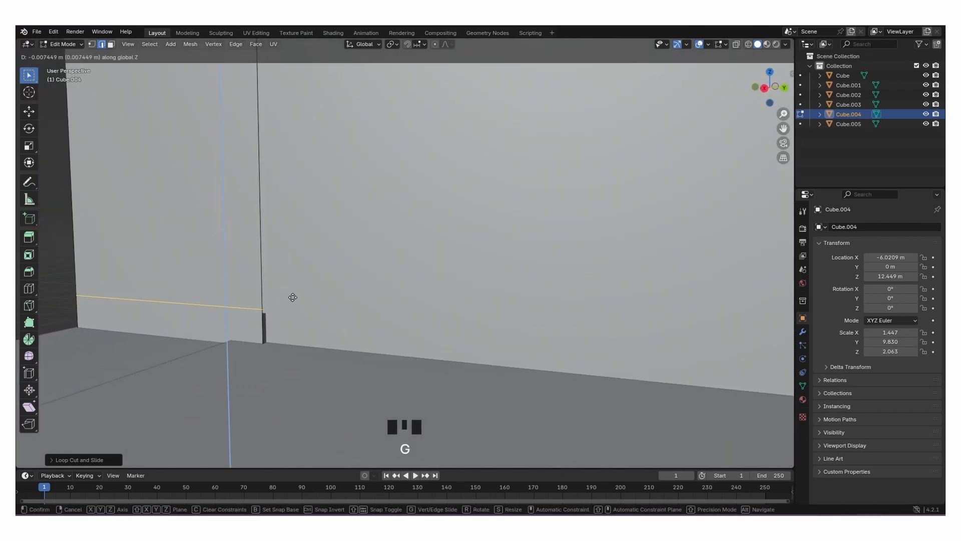
left_click(291, 300)
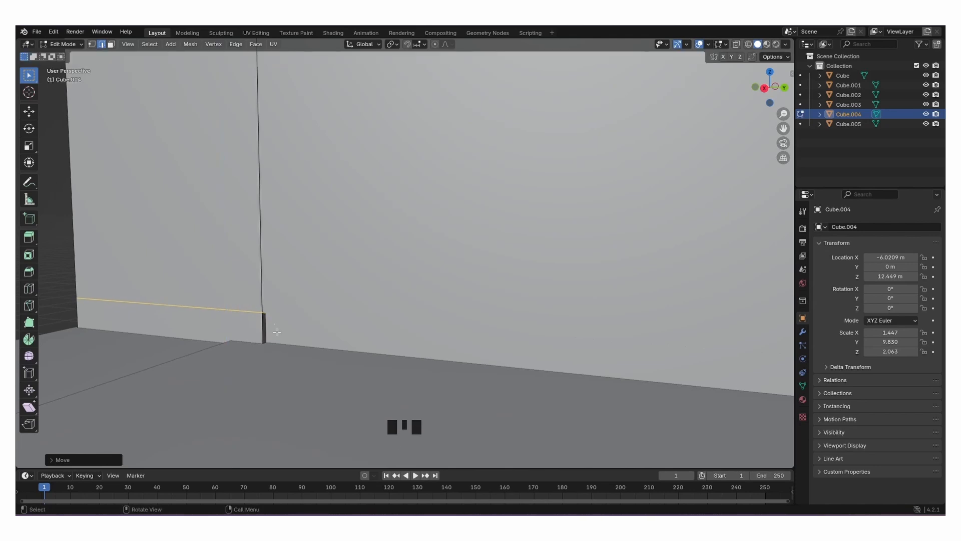
Extrude the base face of the open-end pillar inward about 0.07 m to continue the toe kick.
key("3")
left_click(241, 329)
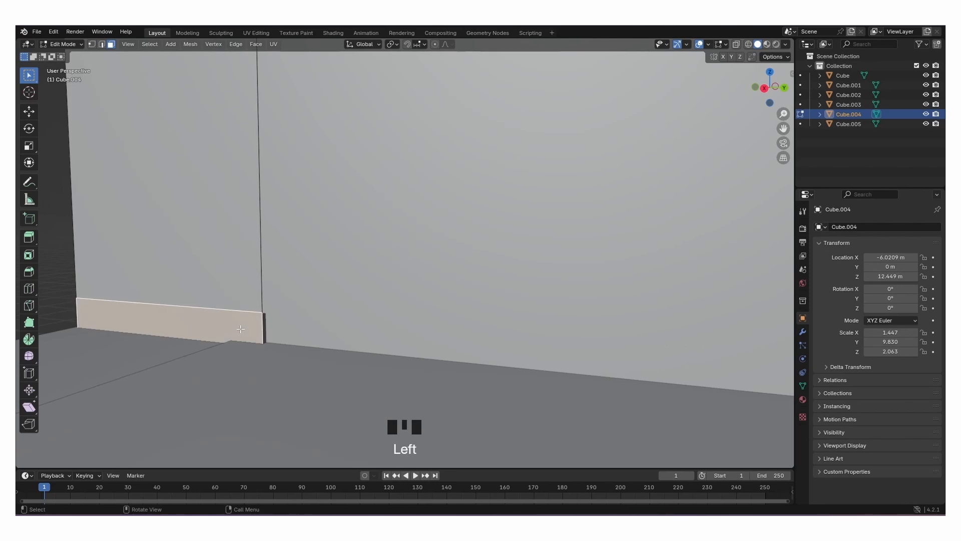
key("e")
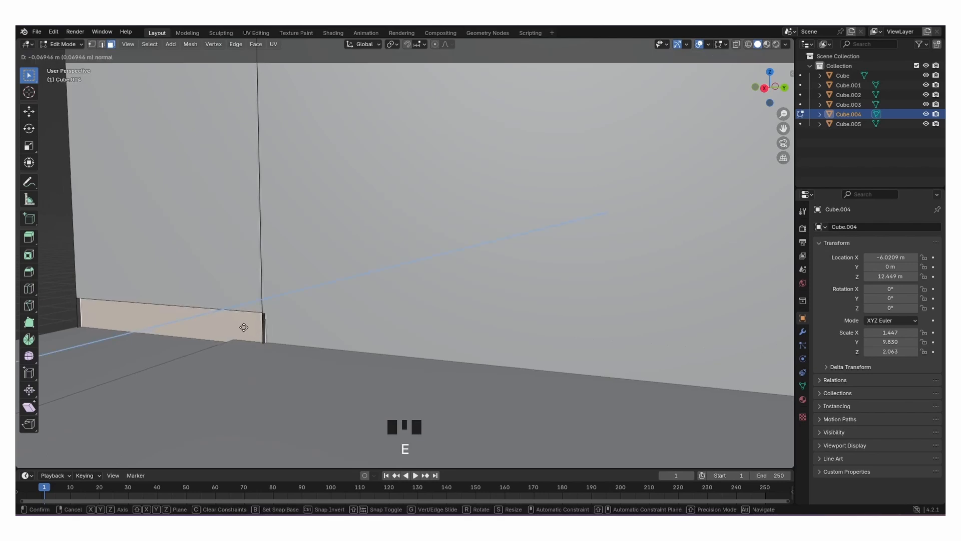
left_click(244, 328)
Add a horizontal loop cut near the foot of the pillar in the room corner, level with the toe kick.
key("2")
middle_click_drag(265, 328, 437, 221)
key("ctrl+r")
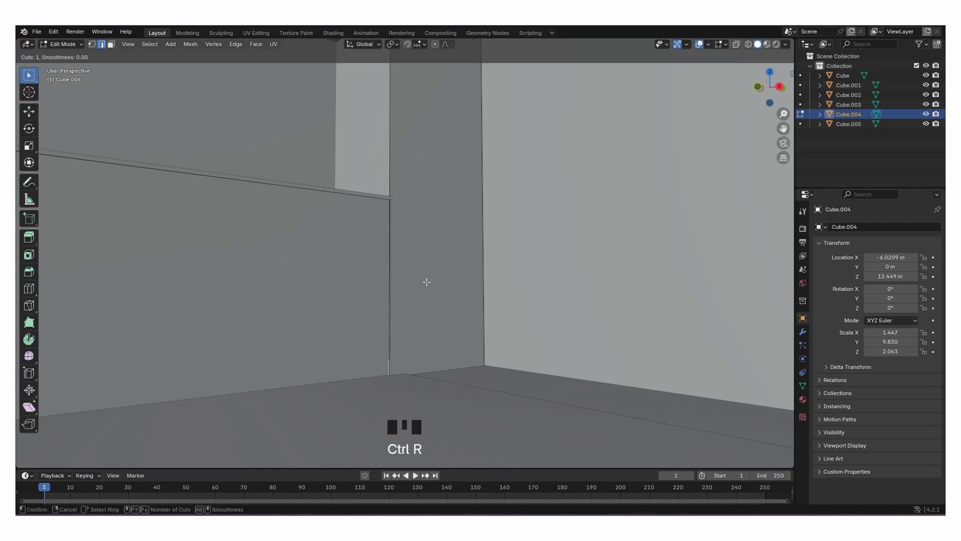
left_click(393, 322)
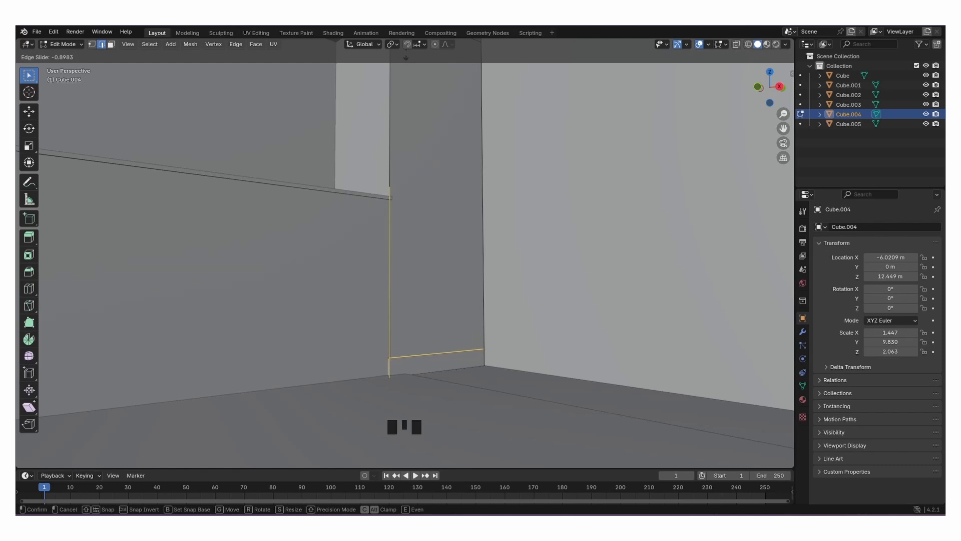
left_click(406, 49)
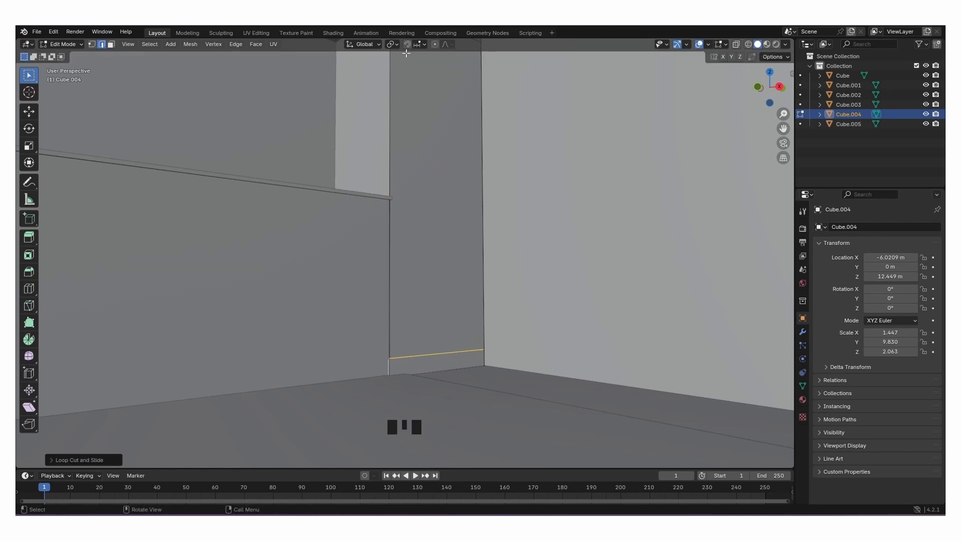
Extrude the base face of the pillar in the room corner inward about 0.06 m as a toe kick, and finish mesh editing.
scroll(419, 97, "up", 1)
scroll(461, 296, "up", 3)
middle_click_drag(405, 332, 420, 172, "shift")
left_click(419, 324)
key("3")
left_click(416, 334)
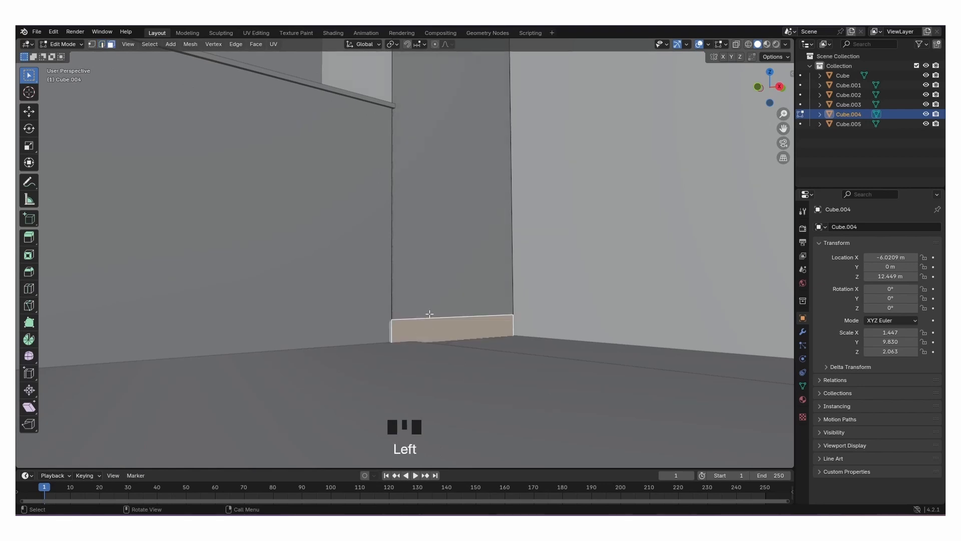
key("e")
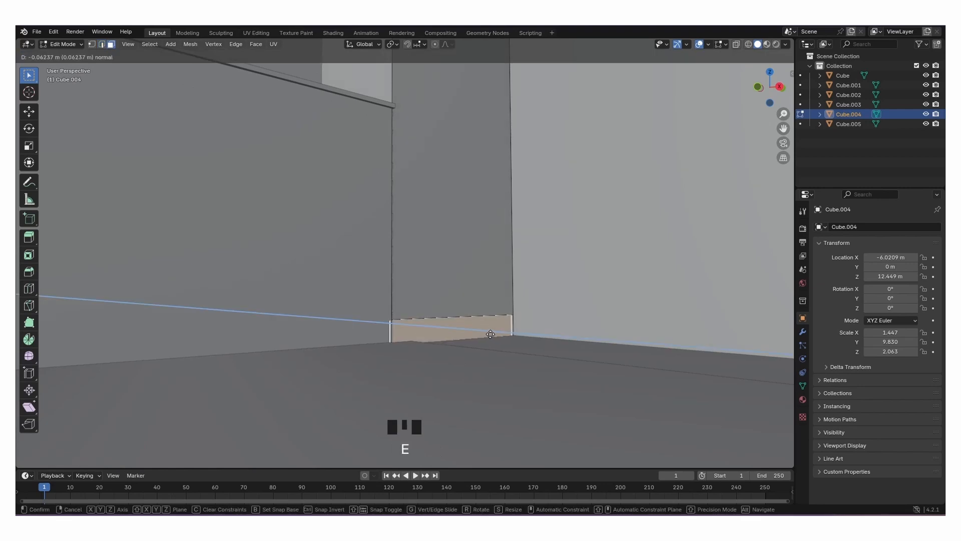
left_click(490, 333)
key("Tab")
Add a cube, raise it to about Z 5.63 m and flatten it to a Z scale of about 0.47.
middle_click_drag(442, 332, 408, 339)
scroll(587, 289, "up", 4)
middle_click_drag(587, 290, 611, 271, "shift")
scroll(463, 278, "down", 7)
key("shift+a")
mouse_move(452, 279)
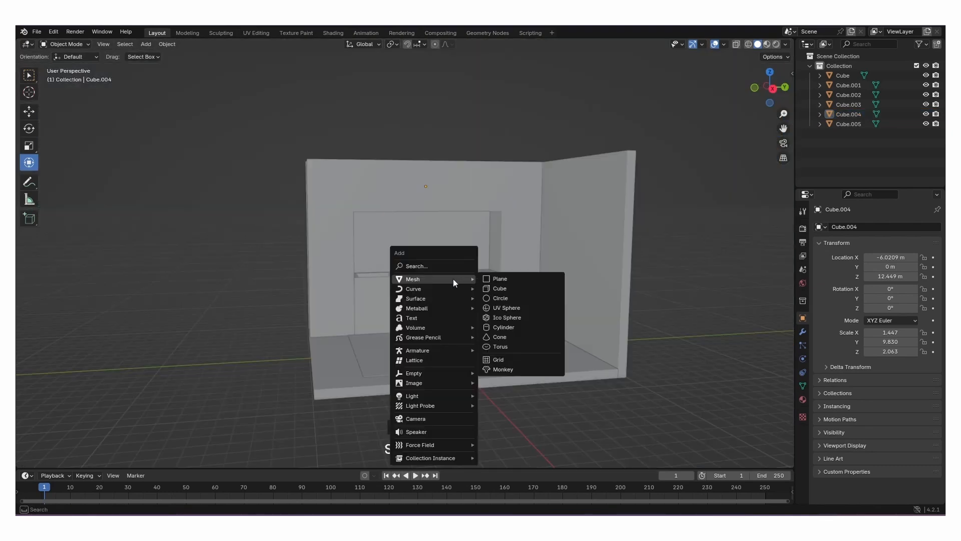
left_click(500, 290)
middle_click_drag(437, 334, 451, 317)
left_click_drag(453, 299, 453, 269)
scroll(472, 281, "up", 4)
middle_click_drag(471, 281, 527, 299)
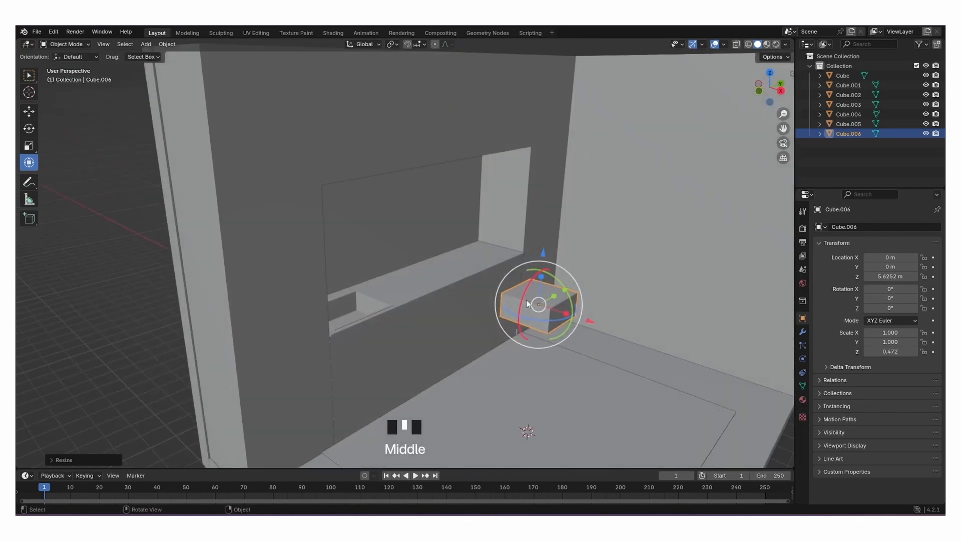
Move the new block against the back wall above the counter and scale it to about 0.155 × 0.861 × 0.279.
left_click_drag(563, 311, 438, 291)
scroll(455, 257, "up", 8)
mouse_move(467, 278)
middle_mouse_down("shift")
mouse_move(516, 265)
mouse_move(459, 261)
middle_mouse_up("shift")
scroll(457, 260, "down", 4)
left_click_drag(552, 270, 491, 279)
left_click_drag(439, 226, 439, 216)
left_click_drag(469, 270, 461, 269)
left_click_drag(439, 239, 441, 248)
scroll(445, 247, "down", 5)
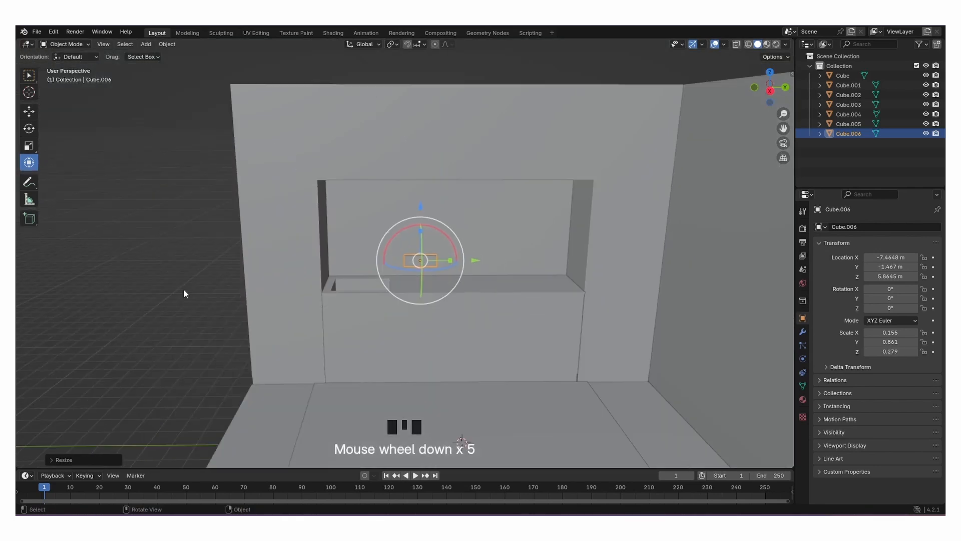
Add two vertical loop cuts to the counter beside the basin, splitting the remaining front into three roughly equal panels.
left_click(181, 290)
middle_click_drag(265, 312, 417, 317)
scroll(401, 302, "up", 2)
left_click(448, 320)
key("Tab")
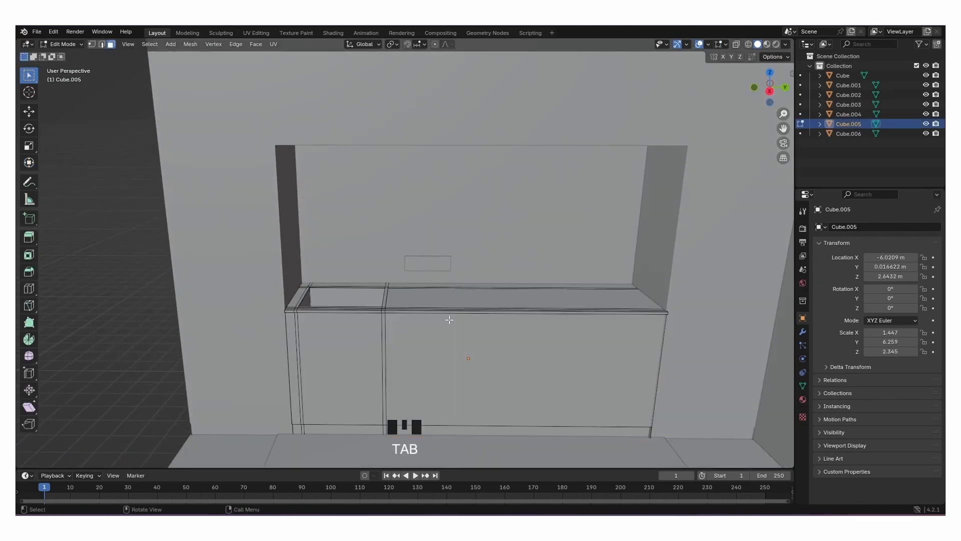
key("ctrl+r")
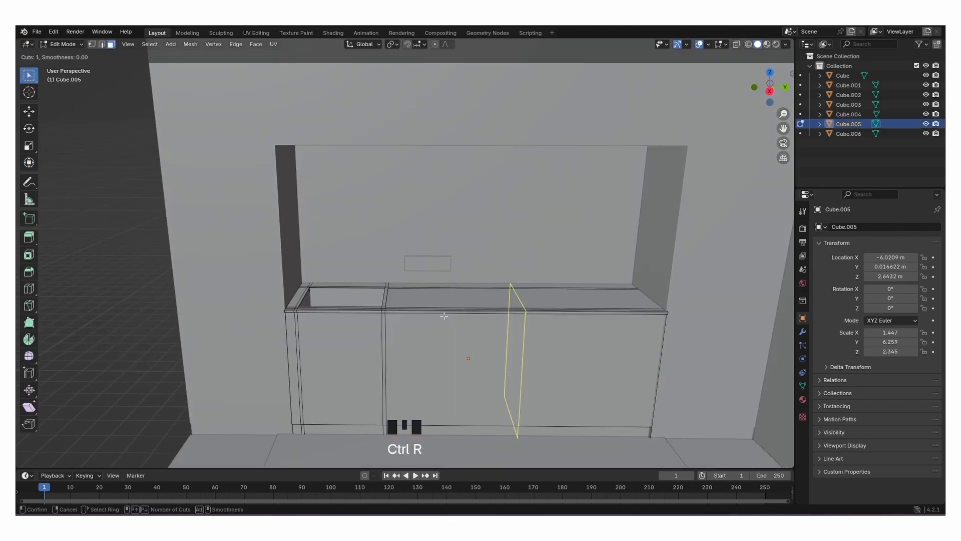
left_click(480, 312)
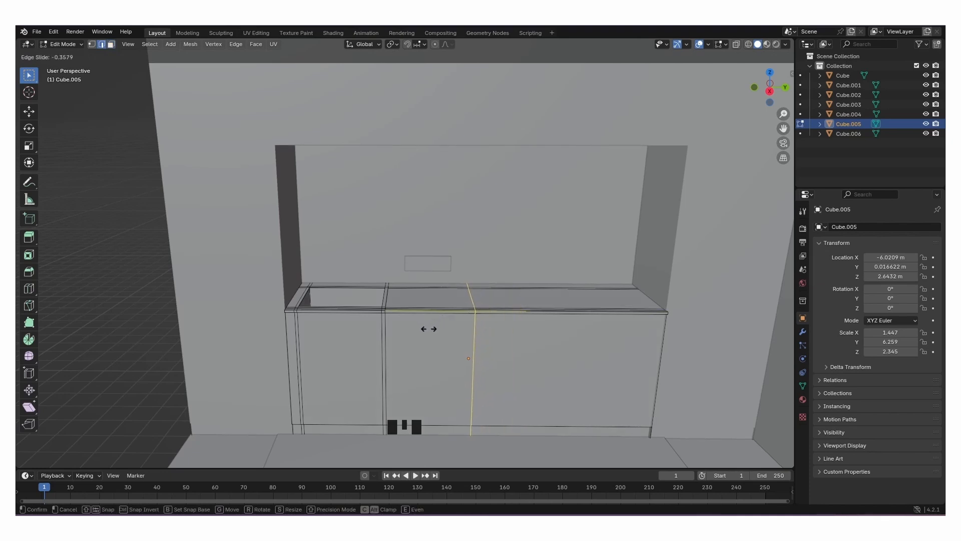
left_click(429, 329)
key("ctrl+r")
left_click(563, 312)
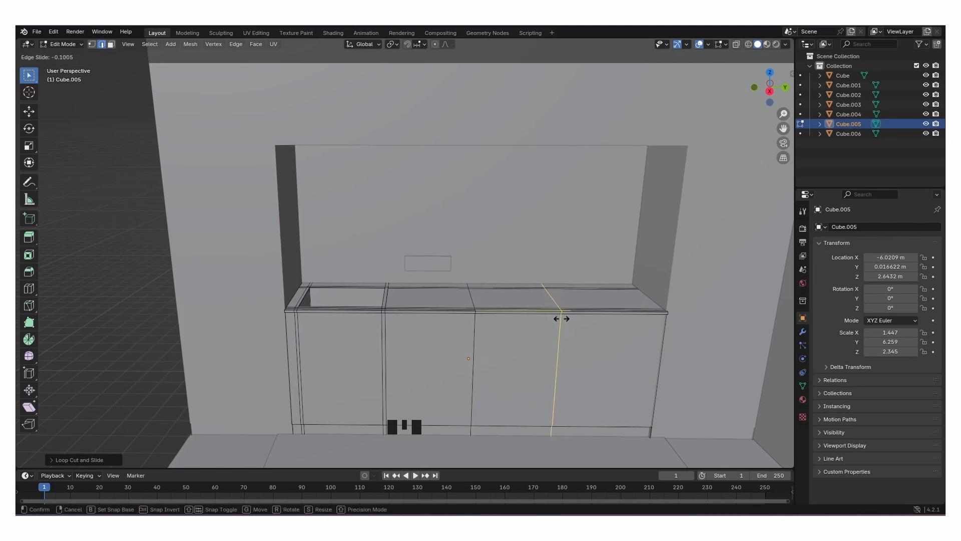
left_click(561, 318)
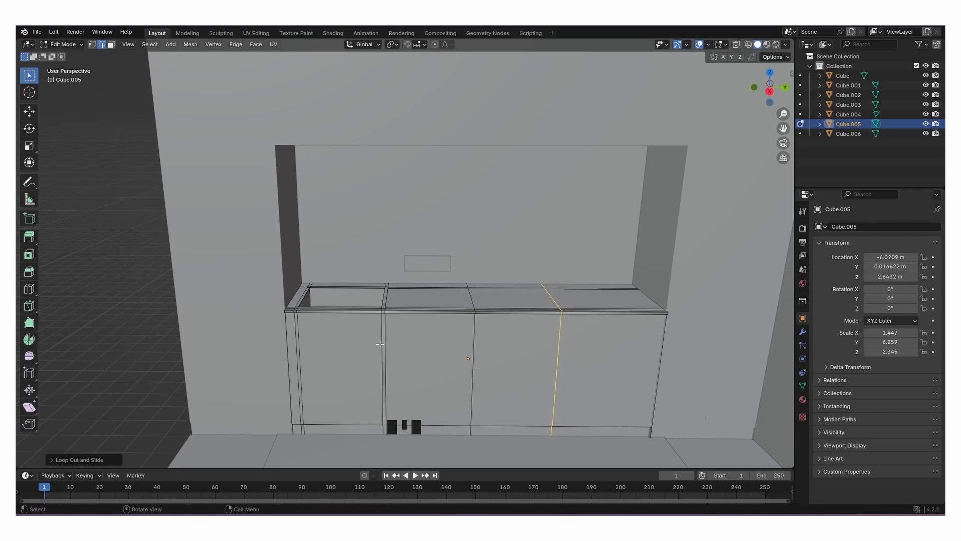
Bevel the vertical front edge beside the basin into a narrow strip and extrude it inward along global X as a door gap.
scroll(380, 344, "up", 4)
middle_click_drag(418, 378, 420, 262, "shift")
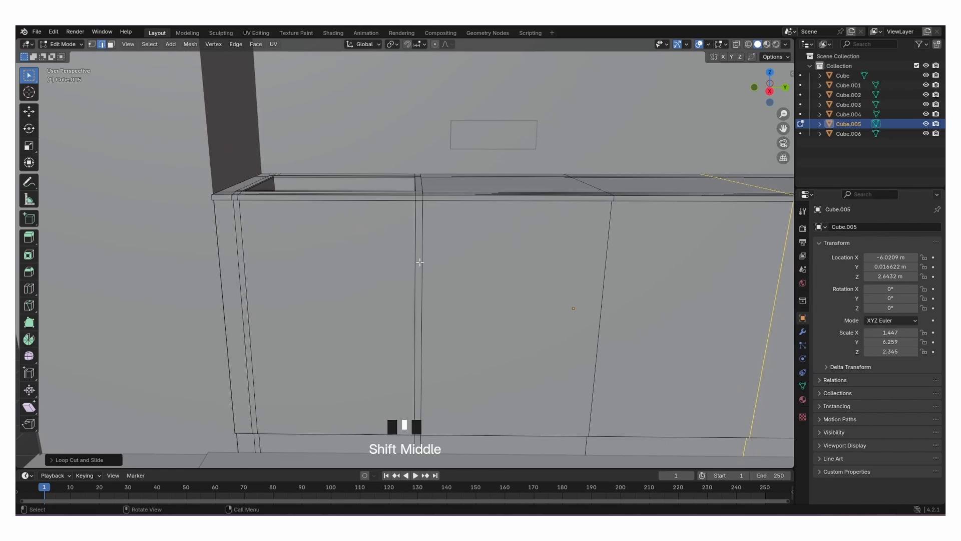
left_click(420, 262)
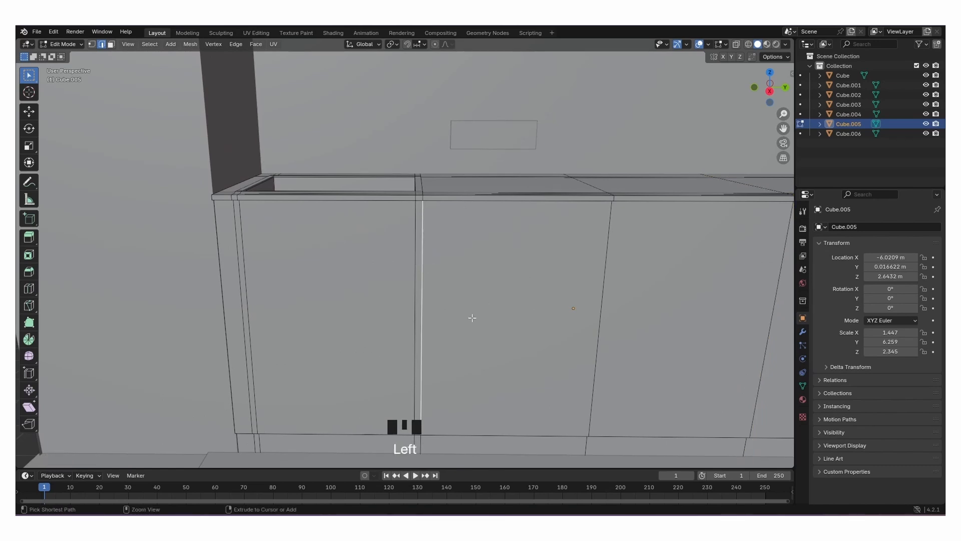
key("ctrl+b")
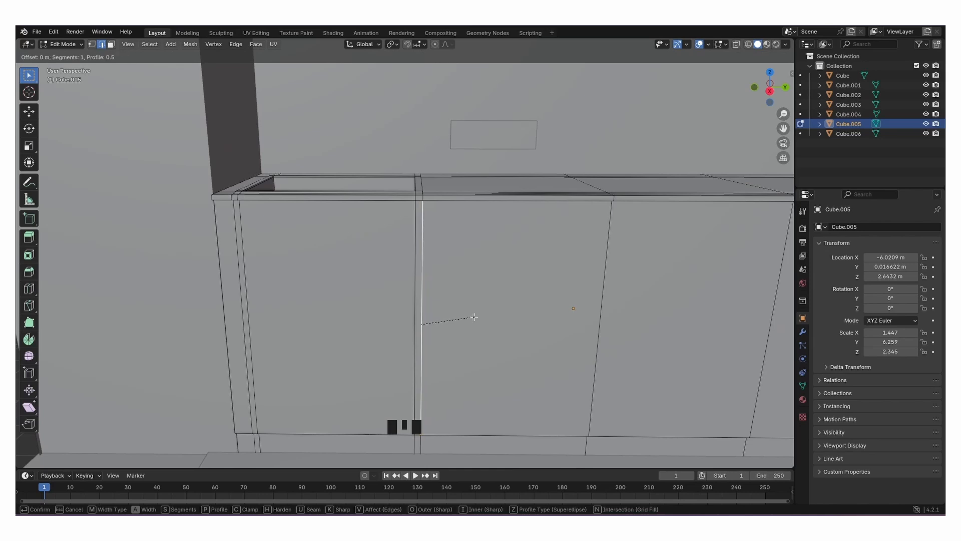
left_click(473, 318)
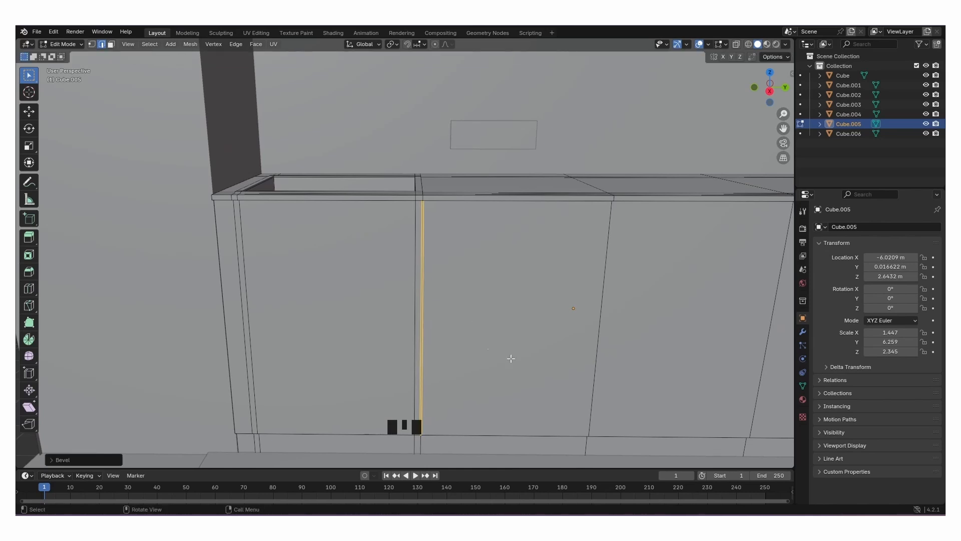
middle_click_drag(571, 318, 458, 317, "shift")
key("e")
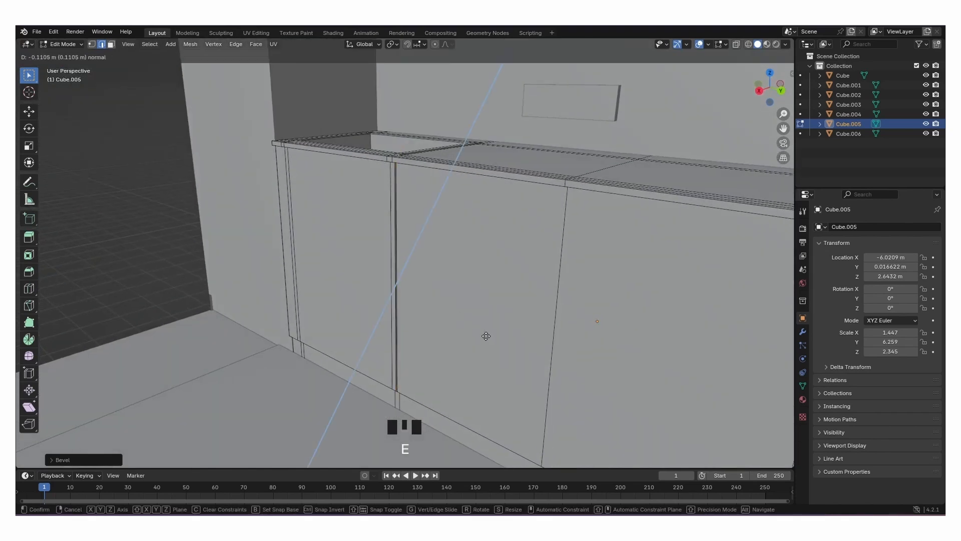
key("x")
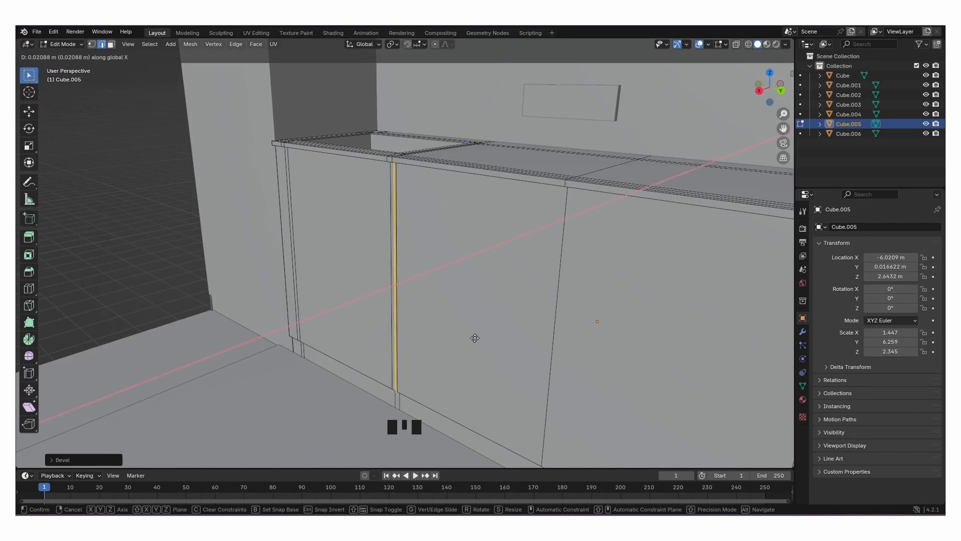
left_click(488, 337)
Bevel the two remaining vertical panel divisions on the counter front into narrow strips.
mouse_move(444, 337)
middle_mouse_down()
mouse_move(571, 320)
mouse_move(483, 332)
mouse_move(444, 326)
middle_mouse_up()
left_click(427, 298)
left_click(590, 314, "shift")
middle_click_drag(590, 313, 576, 319, "shift")
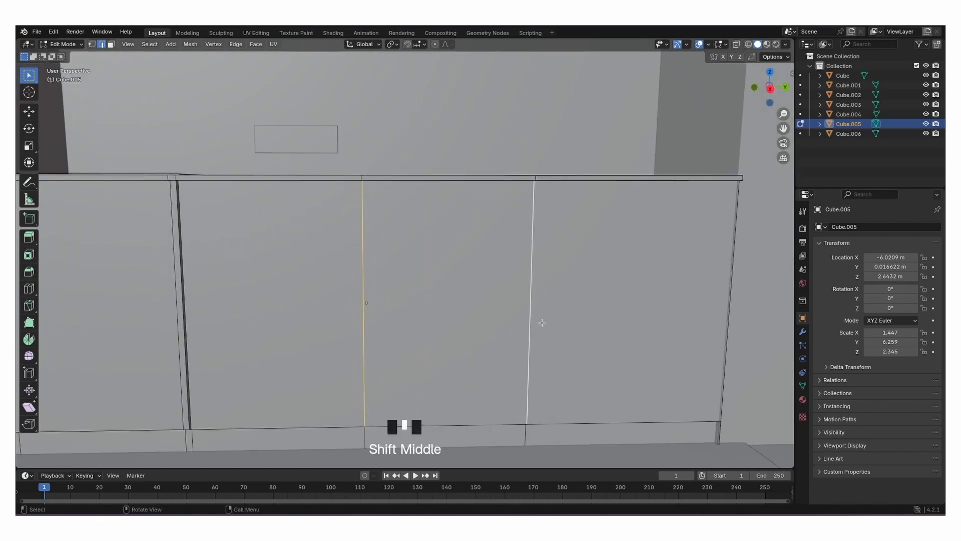
key("s")
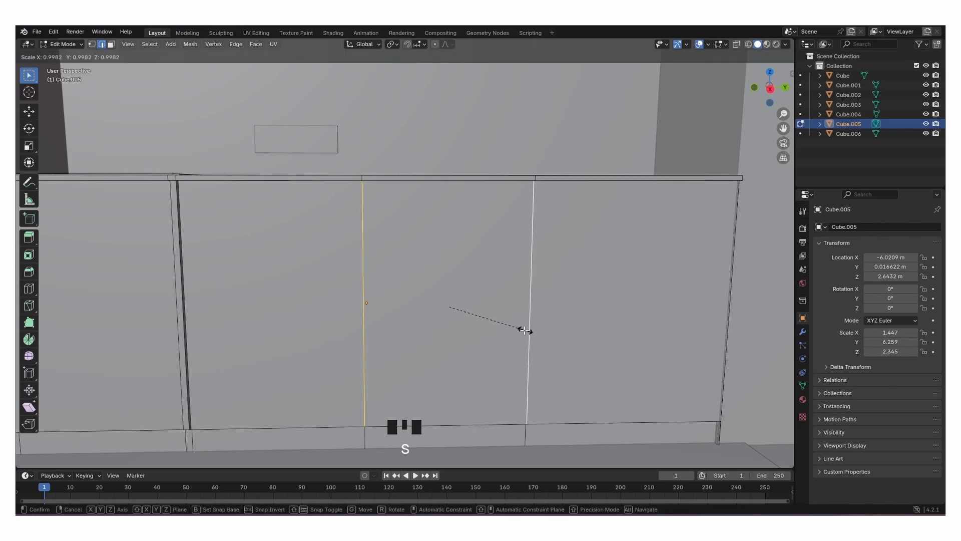
right_click(533, 347)
key("ctrl+b")
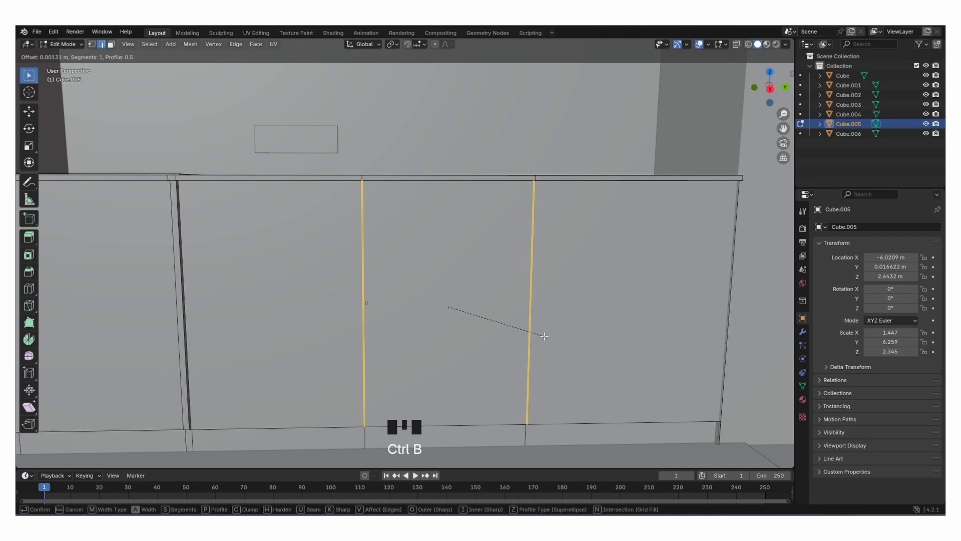
left_click(545, 336)
Extrude the two beveled vertical strips inward along global X to form gaps between the counter panels.
middle_click_drag(449, 332, 519, 335)
key("e")
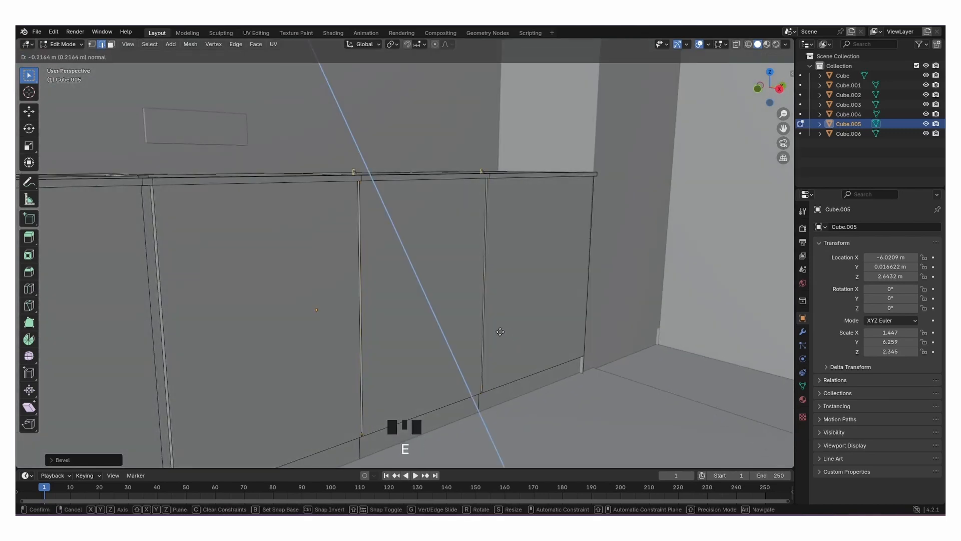
key("x")
left_click(494, 331)
Add a horizontal loop cut around the counter front and slide it up to mark a shallow top drawer.
middle_click_drag(518, 333, 450, 278)
scroll(480, 339, "down", 1)
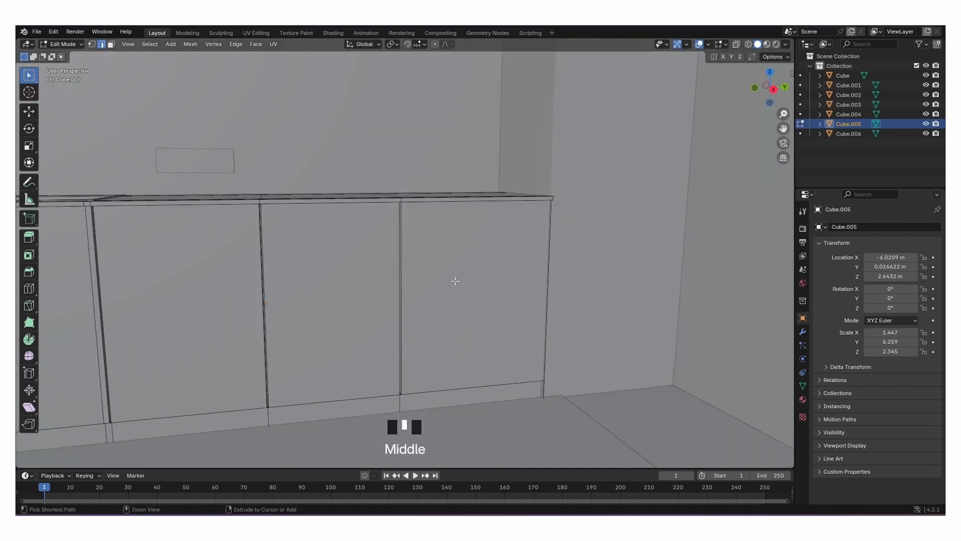
key("ctrl+r")
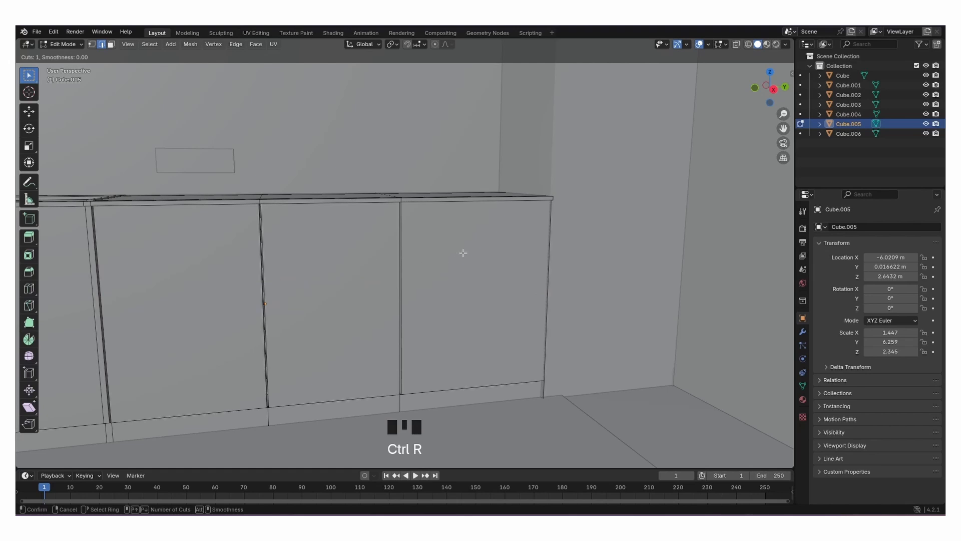
left_click(541, 201)
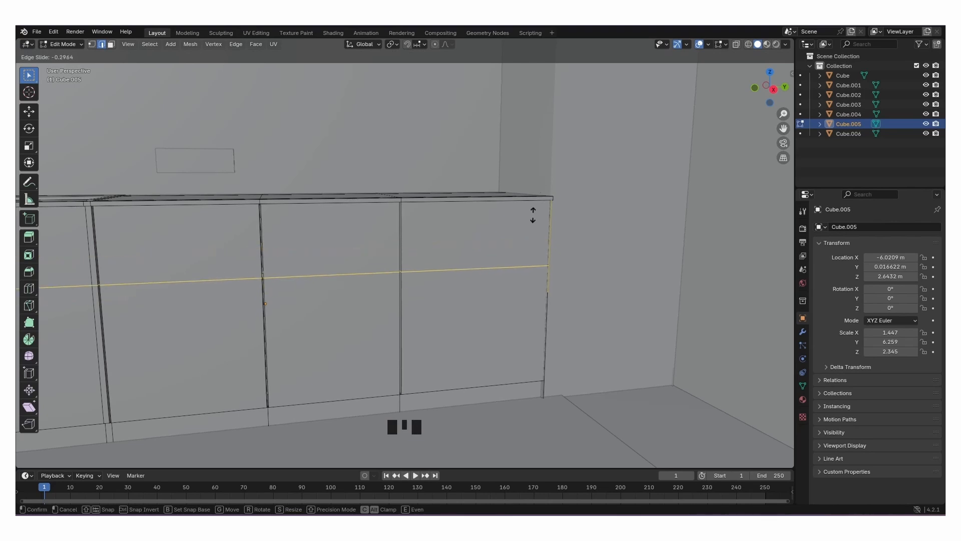
left_click(535, 185)
Add two evenly spaced horizontal loop cuts across the counter front below the top drawer line.
key("ctrl+r")
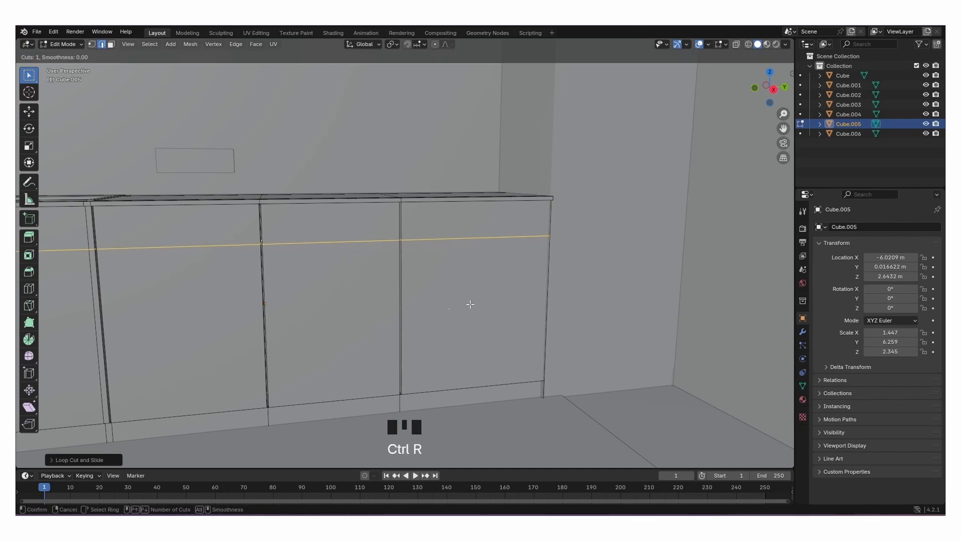
scroll(399, 298, "up", 1)
left_click(399, 298)
right_click(398, 298)
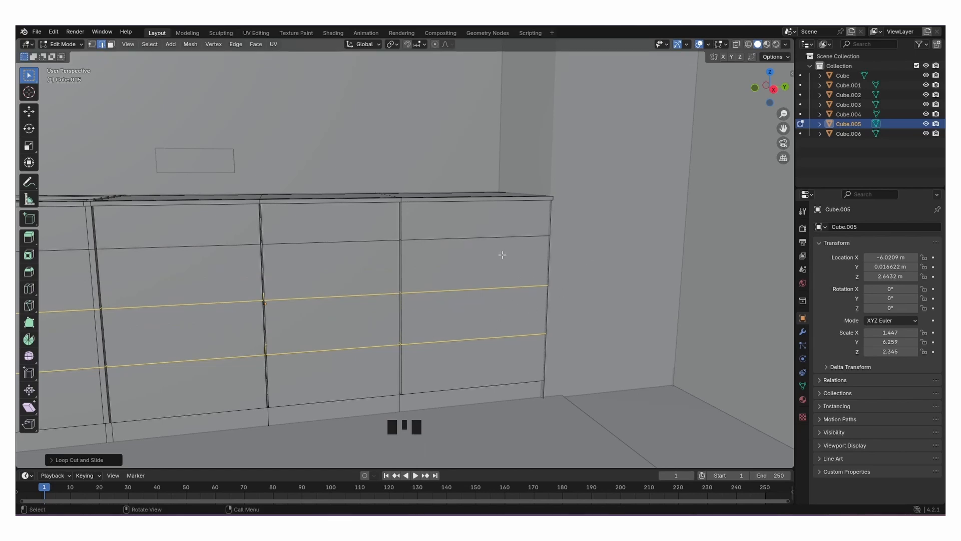
Bevel the three horizontal edges on the counter panel nearest the room corner into narrow strips.
left_click(455, 237)
left_click(466, 289, "shift")
left_click(471, 337, "shift")
scroll(537, 279, "up", 1)
middle_click_drag(536, 279, 489, 271, "shift")
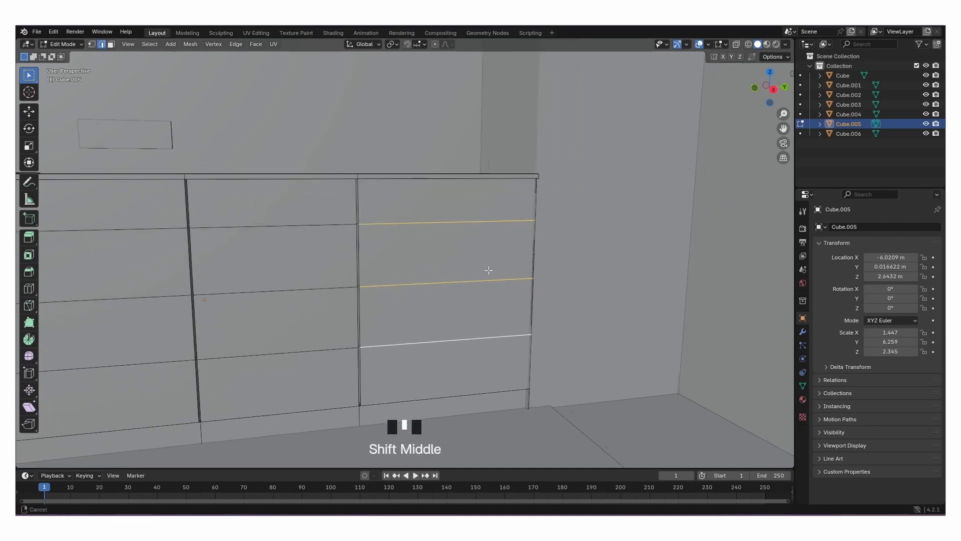
scroll(487, 268, "up", 1)
key("ctrl+b")
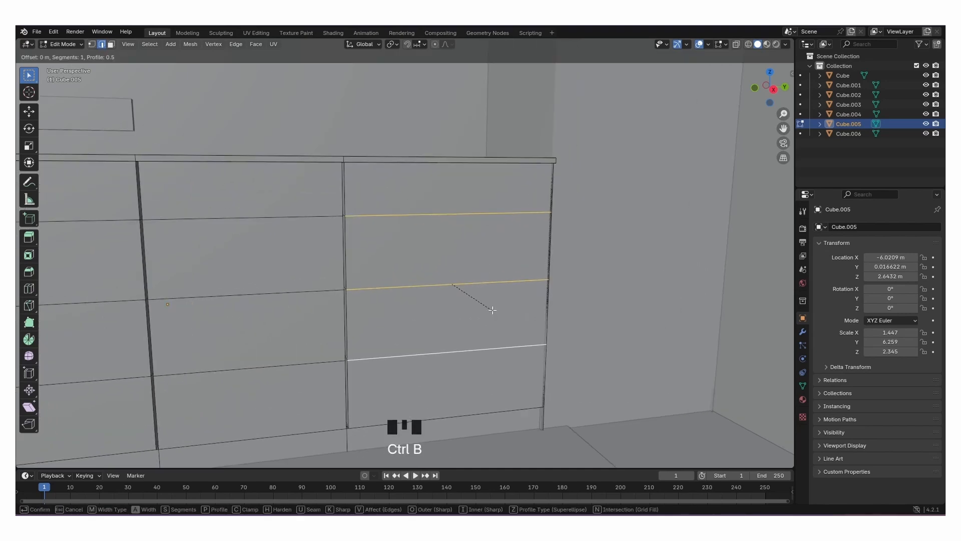
left_click(476, 302)
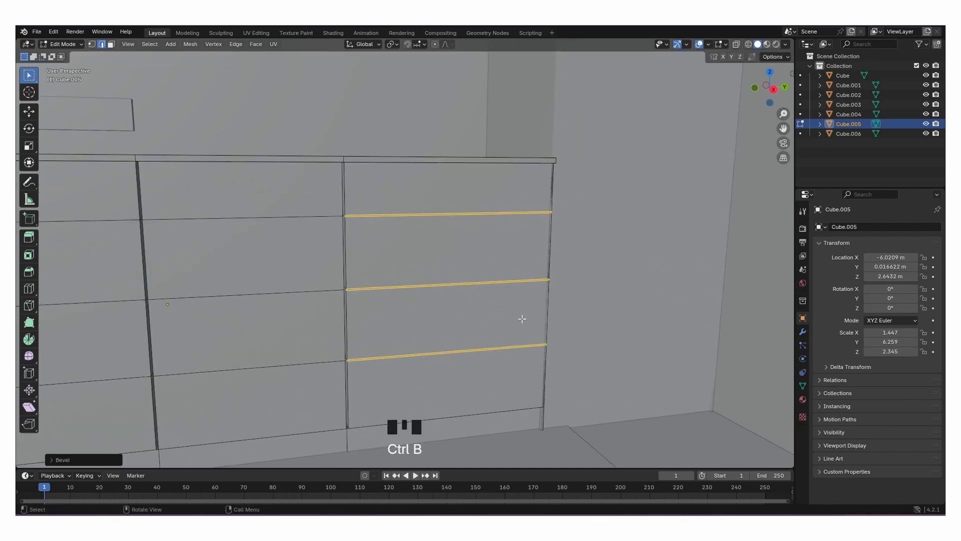
Extrude the three horizontal strips inward about 1.7 m along global X as drawer gaps, and finish mesh editing.
key("e")
key("x")
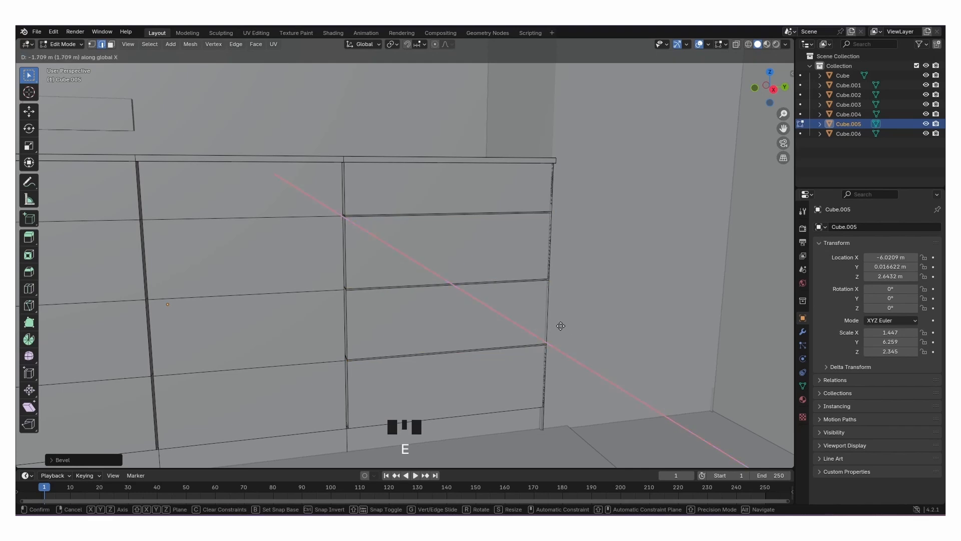
left_click(560, 326)
key("Tab")
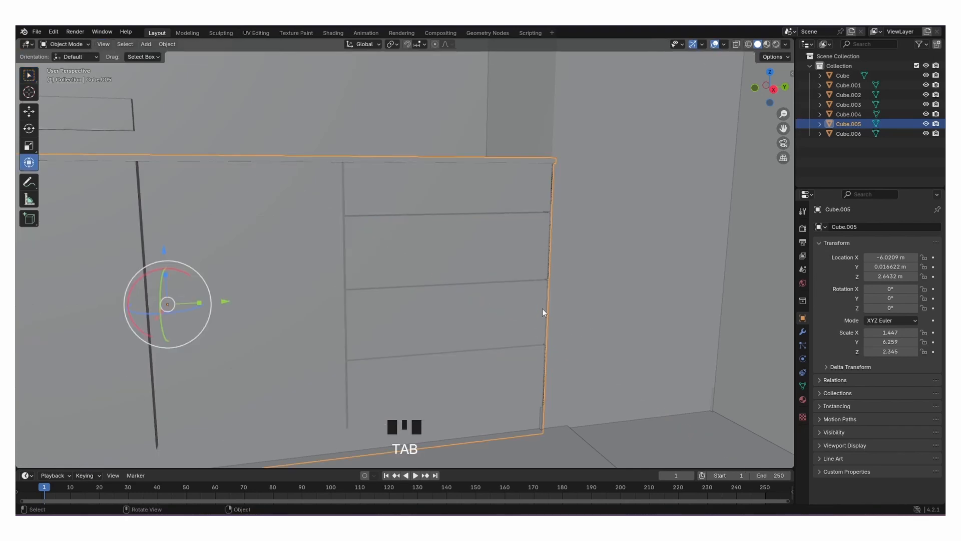
Bevel the lowest horizontal edge on the counter panel next to the drawer column into a narrow strip.
scroll(542, 308, "down", 5)
middle_click_drag(472, 301, 380, 303)
left_click(707, 327)
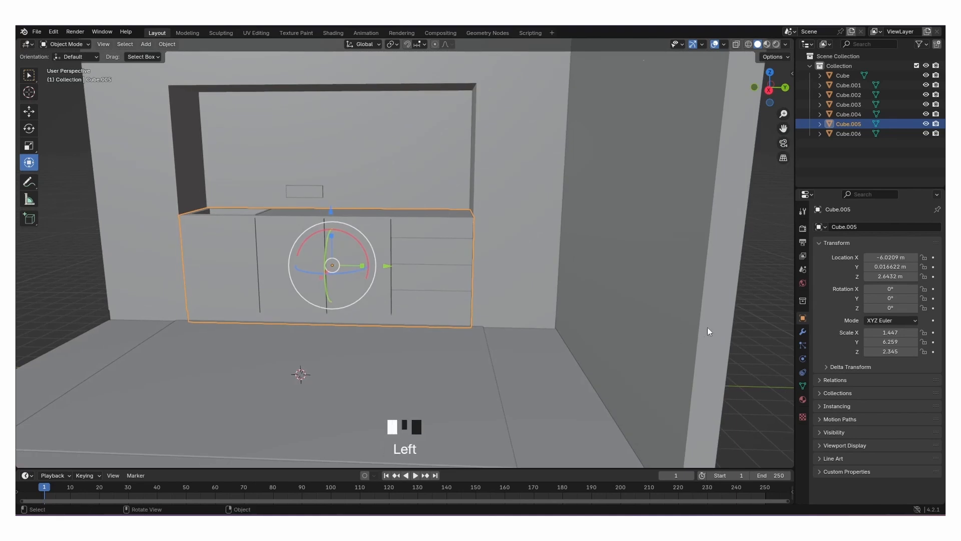
scroll(355, 242, "up", 3)
middle_click_drag(350, 241, 429, 259, "shift")
left_click(430, 262)
key("Tab")
scroll(453, 304, "up", 2)
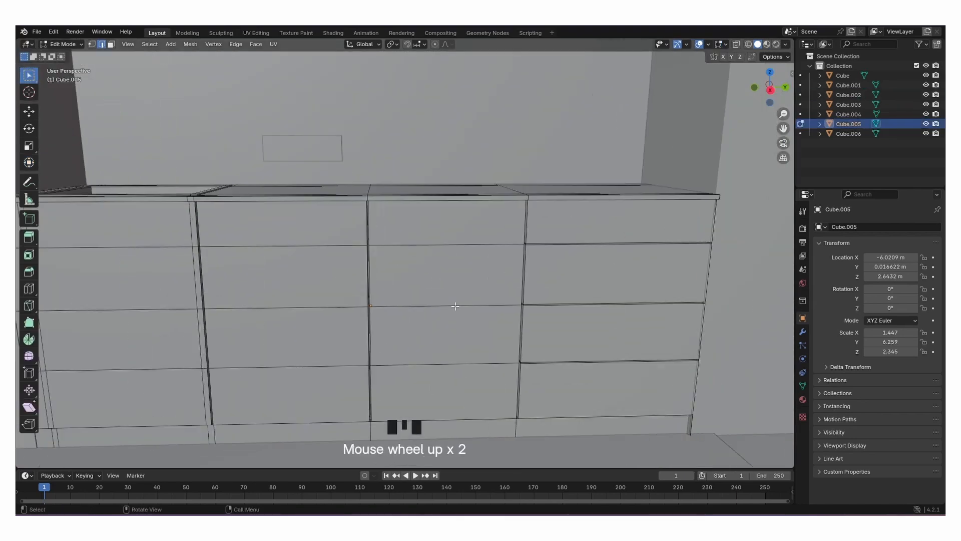
middle_click_drag(453, 304, 415, 272, "shift")
left_click(409, 342)
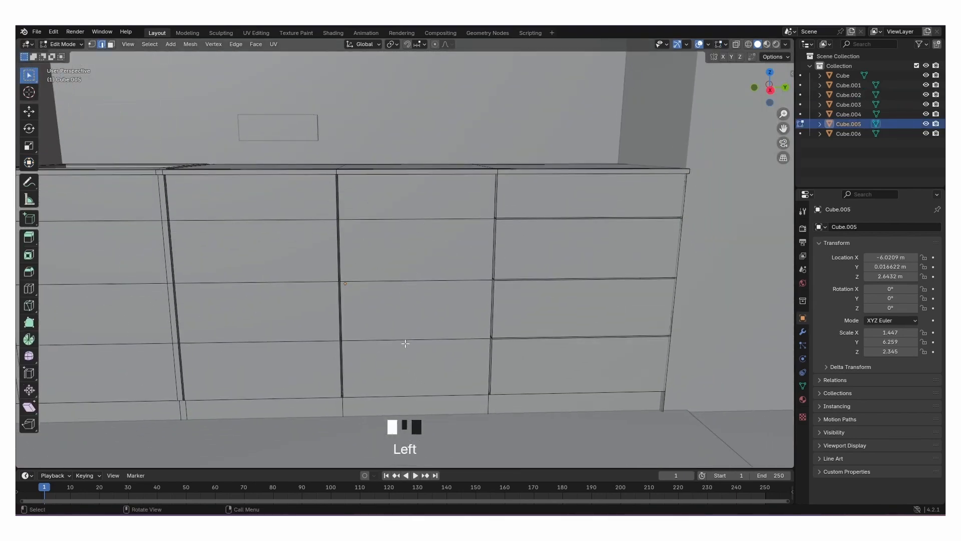
middle_click_drag(408, 368, 416, 326)
scroll(397, 372, "up", 2)
key("ctrl+b")
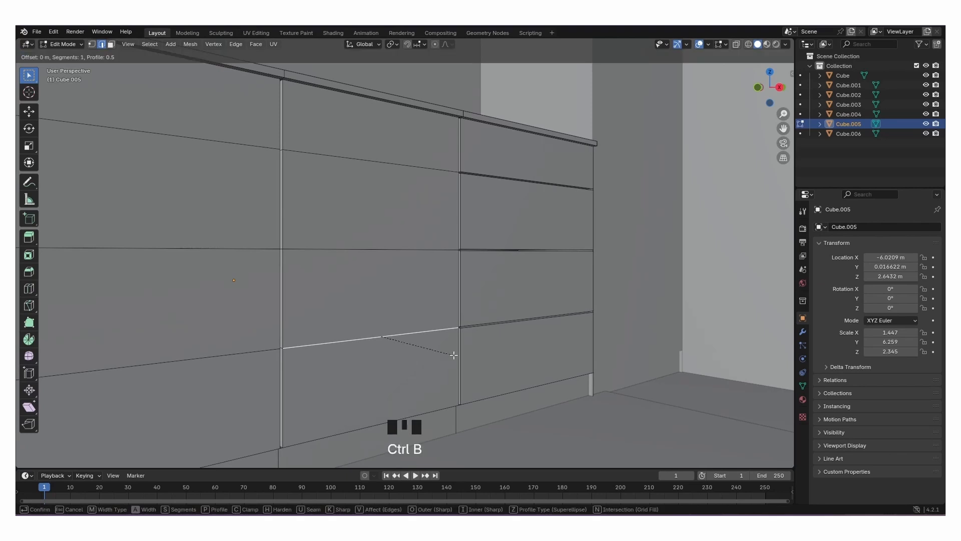
left_click(458, 357)
Extrude the beveled strip on the panel beside the drawers inward as a gap, and finish mesh editing.
middle_click_drag(458, 356, 440, 346)
key("e")
left_click(475, 359)
key("Tab")
scroll(440, 346, "down", 2)
scroll(440, 346, "down", 2)
scroll(440, 345, "up", 4)
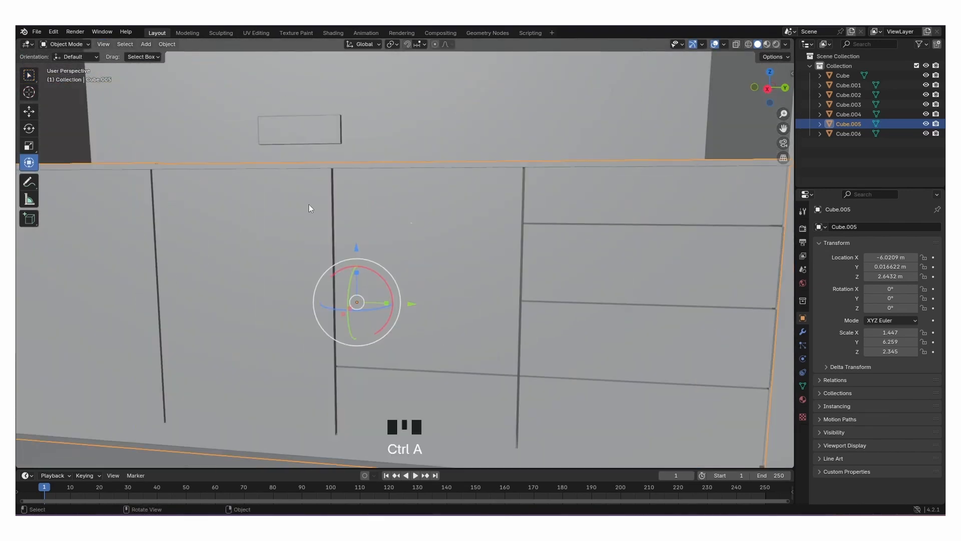
Add a cylinder mesh and raise it along Z to about 4.97 m.
key("shift+a")
mouse_move(398, 208)
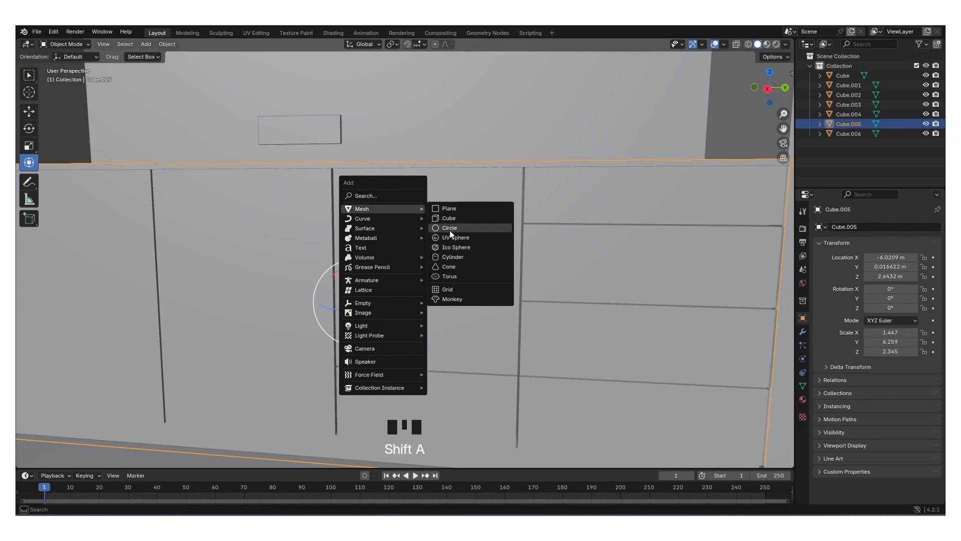
left_click(453, 256)
scroll(432, 260, "down", 7)
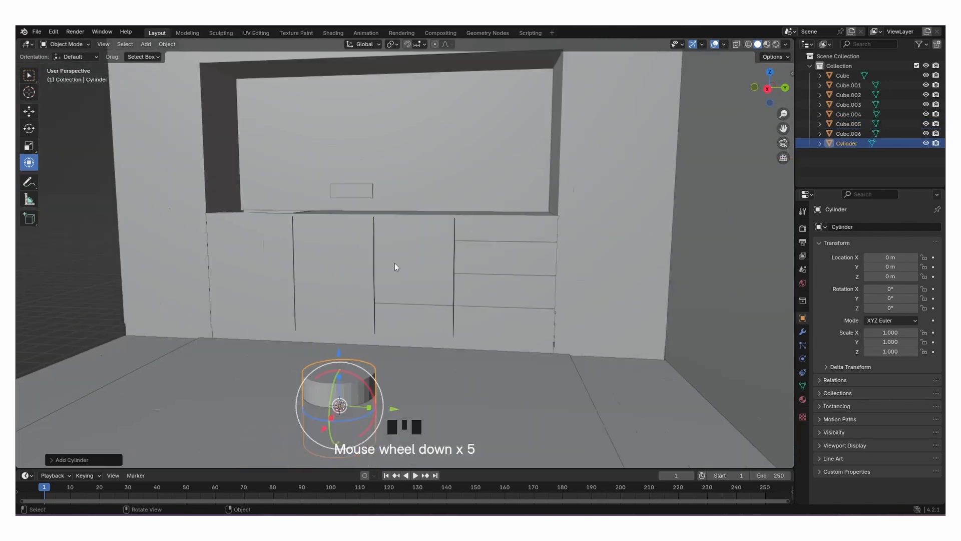
left_click_drag(356, 306, 389, 226)
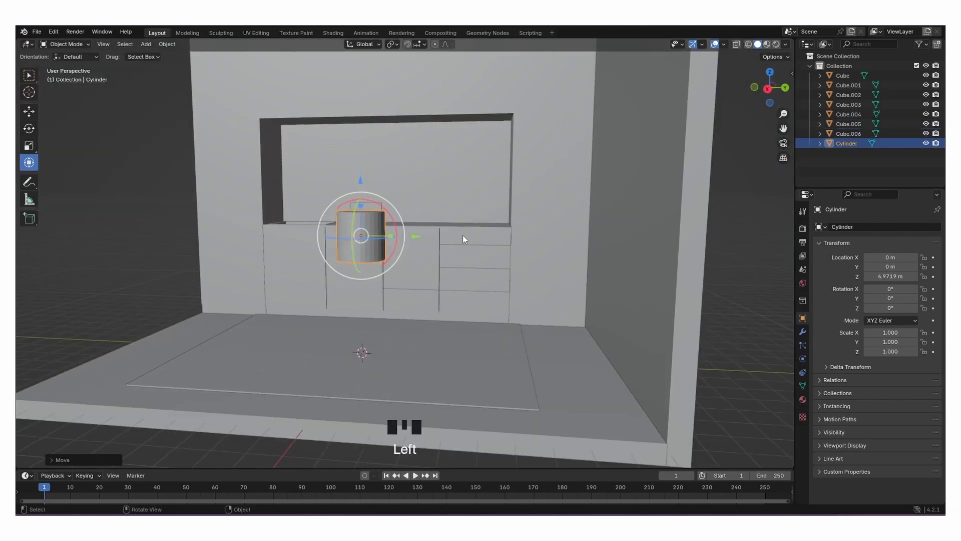
Rotate the cylinder 90° about Y and scale it uniformly to about 0.28.
type("ry90")
key("Return")
key("s")
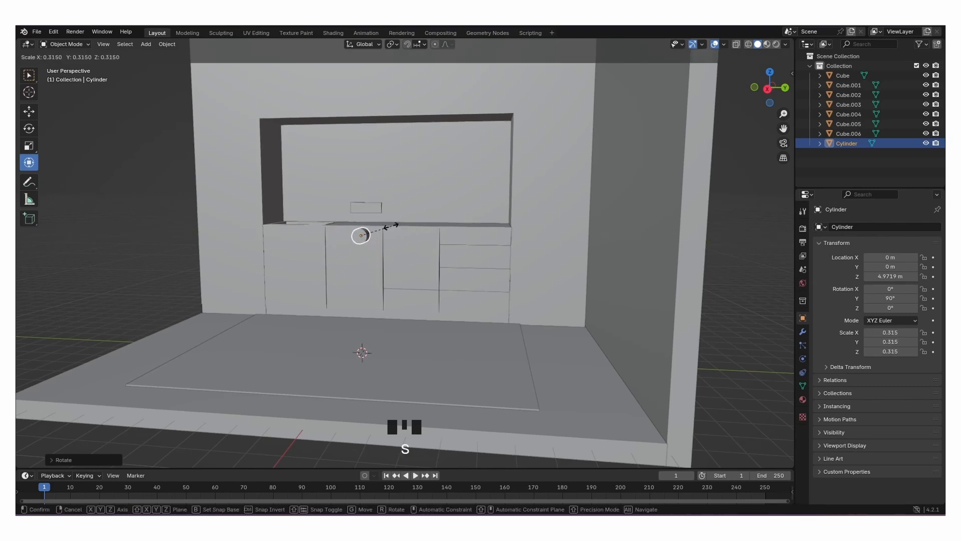
left_click(391, 226)
Move the cylinder onto the counter panel beside the drawer column, at about X -4.58, Y 0.64, Z 4.54 m.
middle_click_drag(433, 236, 328, 234)
left_click_drag(221, 255, 405, 170)
middle_click_drag(340, 276, 423, 249)
scroll(423, 249, "up", 3)
left_click_drag(363, 235, 405, 228)
left_click_drag(346, 184, 347, 142)
middle_click_drag(359, 211, 422, 224)
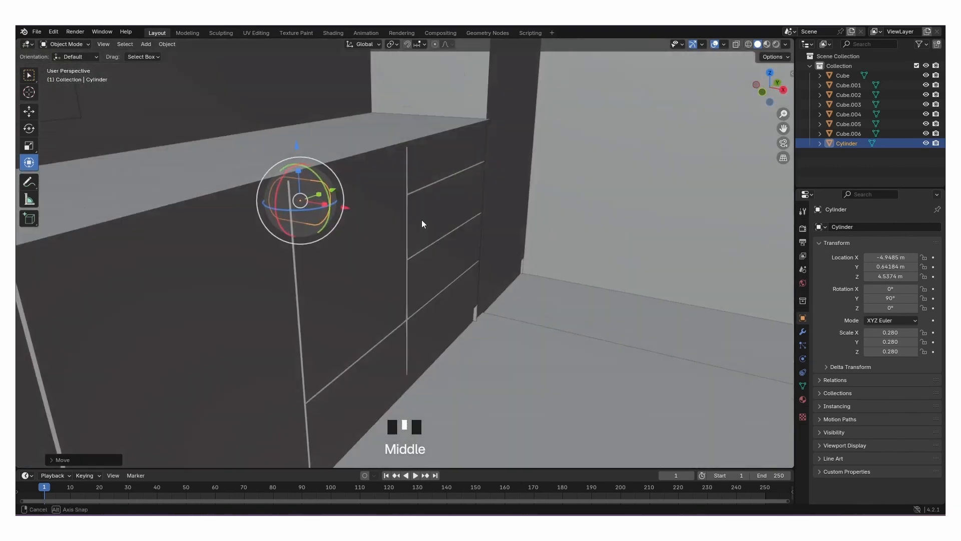
scroll(421, 224, "down", 2)
left_click_drag(362, 220, 383, 222)
Shrink the cylinder into a flat knob scaled about 0.099 × 0.099 × 0.039 and adjust it to about X -4.56, Z 4.64 m.
key("s")
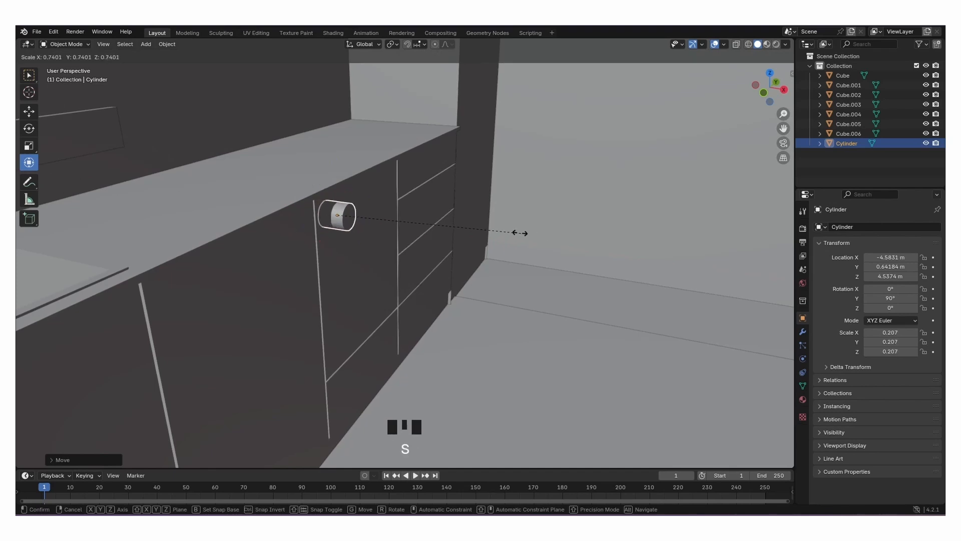
left_click(425, 227)
scroll(425, 227, "up", 4)
left_click_drag(282, 173, 268, 172)
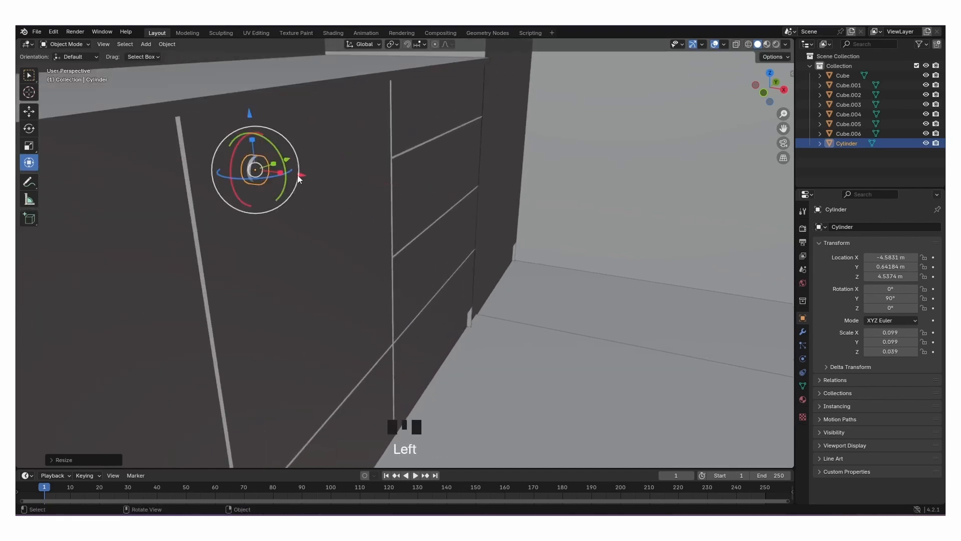
left_click_drag(250, 116, 249, 101)
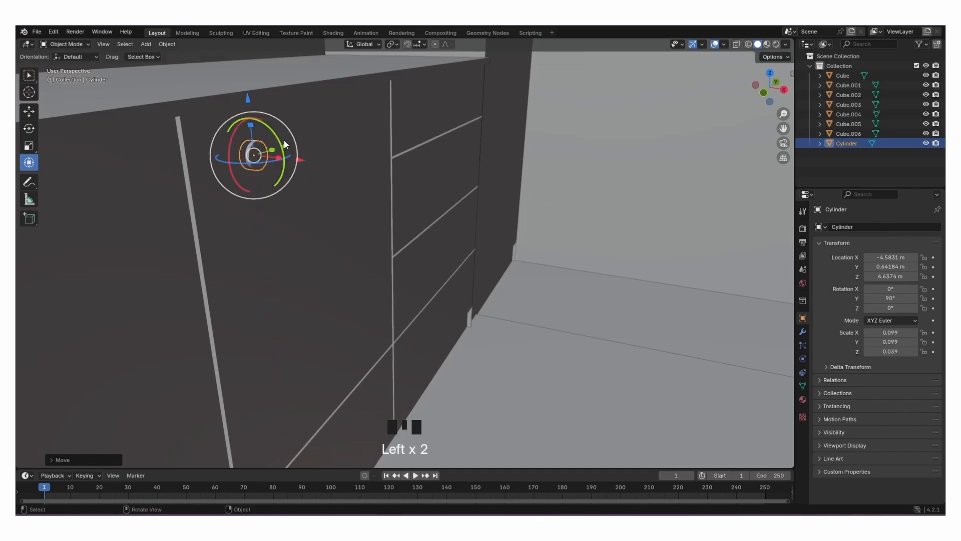
left_click_drag(302, 163, 304, 162)
Duplicate the knob and place the copy along Y near the opposite side of the same panel.
middle_click_drag(304, 161, 392, 186)
scroll(373, 157, "down", 3)
key("ctrl+c")
key("ctrl+v")
left_click_drag(388, 214, 491, 218)
middle_click_drag(491, 218, 499, 223)
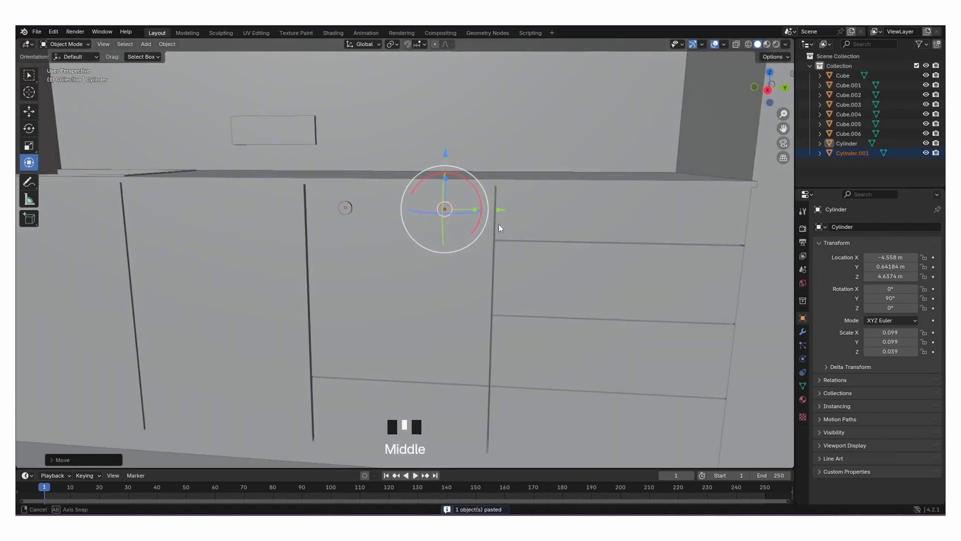
Bevel the counter's horizontal edge beneath the two knobs into a narrow strip with an offset of about 0.004 m.
left_click(357, 257)
middle_click_drag(386, 266, 408, 260)
key("Tab")
key("Tab")
key("Tab")
scroll(392, 248, "up", 5)
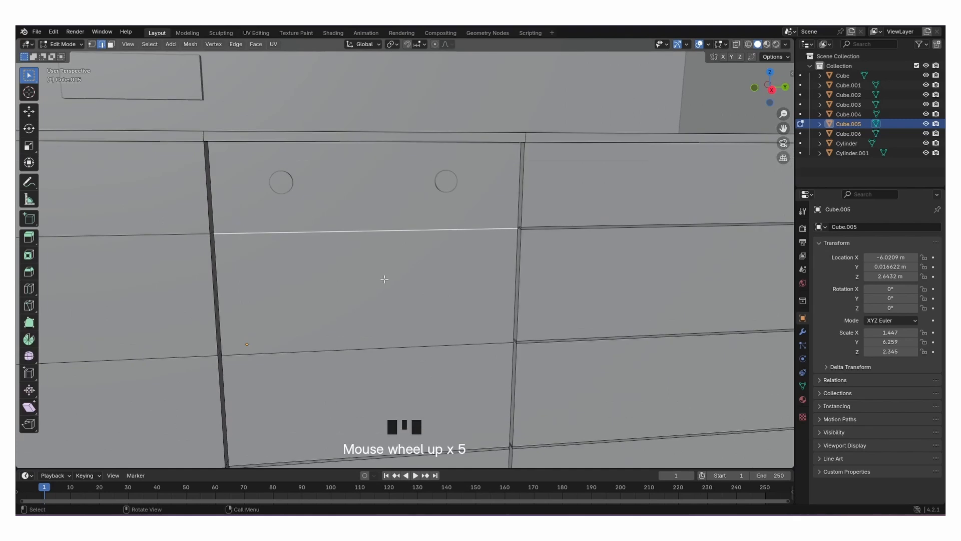
key("ctrl+b")
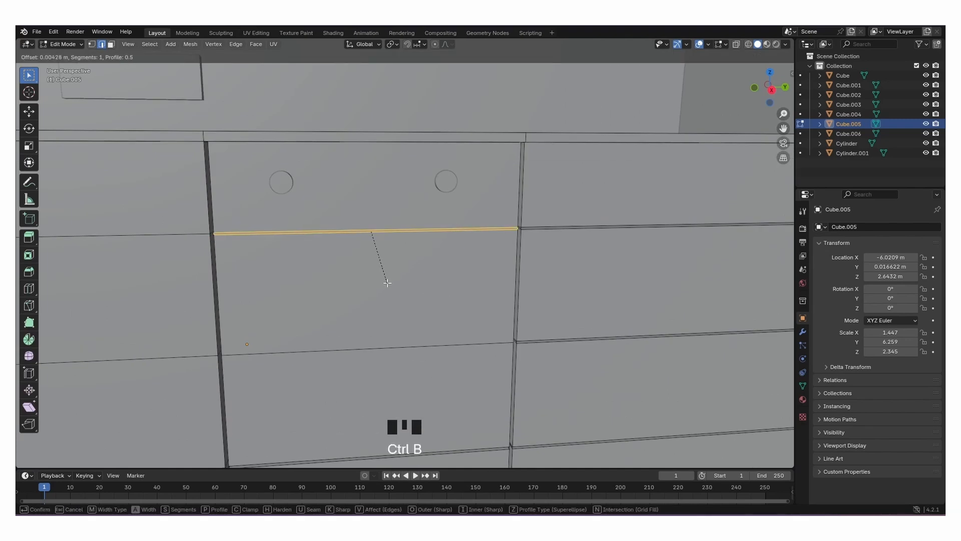
left_click(387, 283)
Extrude the strip beneath the knobs inward about 0.6 m as a gap, and finish mesh editing.
key("e")
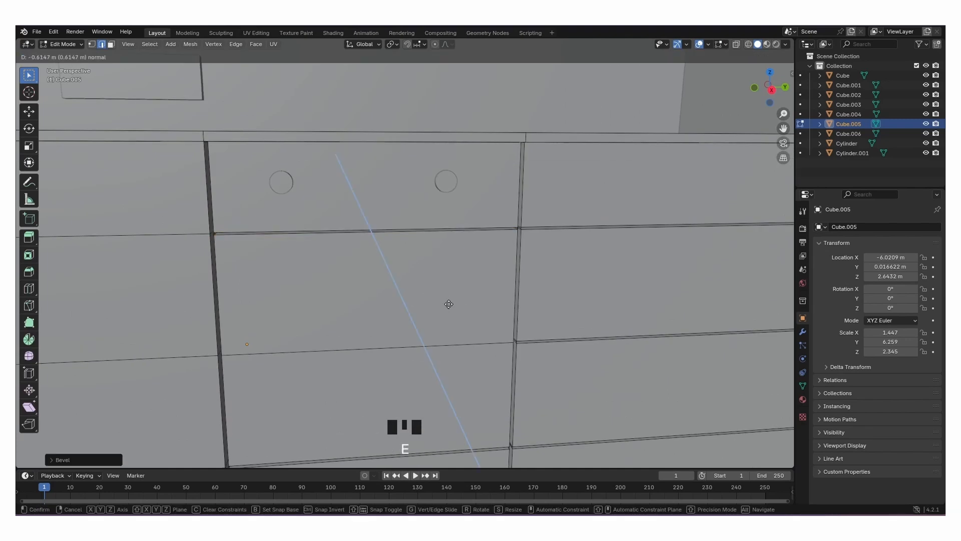
right_click(448, 304)
scroll(401, 283, "up", 2)
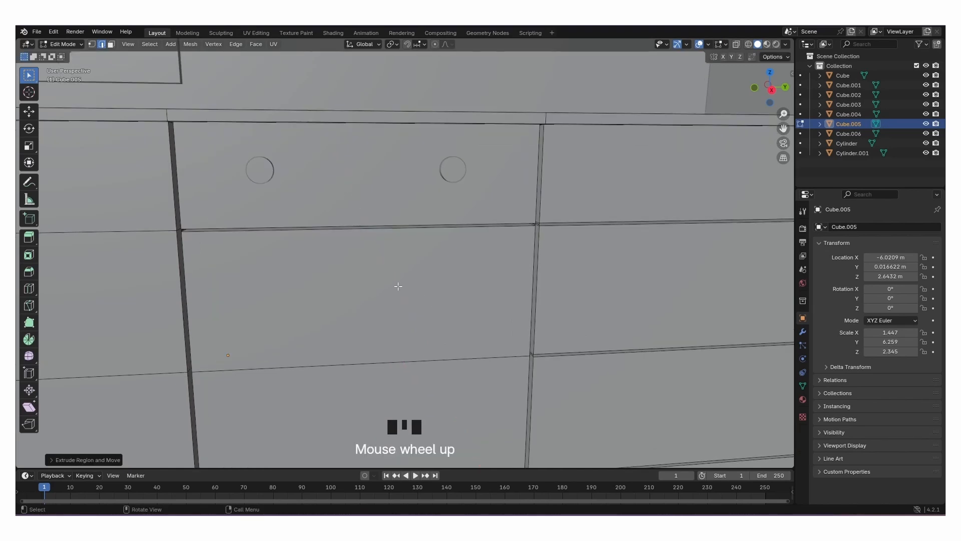
key("Tab")
Add a cube, raise it to about Z 4.36 m, and scale it uniformly to about 0.06.
mouse_move(399, 286)
middle_mouse_down()
mouse_move(407, 262)
mouse_move(435, 275)
mouse_move(386, 275)
middle_mouse_up()
scroll(380, 276, "down", 4)
key("shift+a")
mouse_move(367, 278)
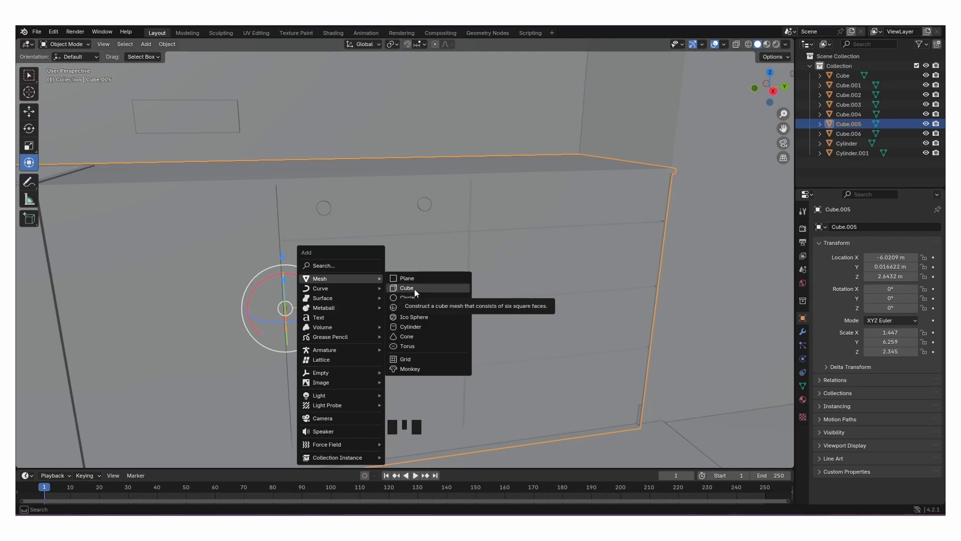
left_click(415, 289)
scroll(378, 290, "down", 7)
left_click_drag(385, 337, 540, 266)
key("s")
left_click(401, 273)
scroll(401, 273, "up", 5)
key("s")
left_click(397, 304)
scroll(380, 303, "up", 3)
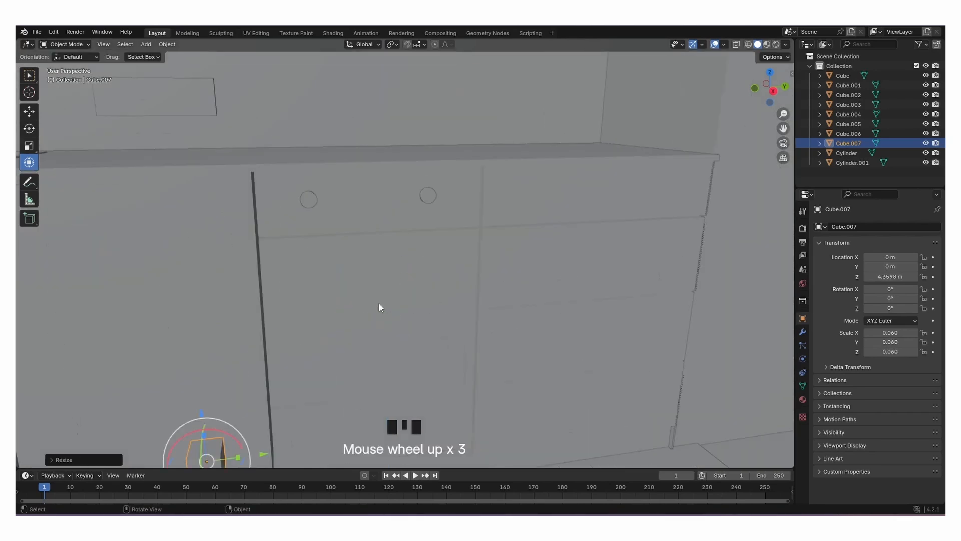
Stretch the small cube along Y to a scale of about 0.81 to form a handle bar.
middle_click_drag(379, 303, 321, 329)
scroll(318, 334, "down", 4)
left_click_drag(335, 337, 386, 336)
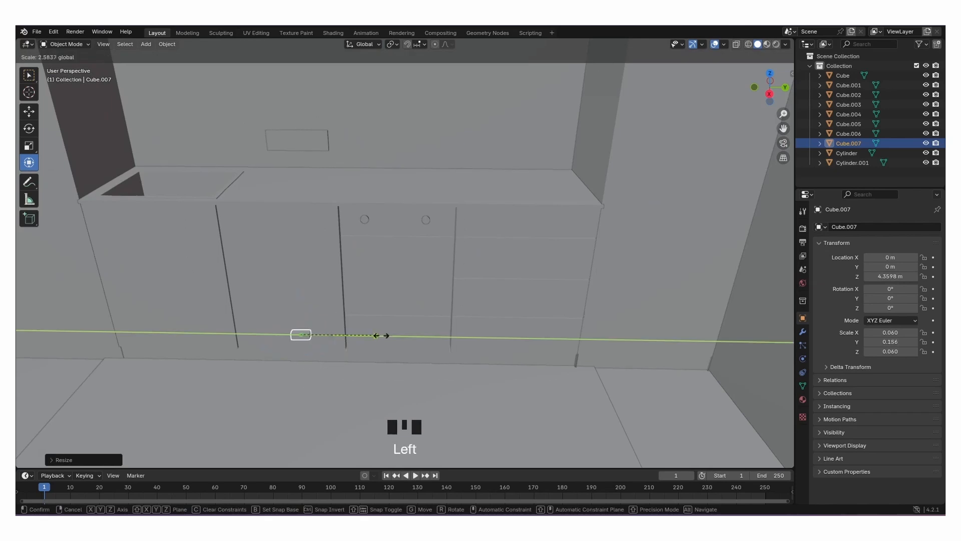
left_click_drag(604, 343, 711, 345)
Move the handle bar in front of the panel below the knobs, at about X -4.23, Y 1.45, Z 4.03 m.
middle_click_drag(363, 344, 521, 363)
left_click_drag(612, 348, 400, 313)
middle_click_drag(400, 313, 401, 236)
left_click_drag(401, 235, 456, 239)
left_click_drag(410, 213, 425, 235)
scroll(444, 250, "up", 2)
middle_click_drag(444, 251, 445, 235)
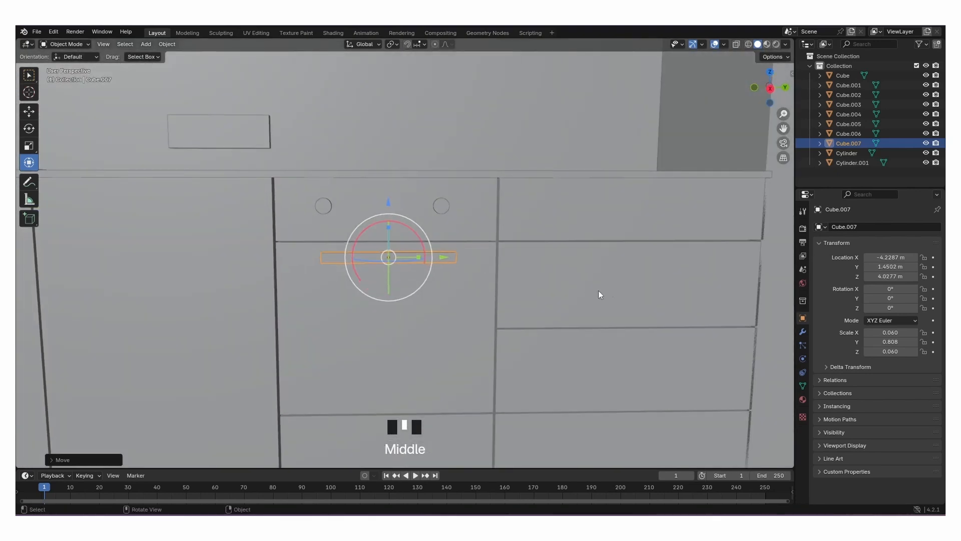
Thin the handle bar to 0.025, lengthen its Y scale to about 0.987, and lower it to about Z 3.96 m.
key("s")
left_click(479, 273)
left_click_drag(417, 255, 482, 257)
left_click_drag(396, 212, 390, 209)
left_click(493, 288)
Open the handle bar's mesh for editing and add two evenly spaced loop cuts across its length.
scroll(429, 287, "down", 5)
scroll(395, 257, "up", 5)
middle_click_drag(396, 257, 481, 288)
scroll(388, 290, "up", 3)
middle_click_drag(389, 290, 362, 298)
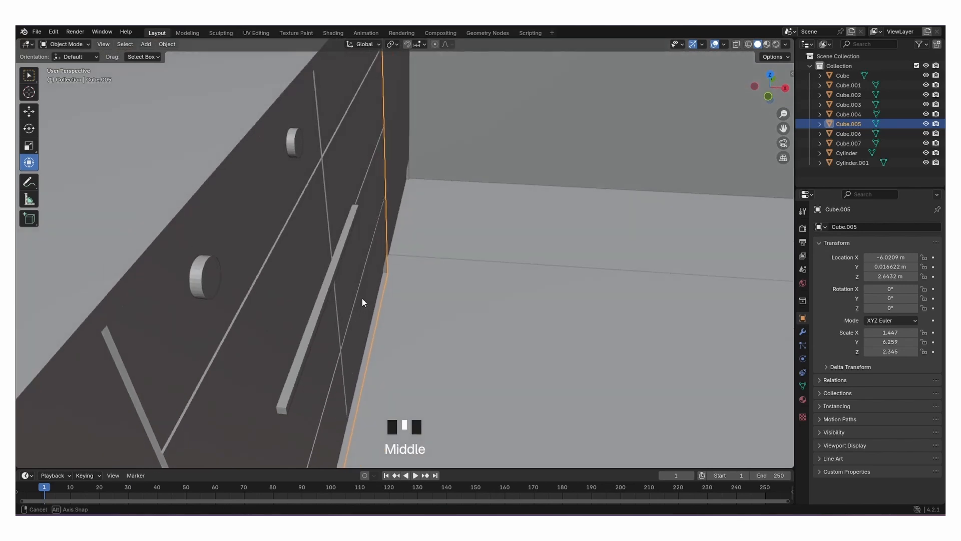
left_click(327, 282)
key("Tab")
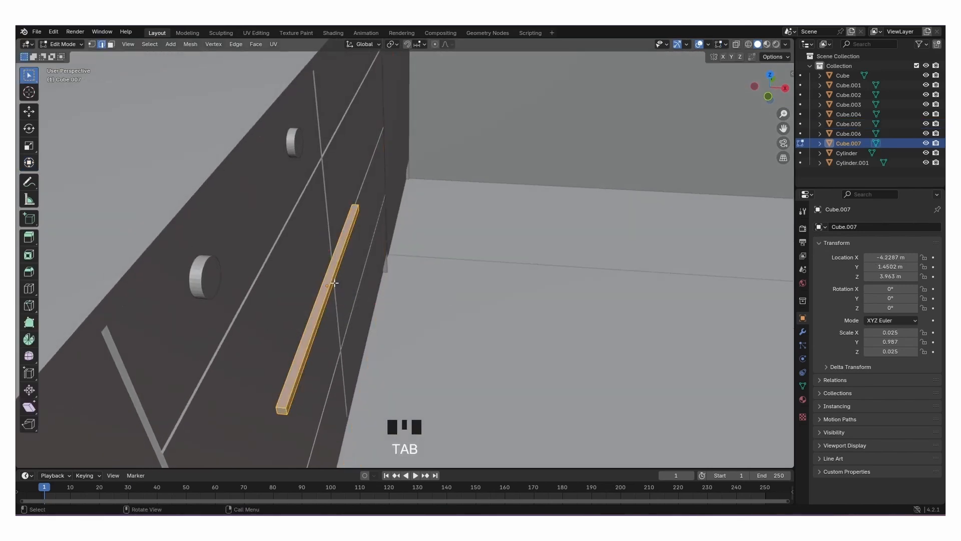
key("ctrl+r")
left_click(333, 295)
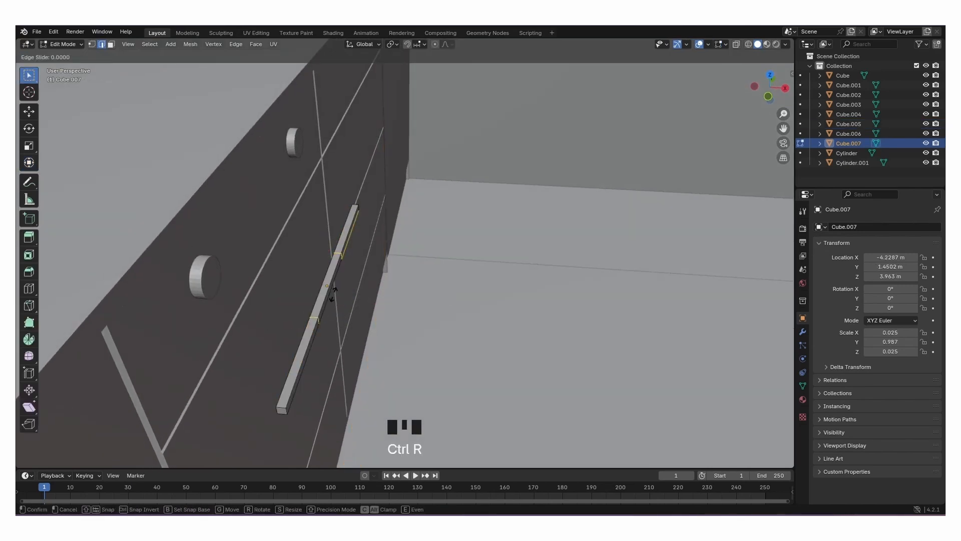
right_click(333, 294)
Scale the two edge loops along global Y by about 2.86 to spread them to the bar's ends.
key("s")
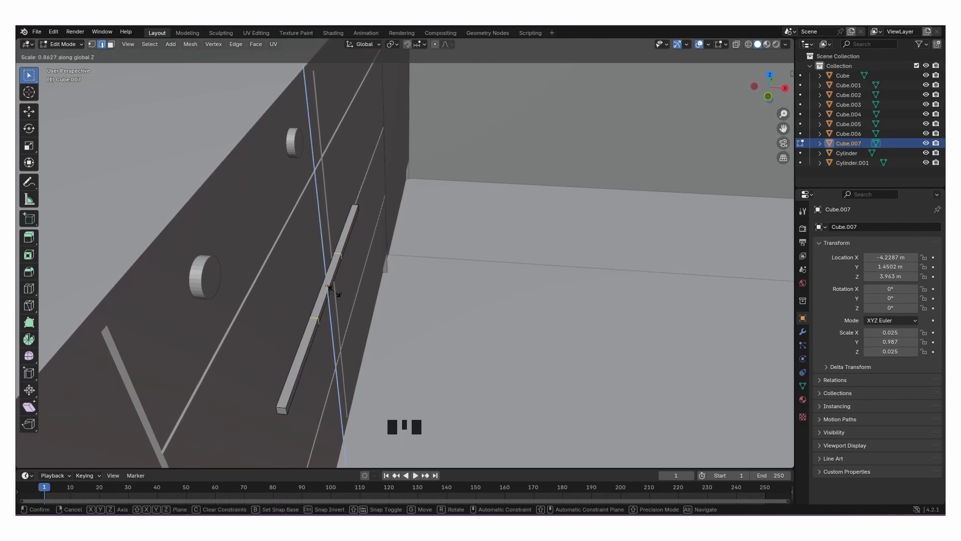
key("x")
key("y")
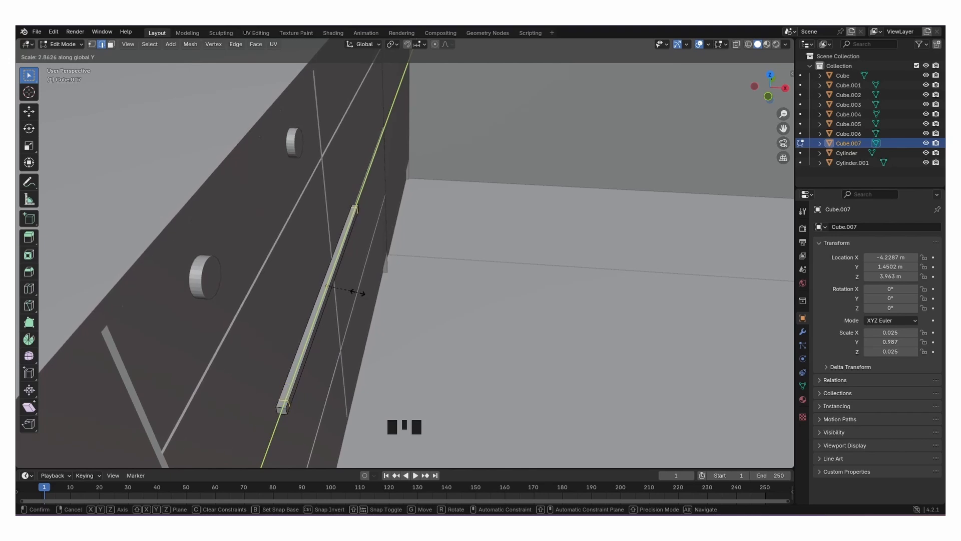
left_click(358, 292)
Extrude the two end faces on the handle's counter side about 0.1 m as mounts, and finish mesh editing.
middle_click_drag(309, 352, 350, 371)
left_click(350, 372)
middle_click_drag(368, 309, 341, 250)
left_click(471, 324, "shift")
left_click(472, 327, "shift")
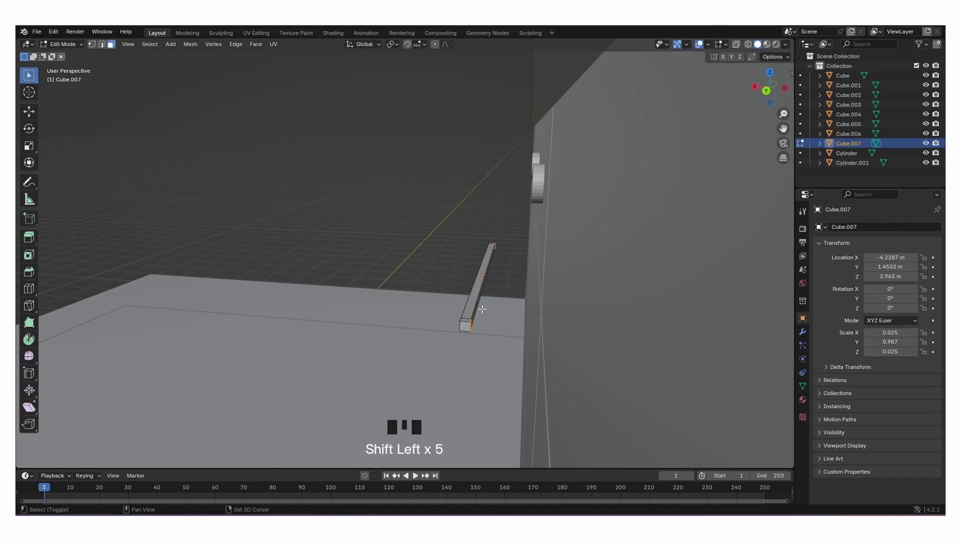
key("e")
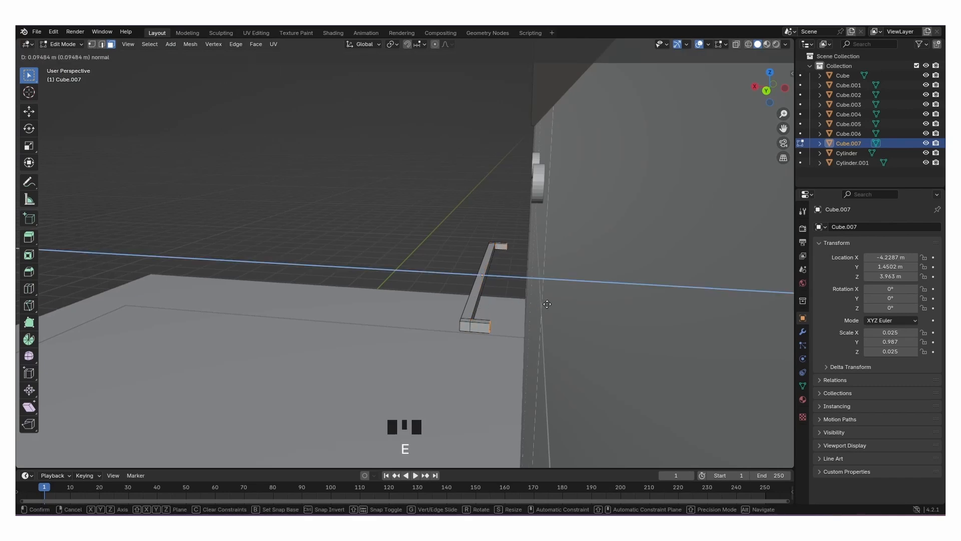
left_click(558, 303)
middle_click_drag(558, 304, 545, 284)
key("Tab")
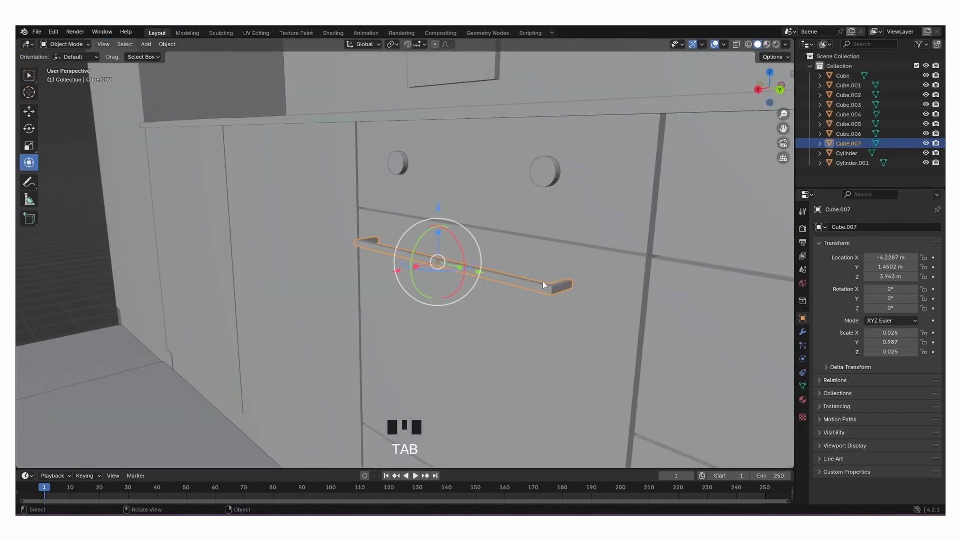
Move the handle along X against the counter front and save the file.
left_click_drag(400, 272, 368, 272)
double_click(279, 277)
middle_click_drag(279, 277, 290, 285)
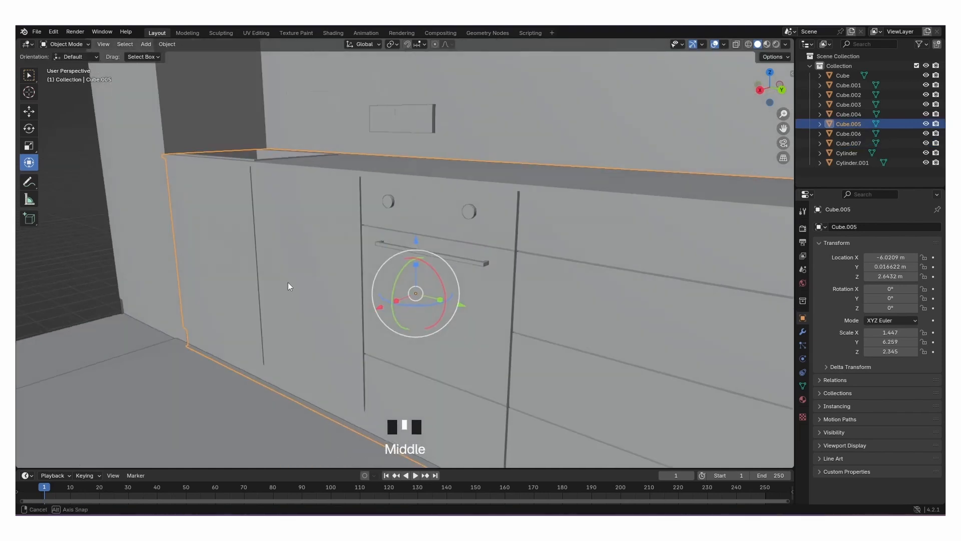
scroll(356, 287, "down", 3)
middle_click_drag(356, 287, 389, 292)
scroll(442, 280, "up", 4)
key("ctrl+s")
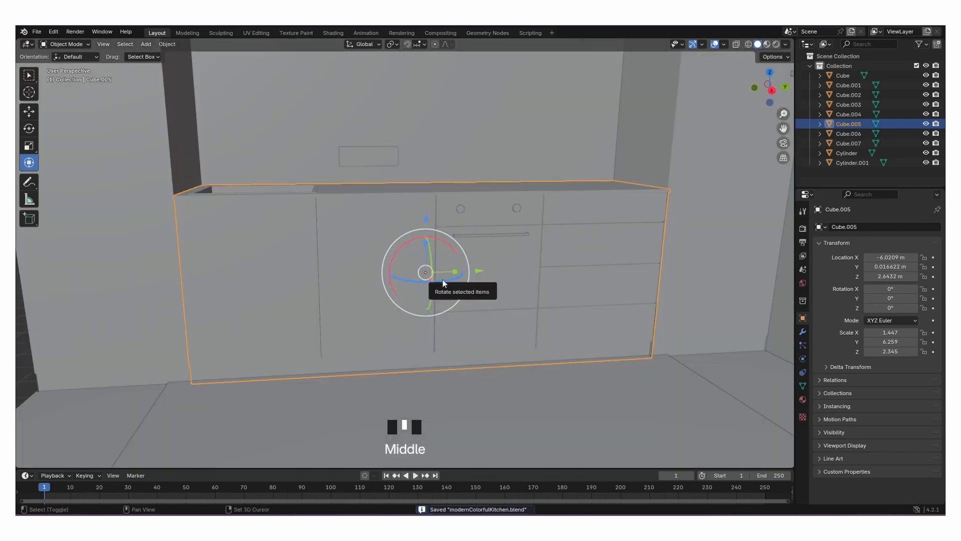
Add a plane mesh and raise it along Z to about 4.34 m.
key("shift+a")
mouse_move(442, 279)
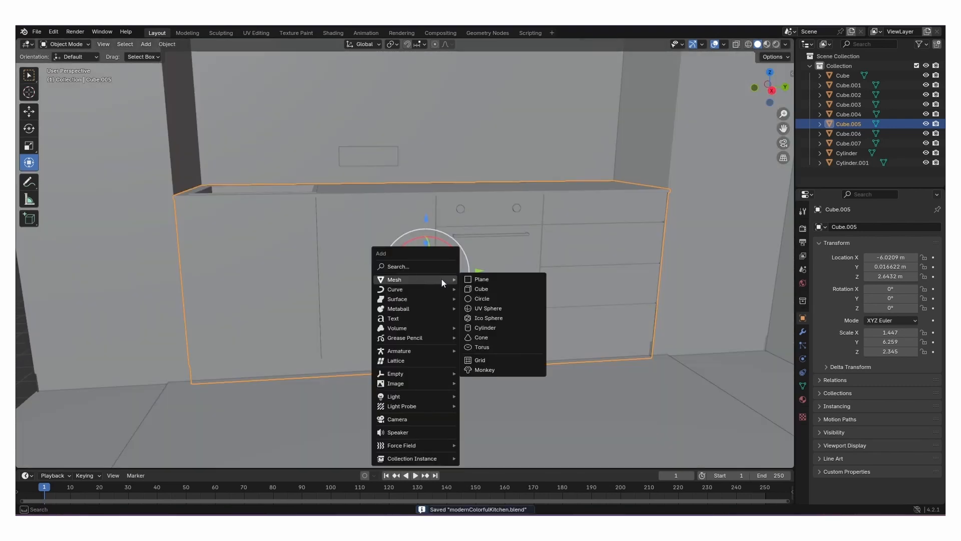
left_click(492, 279)
scroll(422, 287, "down", 3)
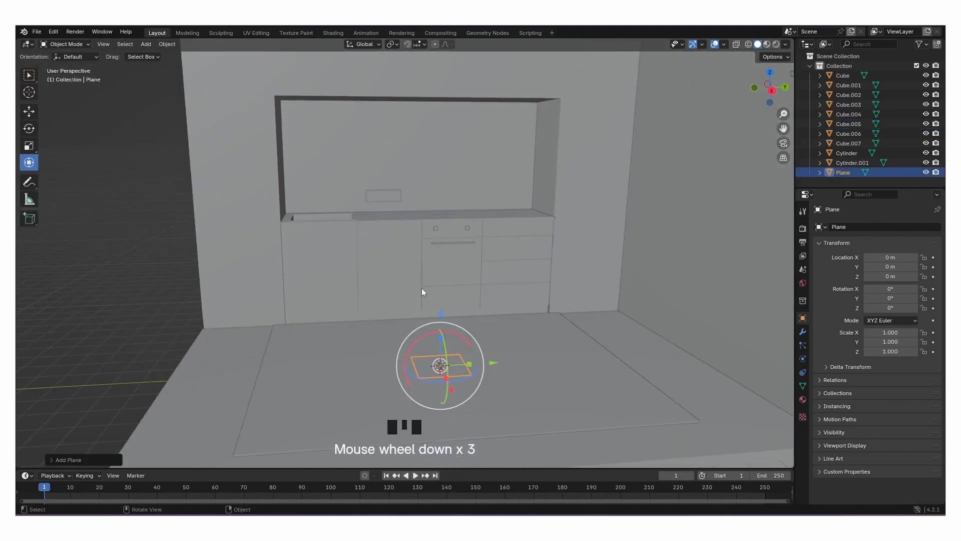
middle_click_drag(422, 287, 456, 302)
left_click_drag(497, 301, 497, 265)
Scale the plane to about 0.354 in X and 1.193 in Y.
middle_click_drag(497, 266, 431, 312)
left_click_drag(398, 341, 439, 322)
middle_click_drag(410, 320, 500, 287)
scroll(602, 218, "up", 2)
Move the plane in front of the cabinet door below the basin, to about X -3.93, Y -4.67 m.
middle_click_drag(603, 217, 451, 268, "shift")
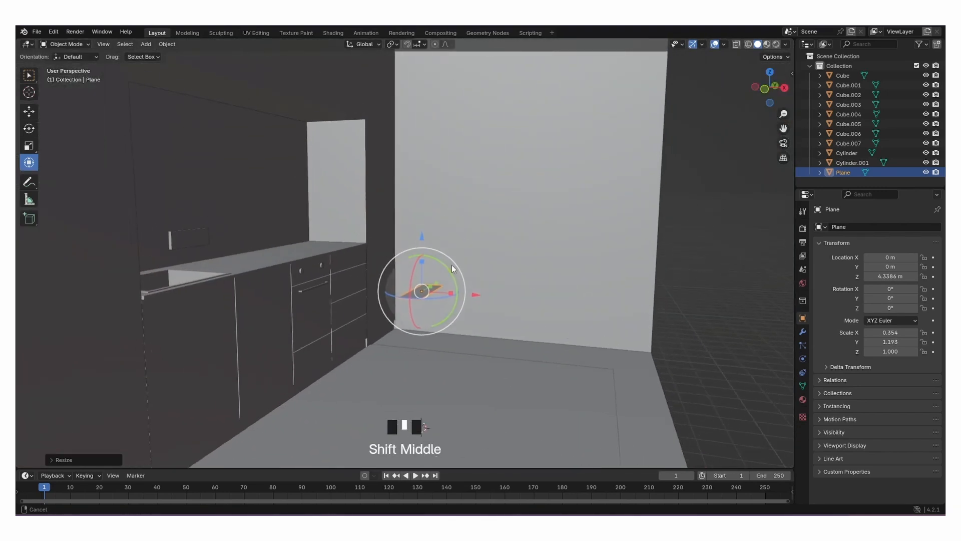
left_click_drag(470, 295, 325, 269)
middle_click_drag(325, 265, 357, 283)
left_click_drag(317, 281, 242, 333)
middle_click_drag(242, 334, 463, 278)
Reduce the plane's scale to about 0.666 in Y and 0.163 in X.
scroll(194, 273, "up", 3)
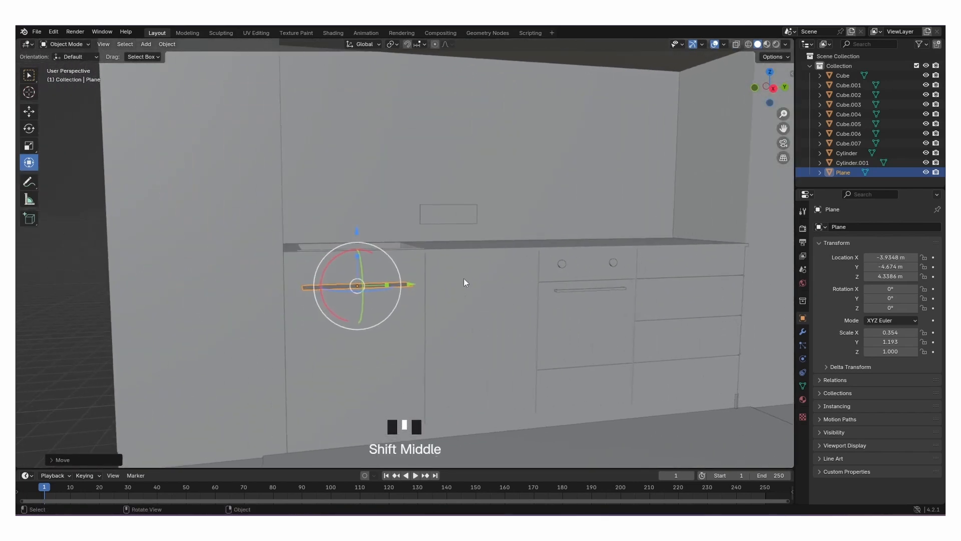
left_click_drag(385, 287, 376, 285)
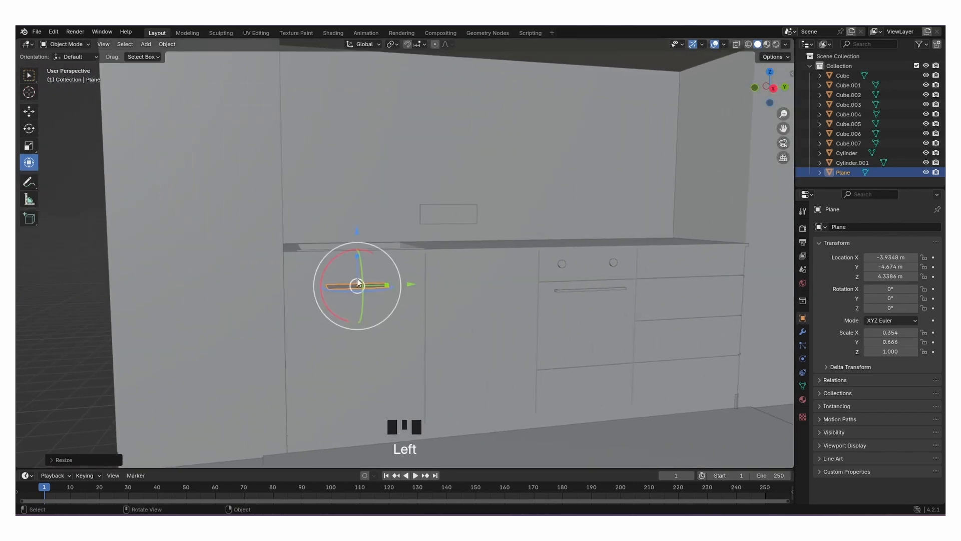
middle_click_drag(377, 284, 452, 311)
scroll(314, 334, "up", 2)
left_click_drag(304, 341, 288, 339)
scroll(322, 339, "up", 4)
middle_click_drag(322, 339, 393, 241, "shift")
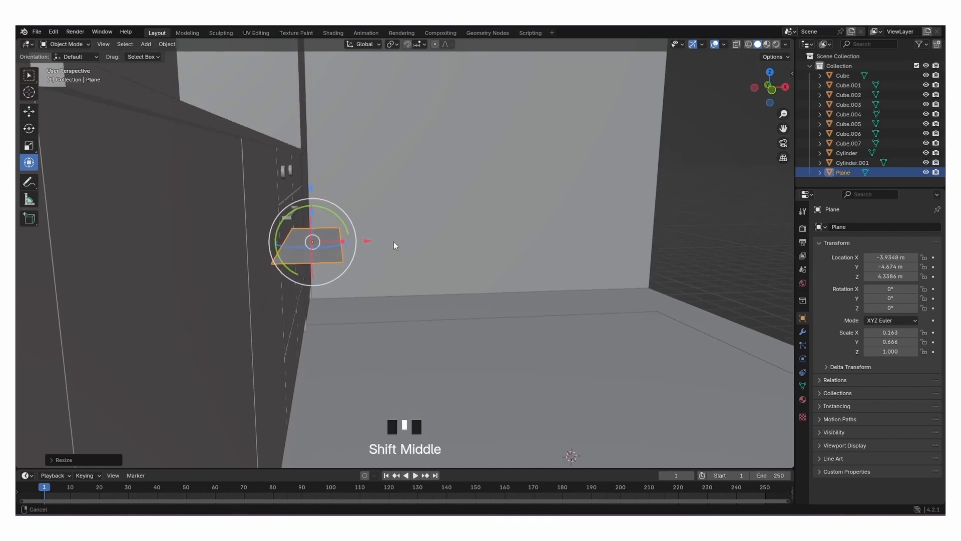
In front view, extrude the plane's outer long edge three times, outward and down, to form a curved lip.
left_click(772, 90)
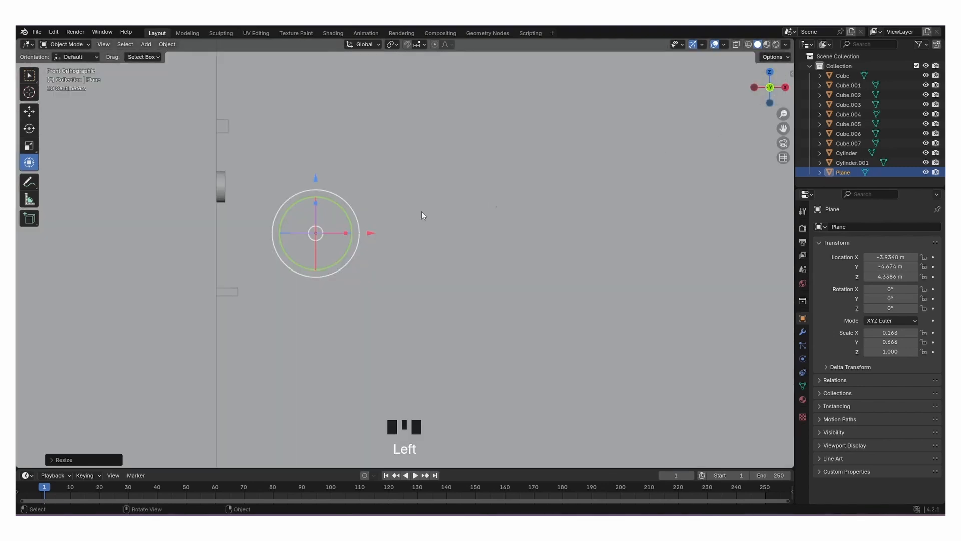
key("Tab")
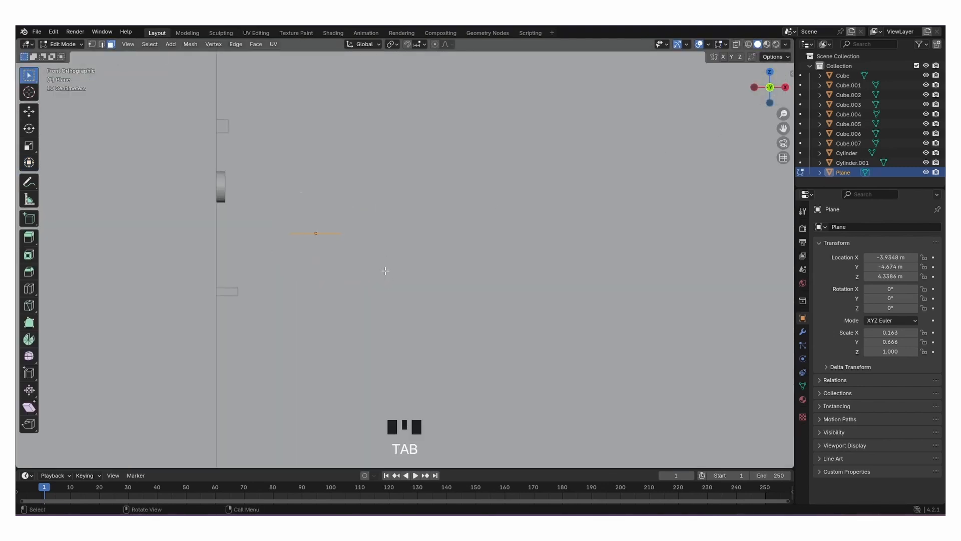
middle_click_drag(348, 237, 333, 246)
left_click(333, 245)
left_click(333, 247)
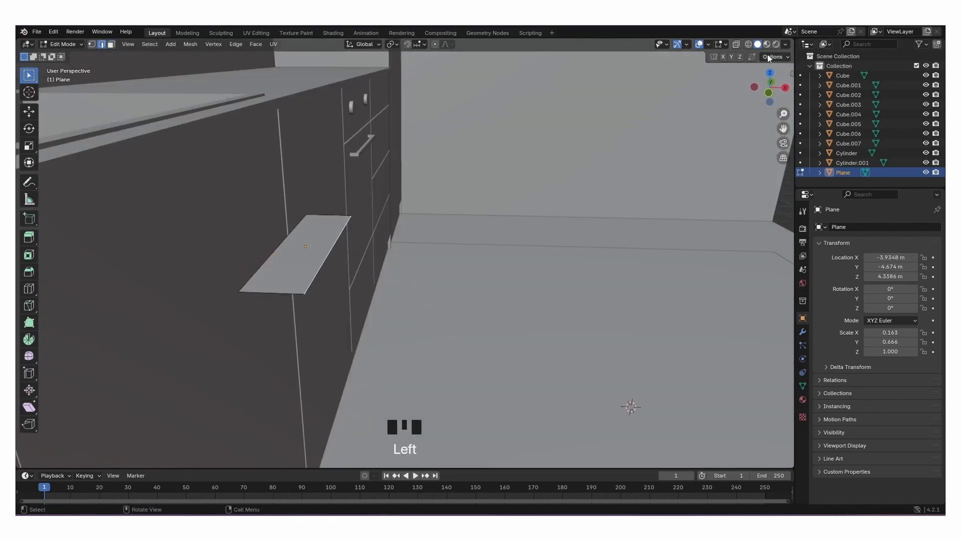
left_click(768, 92)
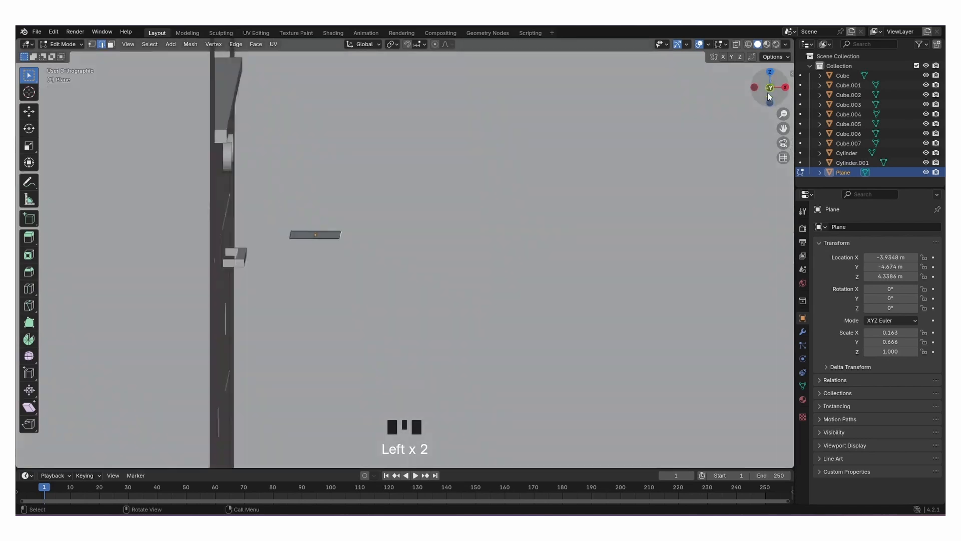
key("e")
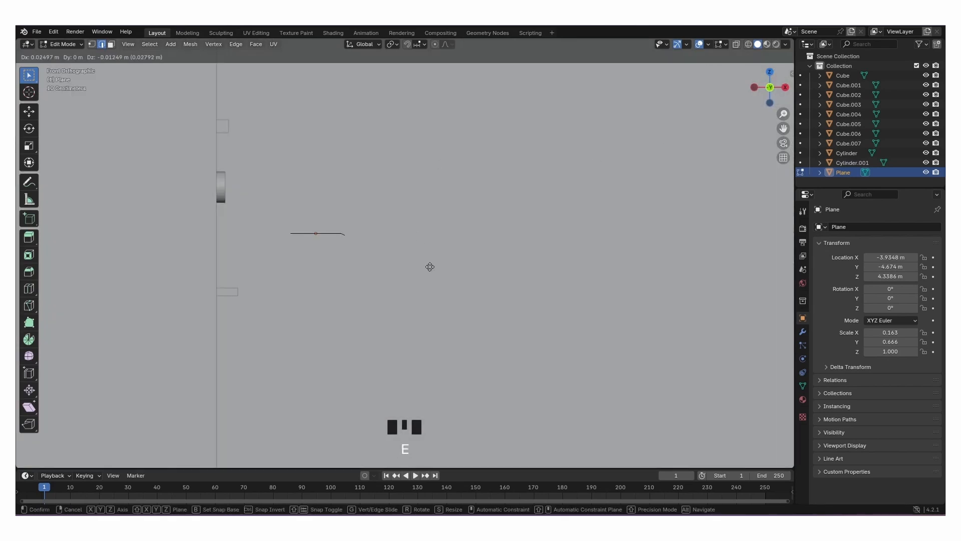
left_click(443, 270)
key("e")
left_click(457, 283)
key("e")
left_click(460, 302)
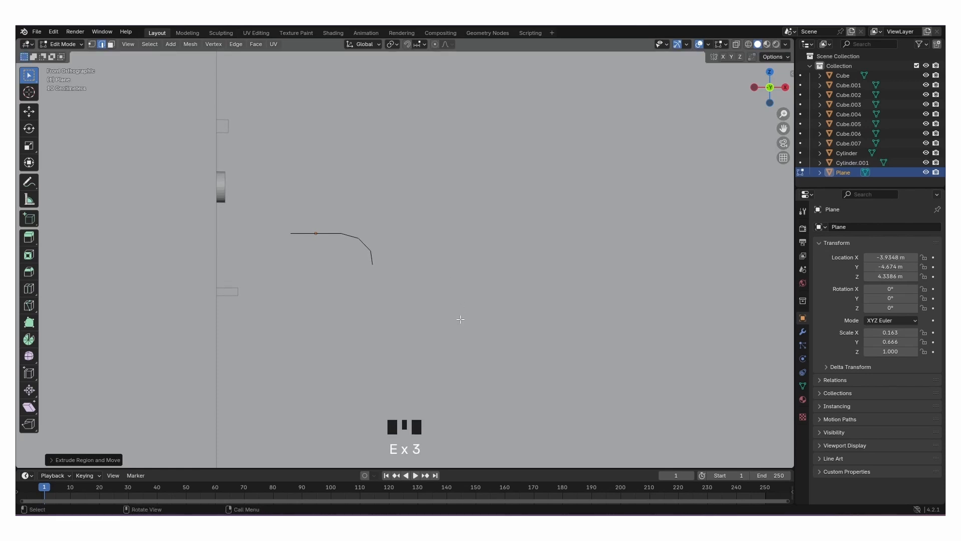
key("Tab")
Add a Subdivision Surface modifier with viewport level 2 to the handle plane and shade it smooth.
middle_click_drag(422, 281, 605, 290)
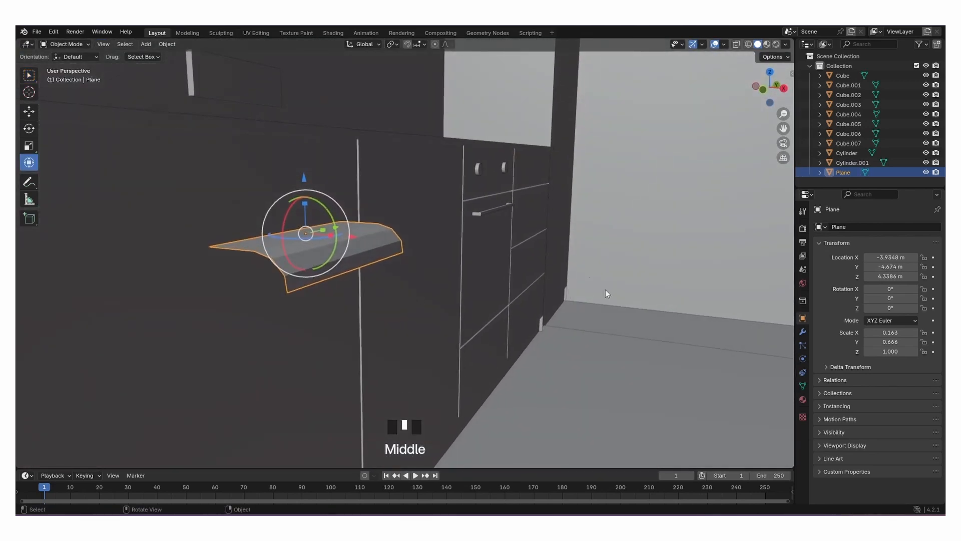
left_click(803, 331)
left_click(879, 230)
mouse_move(845, 268)
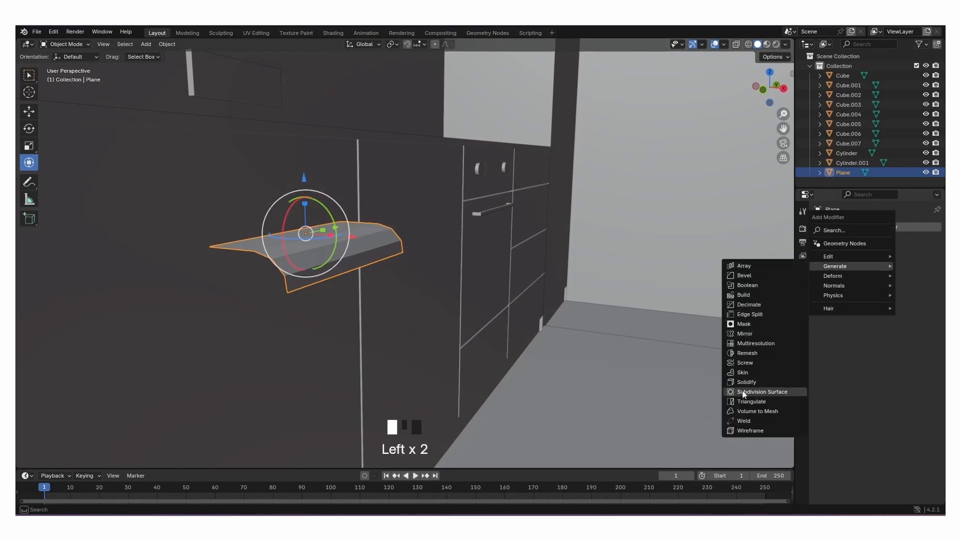
left_click(751, 392)
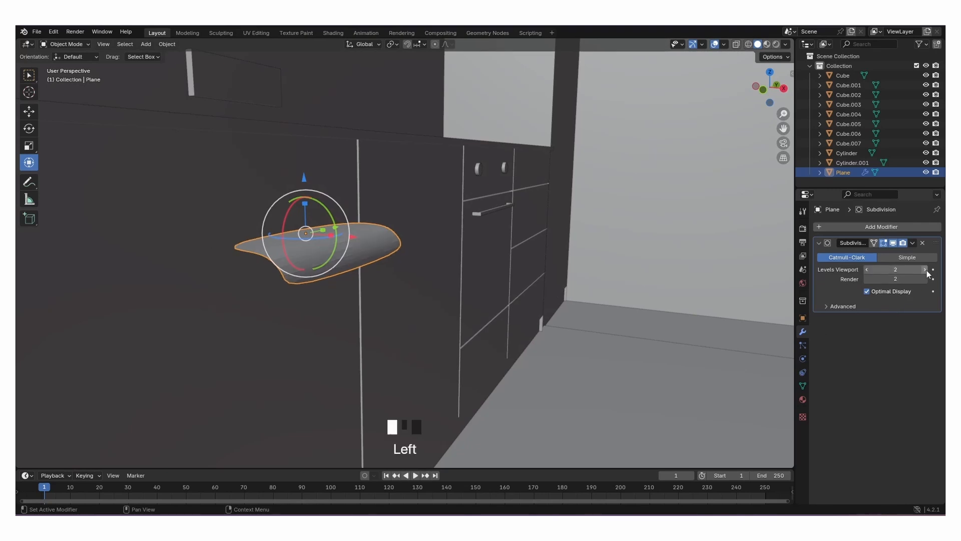
right_click(380, 247)
left_click(365, 248)
middle_click_drag(365, 247, 675, 257)
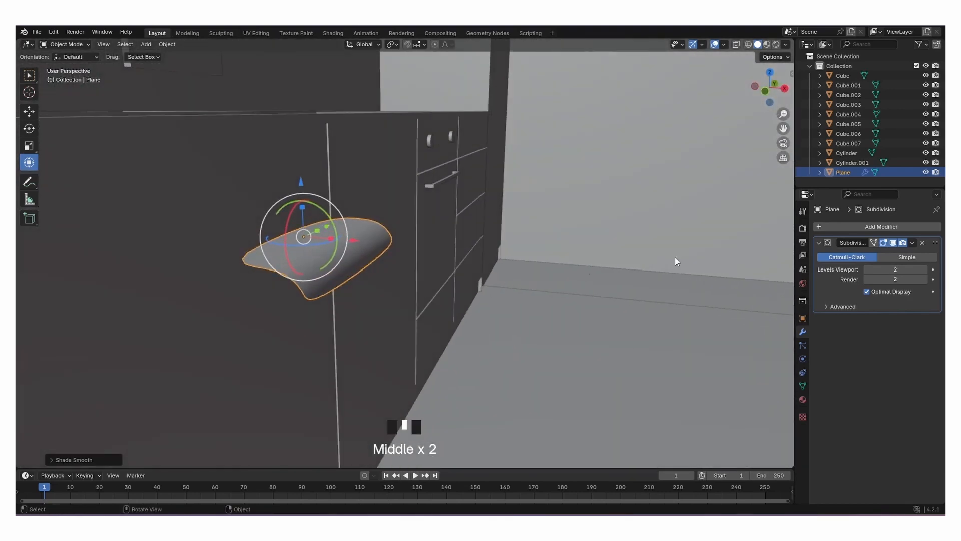
Add a Solidify modifier to the handle plane with a thickness of 0.04 m.
left_click(839, 227)
mouse_move(800, 224)
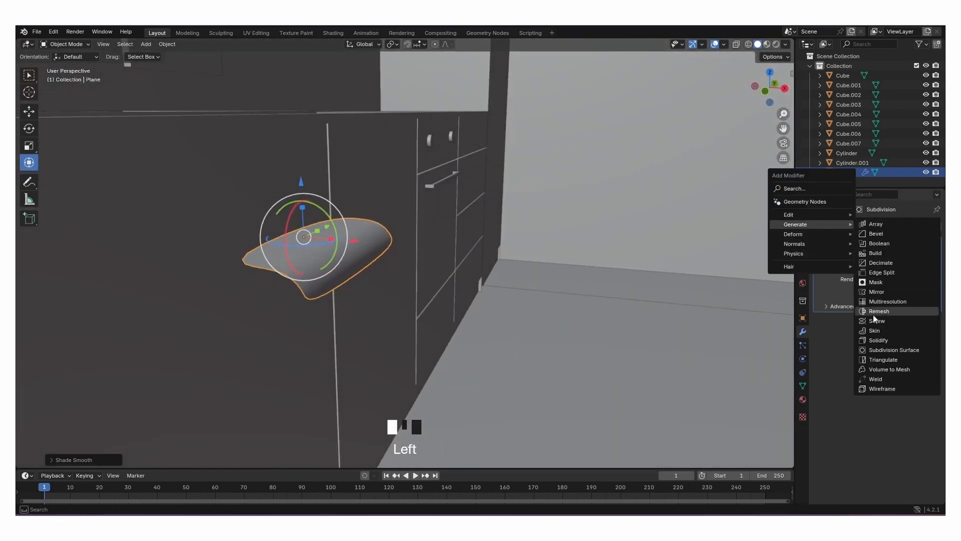
left_click(878, 339)
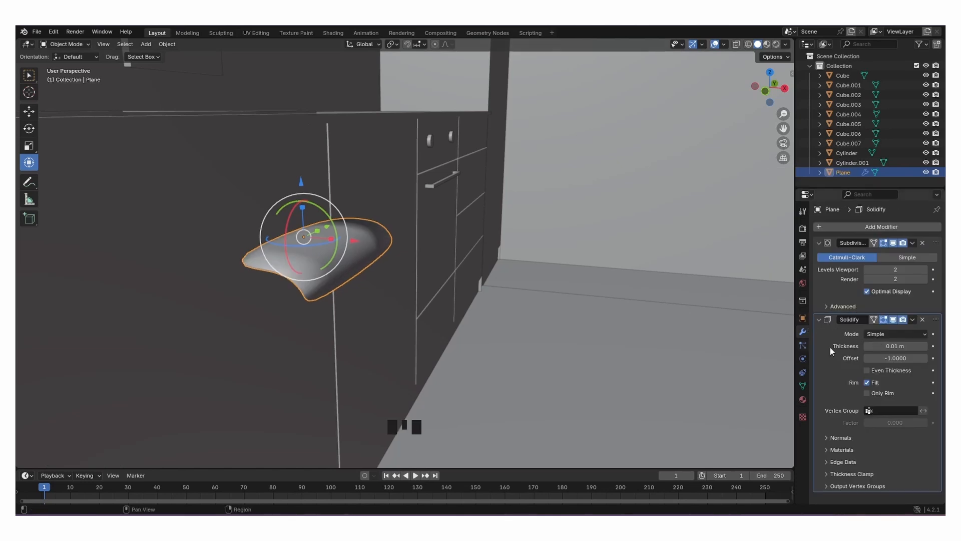
left_click_drag(903, 355, 885, 345)
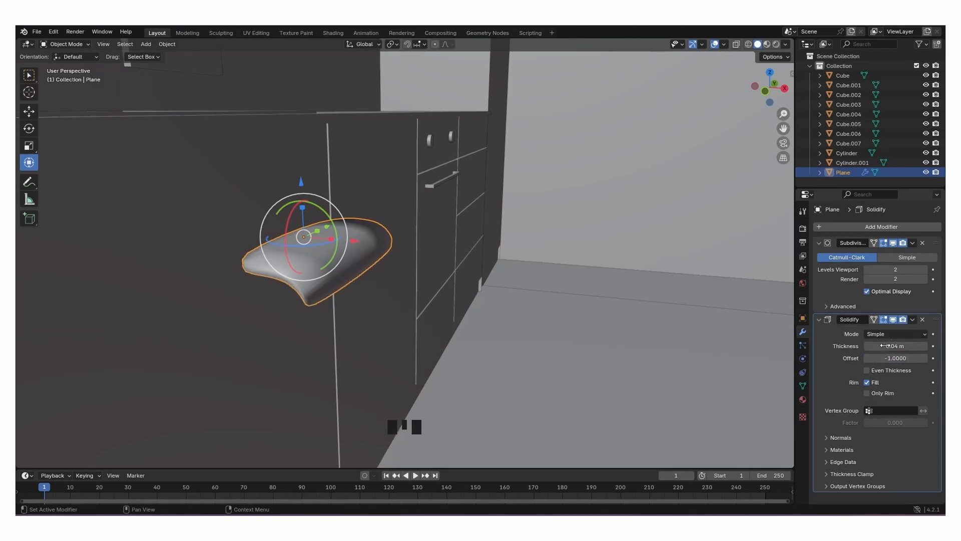
Add a Bevel modifier to the handle plane and reorder it above the Solidify modifier.
left_click(831, 226)
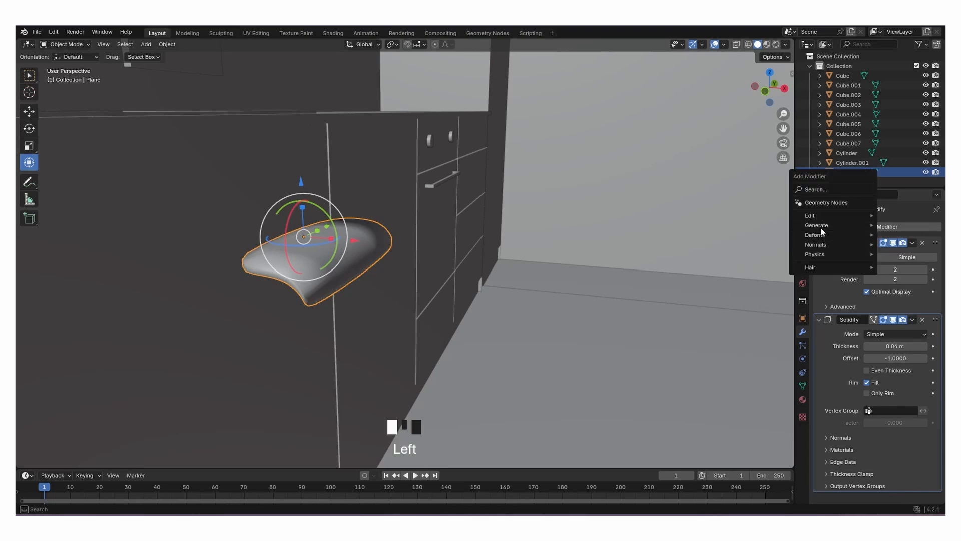
mouse_move(821, 228)
left_click(748, 235)
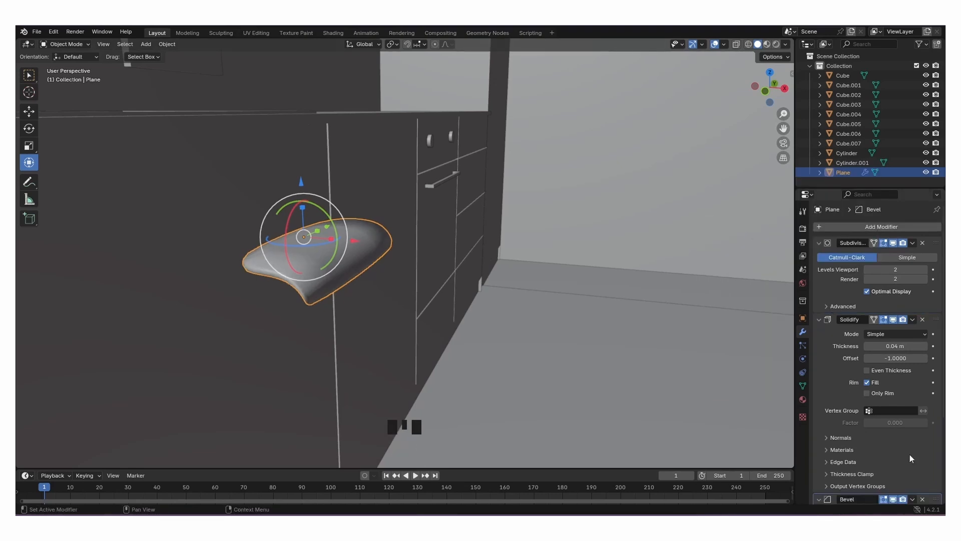
scroll(910, 455, "down", 2)
left_click_drag(918, 487, 918, 219)
mouse_move(450, 260)
middle_mouse_down()
mouse_move(392, 265)
mouse_move(461, 272)
middle_mouse_up()
left_click_drag(930, 224, 926, 353)
middle_click_drag(623, 333, 576, 337)
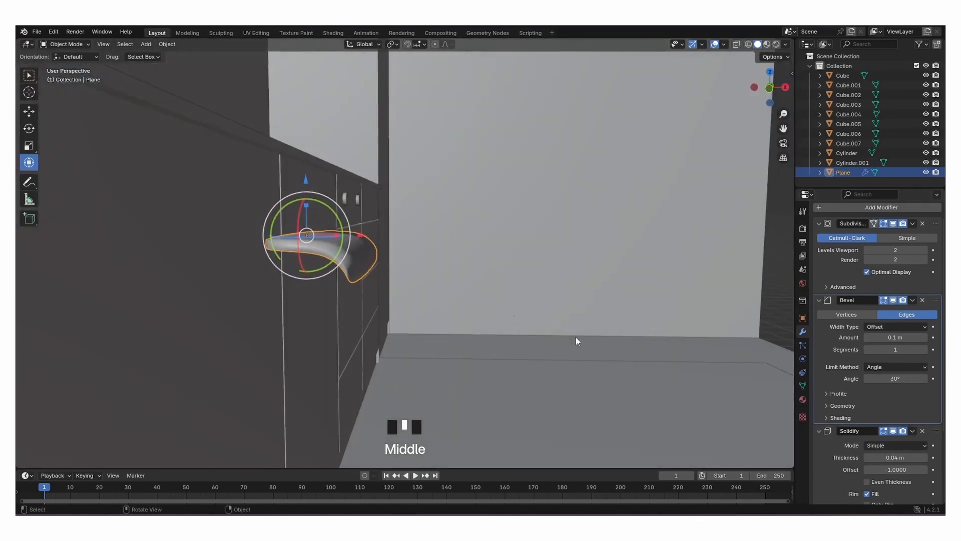
Remove the handle's Solidify modifier and add a new one after the Bevel modifier.
left_click(922, 431)
middle_click_drag(465, 302, 420, 298)
left_click(871, 228)
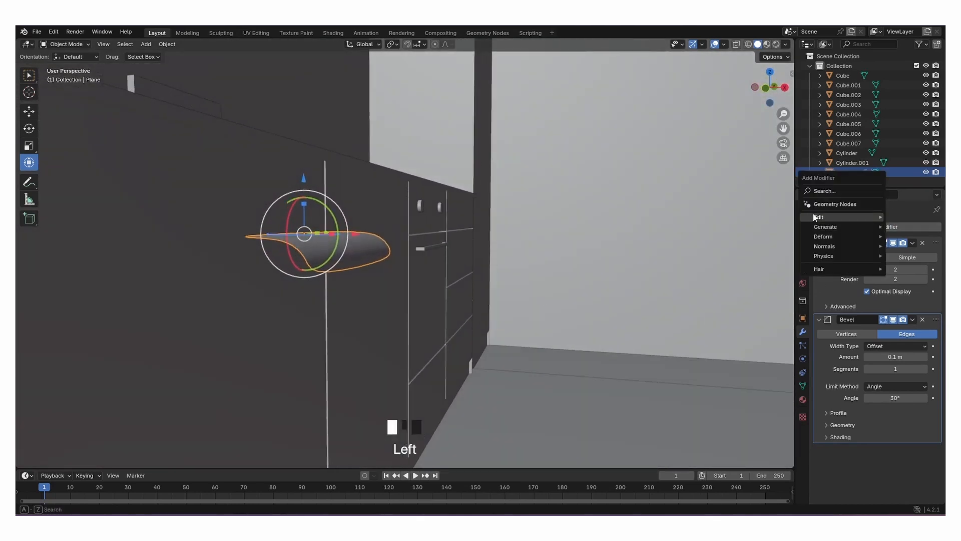
mouse_move(826, 229)
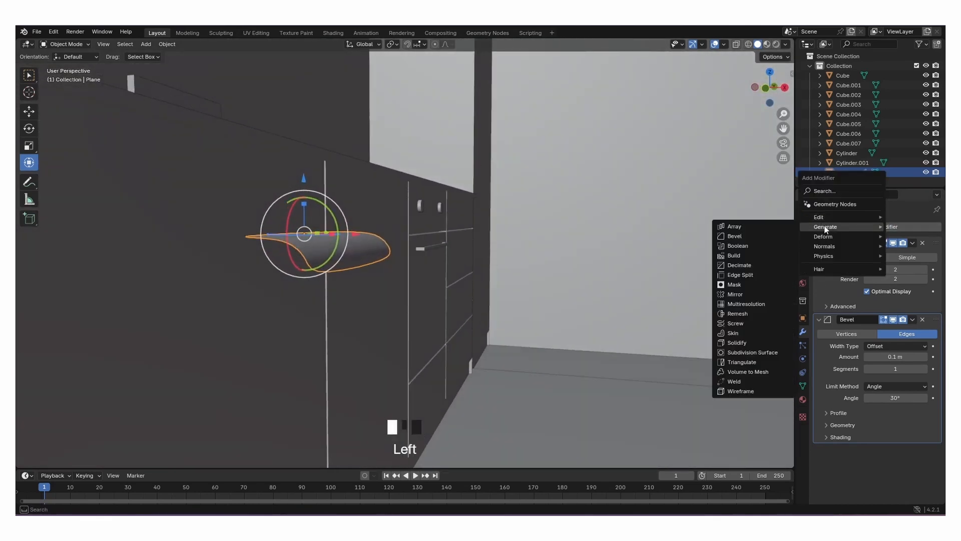
left_click(741, 343)
Set the new Solidify modifier's thickness to 0.03 m and enable Even Thickness.
middle_click_drag(600, 353, 585, 317)
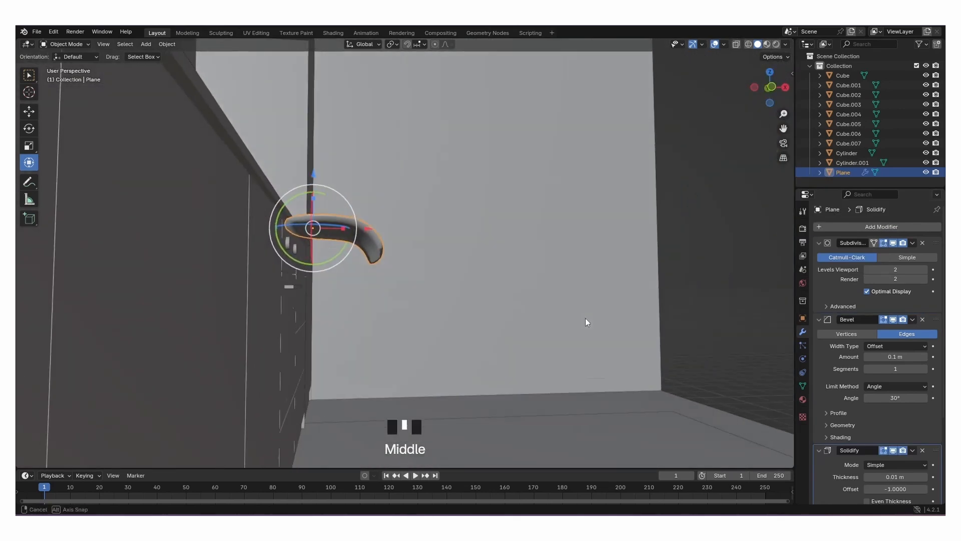
scroll(512, 320, "up", 2)
middle_click_drag(512, 320, 575, 330)
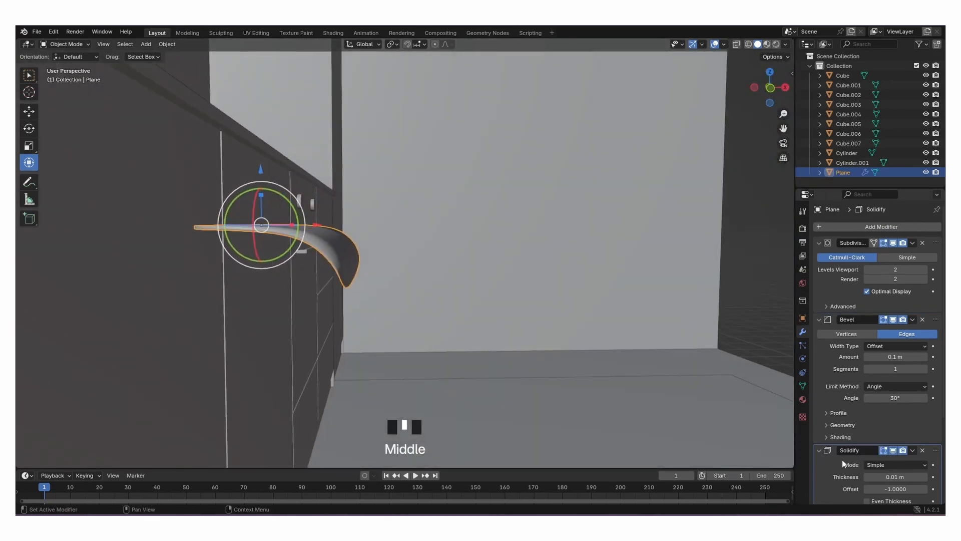
scroll(842, 461, "down", 5)
middle_click_drag(676, 370, 631, 345)
mouse_move(895, 380)
left_mouse_down()
mouse_move(916, 379)
mouse_move(906, 379)
mouse_move(905, 392)
mouse_move(954, 393)
mouse_move(890, 393)
left_mouse_up()
middle_click_drag(665, 337, 439, 319)
Add two loop cuts across the handle and slide one close to each end to sharpen the corners.
key("Tab")
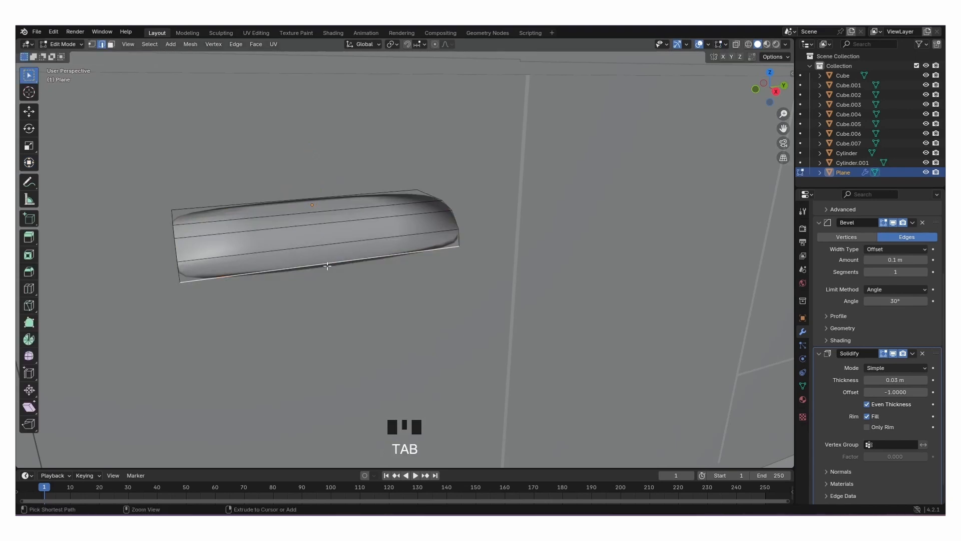
key("ctrl+r")
left_click(314, 238)
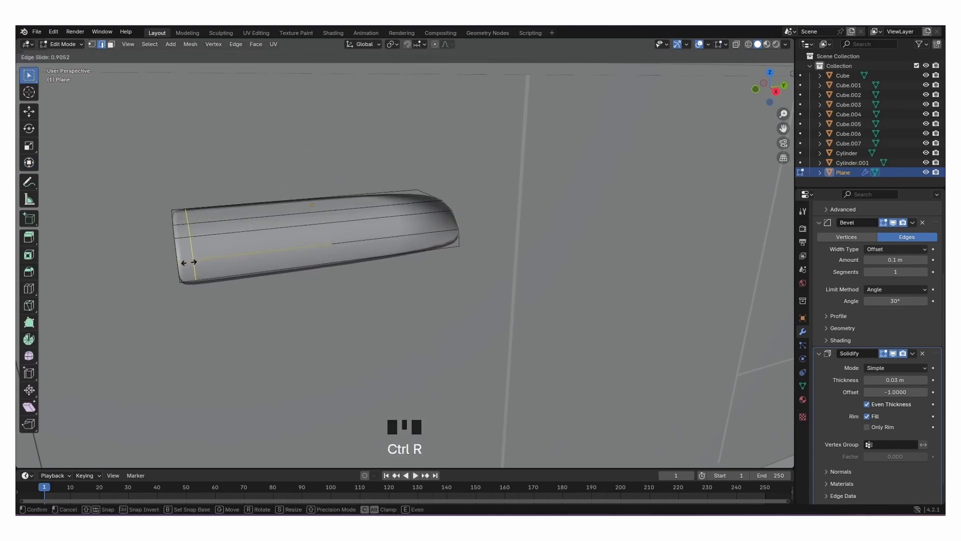
left_click(187, 264)
key("ctrl+r")
left_click(309, 248)
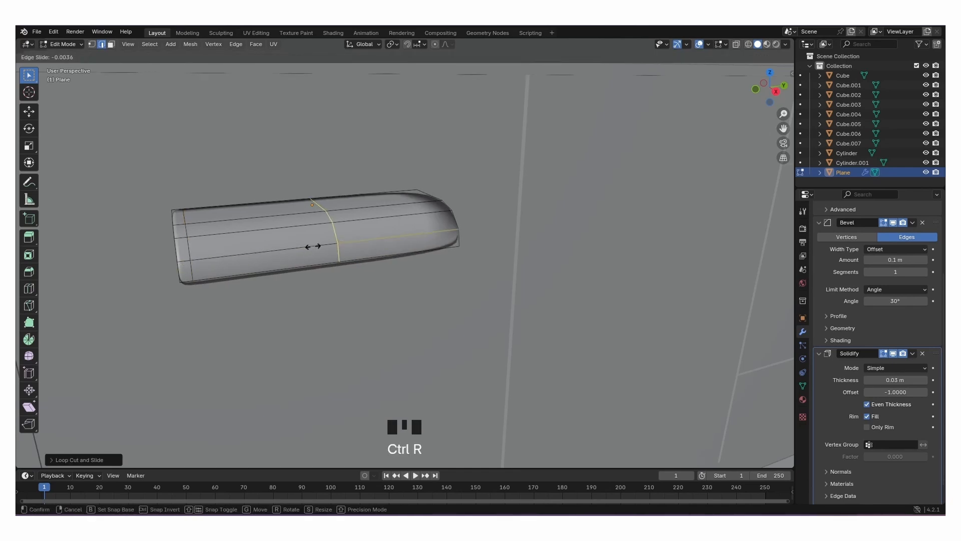
left_click(437, 237)
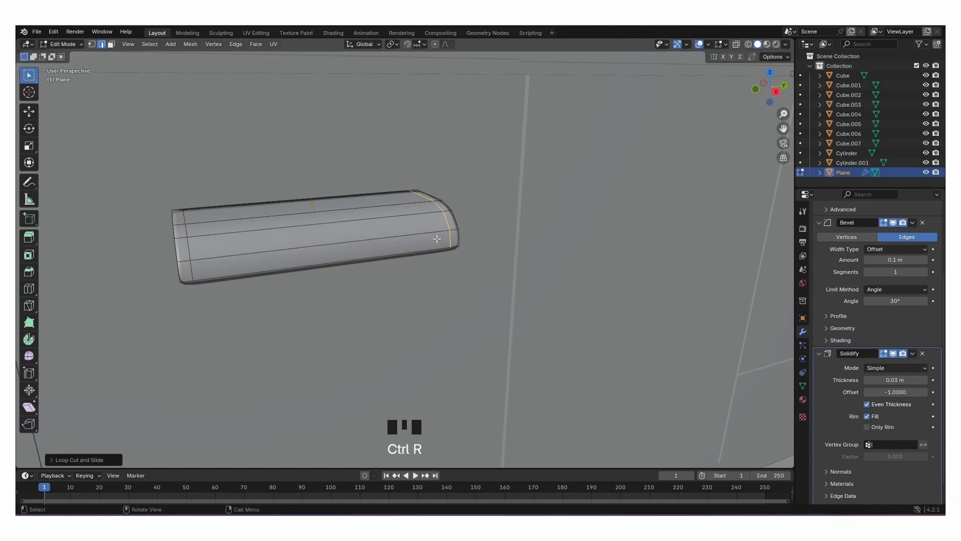
key("Tab")
Move the handle up to the top of the cabinet door, just below the countertop.
middle_click_drag(336, 271, 350, 191)
scroll(330, 252, "down", 4)
mouse_move(351, 191)
left_mouse_down()
mouse_move(350, 165)
mouse_move(350, 190)
left_mouse_up()
middle_click_drag(350, 190, 296, 136)
left_click_drag(295, 135, 301, 134)
Scale the handle down slightly and fit it against the front of the basin door.
key("s")
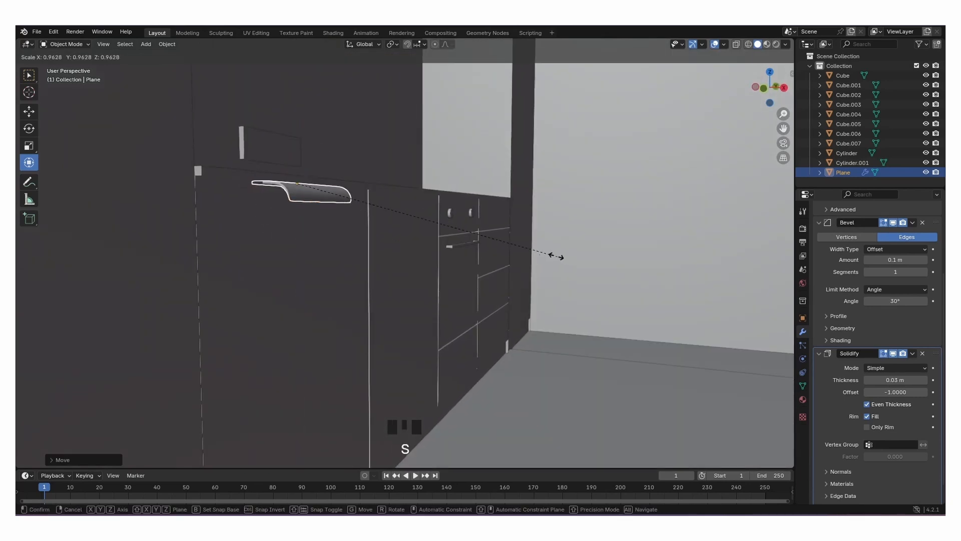
left_click(529, 251)
middle_click_drag(529, 251, 352, 212)
scroll(365, 222, "up", 3)
left_click_drag(300, 135, 283, 138)
middle_click_drag(283, 139, 336, 295)
scroll(336, 295, "up", 1)
Duplicate the handle and move the copy about 3.24 m along Y onto the door beside the oven.
key("ctrl+c")
key("ctrl+v")
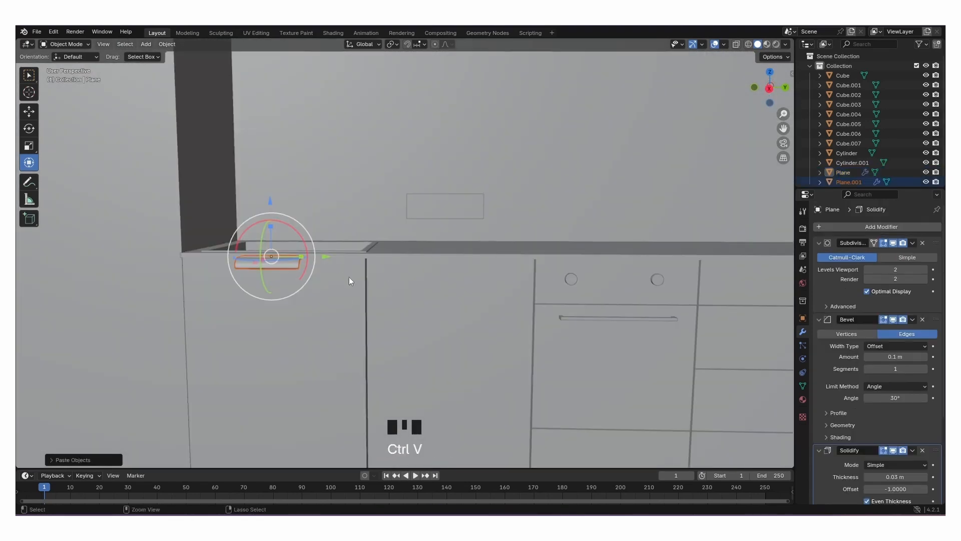
left_click_drag(325, 256, 510, 272)
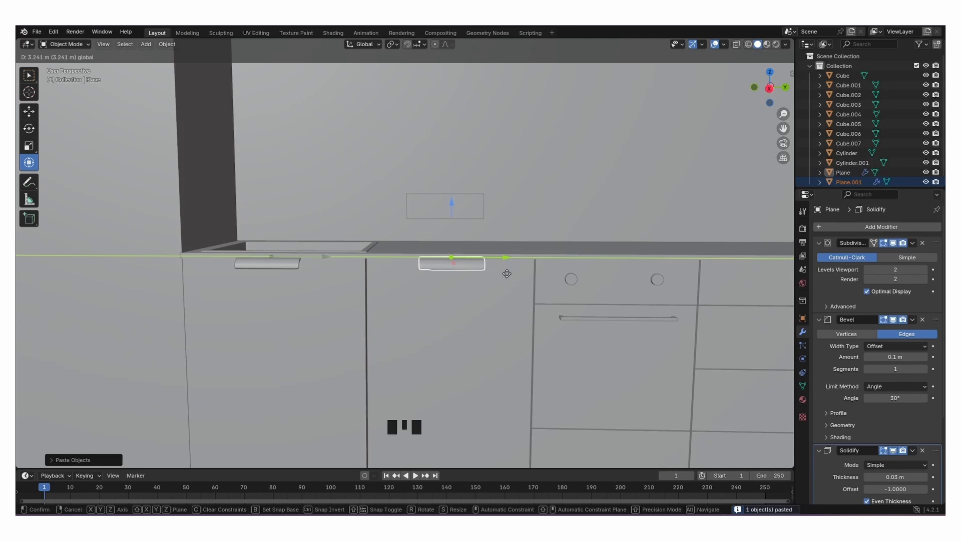
left_click_drag(507, 273, 508, 273)
scroll(501, 301, "down", 4)
left_click(124, 287)
left_click(44, 289)
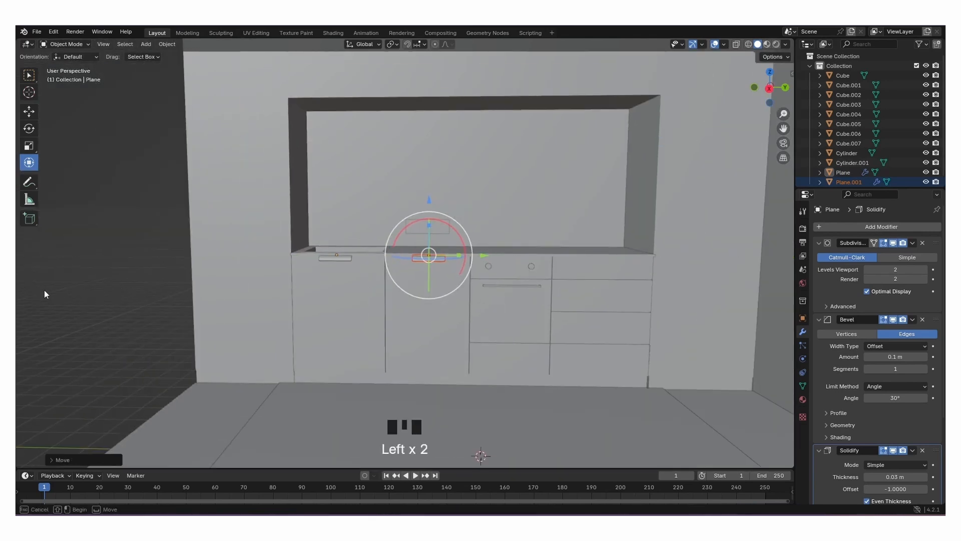
Duplicate a door handle and move the copy along Y onto the top drawer beside the oven.
scroll(330, 295, "up", 3)
middle_click_drag(527, 284, 354, 277, "shift")
left_click(269, 254)
key("ctrl+c")
key("ctrl+v")
left_click_drag(332, 250, 627, 268)
middle_click_drag(627, 269, 485, 249, "shift")
left_click_drag(465, 224, 462, 226)
left_click(482, 292)
left_click(432, 264)
Duplicate the top drawer's handle and lower the copy to the upper edge of the second drawer.
scroll(424, 222, "up", 3)
left_click(421, 217)
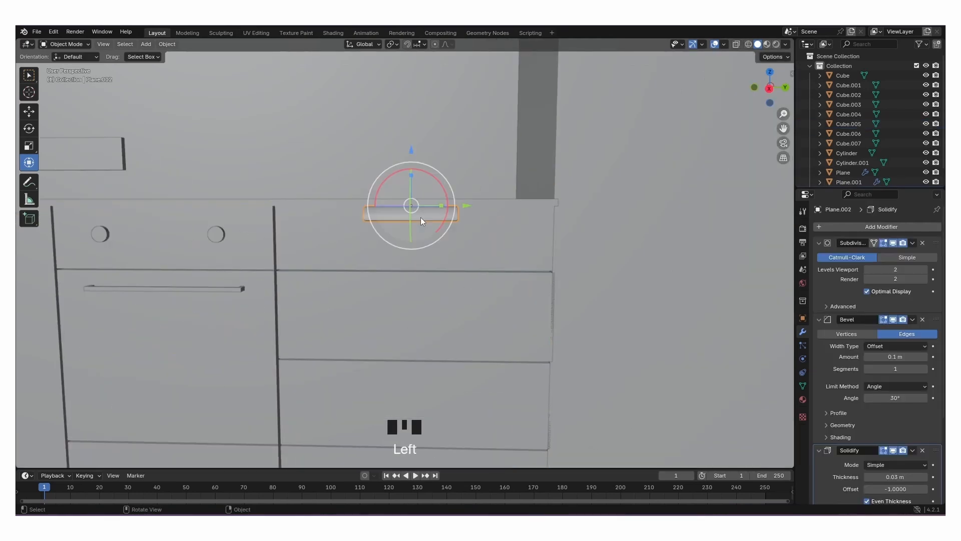
key("ctrl+c")
key("ctrl+v")
left_click_drag(414, 157, 402, 218)
scroll(401, 218, "up", 4)
middle_click_drag(401, 218, 466, 285)
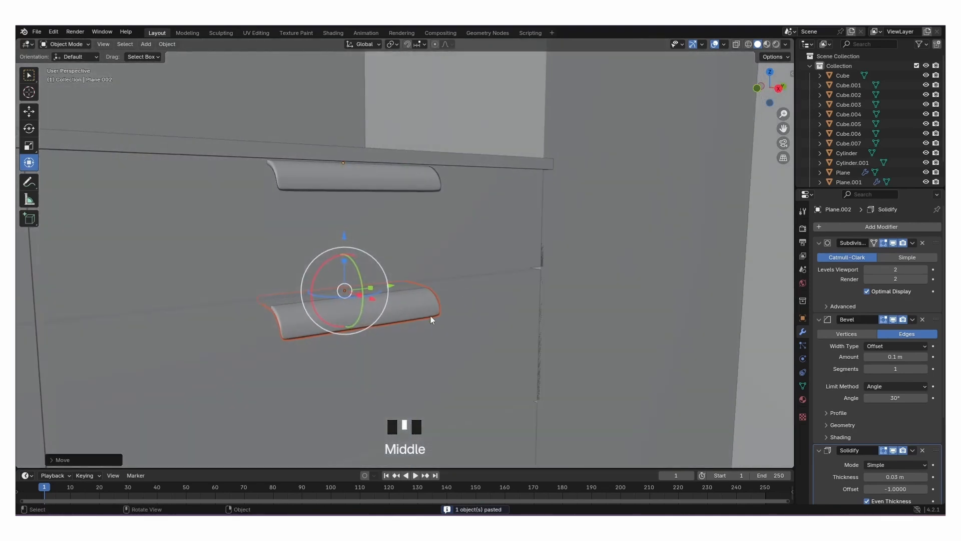
middle_click_drag(429, 317, 491, 294, "shift")
left_click_drag(389, 215, 389, 206)
Duplicate the second drawer's handle and lower the copy to the upper edge of the third drawer.
middle_click_drag(476, 283, 475, 184, "shift")
key("ctrl+c")
key("ctrl+v")
left_click_drag(393, 119, 394, 300)
middle_click_drag(447, 268, 485, 122, "shift")
left_click_drag(442, 167, 445, 156)
scroll(444, 155, "down", 1)
Duplicate the third drawer's handle and lower the copy to the upper edge of the bottom drawer.
middle_click_drag(430, 235, 442, 138, "shift")
key("ctrl+c")
key("ctrl+v")
left_click_drag(451, 87, 457, 203)
middle_click_drag(457, 203, 472, 235)
scroll(472, 236, "up", 3)
scroll(482, 242, "up", 1)
left_click_drag(407, 214, 406, 204)
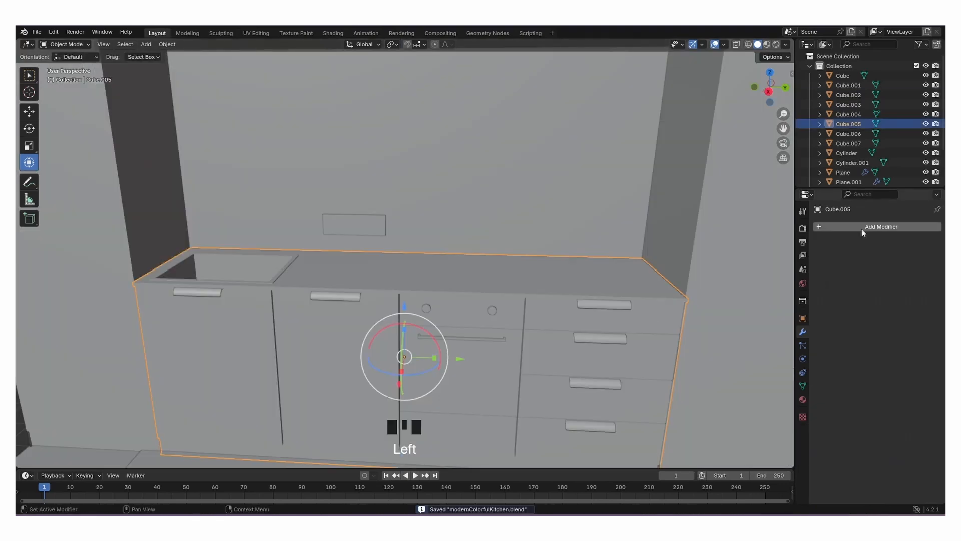
Add a Bevel modifier to the basin counter and compare its settings with those of the handle beside the oven.
left_click(861, 230)
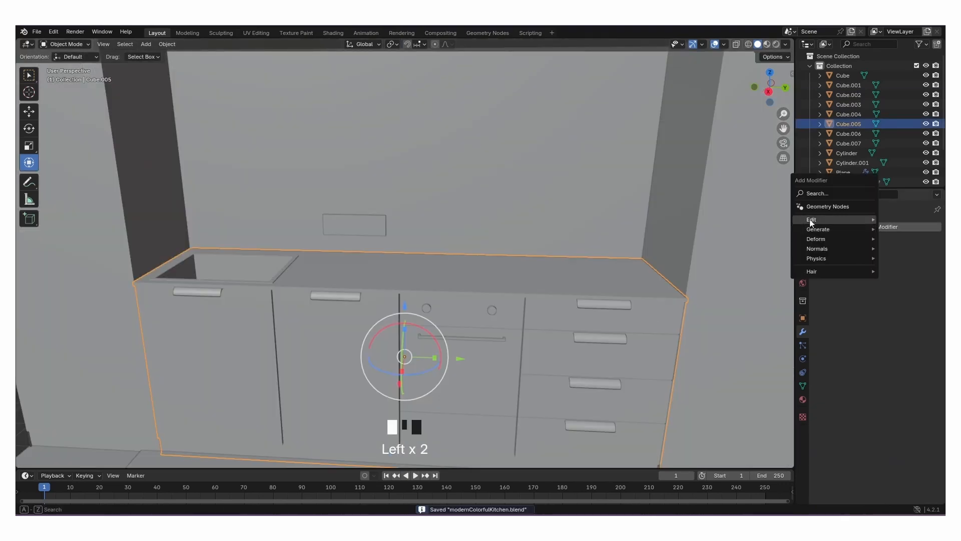
mouse_move(826, 231)
left_click(748, 240)
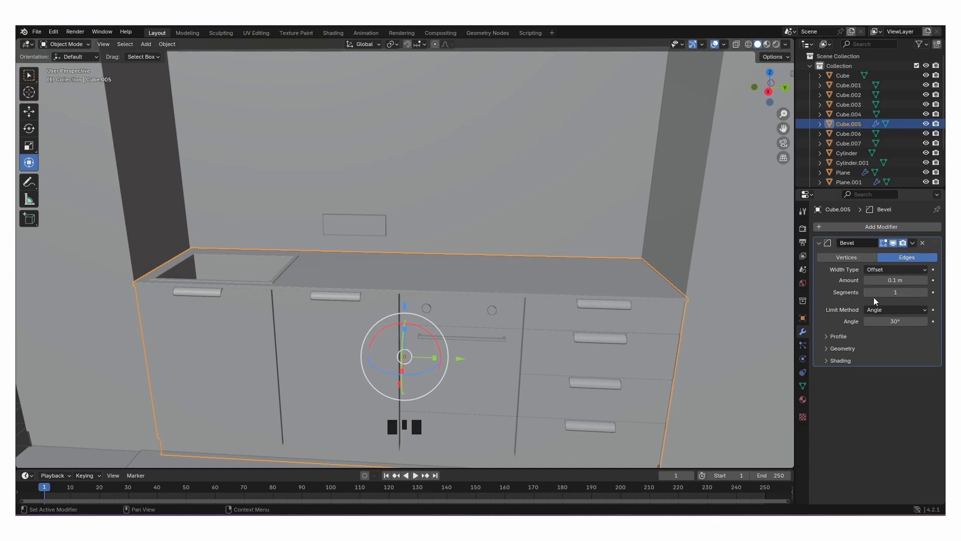
left_click(345, 300)
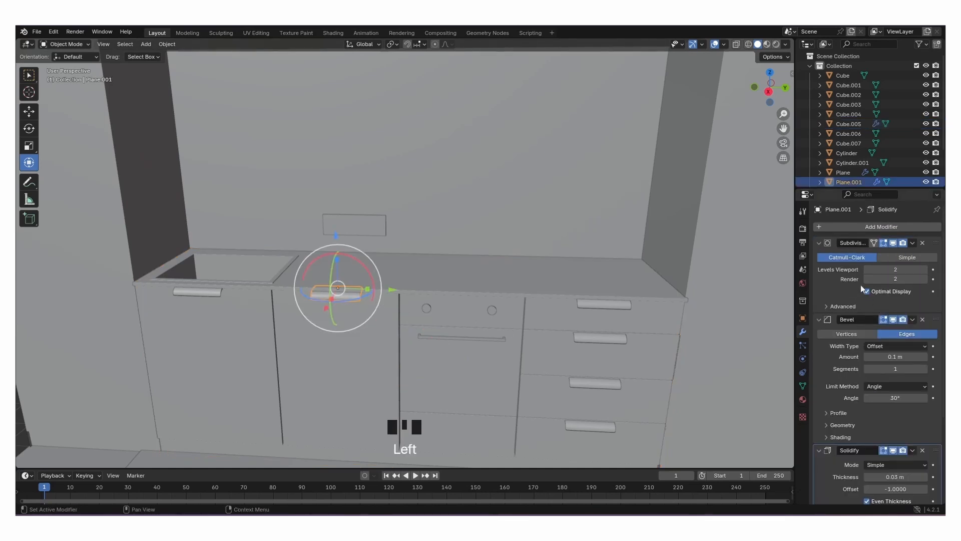
left_click(581, 326)
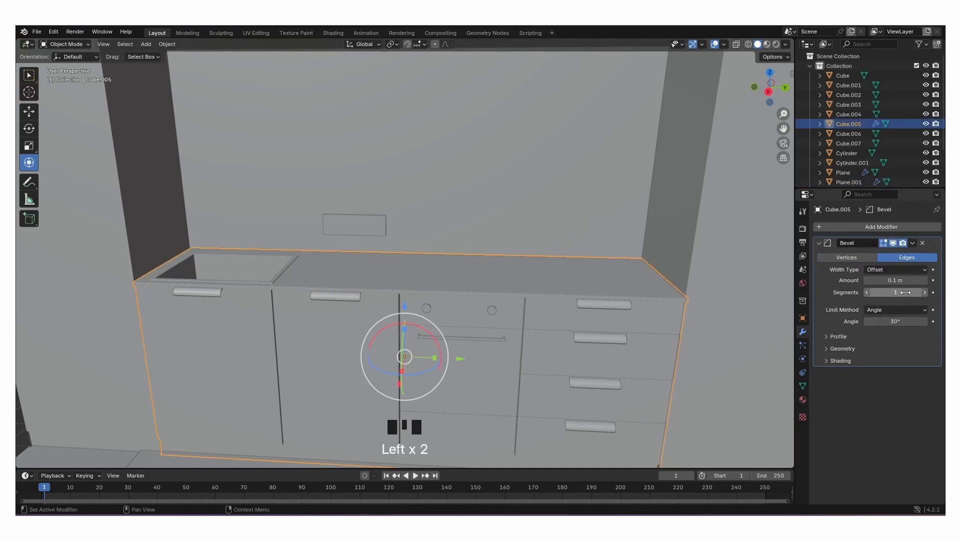
Set the basin counter's bevel to 3 segments with an amount of 0.265 m and shade the counter smooth.
left_click(925, 292)
left_click(925, 292)
scroll(506, 302, "up", 5)
middle_click_drag(506, 304, 575, 156, "shift")
scroll(437, 283, "up", 2)
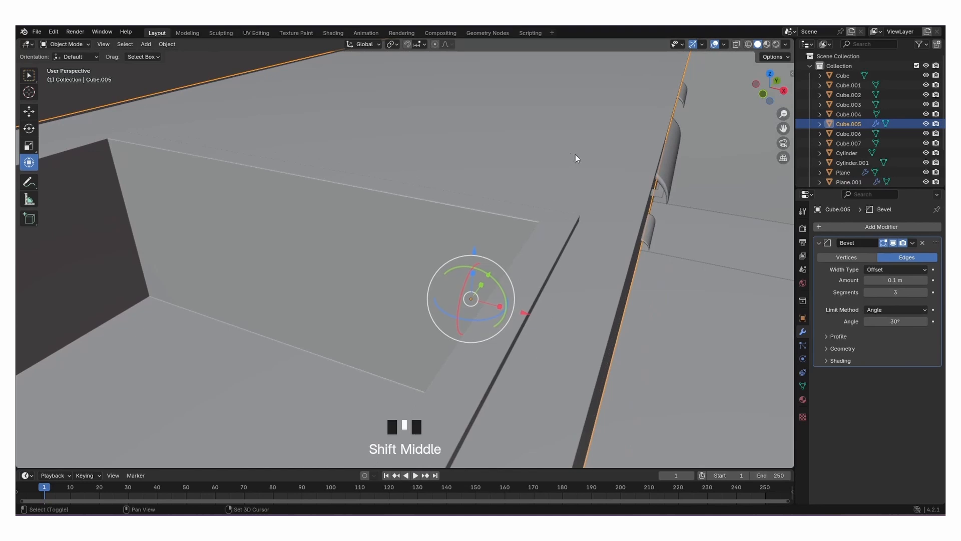
left_click(927, 280)
left_click(927, 279)
left_click(927, 279)
left_click_drag(927, 280, 901, 280, "shift")
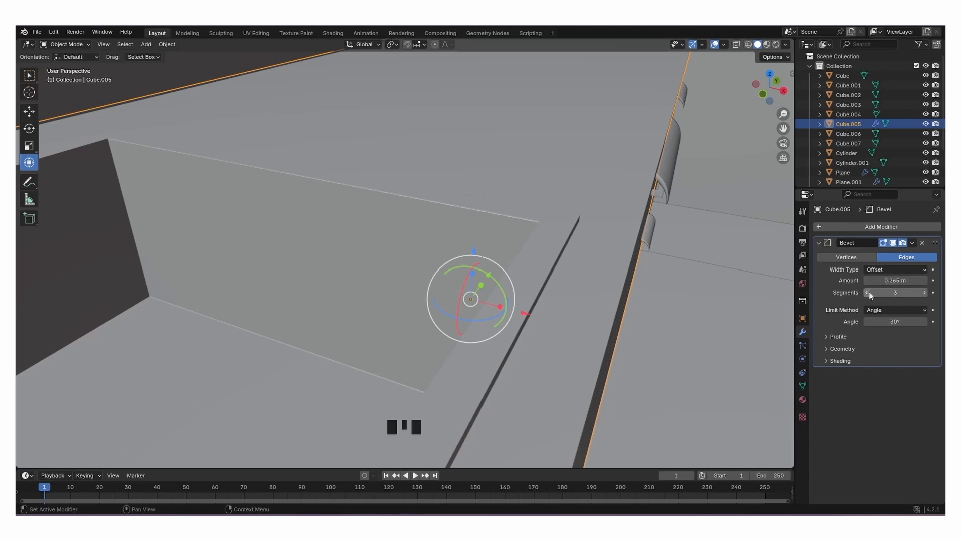
scroll(506, 251, "down", 4)
right_click(419, 270)
left_click(408, 254)
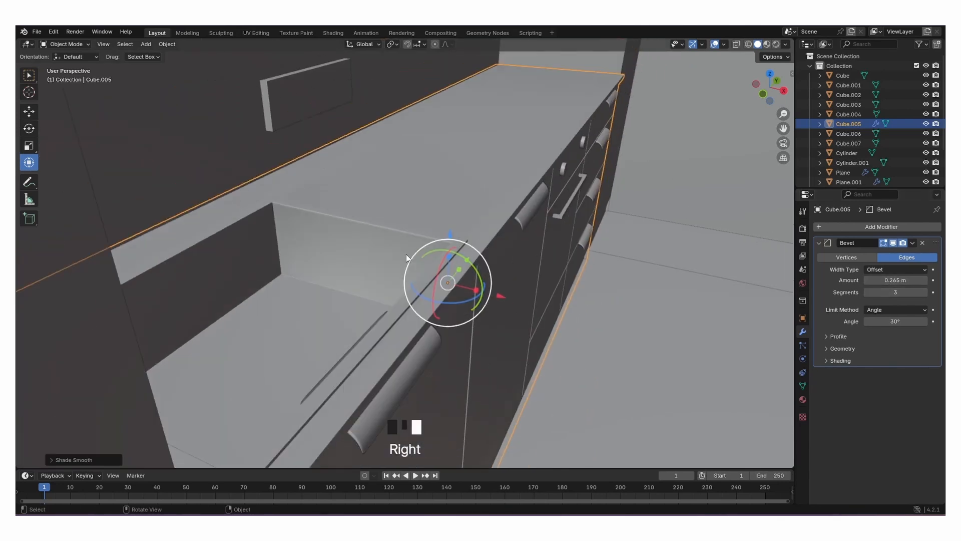
Add a Bevel modifier to the oven's bar handle.
middle_click_drag(578, 300, 523, 271)
scroll(523, 271, "down", 6)
scroll(585, 274, "up", 1)
middle_click_drag(584, 274, 498, 294, "shift")
scroll(483, 264, "up", 4)
scroll(480, 220, "up", 5)
left_click(630, 218)
middle_click_drag(630, 219, 607, 286, "shift")
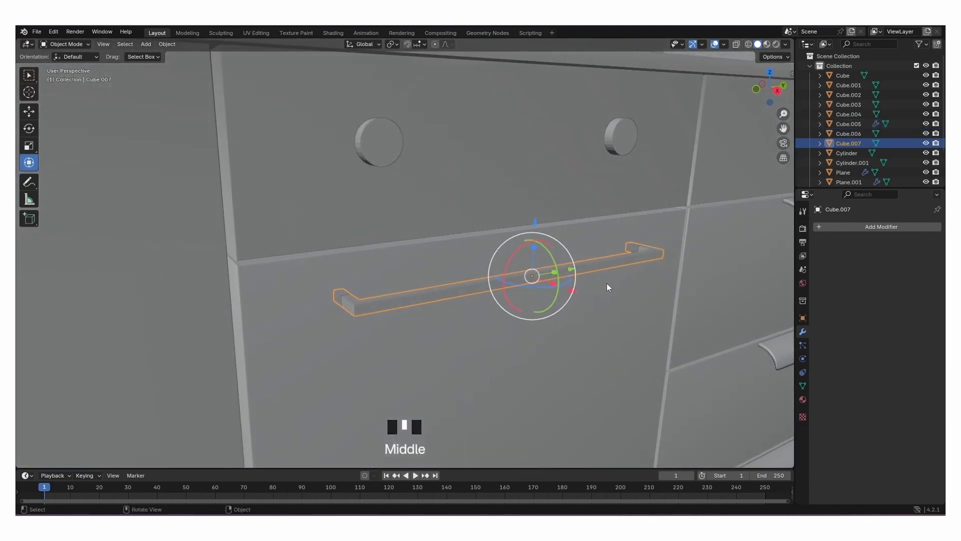
left_click(843, 229)
mouse_move(802, 228)
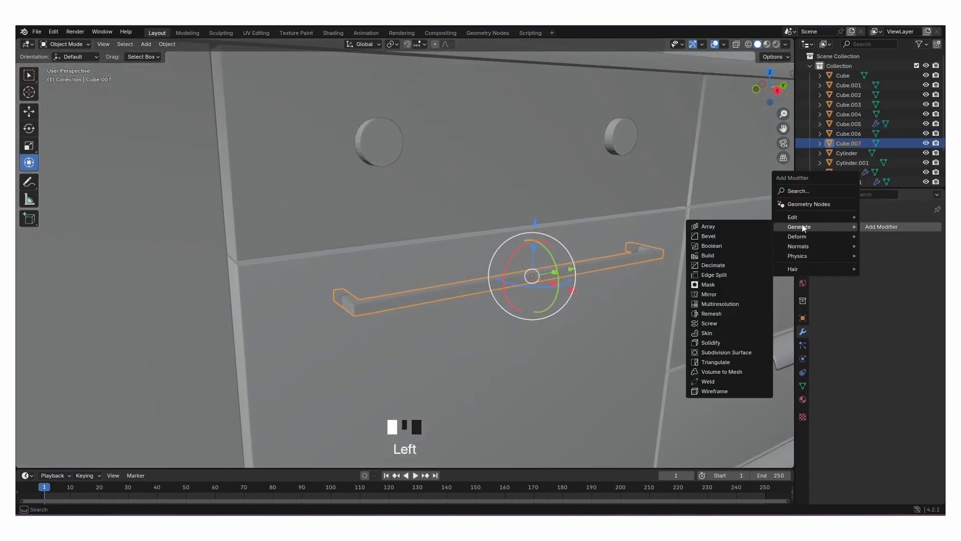
left_click(727, 237)
Set the oven handle's bevel to 3 segments with an amount of 0.074 m and shade the handle smooth.
scroll(706, 288, "up", 2)
left_click(925, 292)
left_click(926, 293)
left_click_drag(896, 281, 881, 280, "shift")
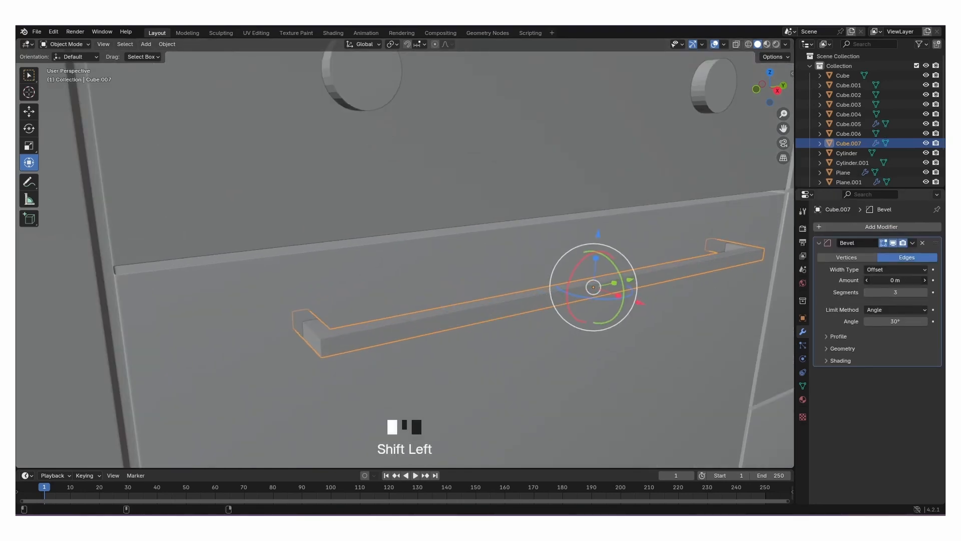
right_click_drag(666, 270, 635, 272)
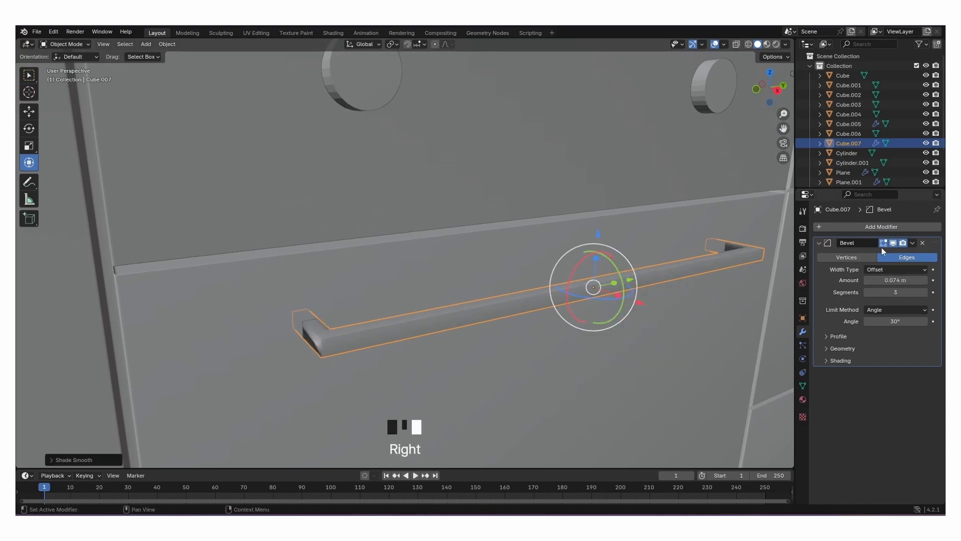
Add a Subdivision Surface modifier to the oven handle with 3 viewport levels.
left_click(848, 227)
mouse_move(819, 226)
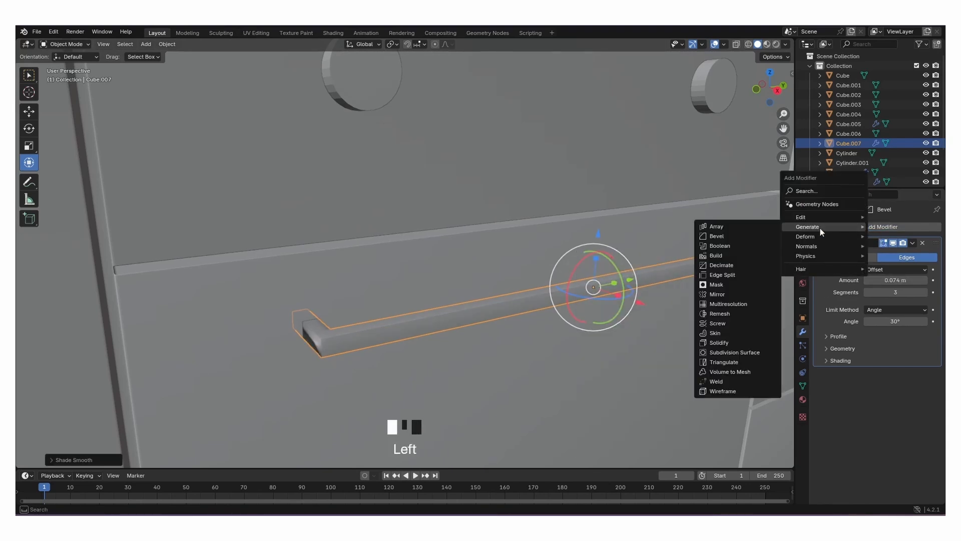
left_click(734, 353)
left_click(924, 400)
left_click(924, 400)
middle_click_drag(675, 310, 654, 314)
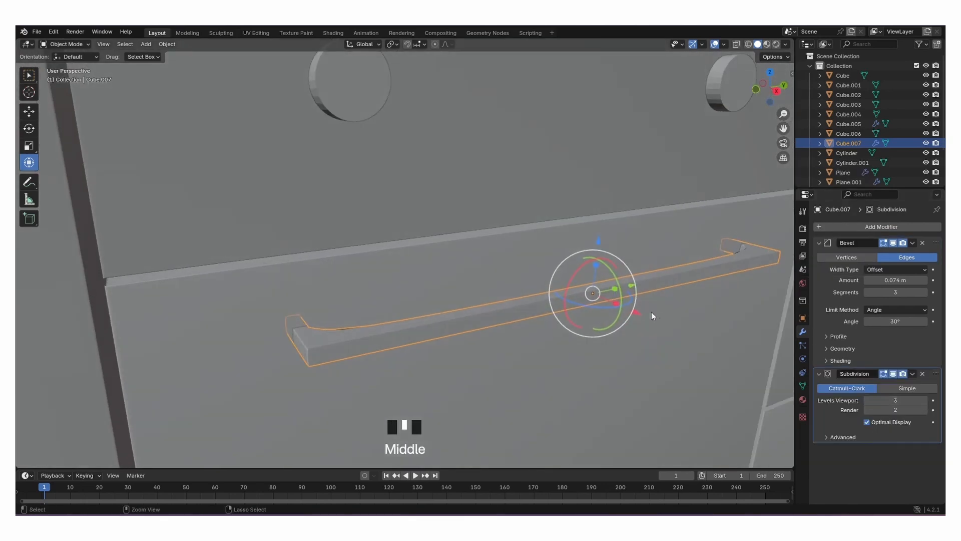
Cut supporting edge loops beside the oven handle's left corner and set its bevel amount to 0.027 m.
key("Tab")
key("ctrl+r")
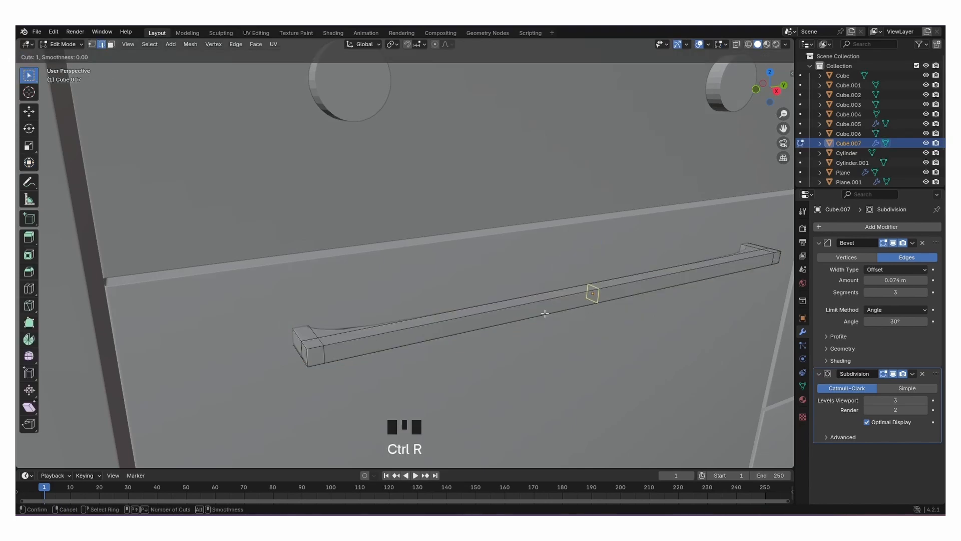
left_click(518, 312)
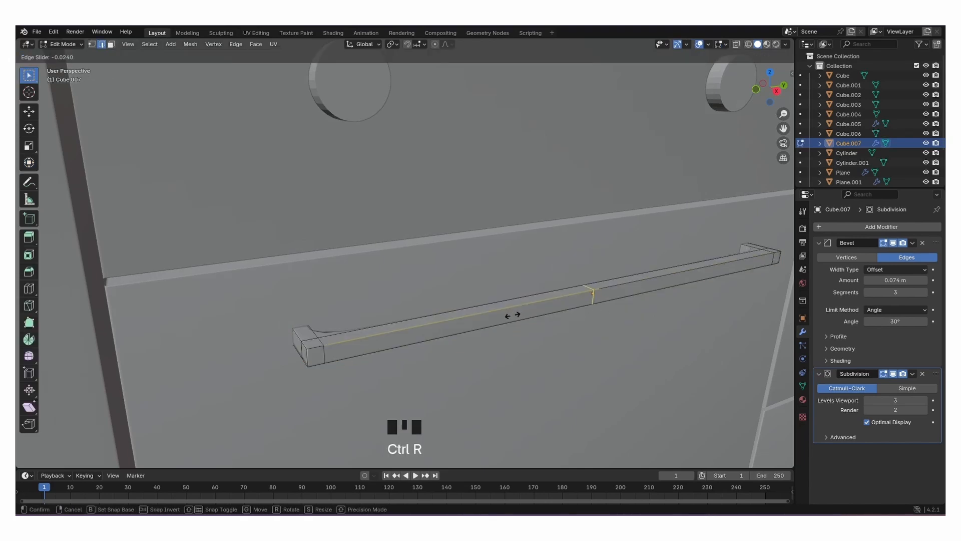
left_click(301, 355)
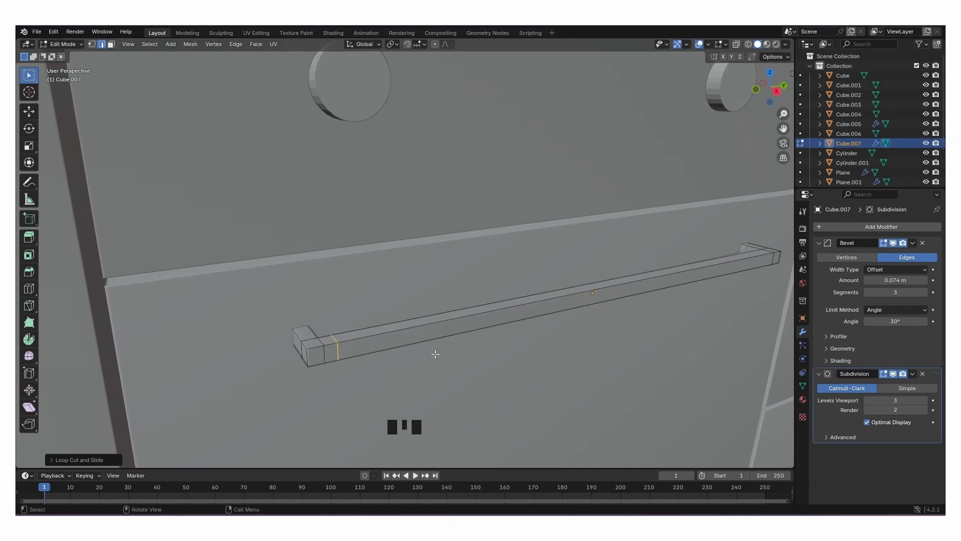
key("ctrl+r")
left_click(308, 338)
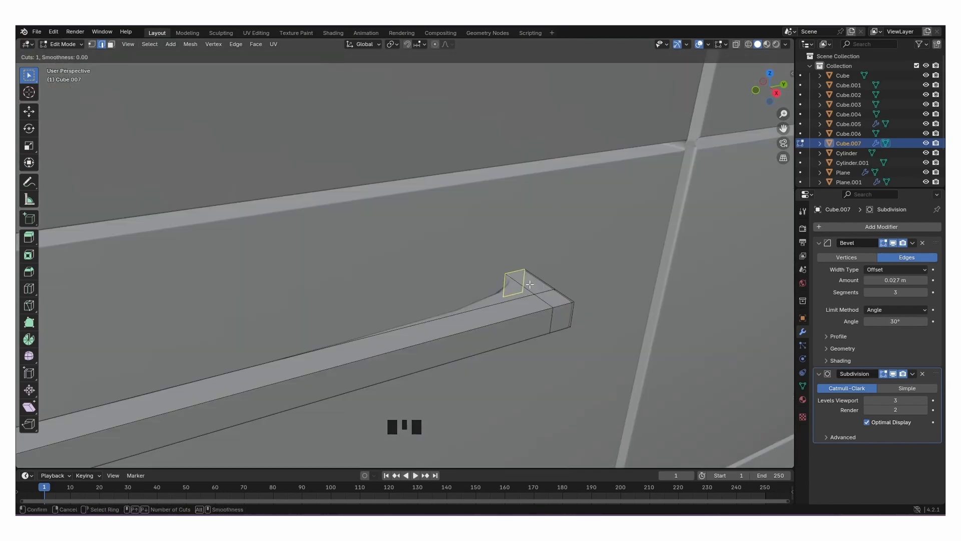
Cut supporting edge loops beside the oven handle's right corner, one on the short leg and one on the long bar.
left_click(534, 287)
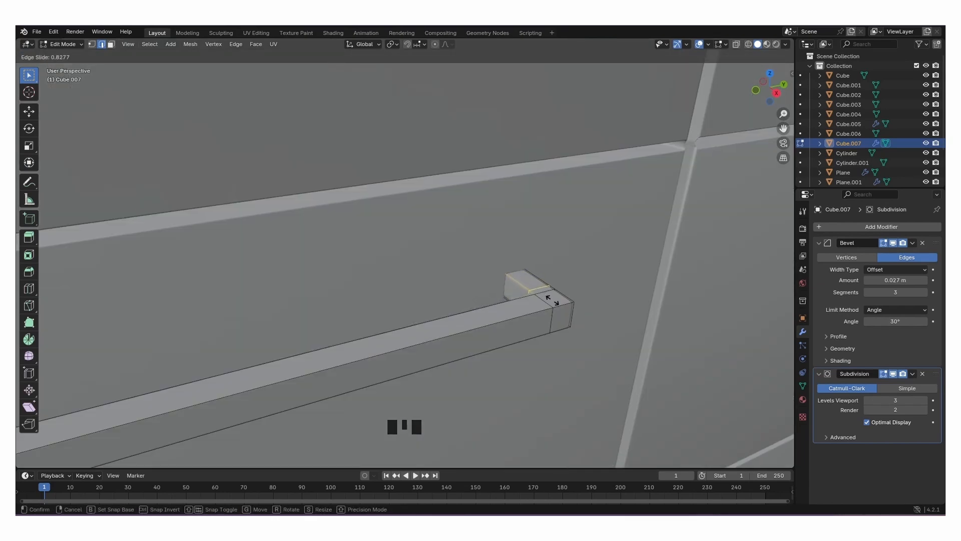
left_click(549, 305)
key("ctrl+r")
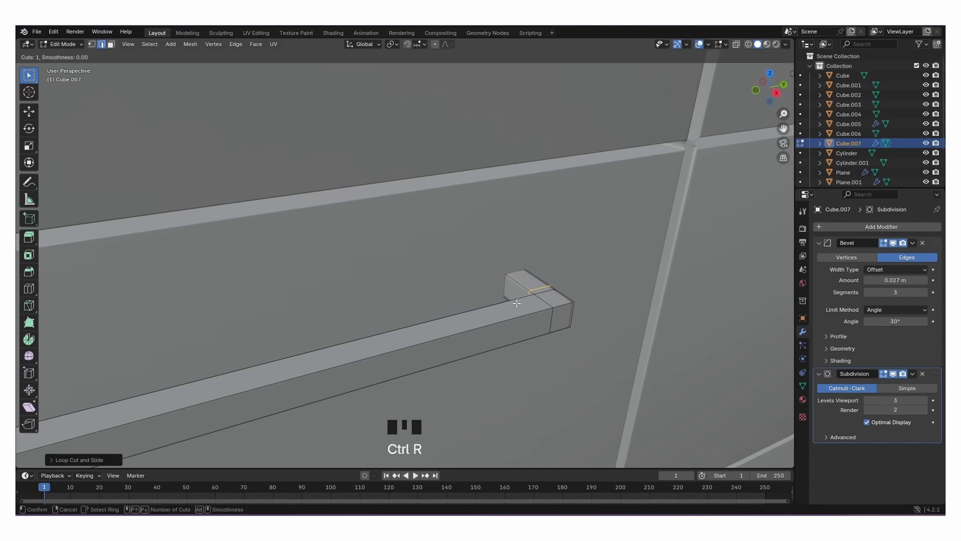
middle_click_drag(508, 323, 332, 318)
scroll(333, 319, "down", 2)
scroll(333, 319, "up", 1)
key("ctrl+r")
left_click(370, 318)
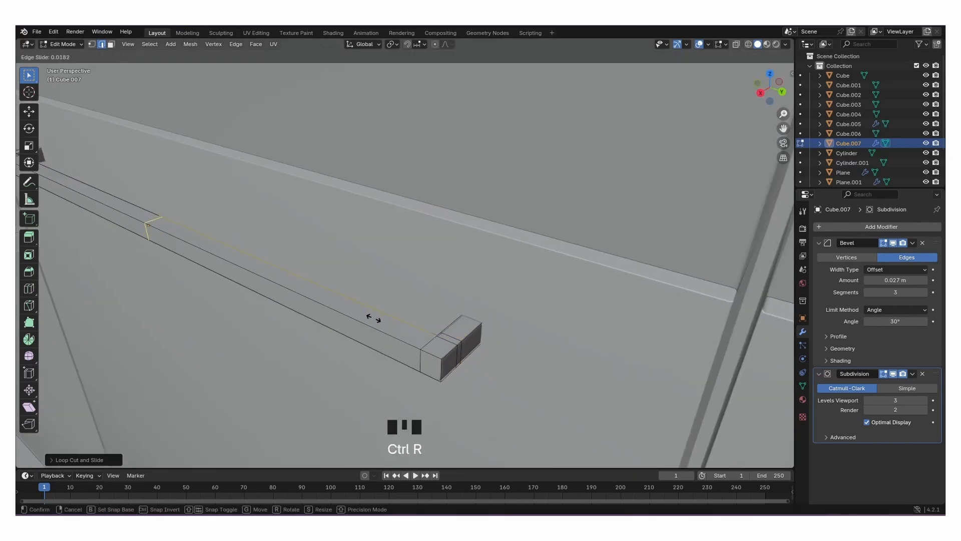
left_click(568, 394)
key("Tab")
Add a Bevel modifier to the left oven knob.
middle_click_drag(459, 345, 382, 307)
scroll(386, 306, "down", 5)
scroll(386, 306, "down", 4)
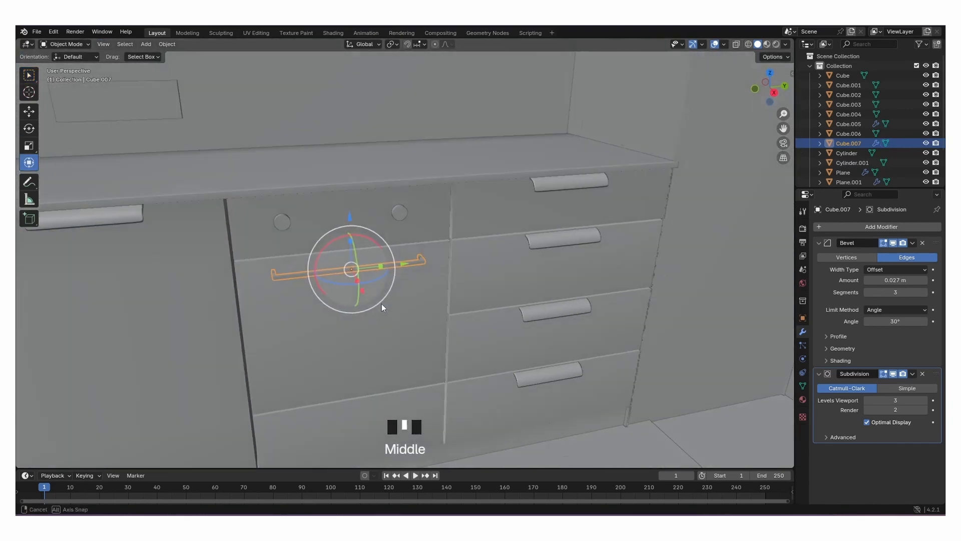
scroll(298, 245, "up", 5)
middle_click_drag(297, 244, 401, 265, "shift")
scroll(481, 311, "up", 2)
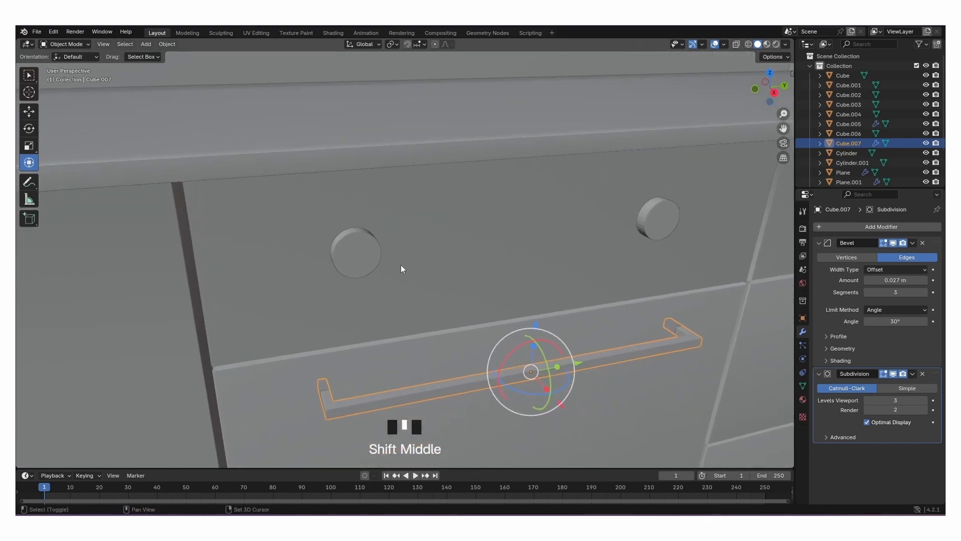
left_click(355, 252)
left_click(882, 228)
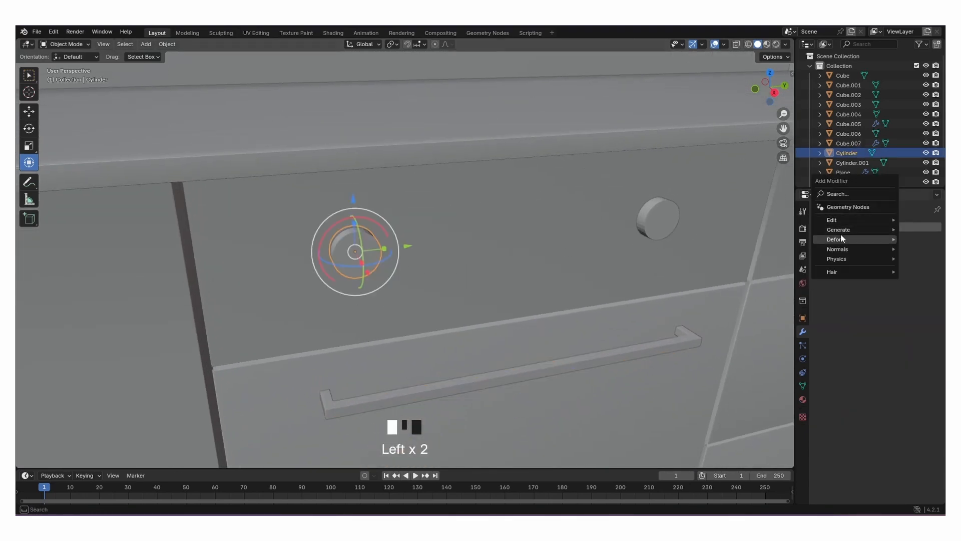
mouse_move(839, 235)
left_click(772, 239)
Set the left knob's bevel to 3 segments with an amount of 0.057 m and shade the knob smooth.
middle_click_drag(380, 261, 404, 254)
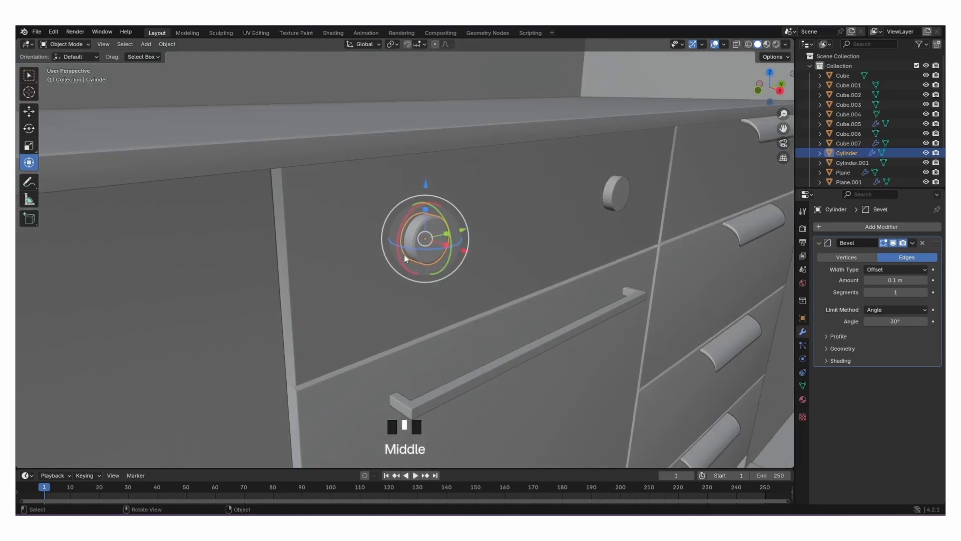
scroll(709, 288, "up", 2)
left_click(878, 292)
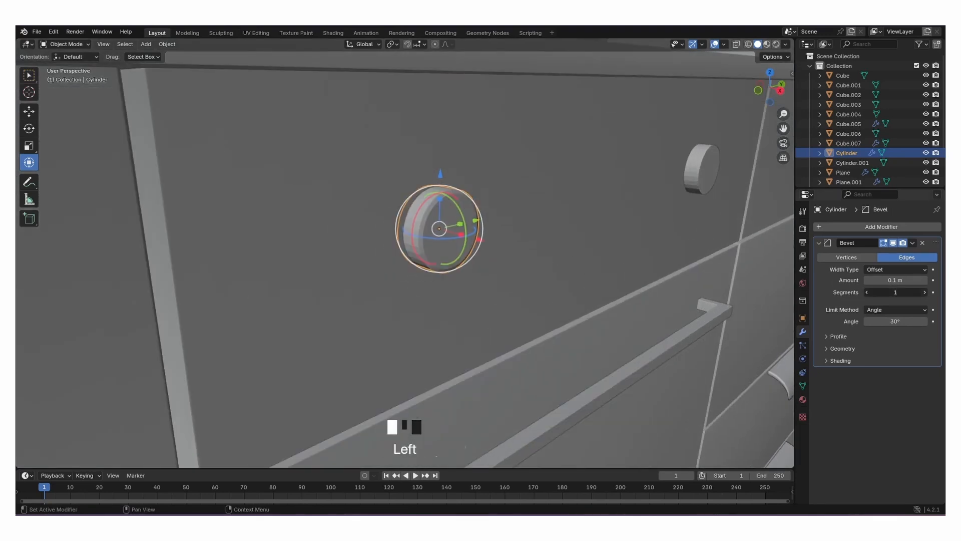
left_click(924, 293)
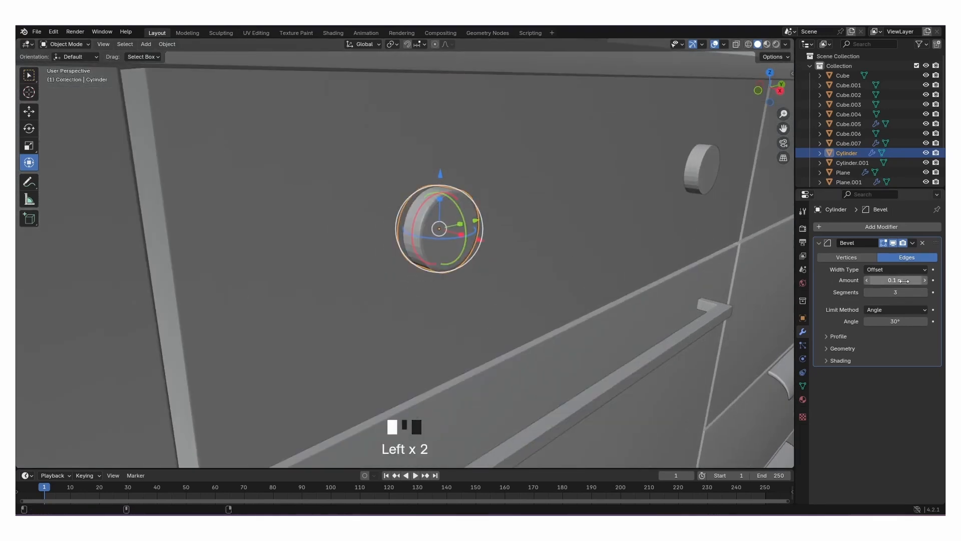
left_click_drag(911, 280, 898, 280, "shift")
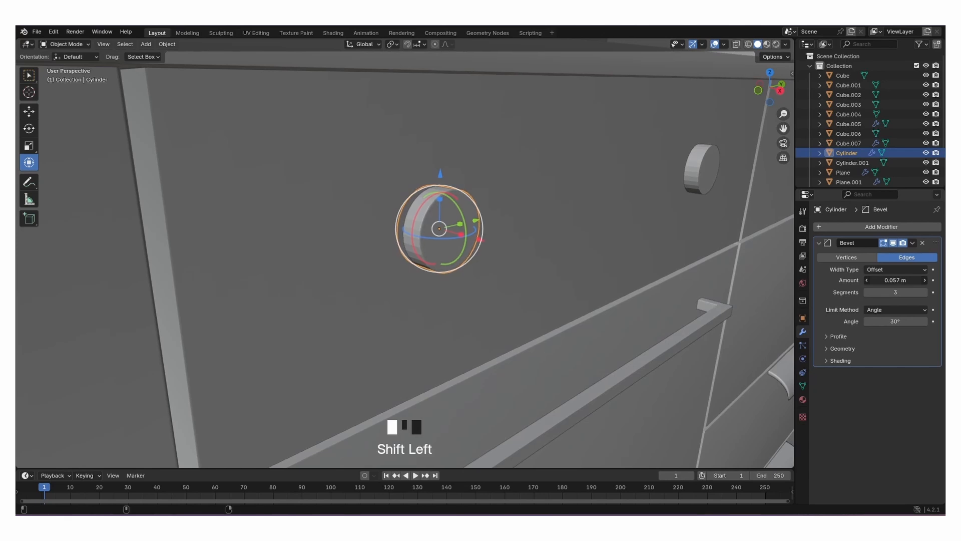
right_click(440, 228)
left_click(431, 221)
Bevel the right oven knob with a modifier of 3 segments and 0.067 m, and shade the knob smooth.
middle_click_drag(479, 245, 543, 274)
left_click(534, 256)
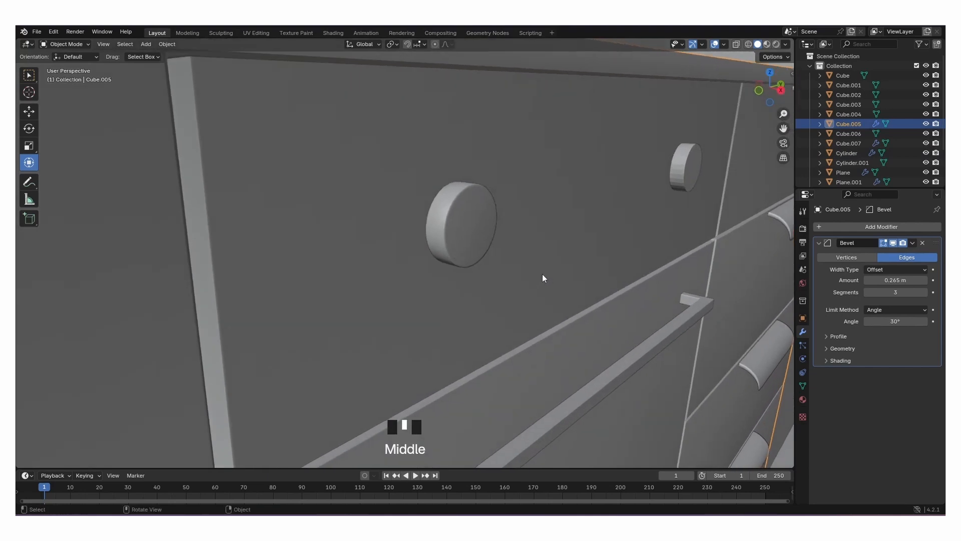
left_click(684, 168)
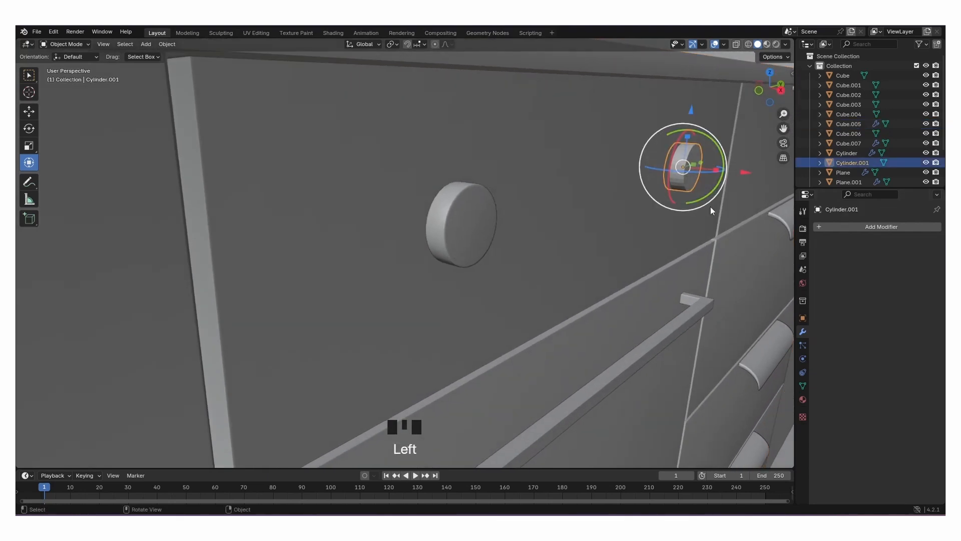
left_click(860, 227)
mouse_move(815, 229)
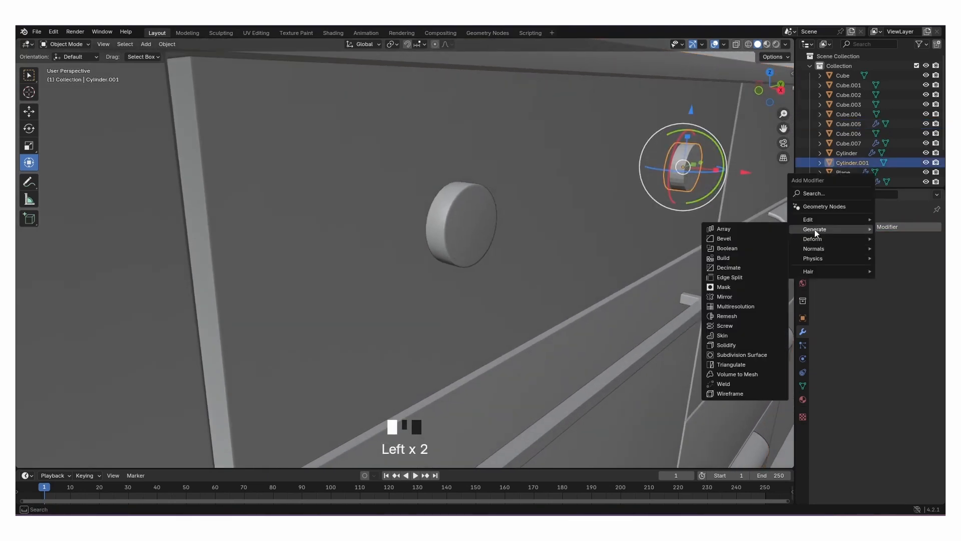
left_click(741, 239)
left_click(924, 292)
left_click(925, 292)
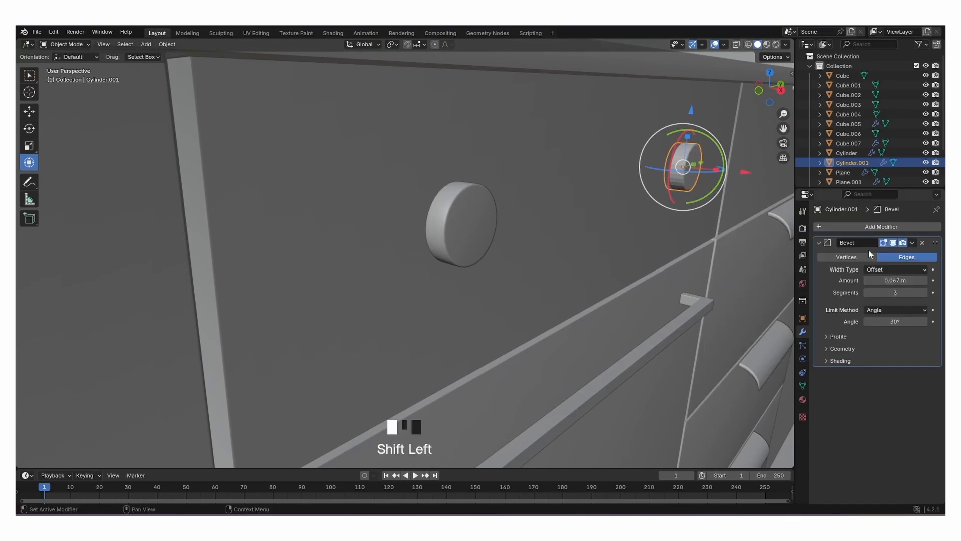
right_click_drag(673, 170, 668, 181)
Add a Subdivision Surface modifier to the right oven knob.
left_click(713, 226)
middle_click_drag(713, 227, 546, 240)
scroll(645, 228, "down", 2)
scroll(668, 234, "up", 2)
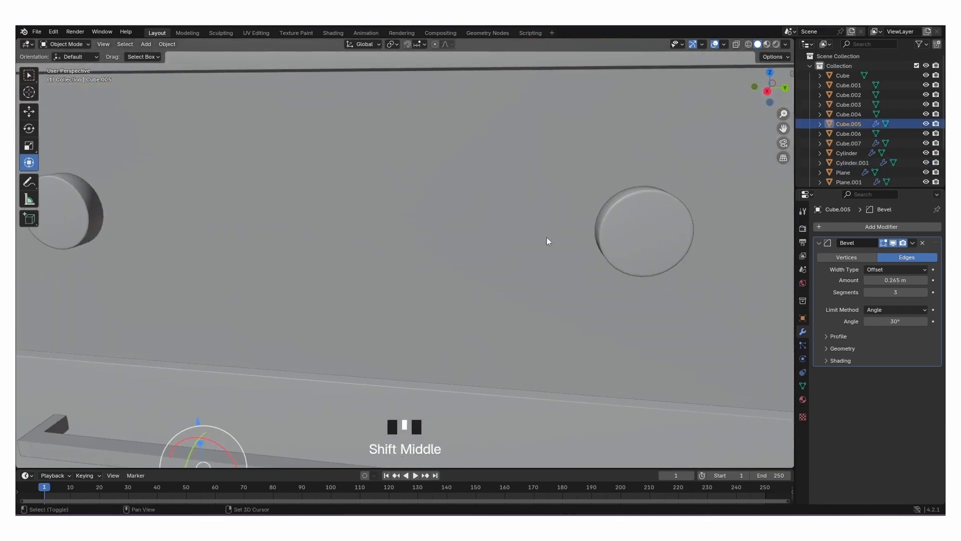
left_click(634, 232)
left_click(848, 228)
mouse_move(807, 230)
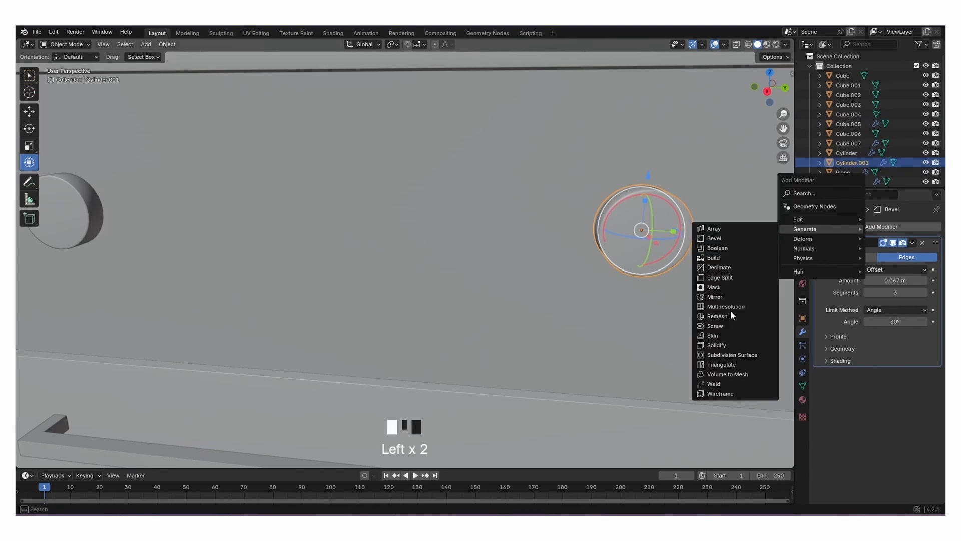
left_click(738, 354)
Add a Subdivision Surface modifier to the left oven knob.
middle_click_drag(690, 305, 499, 315)
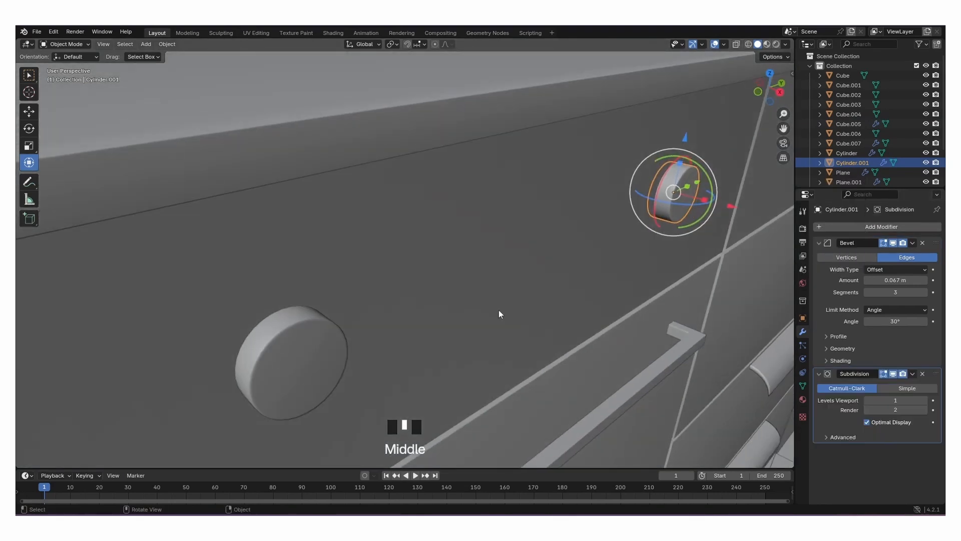
left_click(309, 351)
left_click(851, 227)
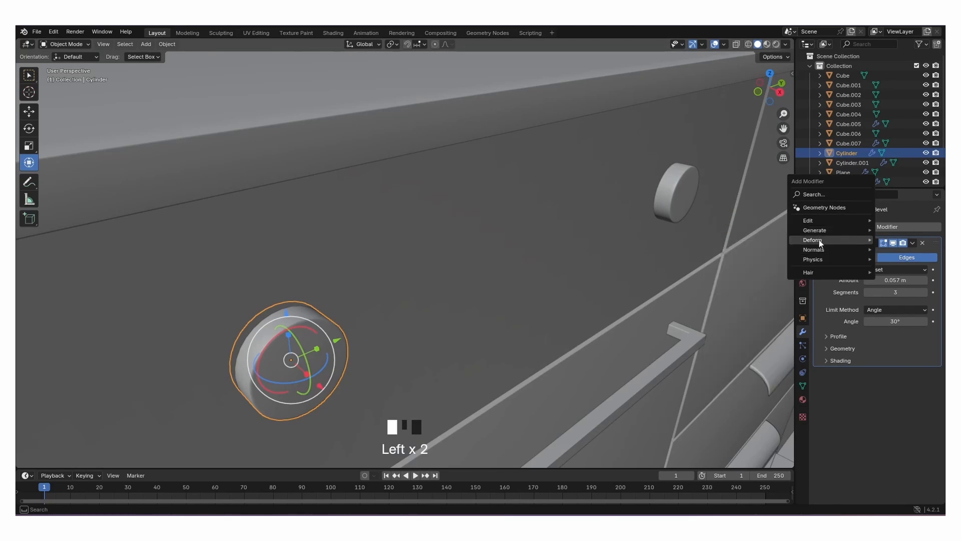
mouse_move(815, 230)
left_click(744, 355)
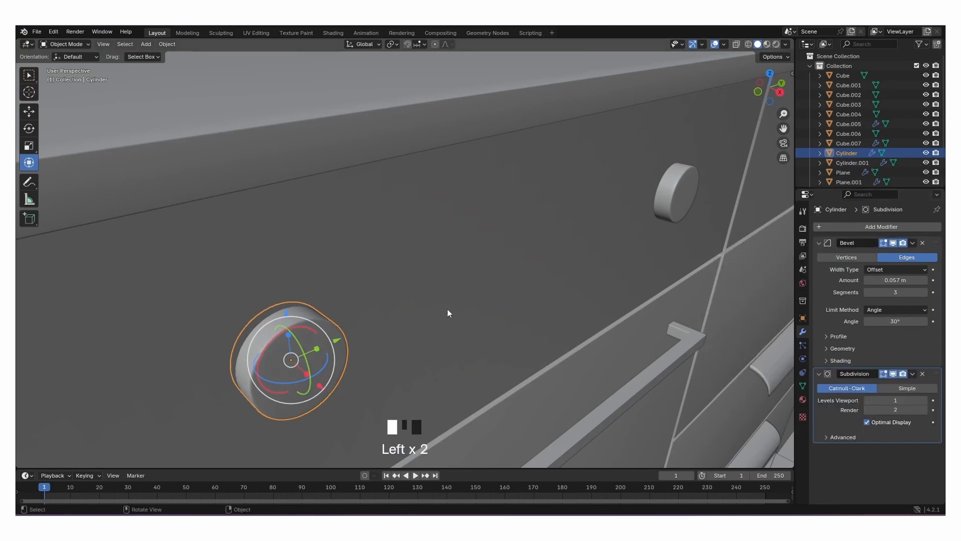
left_click(447, 308)
Add a Bevel modifier to the small rectangular box on the wall above the counter.
scroll(500, 299, "down", 6)
scroll(500, 320, "down", 1)
middle_click_drag(500, 320, 459, 281)
scroll(519, 291, "down", 4)
middle_click_drag(519, 292, 557, 306)
scroll(558, 307, "down", 5)
left_click(476, 193)
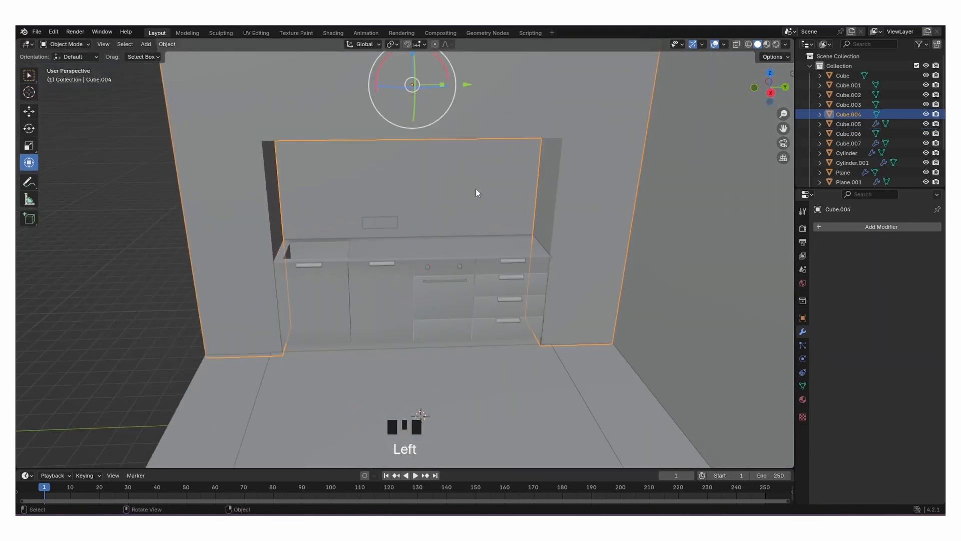
scroll(396, 226, "up", 8)
middle_click_drag(350, 194, 476, 324, "shift")
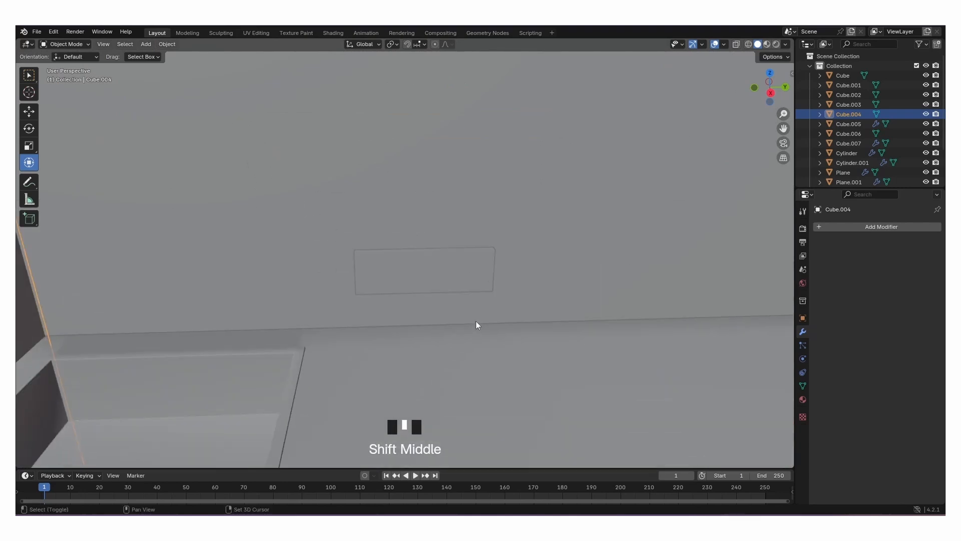
left_click(425, 275)
middle_click_drag(425, 274, 444, 291)
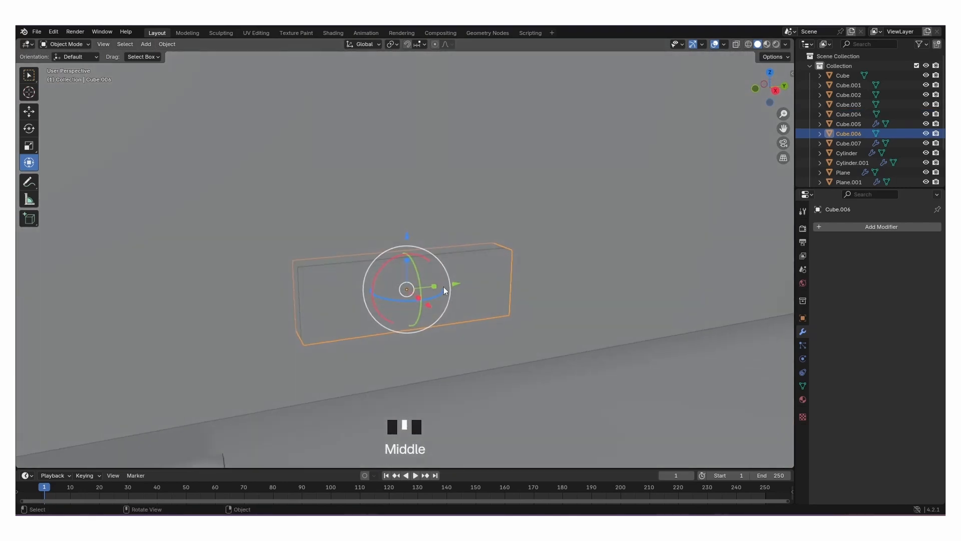
left_click(837, 226)
mouse_move(819, 231)
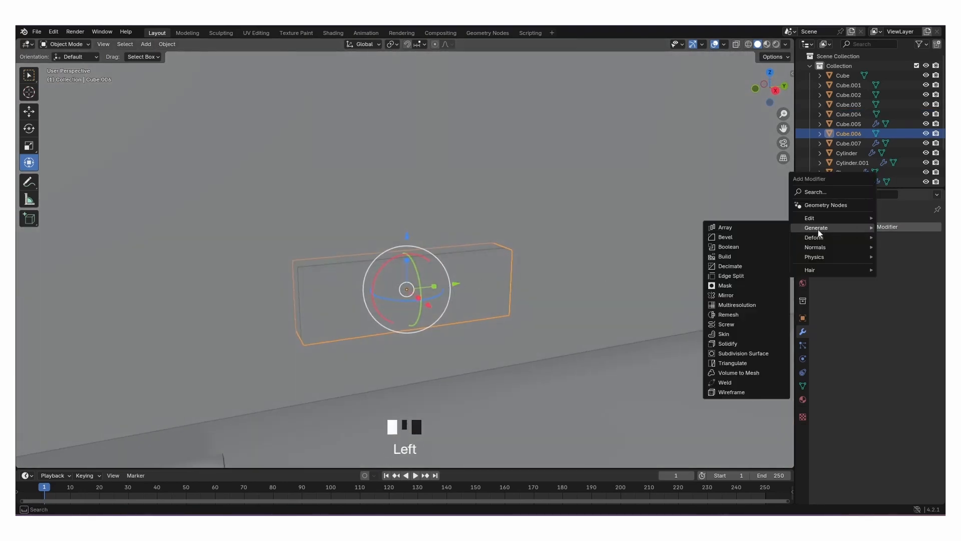
left_click(743, 237)
Set the wall box's bevel to 3 segments with an amount of 0.03 m.
scroll(472, 270, "up", 2)
left_click(925, 292)
left_click(926, 292)
left_click_drag(896, 280, 896, 280, "shift")
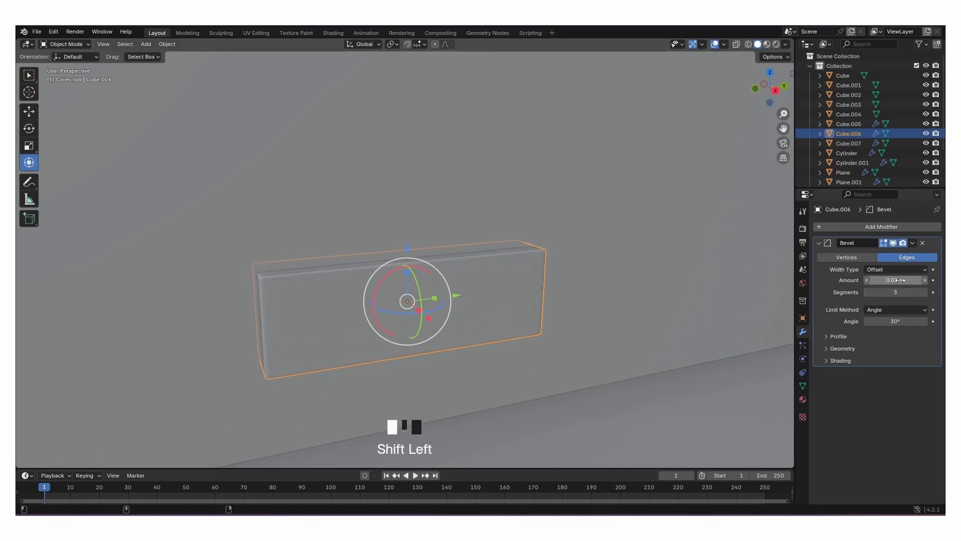
Move the wall box along X deeper into the wall so that only a thin slab protrudes.
middle_click_drag(482, 293, 400, 303)
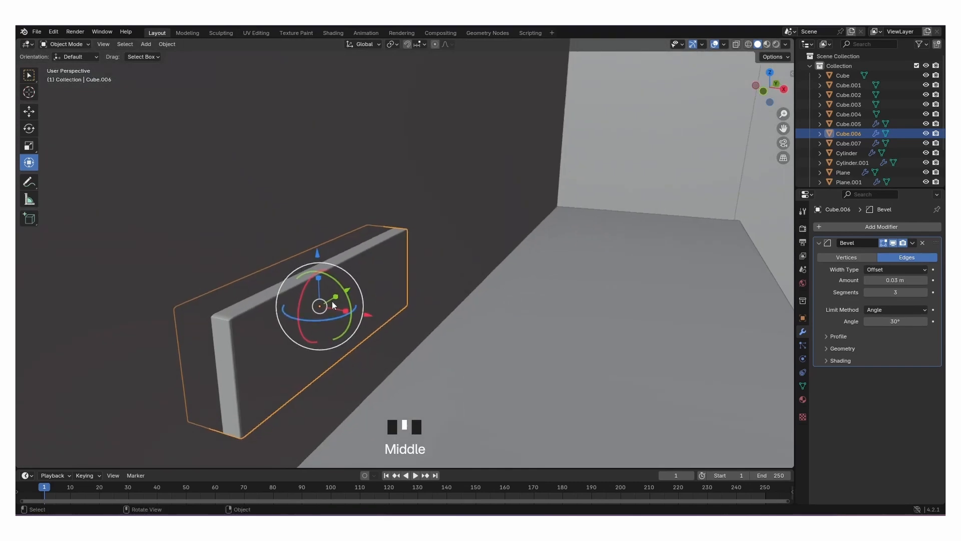
mouse_move(369, 308)
left_mouse_down()
mouse_move(361, 314)
mouse_move(380, 318)
mouse_move(342, 310)
mouse_move(370, 315)
left_mouse_up()
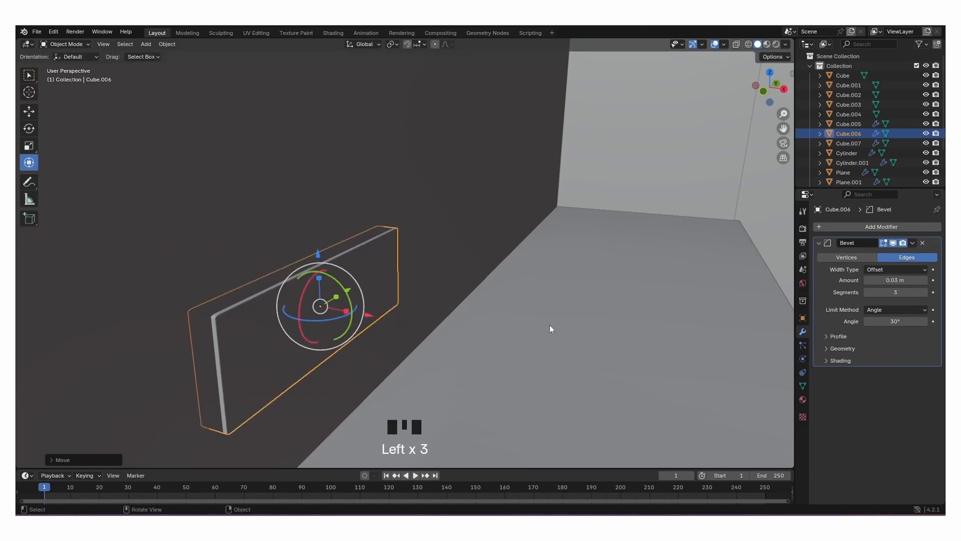
middle_click_drag(523, 283, 494, 287)
Shade the wall box smooth and add a Subdivision Surface modifier to it.
right_click_drag(388, 273, 387, 273)
left_click(840, 227)
mouse_move(809, 232)
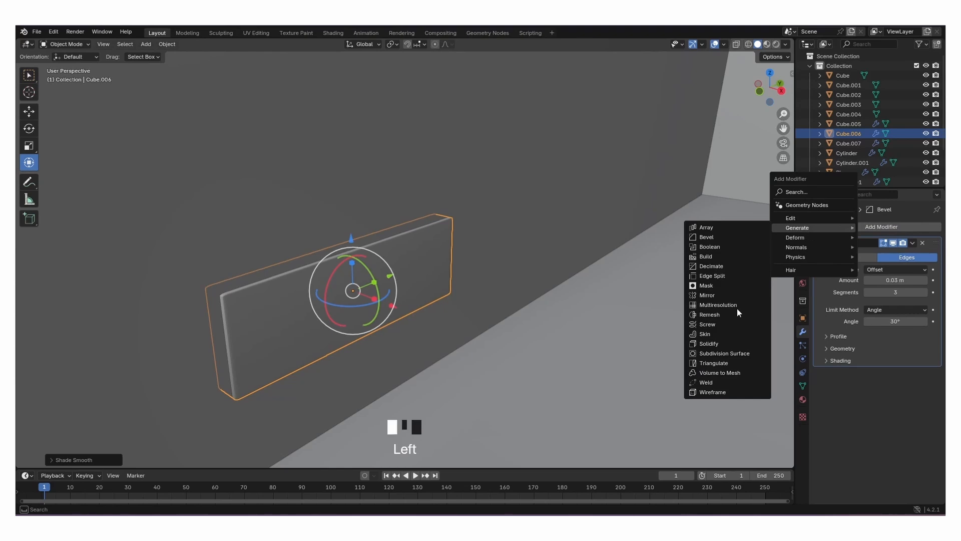
left_click(728, 353)
left_click(558, 296)
Cut three evenly spaced vertical loops into the upper section of the cabinet frame above the recess.
scroll(501, 294, "down", 6)
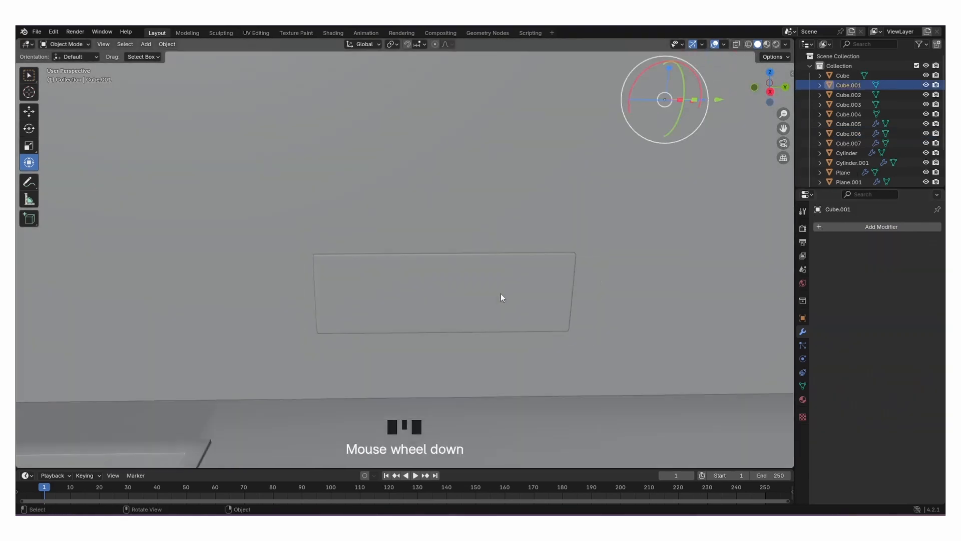
scroll(502, 298, "down", 6)
middle_click_drag(503, 298, 532, 299)
scroll(523, 292, "down", 3)
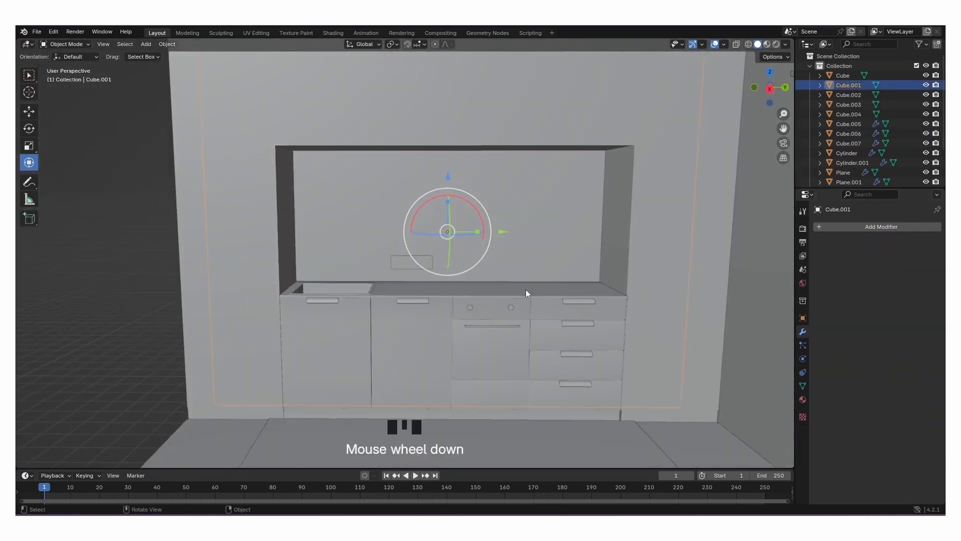
middle_click_drag(505, 255, 486, 222, "shift")
scroll(531, 262, "up", 1)
left_click(485, 220)
key("Tab")
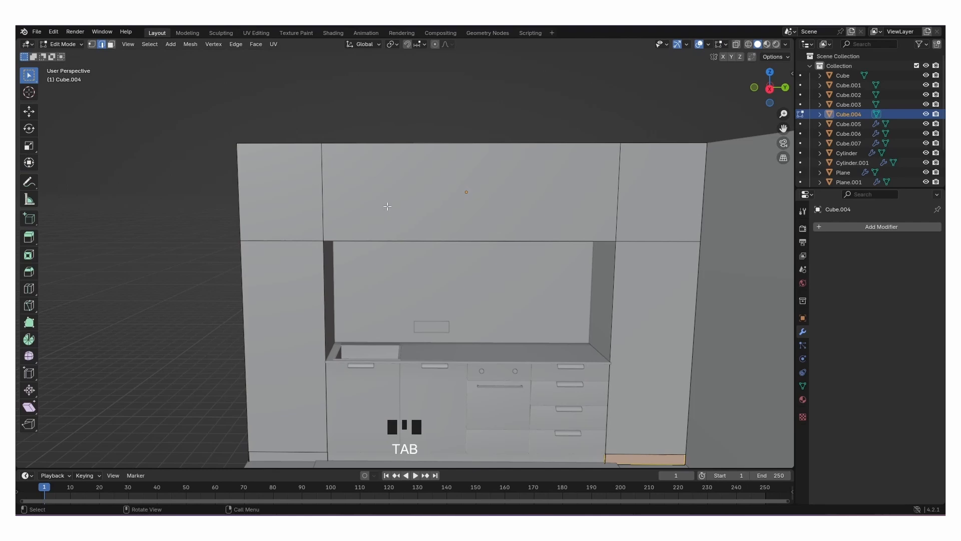
key("ctrl+r")
scroll(415, 149, "up", 2)
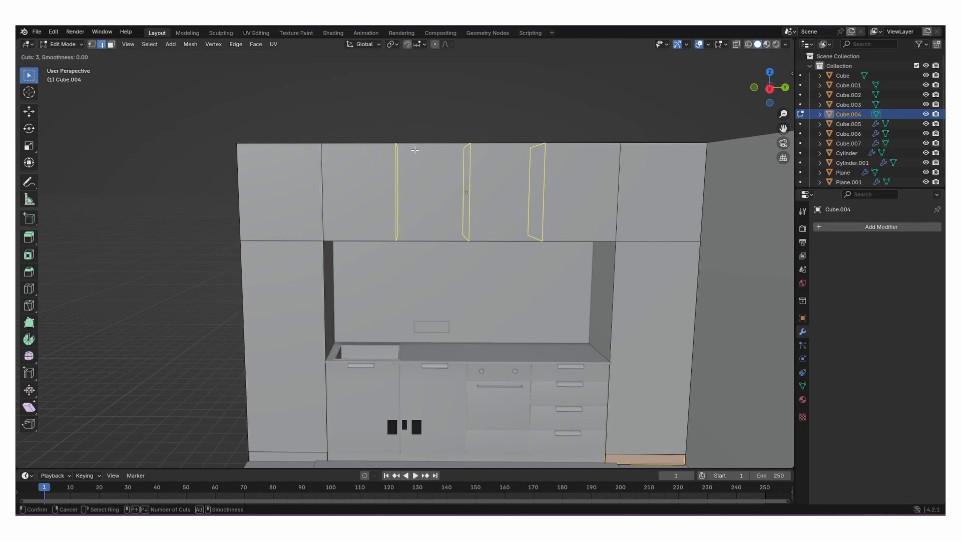
left_click(415, 151)
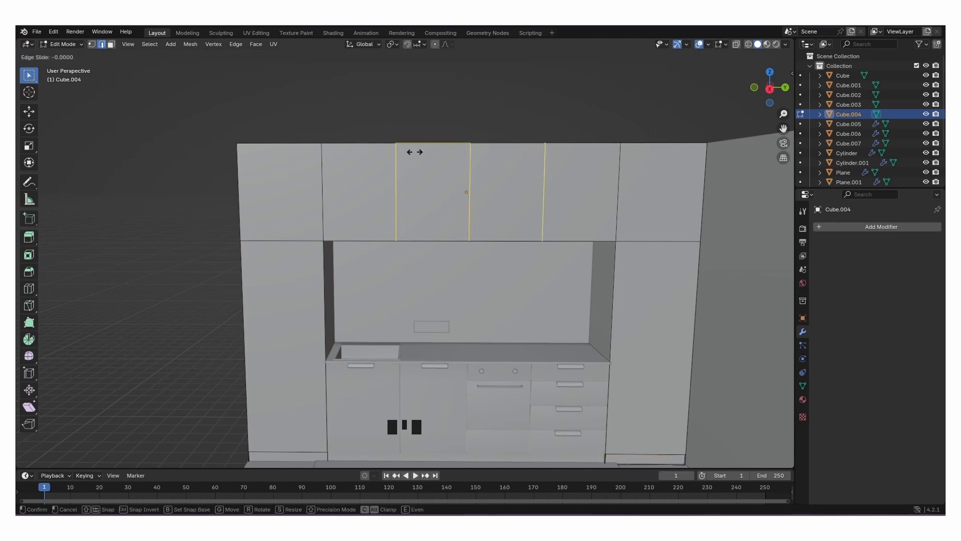
left_click(416, 153)
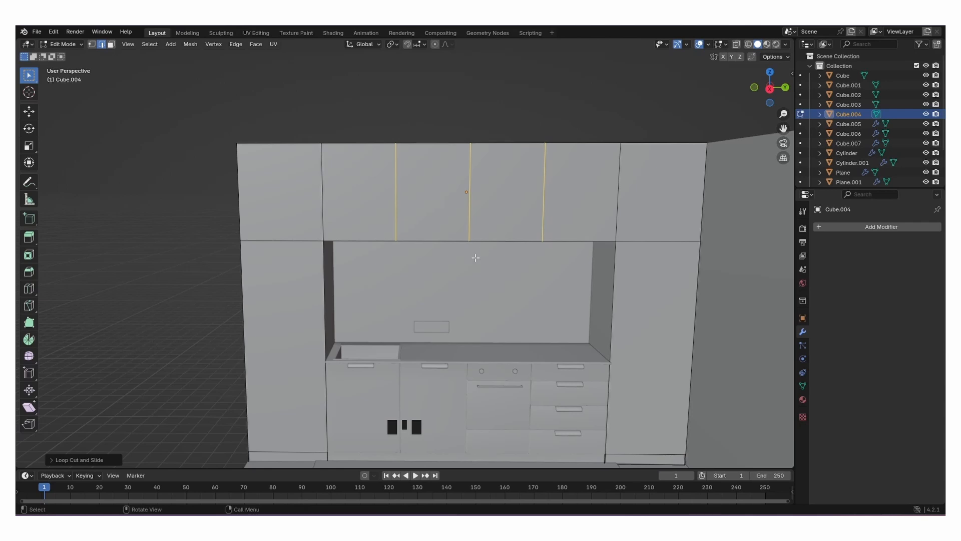
Bevel the five vertical edges on the upper section's front into very narrow strips.
scroll(359, 230, "up", 3)
scroll(359, 230, "down", 1)
left_click(281, 183)
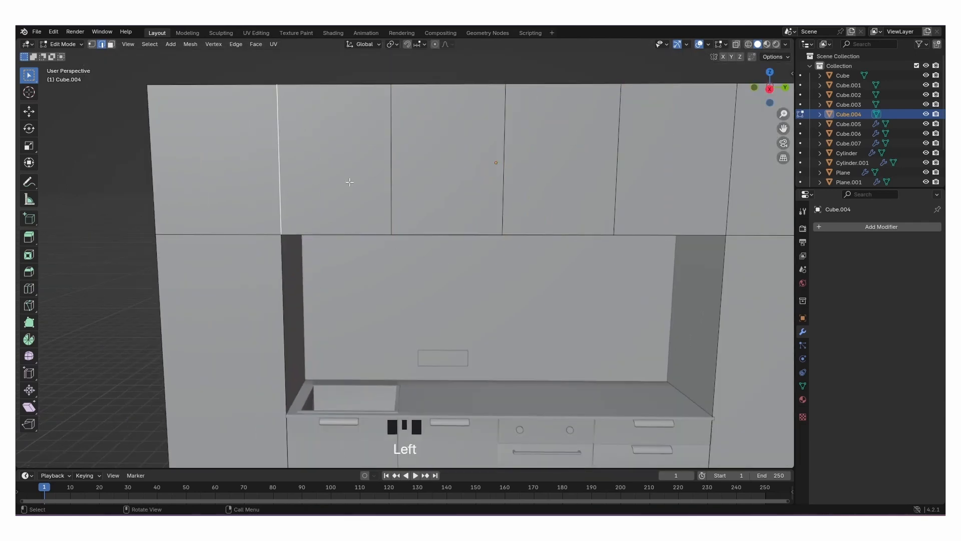
left_click(392, 180, "shift")
left_click(503, 183, "shift")
left_click(618, 194, "shift")
left_click(729, 201, "shift")
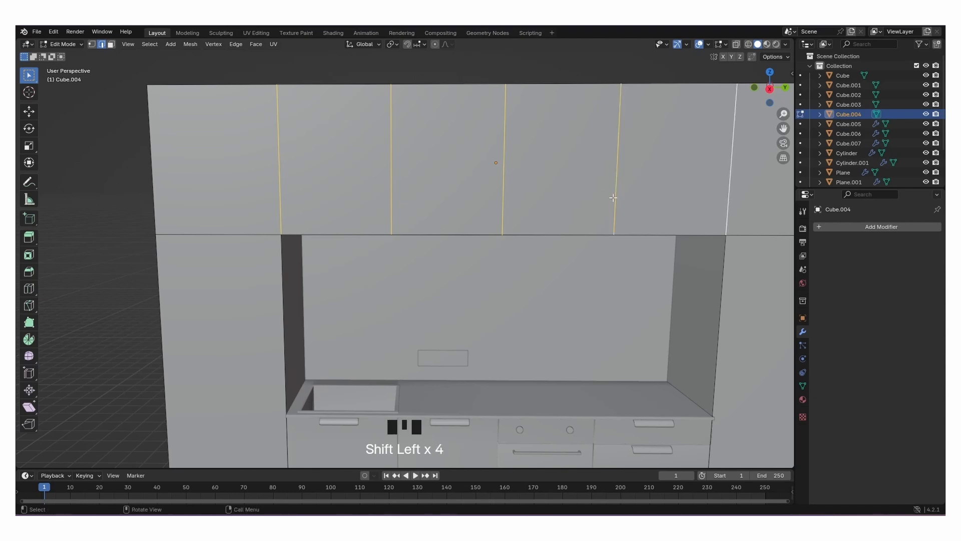
key("ctrl+b")
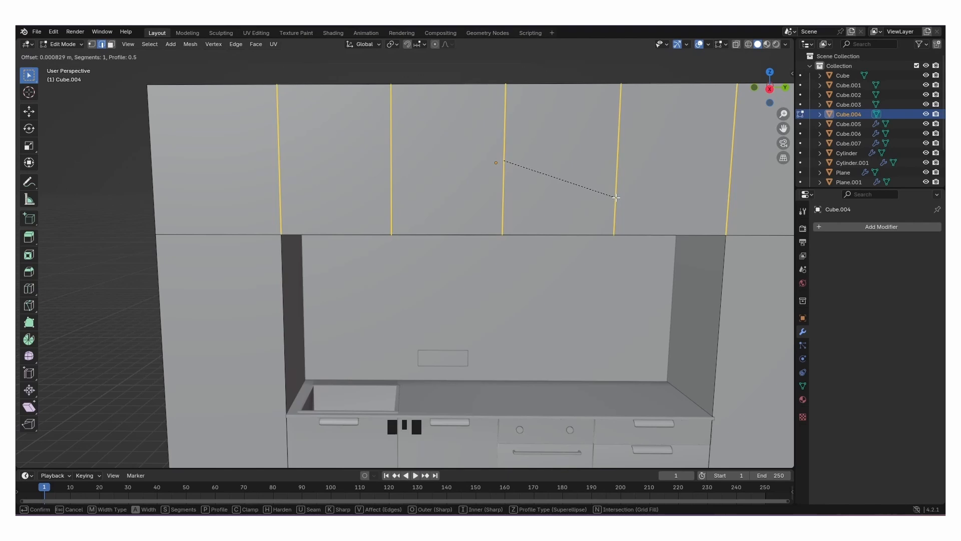
left_click(616, 198)
Extrude the five narrow vertical strips inward along X to form gaps between the upper cabinet doors.
middle_click_drag(404, 234, 485, 246)
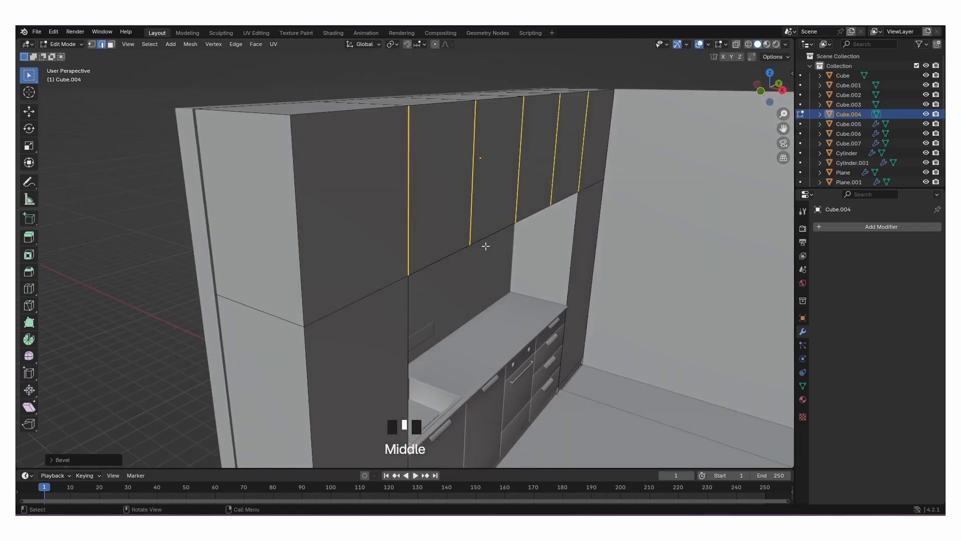
key("e")
key("x")
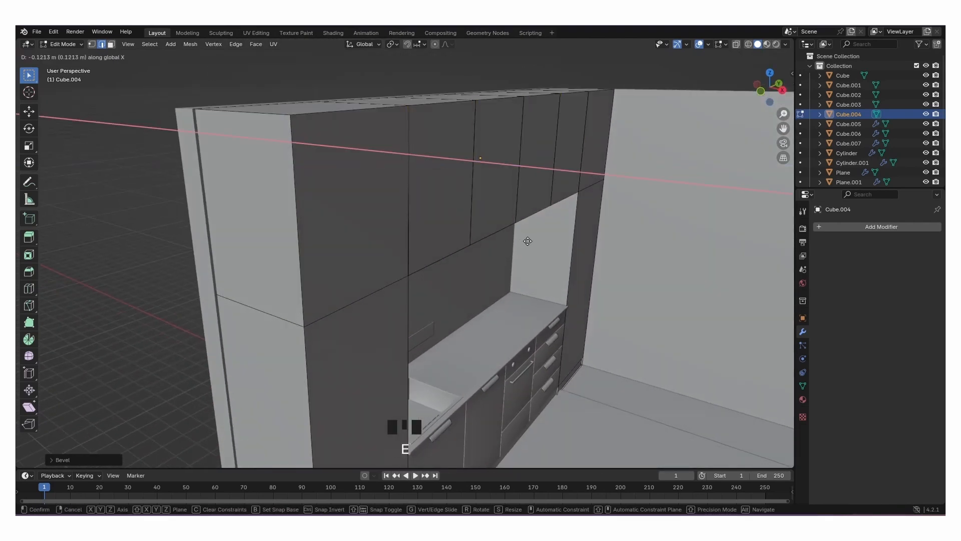
left_click(522, 240)
middle_click_drag(522, 240, 497, 220)
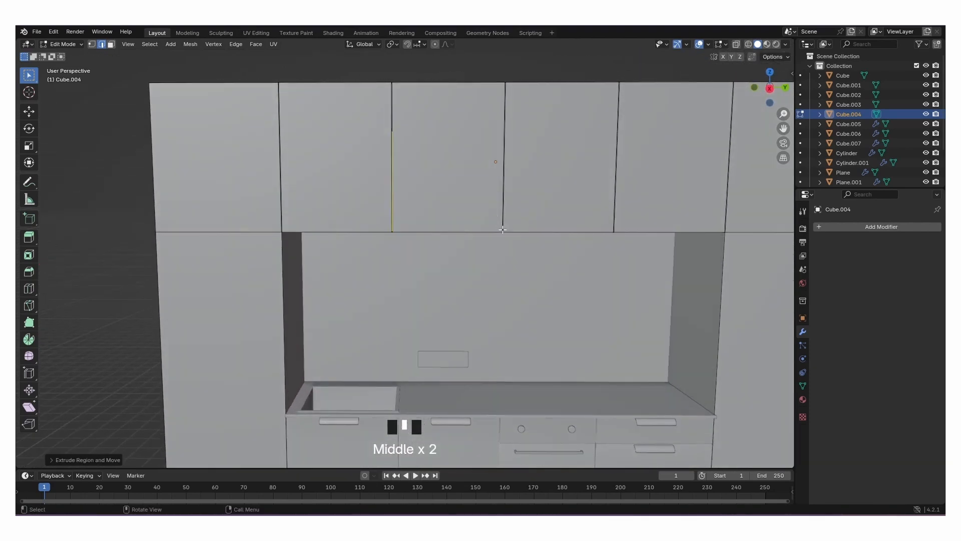
Bevel the horizontal edges between the upper section and the tall side cabinets, left and right, into narrow strips.
left_click(490, 257)
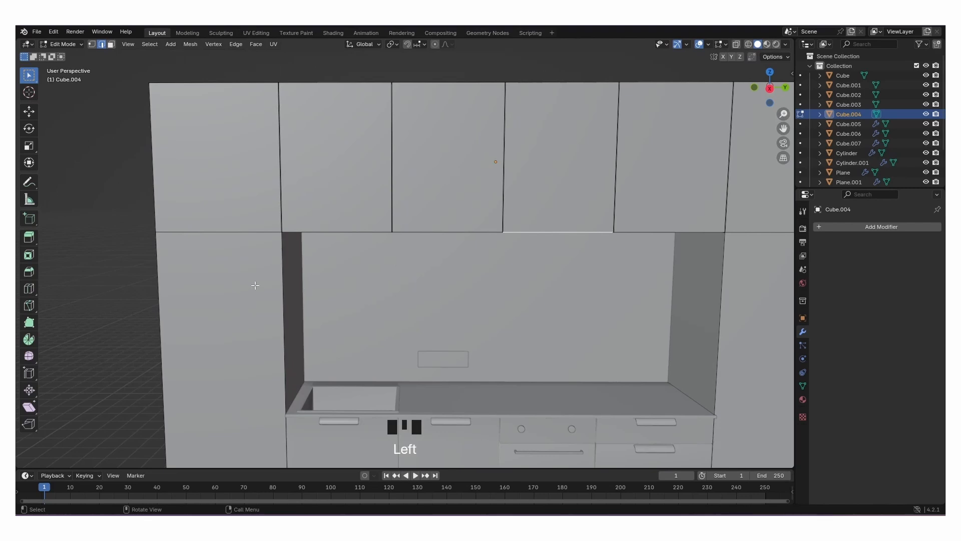
left_click(231, 232)
left_click(733, 231, "shift")
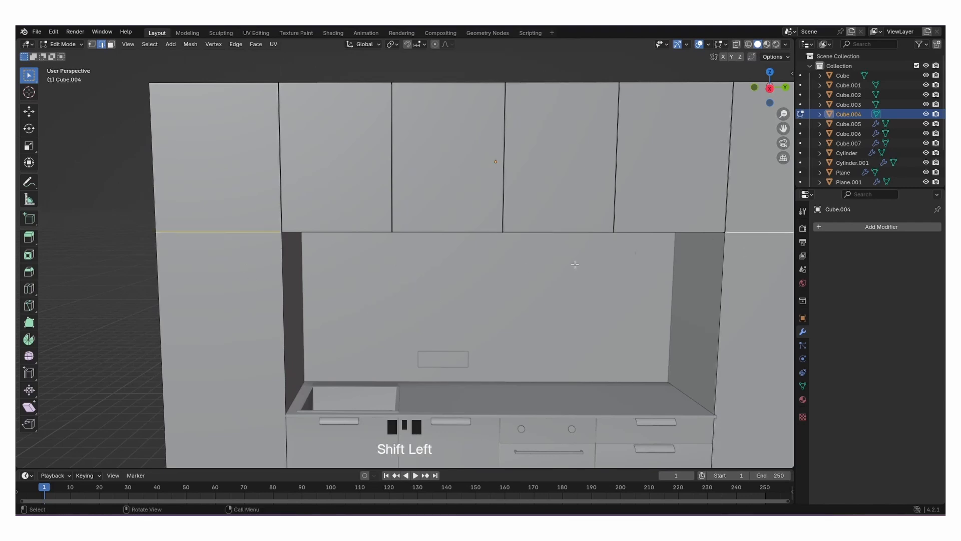
key("ctrl+b")
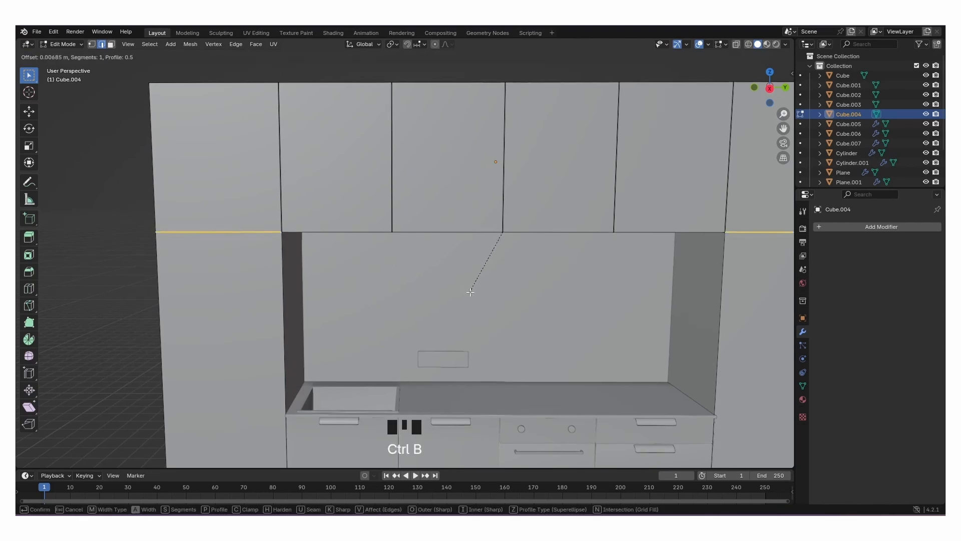
left_click(431, 292)
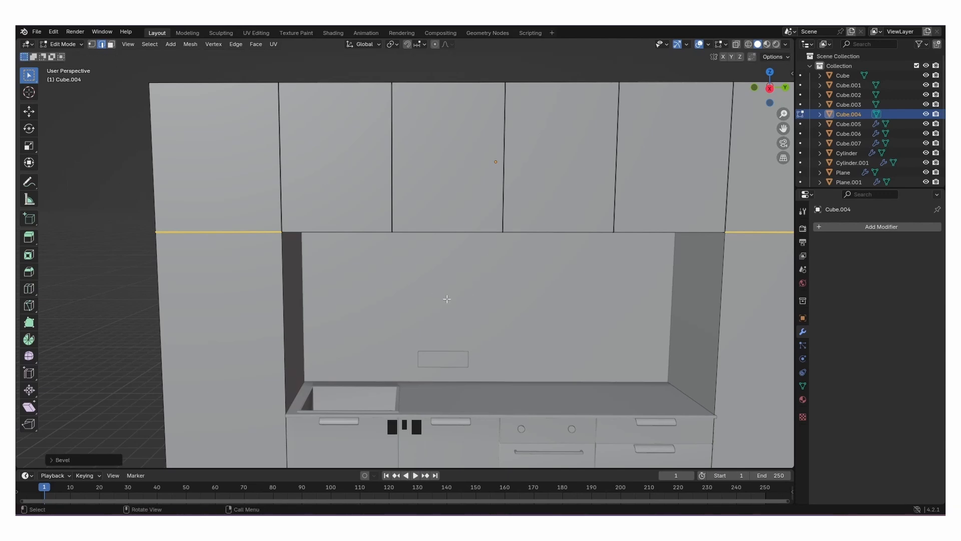
Extrude the two horizontal strips inward about 0.3 m along X and return to Object Mode.
middle_click_drag(446, 299, 508, 295)
key("e")
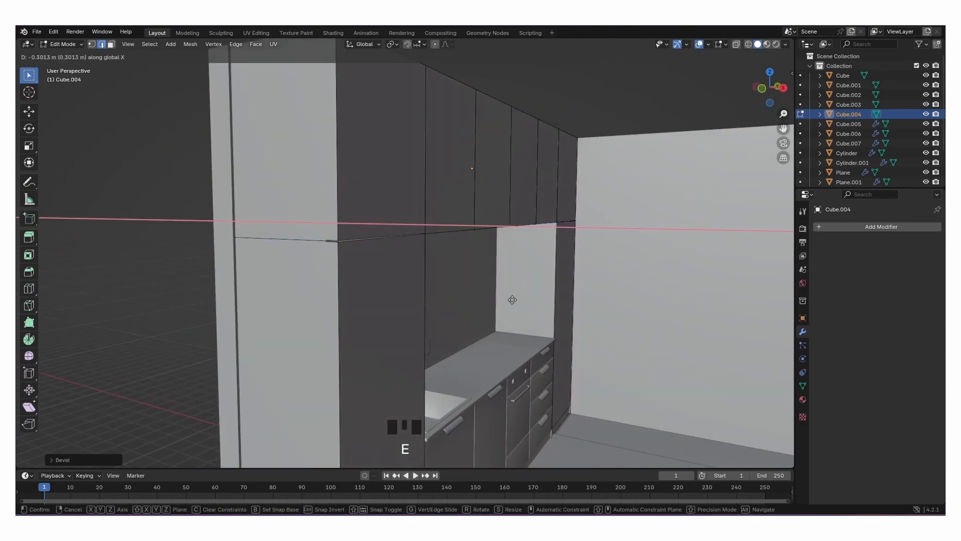
left_click(510, 298)
key("Tab")
middle_click_drag(539, 298, 471, 299)
scroll(470, 302, "down", 2)
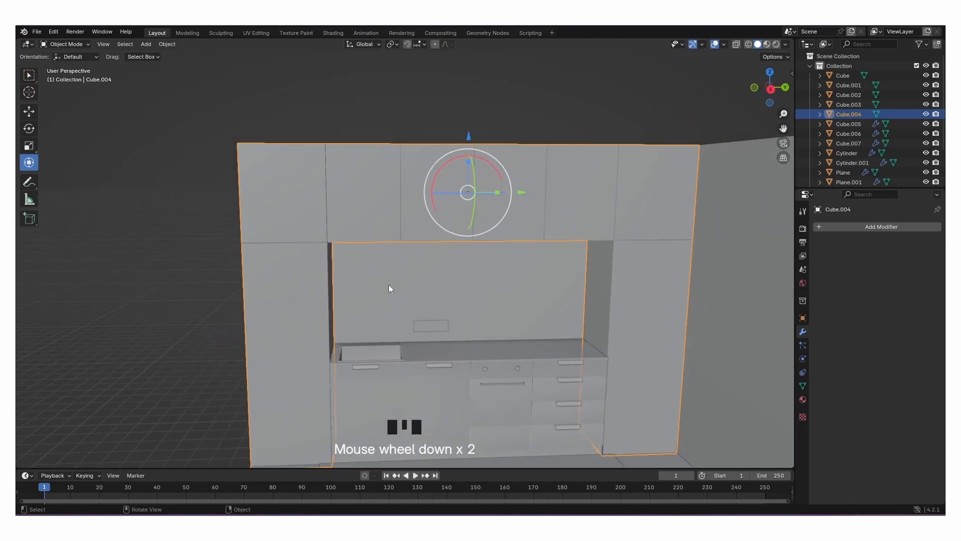
scroll(366, 313, "down", 1)
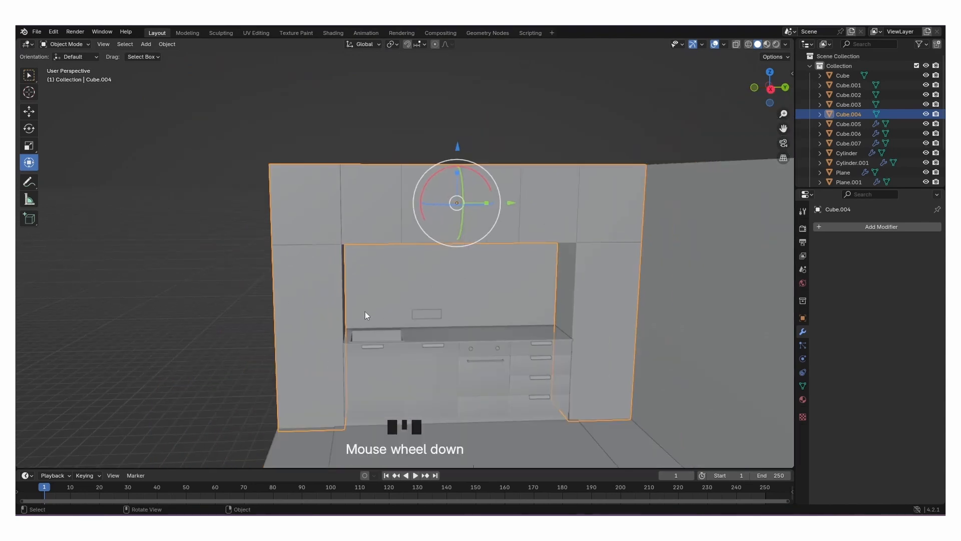
Duplicate the handle of the cabinet below the basin and move the copy along Y onto the left tall cabinet.
scroll(368, 318, "up", 2)
middle_click_drag(367, 316, 386, 218, "shift")
scroll(401, 268, "up", 2)
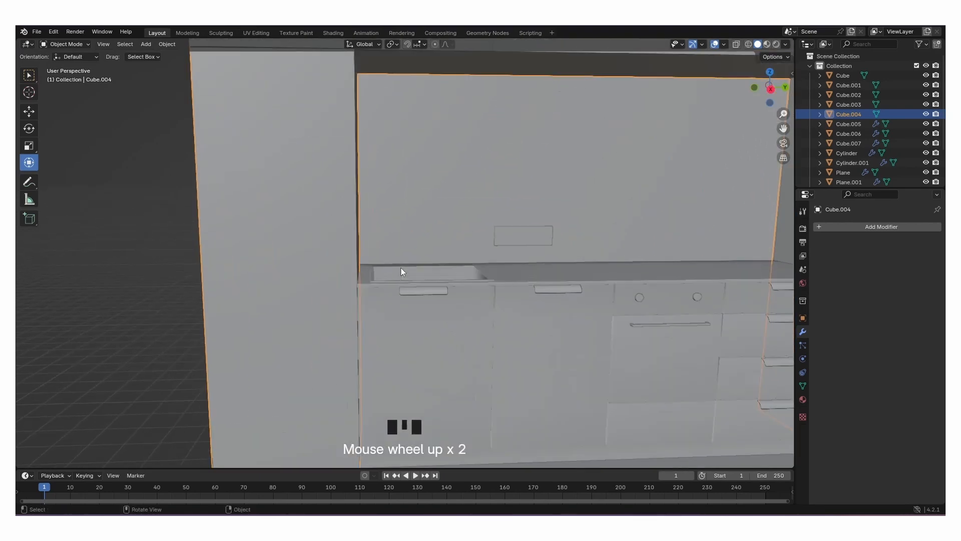
left_click(422, 300)
key("ctrl+c")
key("ctrl+v")
left_click_drag(431, 297, 349, 299)
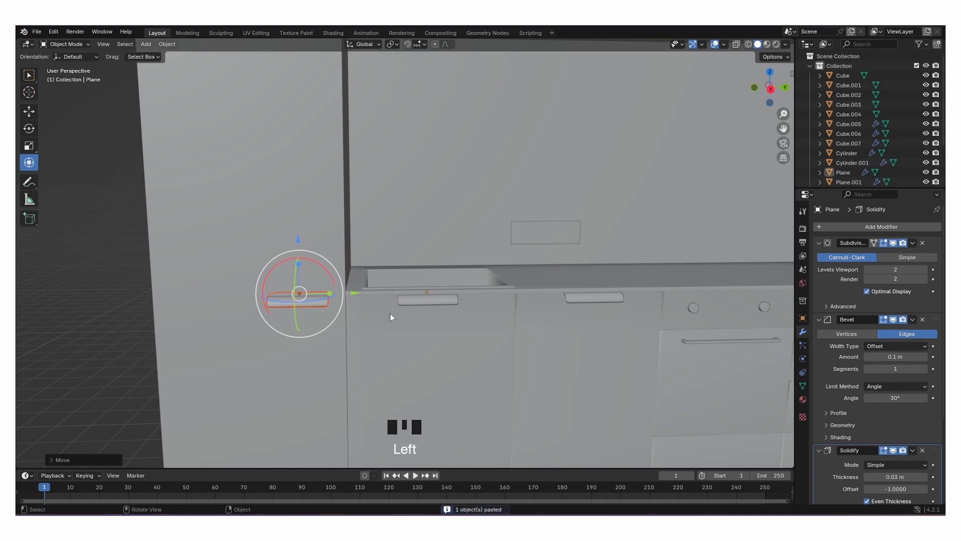
Rotate the copied handle by -90° so it stands upright, and flip it about the X axis.
type("r-90")
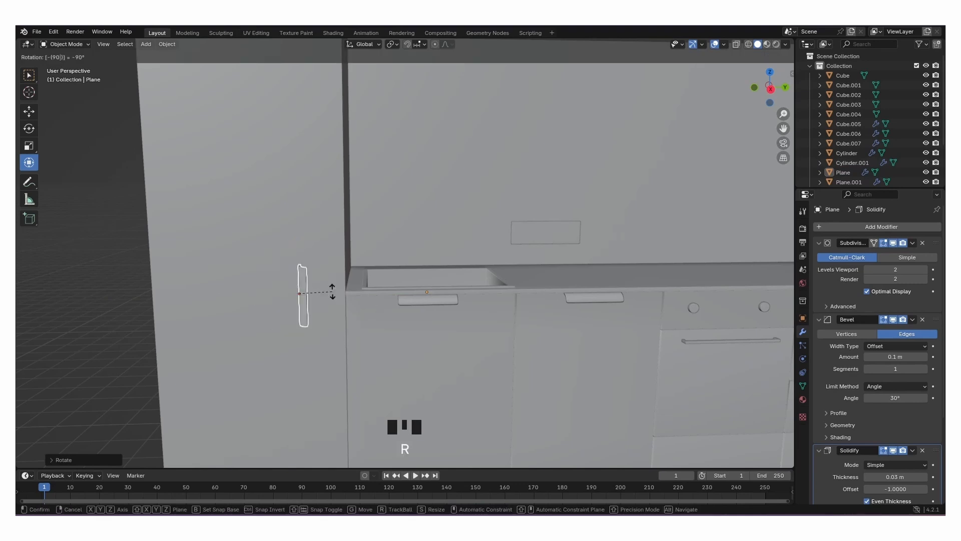
left_click(332, 291)
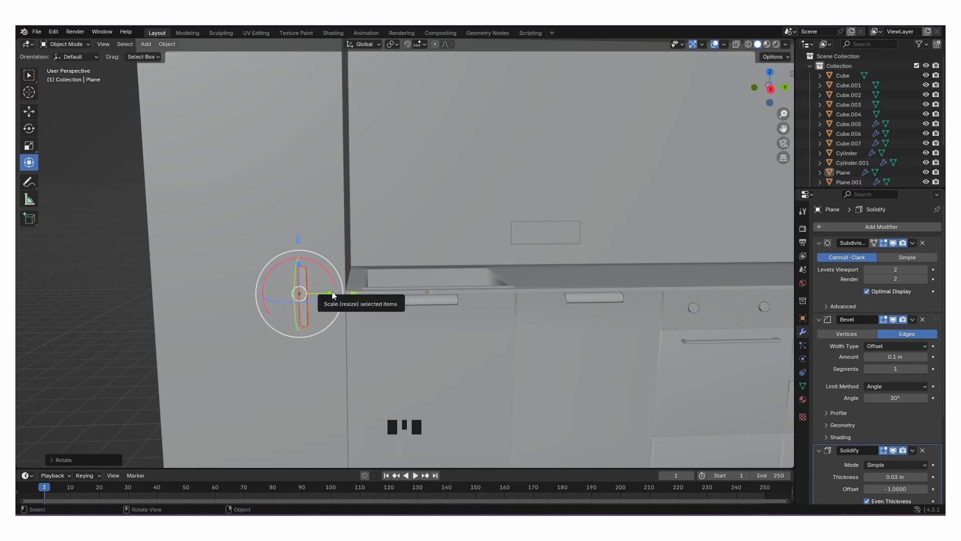
key("r")
key("x")
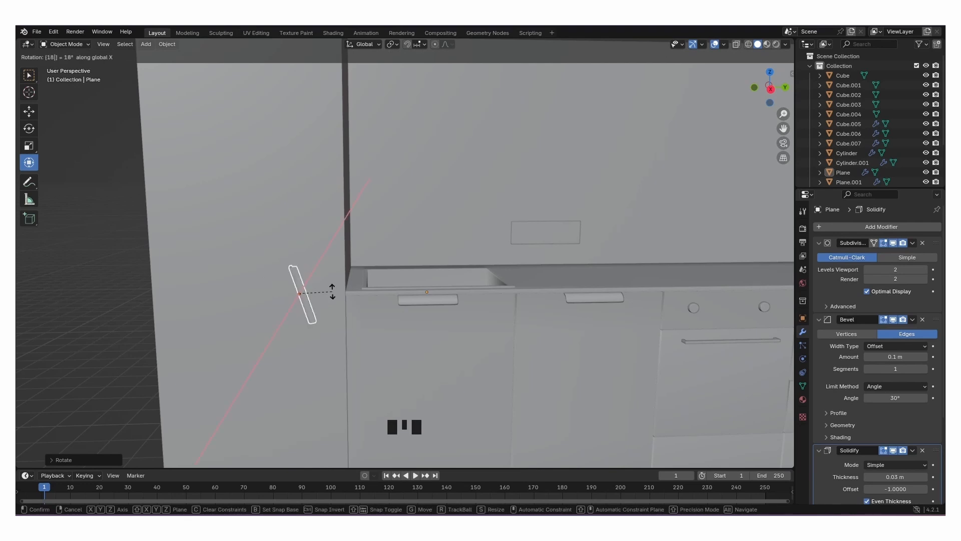
left_click(310, 292)
Move the upright handle along Y to the left tall cabinet's inner edge and adjust its depth along X.
scroll(311, 292, "up", 2)
left_click_drag(294, 317, 369, 314)
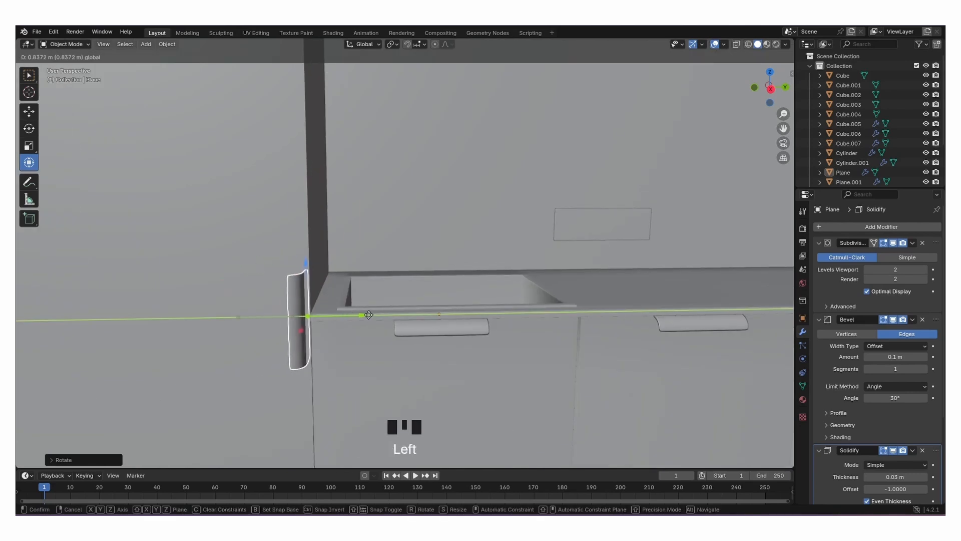
left_click(332, 341)
middle_click_drag(333, 341, 338, 338)
left_click(338, 338)
middle_click_drag(377, 310, 334, 317)
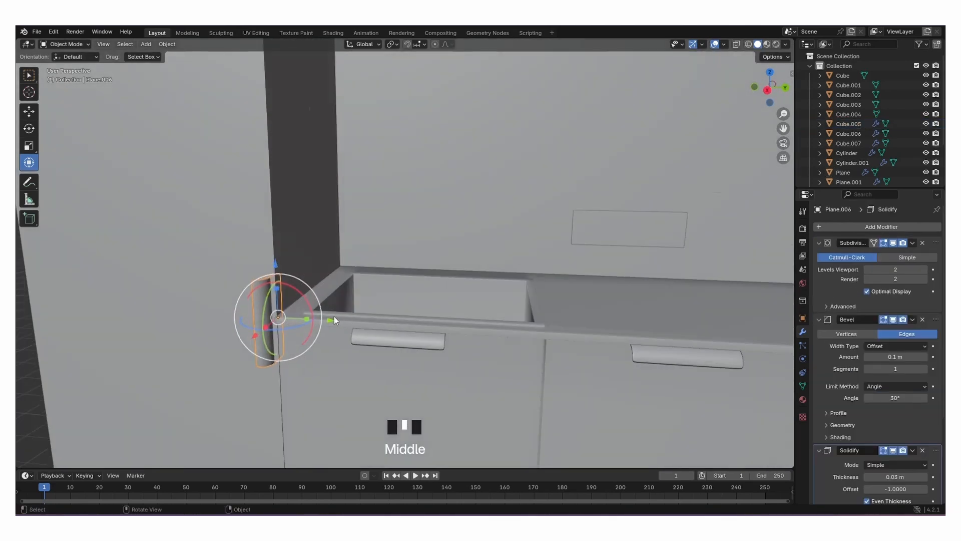
scroll(262, 360, "up", 2)
left_click_drag(262, 360, 270, 340)
Duplicate the upright handle and move the copy about 13.08 m along Y onto the right tall cabinet.
scroll(278, 309, "down", 8)
middle_click_drag(287, 322, 254, 311, "shift")
left_click(219, 304)
key("ctrl+c")
key("ctrl+v")
left_click_drag(290, 296, 591, 314)
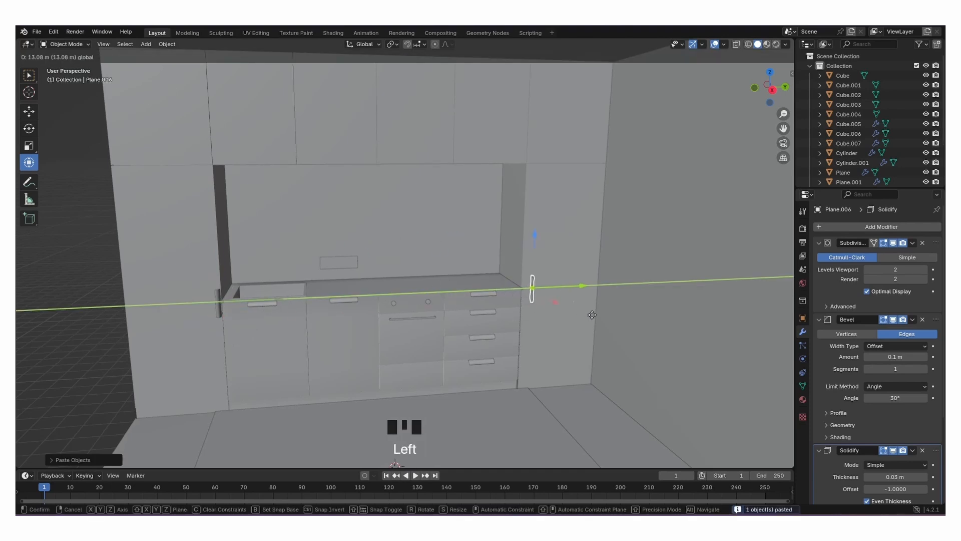
Start rotating the handle copy on the right tall cabinet.
scroll(608, 289, "up", 5)
middle_click_drag(609, 289, 188, 214, "shift")
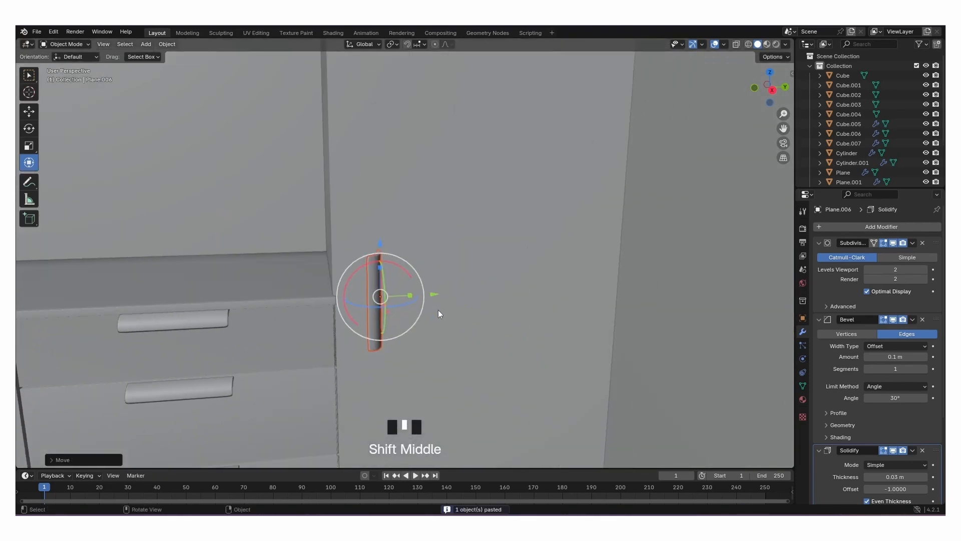
key("r")
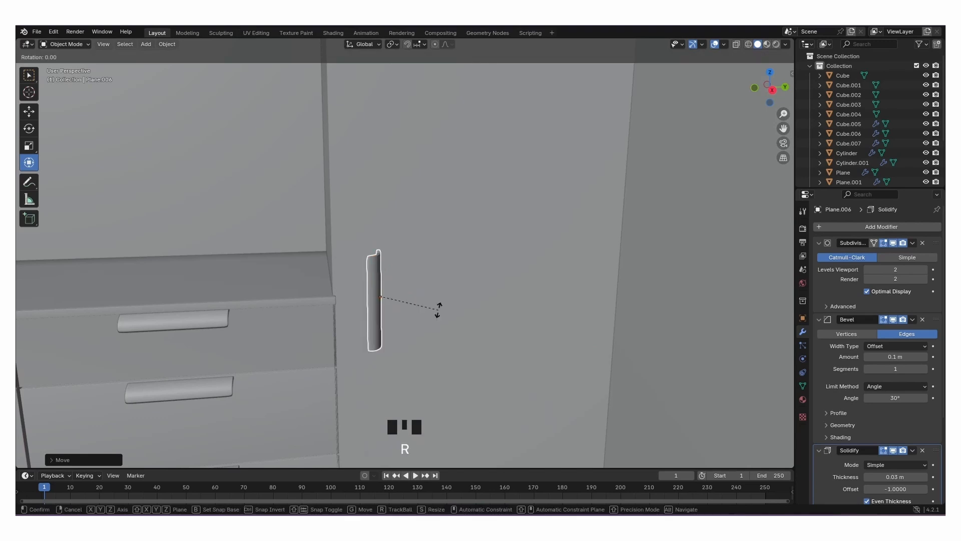
Rotate the vertical handle and move it to the edge of the tall cabinet door beside the drawers.
left_click(438, 309)
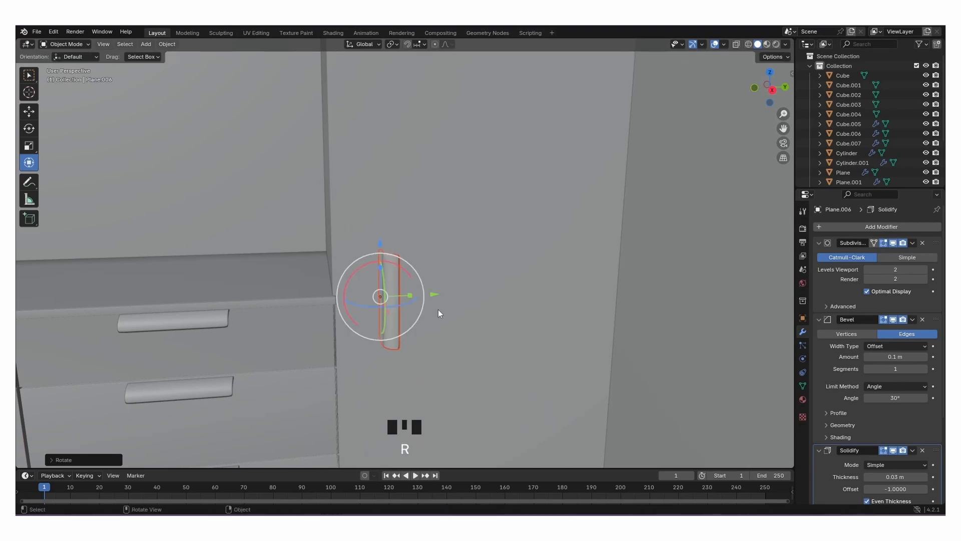
left_click_drag(434, 294, 384, 303)
left_click(271, 298)
Add a cylinder mesh, raise it above the floor and move it towards the back wall.
scroll(269, 295, "down", 8)
left_click(365, 354)
middle_click_drag(365, 354, 369, 334)
key("shift+a")
mouse_move(487, 256)
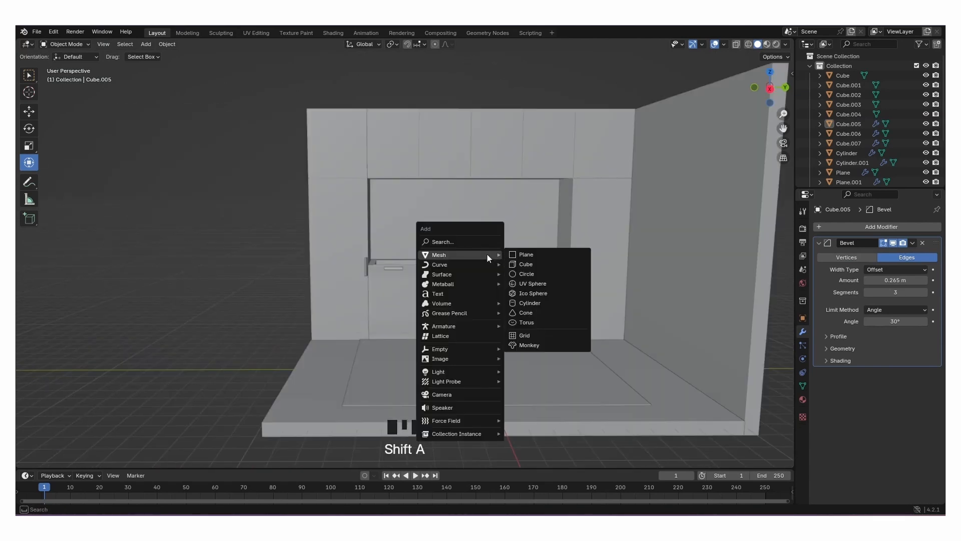
left_click(530, 303)
middle_click_drag(535, 306, 524, 325)
left_click_drag(524, 325, 530, 211)
left_click_drag(566, 281, 514, 268)
Bring the cylinder down to the sink area and scale it uniformly to a small faucet-post size.
scroll(509, 239, "up", 1)
middle_click_drag(509, 238, 480, 254, "shift")
scroll(425, 275, "up", 3)
middle_click_drag(425, 276, 490, 220, "shift")
left_click_drag(480, 169, 480, 239)
left_click_drag(536, 280, 286, 347)
key("s")
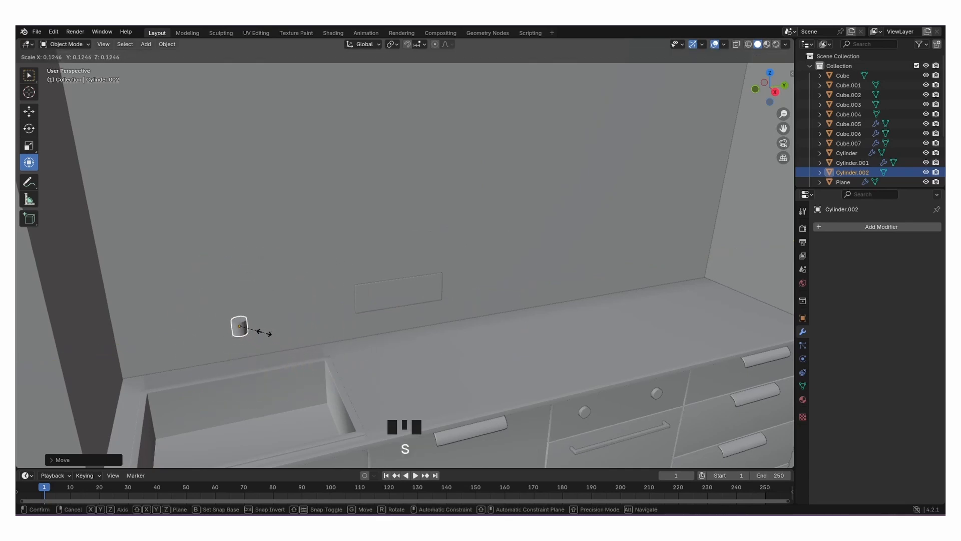
left_click(258, 332)
Position the small cylinder on the countertop behind the sink and stretch it vertically into a slim faucet post.
middle_click_drag(311, 302, 418, 256, "shift")
left_click_drag(364, 212, 365, 250)
middle_click_drag(406, 271, 380, 296)
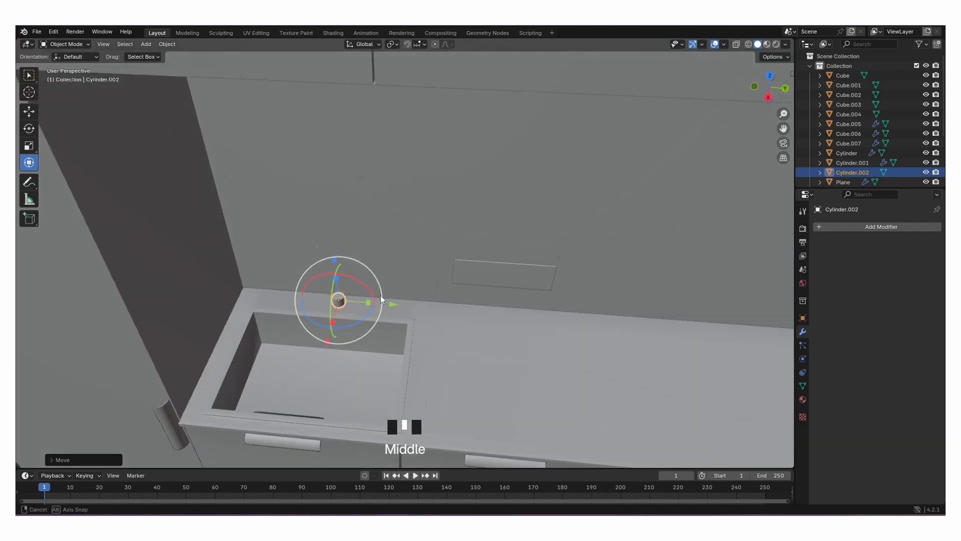
scroll(381, 299, "up", 3)
middle_click_drag(316, 296, 368, 276, "shift")
left_click_drag(369, 275, 319, 304)
middle_click_drag(319, 304, 365, 245)
left_click_drag(367, 245, 367, 172)
left_click(364, 174)
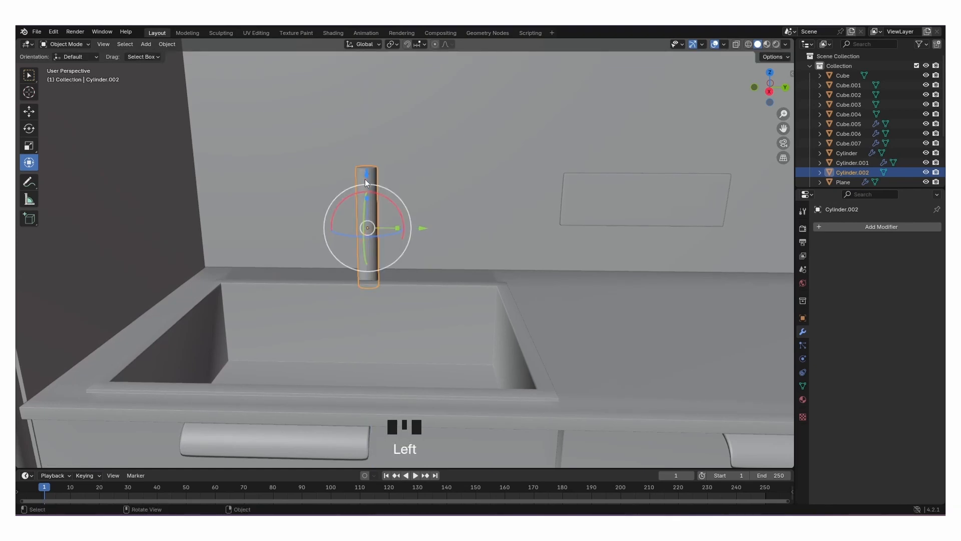
Extrude the faucet post's top face upward twice, first as a very thin band and again as a taller cap.
key("Tab")
scroll(381, 158, "down", 2)
scroll(380, 158, "up", 5)
middle_click_drag(380, 158, 384, 239, "shift")
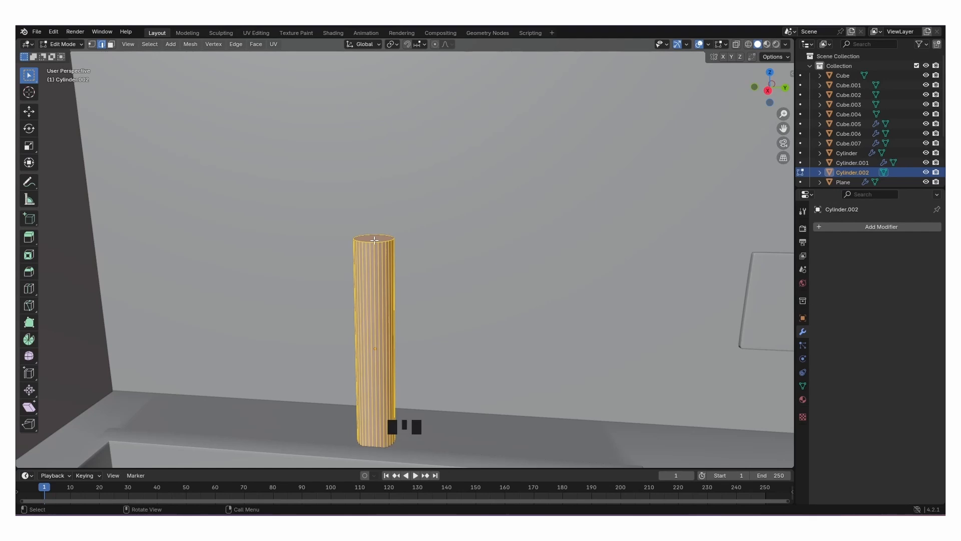
key("3")
left_click(387, 236)
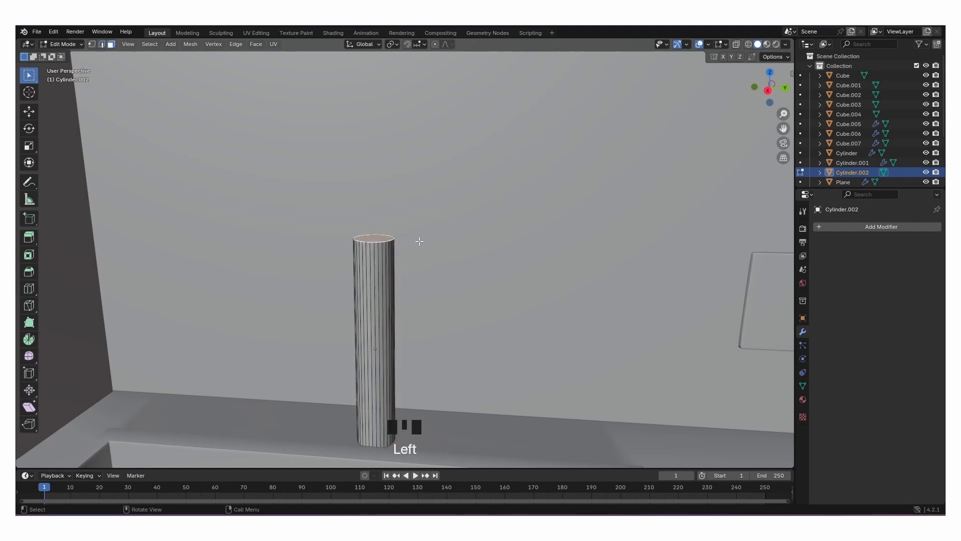
key("e")
left_click(470, 274)
key("e")
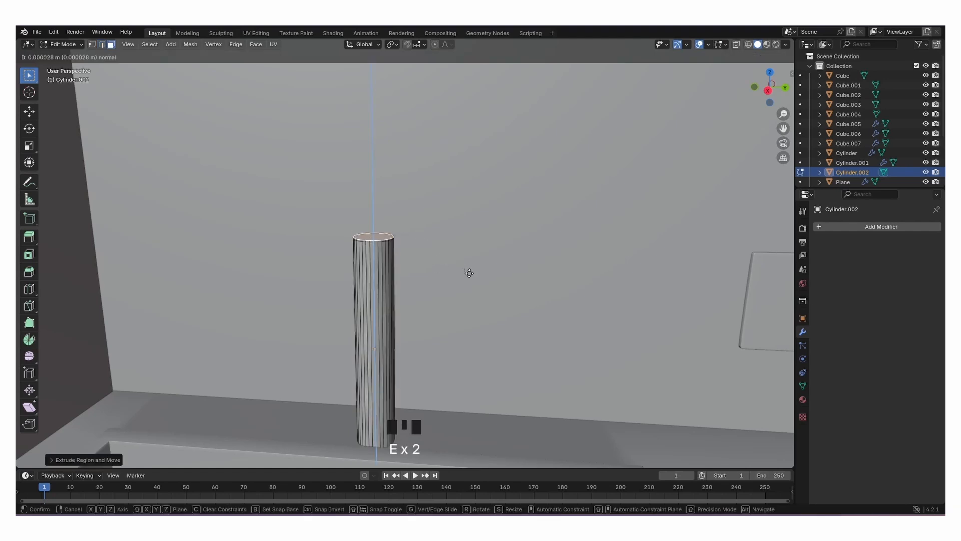
left_click(467, 249)
Select the thin face loop below the post's cap, extrude it in place and scale it inward to form a groove.
left_click(389, 242)
scroll(383, 247, "up", 3)
left_click(360, 227, "alt")
left_click(360, 227, "alt")
left_click(360, 227, "alt")
left_click(360, 227, "alt")
left_click(360, 227, "alt")
left_click(367, 226, "alt")
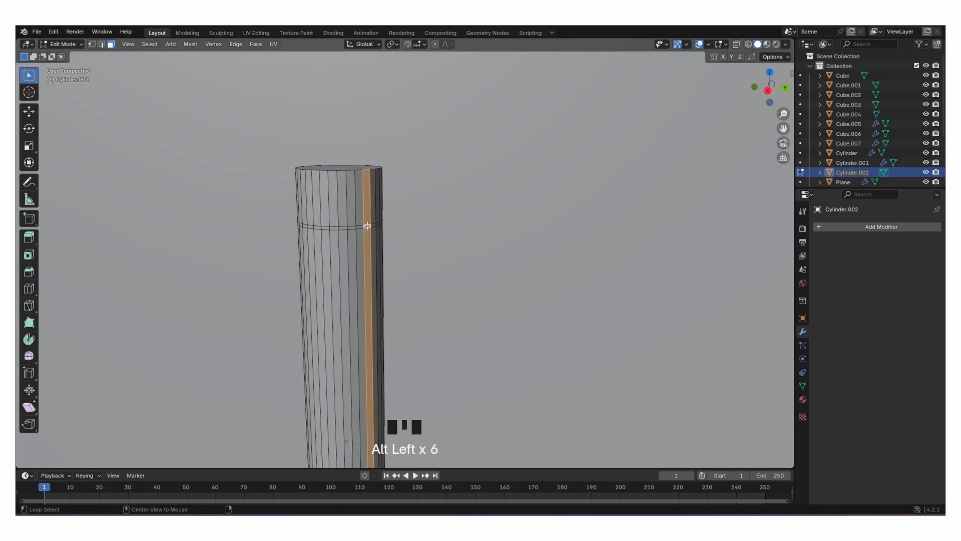
left_click(367, 225, "alt")
left_click(367, 225, "alt")
left_click(368, 225, "alt")
left_click(370, 226, "alt")
left_click(372, 226, "alt")
left_click(373, 226, "alt")
left_click(374, 224, "alt")
left_click(374, 224, "alt")
left_click(374, 223, "alt")
left_click(374, 224, "alt")
left_click(373, 226, "alt")
left_click(361, 226, "alt")
left_click(350, 228, "alt")
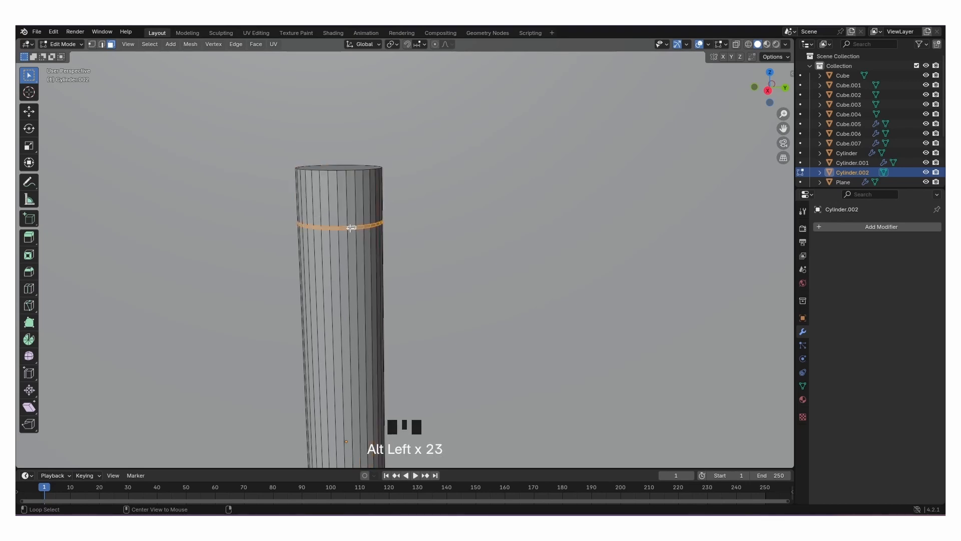
key("e")
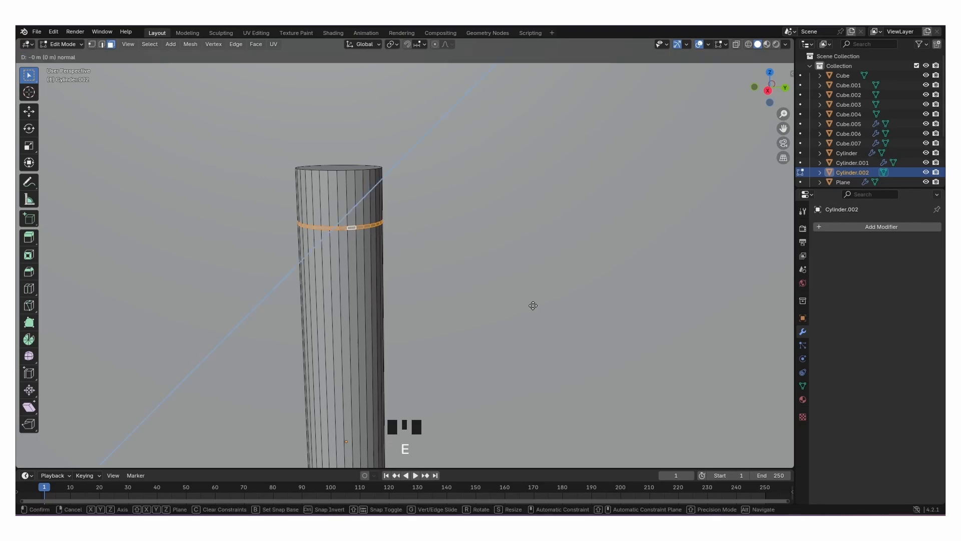
right_click(532, 304)
key("s")
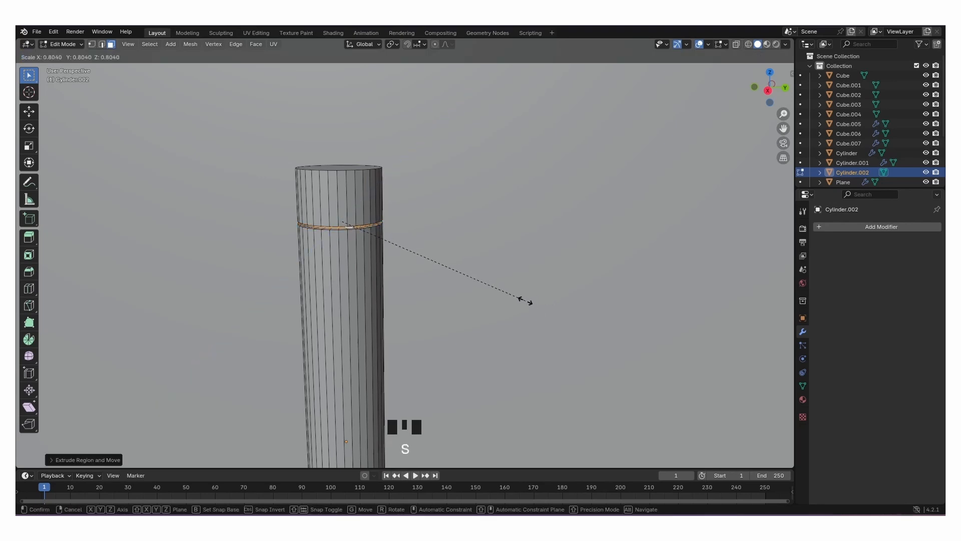
left_click(516, 300)
scroll(430, 251, "down", 6)
middle_click_drag(430, 250, 417, 278)
key("Tab")
scroll(401, 279, "up", 2)
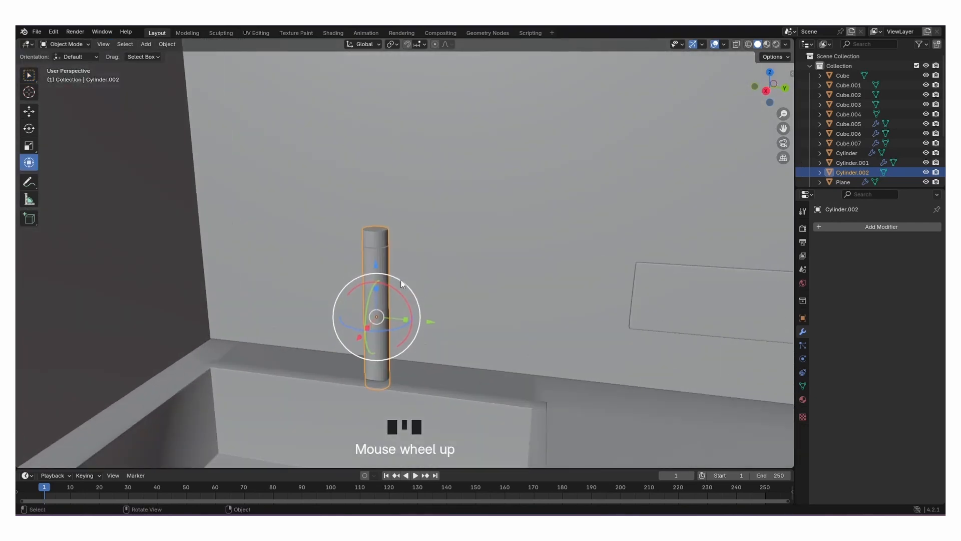
Add a Bevel modifier with 3 segments to the faucet post.
left_click(837, 228)
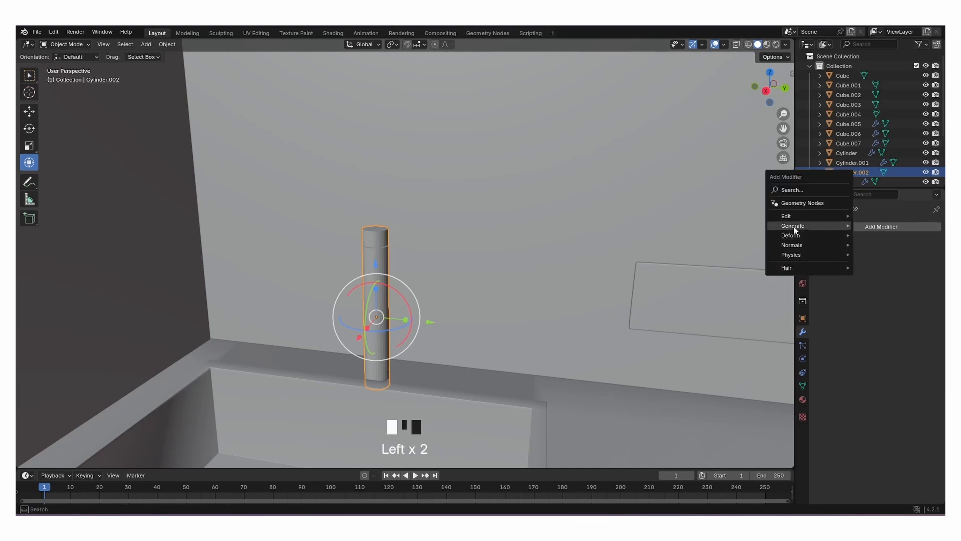
left_click(858, 227)
scroll(425, 277, "up", 3)
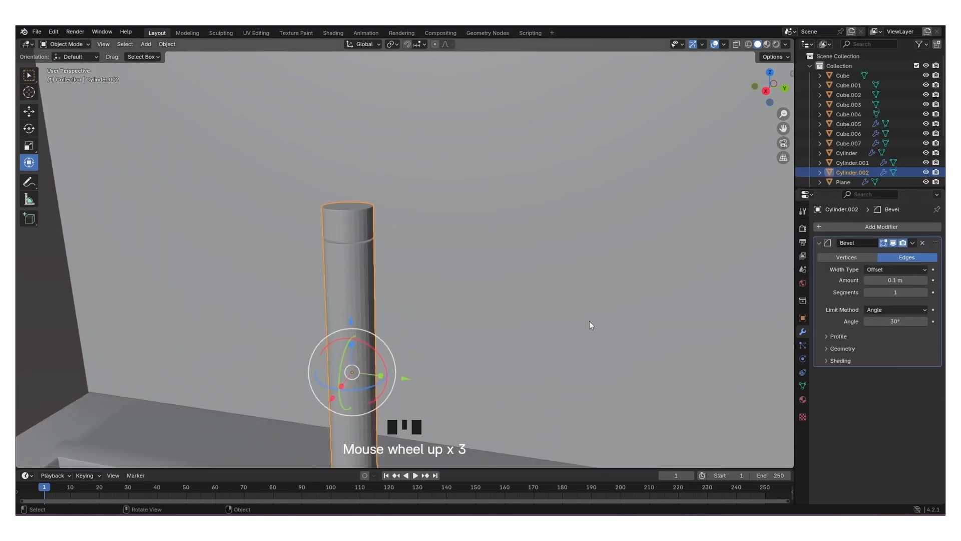
middle_click_drag(522, 312, 572, 273, "shift")
left_click(924, 293)
left_click(925, 293)
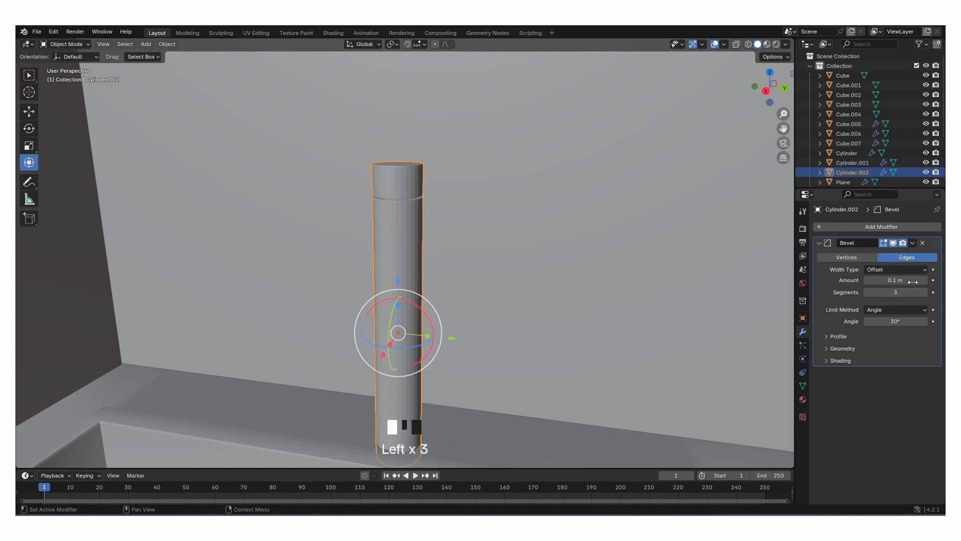
Add a Subdivision Surface modifier to the faucet post and shade it smooth.
left_click(833, 227)
mouse_move(810, 226)
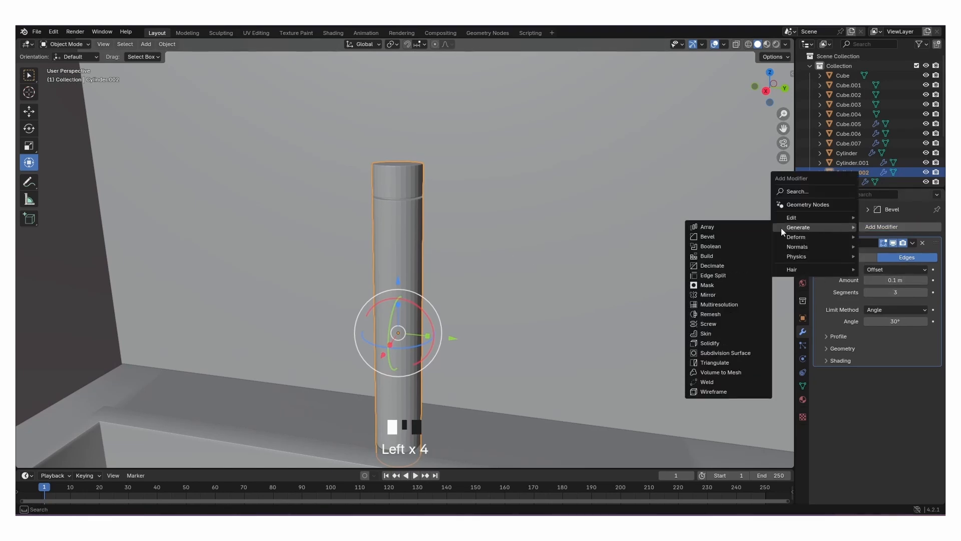
left_click(727, 351)
right_click_drag(390, 256, 386, 247)
middle_click_drag(438, 247, 489, 250)
scroll(476, 247, "down", 4)
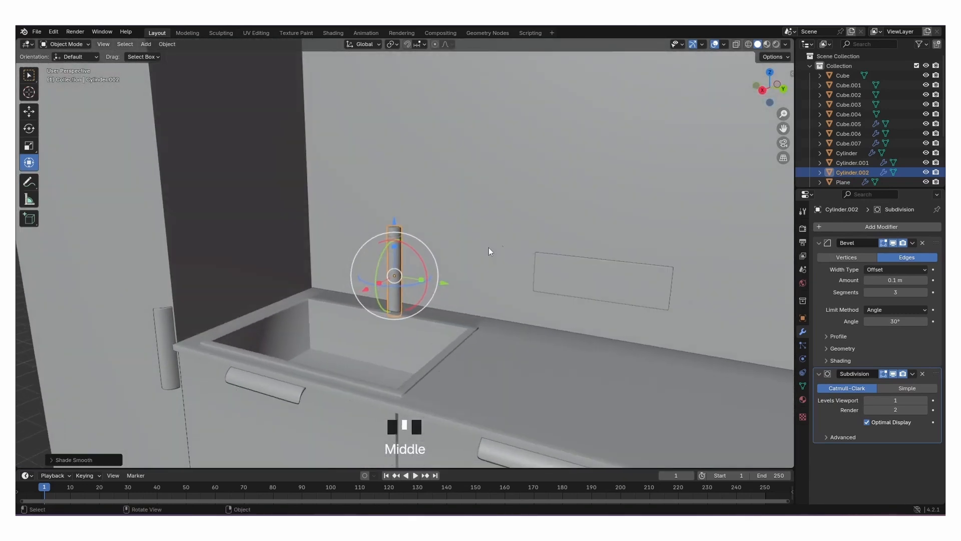
scroll(493, 253, "down", 5)
Add another cylinder mesh, raise it to the height of the wall cabinets and scale it down.
key("shift+a")
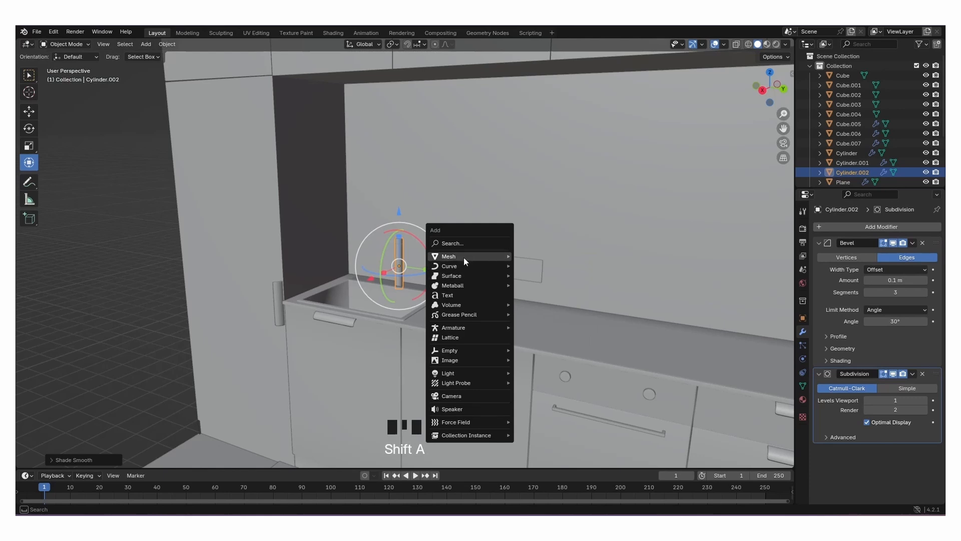
mouse_move(464, 257)
left_click(539, 305)
scroll(476, 305, "down", 7)
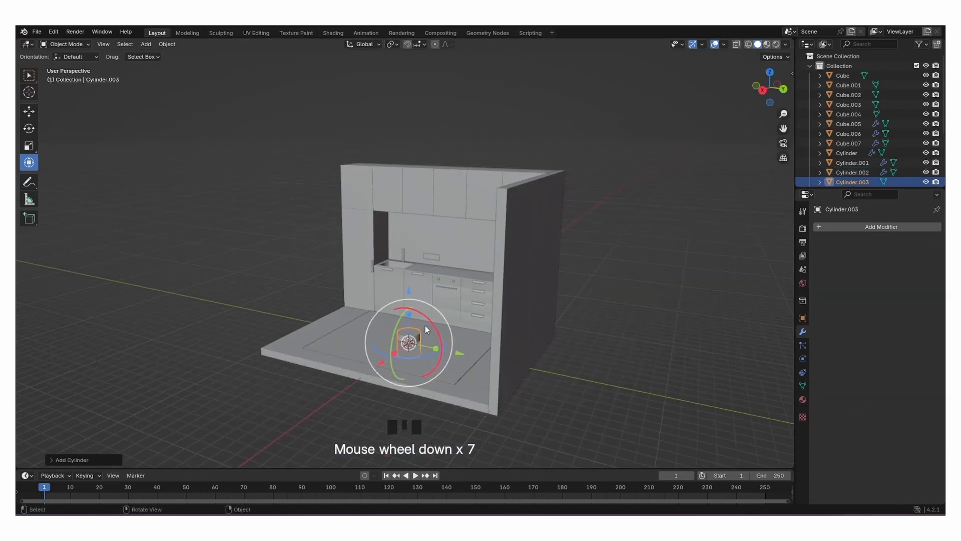
left_click_drag(408, 296, 526, 228)
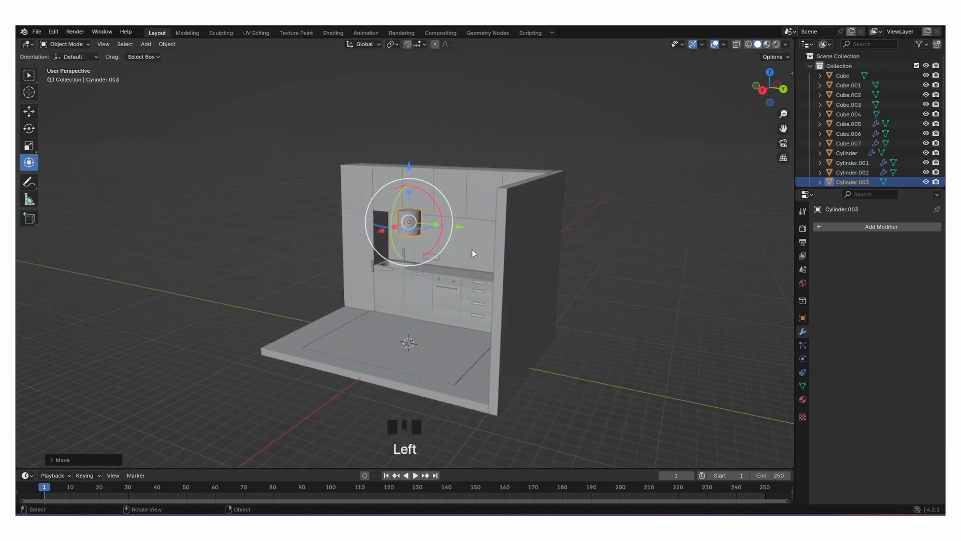
key("s")
left_click(425, 233)
scroll(417, 221, "up", 10)
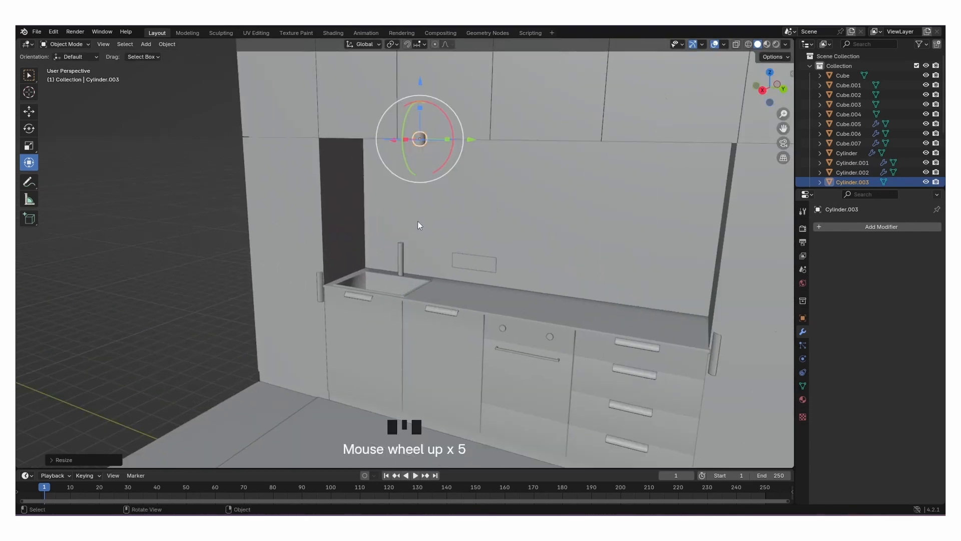
Lower the new cylinder to the faucet's height and scale it down further, thinner than the post.
scroll(477, 224, "down", 6)
middle_click_drag(477, 198, 448, 215, "shift")
left_click_drag(421, 142, 424, 263)
scroll(455, 301, "up", 3)
middle_click_drag(461, 321, 509, 265, "shift")
key("s")
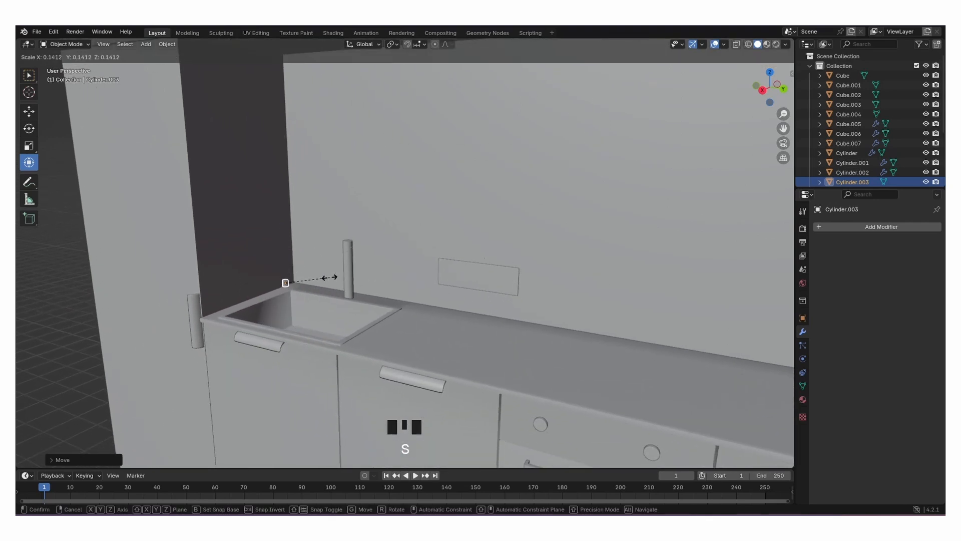
left_click(317, 271)
Move the tiny cylinder back along the X axis towards the kitchen's rear wall.
left_click_drag(242, 290, 321, 260)
scroll(313, 250, "up", 4)
scroll(334, 253, "down", 3)
middle_click_drag(335, 254, 429, 281, "shift")
scroll(473, 278, "down", 3)
left_click_drag(717, 269, 608, 241)
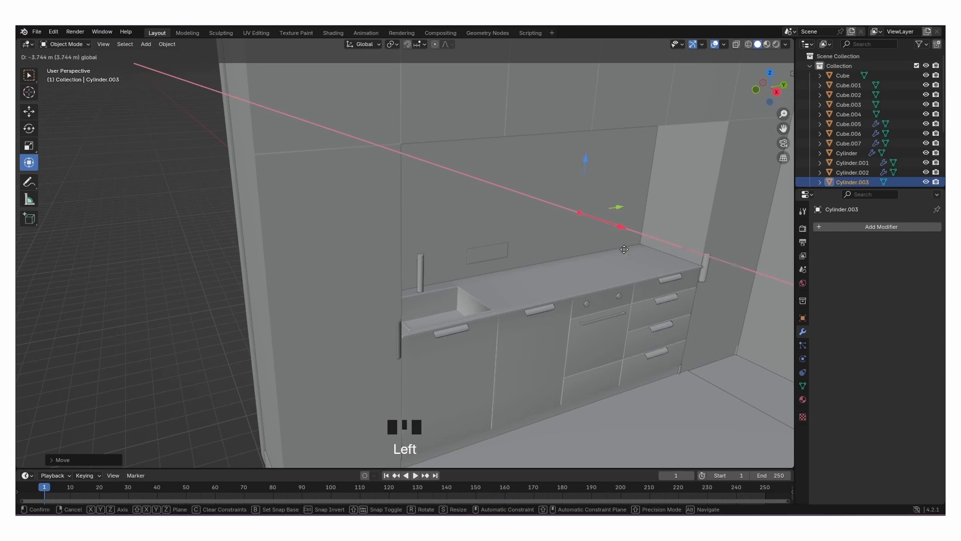
left_click(692, 294)
Adjust the tiny cylinder's depth near the rear wall and stretch it vertically into a thin rod.
middle_click_drag(691, 278, 498, 270, "shift")
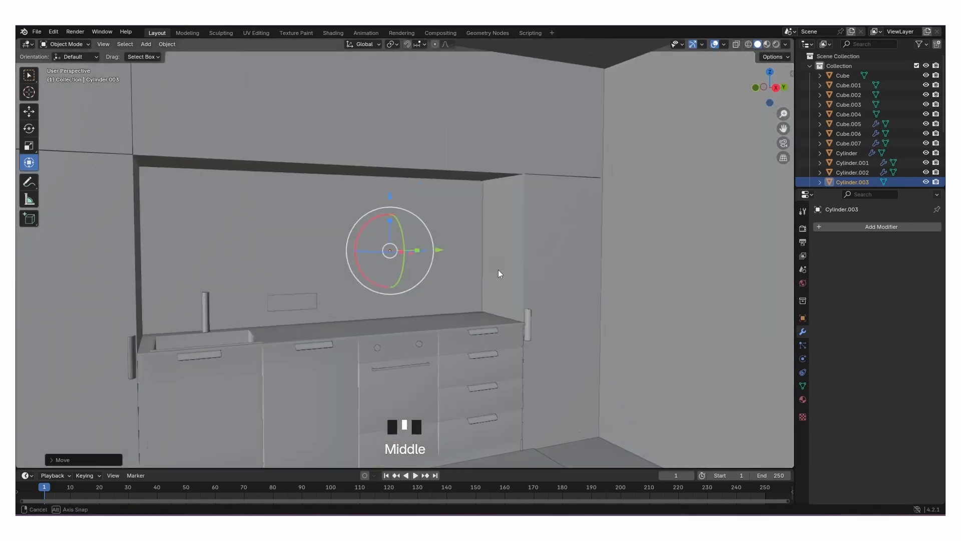
scroll(368, 265, "up", 6)
middle_click_drag(349, 275, 476, 216, "shift")
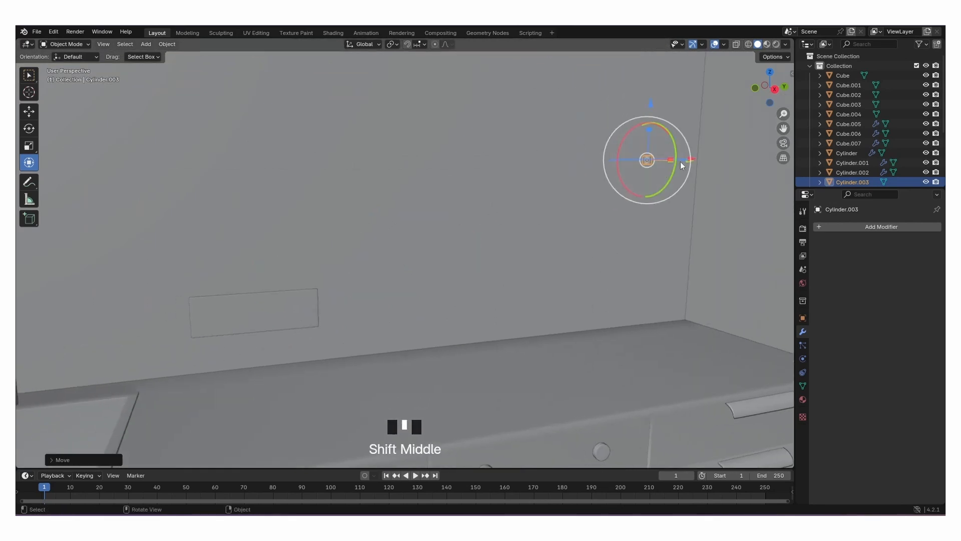
left_click_drag(680, 161, 676, 164)
left_click_drag(280, 221, 280, 221)
middle_click_drag(280, 222, 514, 184, "shift")
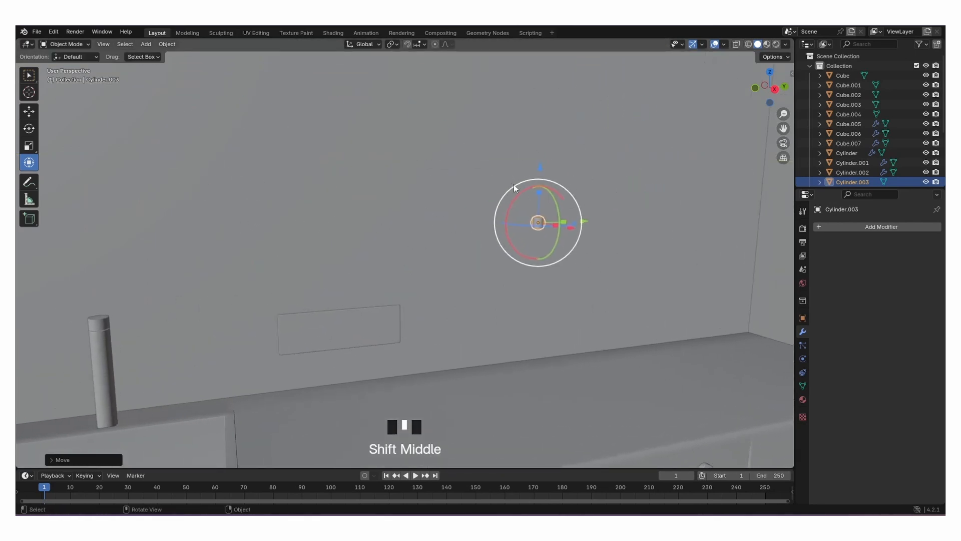
left_click_drag(540, 191, 581, 402)
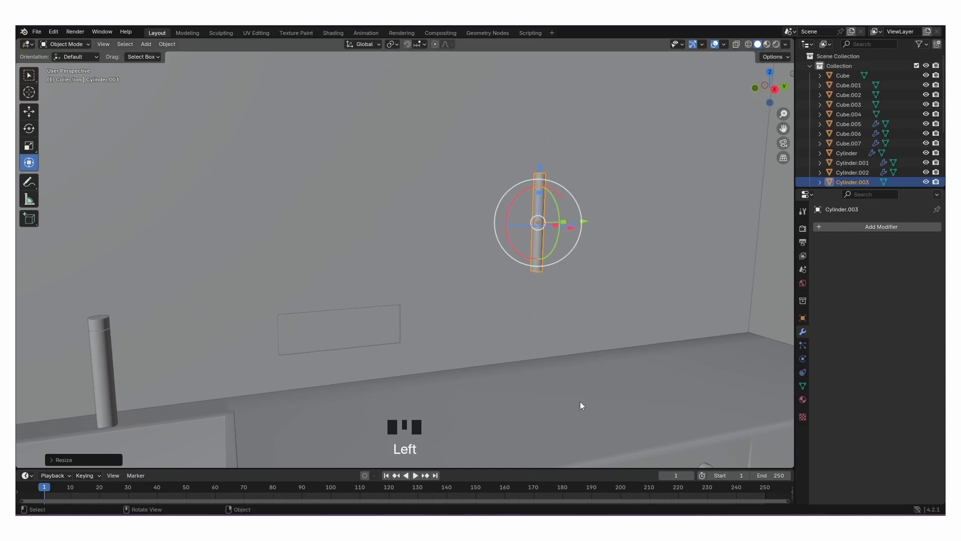
Move the thin rod across the countertop until it stands next to the faucet post at the sink.
left_click_drag(581, 233, 175, 335)
scroll(319, 324, "down", 3)
middle_click_drag(318, 324, 476, 326, "shift")
left_click_drag(453, 315, 336, 340)
middle_click_drag(431, 326, 330, 363)
scroll(320, 358, "down", 2)
left_click_drag(149, 317, 255, 289)
left_click(335, 166)
scroll(353, 287, "up", 9)
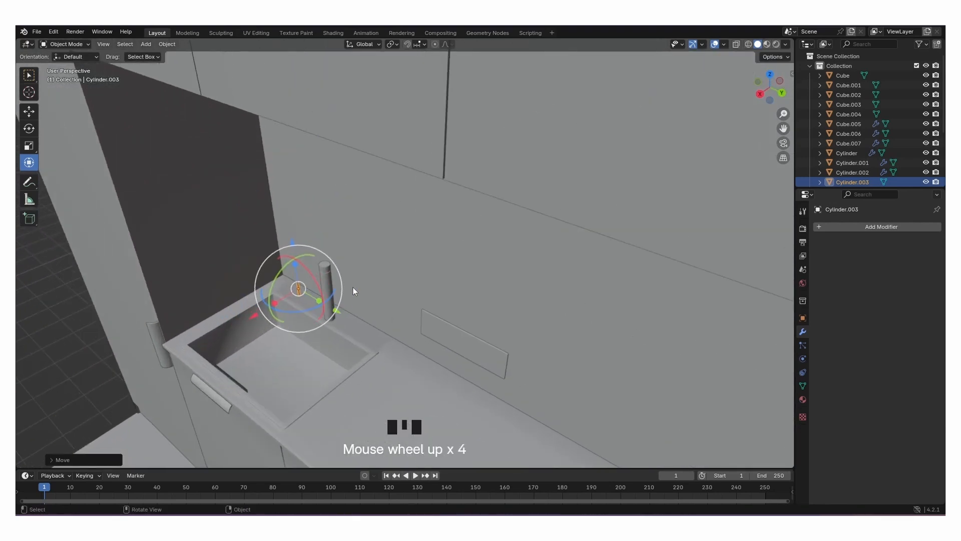
Rotate the rod about the Y axis to nearly horizontal and move it back to the upper part of the post.
middle_click_drag(331, 314, 354, 268, "shift")
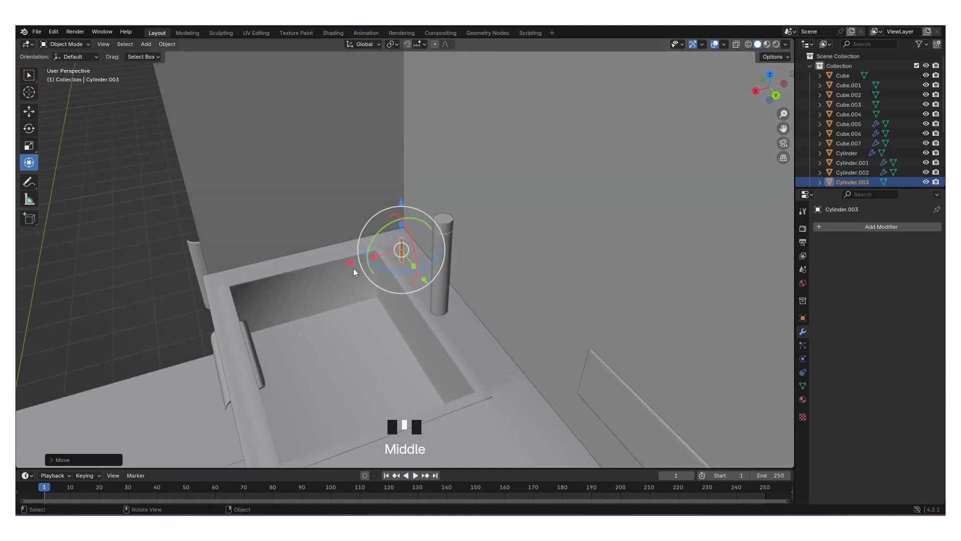
key("r")
key("y")
left_click(426, 289)
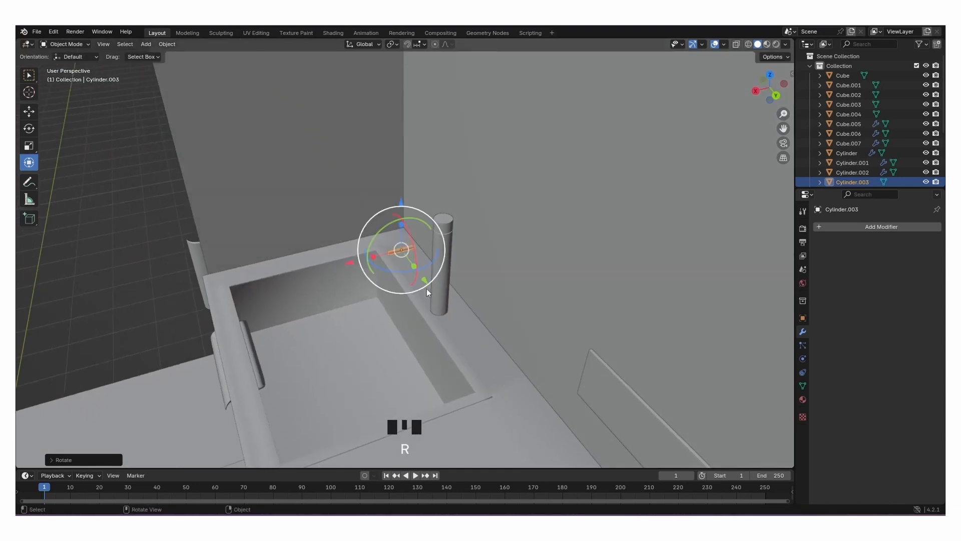
left_click_drag(356, 258, 388, 243)
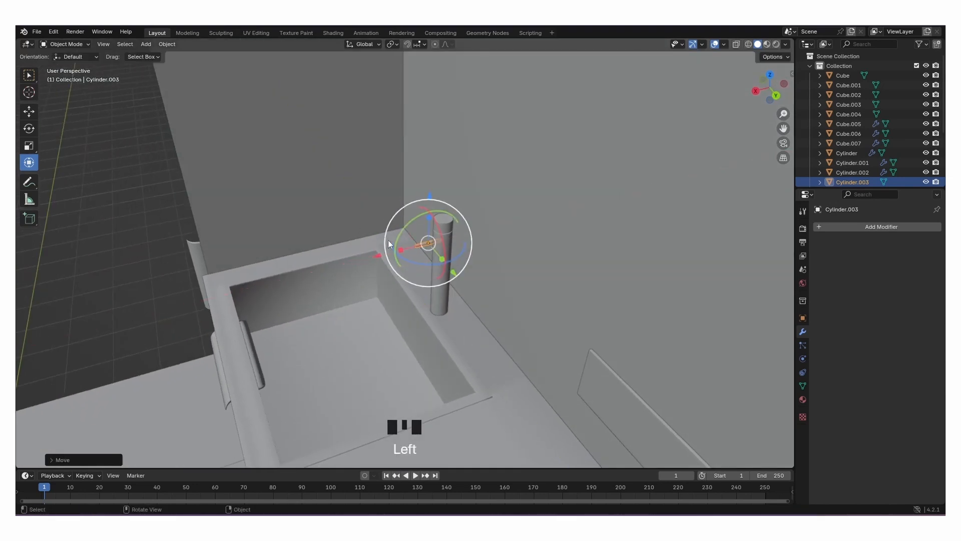
left_click_drag(427, 193, 443, 233)
Line the thin rod up with the faucet post along the Y axis and reposition it along X in front of the post.
scroll(445, 235, "up", 3)
middle_click_drag(445, 236, 472, 269)
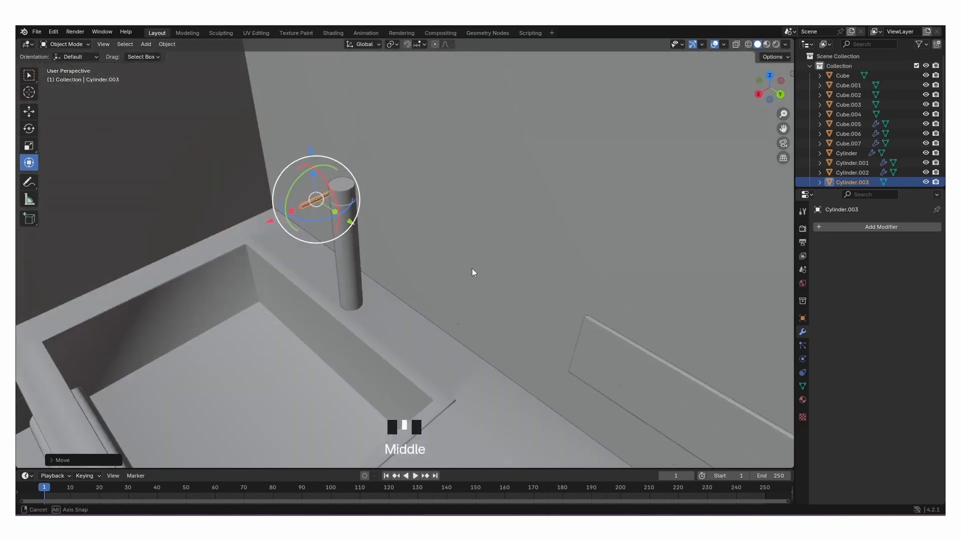
scroll(451, 281, "down", 4)
scroll(291, 319, "down", 6)
scroll(369, 300, "up", 4)
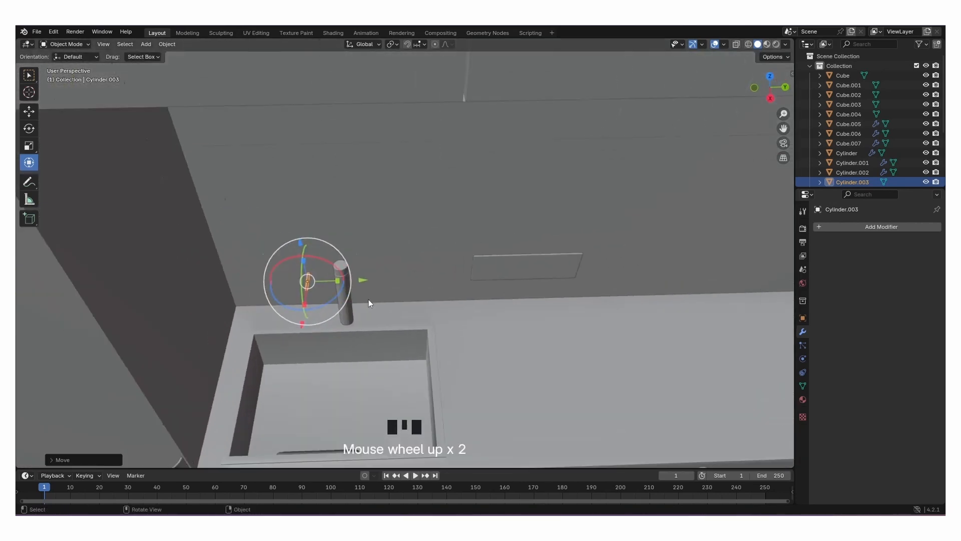
left_click_drag(335, 290, 330, 290)
middle_click_drag(395, 286, 362, 251, "shift")
left_click_drag(363, 251, 359, 216)
left_click_drag(402, 270, 410, 268)
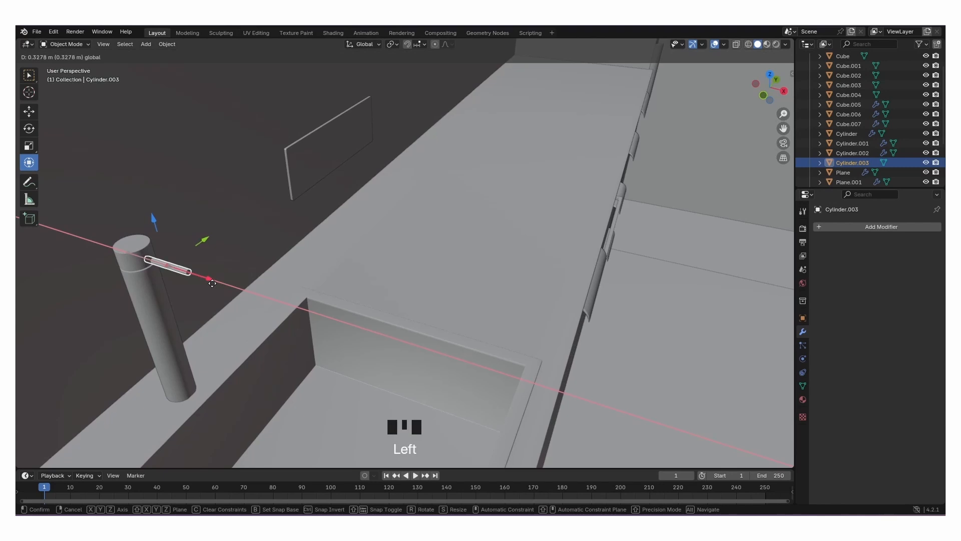
left_click_drag(212, 284, 303, 272)
Fine-tune the rod's height and sideways position so it sits centred on the front of the post's upper part.
left_click(336, 275)
mouse_move(336, 274)
middle_mouse_down()
mouse_move(244, 253)
mouse_move(323, 283)
middle_mouse_up()
left_click(323, 283)
left_click_drag(325, 270, 324, 228)
middle_click_drag(364, 257, 381, 280)
left_click(385, 292)
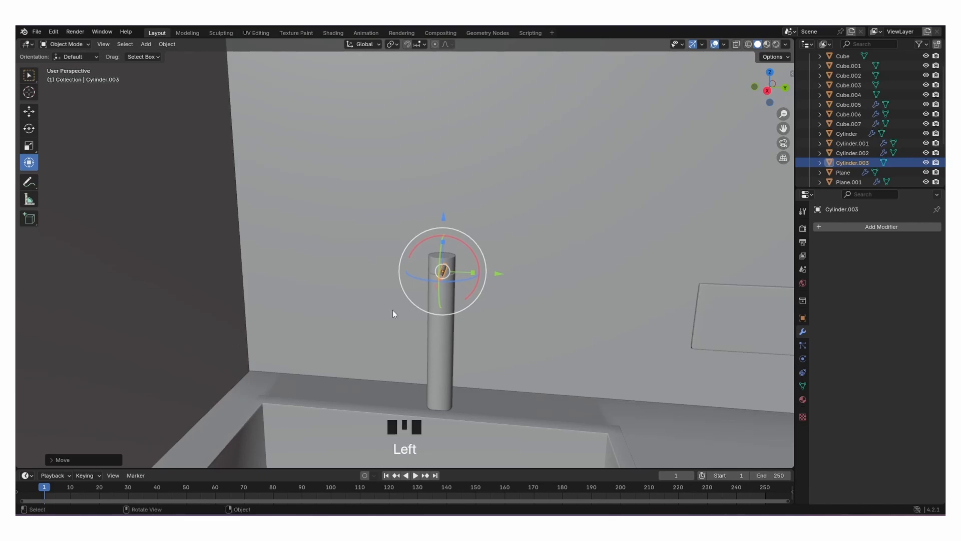
left_click(393, 311)
left_click(443, 270)
left_click_drag(482, 271, 492, 275)
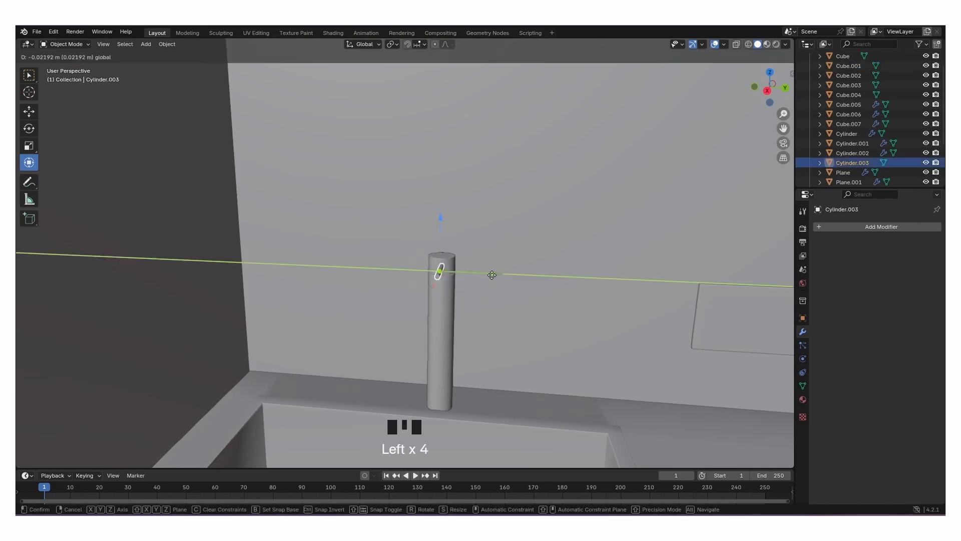
left_click(492, 275)
mouse_move(524, 299)
middle_mouse_down()
mouse_move(537, 276)
mouse_move(535, 292)
middle_mouse_up()
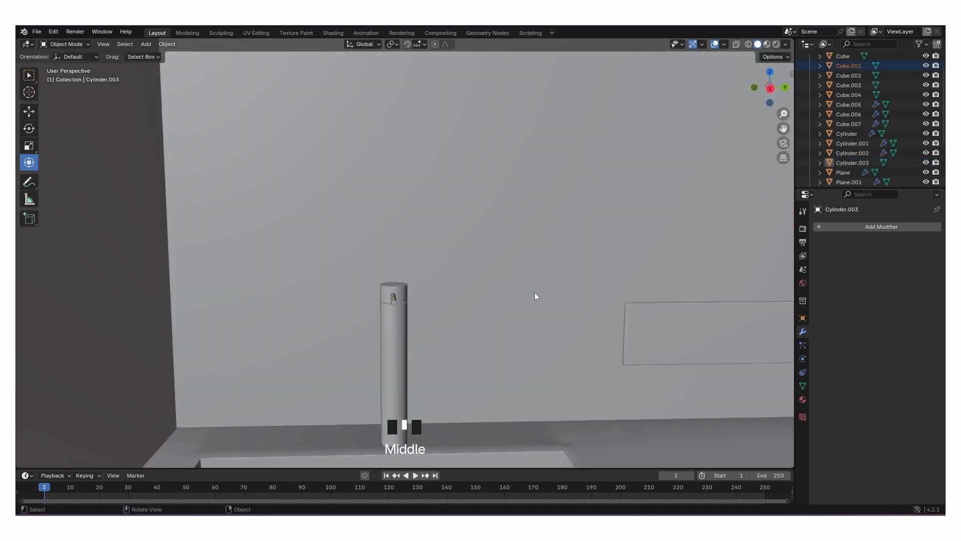
Shade the thin rod smooth and give it a Bevel modifier with 3 segments plus a Subdivision Surface modifier.
left_click(851, 227)
mouse_move(850, 228)
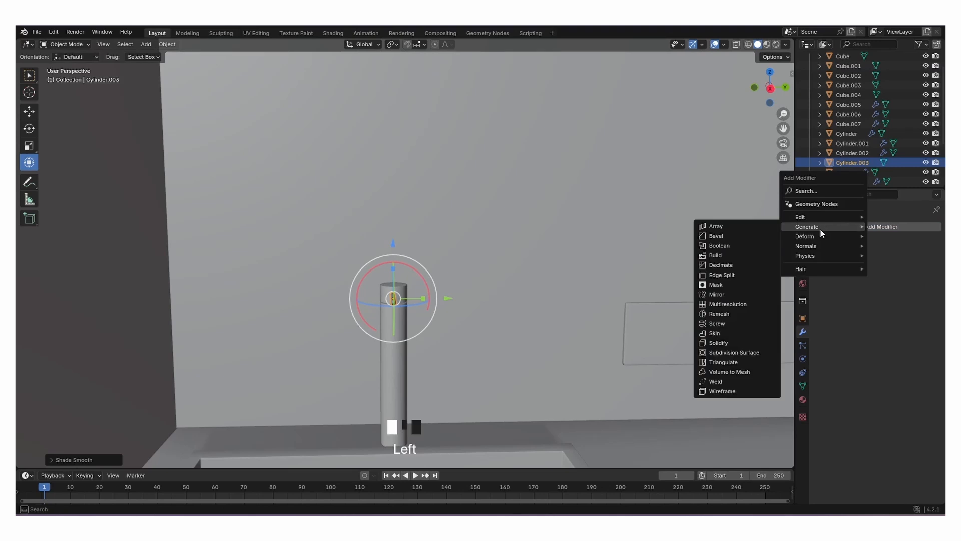
left_click(725, 237)
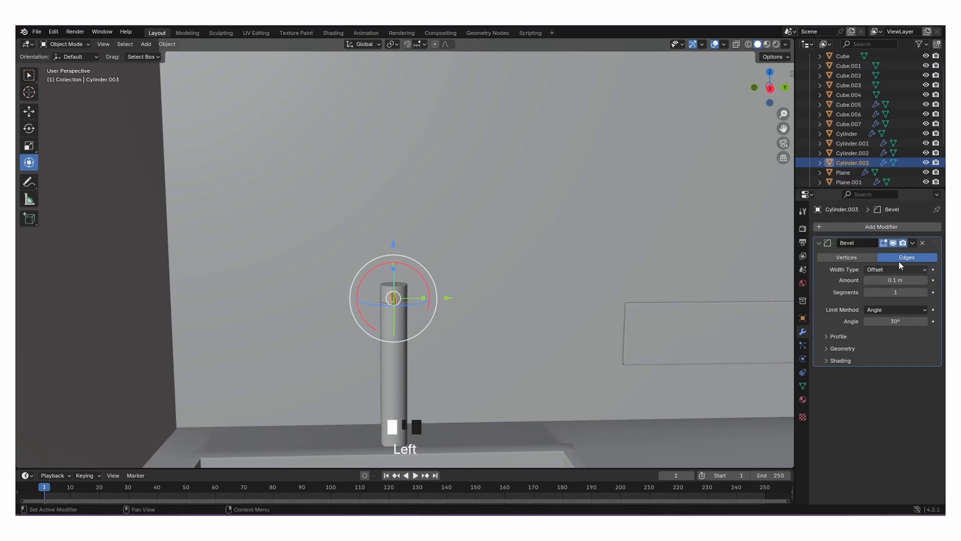
left_click(857, 226)
mouse_move(809, 228)
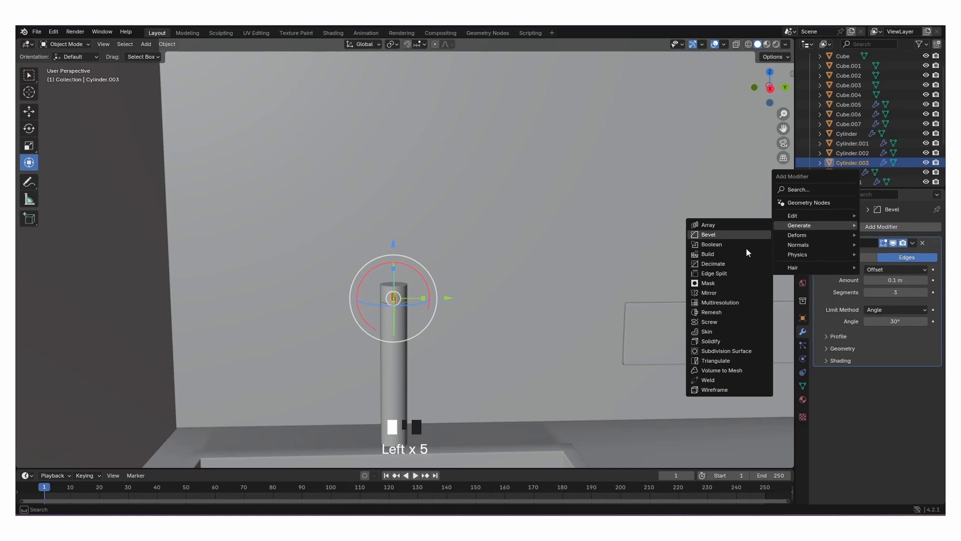
left_click(734, 351)
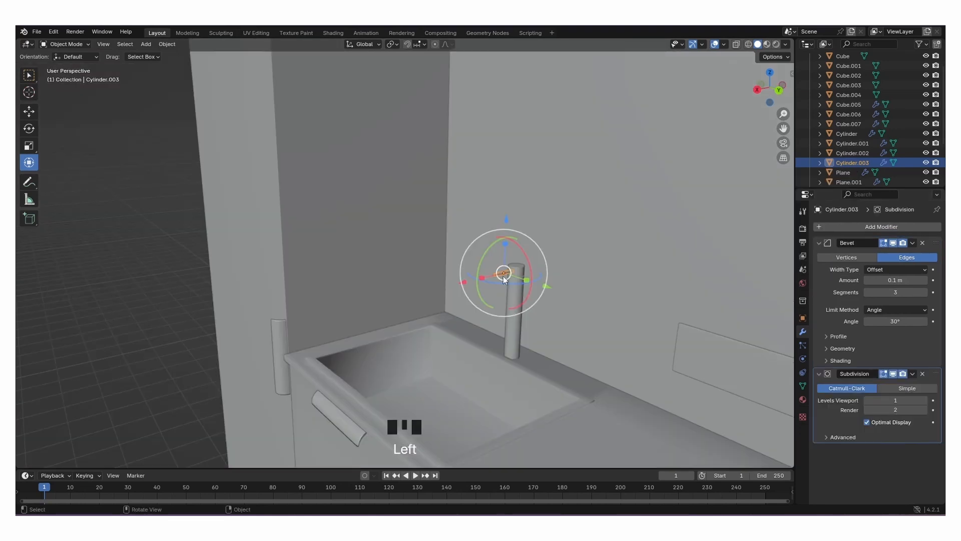
Paste a copy of the rod, move it clear of the post, and form a thick spout by scaling about 2.7 times, shortening it, and scaling about 1.54 times.
key("ctrl+v")
left_click_drag(485, 280, 538, 329)
key("s")
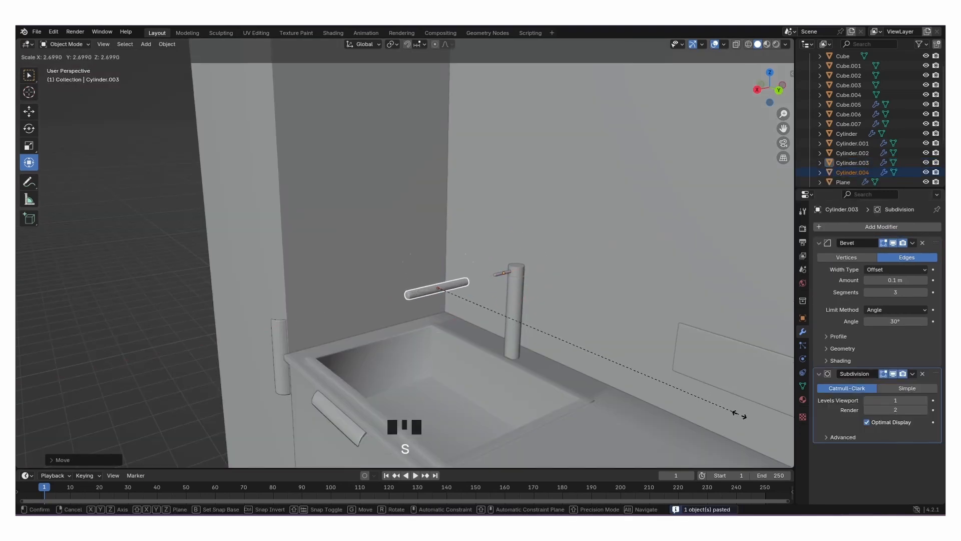
left_click(738, 414)
left_click_drag(414, 296, 425, 292)
key("s")
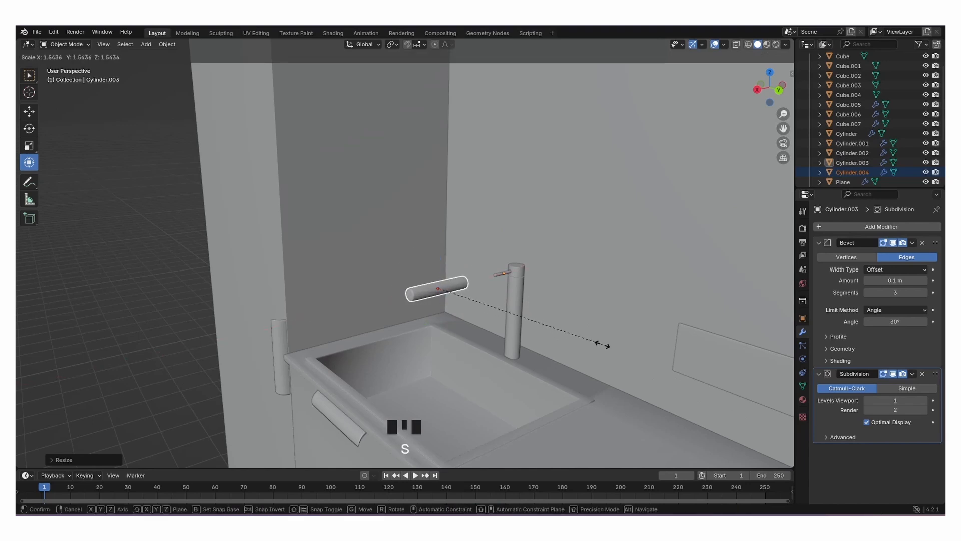
left_click(602, 343)
Tilt the thick spout rod upward and move it against the front of the faucet post below the small handle.
left_click_drag(428, 256, 446, 248)
left_click_drag(395, 303, 448, 299)
left_click_drag(491, 232, 492, 222)
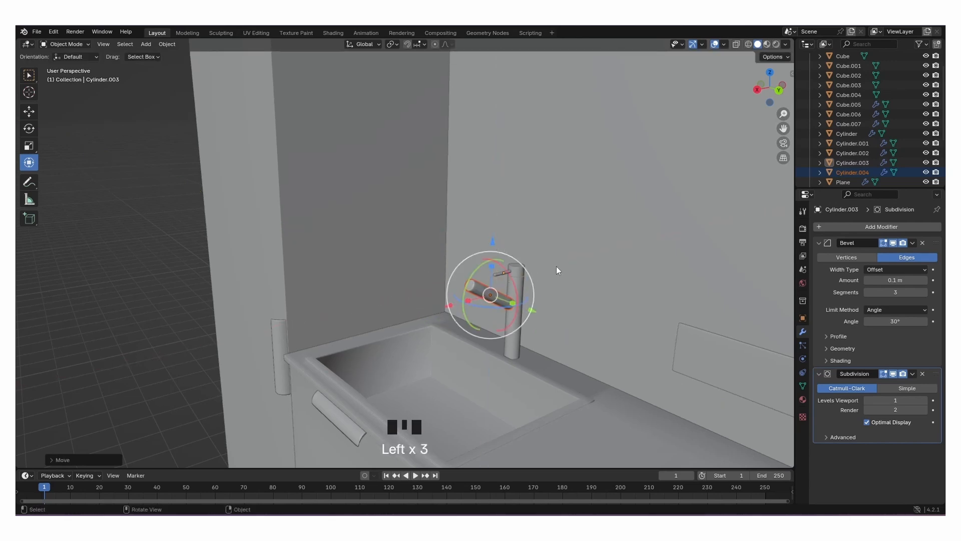
Rescale the spout and refine its tilt and position so its lower end is embedded in the faucet post.
scroll(557, 265, "up", 3)
middle_click_drag(588, 308, 448, 289, "shift")
key("s")
left_click(522, 319)
left_click_drag(409, 314, 469, 316)
middle_click_drag(464, 302, 430, 317)
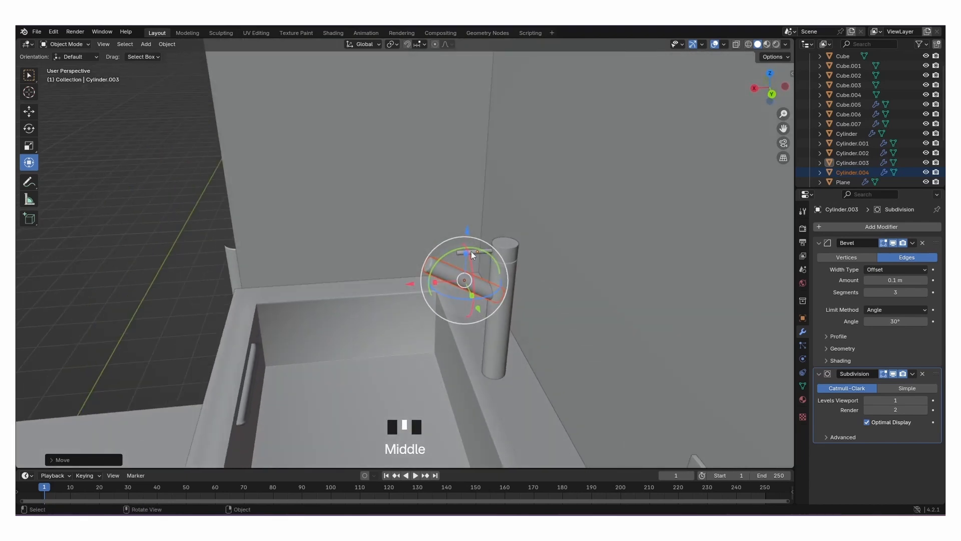
left_click_drag(450, 251, 405, 286)
left_click_drag(444, 256, 476, 293)
left_click_drag(409, 287, 399, 284)
left_click(315, 313)
middle_click_drag(314, 313, 390, 301)
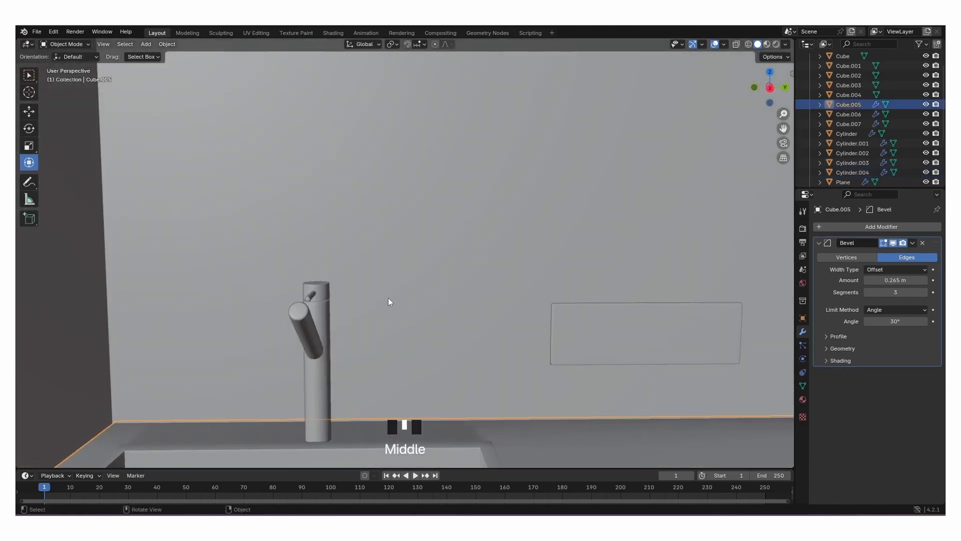
Inset the round end face of the spout twice in Edit Mode and return to Object Mode.
scroll(266, 368, "up", 3)
left_click(245, 363)
right_click(244, 363)
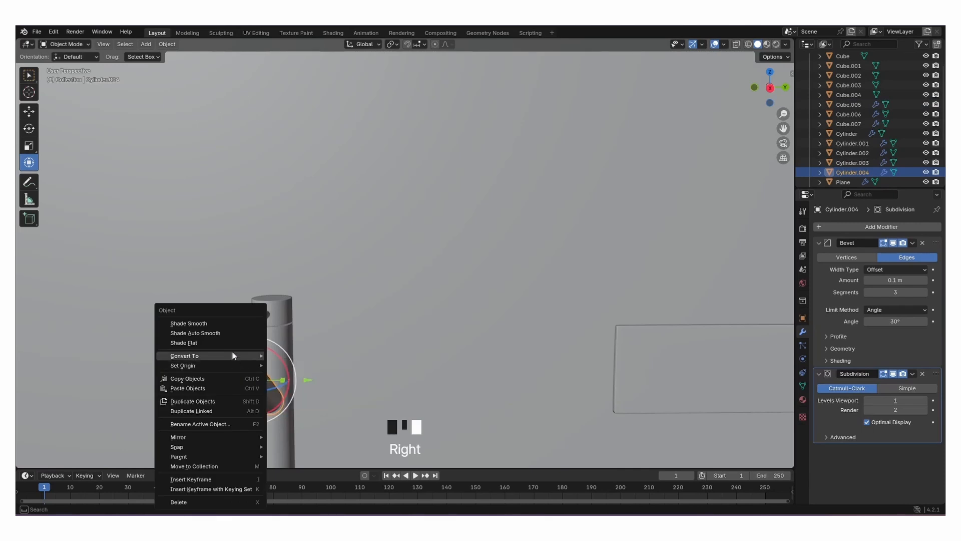
key("Tab")
left_click(227, 349)
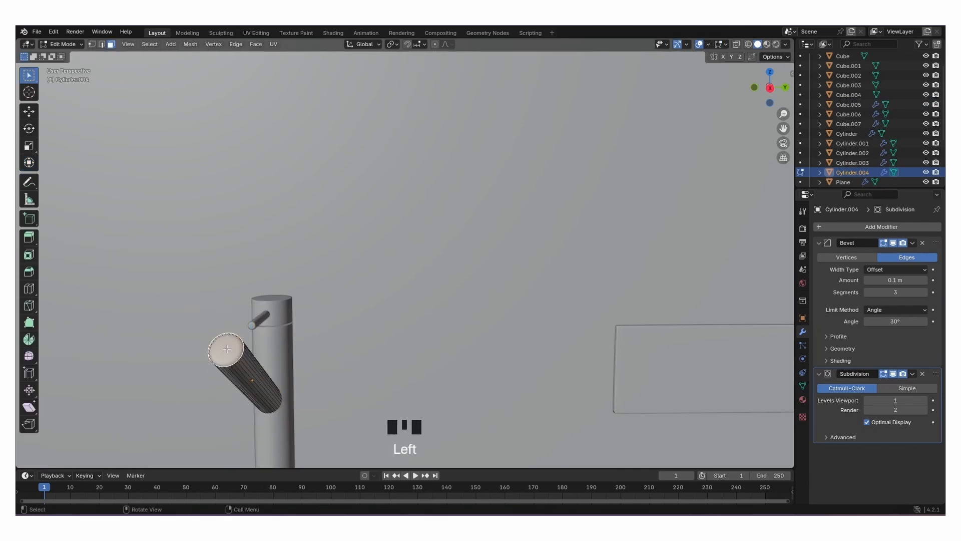
key("i")
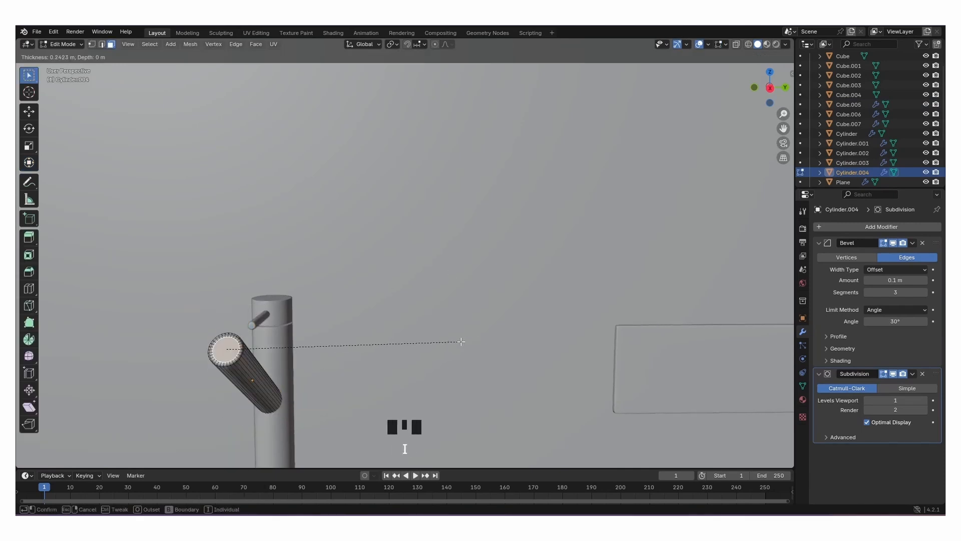
left_click(457, 340)
key("i")
left_click(444, 341)
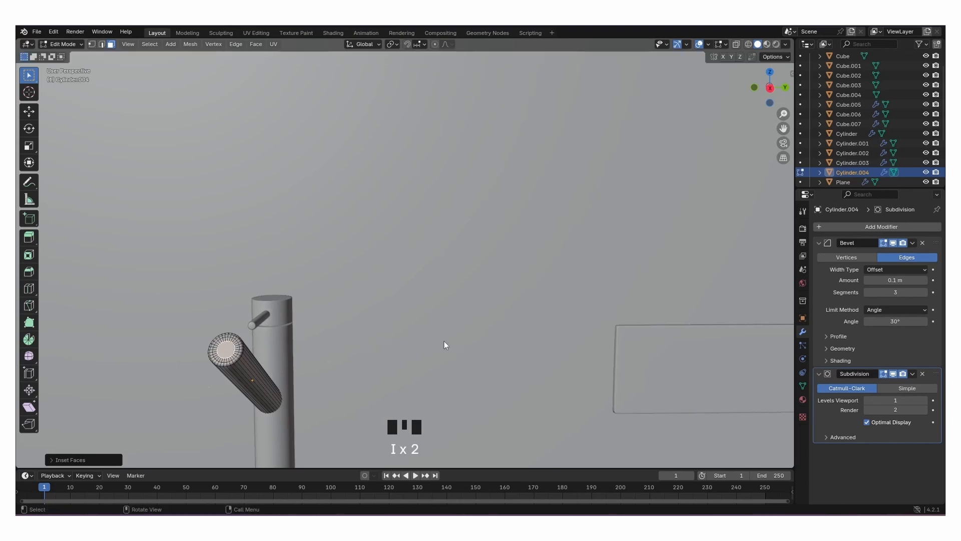
key("Tab")
Paste another copy of the small faucet handle, move it beside the spout, enlarge it and shorten it into a stub.
left_click(419, 332)
scroll(395, 327, "down", 10)
scroll(370, 313, "up", 9)
mouse_move(361, 308)
middle_mouse_down("shift")
mouse_move(414, 266)
mouse_move(344, 302)
mouse_move(359, 299)
middle_mouse_up("shift")
left_click(467, 191)
key("ctrl+v")
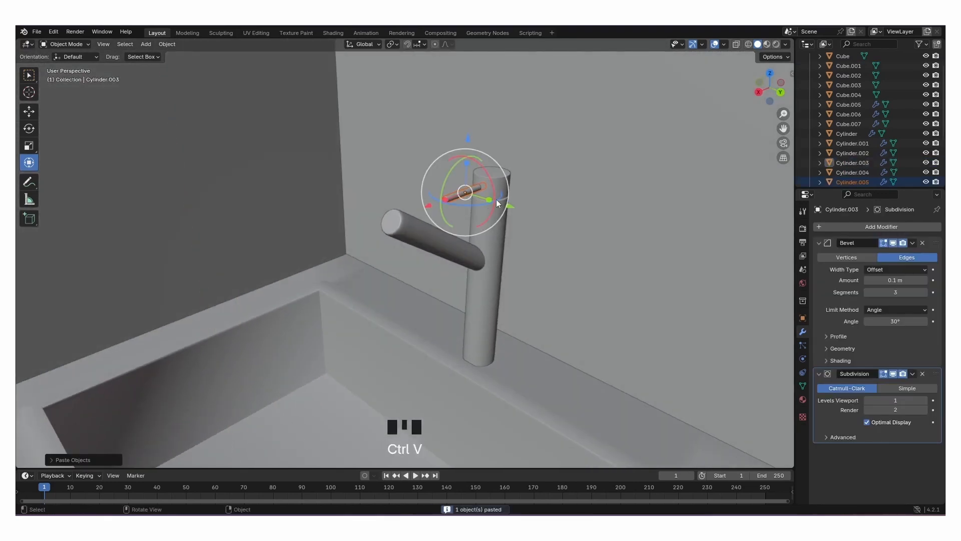
left_click_drag(420, 205, 331, 280)
key("s")
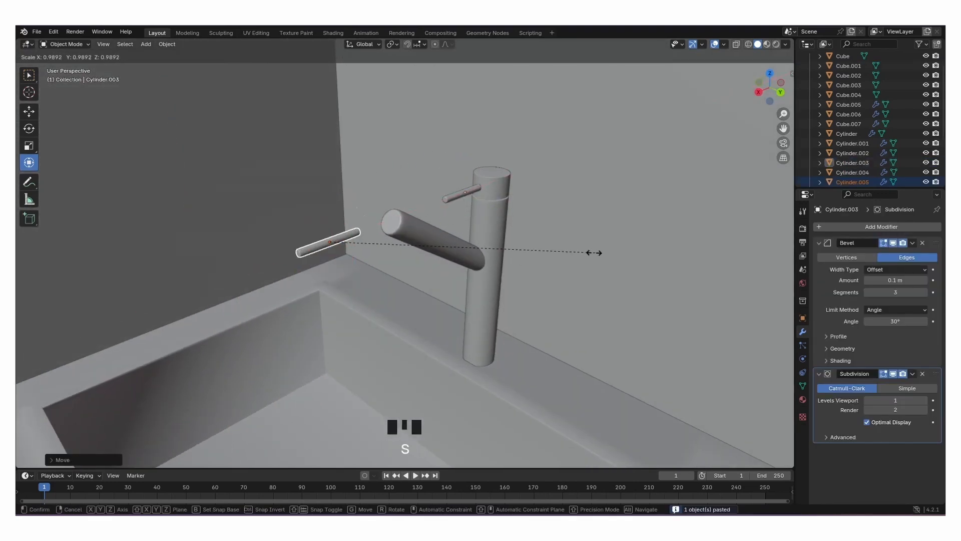
left_click(124, 279)
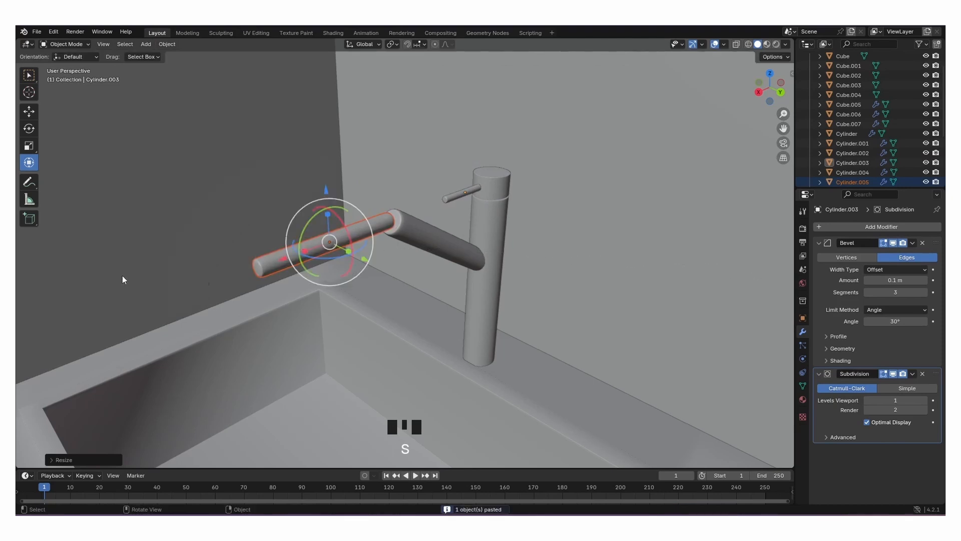
left_click_drag(311, 247, 330, 240)
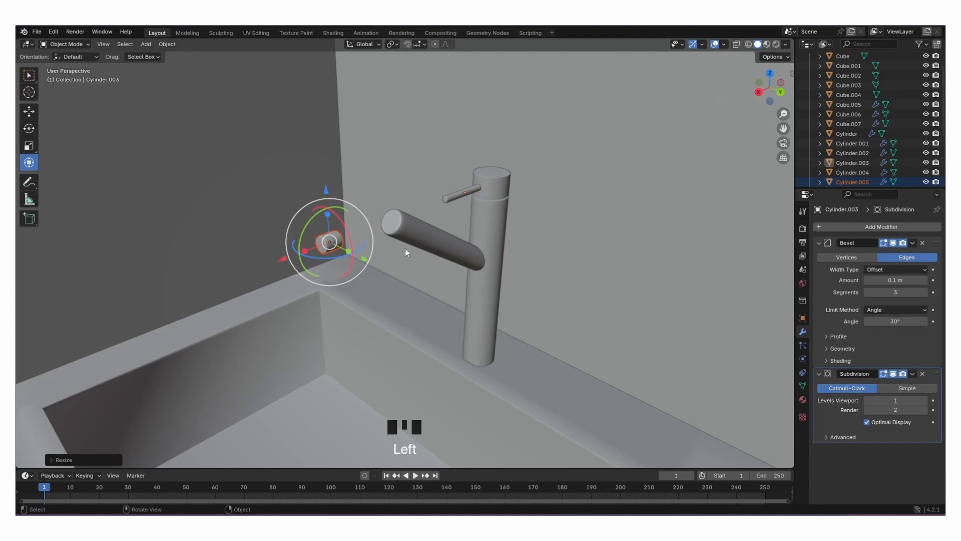
Rotate the stub 90 degrees about the Y axis and place it under the spout's tip as a nozzle.
type("ry90")
key("Return")
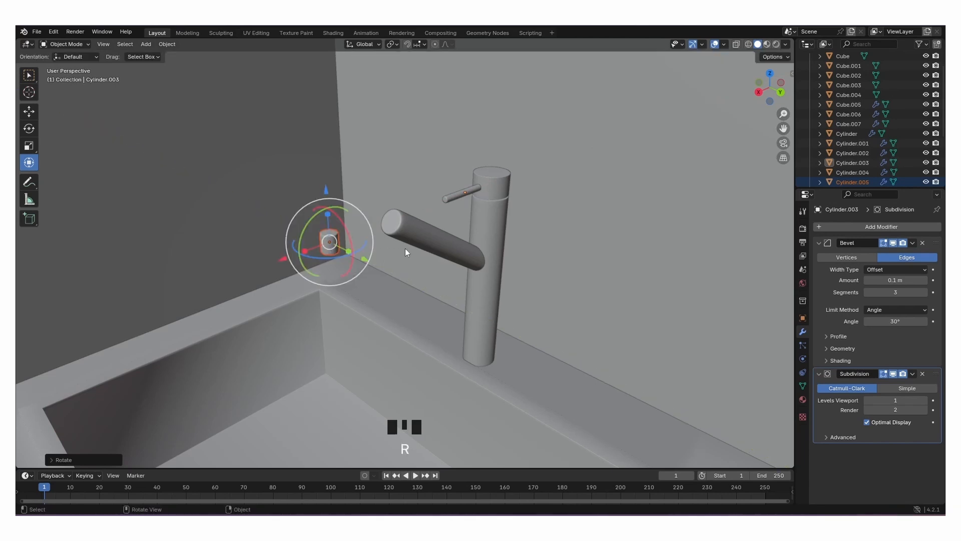
left_click_drag(284, 258, 352, 248)
left_click_drag(390, 167, 390, 182)
left_click_drag(349, 254, 354, 252)
left_click_drag(399, 182, 399, 188)
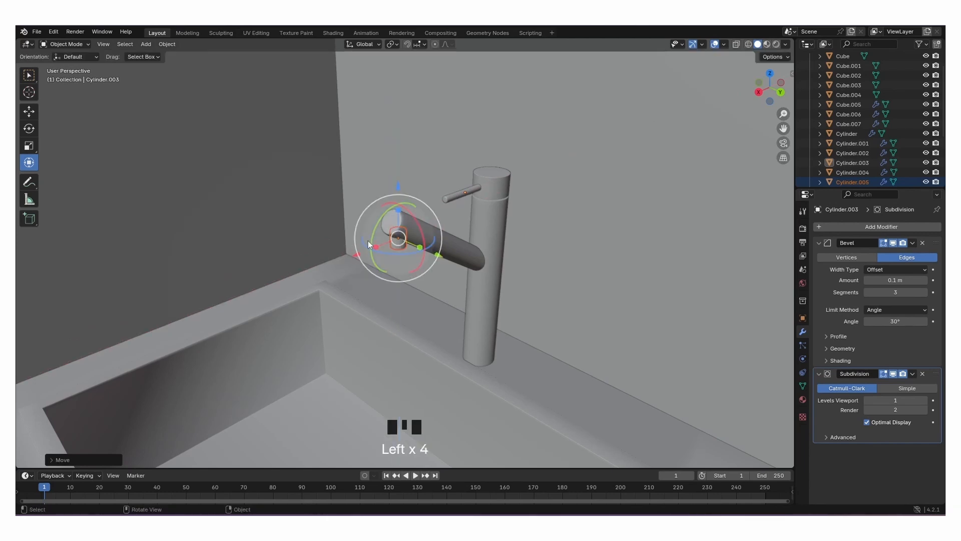
middle_click_drag(359, 283, 399, 274)
left_click(398, 277)
left_click_drag(397, 266, 399, 273)
left_click_drag(396, 236, 396, 253)
Select the spout and nozzle together and lower them slightly on the faucet post.
left_click(386, 222)
left_click(378, 257, "shift")
left_click(378, 254, "shift")
left_click_drag(383, 219, 381, 227)
left_click(326, 233)
scroll(399, 292, "down", 10)
middle_click_drag(392, 312, 448, 326)
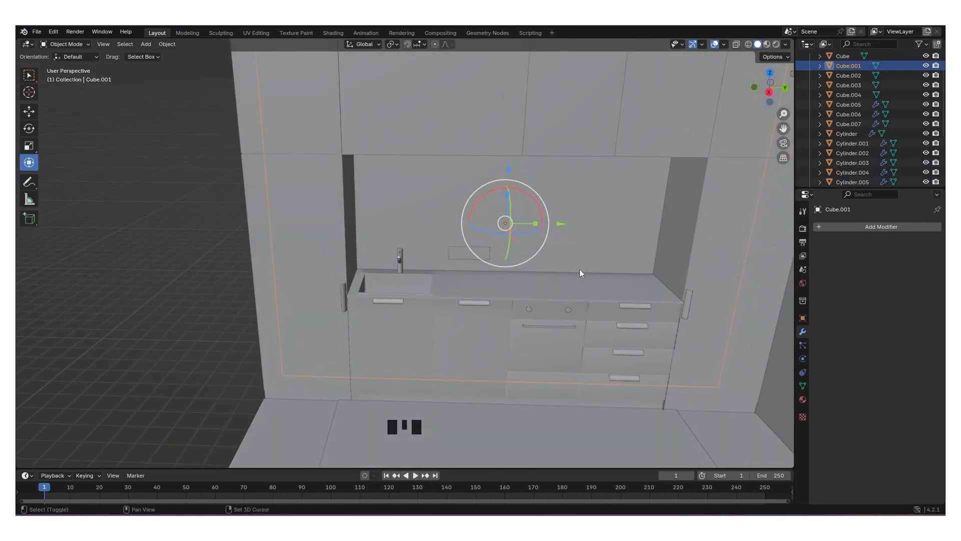
Add a cube, move it in front of the kitchen counter and flatten it into a thin square slab.
middle_click_drag(580, 270, 474, 266, "shift")
key("shift+a")
mouse_move(468, 275)
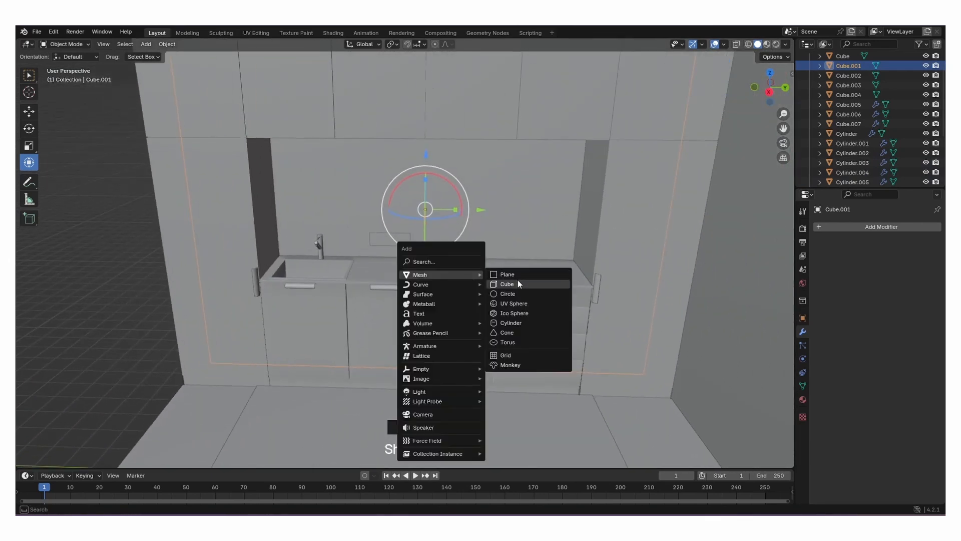
left_click(518, 283)
scroll(460, 325, "down", 4)
left_click_drag(410, 358, 451, 253)
scroll(435, 253, "up", 7)
middle_click_drag(539, 250, 455, 272)
scroll(309, 266, "up", 2)
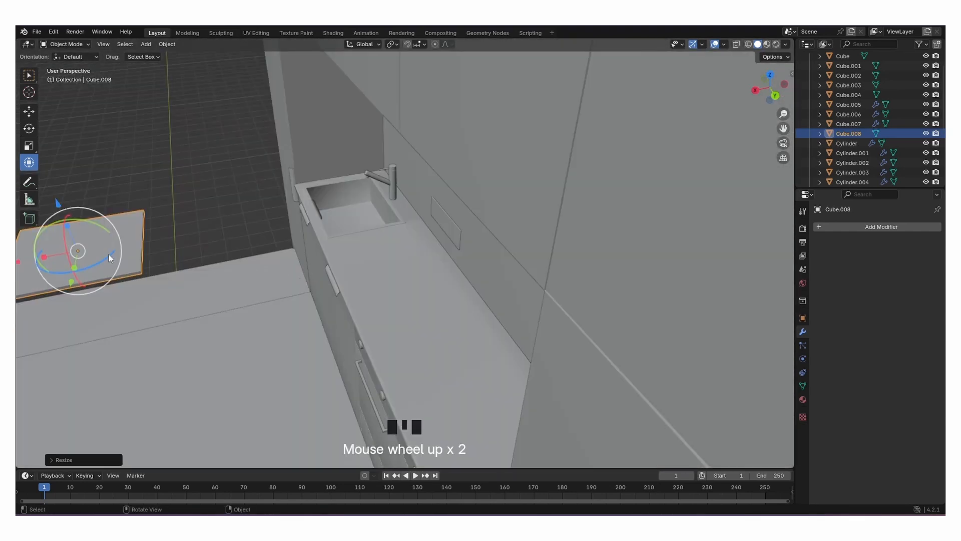
Move the thin slab onto the countertop above the oven and fit it there as a cooktop.
left_click_drag(23, 260, 389, 256)
middle_click_drag(312, 286, 322, 317)
left_click(352, 297)
left_click_drag(352, 297, 405, 296)
left_click_drag(343, 335, 348, 309)
left_click_drag(383, 272, 348, 307)
middle_click_drag(357, 344, 429, 307)
left_click_drag(429, 306, 432, 306)
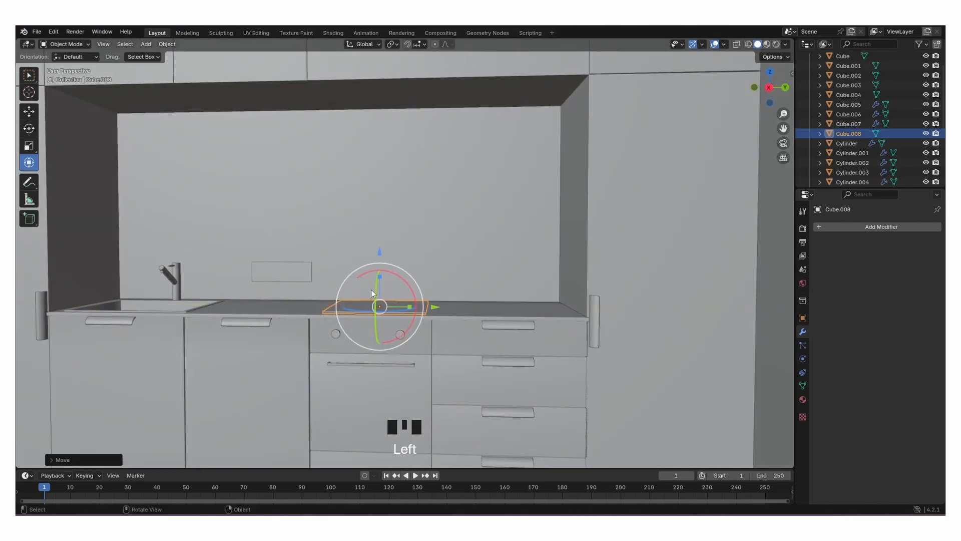
Give the cooktop slab a Bevel modifier with 3 segments and a Subdivision Surface modifier, and shade it smooth.
left_click(295, 270)
middle_click_drag(294, 270, 379, 353)
scroll(351, 301, "up", 4)
left_click(380, 353)
left_click(818, 226)
mouse_move(818, 227)
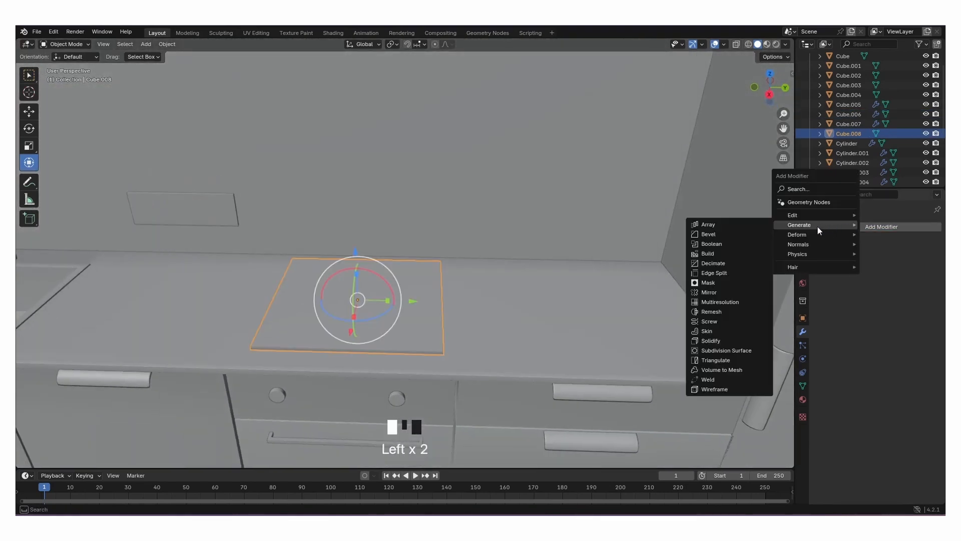
left_click(737, 235)
left_click(925, 292)
left_click(925, 292)
left_click(864, 228)
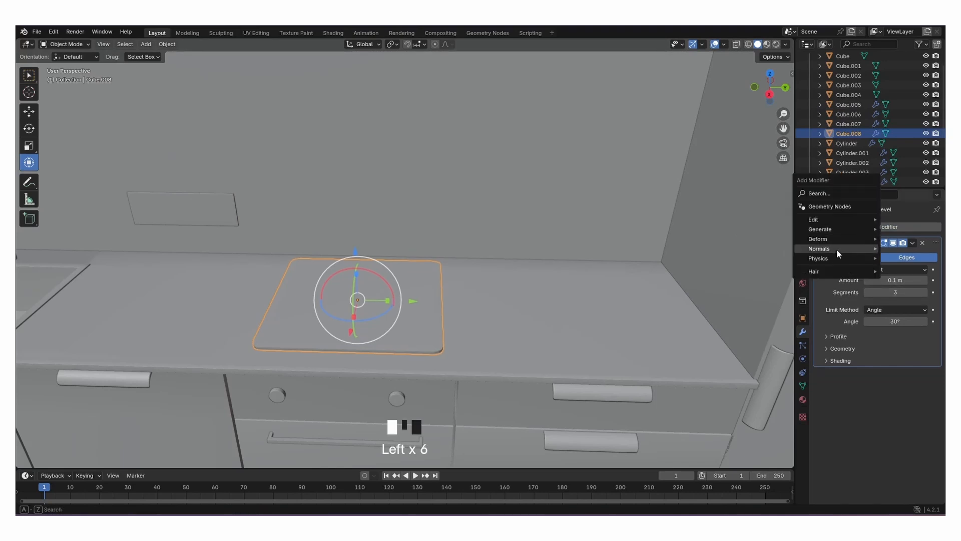
mouse_move(831, 229)
left_click(753, 355)
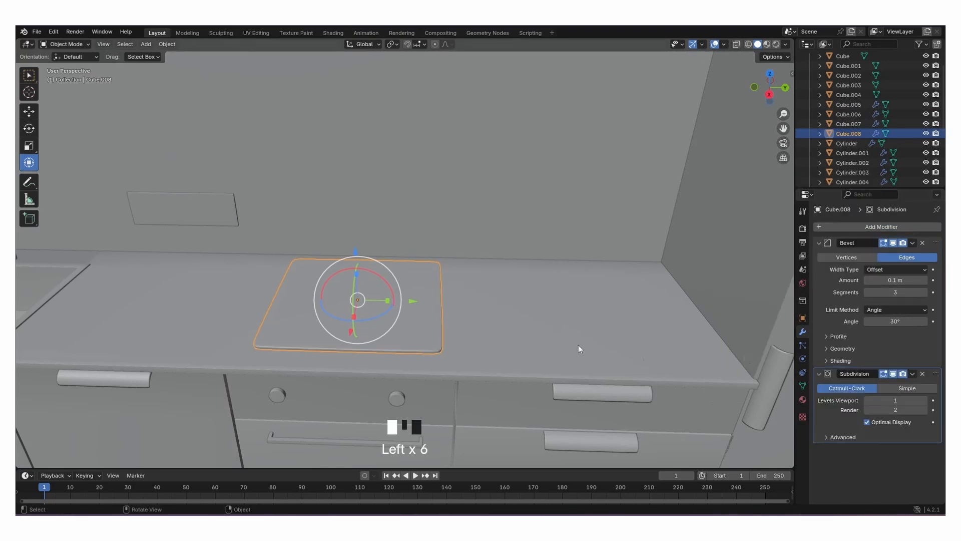
right_click(395, 318)
left_click(436, 329)
scroll(420, 330, "down", 6)
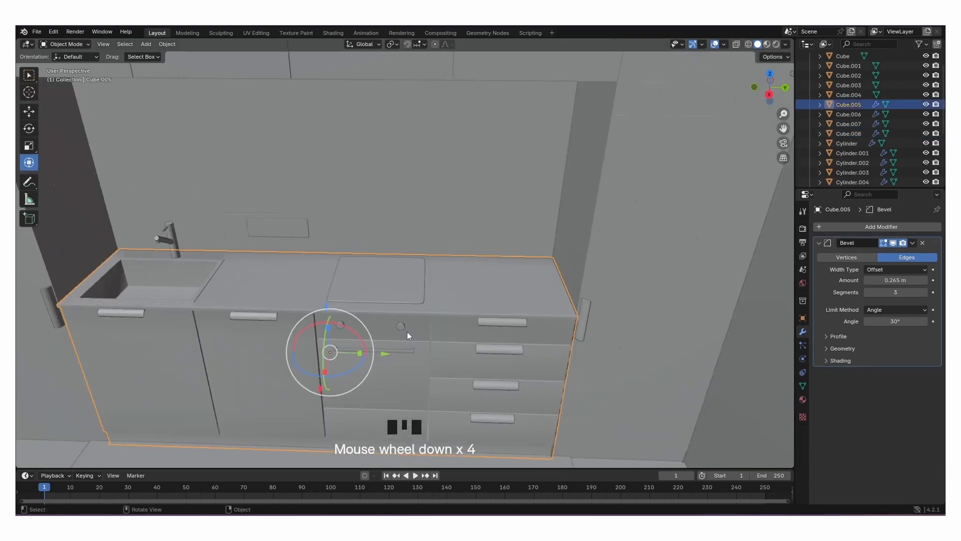
Add a cylinder mesh at the centre of the kitchen floor and scale it up uniformly.
key("shift+a")
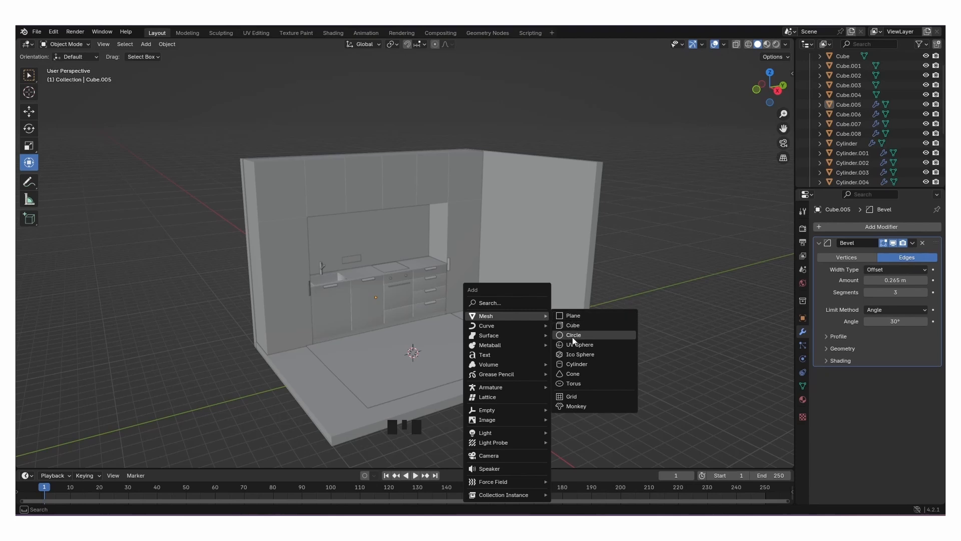
left_click(575, 363)
middle_click_drag(490, 342, 464, 346)
key("s")
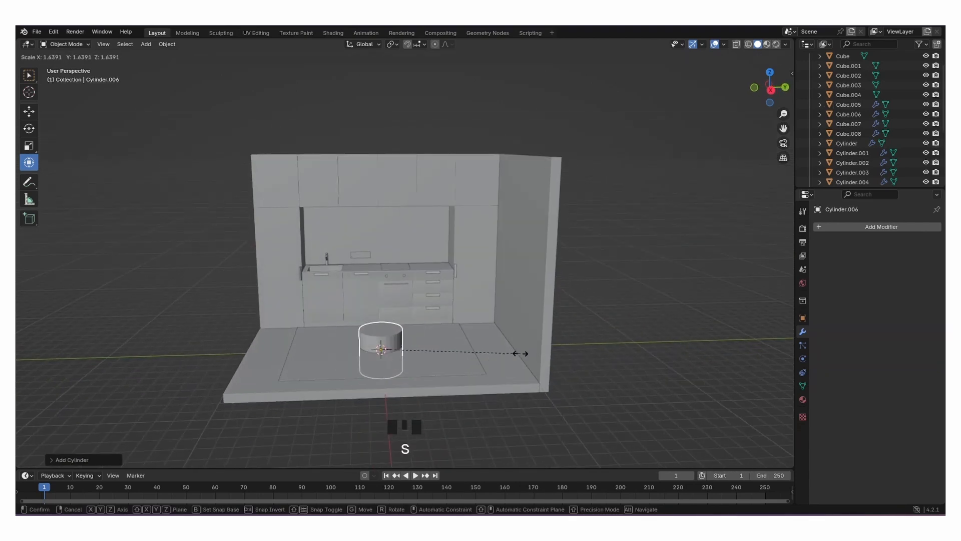
left_click(544, 357)
Raise the cylinder so it stands on the floor and move it away from the kitchen counter.
left_click_drag(383, 298, 384, 276)
scroll(407, 314, "up", 4)
middle_click_drag(407, 314, 509, 378)
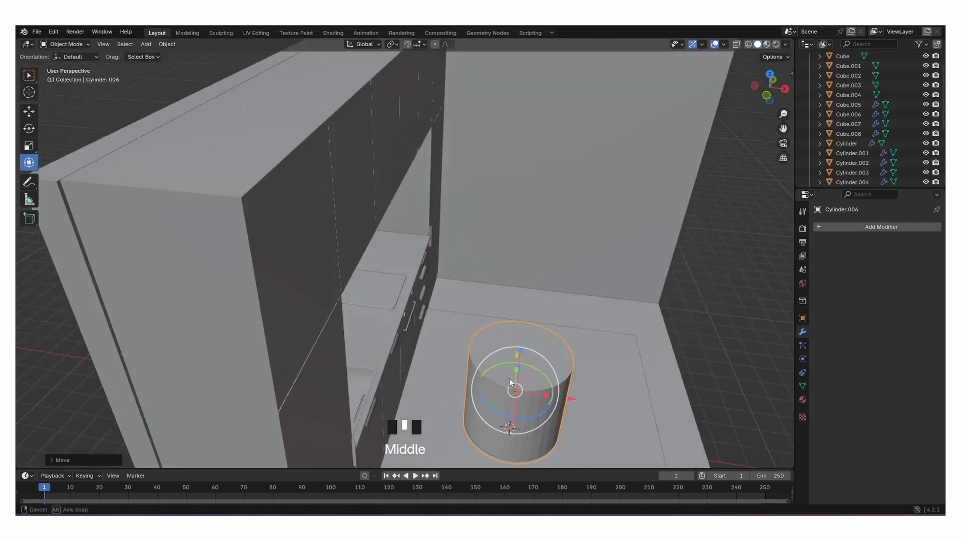
scroll(510, 375, "down", 2)
left_click_drag(542, 343, 576, 346)
middle_click_drag(576, 345, 492, 320)
scroll(414, 331, "up", 2)
middle_click_drag(414, 330, 441, 294, "shift")
scroll(440, 281, "down", 2)
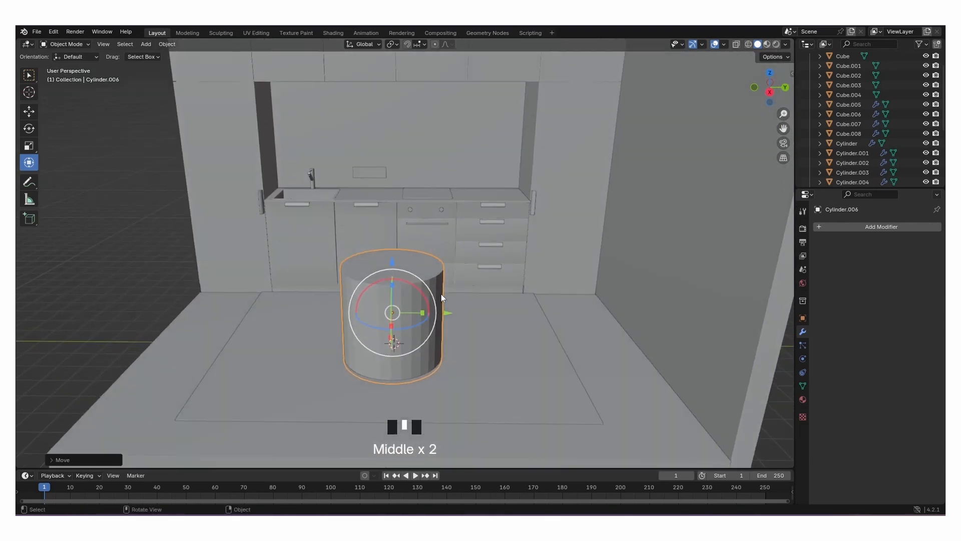
Scale down the cylinder's top face so the body tapers upward like a table pedestal.
left_click(408, 260)
key("Tab")
left_click(410, 266)
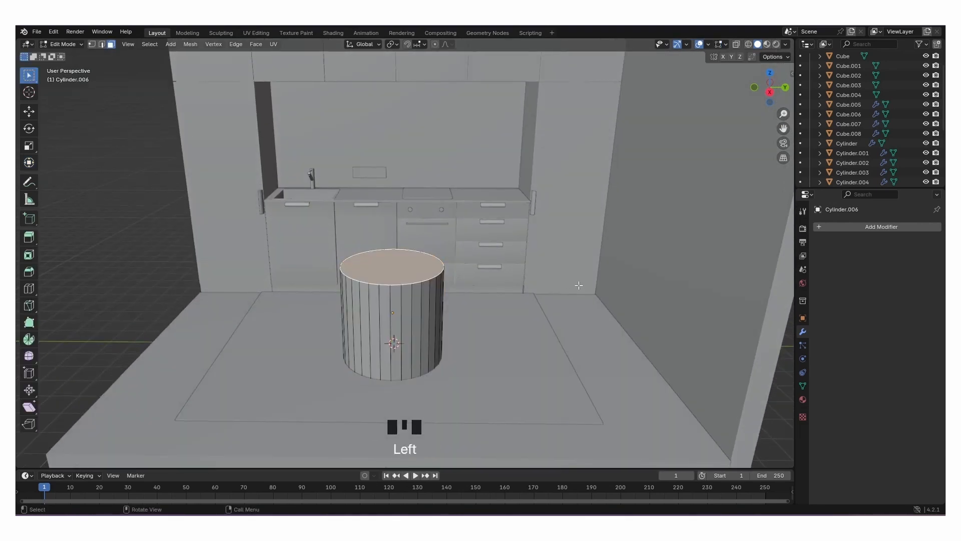
key("s")
left_click(533, 281)
key("Tab")
middle_click_drag(512, 306, 481, 300)
Add a second cylinder, raise it above the tapered pedestal and enlarge it beyond the pedestal's width.
key("shift+a")
mouse_move(482, 300)
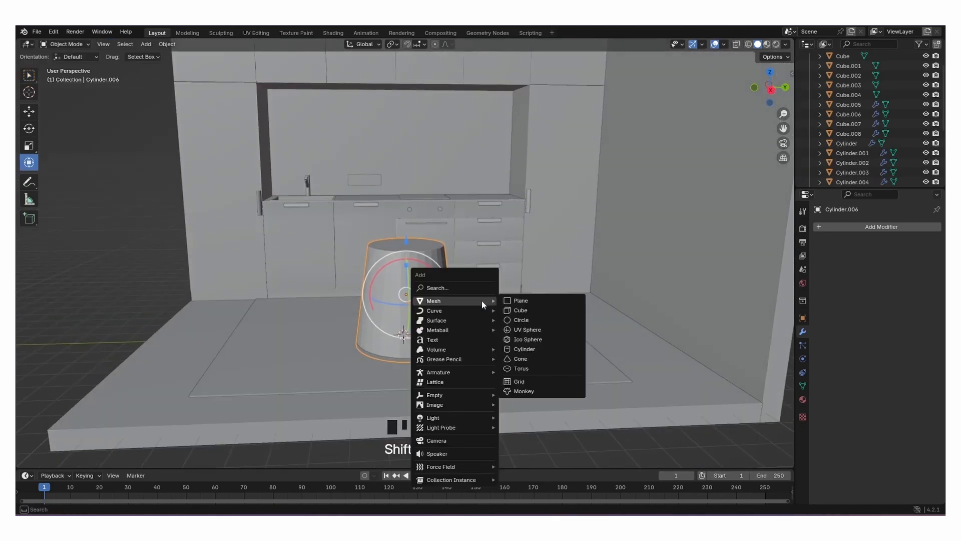
left_click(521, 350)
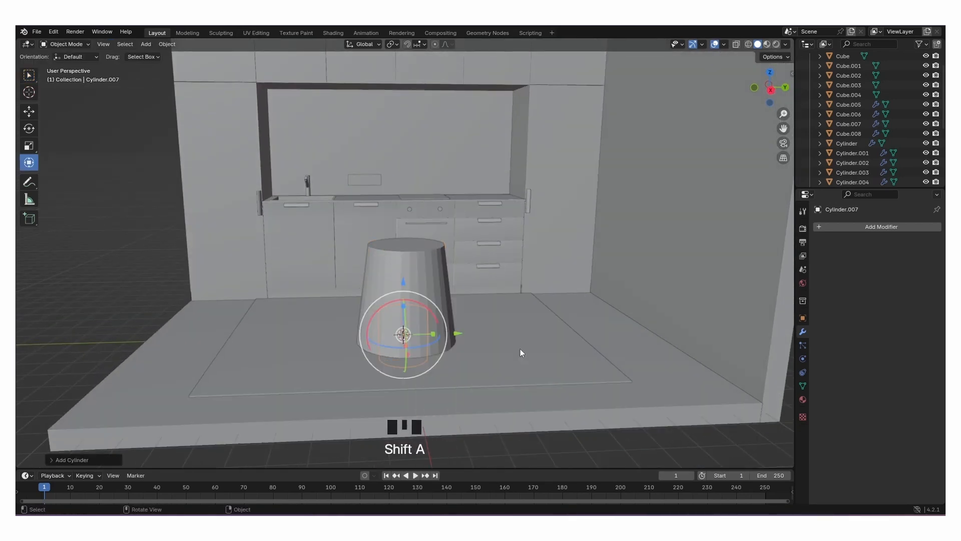
left_click_drag(404, 283, 405, 160)
key("s")
left_click(699, 281)
Flatten the second cylinder into a round tabletop and position it on the pedestal.
left_click_drag(401, 118, 403, 178)
middle_click_drag(488, 253, 540, 272)
left_click_drag(540, 271, 615, 299)
middle_click_drag(615, 300, 623, 240)
mouse_move(587, 216)
left_mouse_down()
mouse_move(633, 228)
mouse_move(587, 217)
left_mouse_up()
left_click(684, 227)
middle_click_drag(684, 227, 593, 241)
scroll(476, 276, "up", 2)
Give the tapered pedestal a Bevel modifier with 3 segments and an amount of 0.059 m.
left_click(477, 276)
left_click(851, 227)
mouse_move(815, 229)
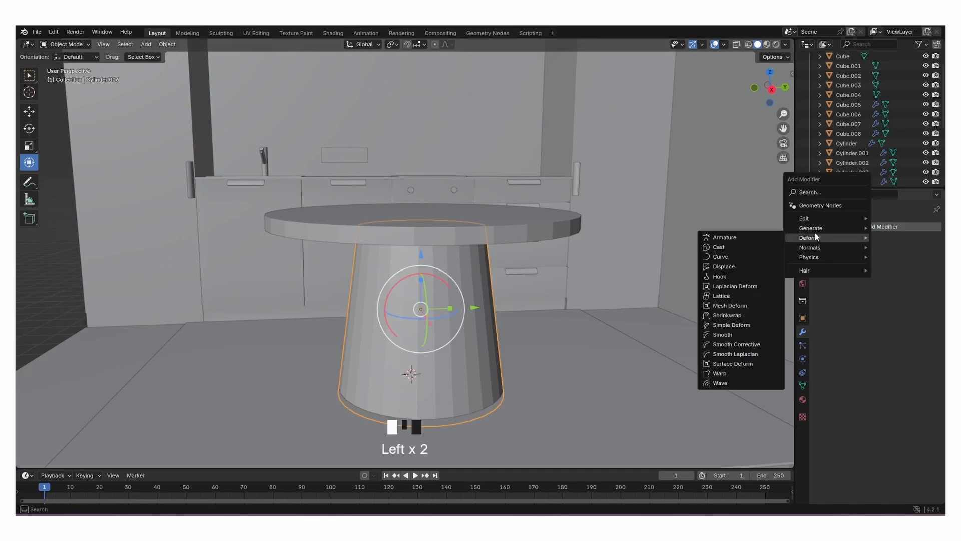
left_click(728, 238)
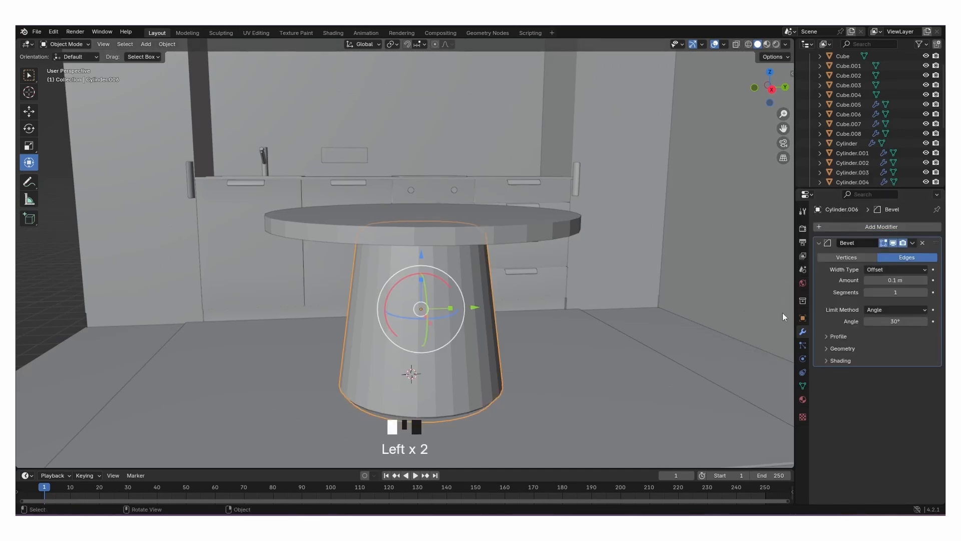
left_click(924, 293)
left_click(924, 293)
left_click(924, 292)
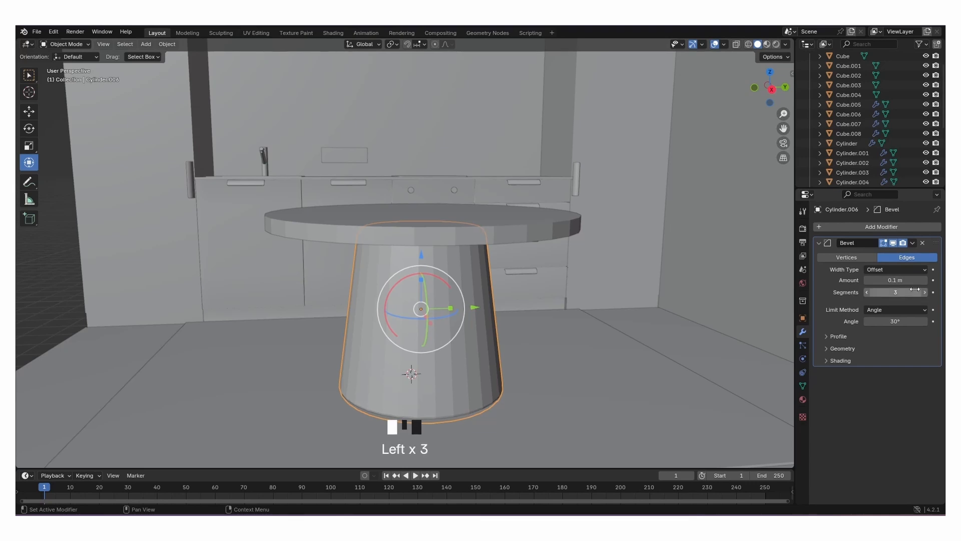
left_click_drag(896, 280, 879, 280, "shift")
Add a Subdivision Surface modifier to the pedestal and shade it smooth.
left_click(855, 230)
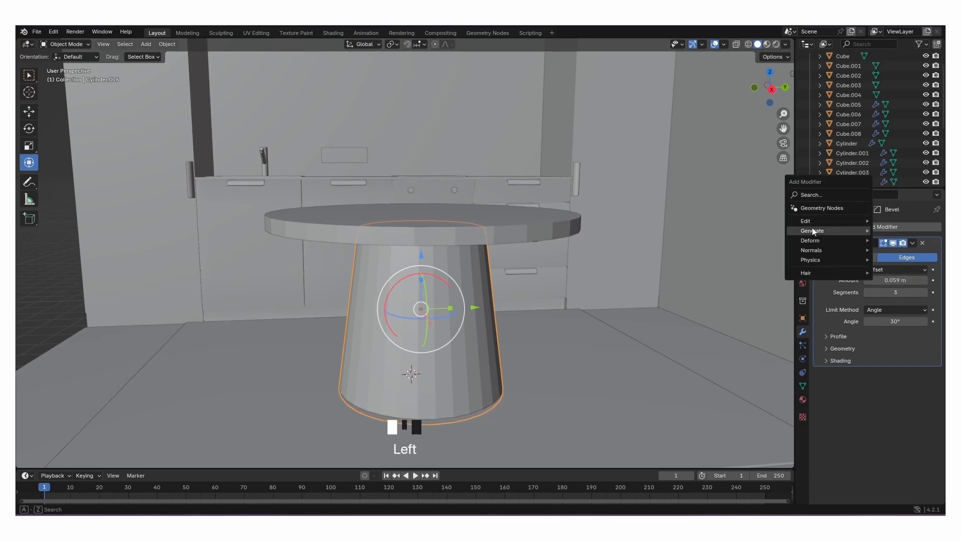
mouse_move(812, 232)
left_click(742, 354)
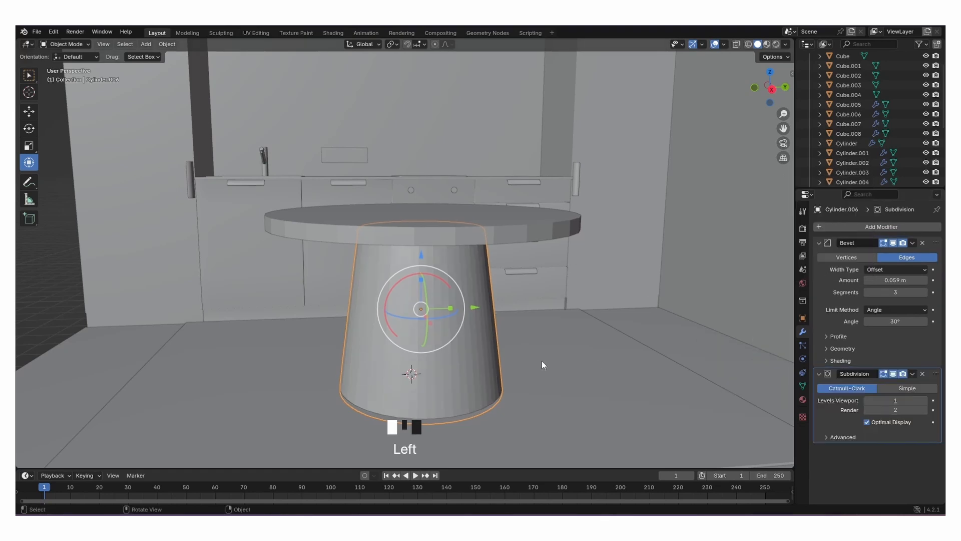
right_click(447, 338)
right_click(433, 325)
Shift the tabletop slightly along the X axis to centre it over the pedestal.
middle_click_drag(505, 326, 588, 306)
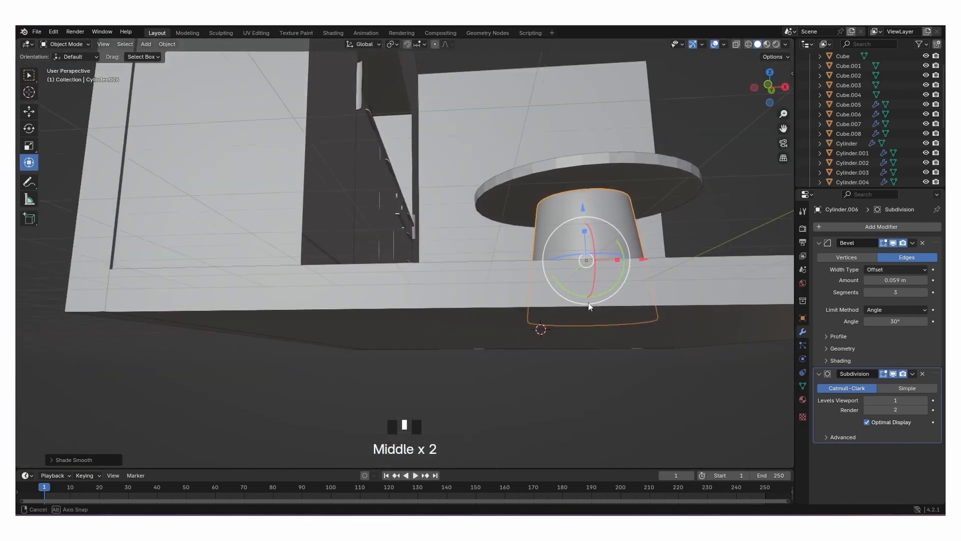
left_click(651, 199)
left_click_drag(640, 193, 633, 196)
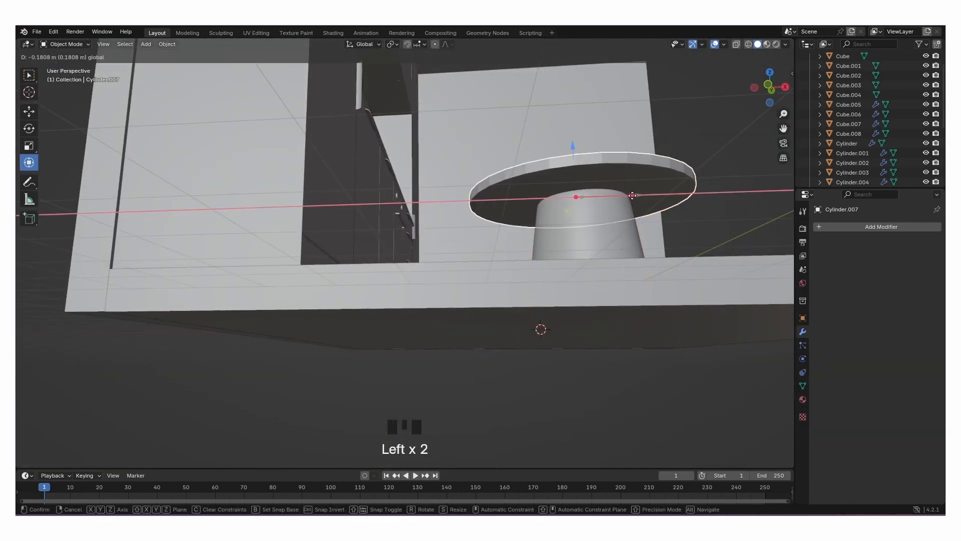
left_click(701, 212)
middle_click_drag(702, 213, 584, 265)
Make the round tabletop thinner and adjust its height so it rests on top of the pedestal.
left_click(426, 263)
middle_click_drag(425, 264, 422, 232)
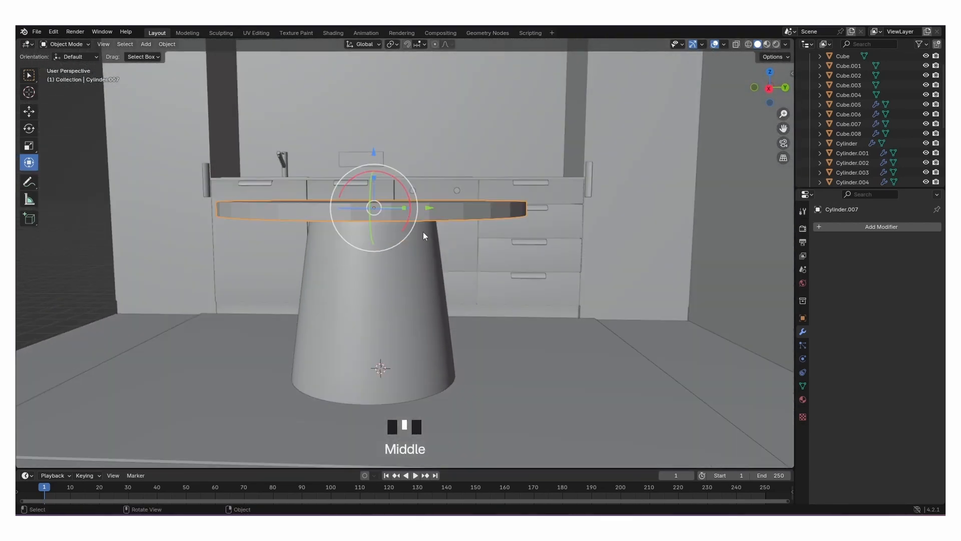
left_click_drag(374, 179, 375, 188)
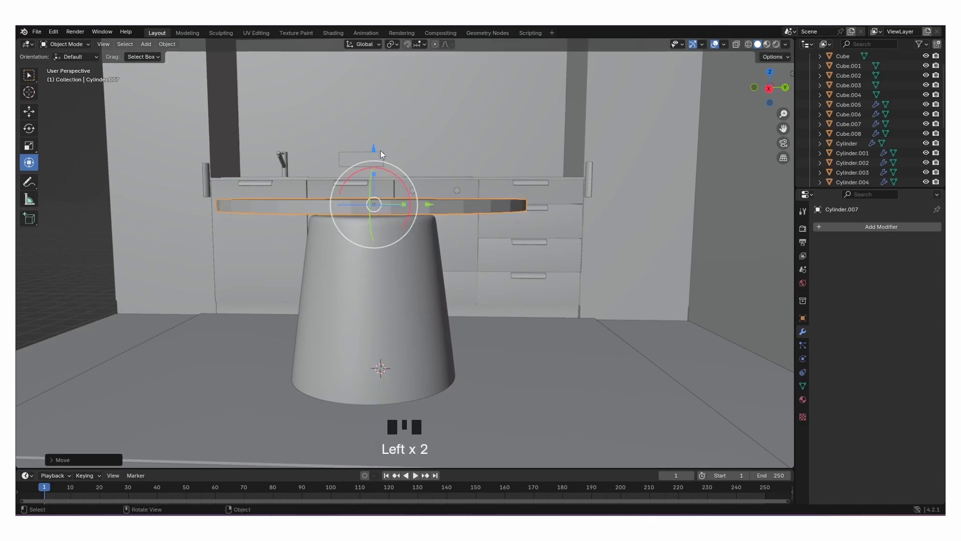
middle_click_drag(381, 150, 379, 141)
left_click_drag(379, 142, 380, 149)
Shade the tabletop smooth and give it a Bevel modifier with 3 segments and an amount of 0.027 m.
middle_click_drag(381, 149, 455, 236)
right_click(464, 248)
left_click(464, 247)
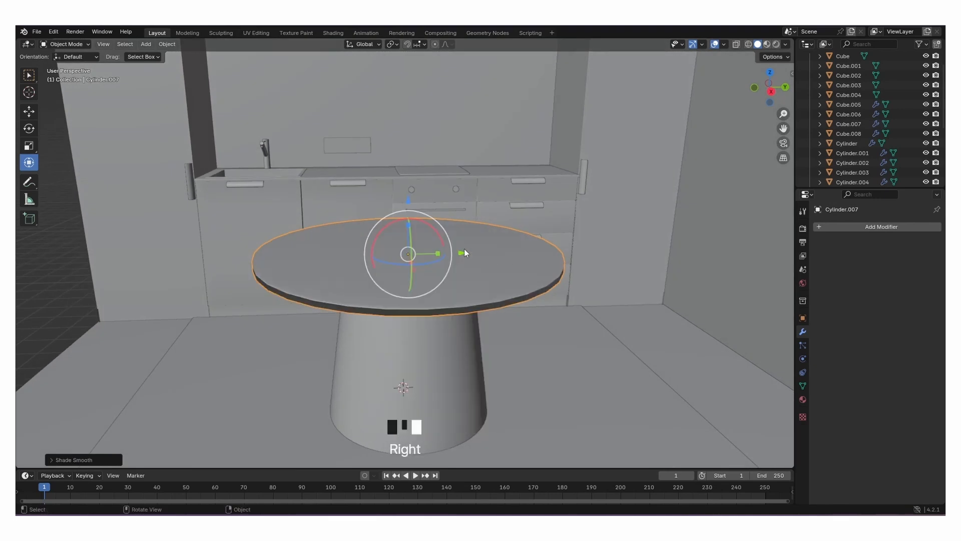
left_click(857, 227)
mouse_move(815, 229)
left_click(758, 241)
left_click(924, 293)
left_click(924, 293)
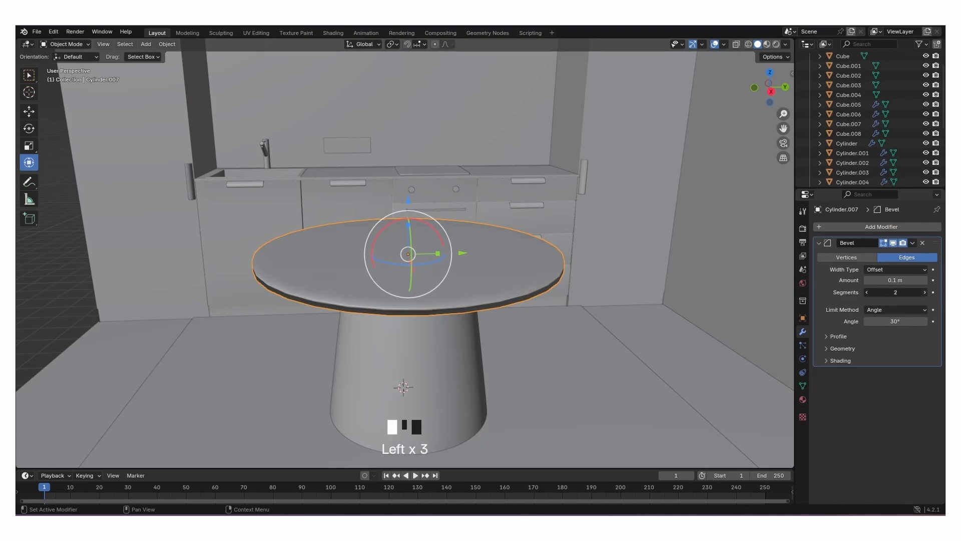
left_click(896, 280, "shift")
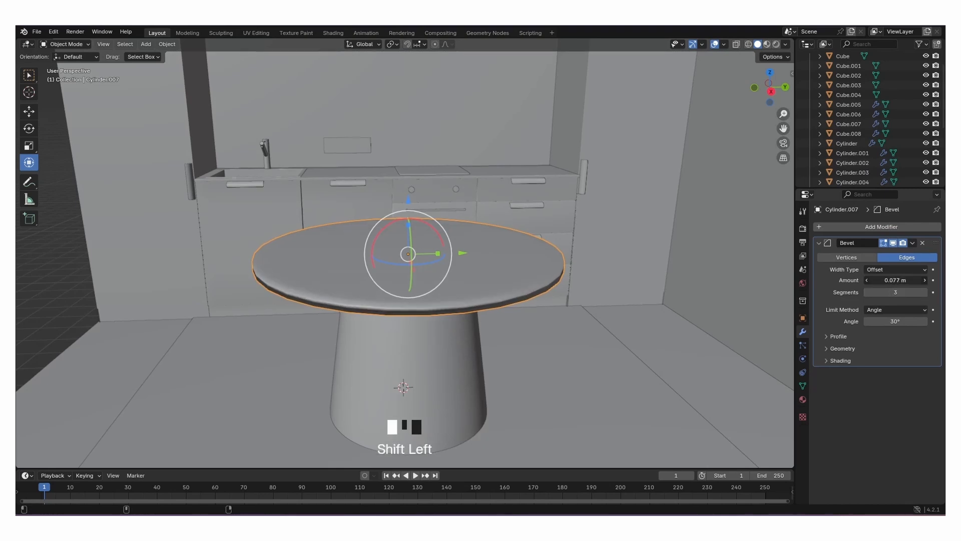
mouse_move(896, 280)
left_mouse_down("shift")
mouse_move(904, 281)
mouse_move(886, 280)
left_mouse_up("shift")
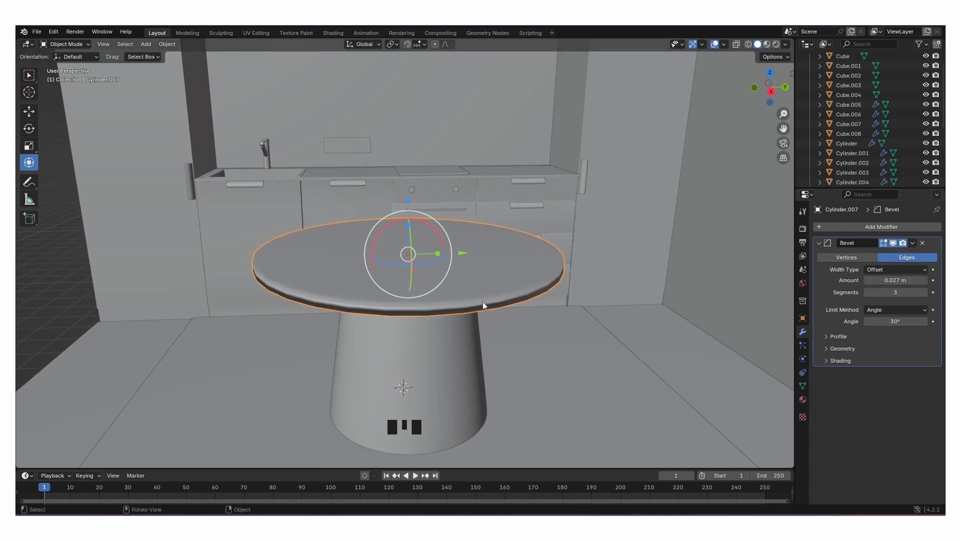
Add two horizontal loop cuts around the rim of the tabletop.
key("Tab")
key("ctrl+r")
scroll(527, 294, "up", 1)
left_click(527, 294)
right_click(527, 294)
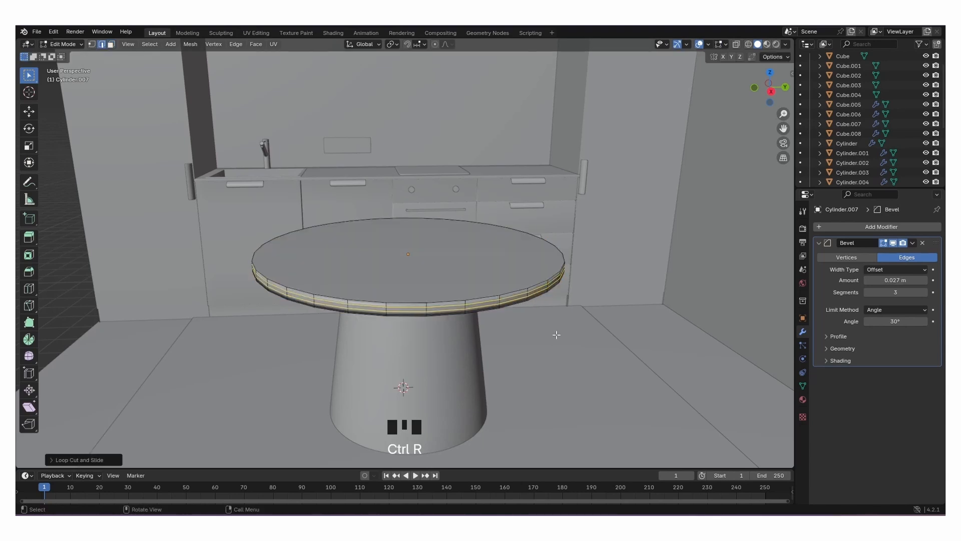
key("Tab")
Add a Subdivision Surface modifier to the tabletop, keeping the default levels.
middle_click_drag(520, 336, 522, 325)
left_click(844, 225)
left_click(799, 224)
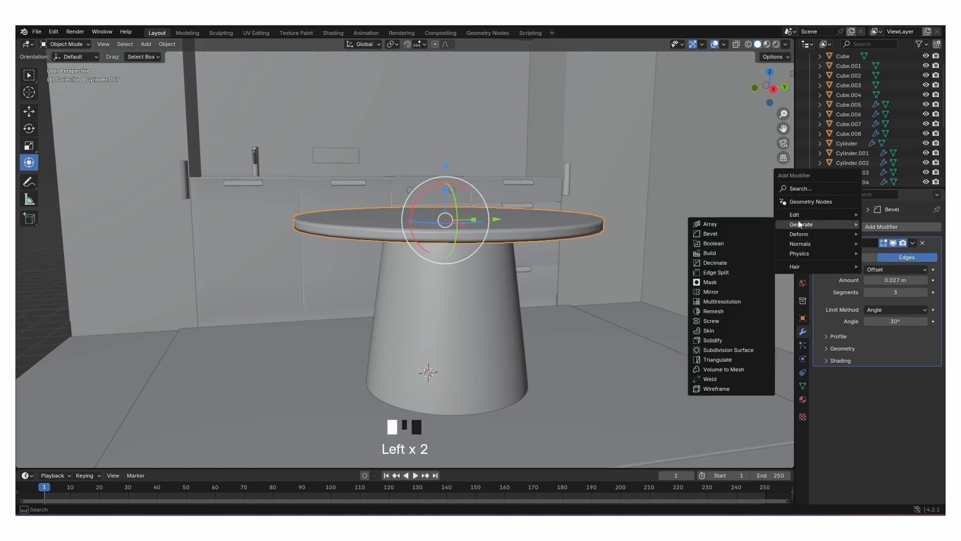
left_click(711, 350)
middle_click_drag(553, 301, 572, 272)
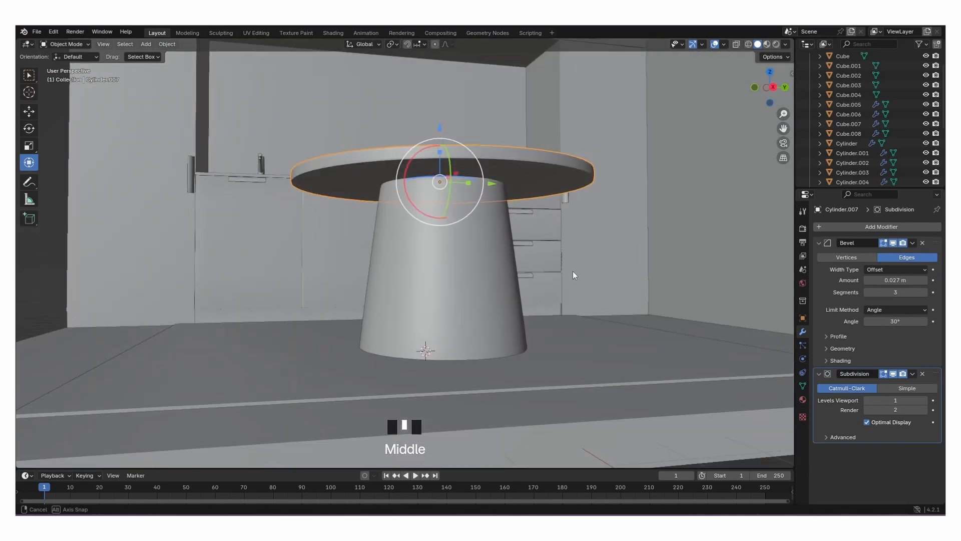
Add another cylinder, move it beside the table and reshape it into a small flat disc.
scroll(569, 289, "down", 3)
middle_click_drag(527, 300, 506, 246, "shift")
key("shift+a")
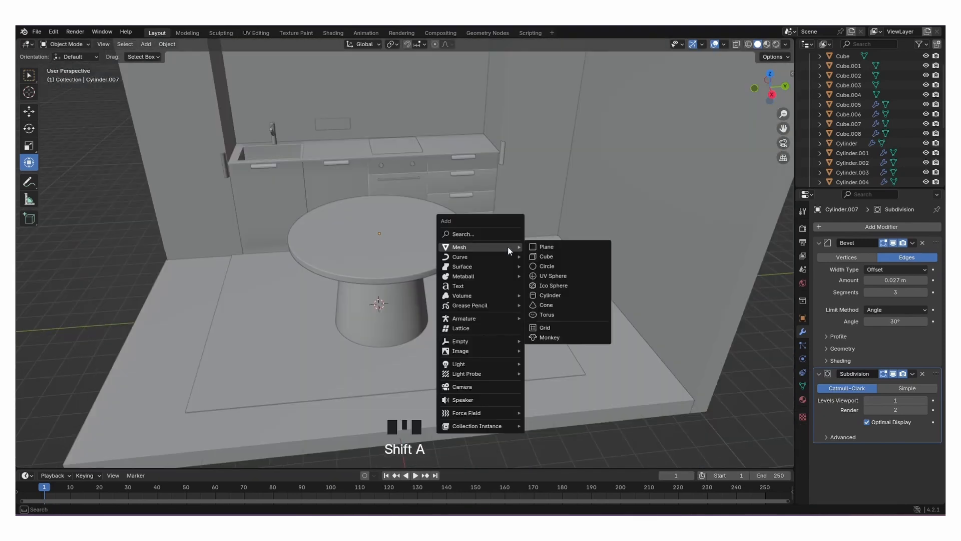
left_click(550, 296)
left_click_drag(434, 301, 511, 222)
scroll(536, 237, "up", 2)
left_click_drag(569, 182, 573, 282)
key("s")
left_click(574, 174)
Raise the small disc above the floor and position it next to the table at seat height.
middle_click_drag(572, 282, 558, 233)
left_click_drag(558, 233, 554, 142)
middle_click_drag(523, 216, 451, 254, "shift")
left_click_drag(450, 254, 490, 297)
middle_click_drag(489, 296, 464, 260)
middle_click_drag(443, 209, 469, 269, "shift")
scroll(460, 276, "up", 2)
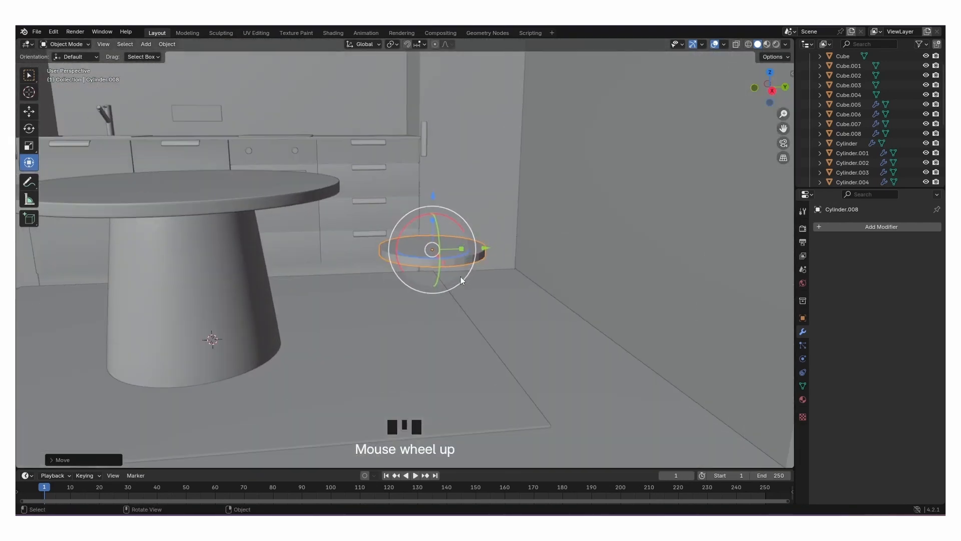
Give the small disc a Bevel modifier with 3 segments and a Subdivision Surface modifier, and shade it smooth.
left_click(839, 227)
mouse_move(798, 231)
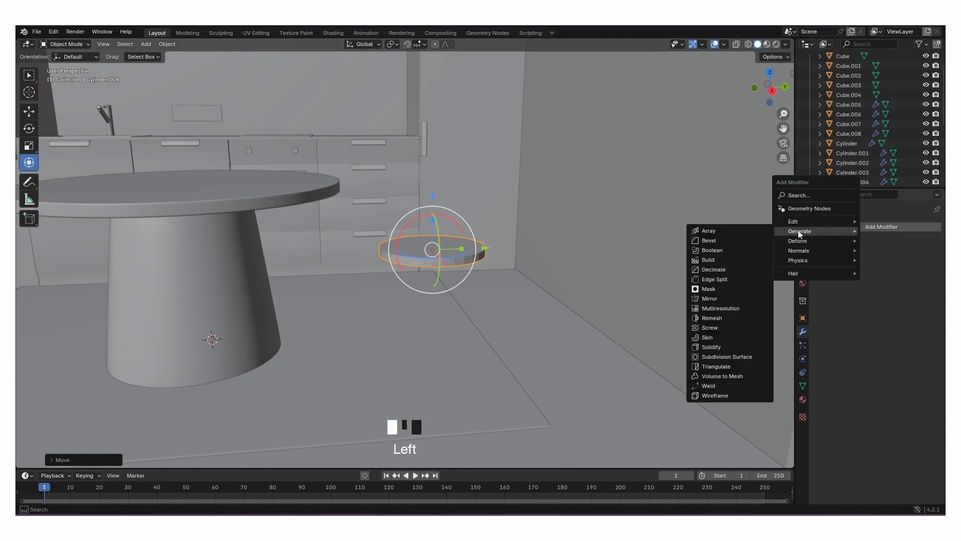
left_click(726, 241)
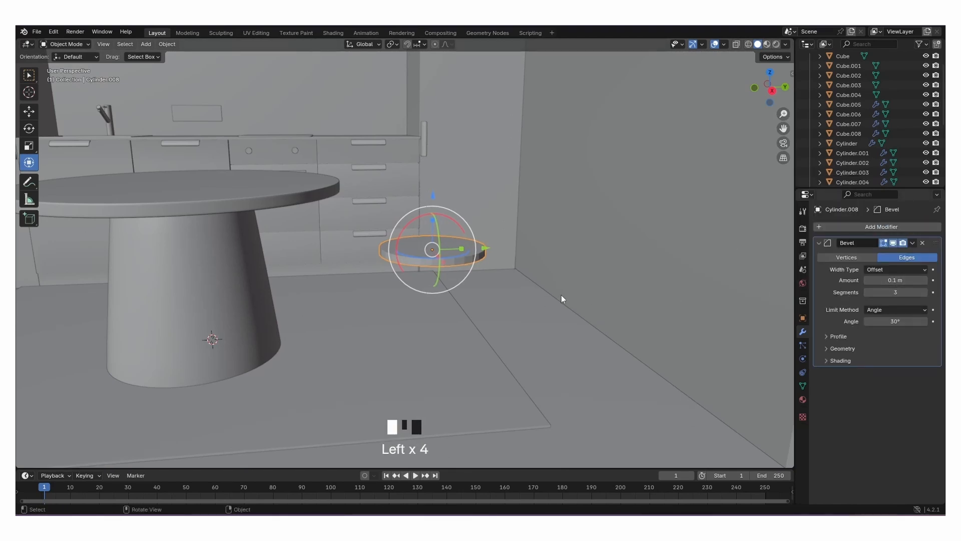
right_click_drag(463, 255, 455, 254)
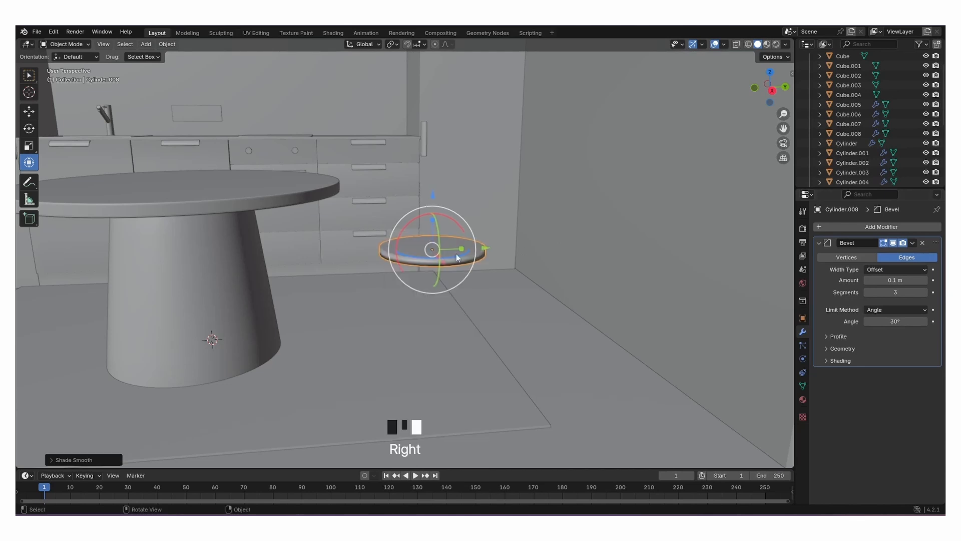
left_click(841, 233)
left_click(849, 226)
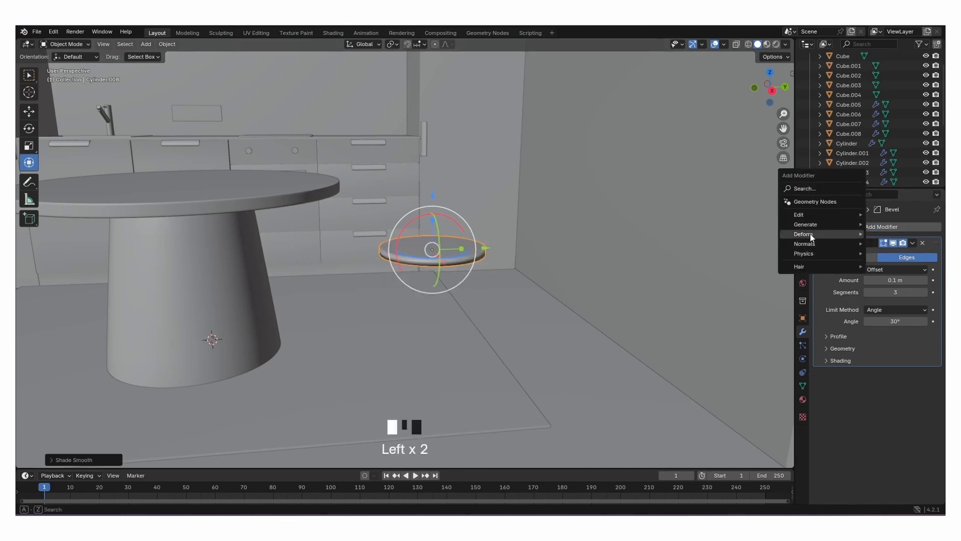
mouse_move(813, 224)
left_click(738, 349)
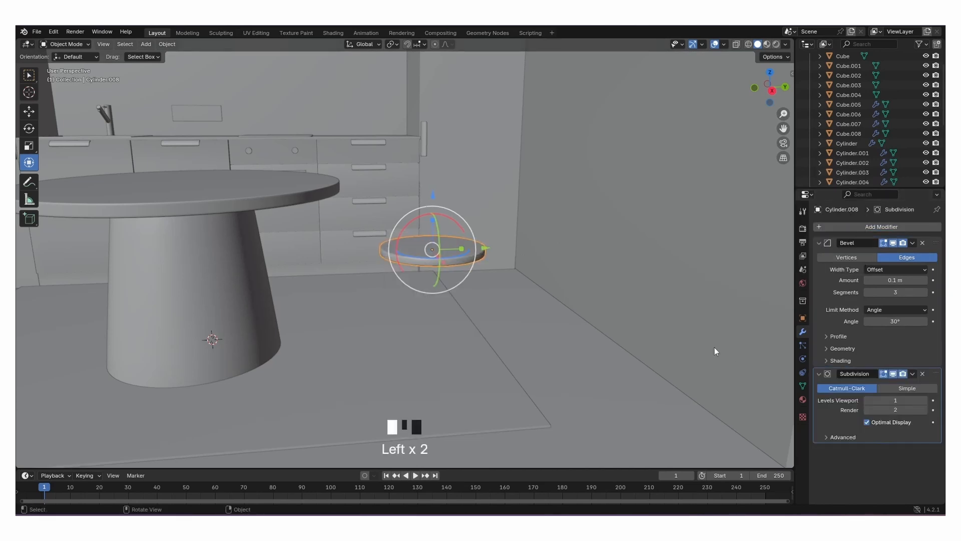
Add a Bézier curve, move it sideways out from the table base and raise it above the floor.
left_click(525, 311)
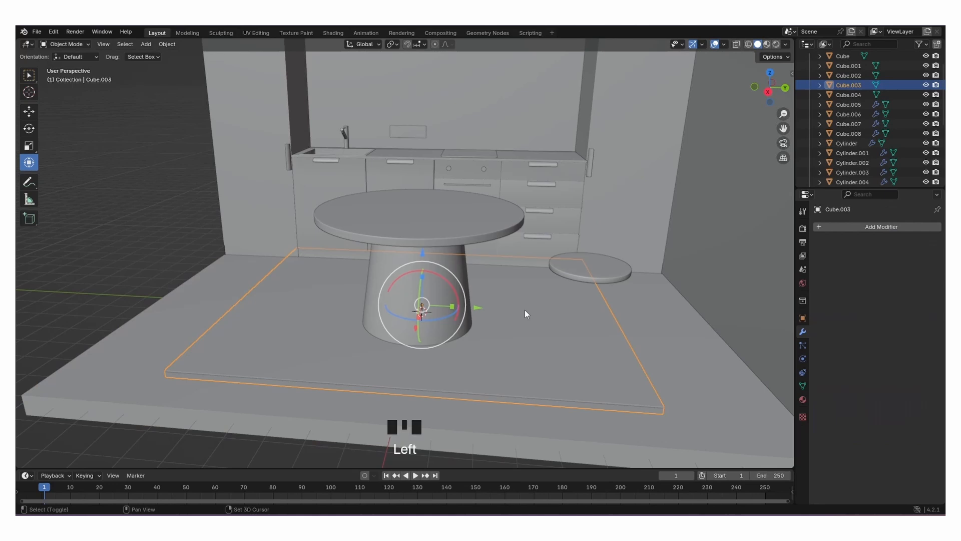
key("shift+a")
mouse_move(525, 310)
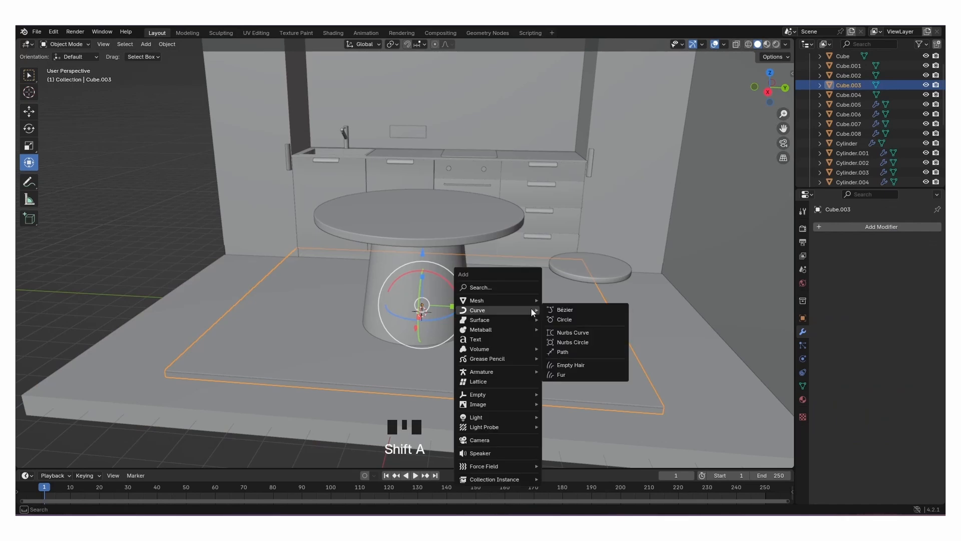
left_click(564, 309)
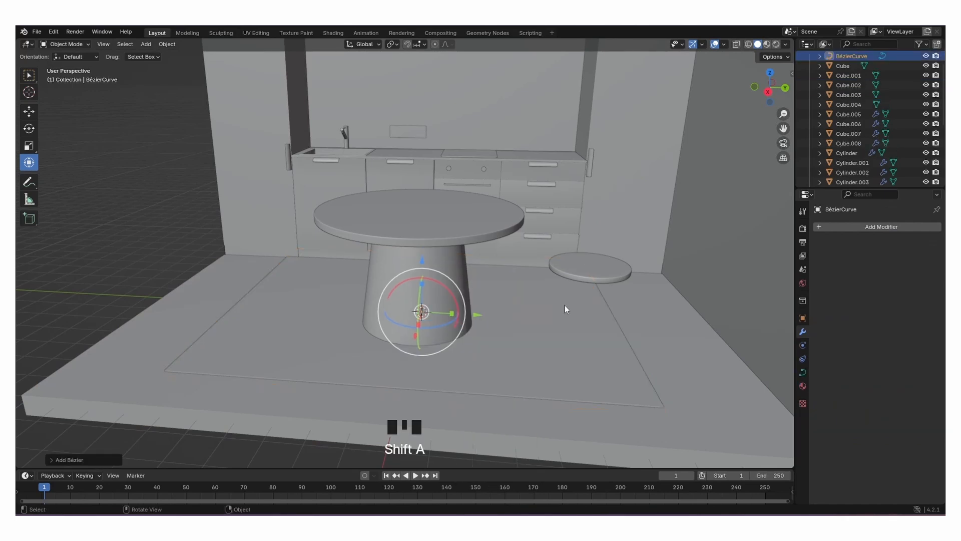
left_click_drag(475, 315, 623, 322)
left_click_drag(573, 272, 579, 211)
Move the Bézier curve in front of the small disc and rotate it about the Y axis to stand upright.
middle_click_drag(509, 272, 484, 316, "shift")
left_click(426, 220)
left_click_drag(485, 315, 574, 364)
key("r")
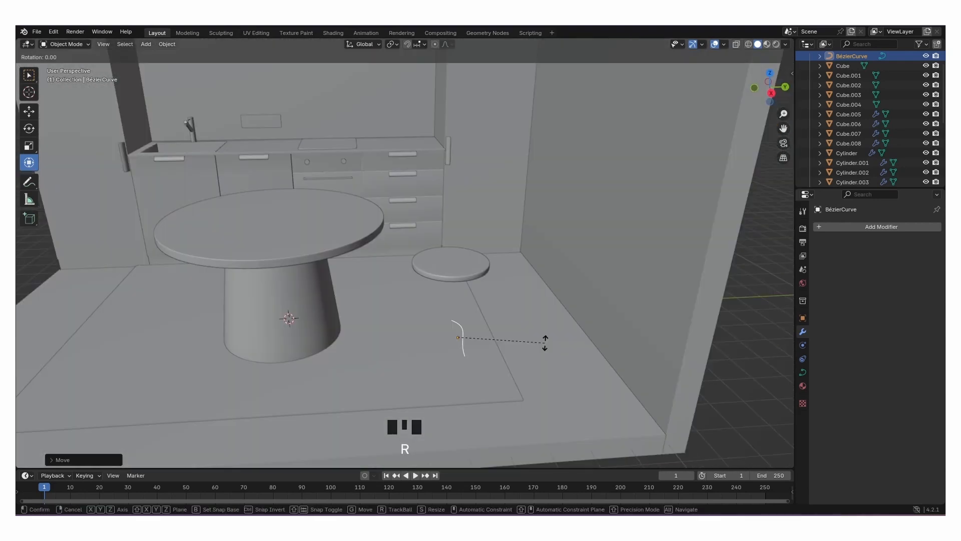
key("y")
left_click(545, 344)
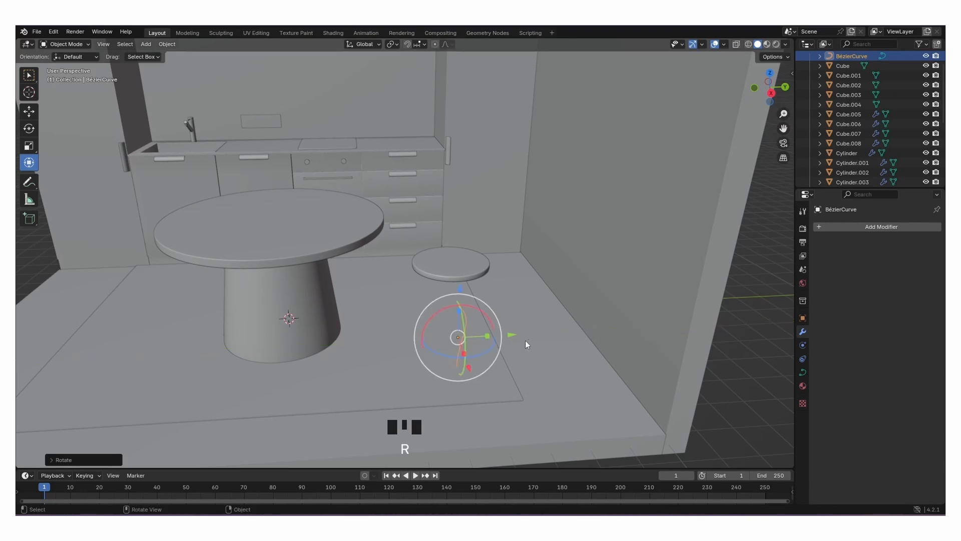
Reposition the upright Bézier curve horizontally from the top view so it stands closer to the small disc.
middle_click_drag(498, 371, 552, 234)
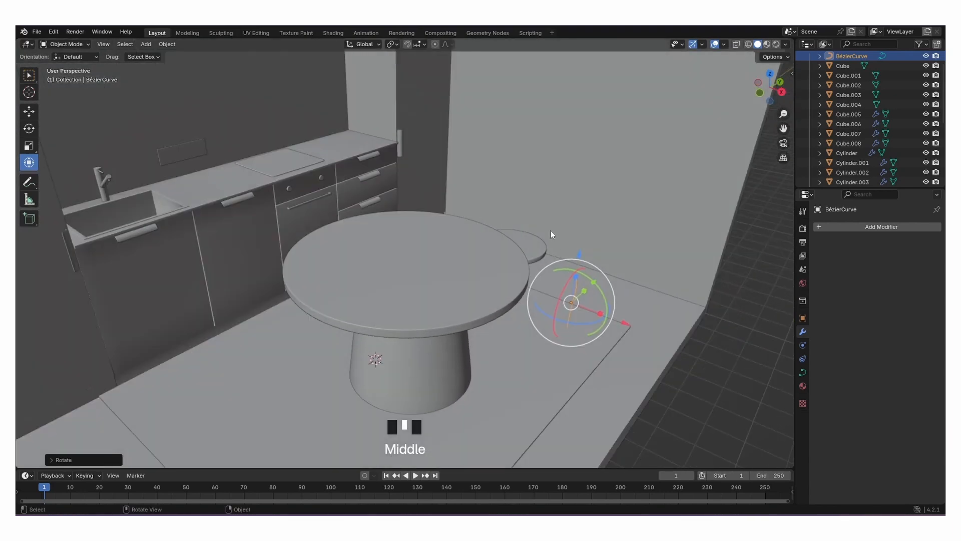
left_click(771, 75)
left_click_drag(624, 231, 584, 236)
left_click_drag(530, 177, 529, 153)
left_click_drag(587, 209, 606, 209)
middle_click_drag(629, 211, 533, 121)
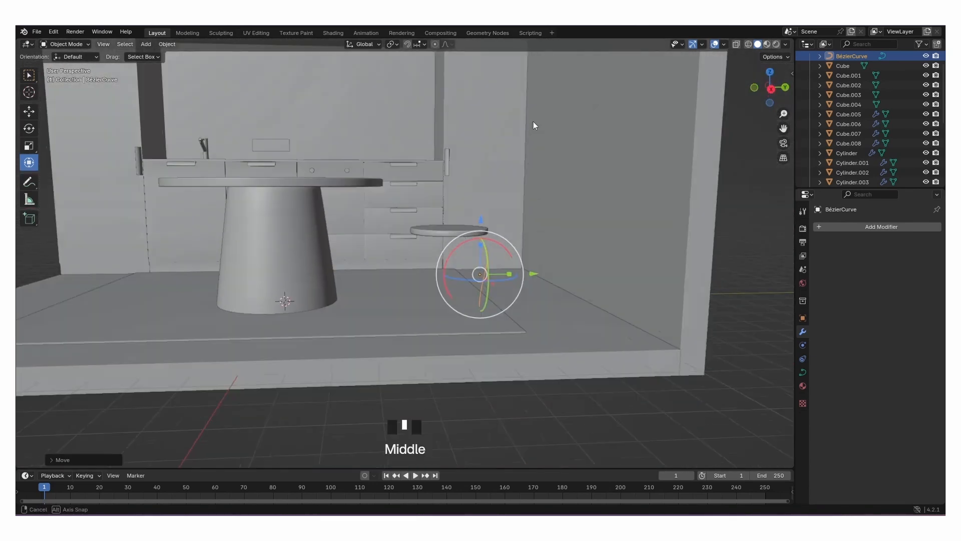
Shift the Bézier curve sideways until it stands below the small disc's outer edge.
scroll(506, 239, "up", 3)
scroll(505, 241, "up", 2)
middle_click_drag(524, 267, 526, 261)
left_click_drag(591, 215, 629, 220)
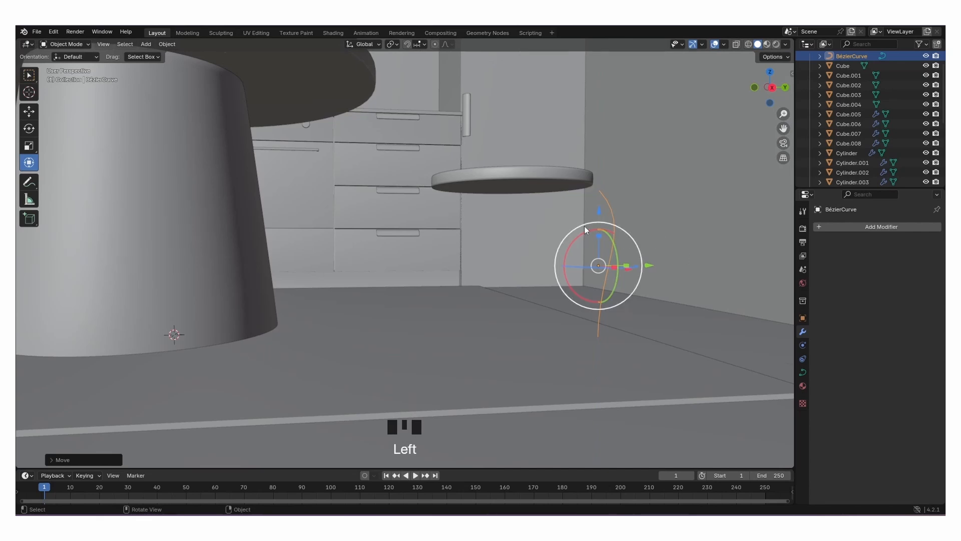
middle_click_drag(584, 229, 680, 209)
left_click_drag(680, 209, 645, 205)
middle_click_drag(647, 205, 734, 101)
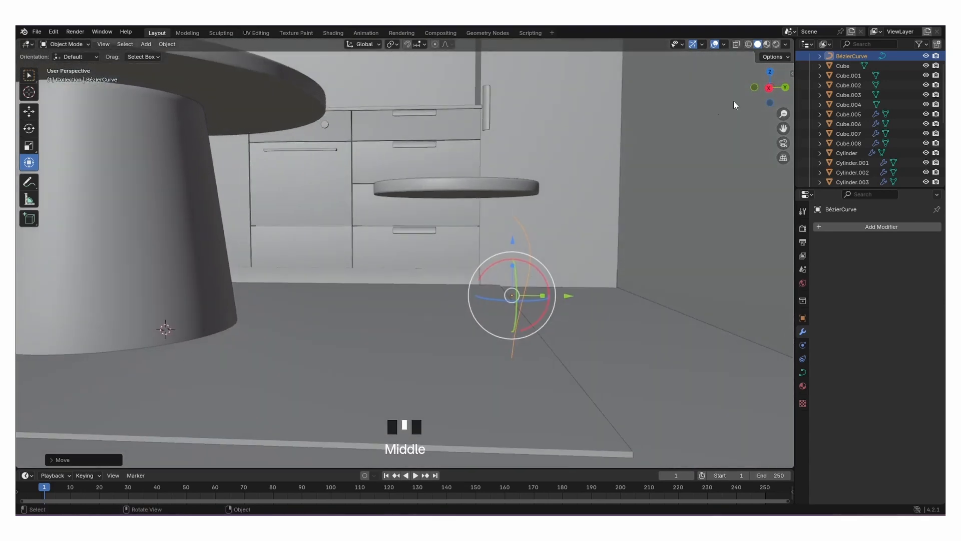
In the right view, rotate the curve's upper control point so its handles are vertical, and move the point down slightly.
left_click(767, 90)
scroll(510, 216, "up", 4)
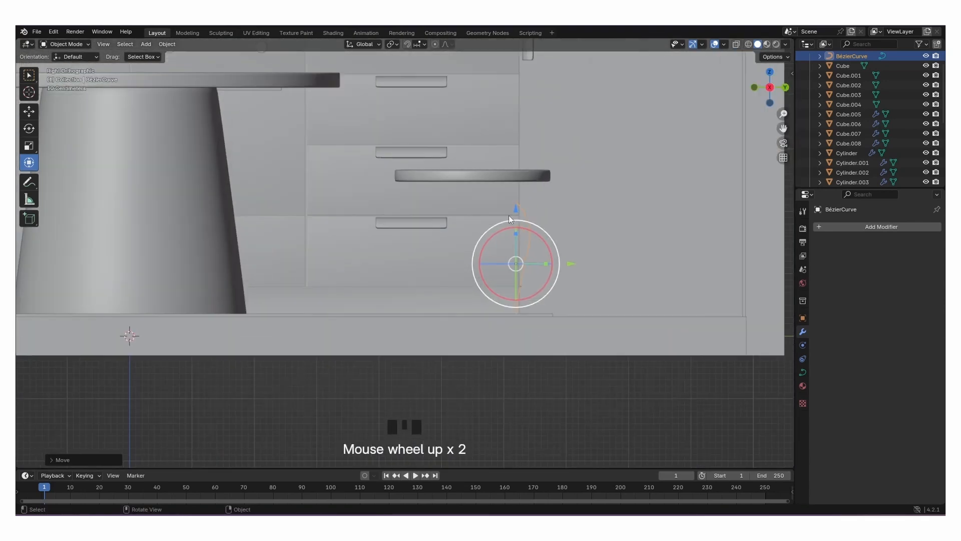
middle_click_drag(538, 196, 473, 210, "shift")
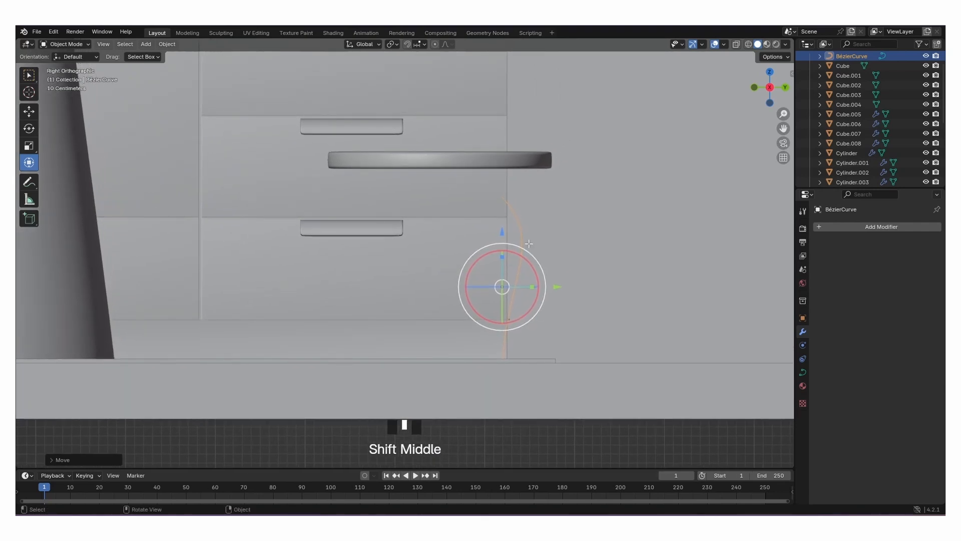
key("Tab")
left_click(534, 222)
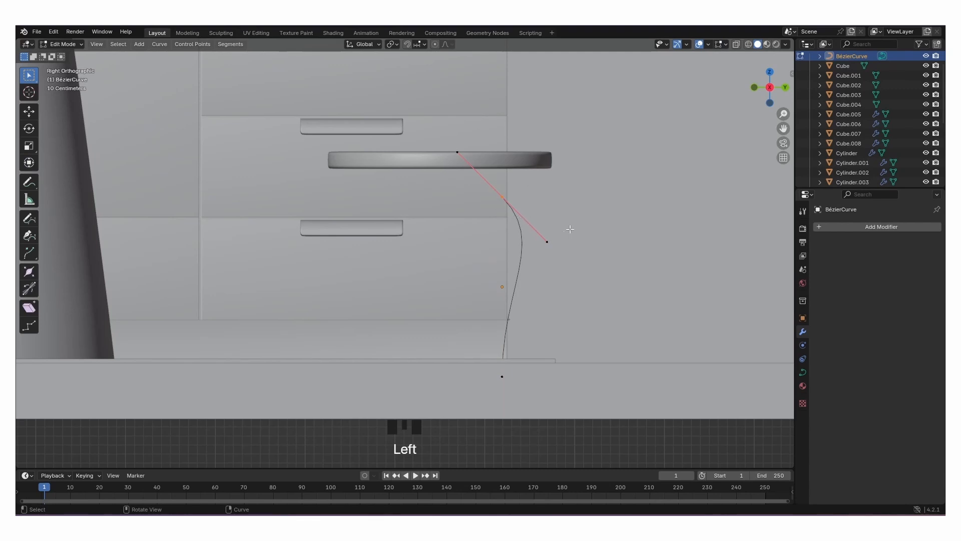
key("r")
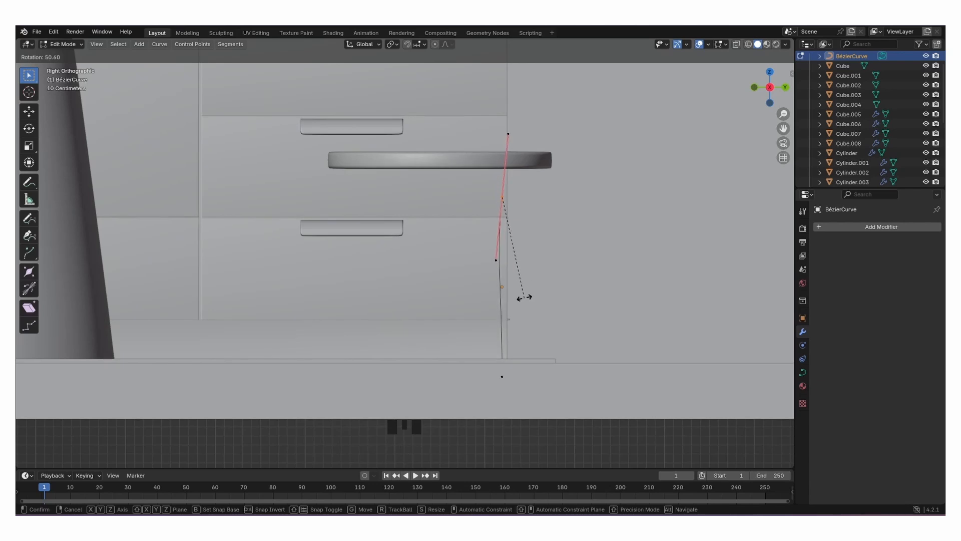
left_click(536, 258)
key("g")
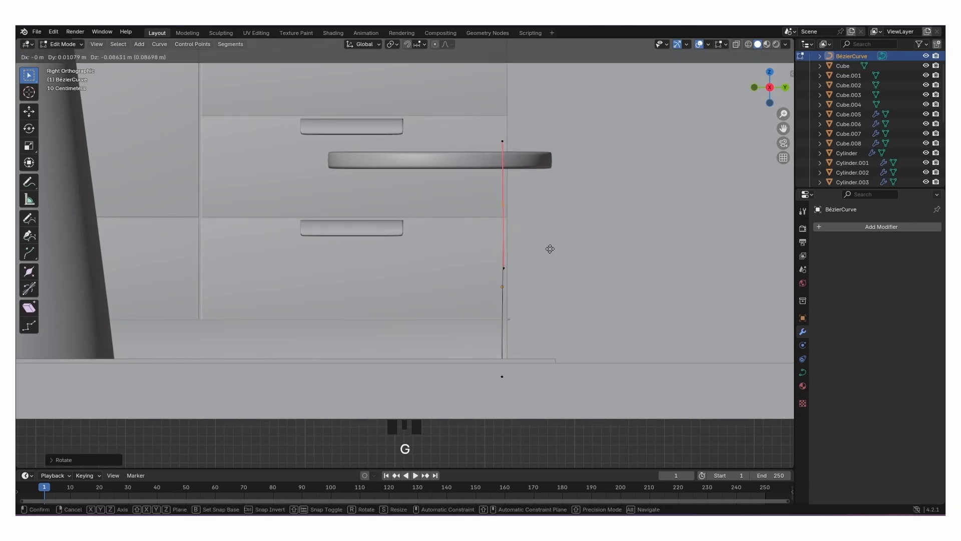
left_click(548, 268)
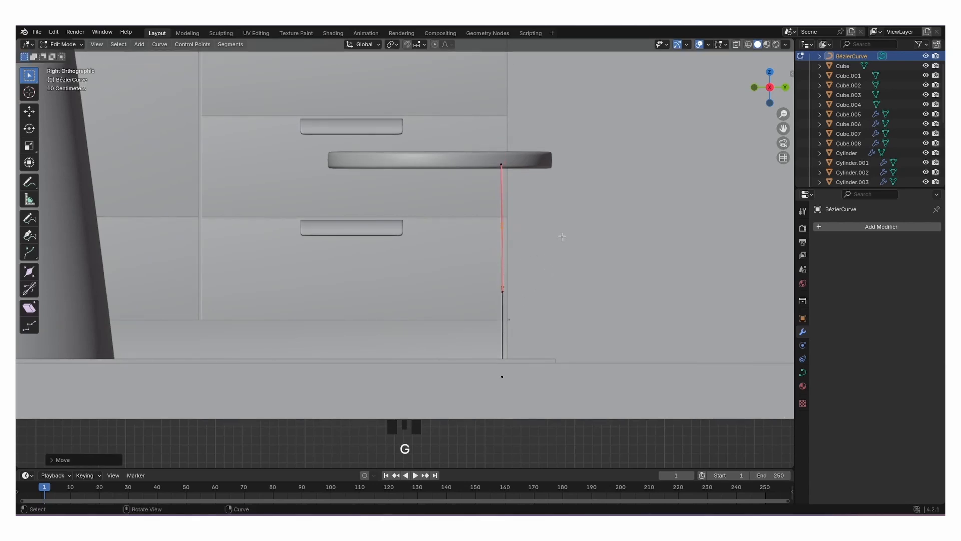
Extrude a new control point from the curve's upper end up to the disc and rotate its handles nearly horizontal.
key("e")
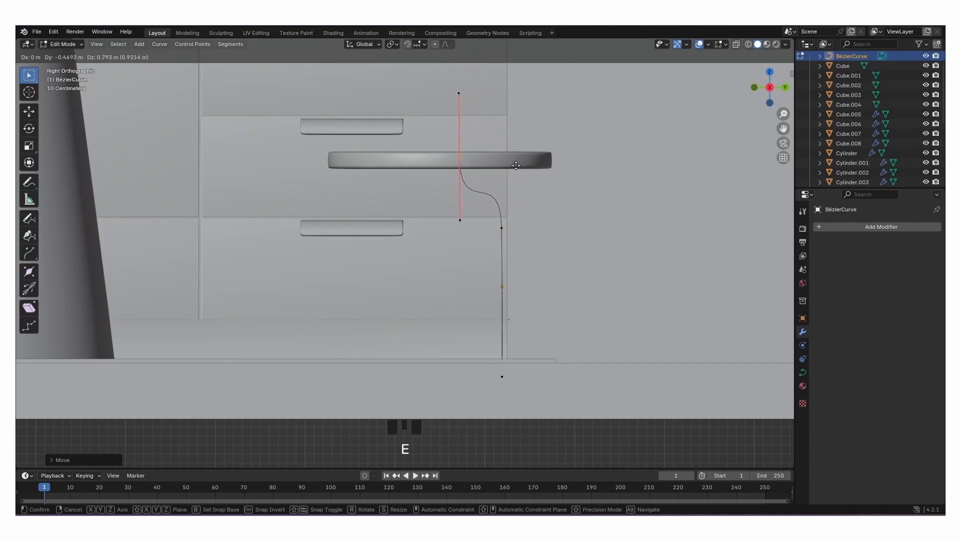
left_click(509, 165)
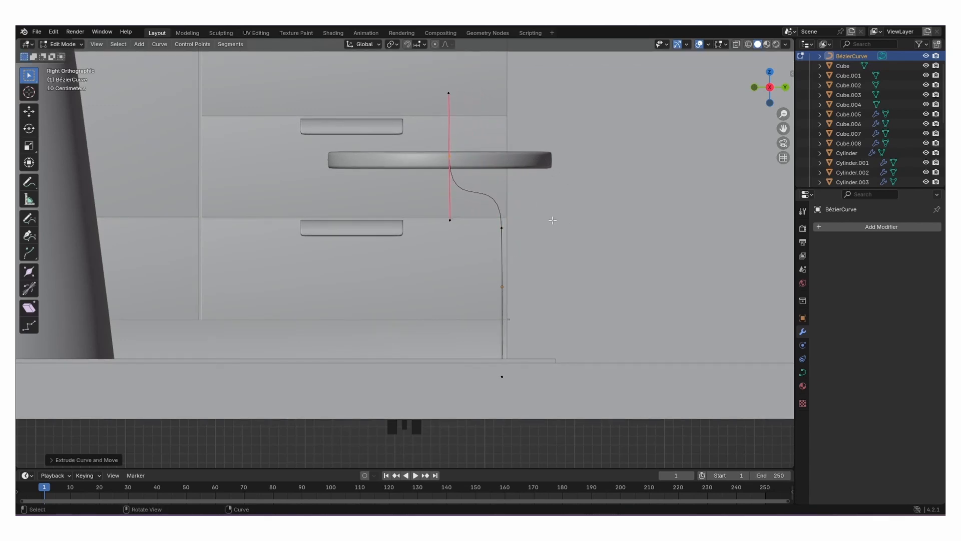
key("r")
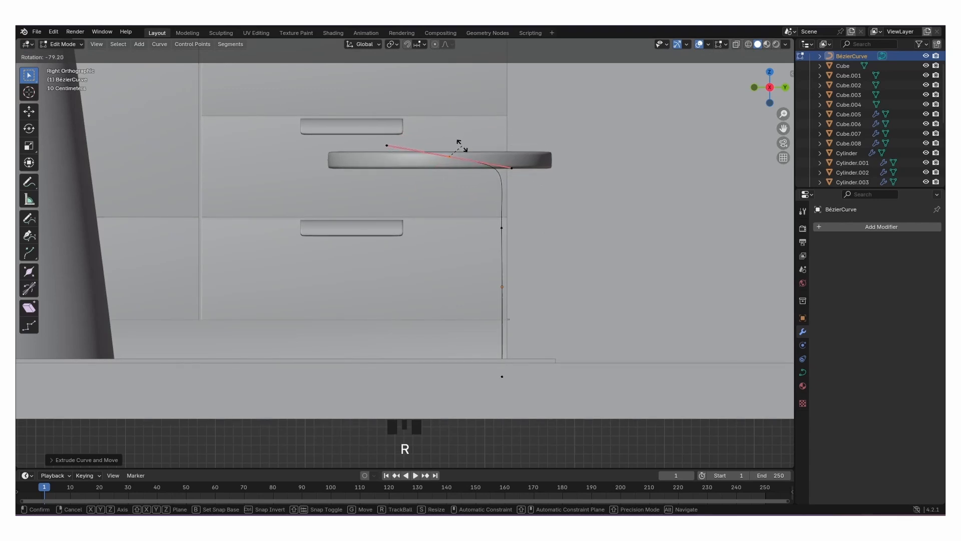
left_click(486, 124)
Level the new control point's handles and move the point into the disc's thickness to form a smooth rounded bend.
key("g")
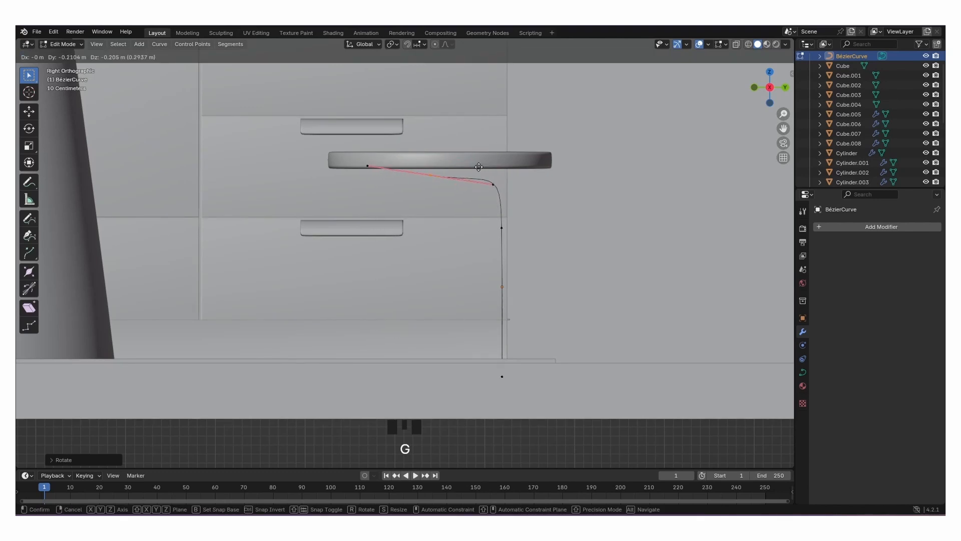
left_click(482, 170)
key("r")
left_click(579, 174)
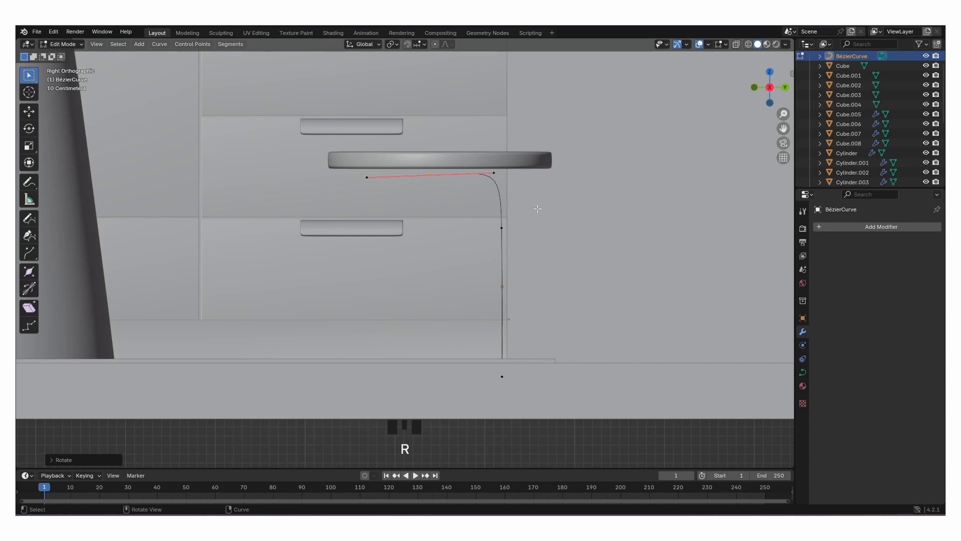
key("g")
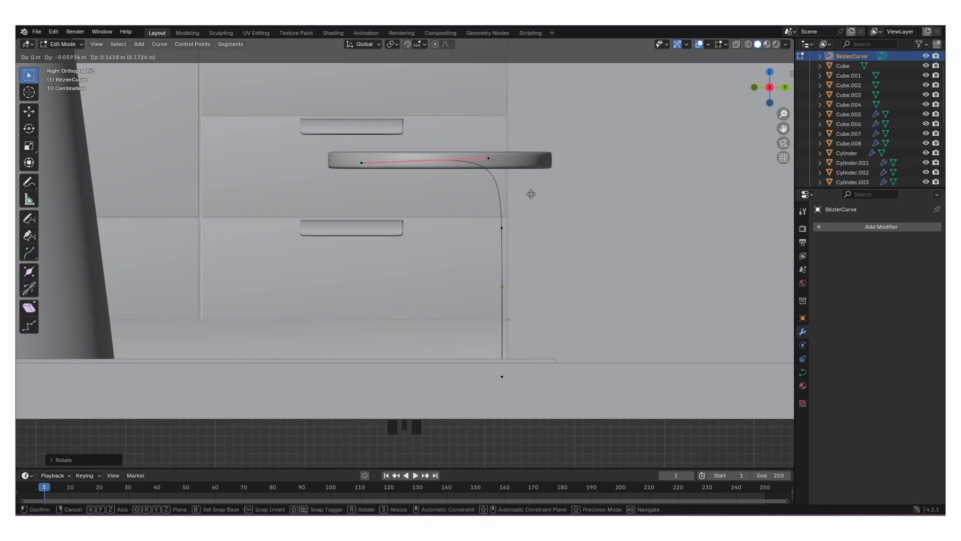
left_click(544, 194)
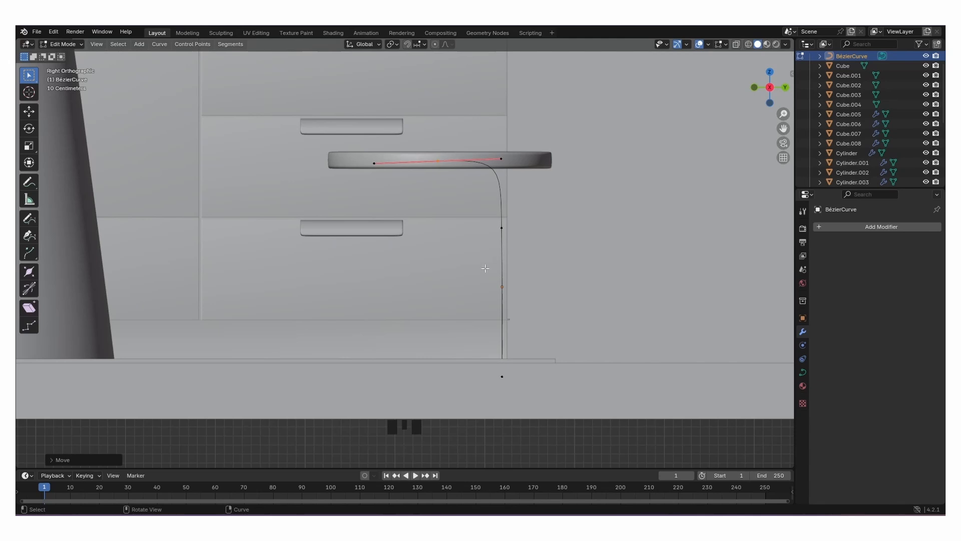
Give the curve a round bevel with a depth of 0.038 m and fill its caps to form a tubular leg.
middle_click_drag(442, 253, 789, 239)
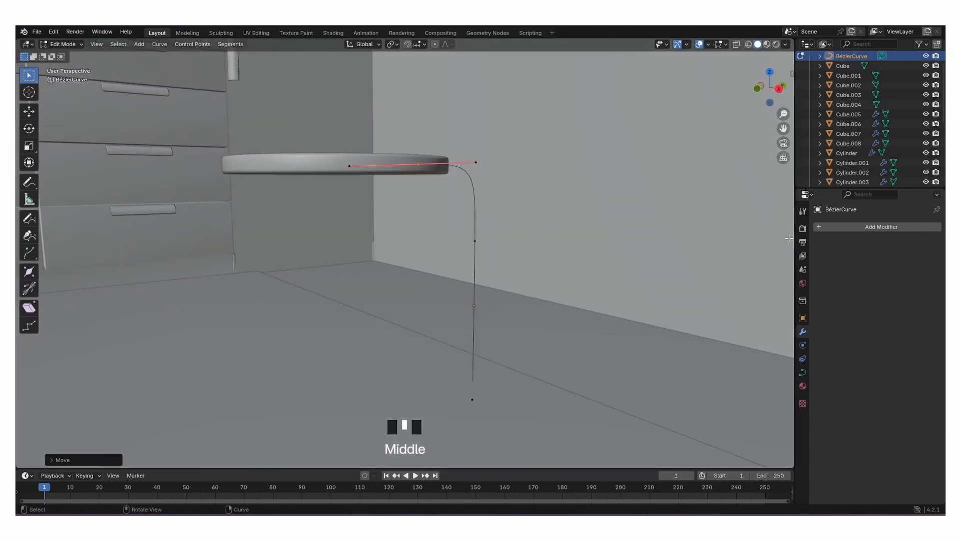
key("Tab")
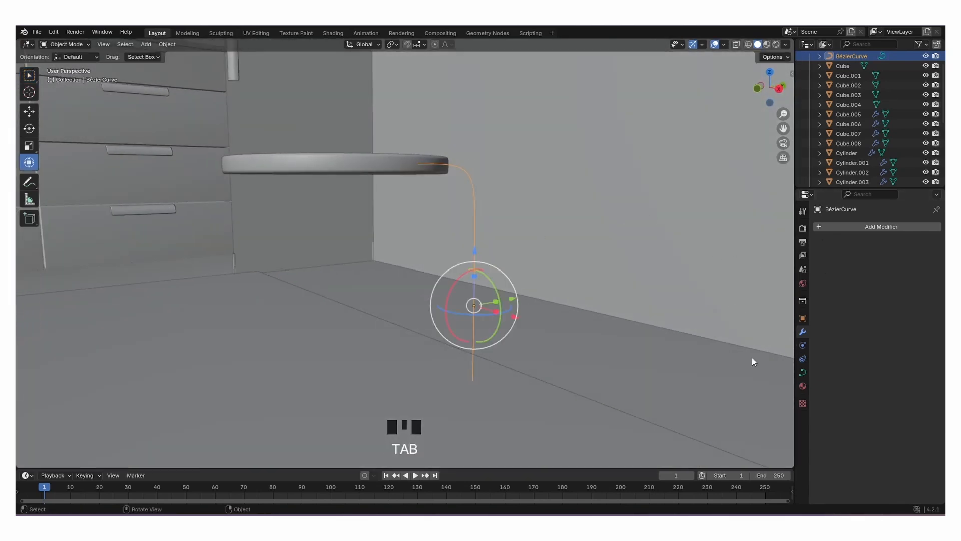
left_click(803, 345)
left_click(803, 358)
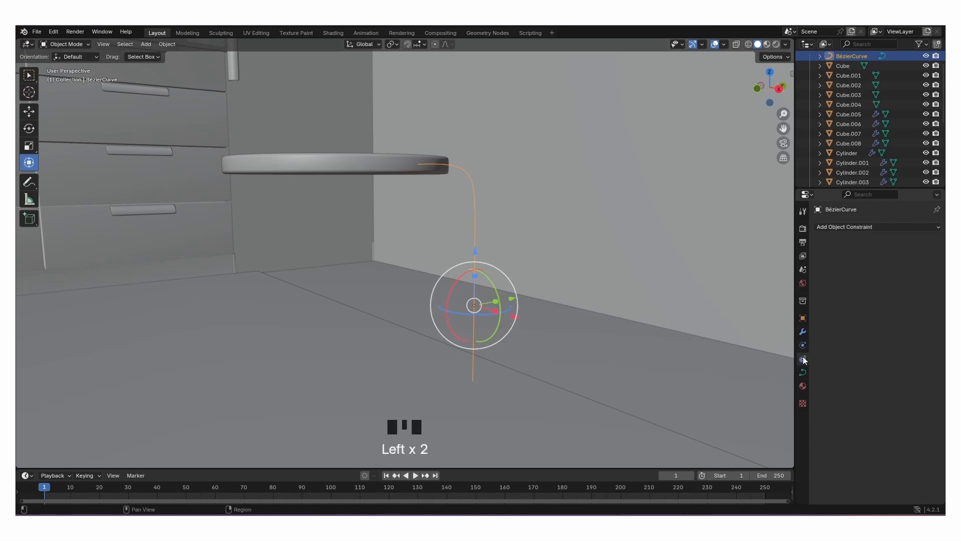
left_click(803, 372)
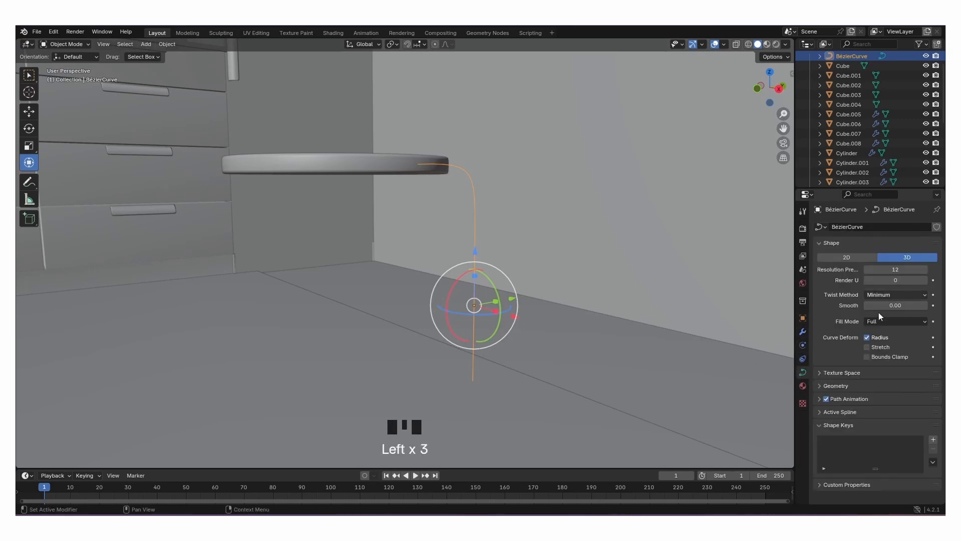
left_click(827, 386)
scroll(869, 373, "down", 2)
scroll(909, 405, "down", 2)
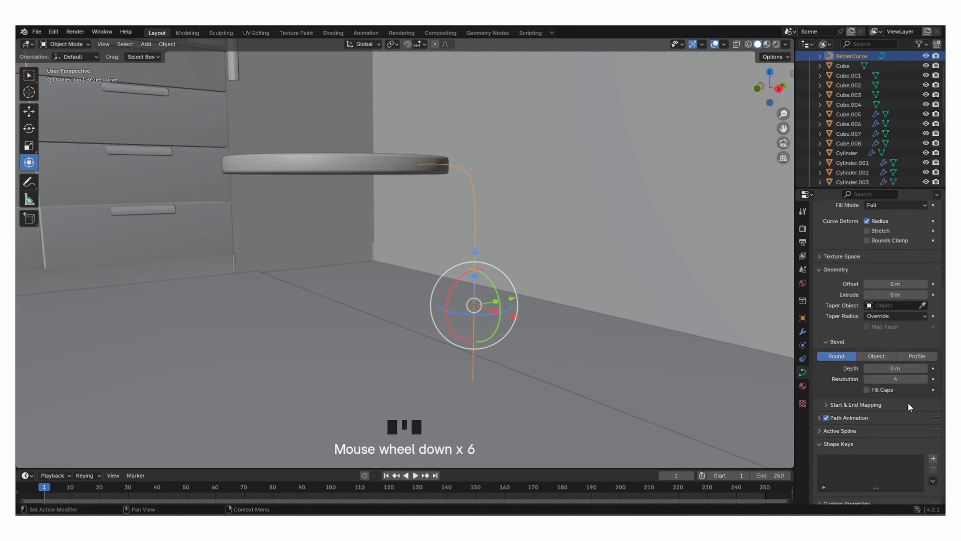
mouse_move(896, 371)
left_mouse_down()
mouse_move(908, 370)
mouse_move(890, 373)
left_mouse_up()
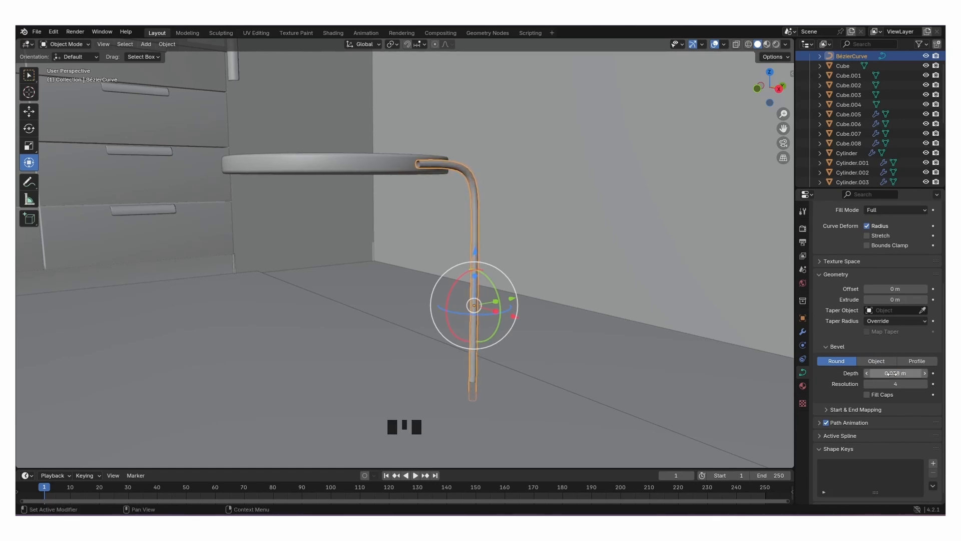
Rotate the tubular leg about the Z axis so its bent end points in under the disc.
middle_click_drag(542, 298, 541, 351)
left_click_drag(489, 395, 456, 390)
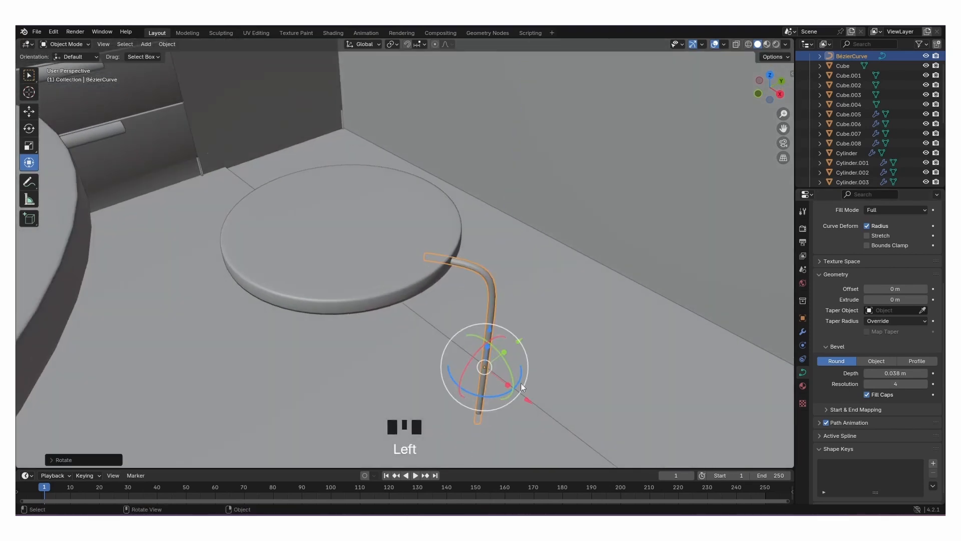
middle_click_drag(546, 398, 548, 346)
Move the tubular leg so its bent upper end sits against the disc's underside near the rim, and open the curve for editing.
left_click(506, 245)
left_click_drag(506, 245, 509, 253)
middle_click_drag(558, 259, 516, 306)
left_click_drag(395, 401, 417, 376)
left_click_drag(381, 425, 382, 420)
middle_click_drag(382, 421, 501, 323)
key("Tab")
left_click(505, 379)
key("g")
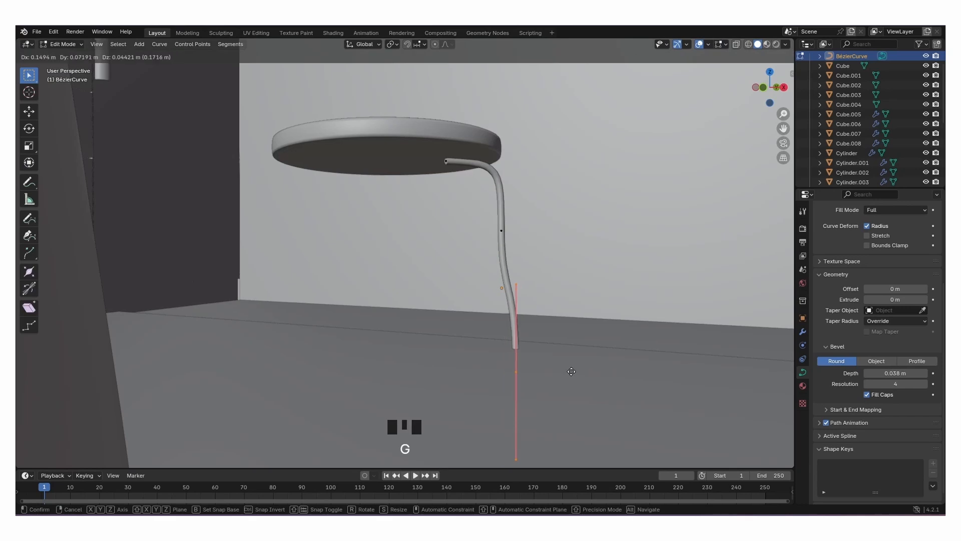
right_click(575, 371)
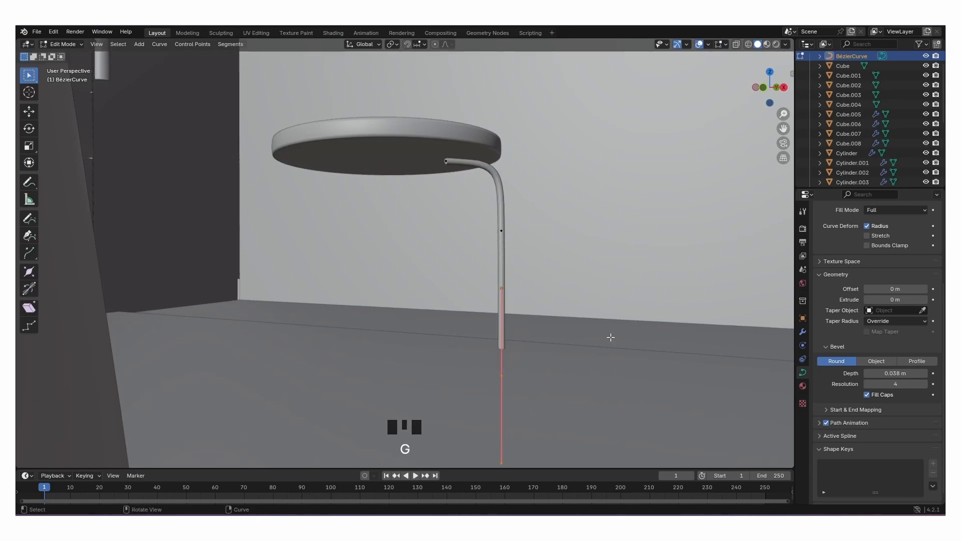
Switch to the front view and hide the table's Cylinder.006 and Cylinder.007 to expose the seat and its leg.
left_click(764, 89)
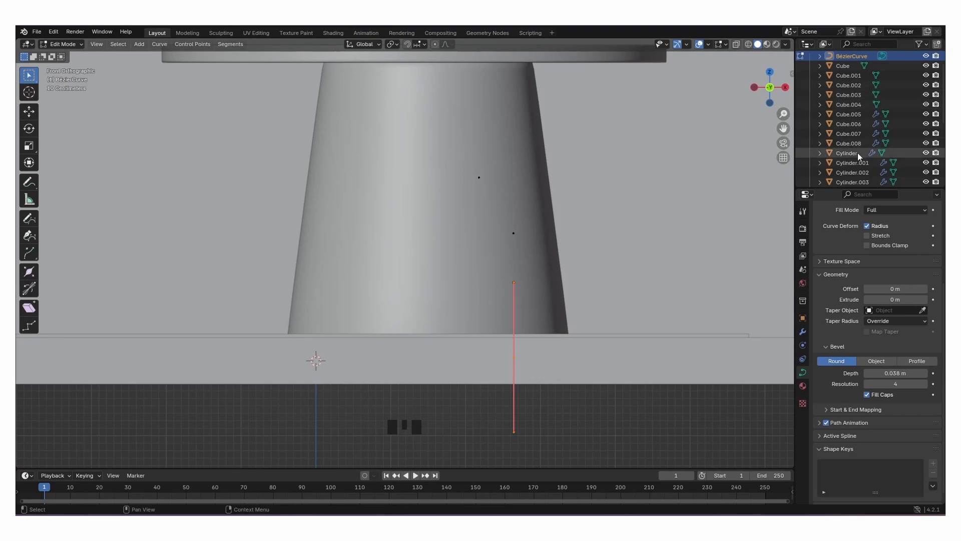
scroll(871, 170, "down", 6)
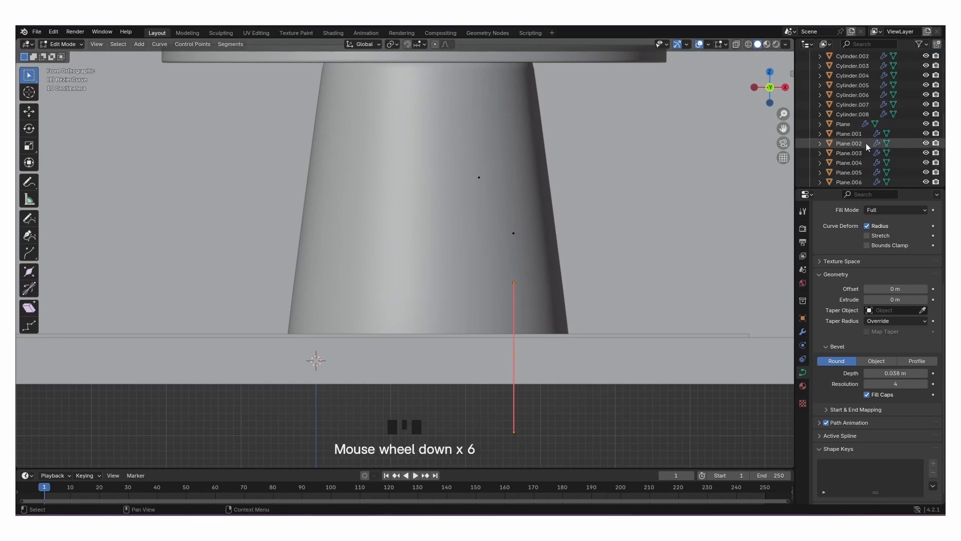
left_click(854, 115)
left_click(854, 105)
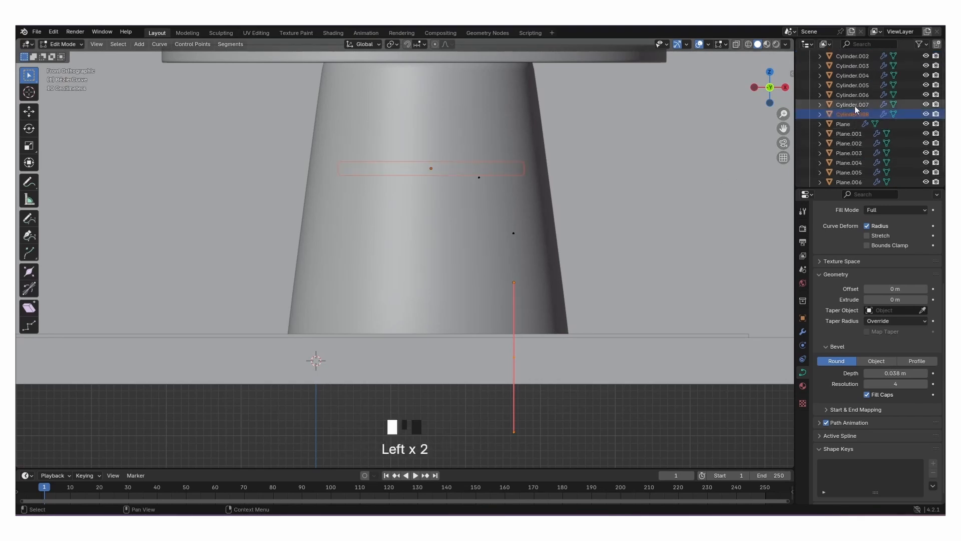
left_click(926, 104)
left_click(926, 95)
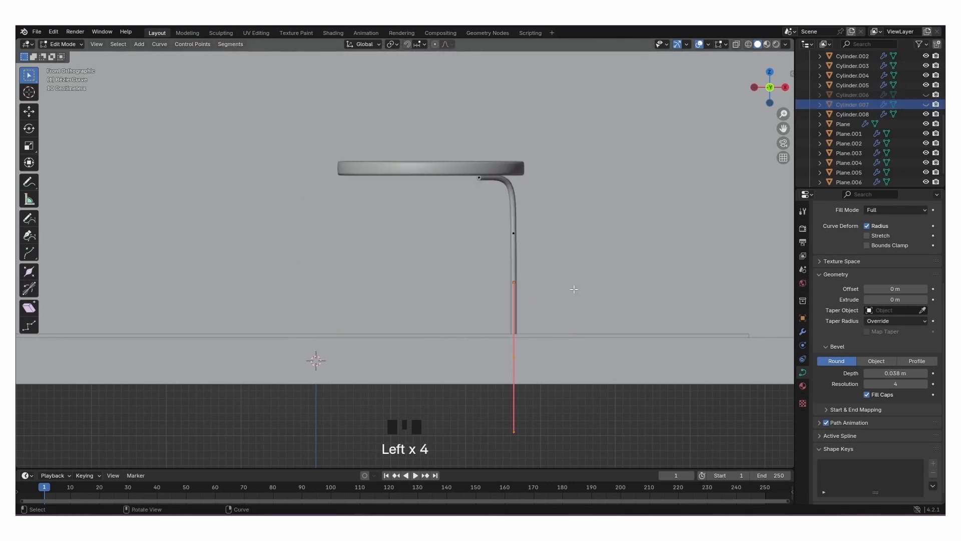
Move the leg's bottom control point outward with proportional editing enabled so the leg slants away from the seat.
scroll(849, 124, "up", 6)
left_click(516, 262)
left_click(513, 354)
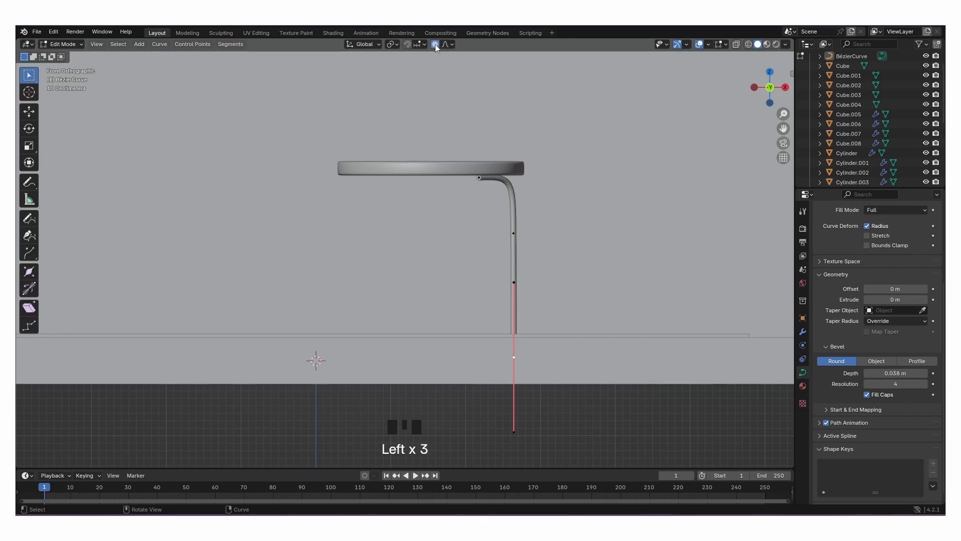
key("g")
left_click(552, 322)
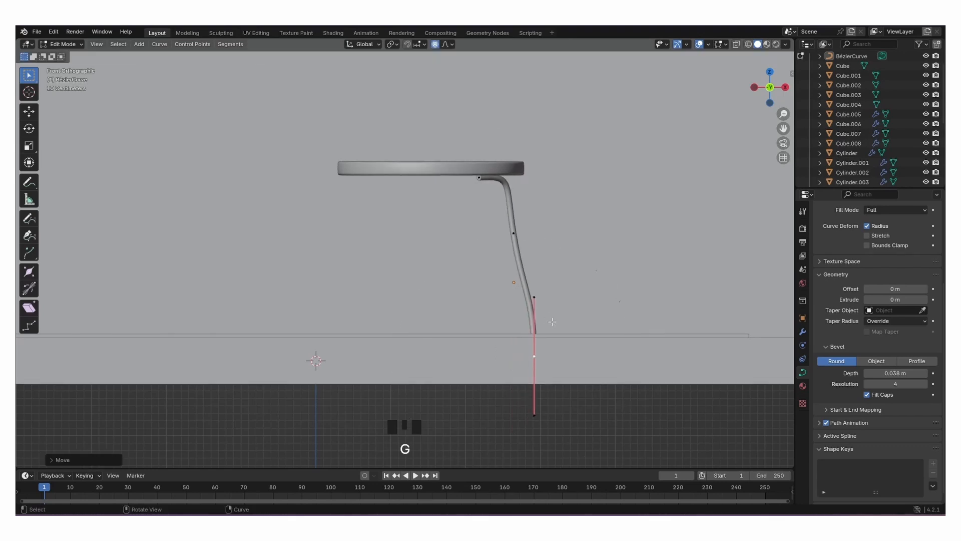
left_click_drag(501, 219, 538, 249)
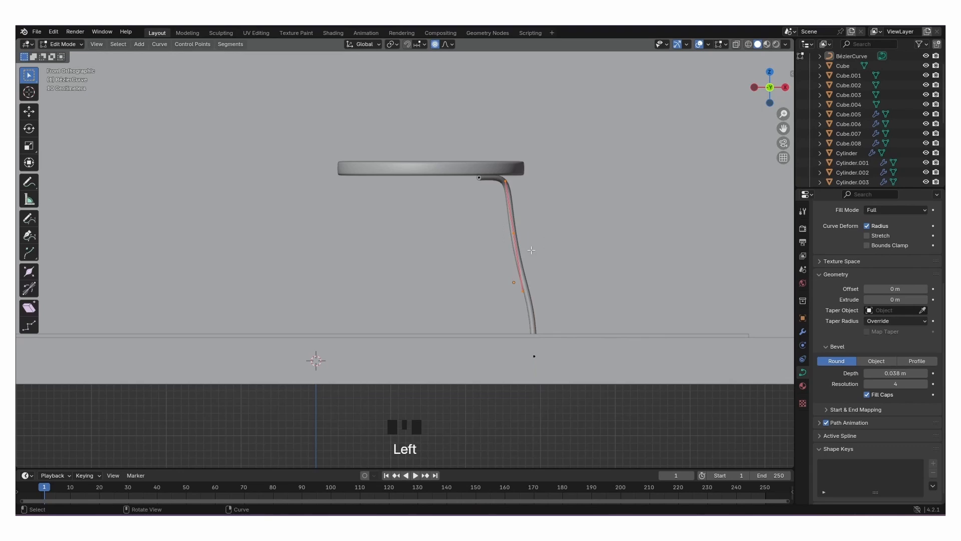
key("g")
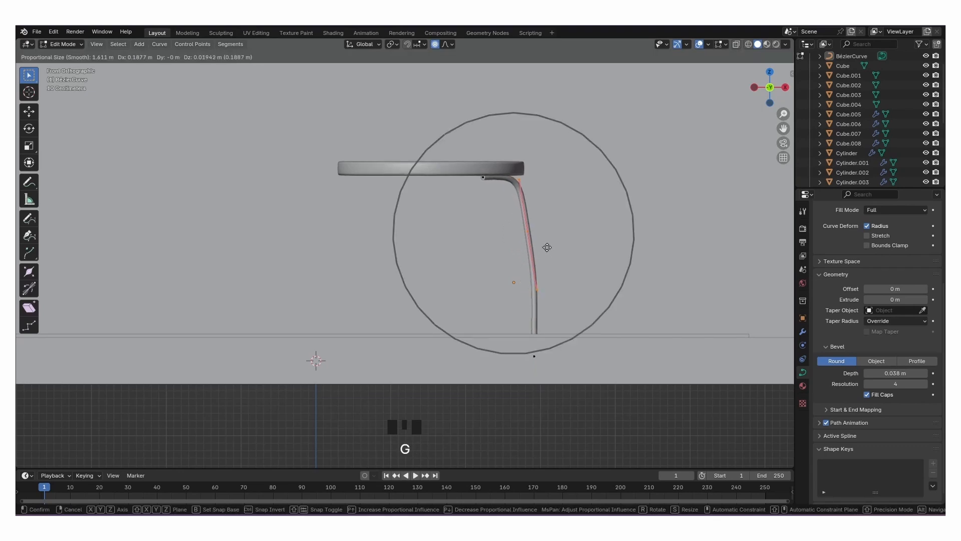
right_click(542, 231)
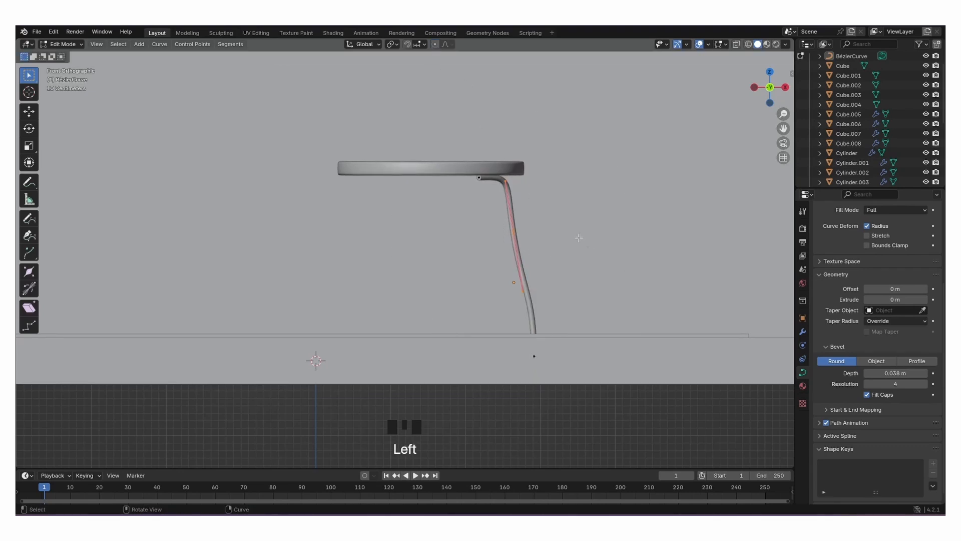
Move the leg's middle control point outward and scale down its handles to smooth the slanted section.
key("g")
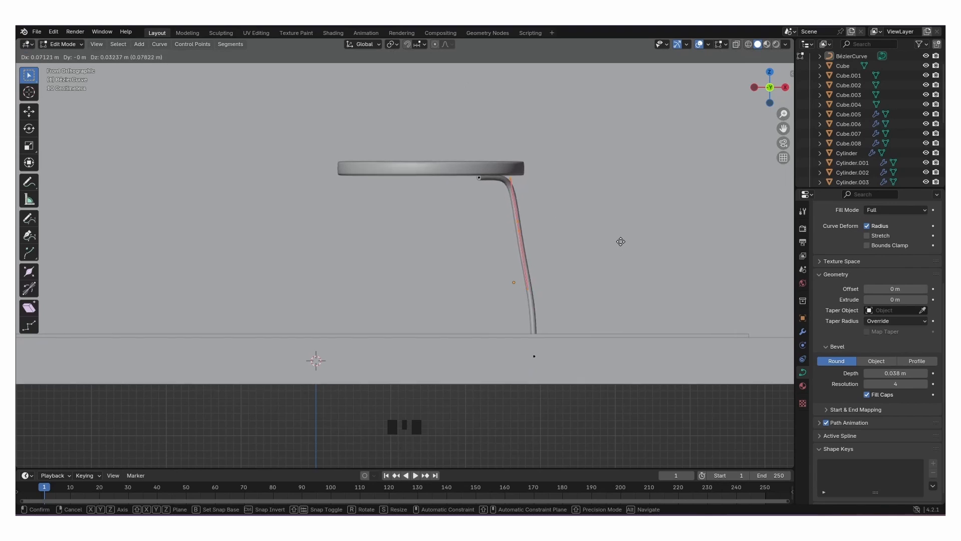
left_click(621, 241)
key("s")
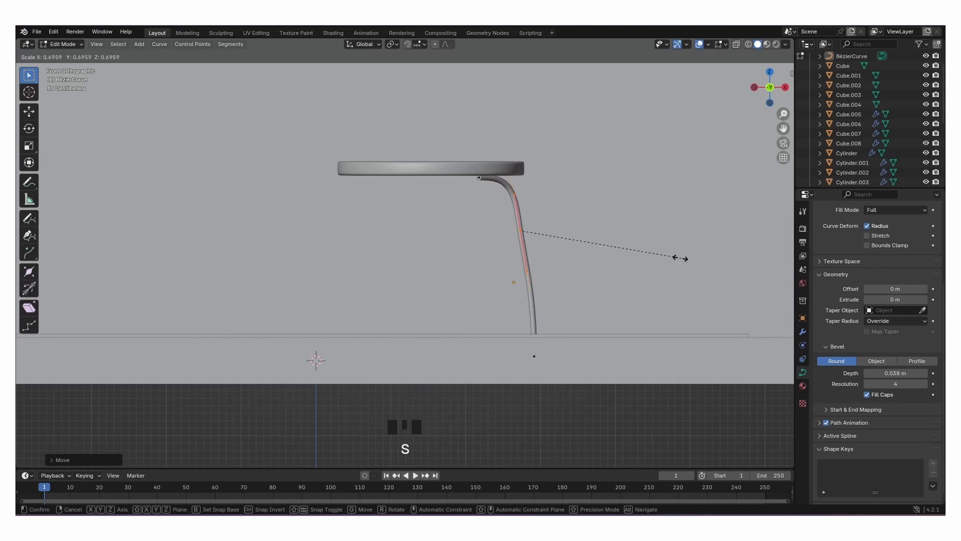
left_click(652, 250)
Slightly lengthen the handles of the leg's bottom control point and rotate them to follow the outward slant.
left_click(541, 345)
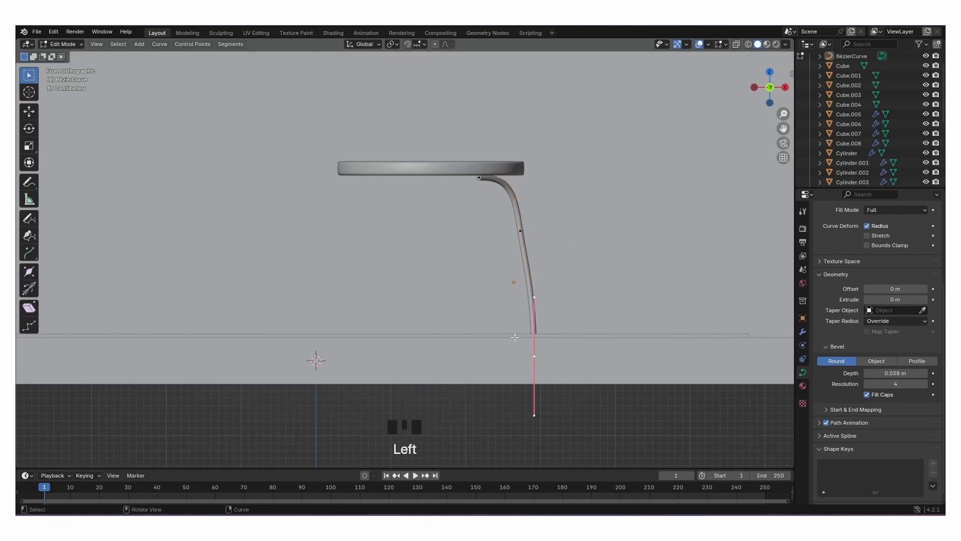
key("s")
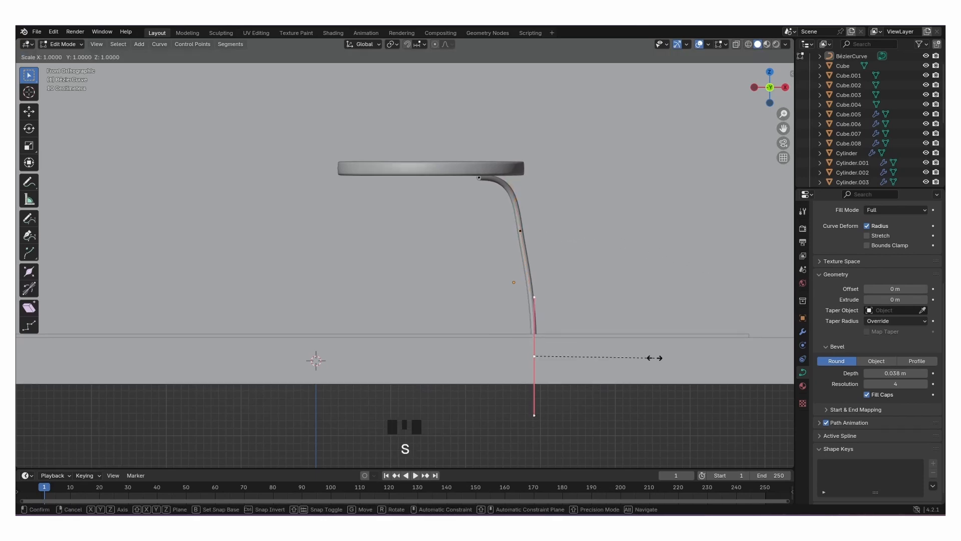
left_click(659, 353)
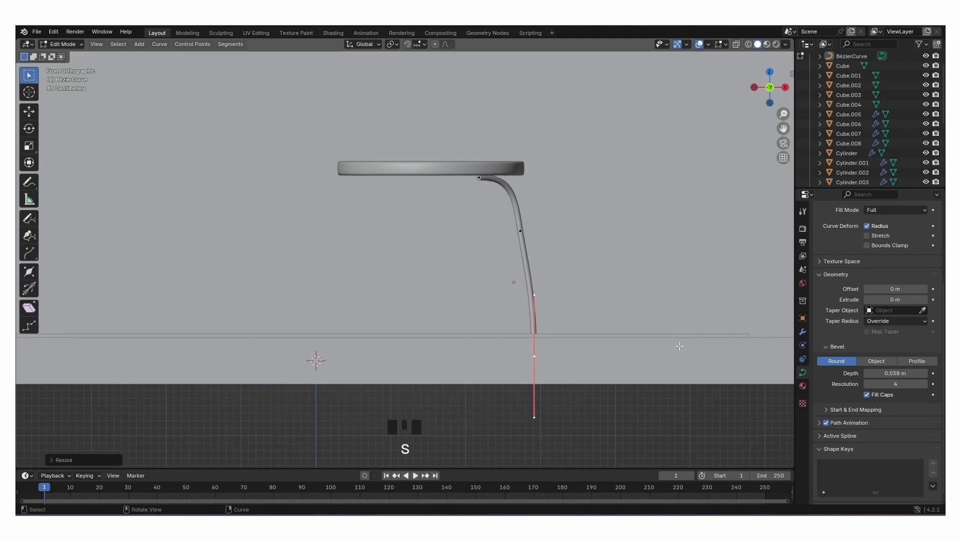
key("r")
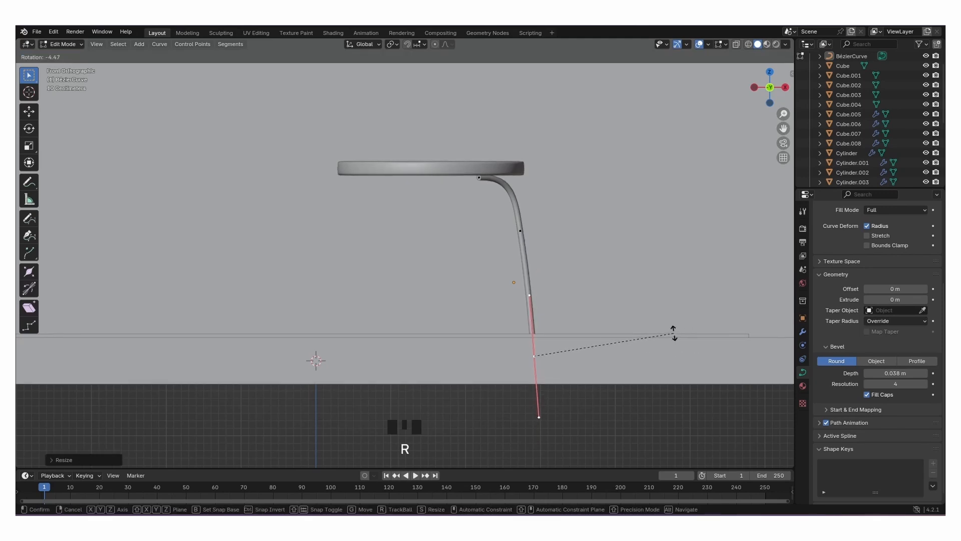
left_click(671, 328)
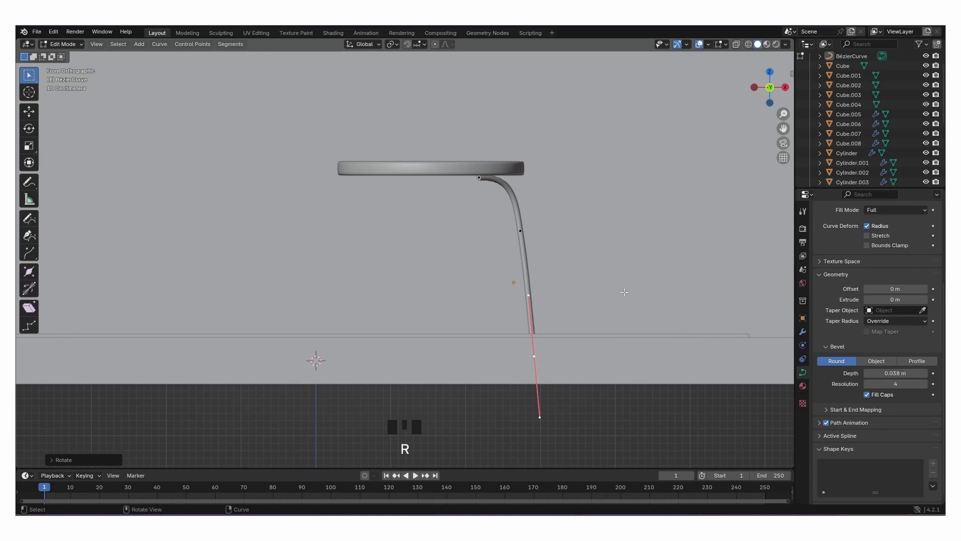
Rotate the middle control point's handles in line with the leg and lengthen them to straighten the lower part.
left_click(510, 223)
key("r")
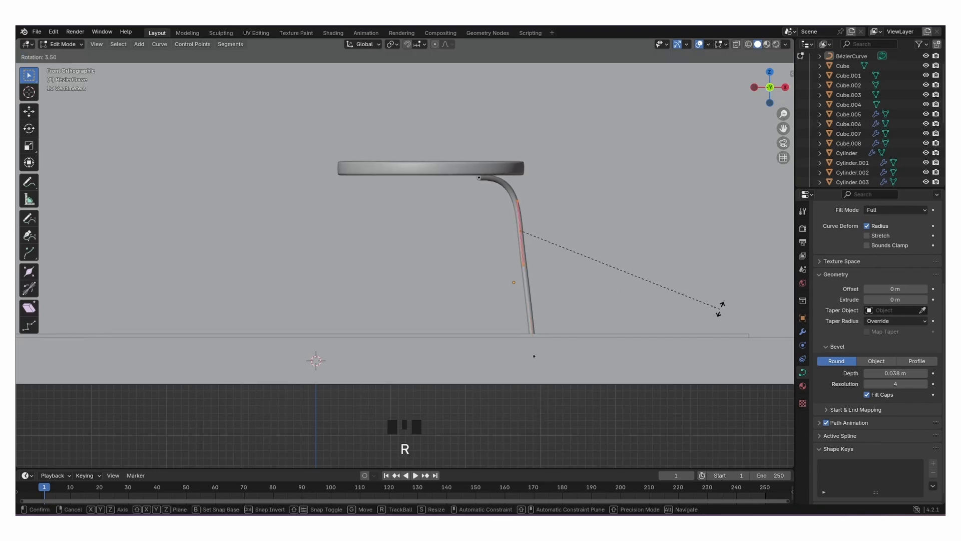
left_click(724, 304)
key("s")
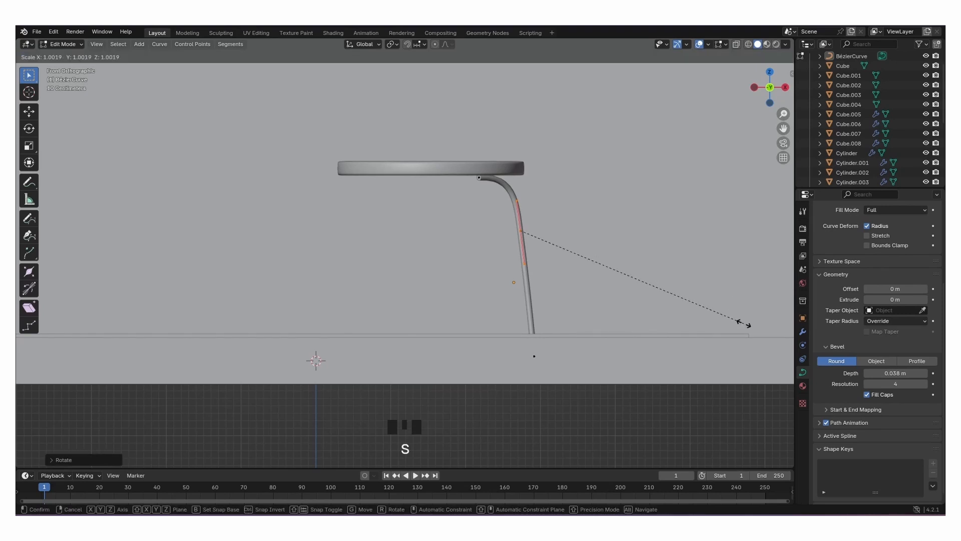
left_click(65, 337)
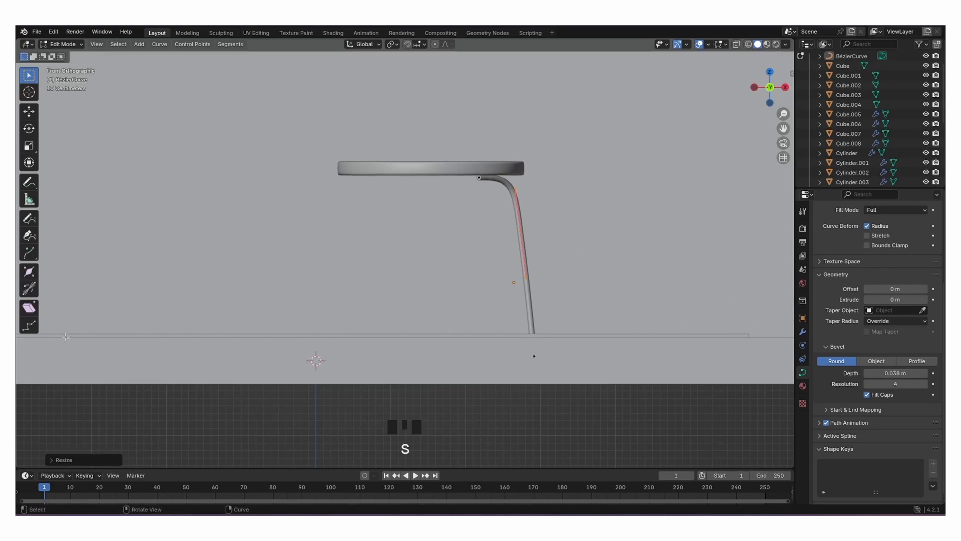
Return to Object Mode and adjust the leg's horizontal position so its bent end sits under the seat's rim.
middle_click_drag(399, 312, 407, 378, "shift")
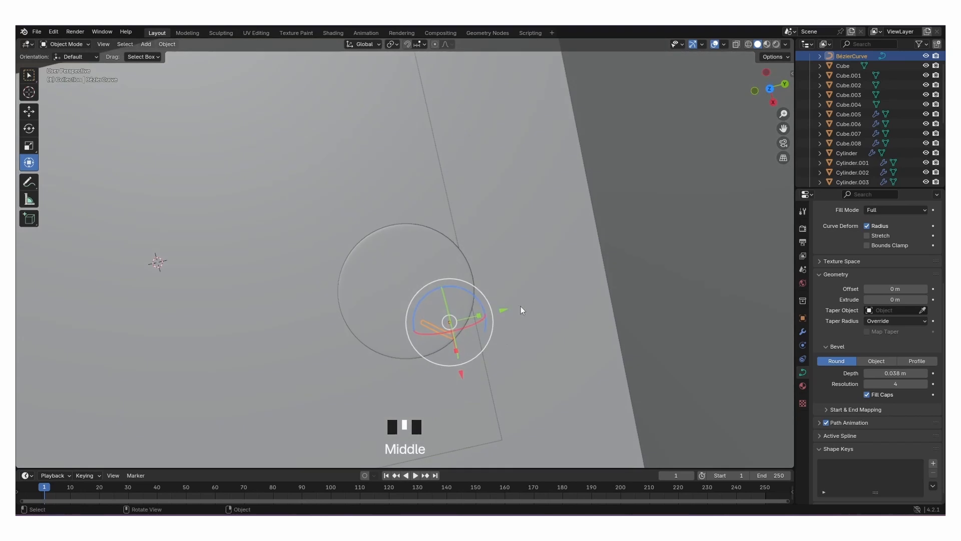
left_click_drag(499, 304, 507, 299)
left_click_drag(469, 377, 468, 370)
middle_click_drag(508, 311, 486, 305)
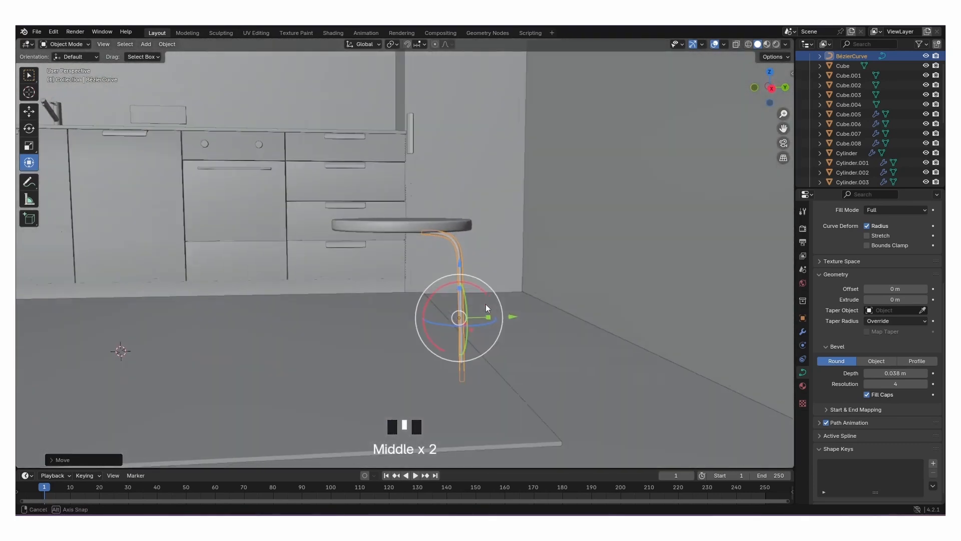
mouse_move(509, 321)
left_mouse_down()
mouse_move(520, 319)
mouse_move(509, 326)
left_mouse_up()
middle_click_drag(509, 326, 484, 315)
scroll(484, 314, "up", 3)
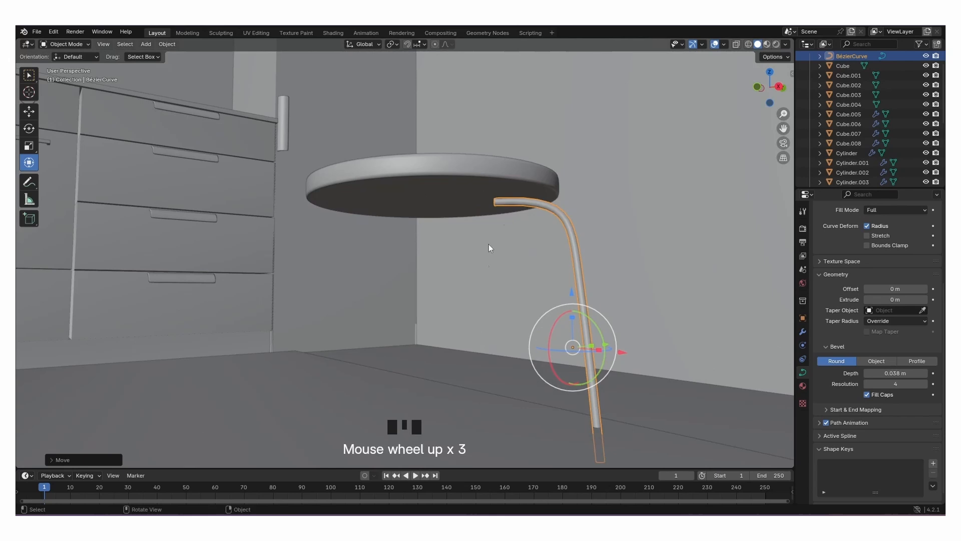
Extrude the upper end point of the leg curve inward along the underside of the seat.
left_click(509, 200)
left_click(511, 203)
left_click(561, 222)
key("Tab")
left_click(496, 201)
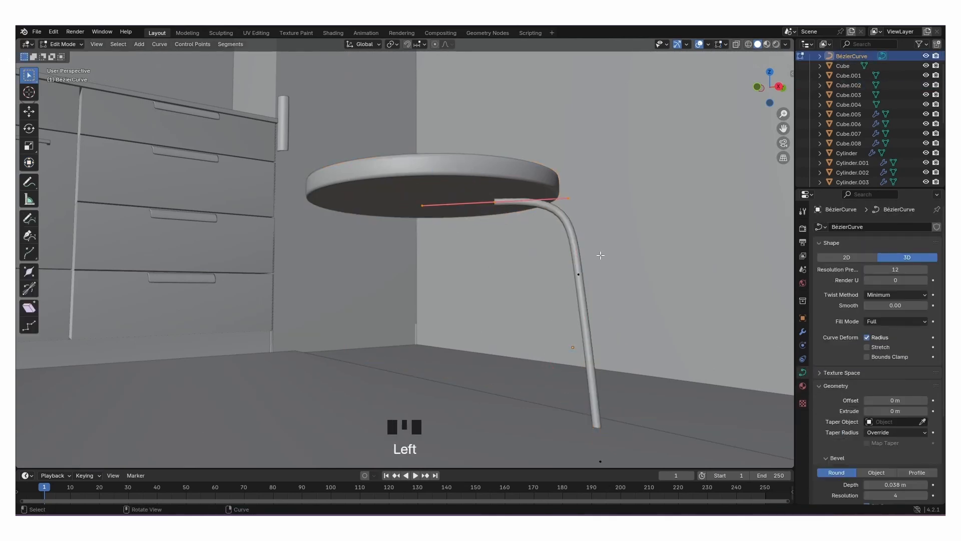
key("e")
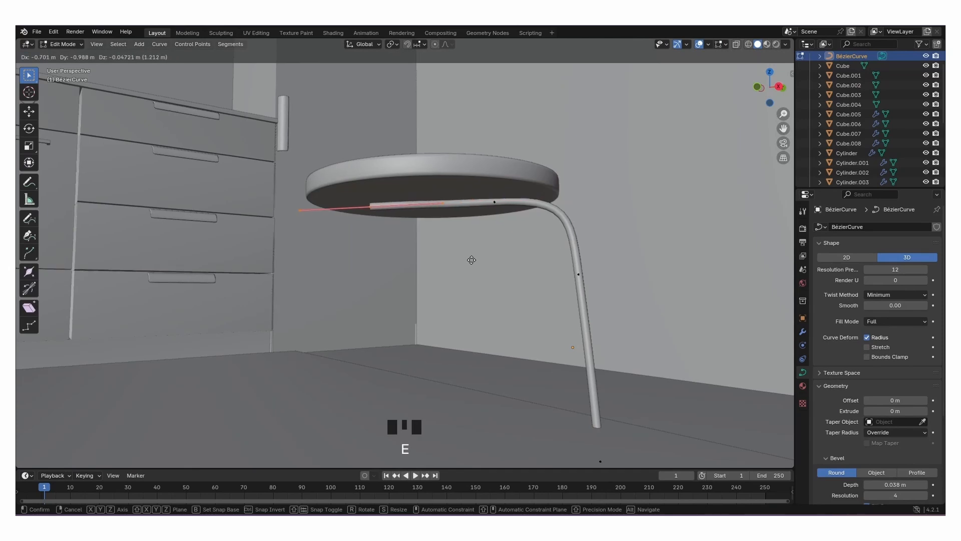
left_click(472, 260)
Shorten the new end point's handles, pull the point back to the seat's centre, and leave Edit Mode.
middle_click_drag(453, 272, 611, 290)
key("s")
left_click(533, 264)
middle_click_drag(532, 264, 469, 263)
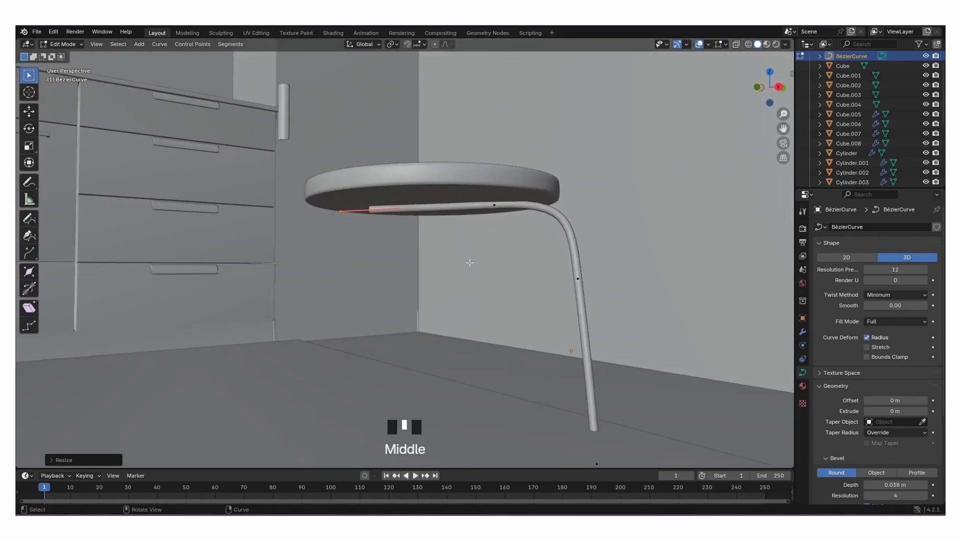
key("g")
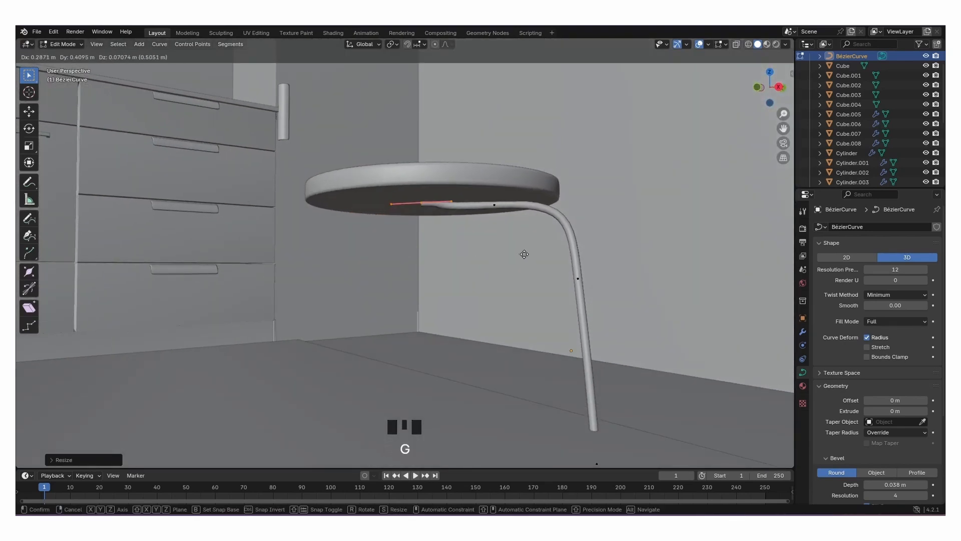
left_click(520, 259)
middle_click_drag(520, 259, 468, 262)
key("Tab")
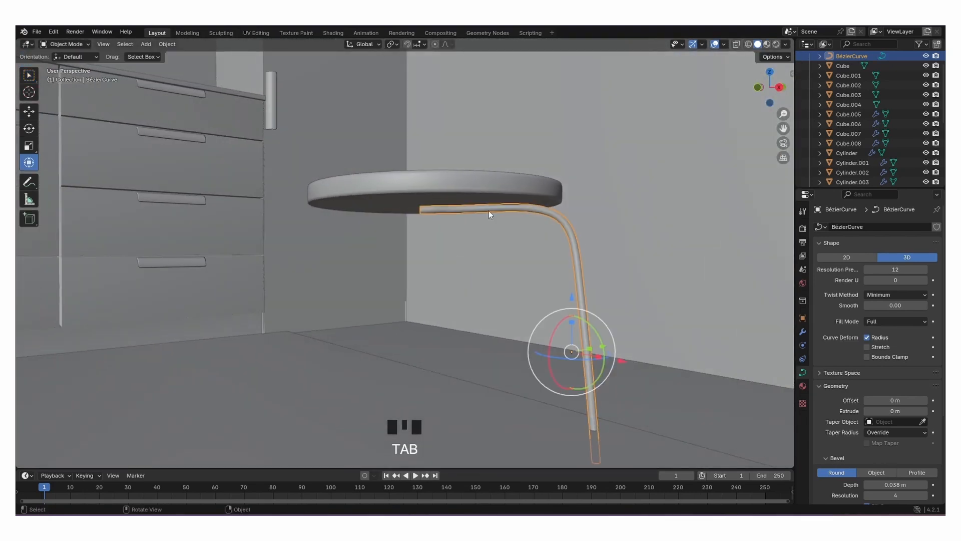
Add a Mirror modifier to the leg curve with the round seat, Cylinder.008, as the mirror object.
scroll(488, 211, "down", 3)
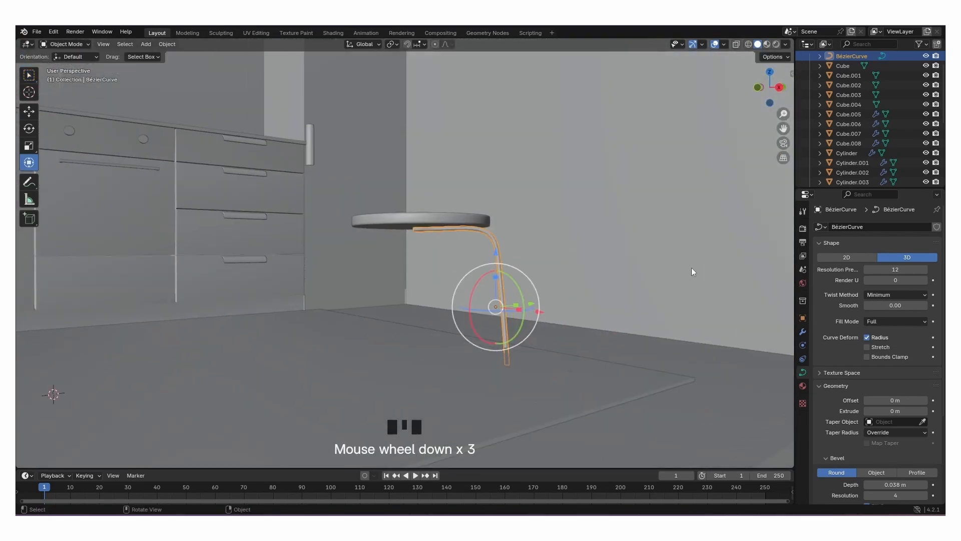
left_click(802, 330)
left_click(881, 227)
mouse_move(800, 224)
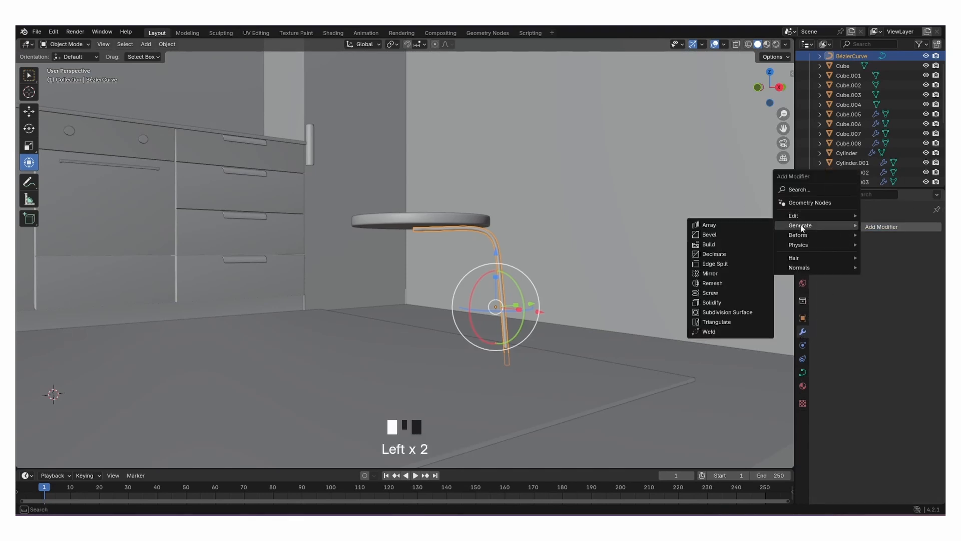
left_click(723, 274)
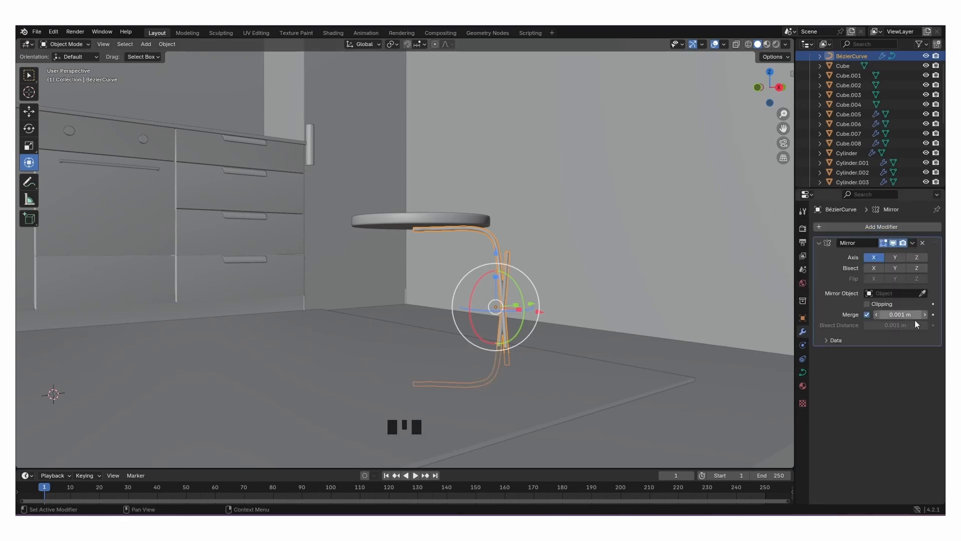
left_click(923, 294)
left_click(436, 218)
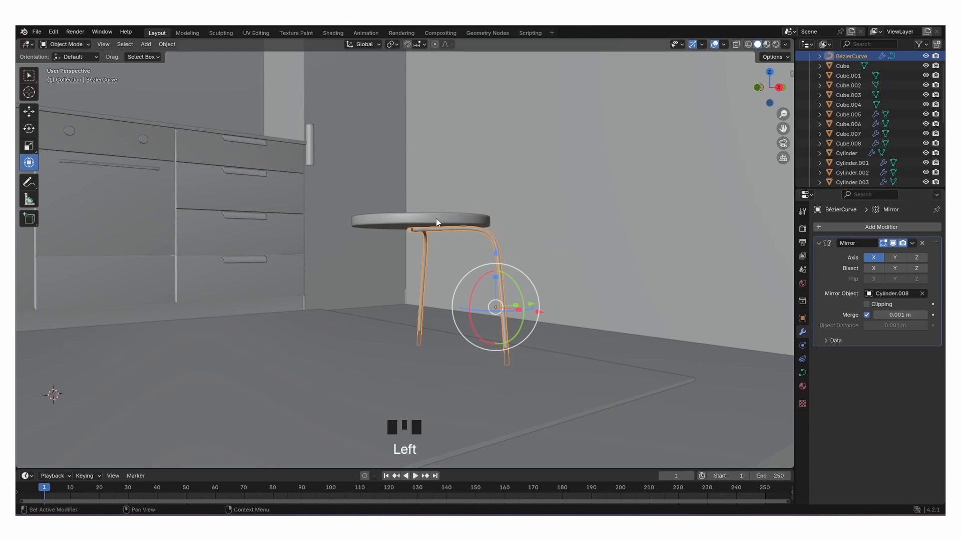
Enable the Y axis in the leg's Mirror modifier to make four legs, and shift the leg outward along Y.
middle_click_drag(767, 272, 792, 292)
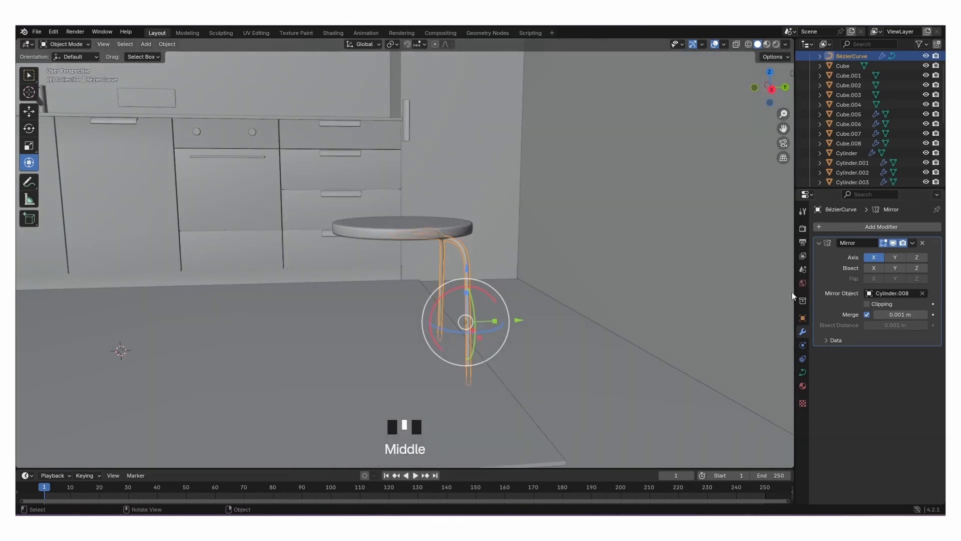
left_click(896, 257)
mouse_move(512, 272)
middle_mouse_down()
mouse_move(594, 262)
mouse_move(592, 253)
mouse_move(534, 253)
mouse_move(515, 264)
mouse_move(514, 305)
mouse_move(505, 260)
middle_mouse_up()
left_click_drag(517, 299, 533, 298)
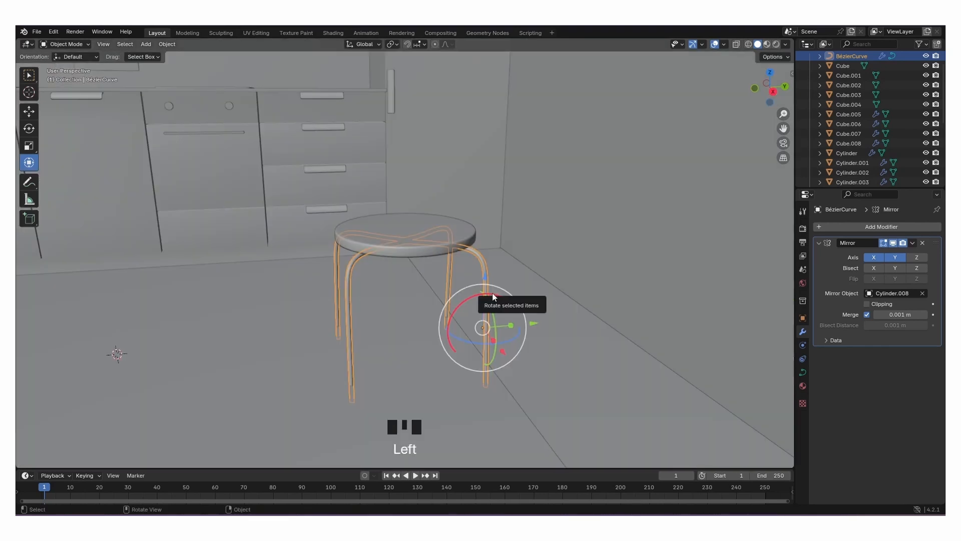
Duplicate the stool's seat and legs and move the copy along Y beside the original.
key("ctrl+c")
key("ctrl+v")
left_click_drag(528, 321, 658, 263)
Remove the Mirror modifier from the copied leg and delete the copied seat, keeping a single loose leg.
left_click(598, 235)
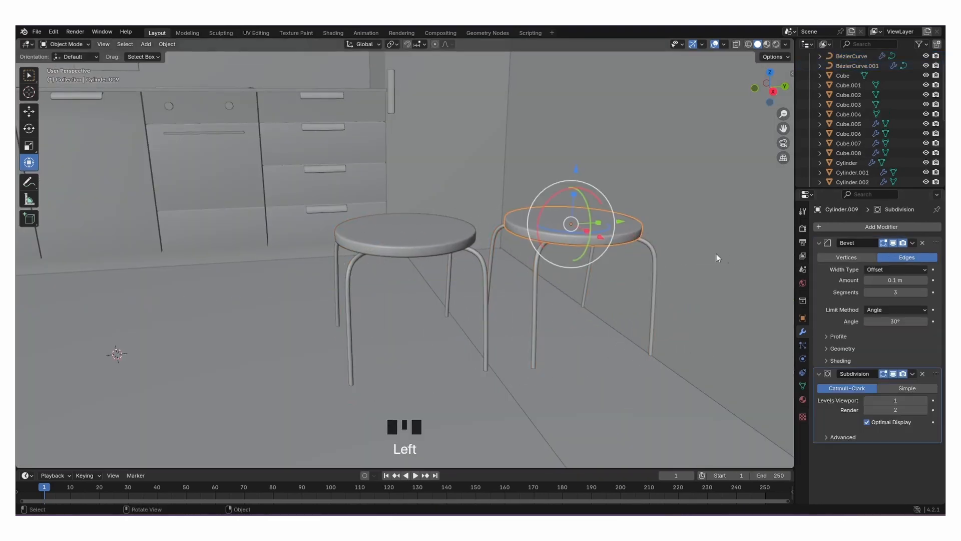
left_click(653, 260)
left_click(923, 243)
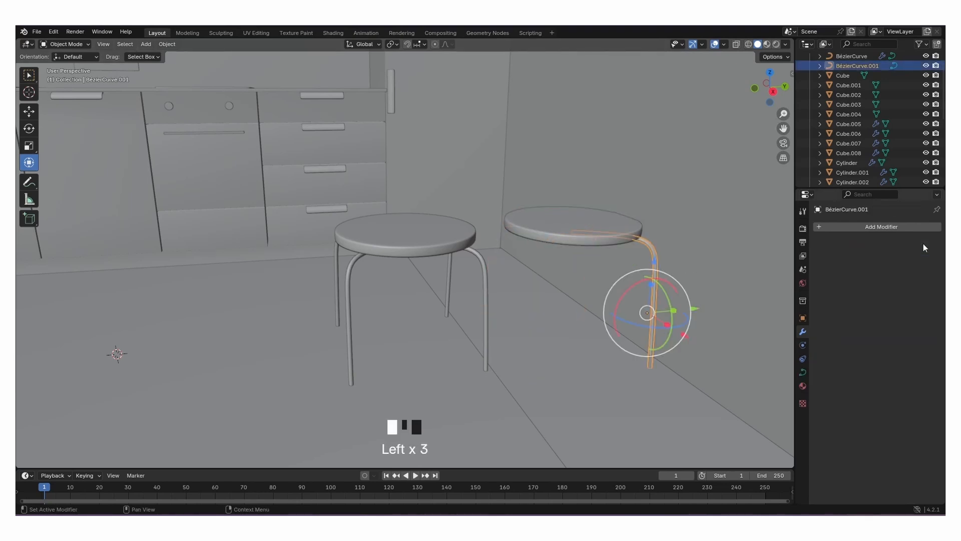
left_click(638, 245)
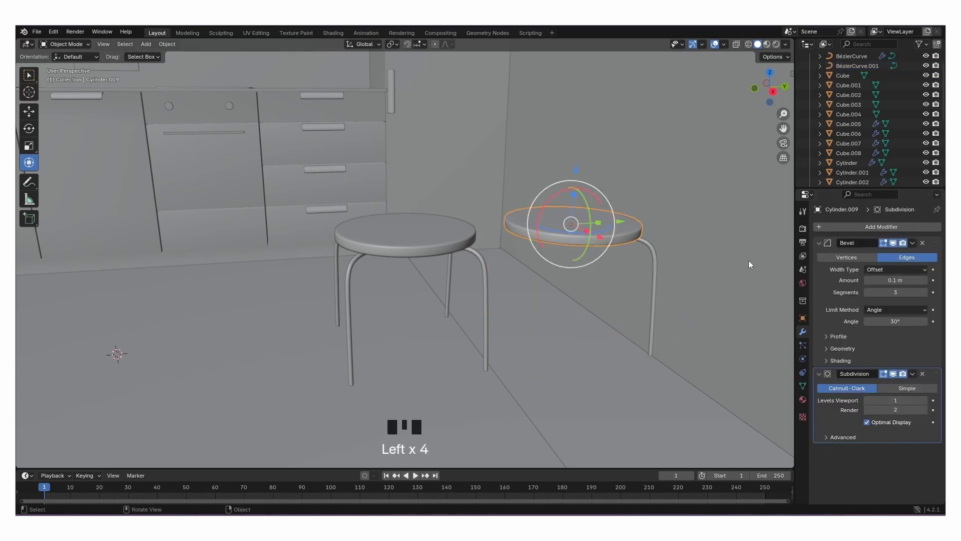
key("Delete")
Move the single copied leg closer to the stool and raise it clear of the floor.
left_click(655, 254)
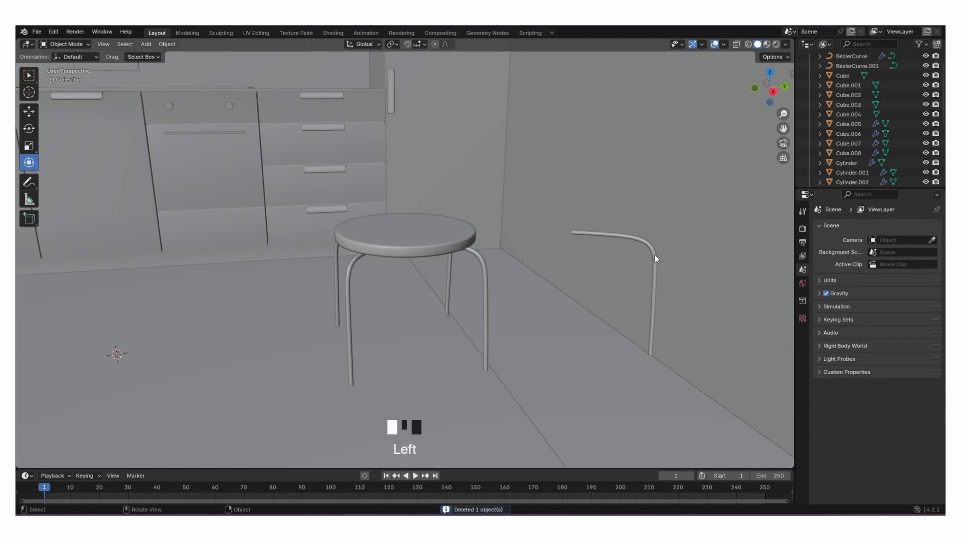
left_click_drag(697, 304, 591, 316)
left_click_drag(551, 273, 558, 166)
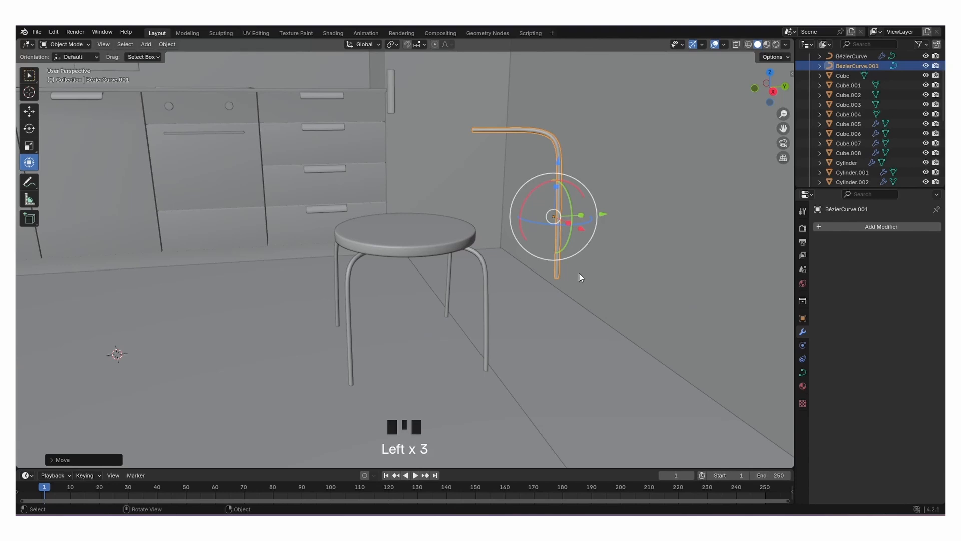
middle_click_drag(593, 258, 614, 312)
left_click_drag(565, 278, 591, 271)
middle_click_drag(590, 272, 540, 259)
Delete the inner end control point of the copied leg curve to shorten its horizontal part.
key("Tab")
left_click(465, 179)
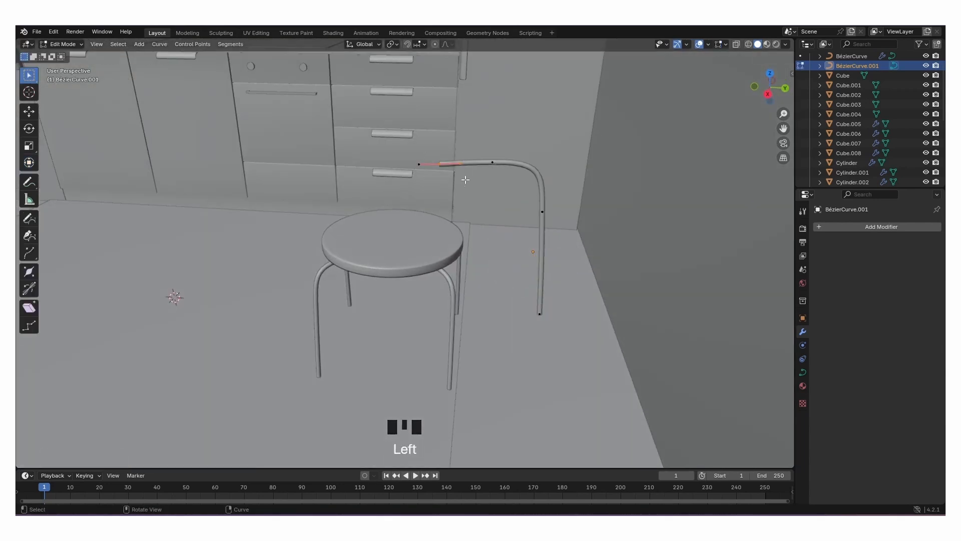
key("Delete")
left_click(473, 210)
key("Tab")
Rotate the shortened curve 180° about the global Y axis so its long part points upward.
middle_click_drag(602, 320, 607, 256)
middle_click_drag(567, 203, 608, 257)
type("ry90")
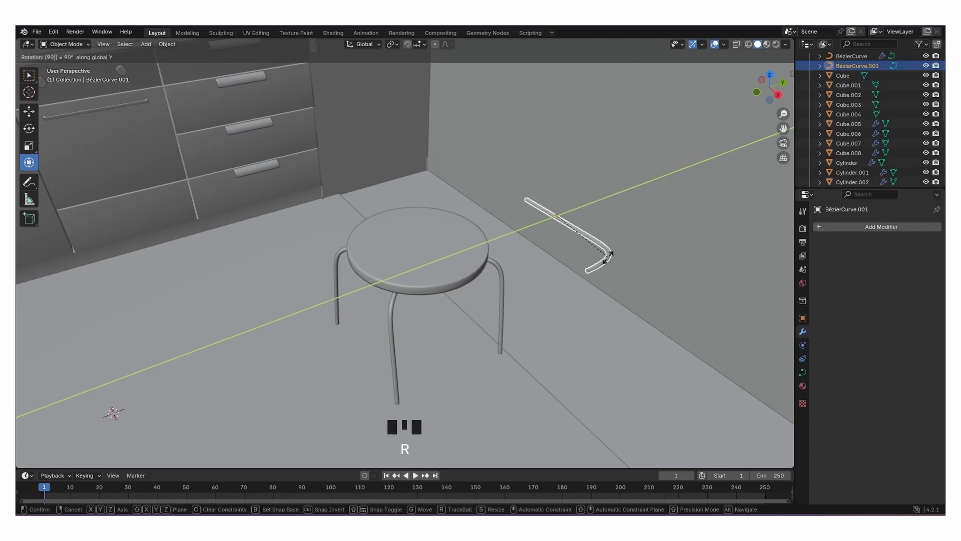
key("BackSpace")
key("BackSpace")
type("180")
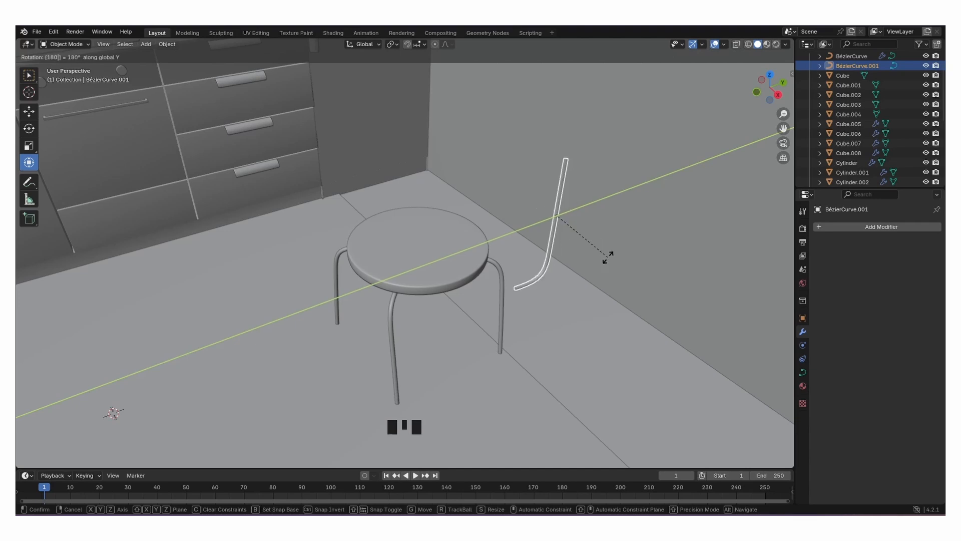
key("Return")
Raise the flipped curve and move it along Y toward the seat's edge to serve as a backrest upright.
middle_click_drag(562, 256, 522, 231)
left_click_drag(539, 168, 541, 126)
left_click_drag(593, 180, 538, 180)
middle_click_drag(484, 147, 527, 216)
left_click_drag(533, 186, 515, 191)
mouse_move(524, 126)
left_mouse_down()
mouse_move(529, 111)
mouse_move(526, 120)
left_mouse_up()
Adjust the backrest upright's height and horizontal position so its bent lower end reaches under the seat's rim.
middle_click_drag(553, 151, 491, 87)
left_click(509, 111)
left_click_drag(508, 111, 524, 102)
left_click_drag(558, 151, 541, 150)
middle_click_drag(545, 157, 572, 257)
left_click_drag(572, 214, 562, 211)
middle_click_drag(555, 209, 478, 208)
Fine-tune the upright along Z and Y so its lower end rests against the seat's underside.
left_click(533, 203)
left_click(476, 129)
left_click_drag(470, 90, 473, 94)
left_click_drag(522, 151, 526, 152)
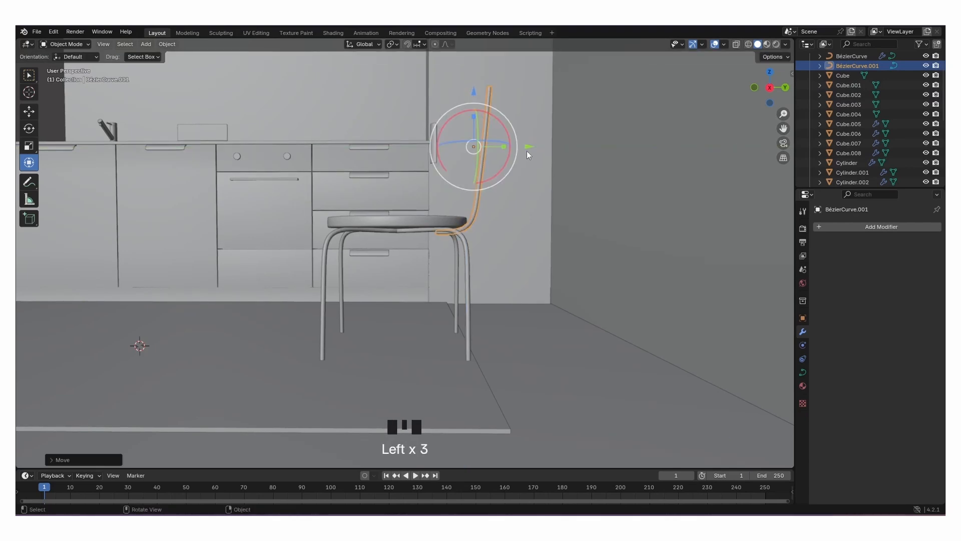
left_click_drag(470, 100, 472, 97)
left_click(522, 149)
Rotate the backrest upright about the Z axis to angle its bent lower end toward the seat's centre.
middle_click_drag(522, 149, 497, 173)
left_click(469, 144)
middle_click_drag(470, 144, 515, 231, "shift")
middle_click_drag(551, 262, 495, 188)
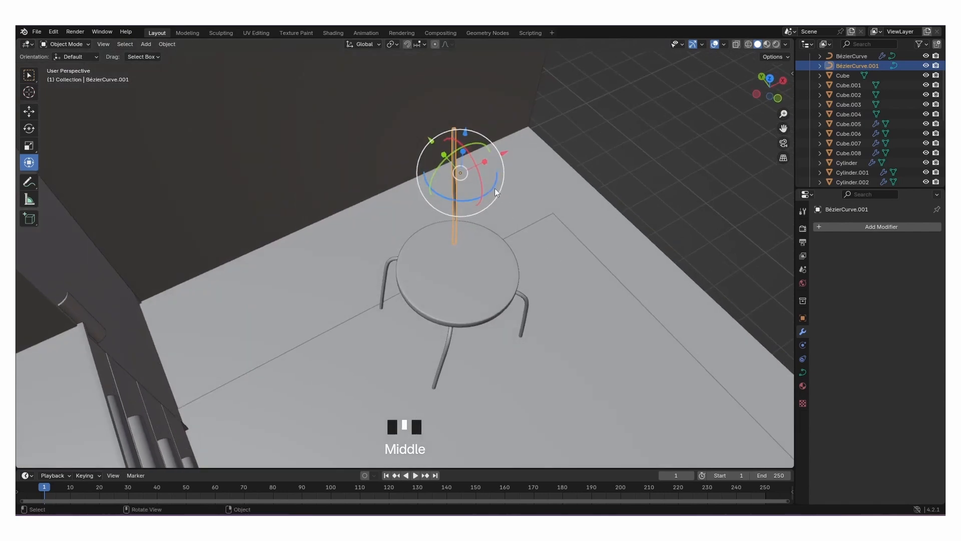
left_click_drag(493, 186, 502, 193)
Shift the upright along X toward one side of the seat's back edge and refine its Z rotation.
middle_click_drag(530, 258, 549, 242)
mouse_move(553, 233)
left_mouse_down()
mouse_move(564, 227)
mouse_move(566, 241)
left_mouse_up()
middle_click_drag(565, 241, 509, 294)
left_click(559, 259)
left_click(504, 274)
left_click(512, 265)
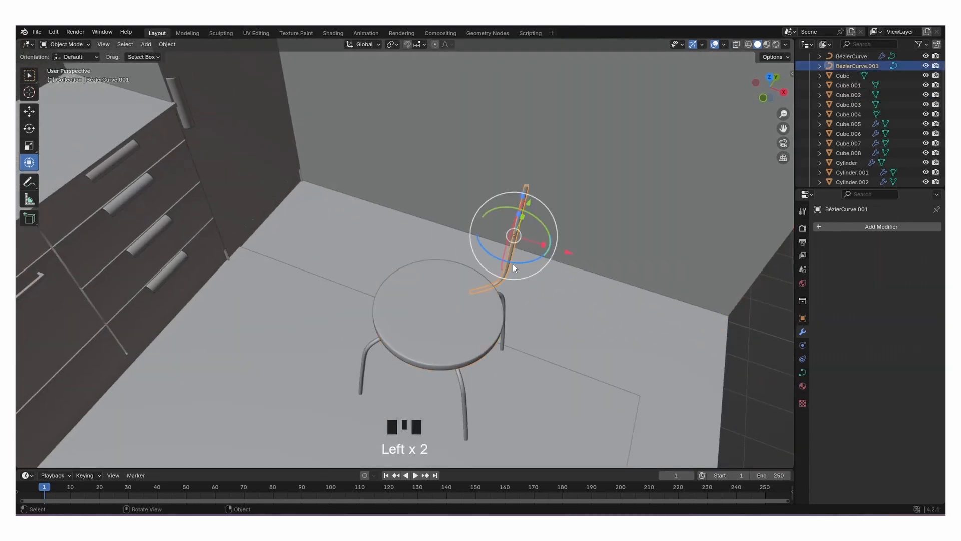
Add a Mirror modifier on the X axis to the backrest upright, using the seat Cylinder.008 as the mirror object.
left_click(841, 229)
mouse_move(839, 226)
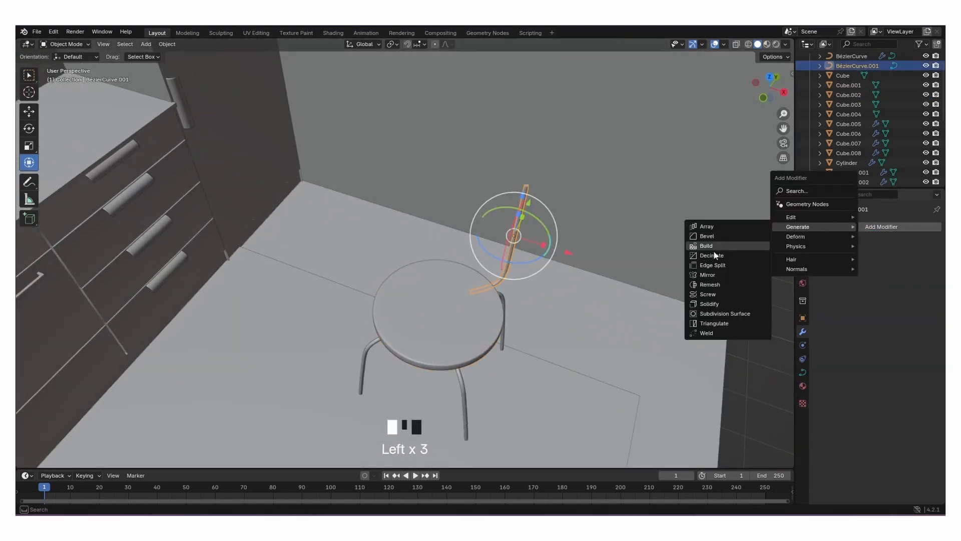
left_click(708, 275)
left_click(511, 296)
left_click(730, 236)
scroll(474, 239, "up", 4)
Add a torus mesh with a major radius of 1.7 m and a minor radius of 0.07 m.
key("shift+a")
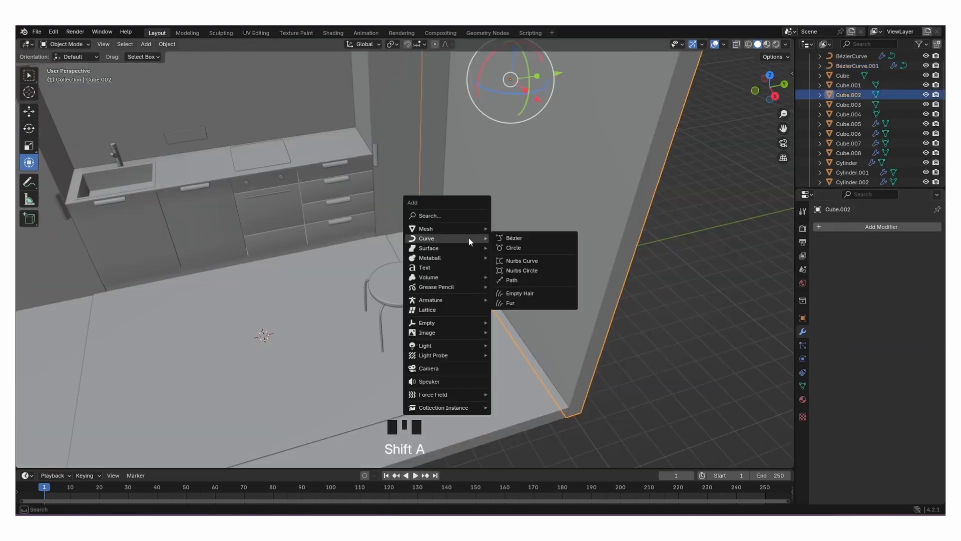
mouse_move(464, 229)
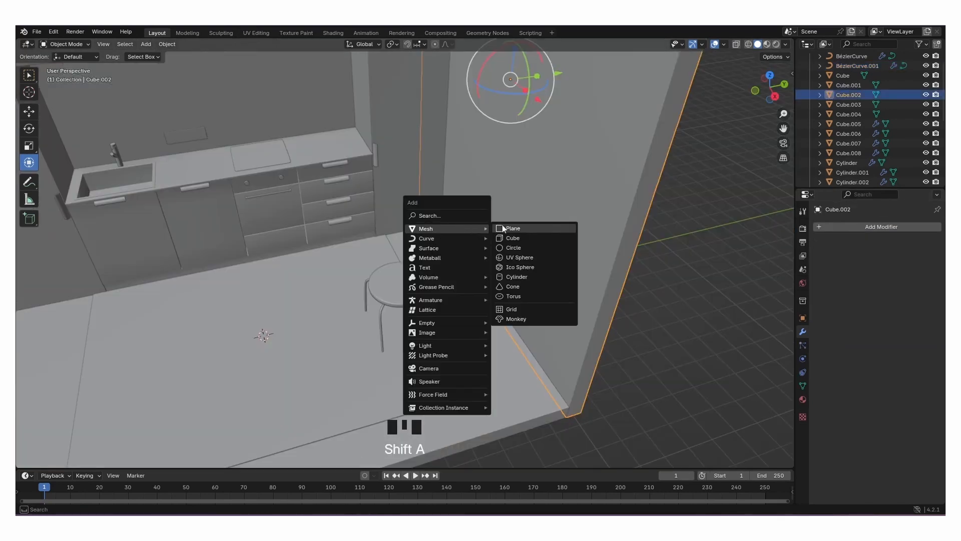
left_click(523, 296)
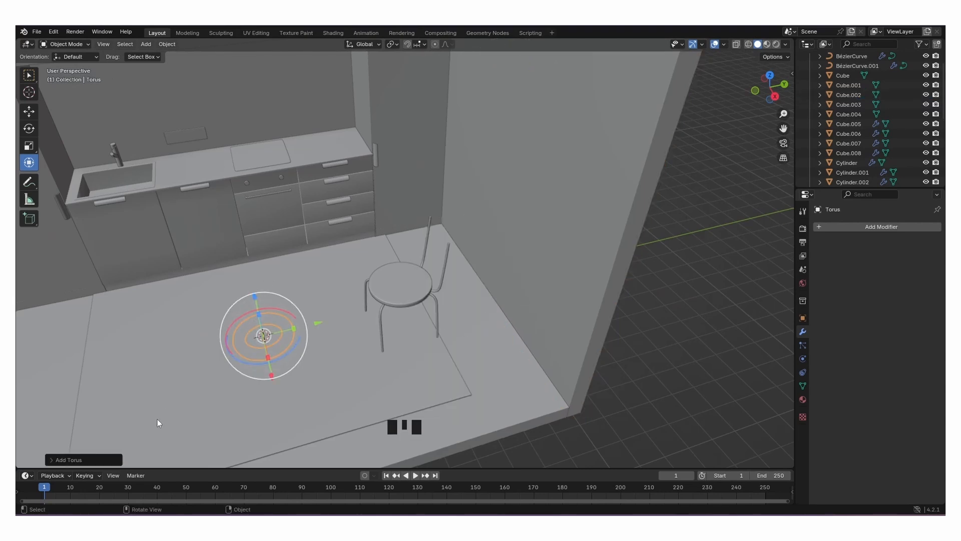
left_click(98, 460)
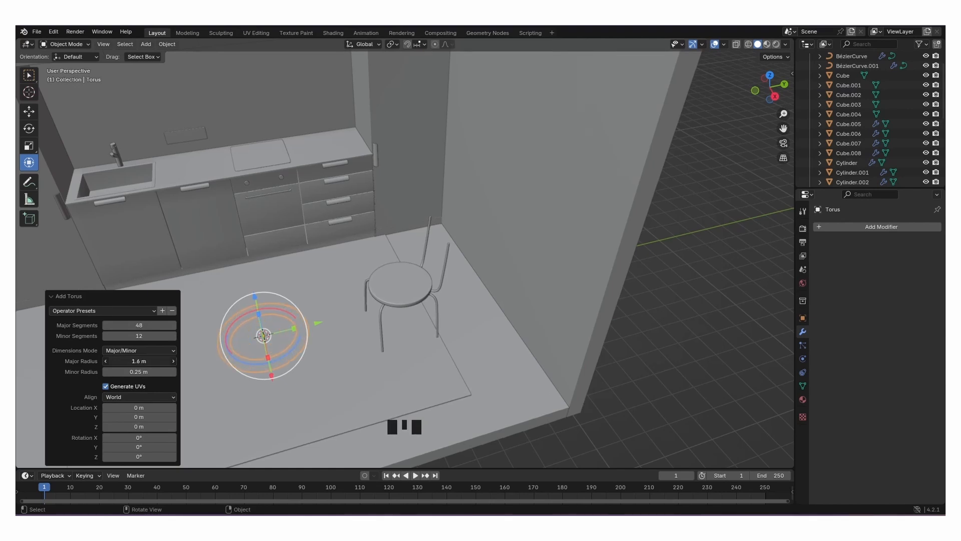
left_click_drag(138, 372, 131, 372)
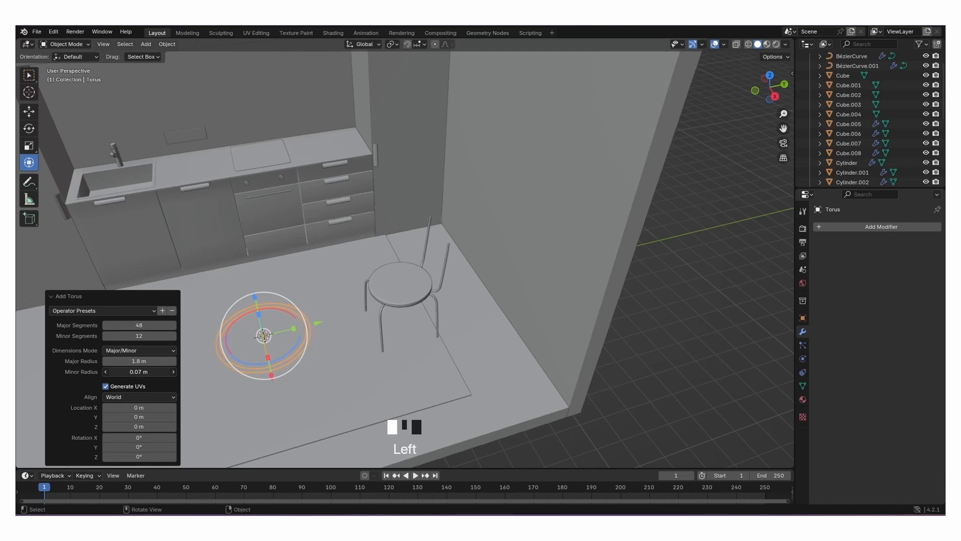
left_click(145, 361)
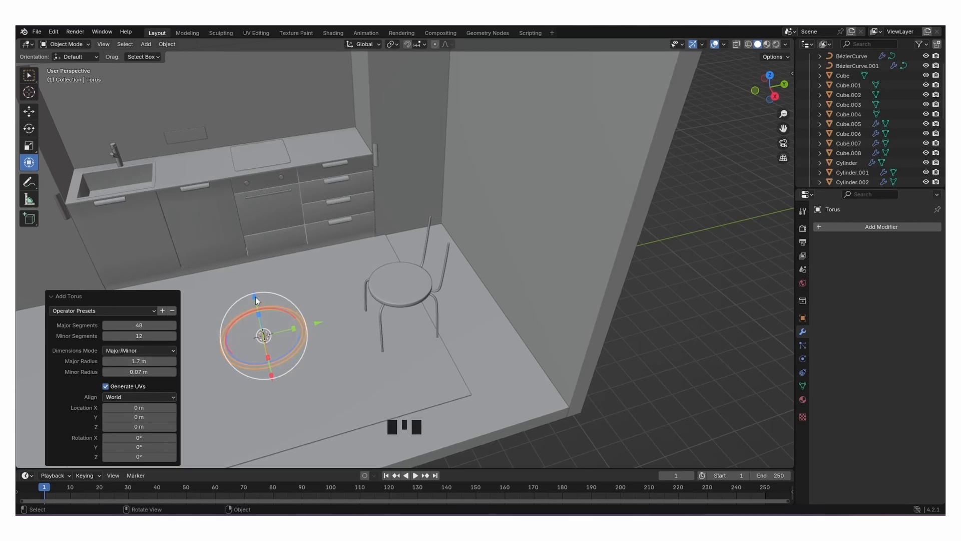
Raise the torus and move it across the room to above the chair, ending with a 0.51534 m lift along Z.
left_click_drag(255, 296, 248, 216)
left_click_drag(300, 245, 469, 236)
middle_click_drag(469, 237, 445, 231)
left_click_drag(448, 235, 475, 237)
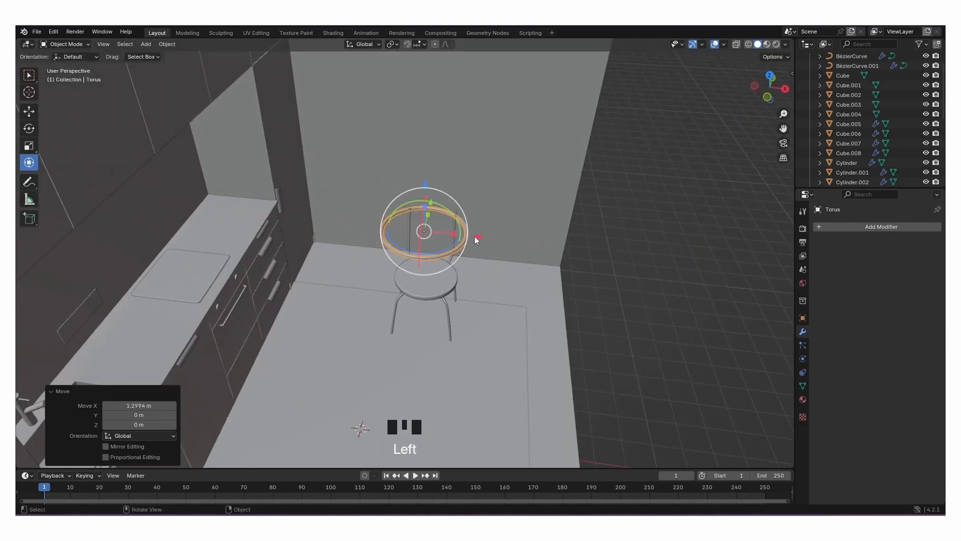
left_click_drag(425, 186, 425, 174)
middle_click_drag(426, 174, 371, 218)
scroll(372, 217, "up", 5)
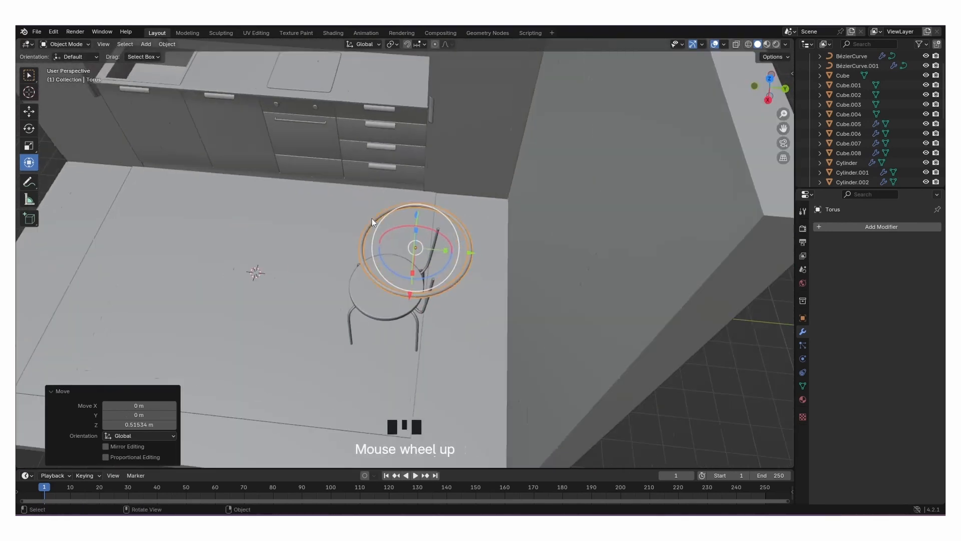
Shift the torus along Y and Z over the chair and resize it toward the width of the backrest.
left_click_drag(484, 245, 435, 251)
middle_click_drag(371, 201, 401, 254)
left_click_drag(362, 220, 361, 208)
key("s")
left_click(631, 281)
Align the torus with the two backrest uprights along X and Y and scale it to 0.880.
middle_click_drag(585, 281, 452, 334)
left_click_drag(496, 319, 508, 322)
mouse_move(466, 255)
left_mouse_down()
mouse_move(467, 245)
mouse_move(478, 251)
left_mouse_up()
key("s")
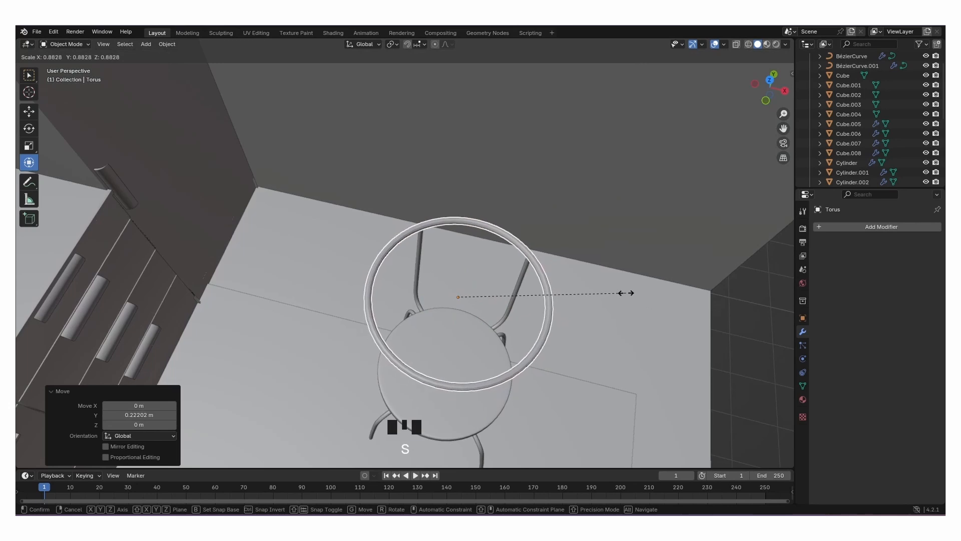
left_click(625, 292)
Fine-tune the torus's horizontal position so it sits centred between the uprights at the back of the seat.
middle_click_drag(626, 292, 356, 292)
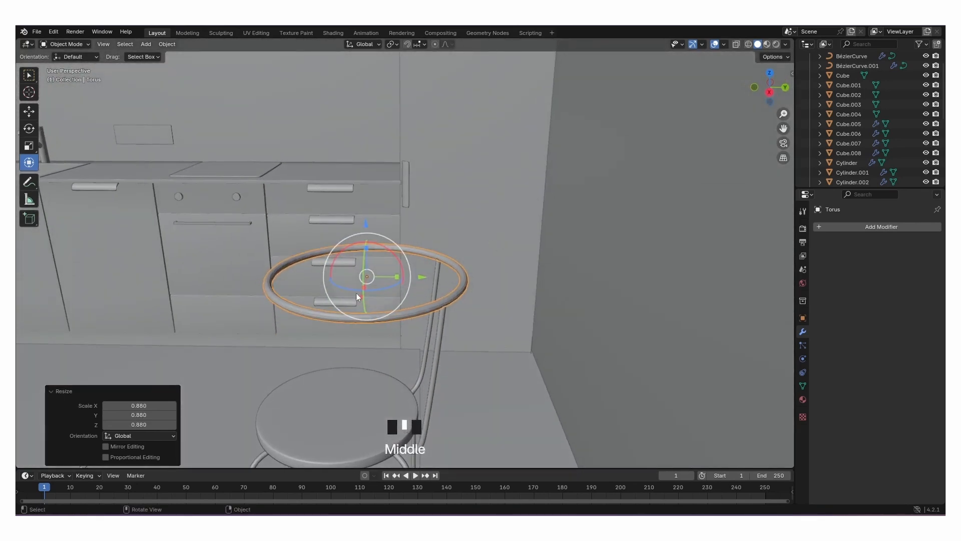
mouse_move(417, 276)
left_mouse_down()
mouse_move(462, 281)
mouse_move(420, 281)
left_mouse_up()
middle_click_drag(420, 281, 520, 259)
left_click_drag(525, 256, 527, 254)
middle_click_drag(527, 254, 767, 133)
Delete the front half of the torus mesh using the top wireframe view, leaving a rear arc, and return to solid shading.
key("Tab")
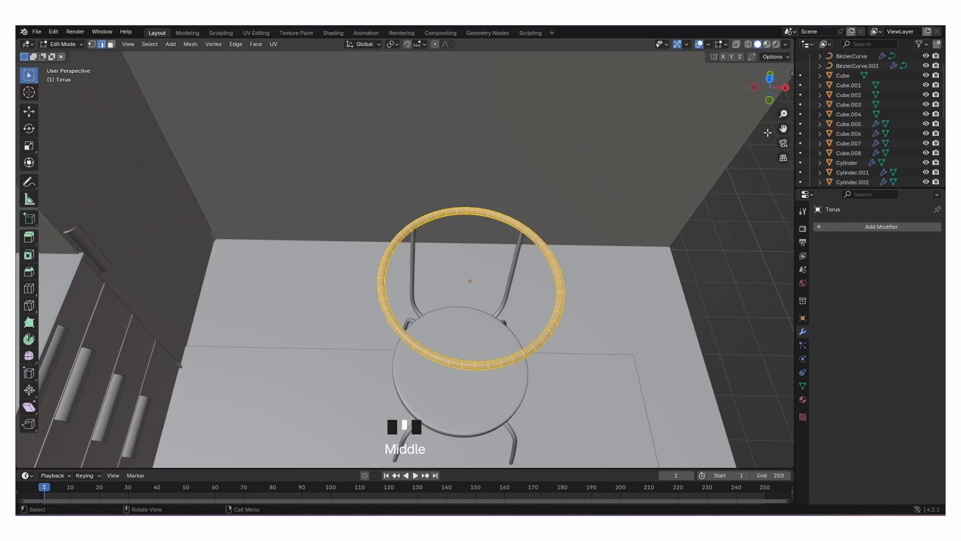
left_click(771, 79)
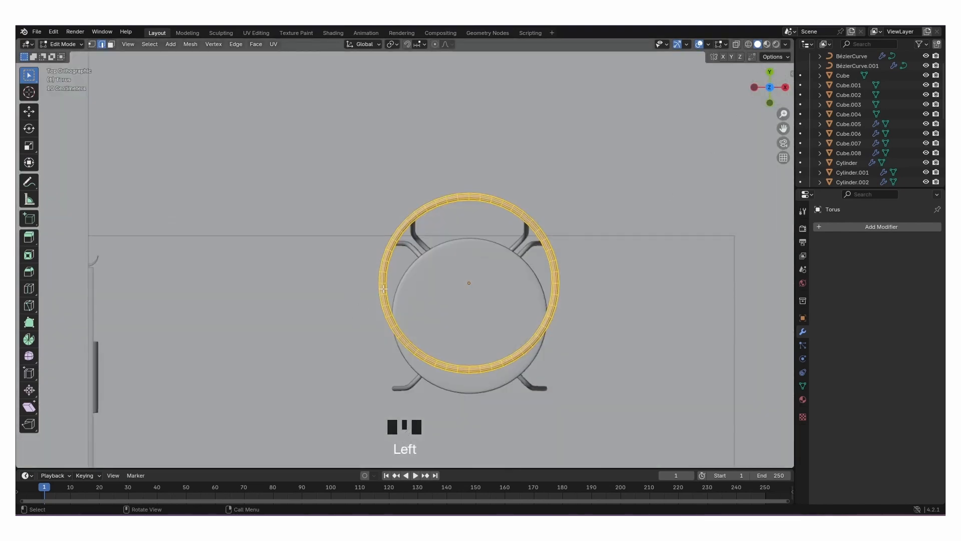
key("ctrl+z")
key("ctrl+z")
key("ctrl+z")
key("ctrl+z")
left_click_drag(363, 298, 583, 370)
left_click_drag(368, 290, 575, 395)
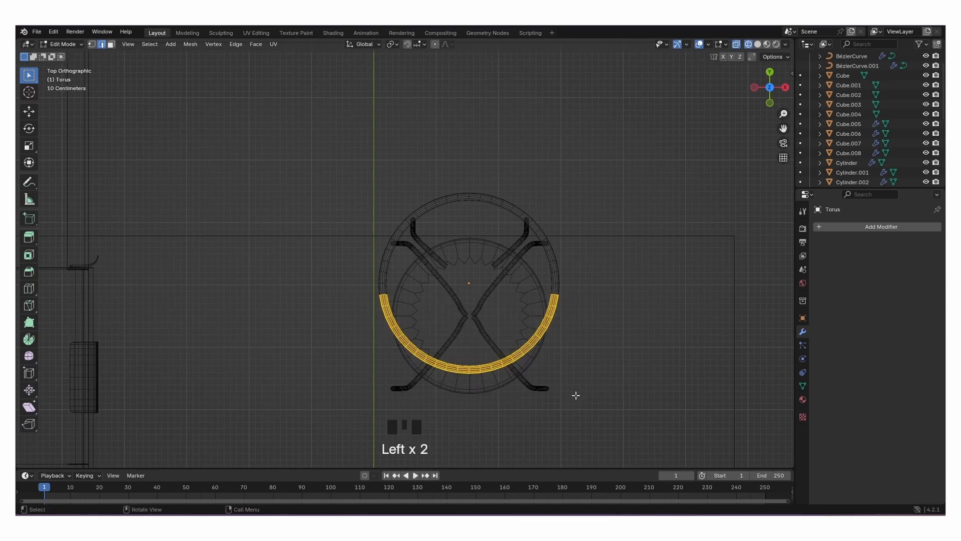
key("Delete")
left_click(576, 395)
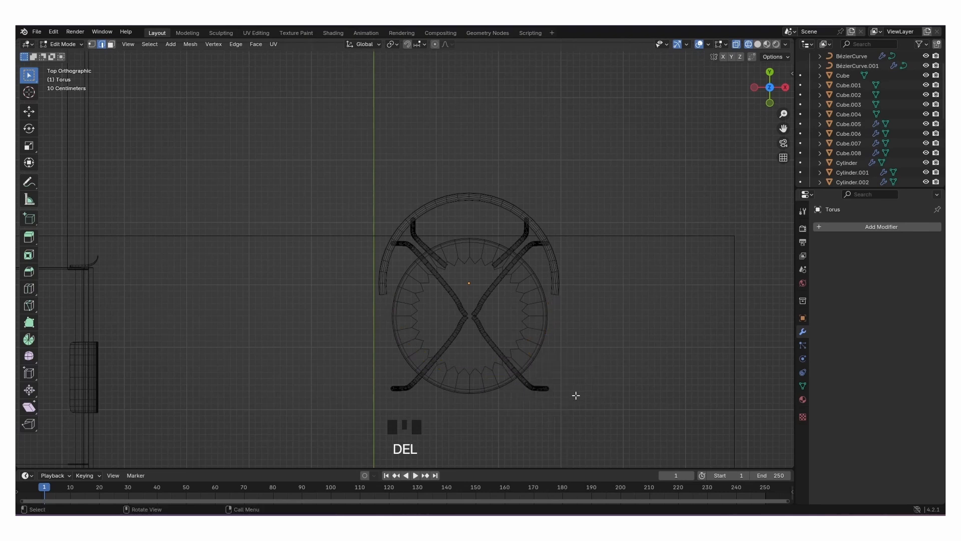
left_click(757, 44)
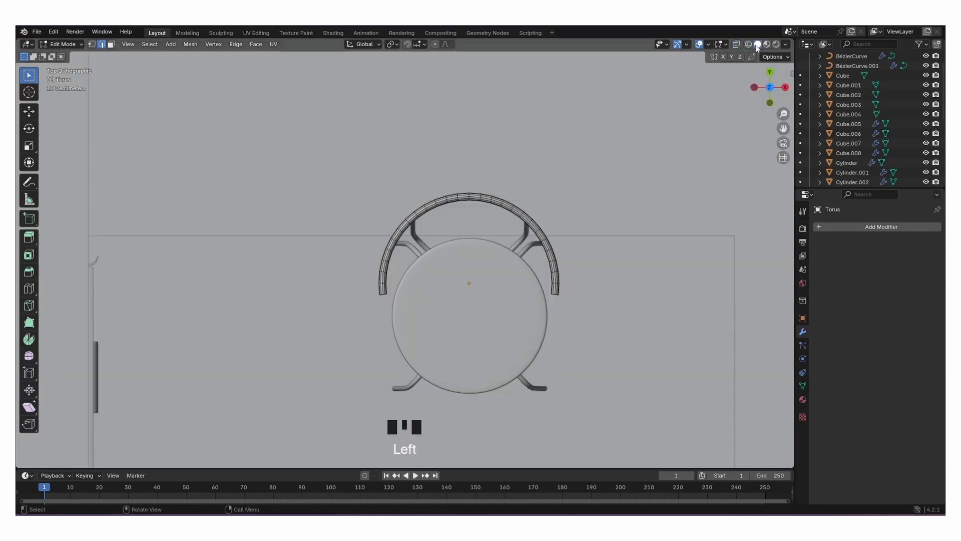
middle_click_drag(618, 303, 583, 188)
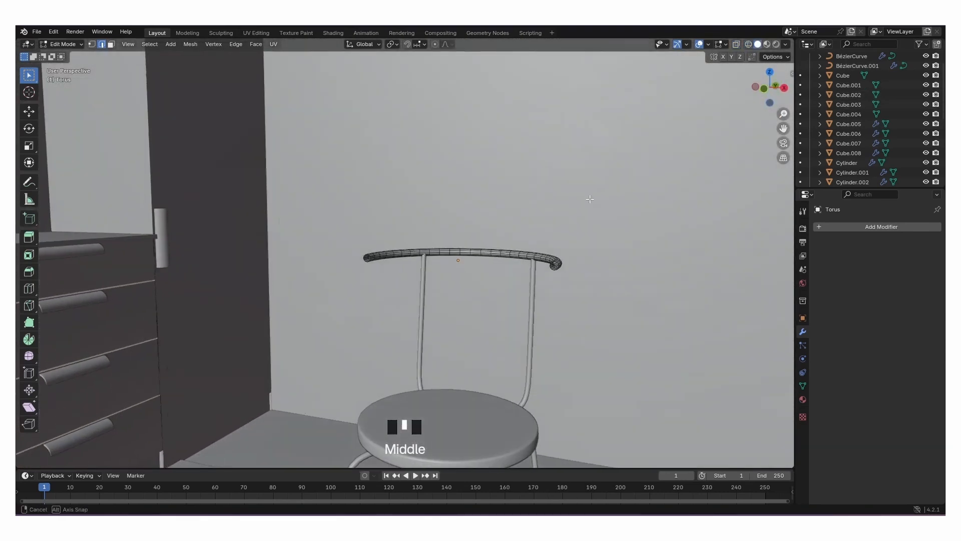
Move the upright curve's top control point about 0.62 m down and 0.08 m toward the seat in the side view.
left_click(492, 309)
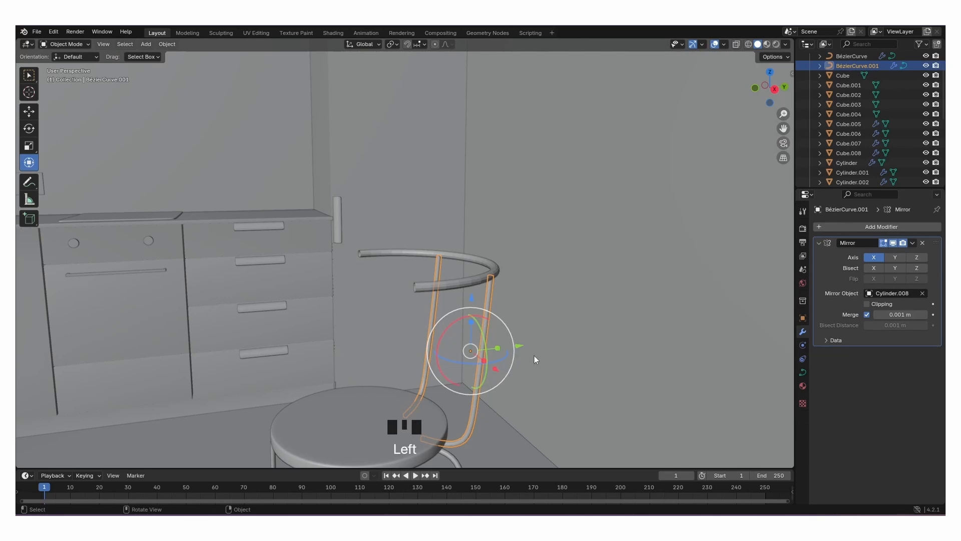
middle_click_drag(534, 356, 504, 291, "shift")
scroll(499, 271, "up", 2)
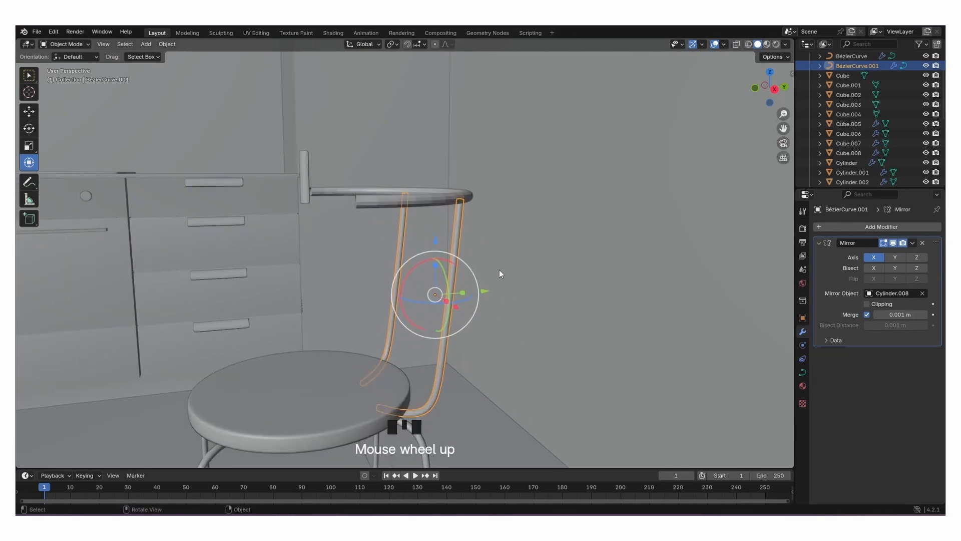
key("Tab")
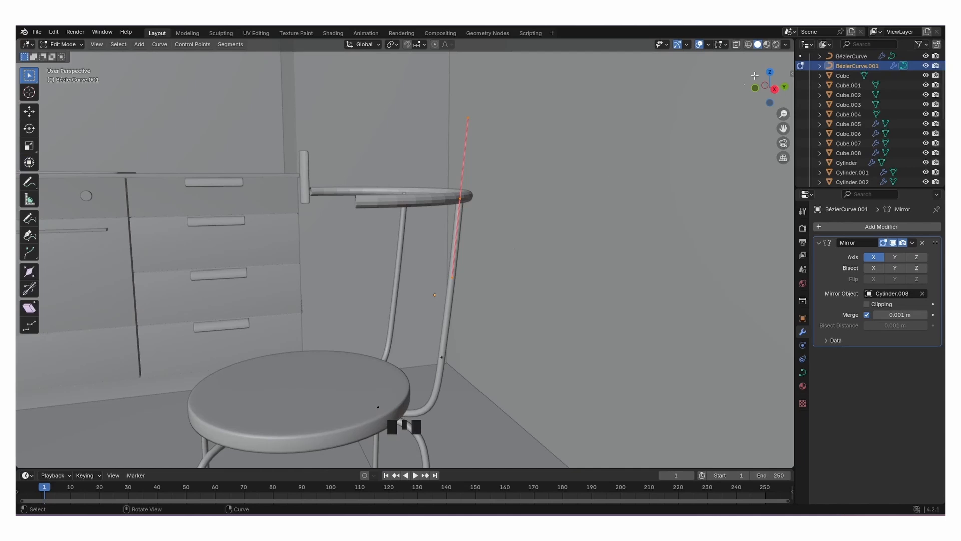
left_click(775, 91)
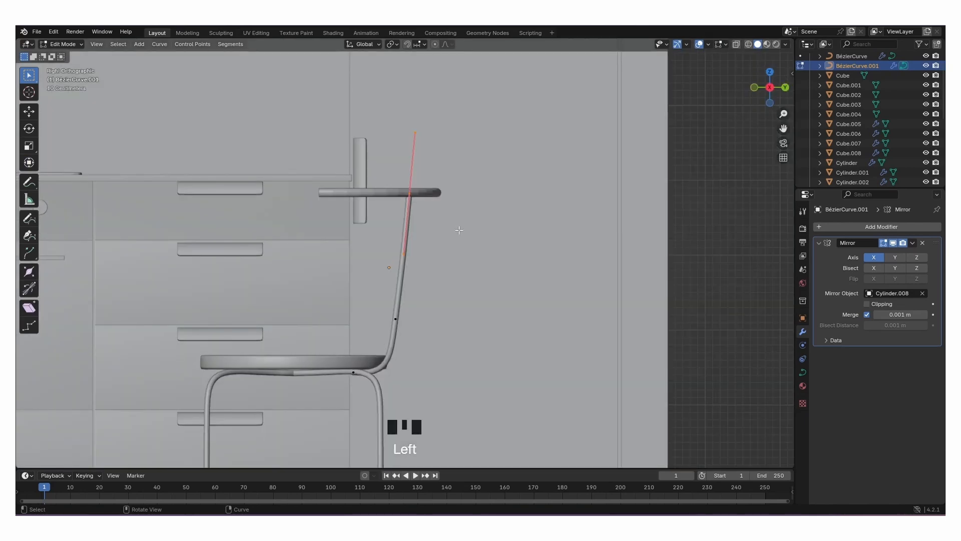
key("g")
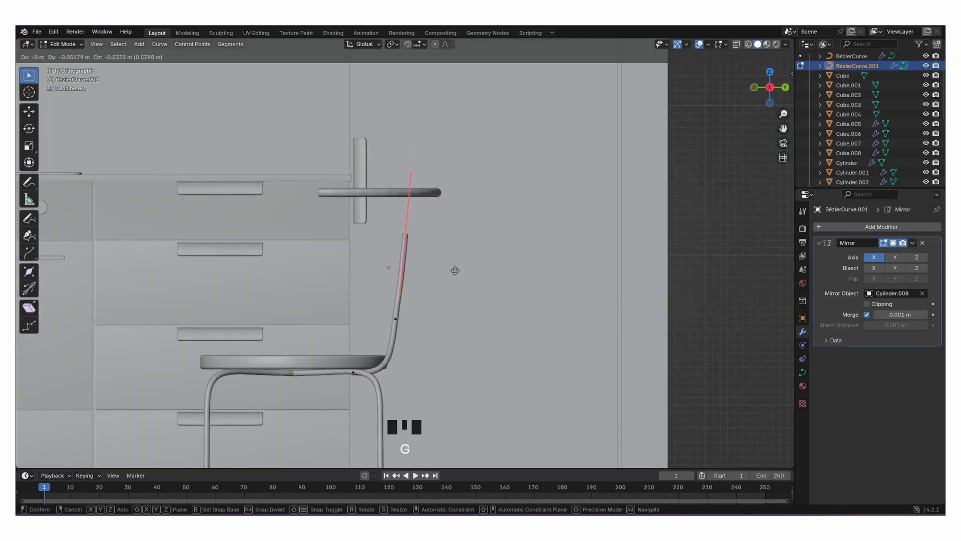
left_click(453, 276)
Scale the top control point's handles to 0.527 and finish editing the upright curve.
key("s")
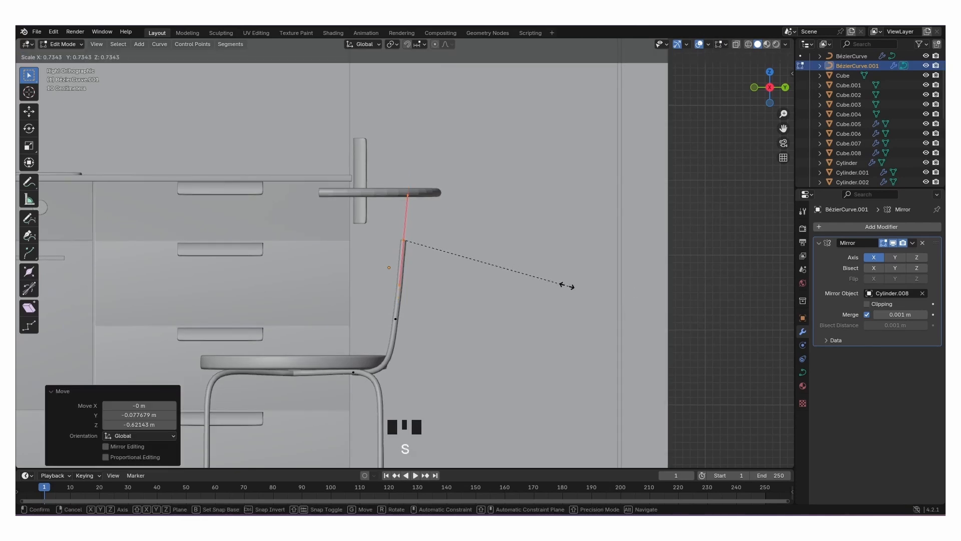
left_click(522, 275)
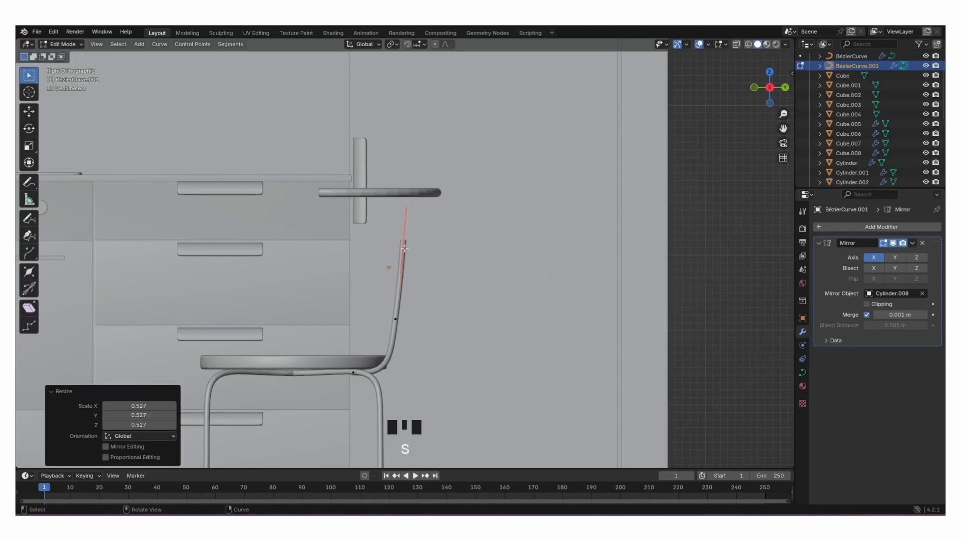
key("Tab")
Lower the curved backrest rail onto the tops of the shortened uprights and nudge it horizontally into line with them.
middle_click_drag(463, 239, 497, 253)
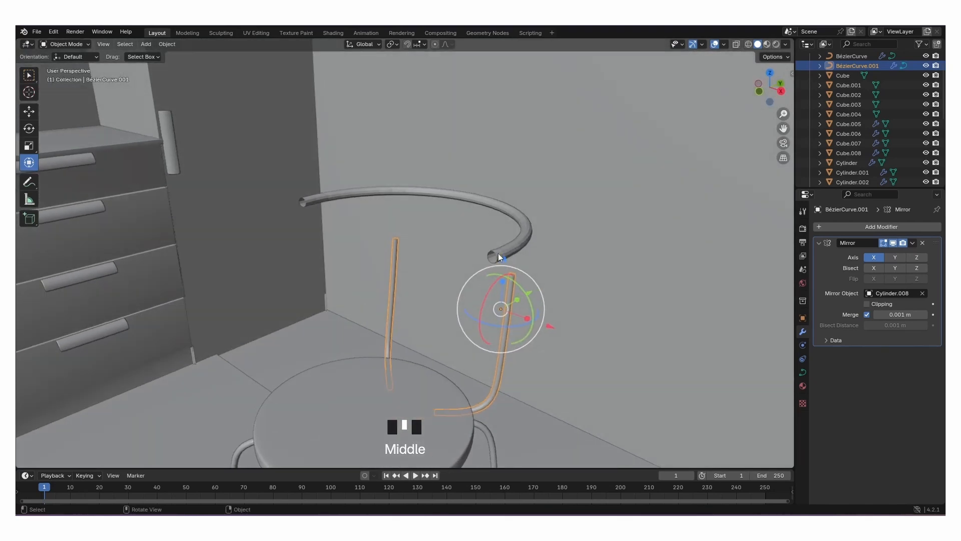
left_click(524, 230)
left_click_drag(393, 192, 392, 225)
middle_click_drag(392, 224, 473, 273)
left_click_drag(462, 277, 456, 279)
middle_click_drag(456, 279, 501, 264)
Cap one open end of the backrest rail with a new face from its edge loop.
key("Tab")
scroll(536, 272, "up", 3)
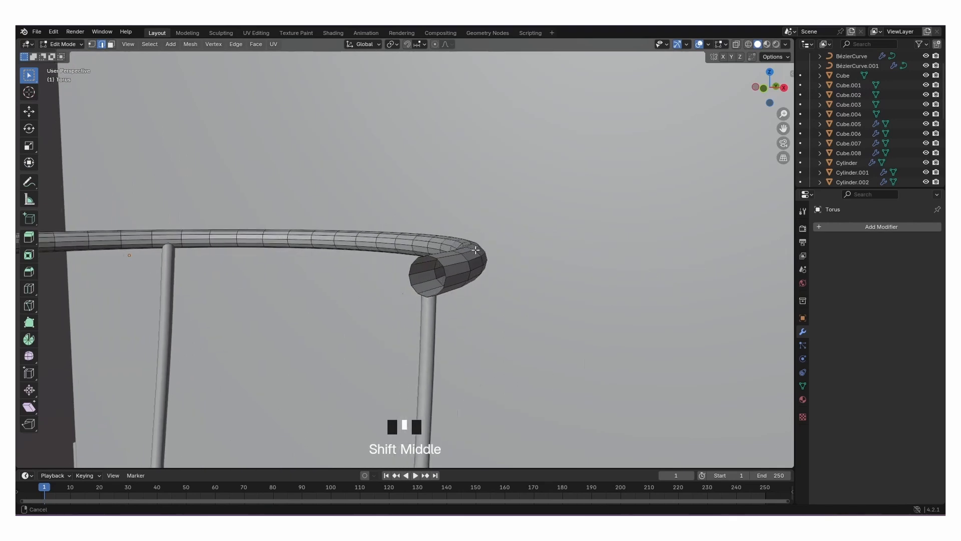
scroll(501, 263, "up", 2)
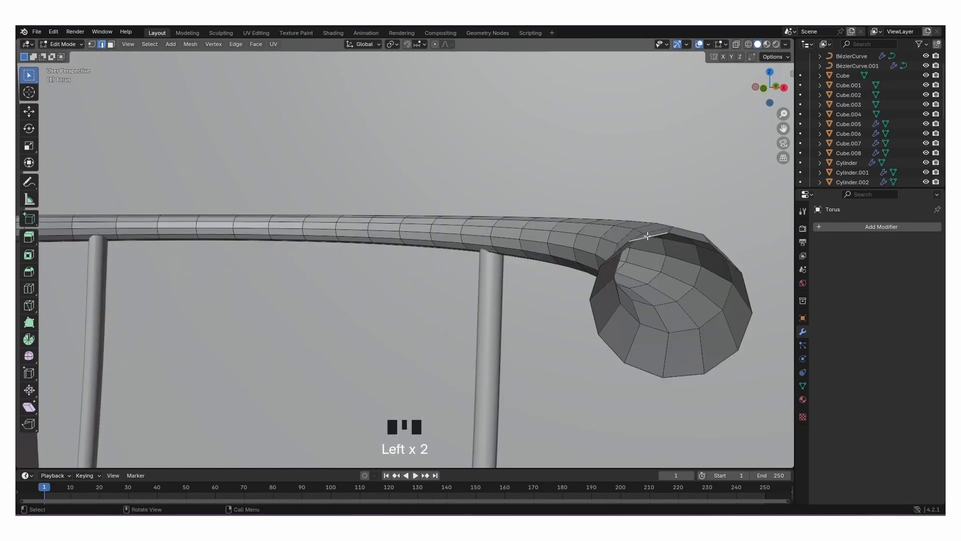
right_click(665, 236)
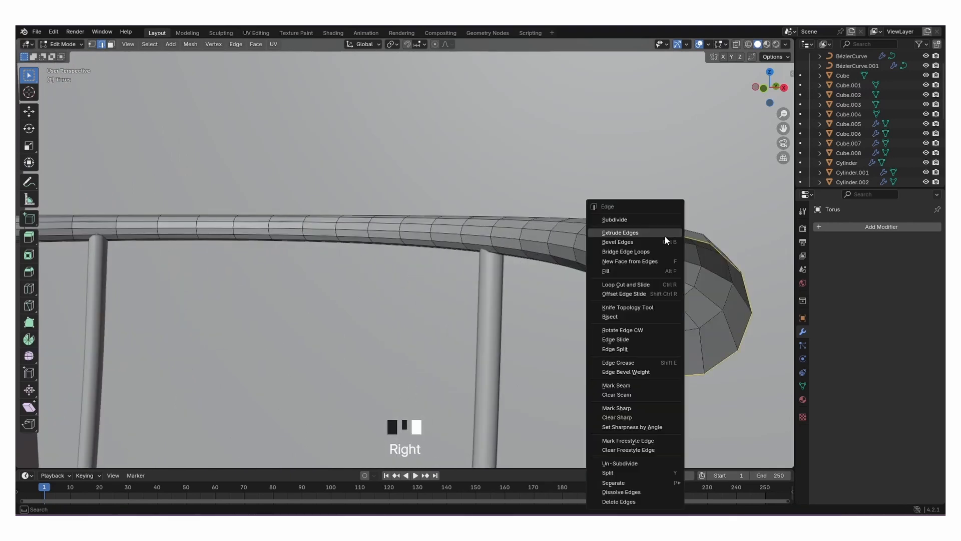
left_click(648, 260)
left_click(534, 264)
Close the rail's opposite open end with a new face and return to Object Mode.
middle_click_drag(289, 258, 363, 307, "shift")
scroll(363, 308, "up", 3)
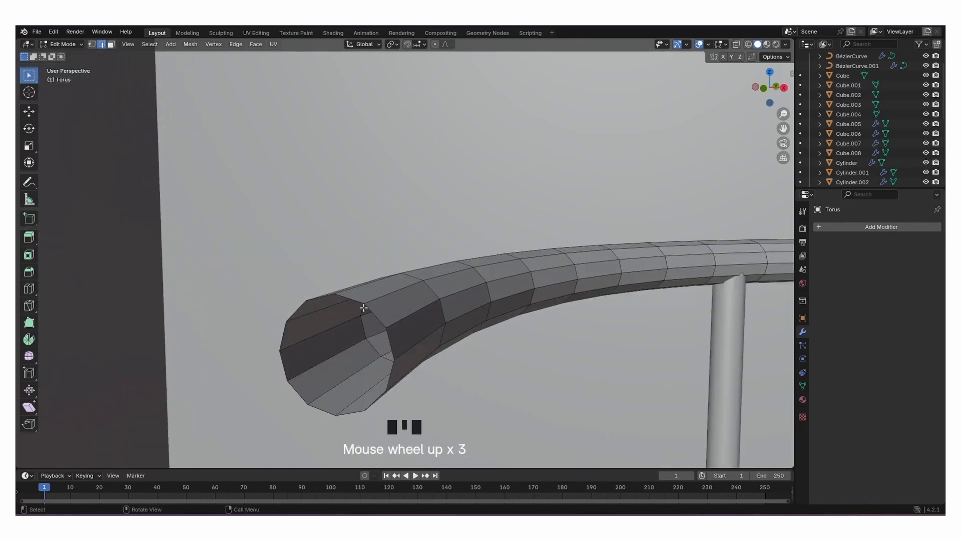
right_click(371, 310)
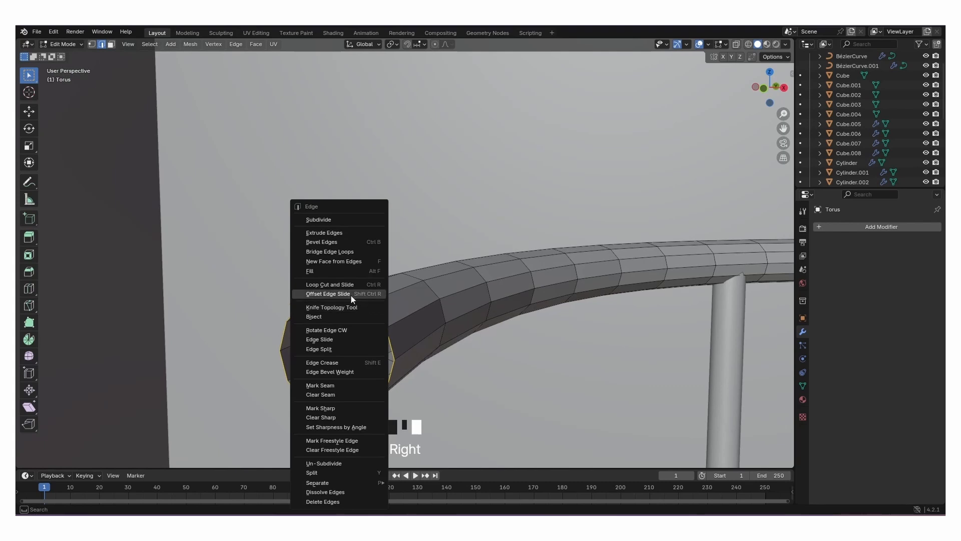
left_click(369, 257)
scroll(315, 260, "down", 1)
scroll(316, 260, "down", 7)
middle_click_drag(316, 260, 462, 238)
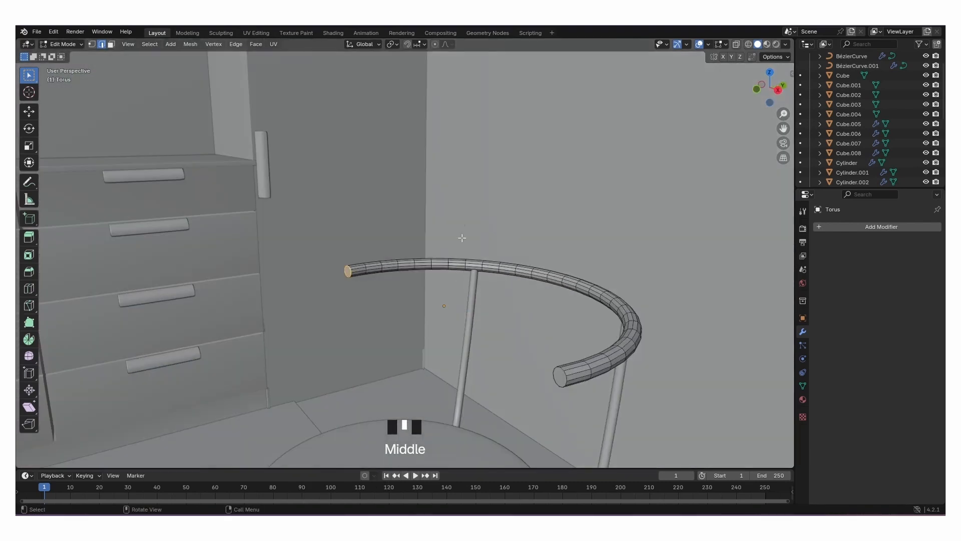
key("Tab")
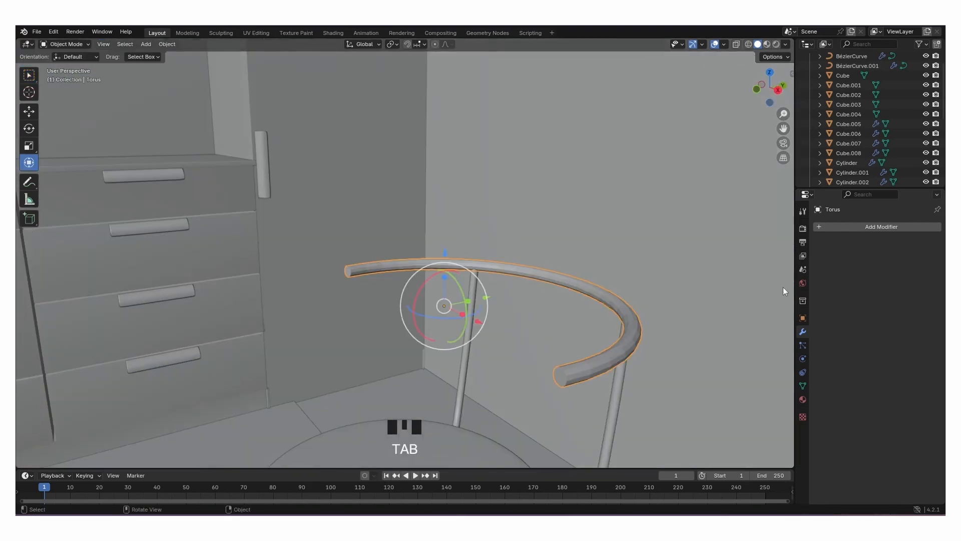
Add a Bevel modifier to the backrest rail.
left_click(868, 228)
mouse_move(834, 226)
left_click(745, 236)
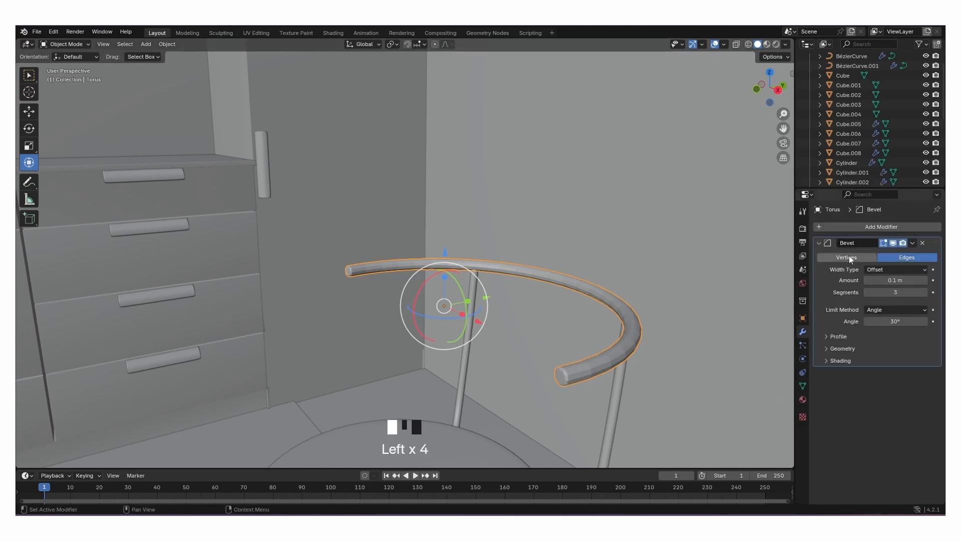
Add a Subdivision Surface modifier to the backrest rail and shade it smooth.
left_click(843, 227)
mouse_move(801, 229)
left_click(732, 355)
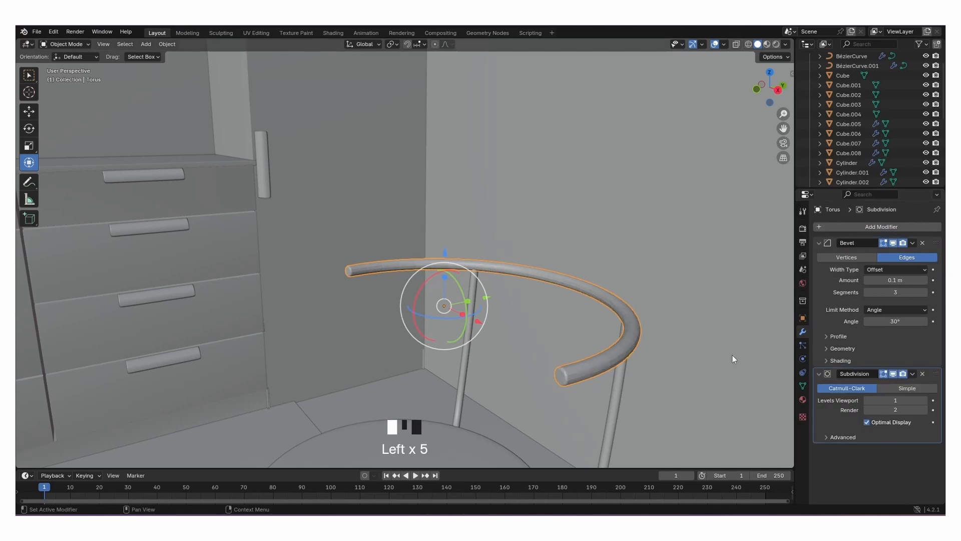
right_click(610, 337)
left_click(593, 325)
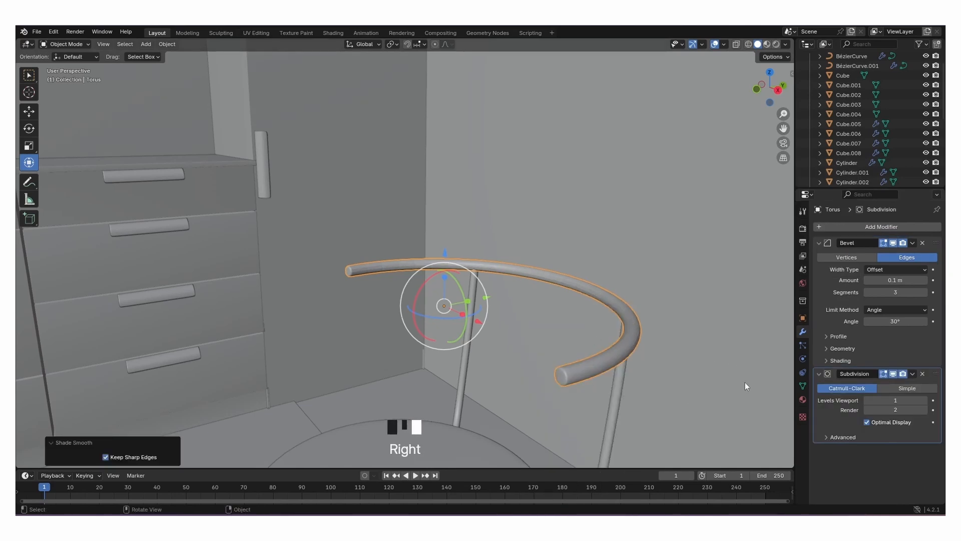
Examine how the chair's backrest rail and tubular uprights fit together above the round seat from several angles.
left_click(665, 309)
scroll(635, 311, "down", 7)
middle_click_drag(590, 312, 498, 293)
scroll(498, 293, "up", 3)
middle_click_drag(548, 315, 551, 239, "shift")
left_click(556, 317)
scroll(535, 316, "up", 3)
left_click(542, 248)
left_click_drag(542, 249, 540, 249)
left_click(601, 244)
left_click(601, 244)
middle_click_drag(721, 233, 546, 266)
scroll(448, 258, "down", 4)
middle_click_drag(448, 259, 470, 336)
scroll(468, 262, "down", 3)
Unhide the round table's top and base beside the chair.
scroll(931, 144, "down", 6)
left_click(926, 104)
left_click(926, 114)
scroll(566, 246, "up", 3)
Parent the chair's legs, uprights and backrest rail to the round seat with Object (Keep Transform).
left_click(512, 306)
left_click(557, 262, "shift")
left_click(553, 234, "shift")
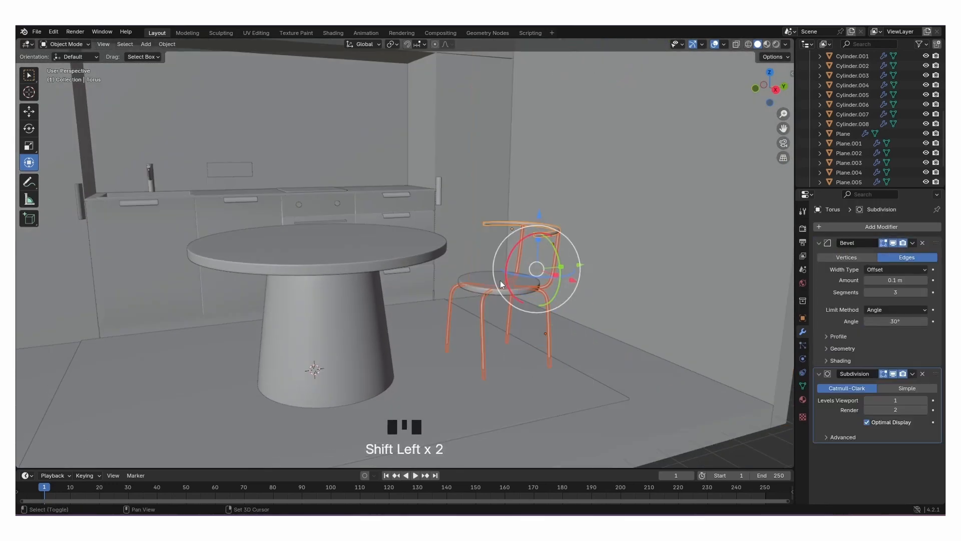
left_click(487, 279, "shift")
key("ctrl+p")
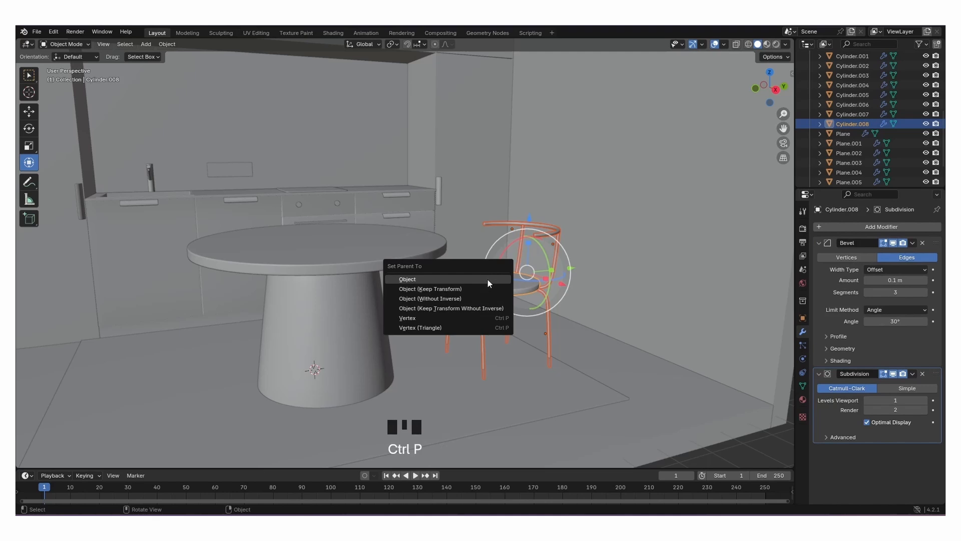
left_click(468, 289)
middle_click_drag(563, 286, 458, 311)
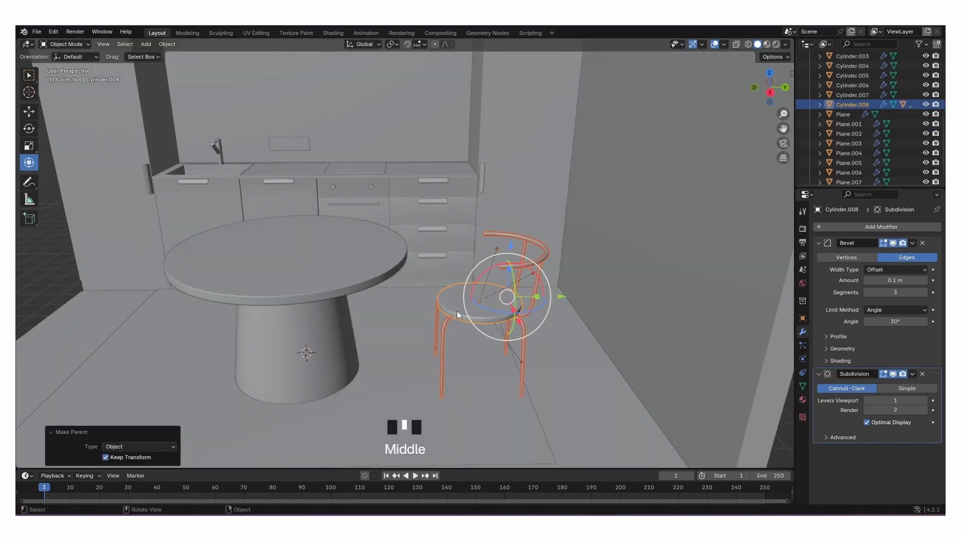
Move the chair by its parent seat slightly closer to the round table.
left_click(458, 310)
left_click_drag(545, 305, 506, 322)
mouse_move(505, 322)
middle_mouse_down()
mouse_move(521, 332)
mouse_move(505, 327)
middle_mouse_up()
left_click_drag(505, 326, 513, 302)
middle_click_drag(492, 326, 473, 302, "shift")
Copy and paste all four chair parts and move the duplicate chair to the opposite side of the table.
left_click(473, 302)
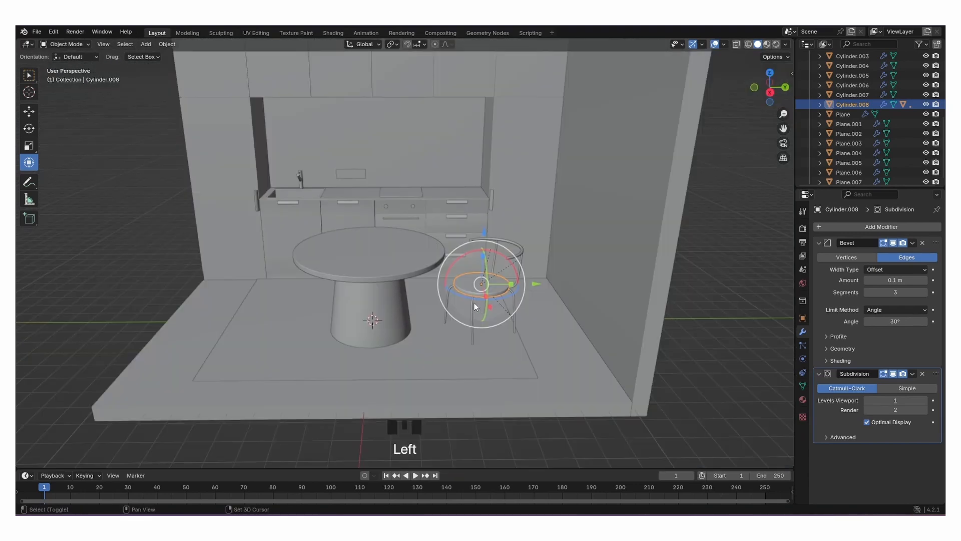
left_click(515, 275, "shift")
left_click(519, 260, "shift")
key("ctrl+c")
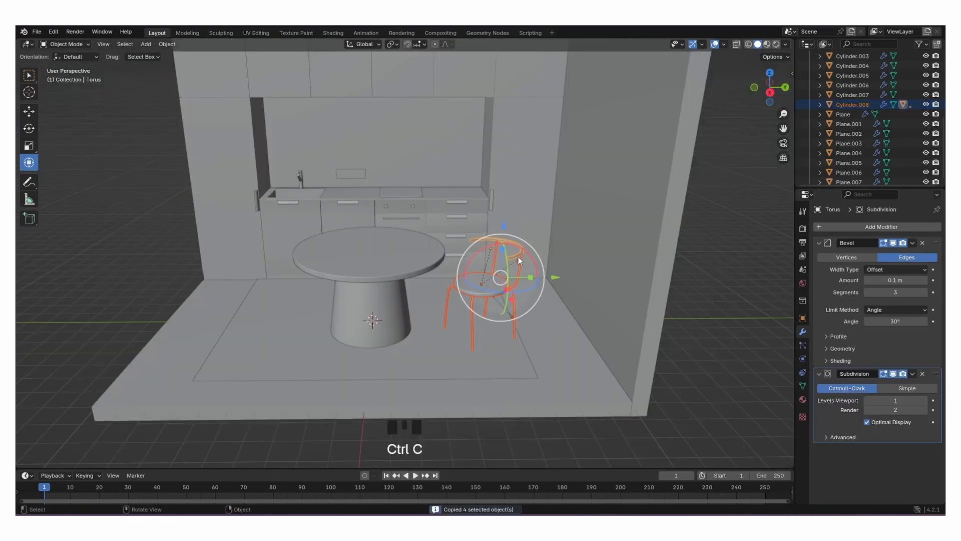
key("ctrl+v")
left_click_drag(558, 285, 324, 301)
Rotate the duplicated chair so that it faces the table, then deselect it.
left_click_drag(254, 292, 307, 208)
middle_click_drag(296, 293, 400, 250, "shift")
left_click(230, 253)
scroll(313, 245, "down", 2)
scroll(386, 260, "up", 2)
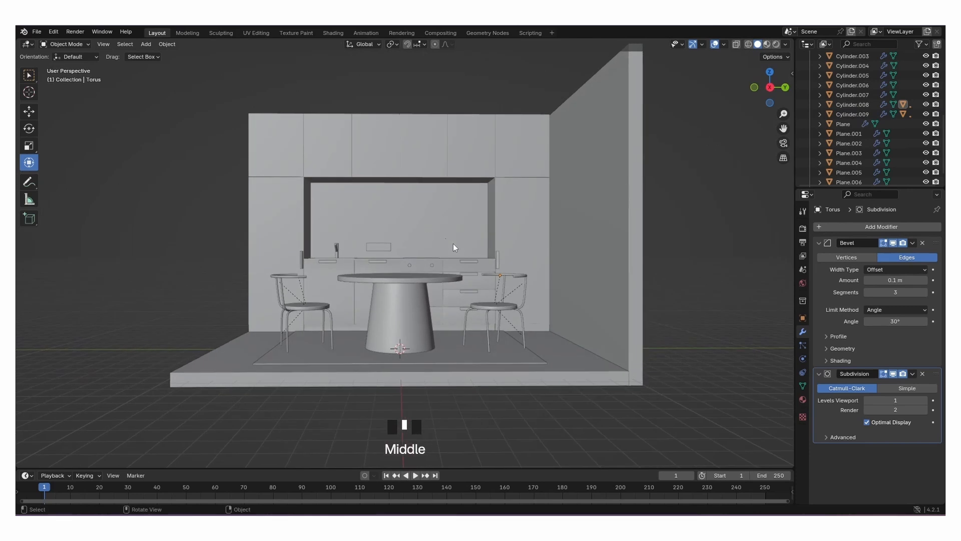
Add a loop cut across the floor slab near the kitchen cabinets and return to Object Mode.
middle_click_drag(463, 218, 580, 284)
left_click(580, 285)
key("Tab")
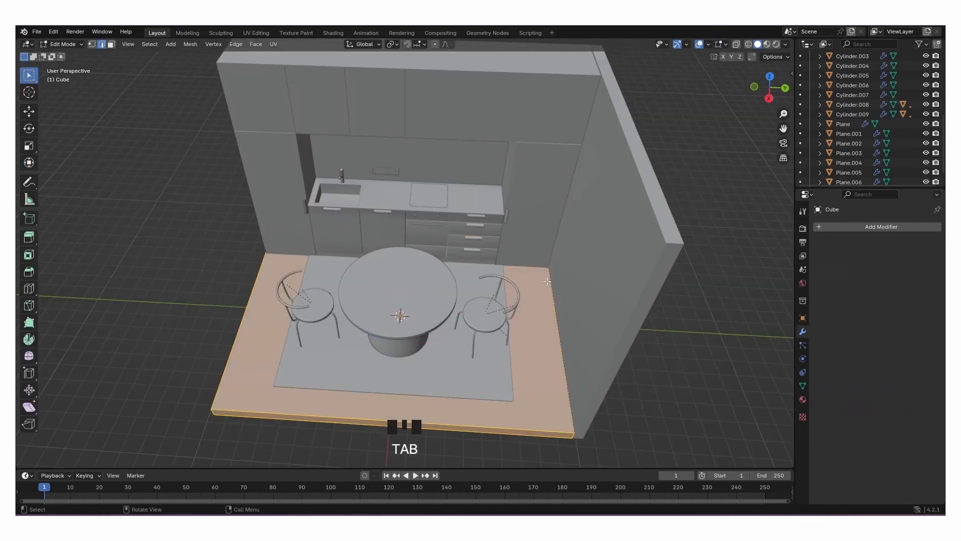
key("ctrl+r")
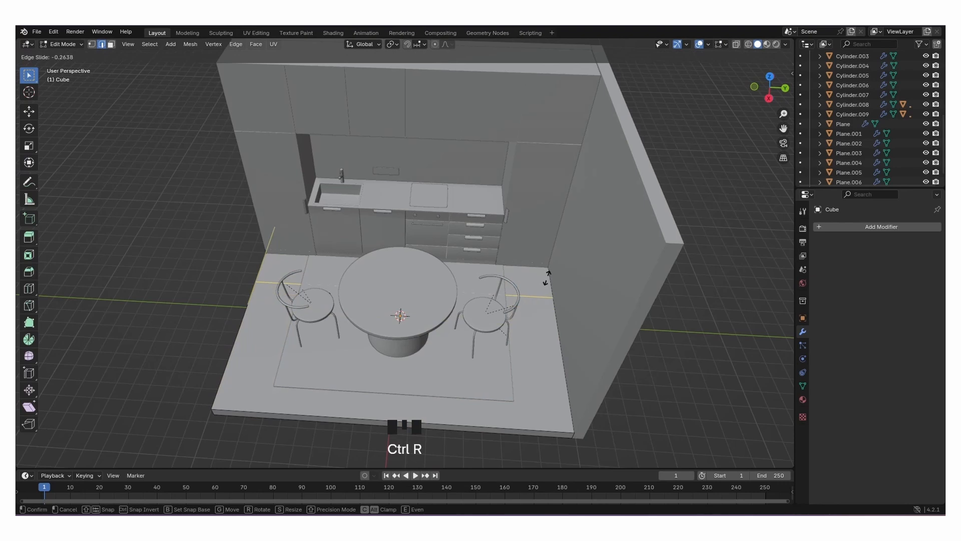
left_click(547, 276)
key("Tab")
Add a vertical loop cut to the side wall, slid towards the kitchen cabinets, and return to Object Mode.
middle_click_drag(488, 290, 432, 248)
scroll(432, 249, "up", 2)
left_click(473, 226)
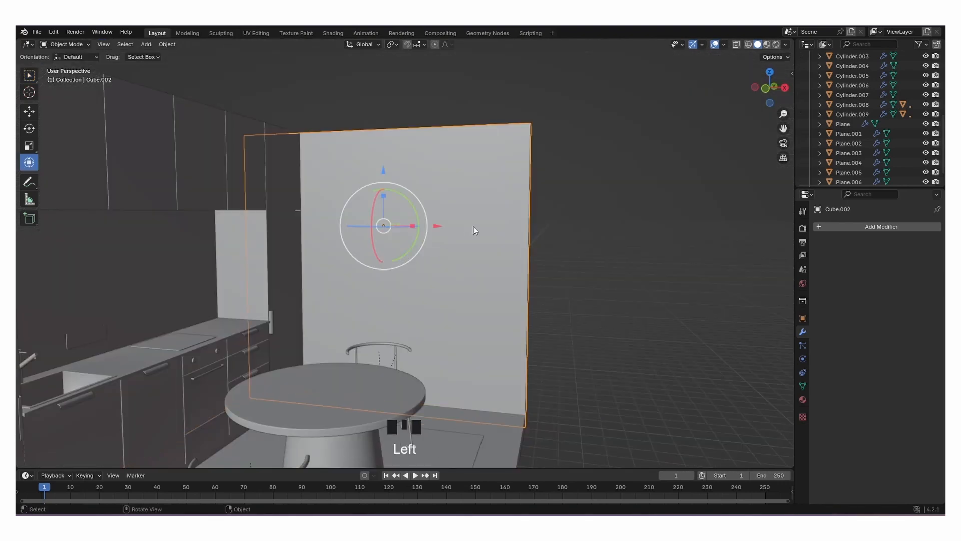
key("Tab")
key("ctrl+r")
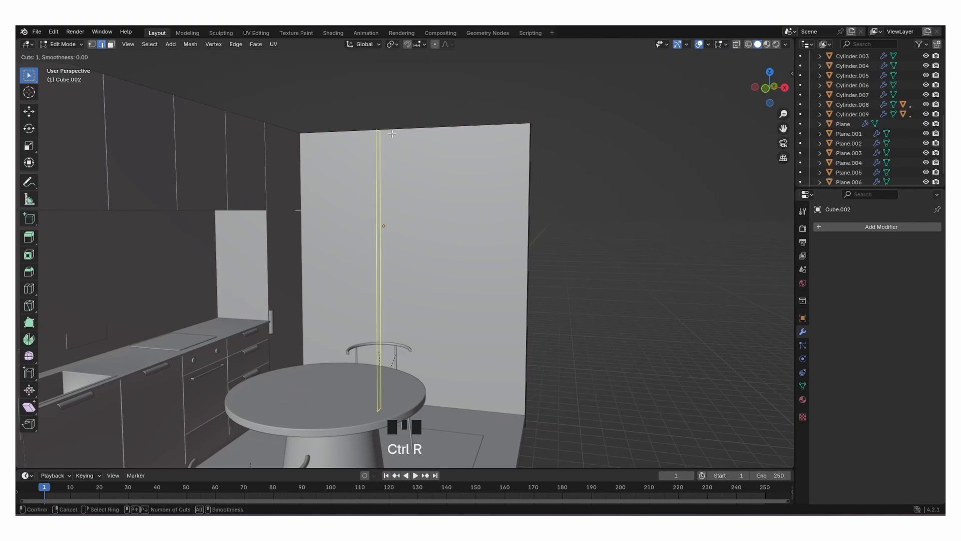
left_click(362, 149)
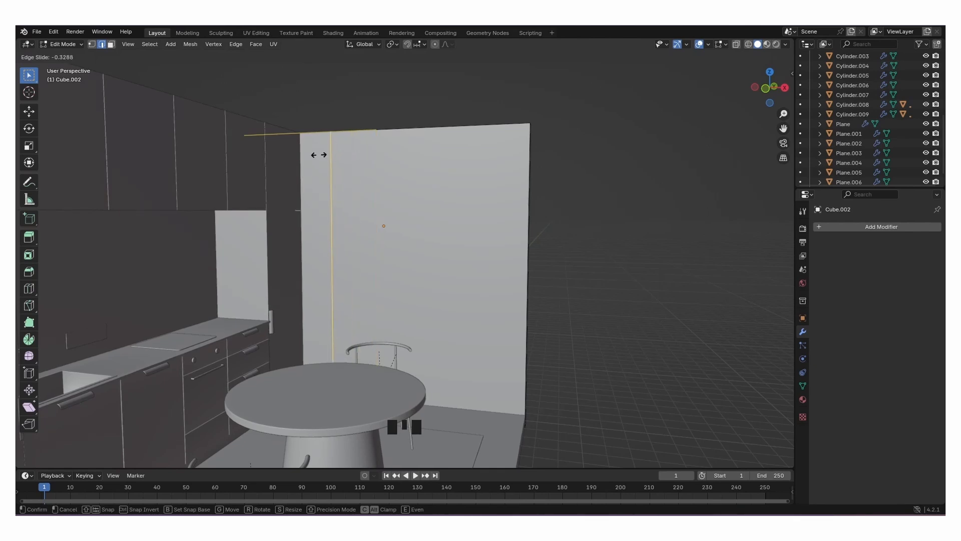
left_click(393, 179)
middle_click_drag(393, 180, 478, 395)
key("Tab")
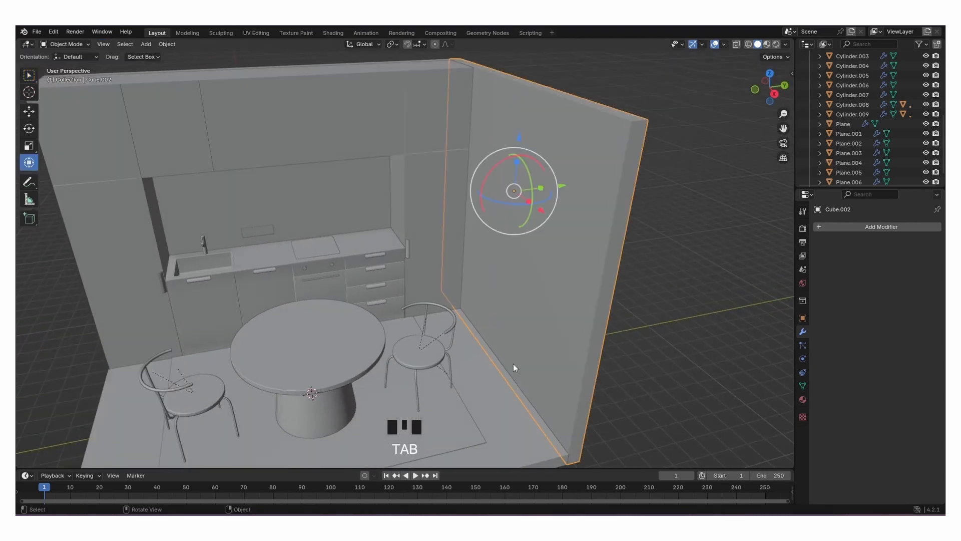
Move the side wall's vertical edge loop about -0.085 m along X beside the floor slab's cut.
left_click(478, 379, "shift")
key("Tab")
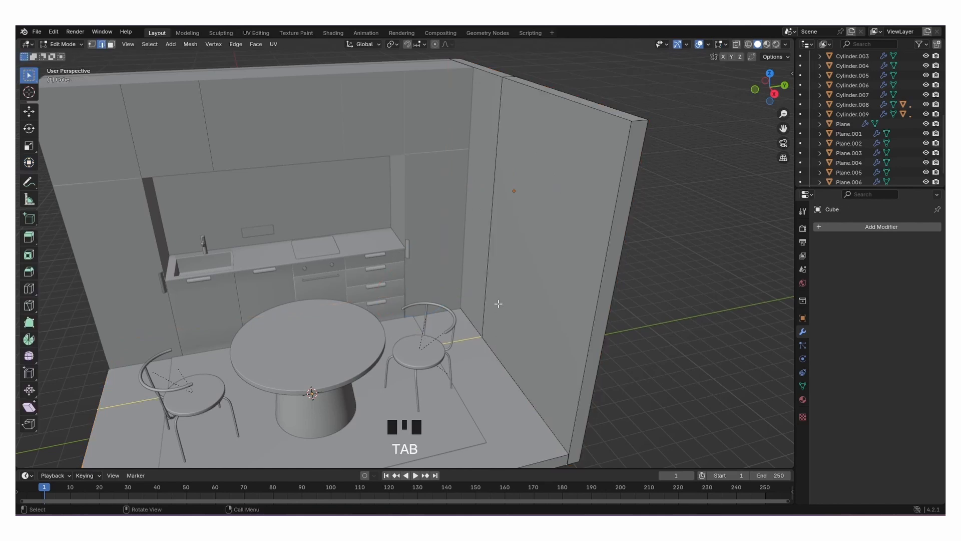
middle_click_drag(498, 303, 491, 288)
scroll(465, 253, "up", 14)
left_click(464, 204)
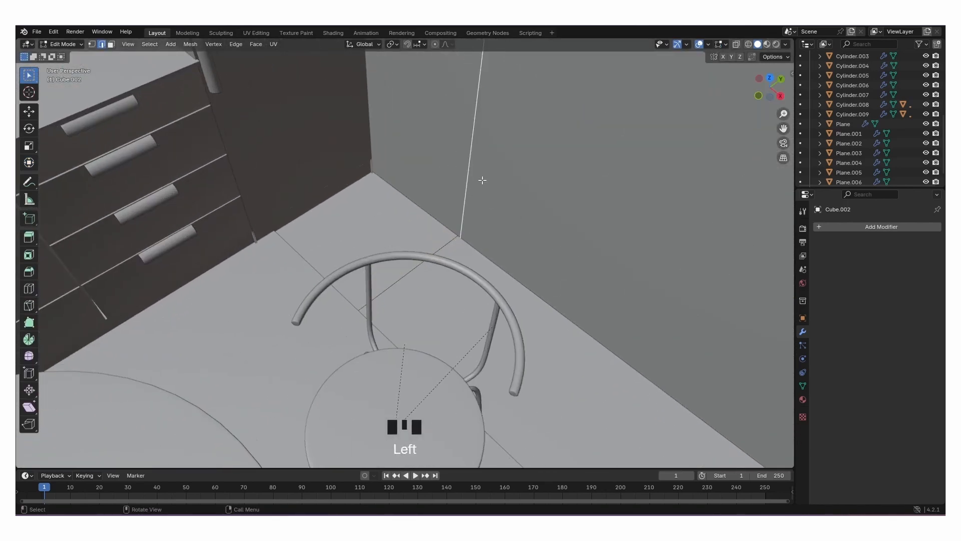
left_click(471, 156, "alt")
key("g")
key("x")
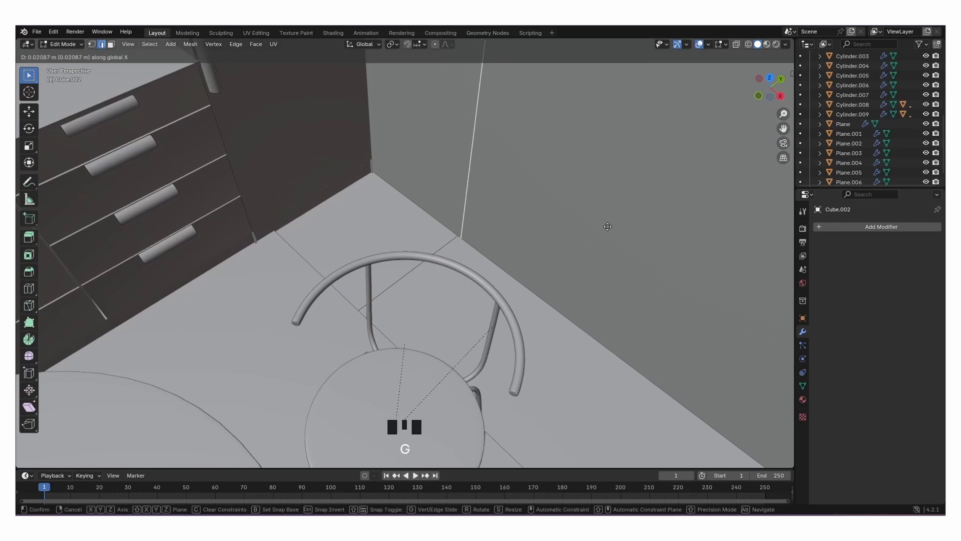
left_click(603, 222)
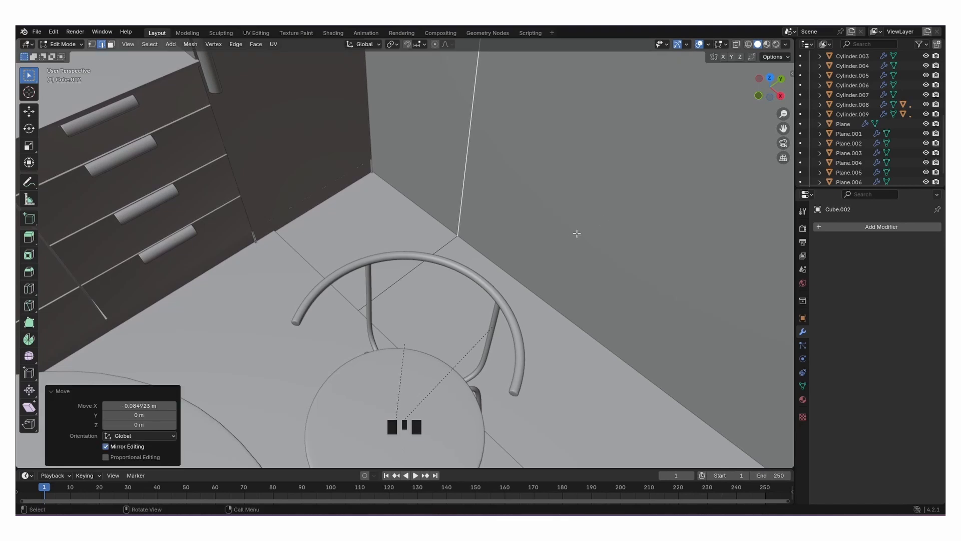
key("Tab")
Add a second vertical loop cut near the side wall's outer edge with a slide factor of about 0.763.
middle_click_drag(557, 257, 597, 253)
scroll(568, 239, "down", 7)
left_click(569, 239)
key("Tab")
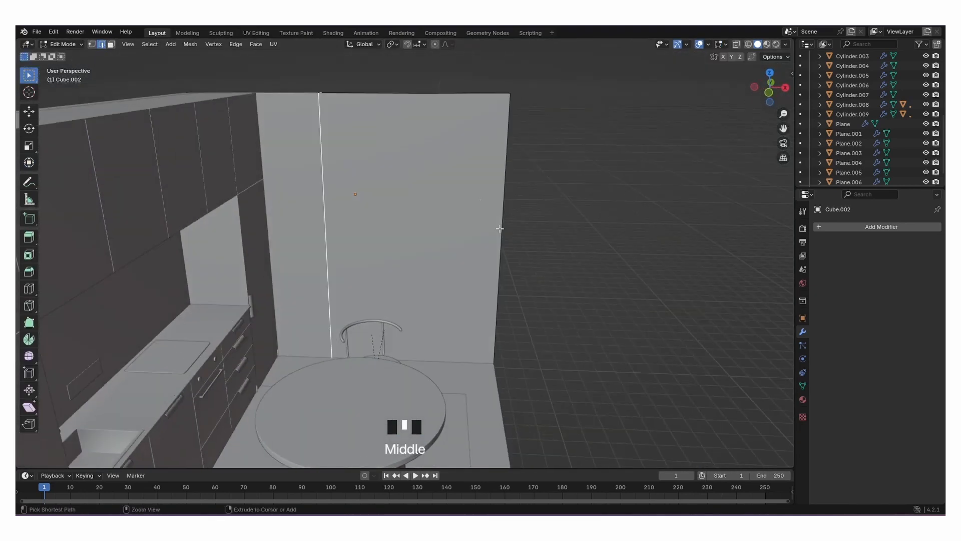
key("ctrl+r")
left_click(423, 100)
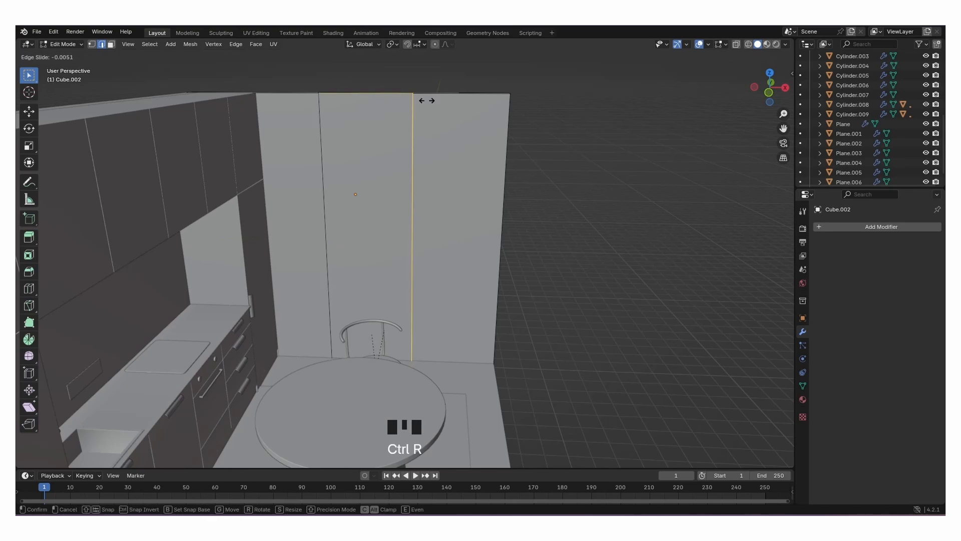
left_click(493, 145)
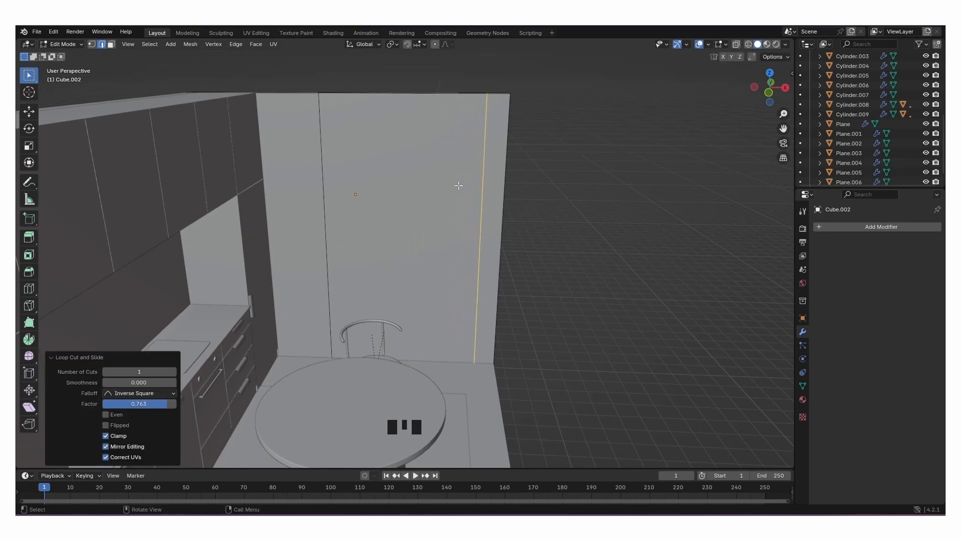
Add a horizontal loop cut across the upper part of the side wall with a slide factor of about 0.540.
key("ctrl+r")
left_click(498, 233)
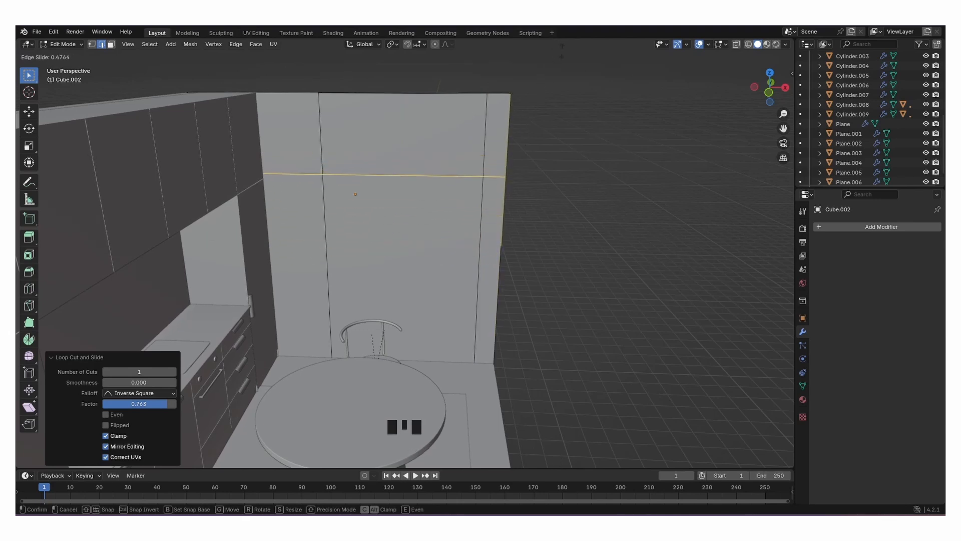
left_click(576, 39)
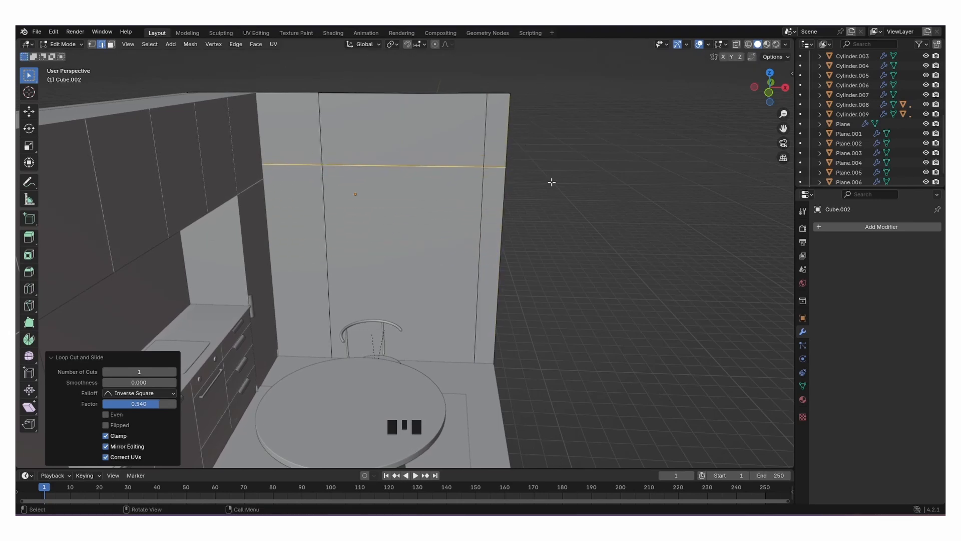
Extrude the side wall's large central face about 0.507 m inward to form a recessed opening.
left_click(456, 244)
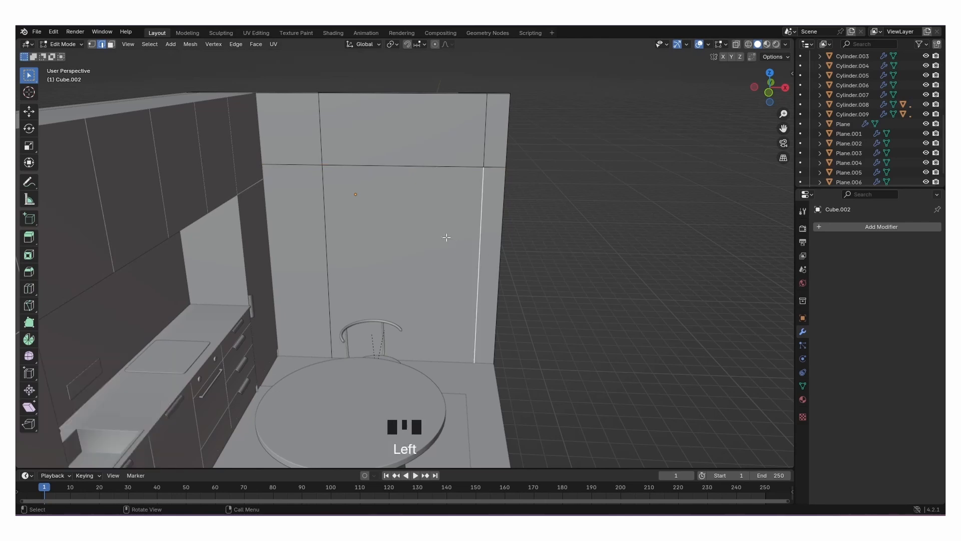
key("3")
left_click(446, 237)
middle_click_drag(446, 237, 515, 242)
key("e")
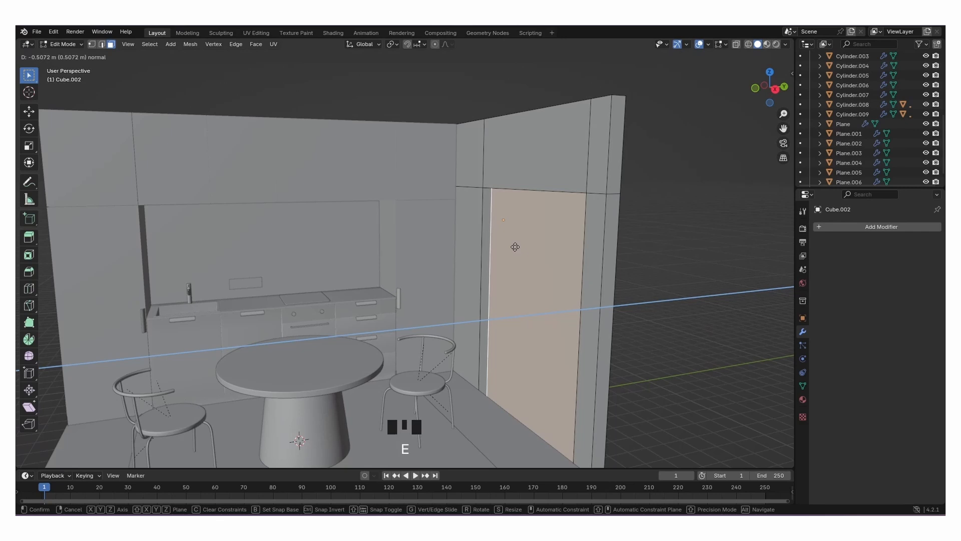
left_click(515, 247)
Add two evenly spaced vertical loop cuts through the recessed opening with a slide factor of 0.
scroll(515, 247, "down", 2)
key("ctrl+r")
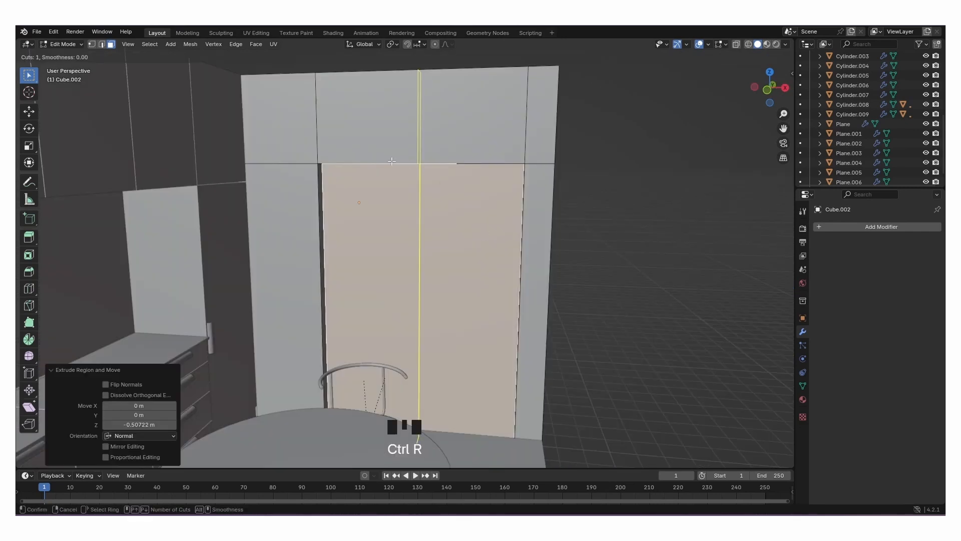
scroll(402, 165, "up", 1)
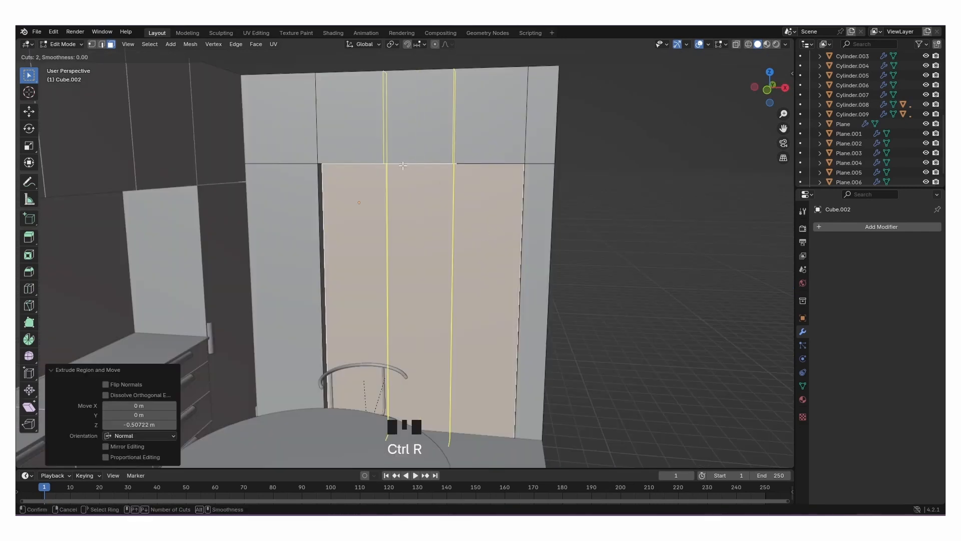
left_click(400, 164)
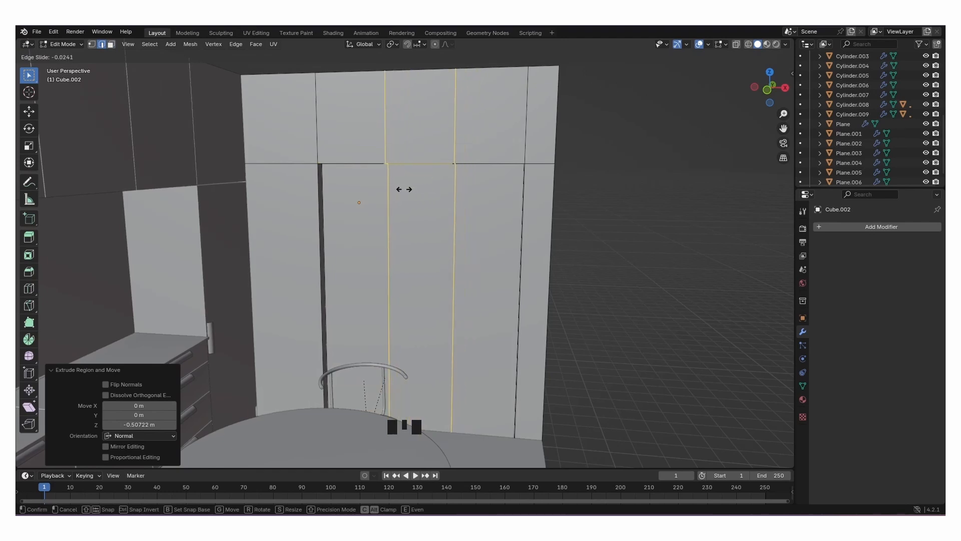
right_click(398, 189)
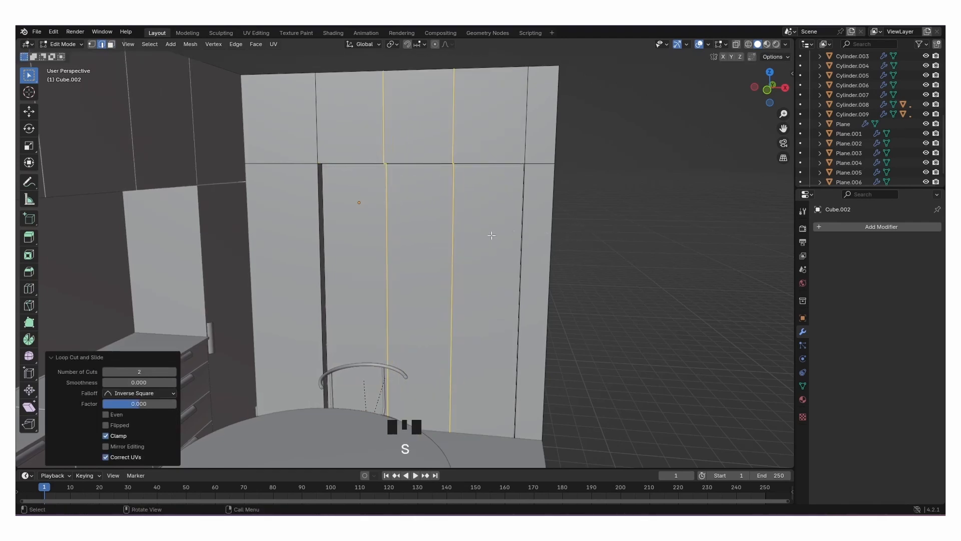
Scale the recessed panel's two vertical edges along X to about 0.166 to form a narrow central strip.
left_click(453, 231)
left_click(391, 229, "shift")
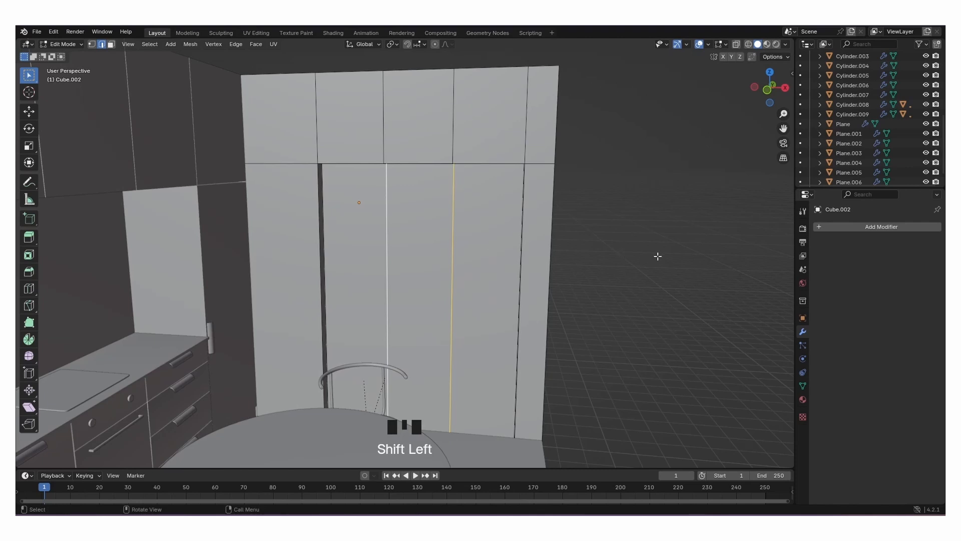
key("s")
key("x")
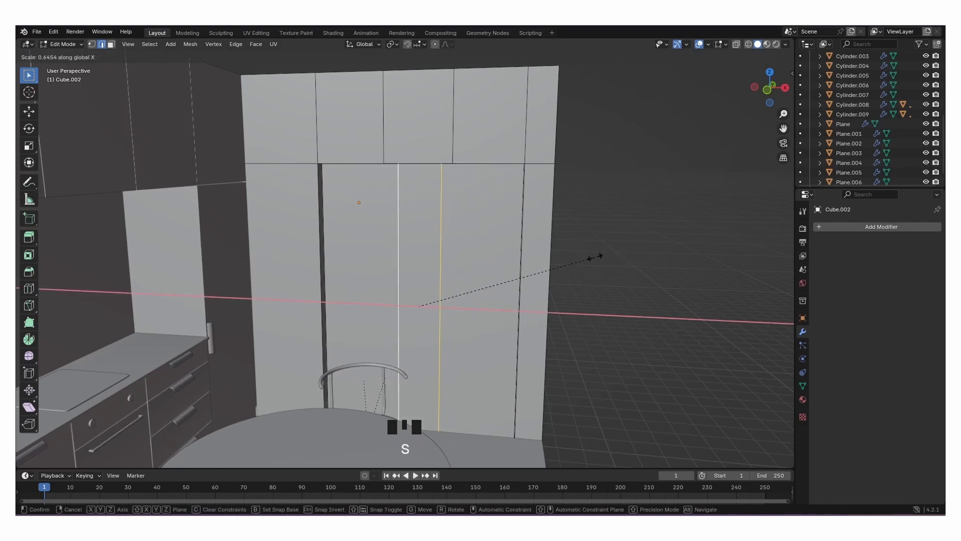
left_click(431, 260)
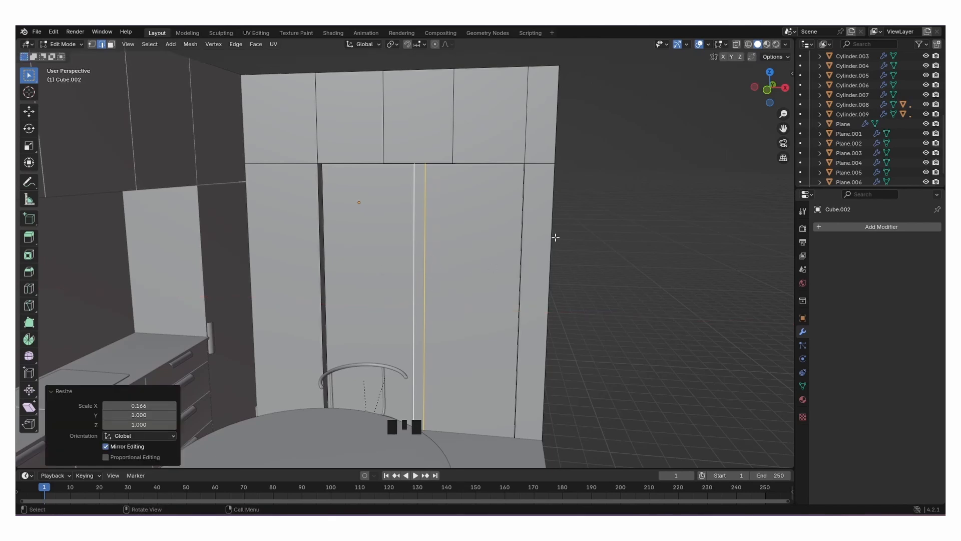
Add a horizontal loop cut just below the recess's upper edge with a slide factor of about 0.924.
key("ctrl+r")
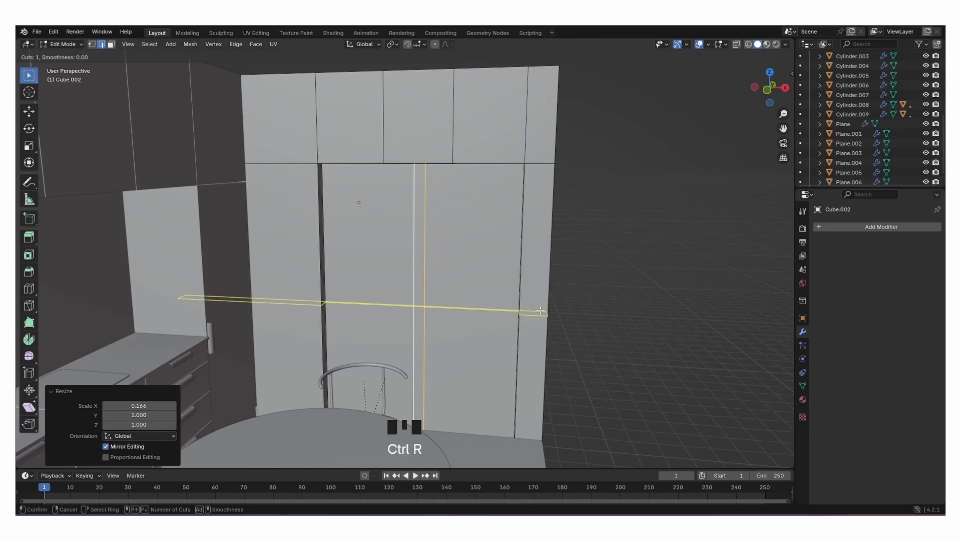
left_click(546, 235)
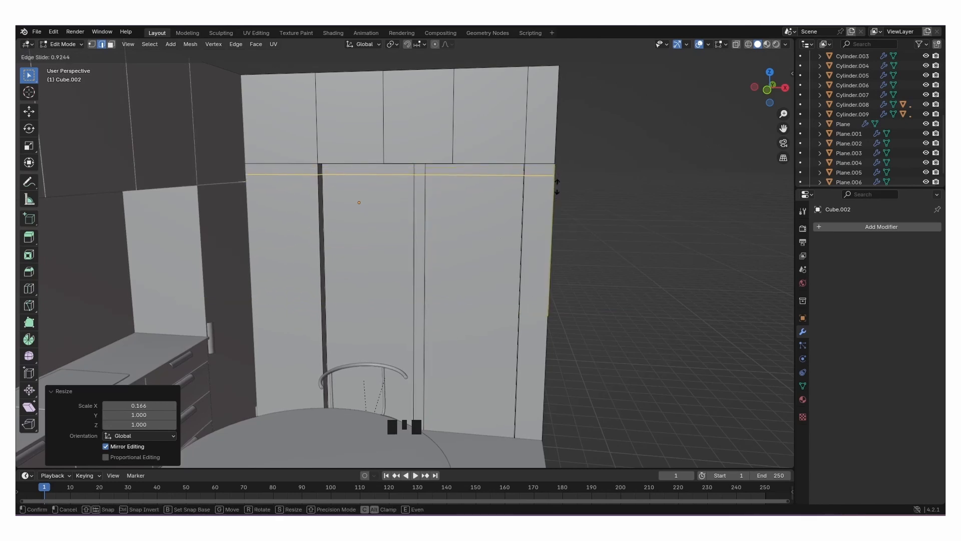
left_click(556, 188)
Add vertical loop cuts just inside both recess sides, with slide factors of about 0.82 and -0.797.
key("ctrl+r")
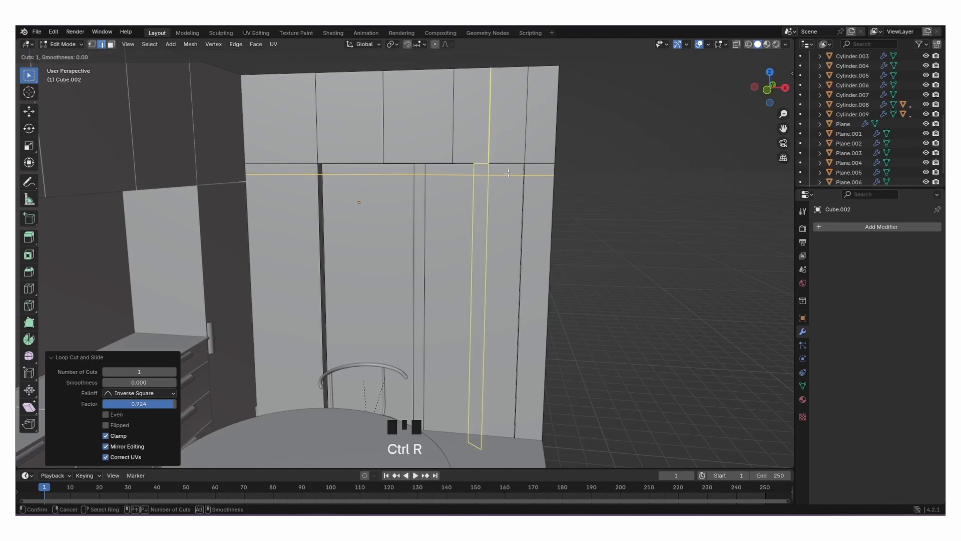
left_click(511, 171)
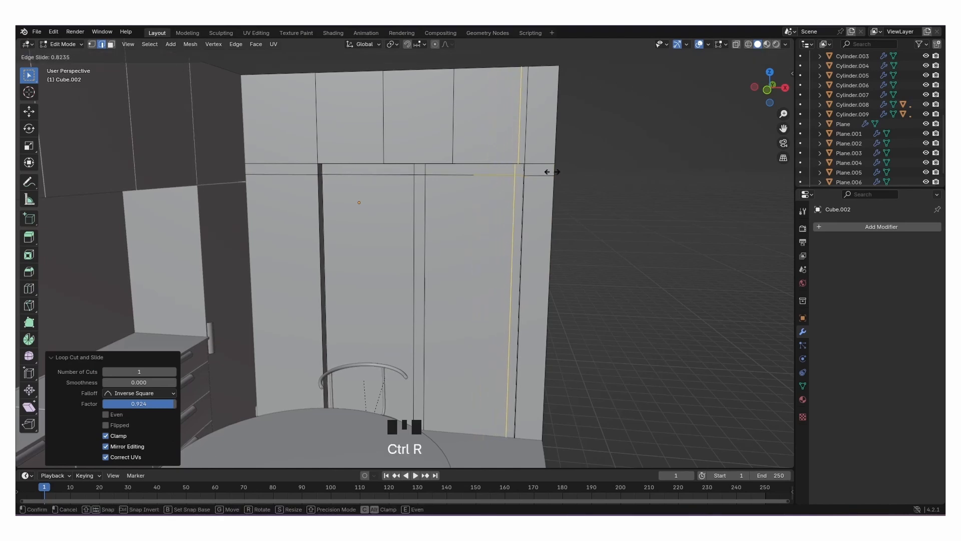
left_click(551, 172)
key("ctrl+r")
left_click(353, 168)
left_click(334, 169)
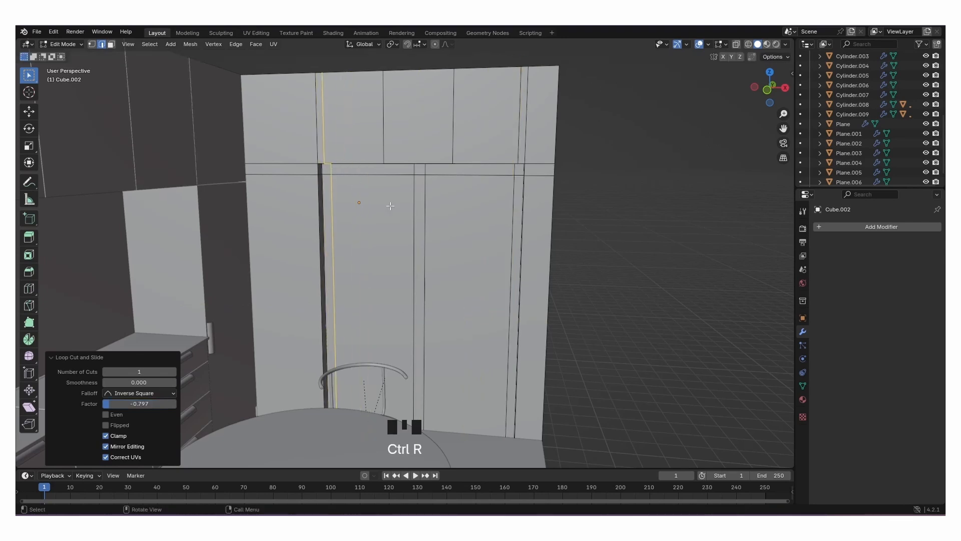
Add a horizontal loop cut just above the bottom of the recessed opening with a slide factor of about -0.873.
key("ctrl+r")
left_click(501, 334)
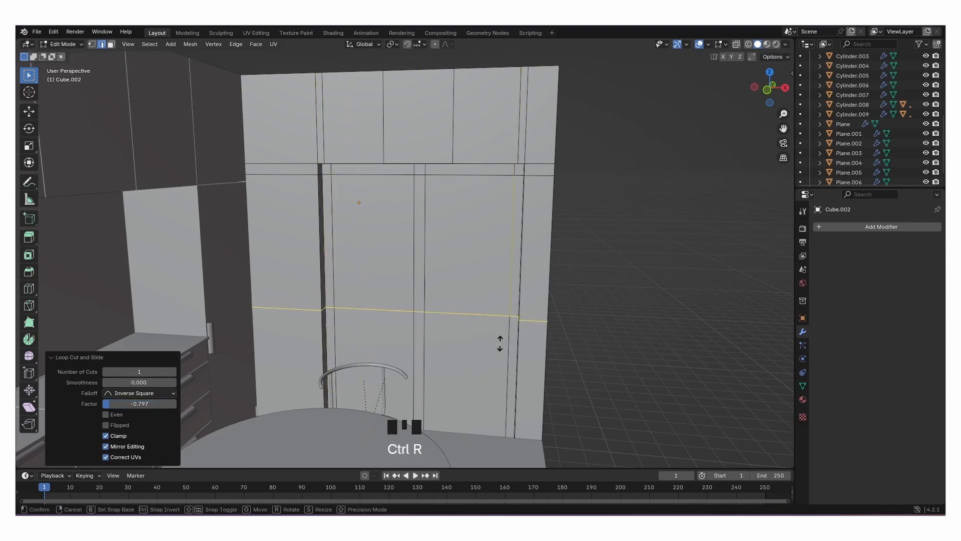
left_click(530, 437)
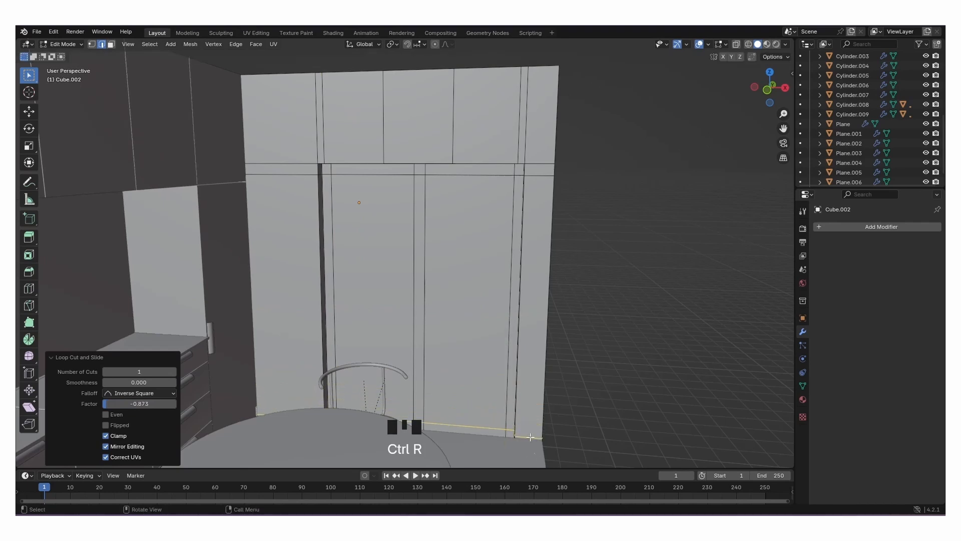
Add two horizontal loop cuts across the lower half of the recessed opening with a slide factor of about -0.455.
key("ctrl+r")
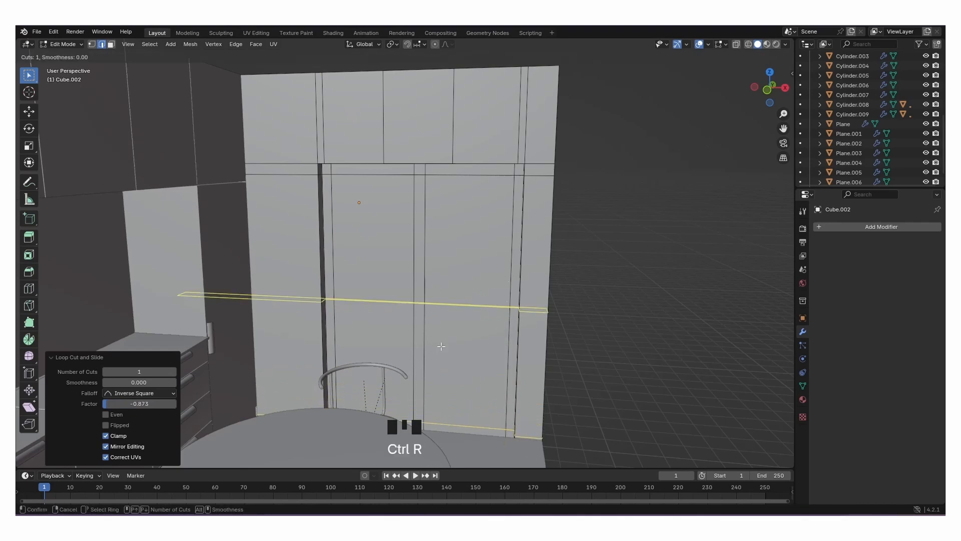
key("ctrl+r")
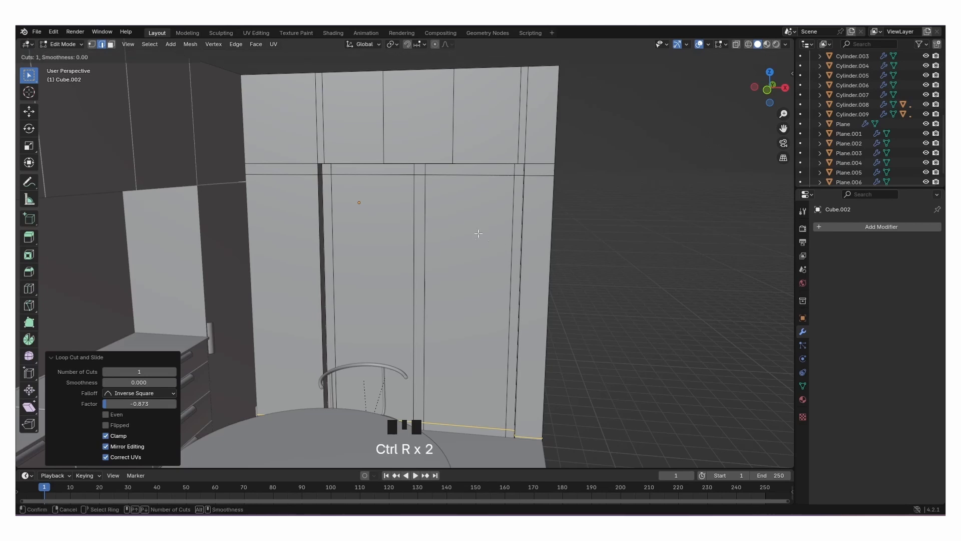
left_click(528, 322)
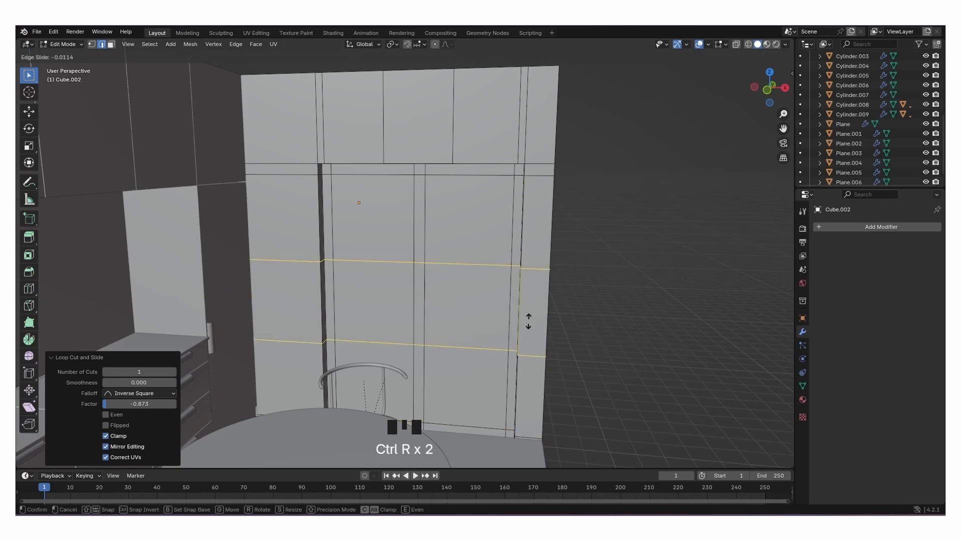
left_click(526, 360)
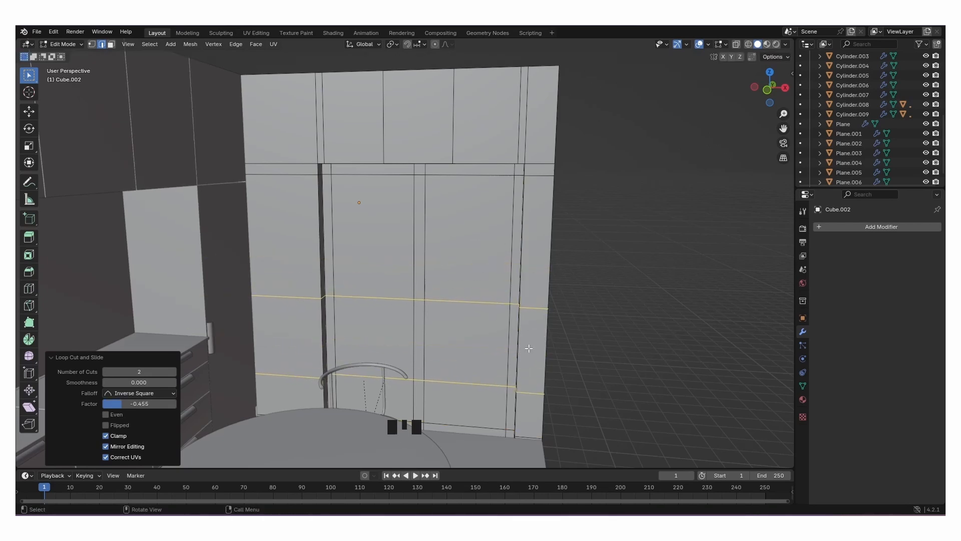
Scale the two panels' four horizontal edges along Z to about 0.147 to form a narrow crossbar strip.
left_click(468, 301)
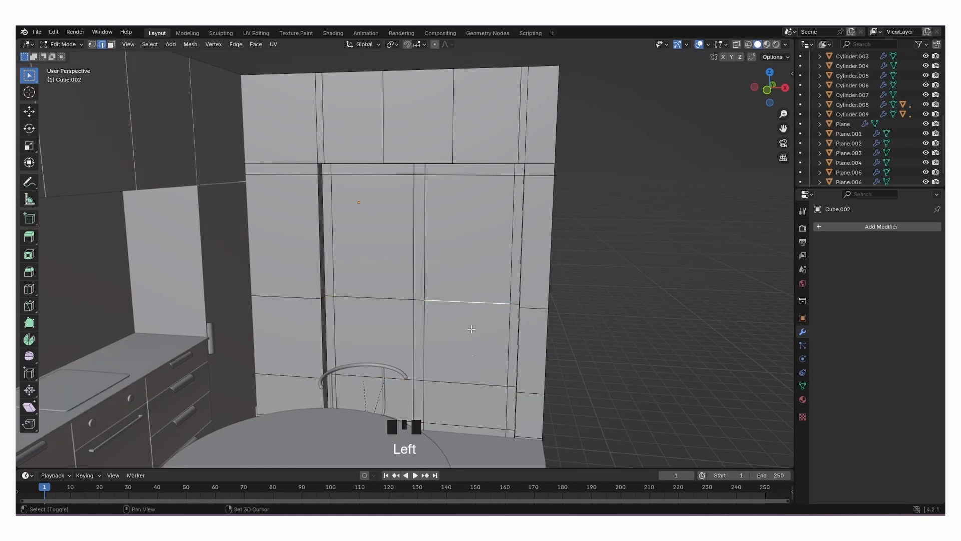
left_click(459, 382, "shift")
left_click(381, 372, "shift")
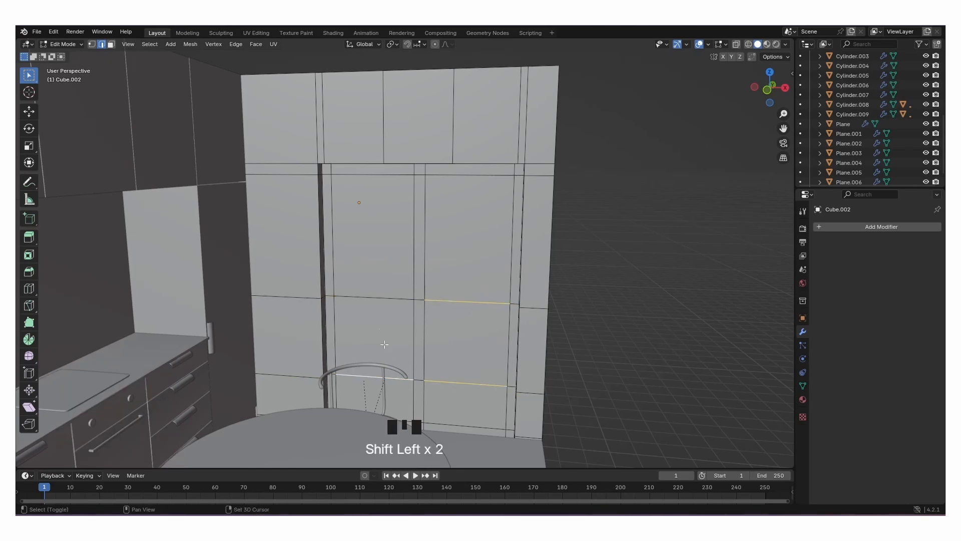
left_click(383, 300, "shift")
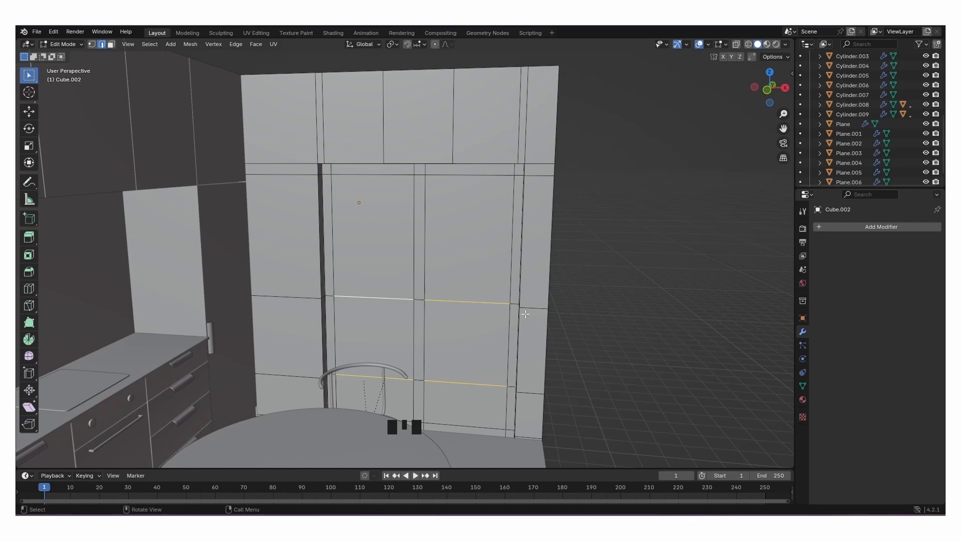
key("s")
key("z")
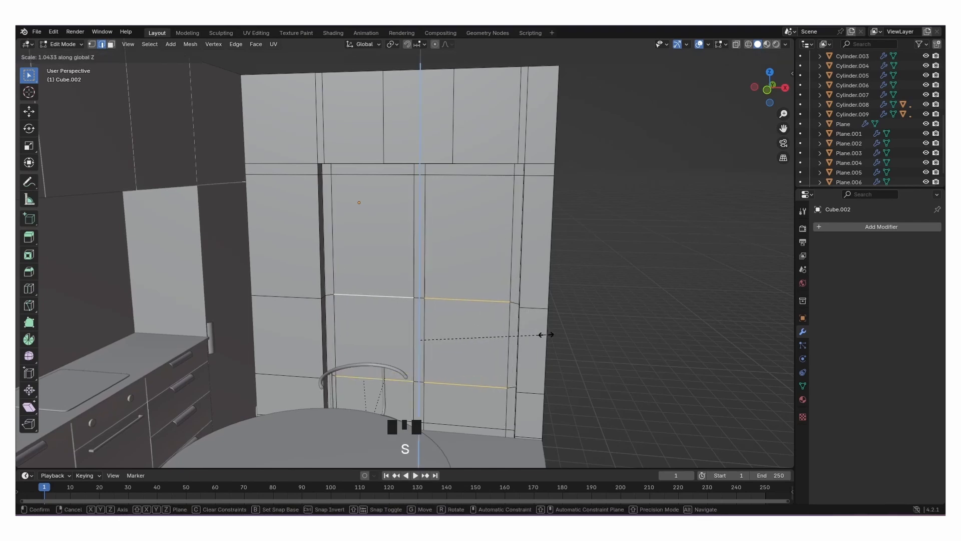
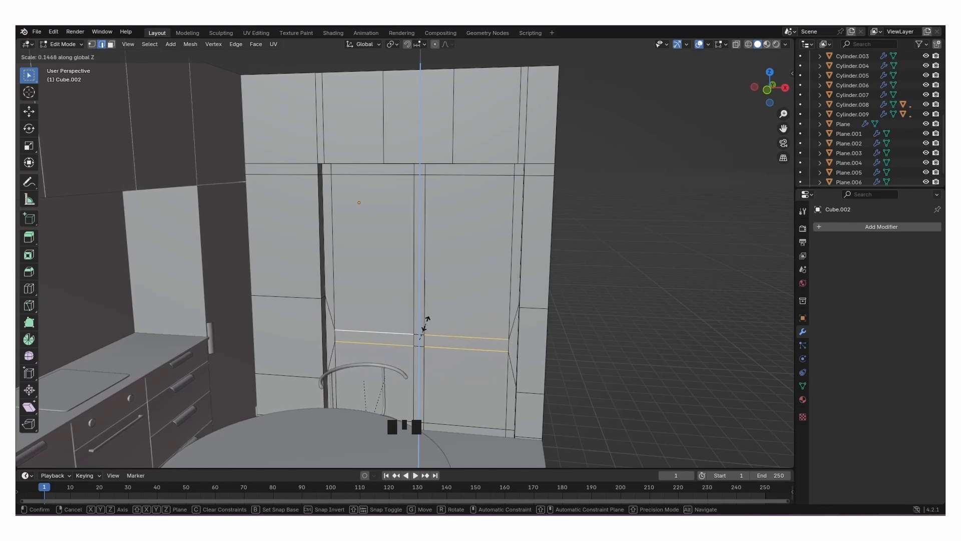
left_click(424, 326)
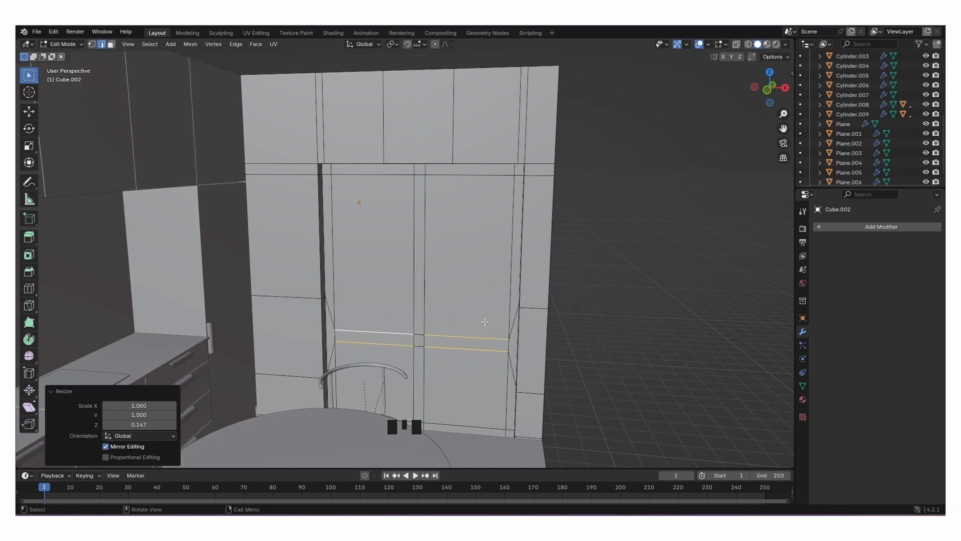
left_click(629, 317)
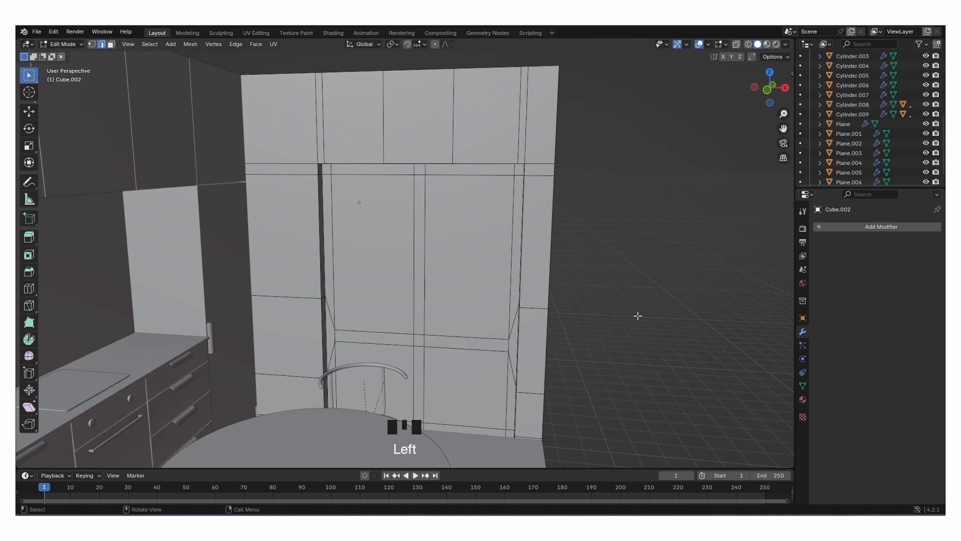
Extrude the four panel faces between the frame strips inward by about 0.09 m.
key("3")
left_click(437, 245)
left_click(373, 253, "shift")
left_click(373, 380, "shift")
left_click(466, 388, "shift")
middle_click_drag(466, 388, 554, 336)
key("e")
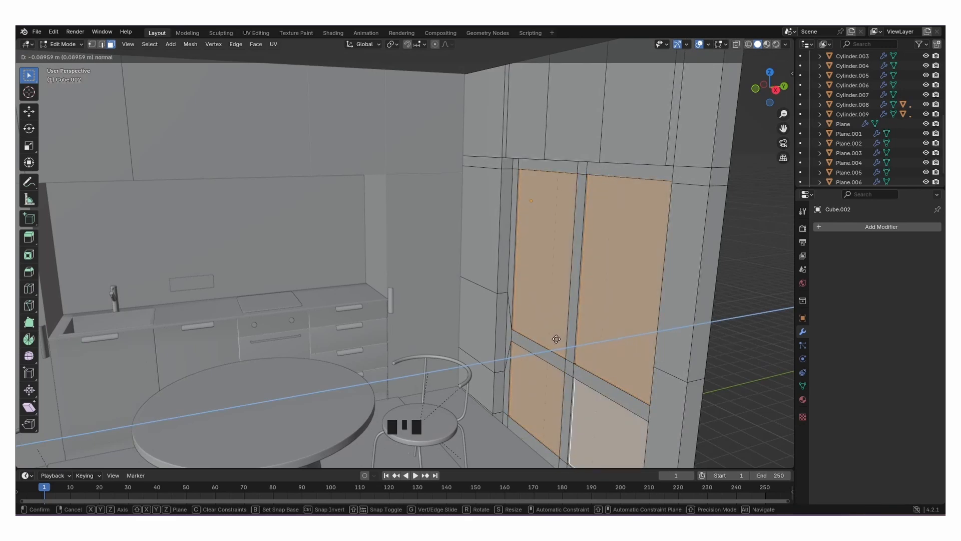
left_click(556, 339)
key("Tab")
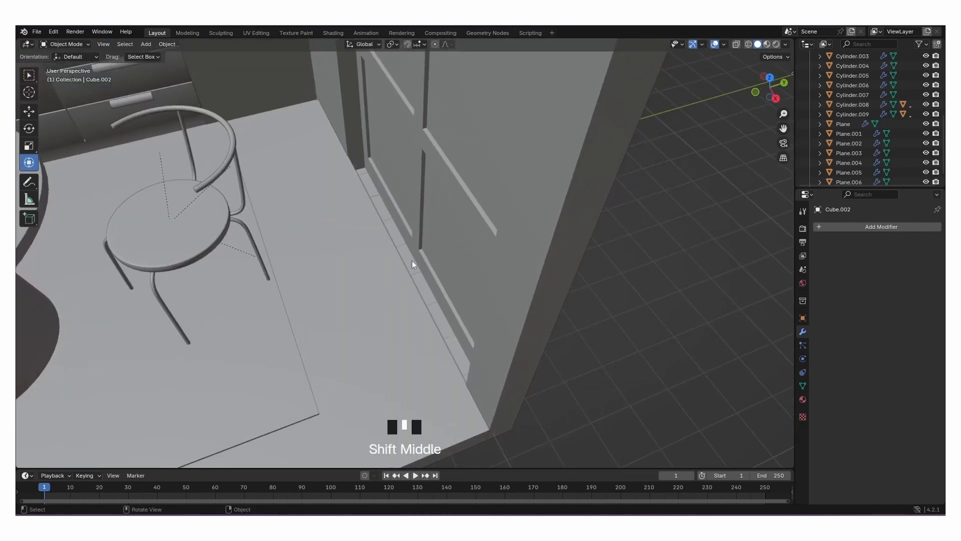
Extrude the full row of bottom strip faces in the recess outward by about 0.449 m to form a sill.
left_click(424, 271)
left_click(340, 283)
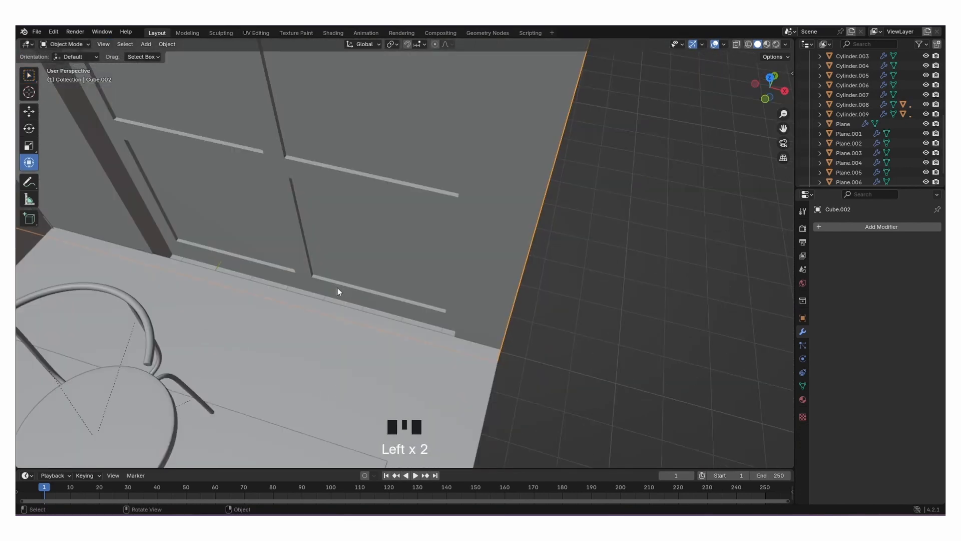
key("Tab")
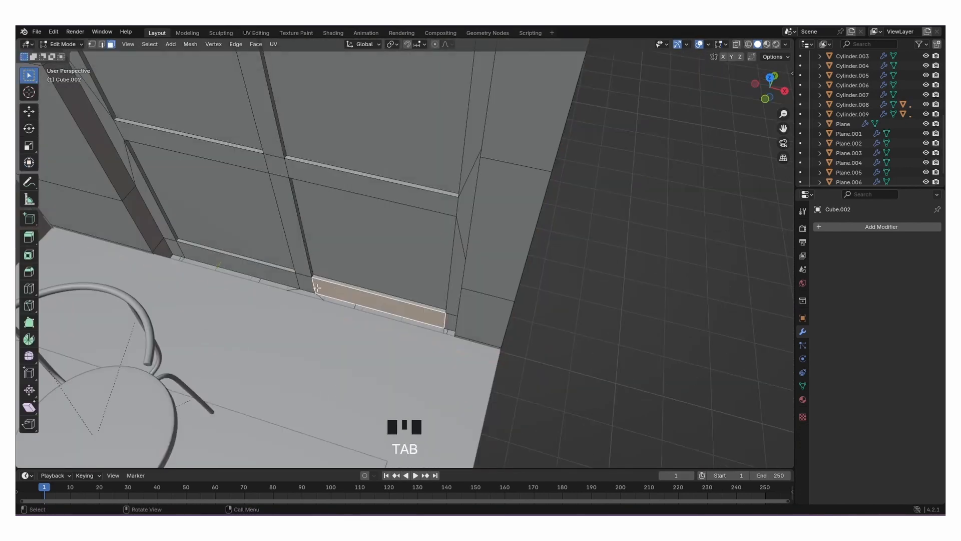
left_click(304, 285, "shift")
left_click(275, 276, "shift")
mouse_move(359, 270)
middle_mouse_down()
mouse_move(319, 256)
mouse_move(369, 261)
middle_mouse_up()
left_click(436, 340, "shift")
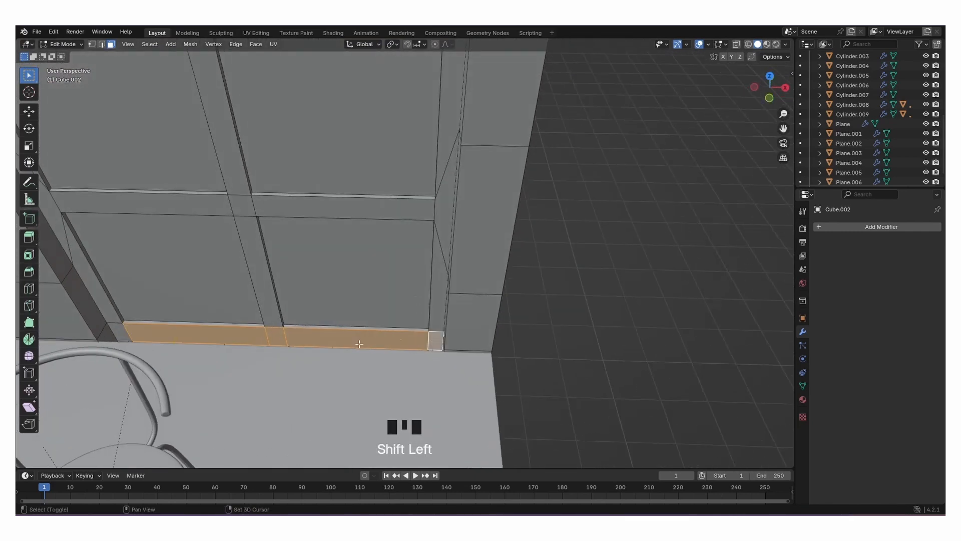
left_click(132, 328, "shift")
middle_click_drag(132, 328, 344, 313)
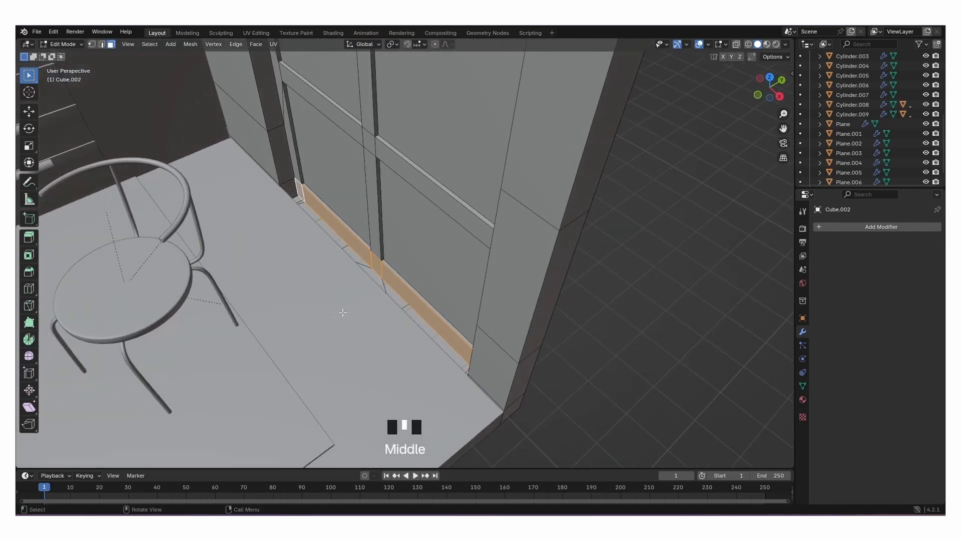
key("e")
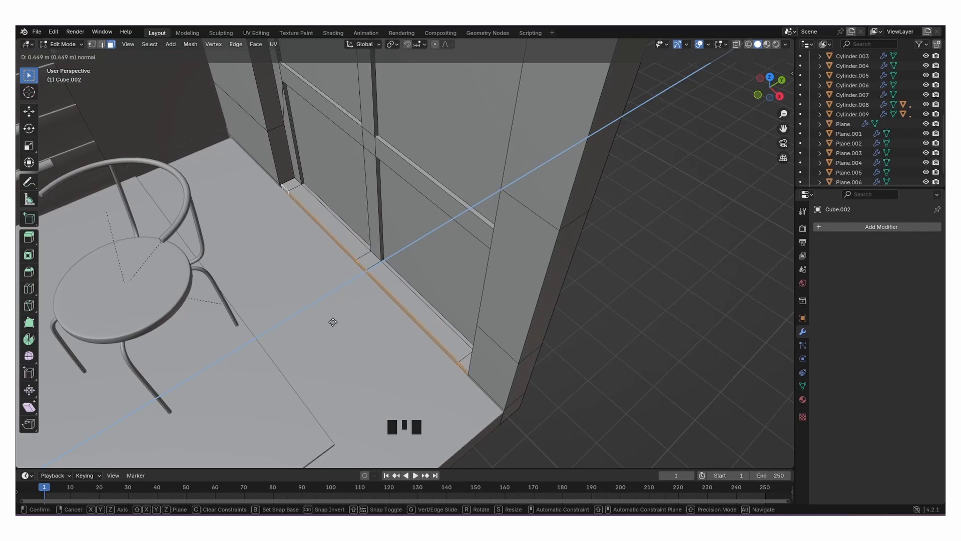
left_click(331, 322)
Add a horizontal loop cut near the base of the lower panels and extrude both bottom strips out to the frame.
middle_click_drag(369, 317, 405, 249)
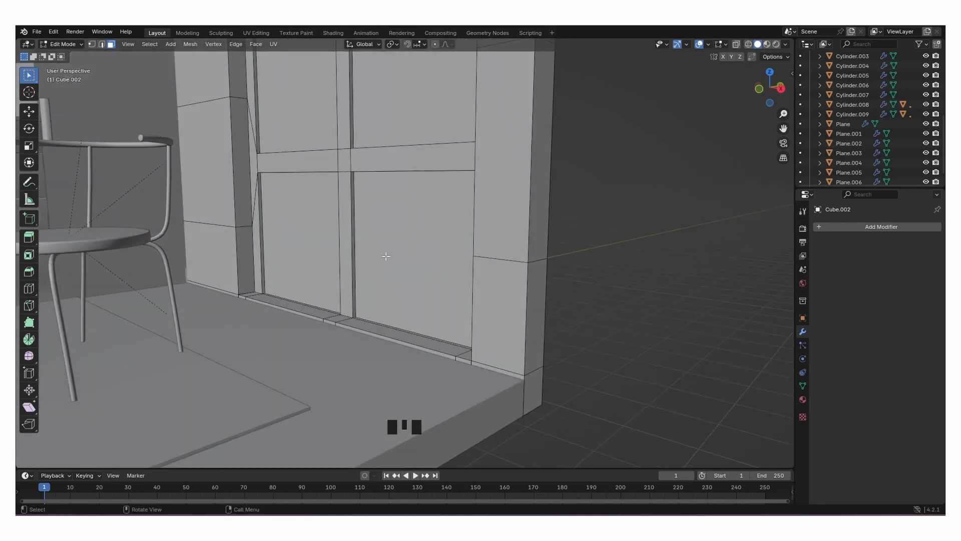
key("ctrl+r")
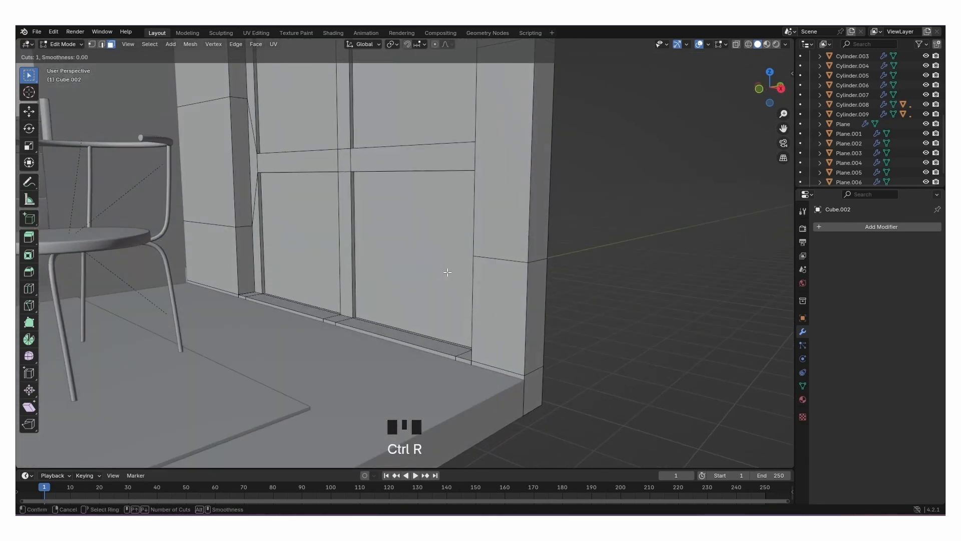
left_click_drag(471, 268, 556, 314)
key("3")
left_click(423, 331)
left_click(318, 311, "shift")
scroll(399, 311, "up", 3)
scroll(398, 310, "up", 1)
key("e")
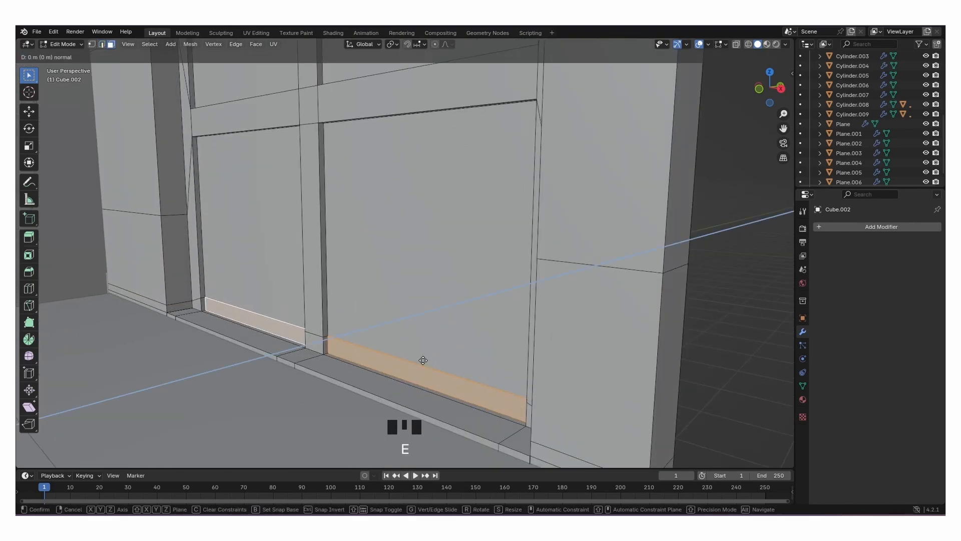
left_click(419, 362)
key("Tab")
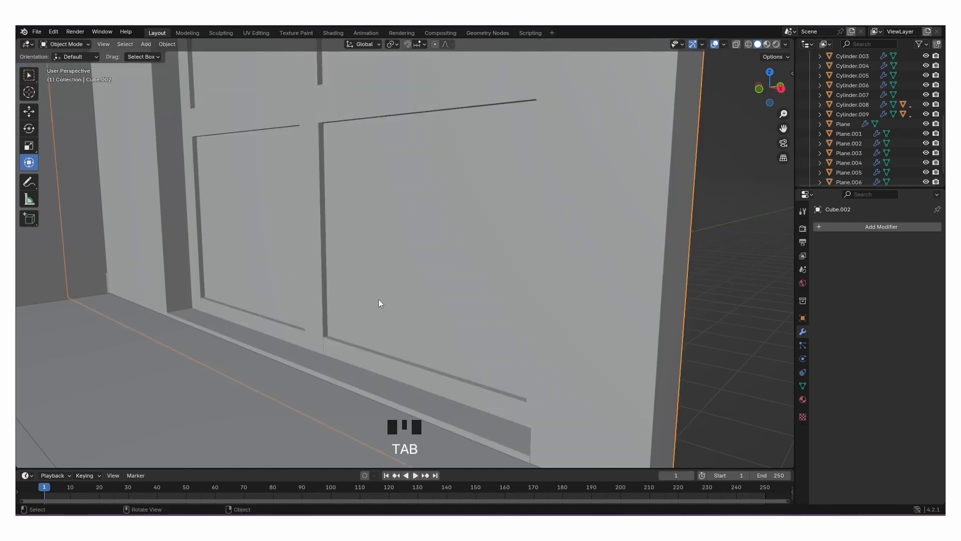
Add a mesh plane, move it beside the recessed opening and raise it about 8.66 m.
scroll(378, 298, "down", 7)
left_click(447, 266)
scroll(376, 233, "down", 3)
middle_click_drag(376, 233, 398, 305)
scroll(413, 272, "up", 3)
middle_click_drag(413, 272, 397, 326, "shift")
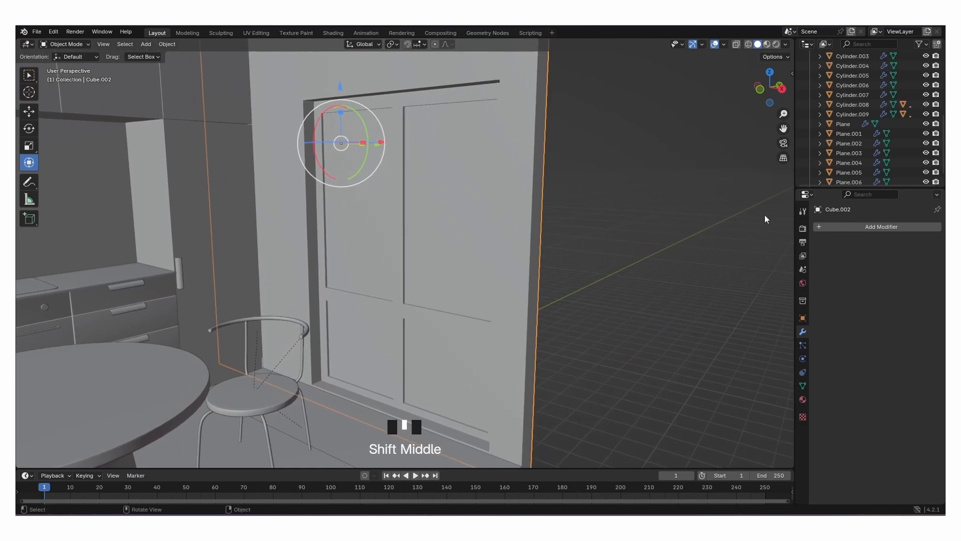
middle_click_drag(626, 250, 421, 273, "shift")
scroll(439, 273, "down", 2, "shift")
key("shift+a")
mouse_move(408, 272)
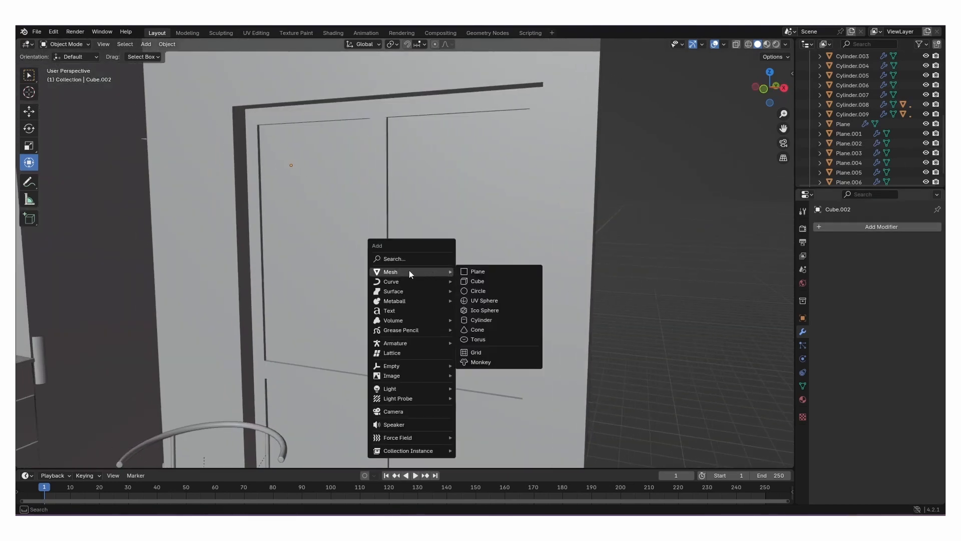
left_click(481, 272)
middle_click_drag(487, 298, 262, 352)
left_click_drag(264, 397, 436, 347)
left_click_drag(384, 326, 383, 160)
middle_click_drag(377, 247, 413, 284)
scroll(382, 242, "up", 2)
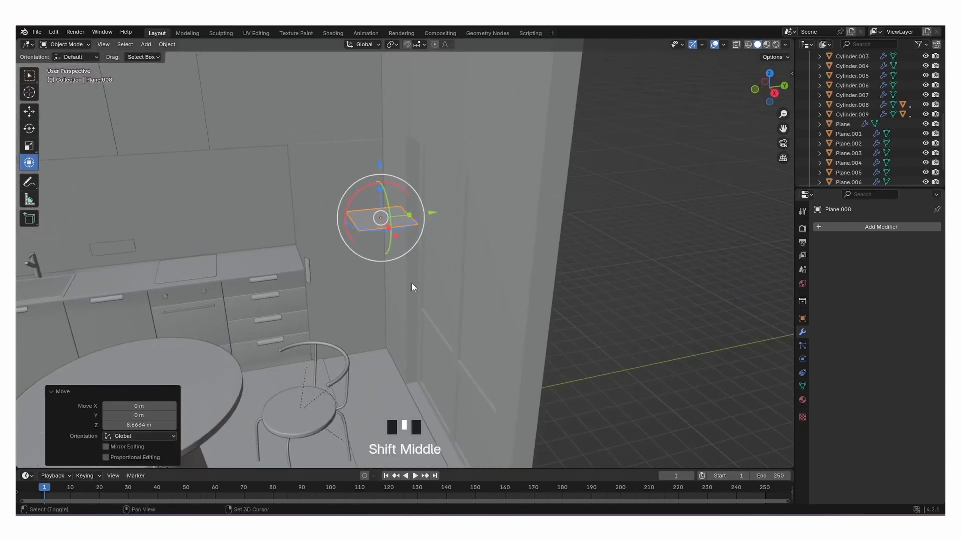
Rotate the new plane 90° about the X axis so it stands upright.
type("rx")
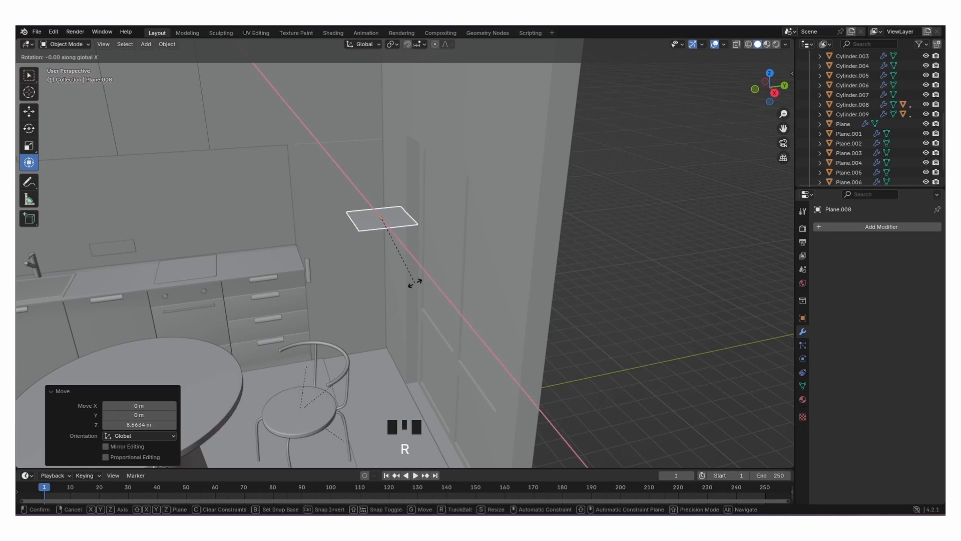
type("90")
key("Return")
Move and stretch the upright plane to roughly match the size and position of the recess's upper-left panel.
middle_click_drag(371, 288, 441, 254)
left_click_drag(332, 260, 363, 261)
left_click_drag(317, 232, 316, 189)
middle_click_drag(386, 230, 384, 266)
left_click_drag(457, 247, 447, 221)
middle_click_drag(447, 221, 464, 256)
left_click_drag(464, 256, 450, 256)
middle_click_drag(451, 256, 400, 249)
left_click_drag(364, 269, 345, 270)
left_click_drag(281, 221, 289, 210)
left_click_drag(345, 262, 343, 262)
Fine-tune the plane's position and height so it covers the upper-left panel inside the recess frame.
middle_click_drag(361, 263, 268, 254)
middle_click_drag(244, 258, 256, 259)
left_click_drag(501, 259, 507, 254)
middle_click_drag(484, 245, 507, 240)
left_click_drag(419, 220, 418, 220)
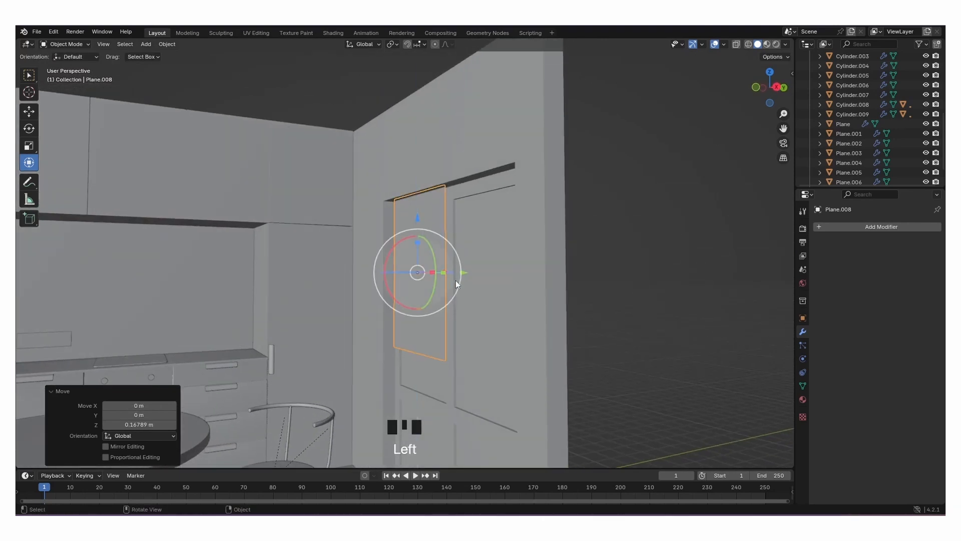
middle_click_drag(456, 280, 431, 269)
left_click_drag(344, 235, 345, 228)
left_click(581, 311)
Duplicate the door plane and move the copy along X to cover the recess's upper-right panel.
middle_click_drag(581, 311, 281, 284, "shift")
left_click(282, 283)
key("ctrl+c")
key("ctrl+v")
left_click_drag(326, 260, 425, 269)
middle_click_drag(449, 272, 401, 272)
left_click_drag(408, 262, 414, 262)
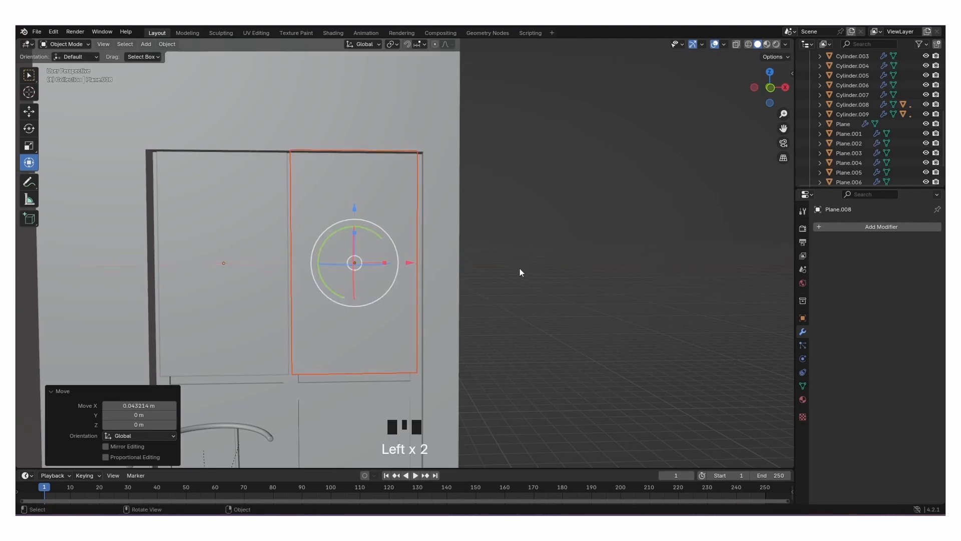
Save the kitchen scene as modernColorfulKitchen.blend.
middle_click_drag(500, 288, 414, 305)
scroll(392, 314, "down", 5)
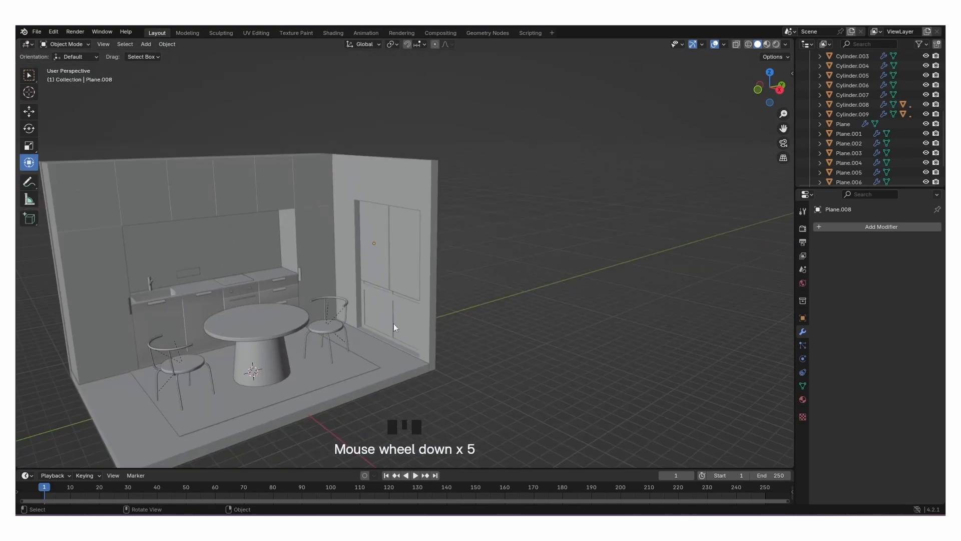
middle_click_drag(373, 356, 428, 284)
key("ctrl+s")
Add a mesh cylinder and raise it above the round table to the top of the walls.
key("shift+a")
mouse_move(427, 285)
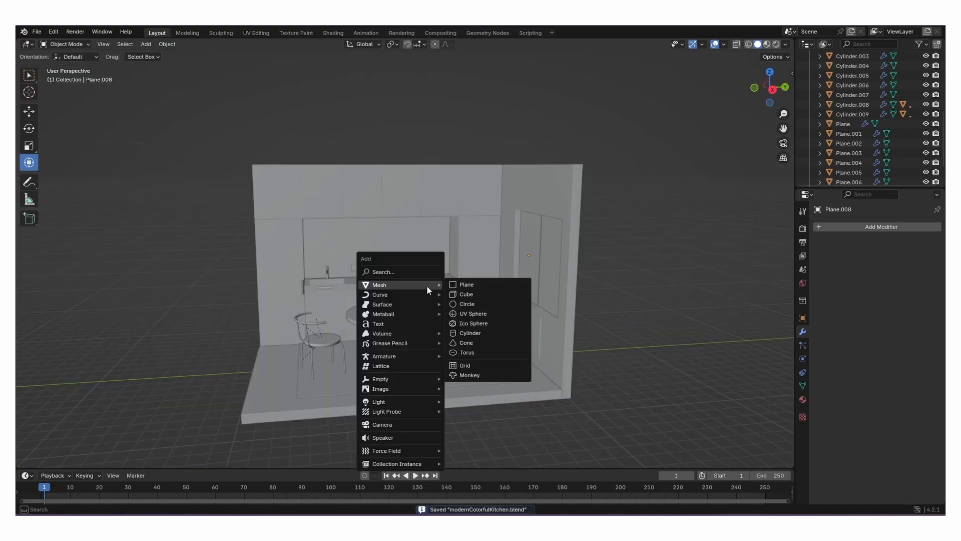
left_click(468, 333)
left_click_drag(393, 314, 396, 125)
left_click(772, 90)
middle_click_drag(431, 183, 455, 184)
scroll(419, 197, "up", 4)
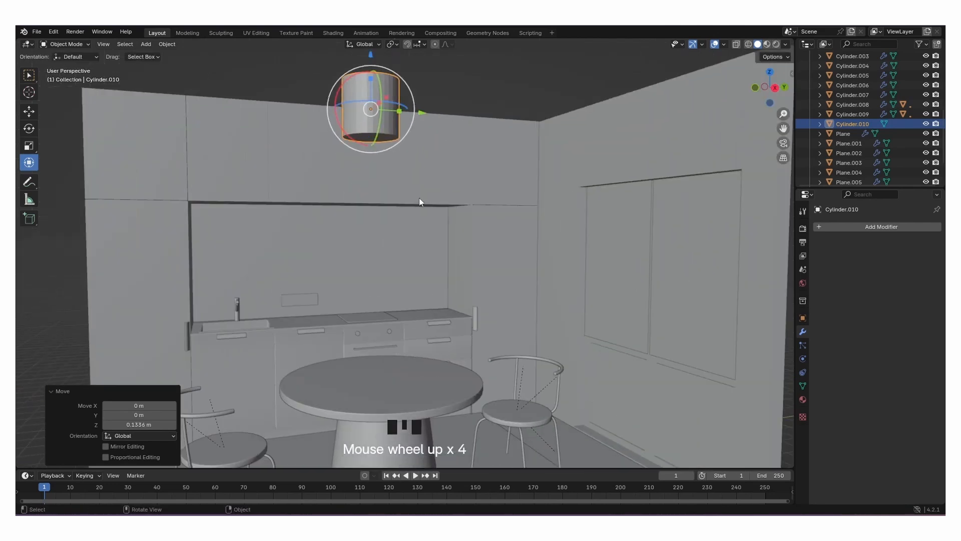
Scale the cylinder down uniformly to a small ceiling mount and raise it to the walls' top edge.
left_click(775, 89)
scroll(593, 149, "down", 2)
key("s")
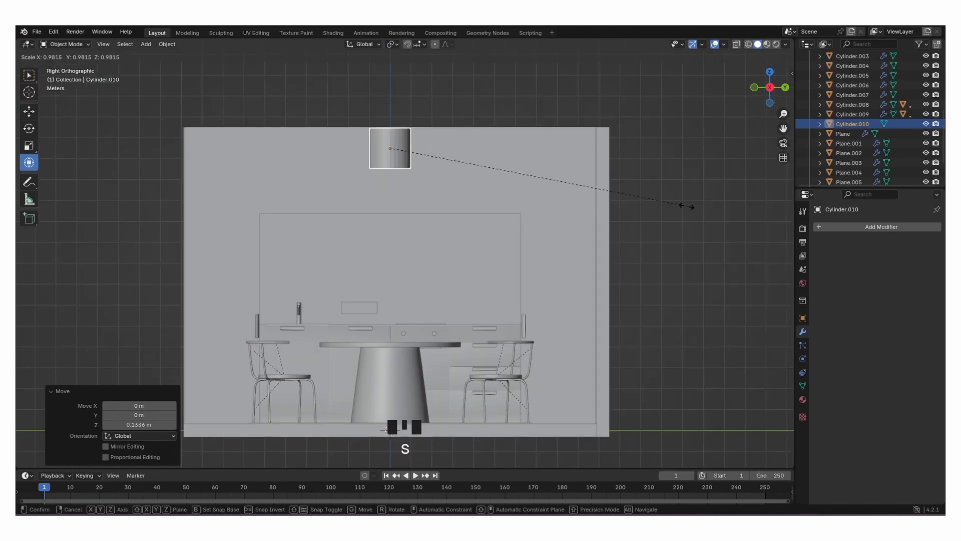
left_click(475, 165)
left_click_drag(390, 120, 392, 78)
left_click(456, 107)
middle_click_drag(456, 108, 410, 173)
left_click(414, 144)
Inset the small cylinder's bottom face by about 0.77 m and extrude the inner face downward as a thin rod.
mouse_move(404, 221)
middle_mouse_down()
mouse_move(396, 141)
mouse_move(409, 218)
middle_mouse_up()
scroll(408, 154, "up", 5)
key("Tab")
middle_click_drag(396, 161, 393, 145)
left_click(387, 183)
key("i")
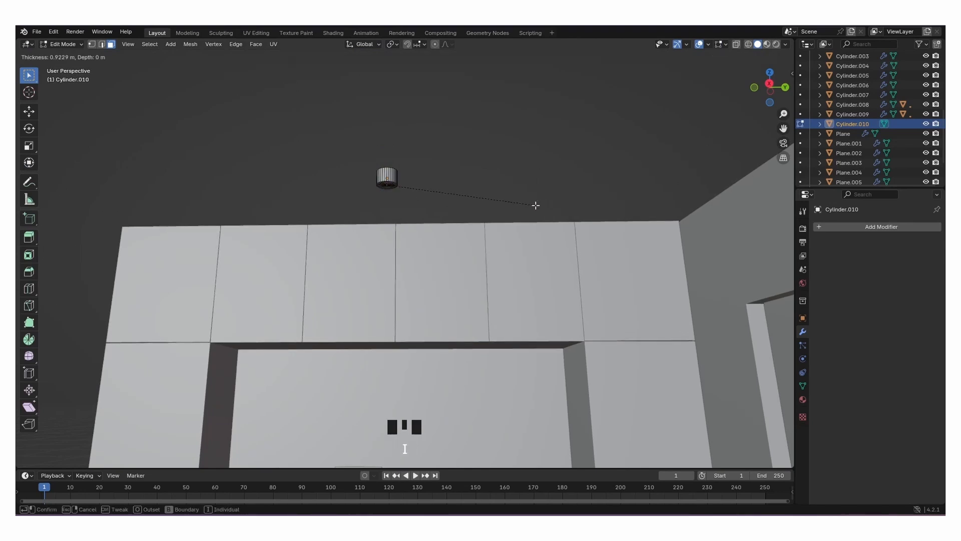
left_click(537, 205)
key("e")
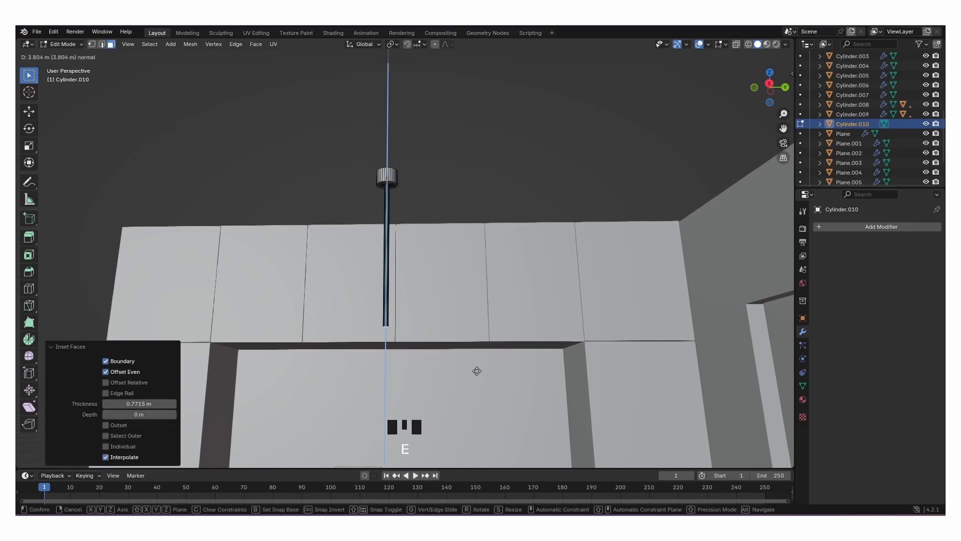
Extrude the inset bottom face of the small ceiling cylinder straight down to form the pendant lamp's long thin rod.
left_click(480, 406)
scroll(481, 411, "down", 4)
middle_click_drag(481, 411, 495, 311)
key("Tab")
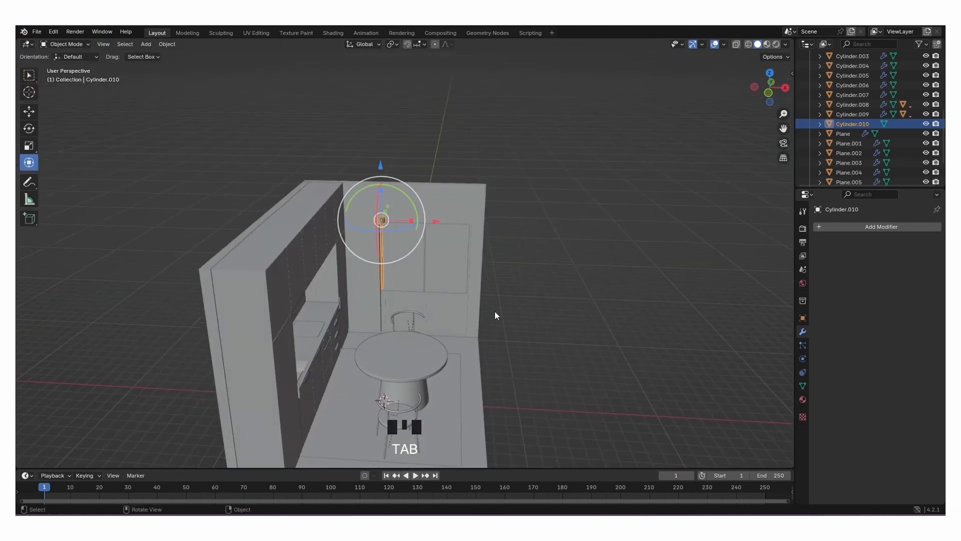
Move the pendant lamp piece along X in top view to centre it over the round table.
left_click(771, 74)
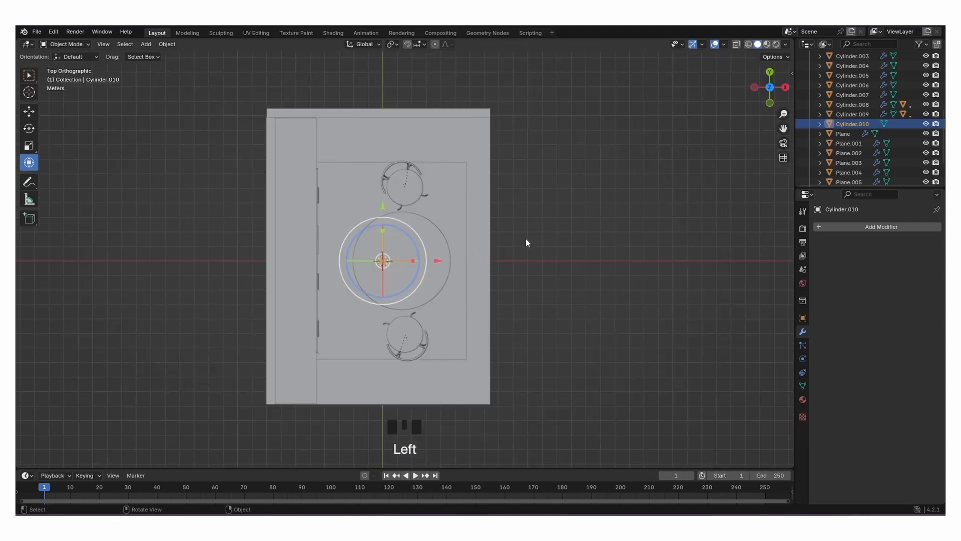
left_click_drag(440, 259, 461, 262)
middle_click_drag(462, 261, 471, 206)
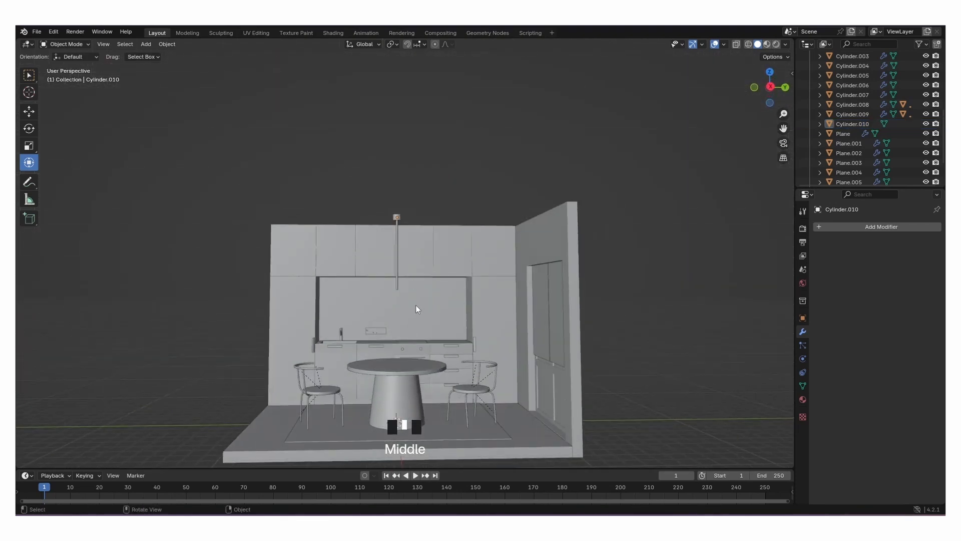
Add a Bevel modifier with 3 segments to the pendant rod.
scroll(417, 308, "up", 6)
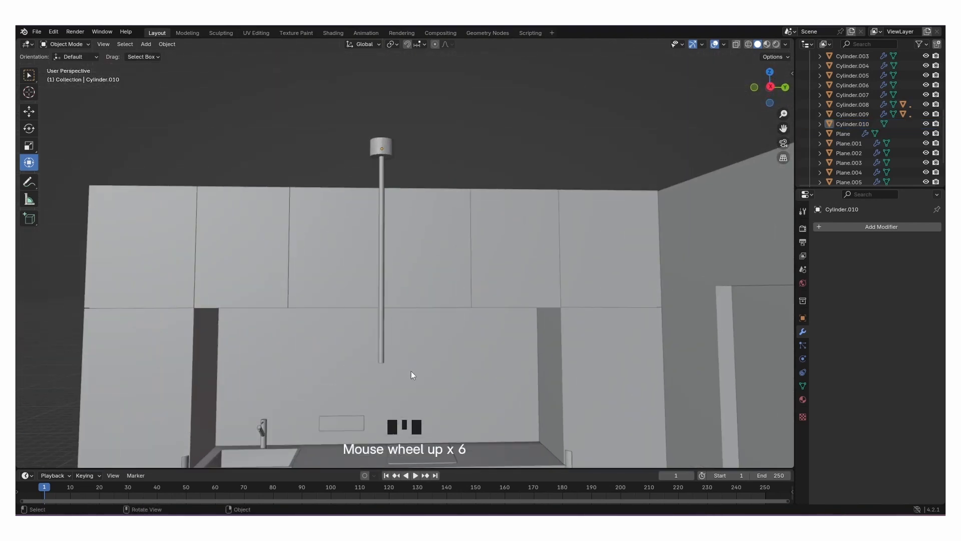
middle_click_drag(411, 371, 419, 388, "shift")
mouse_move(430, 337)
middle_mouse_down("shift")
mouse_move(435, 313)
mouse_move(442, 330)
mouse_move(431, 338)
middle_mouse_up("shift")
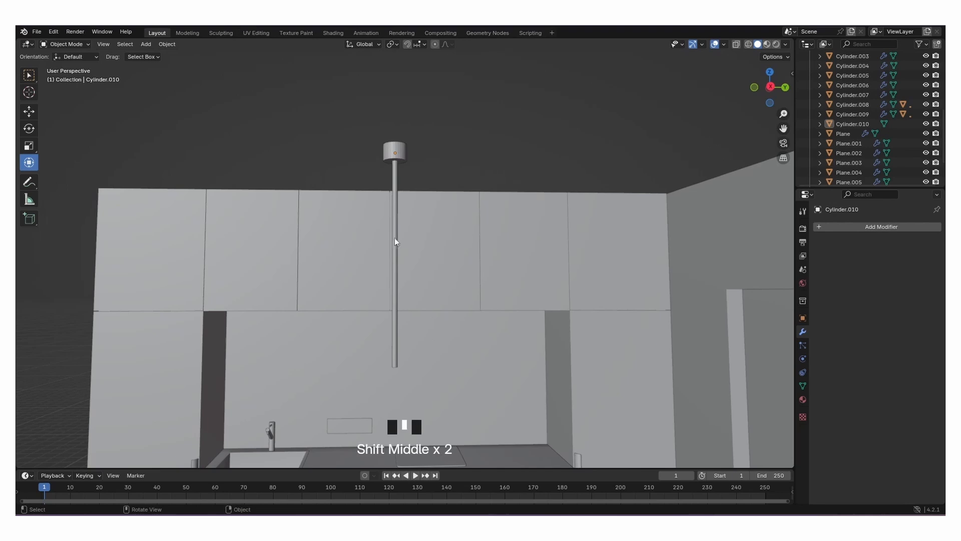
left_click(398, 203)
left_click(836, 230)
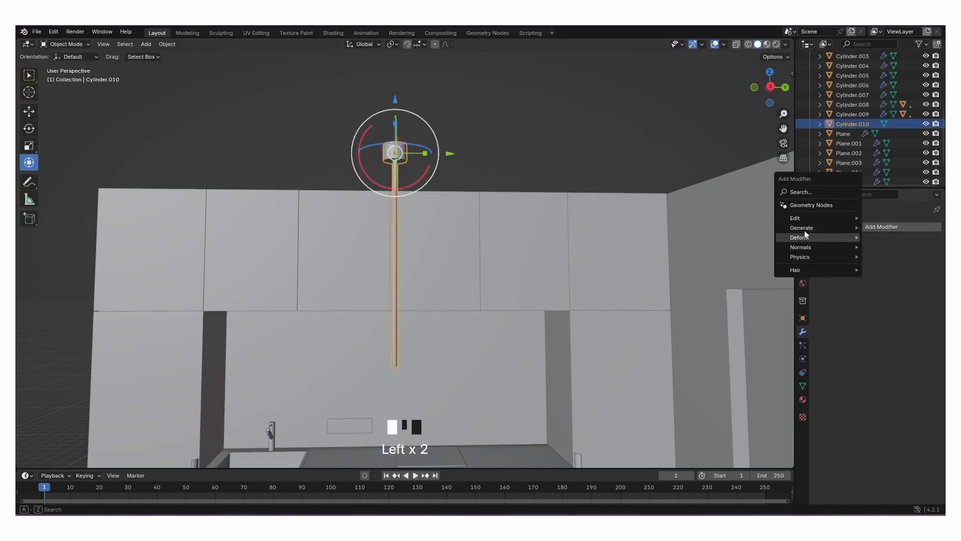
mouse_move(807, 229)
left_click(729, 238)
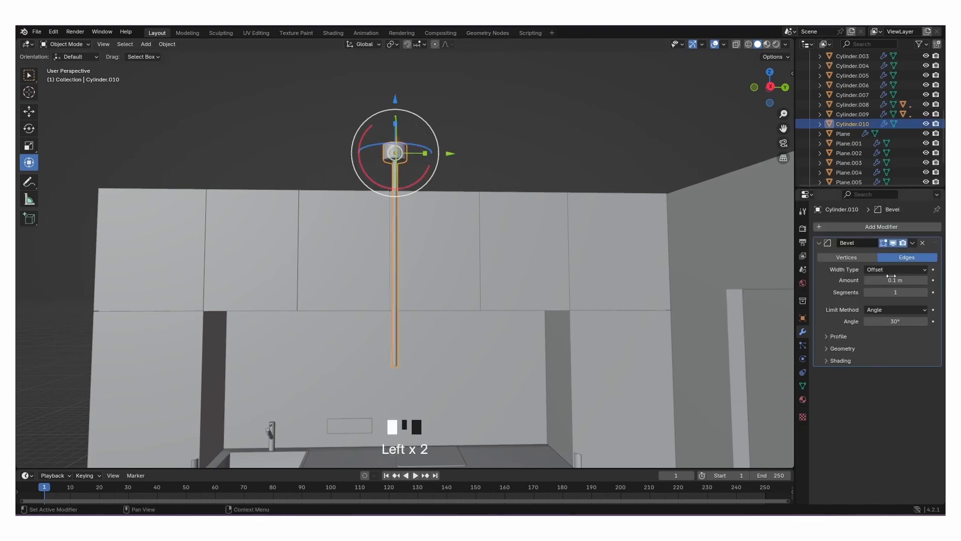
left_click(924, 293)
left_click(924, 293)
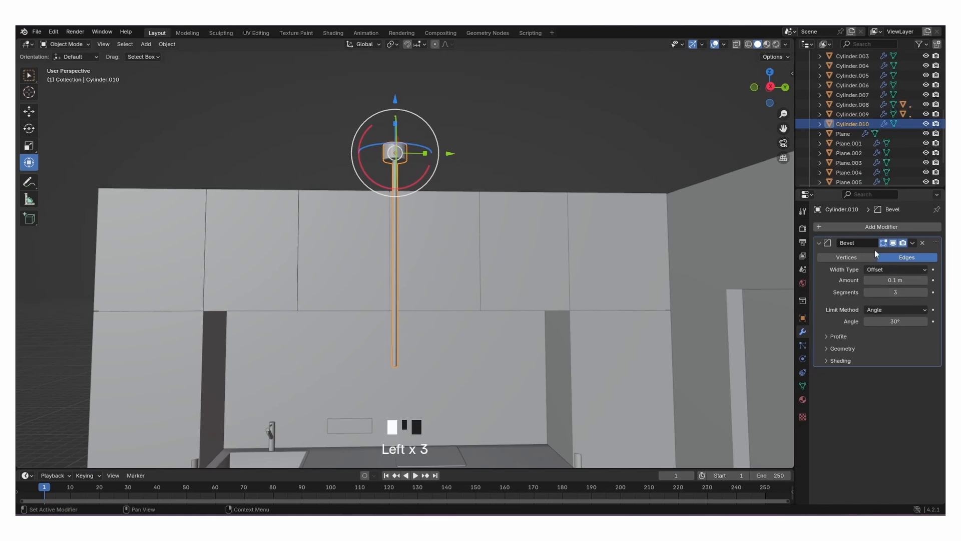
Add a Subdivision Surface modifier to the pendant rod and shade it smooth.
left_click(845, 228)
mouse_move(826, 229)
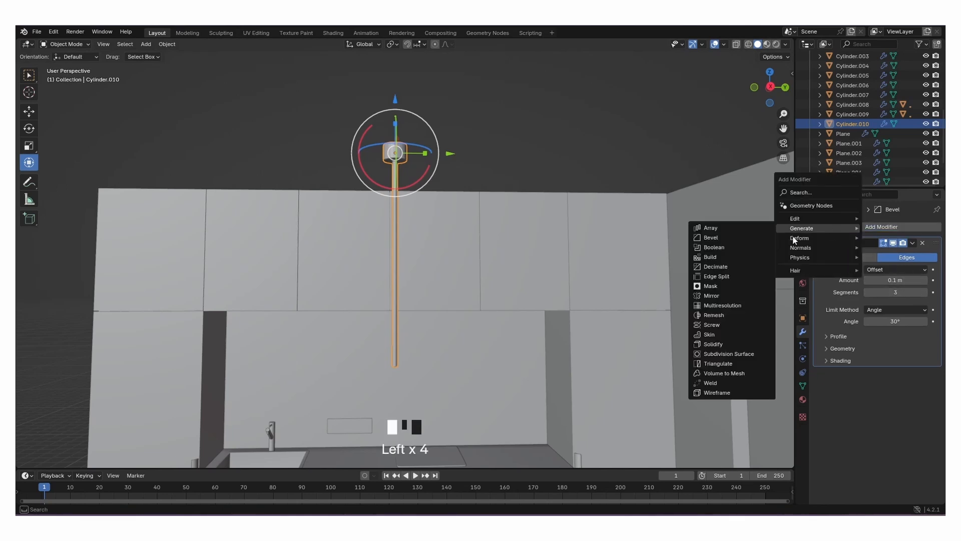
left_click(704, 350)
right_click(389, 252)
left_click(389, 251)
left_click(520, 169)
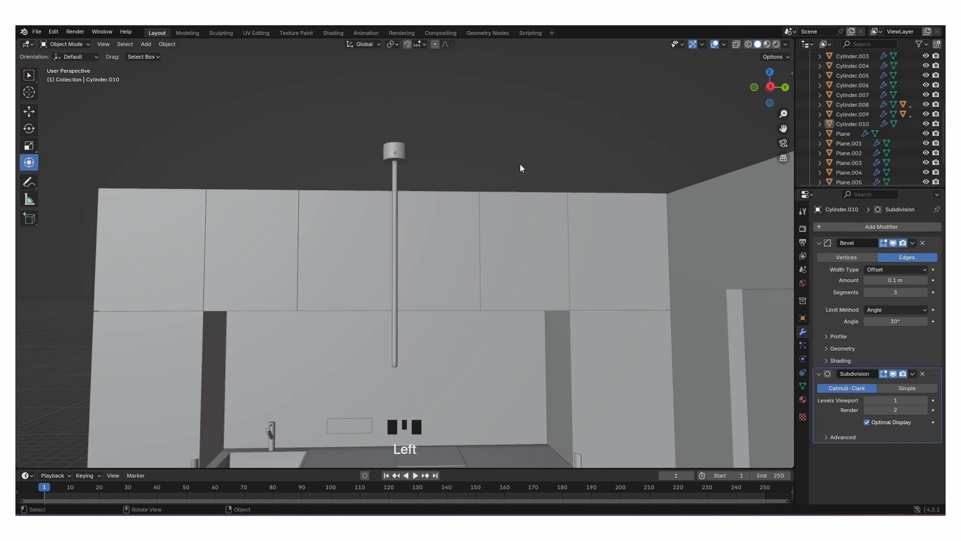
Add a cube and raise it about 8.04 m along Z to sit below the end of the pendant rod.
middle_click_drag(470, 316, 467, 229, "shift")
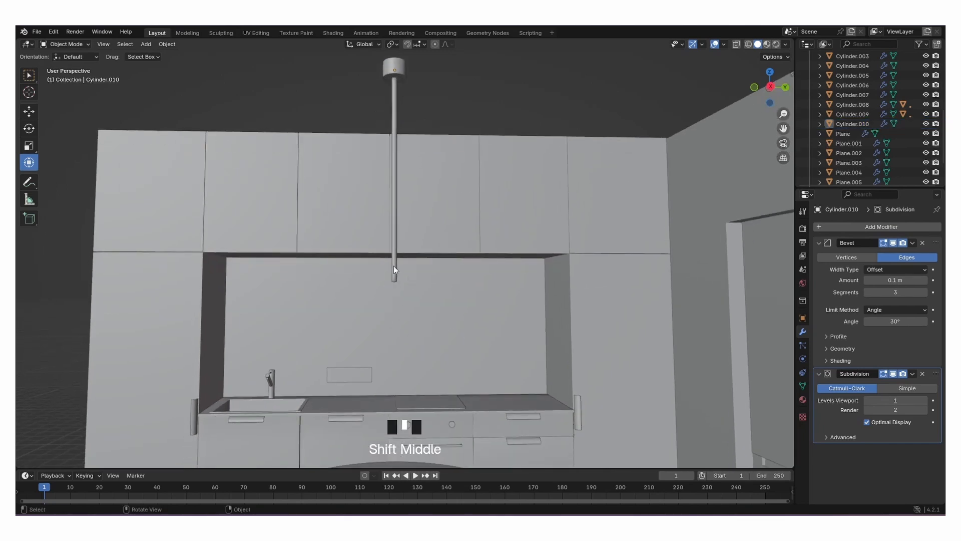
scroll(394, 268, "up", 6)
scroll(386, 301, "down", 9)
middle_click_drag(400, 275, 407, 270)
key("shift+a")
mouse_move(504, 204)
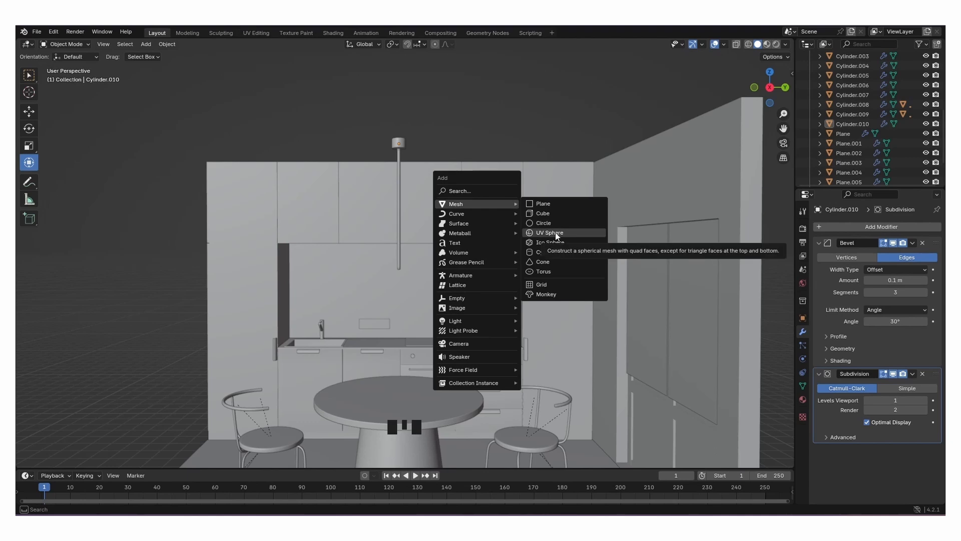
left_click(546, 213)
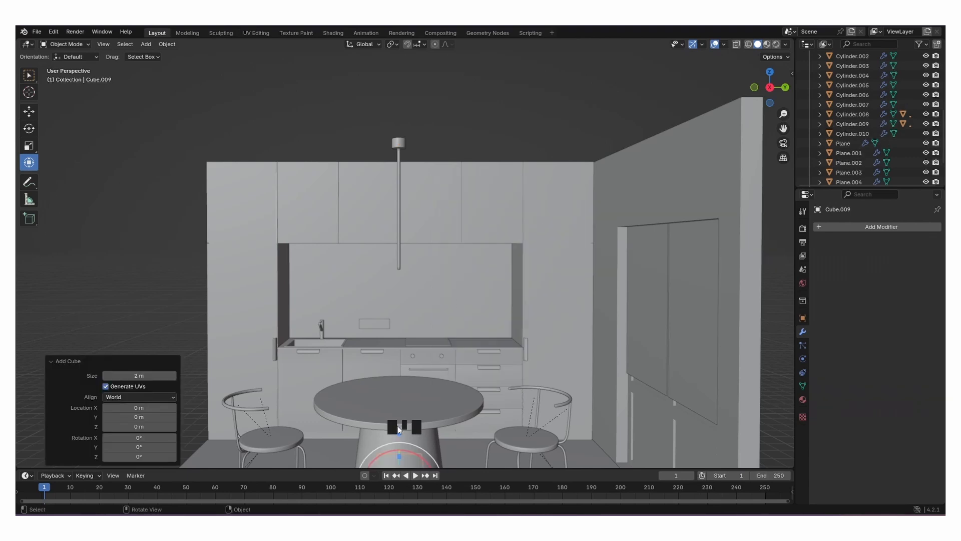
key("g")
key("z")
left_click(442, 281)
Scale the cube down to lamp-socket size and raise it towards the lower end of the rod.
scroll(441, 280, "down", 2)
key("s")
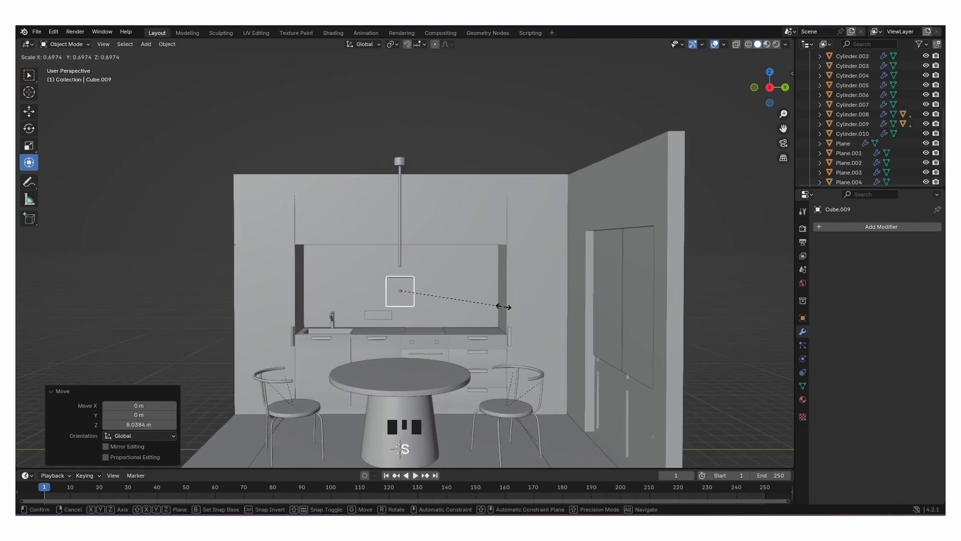
left_click(428, 293)
scroll(405, 268, "up", 8)
left_click_drag(389, 332, 384, 260)
Align the small cube with the rod along X and adjust its height and vertical proportion to meet the rod's end.
middle_click_drag(466, 298, 523, 326)
left_click(770, 75)
left_click_drag(349, 284, 454, 284)
middle_click_drag(489, 298, 395, 247)
left_click_drag(382, 275, 382, 264)
left_click_drag(384, 300, 382, 279)
Add a Subdivision Surface modifier with viewport level 2 to the small cube and scale it up by about 1.37.
left_click(817, 228)
mouse_move(818, 231)
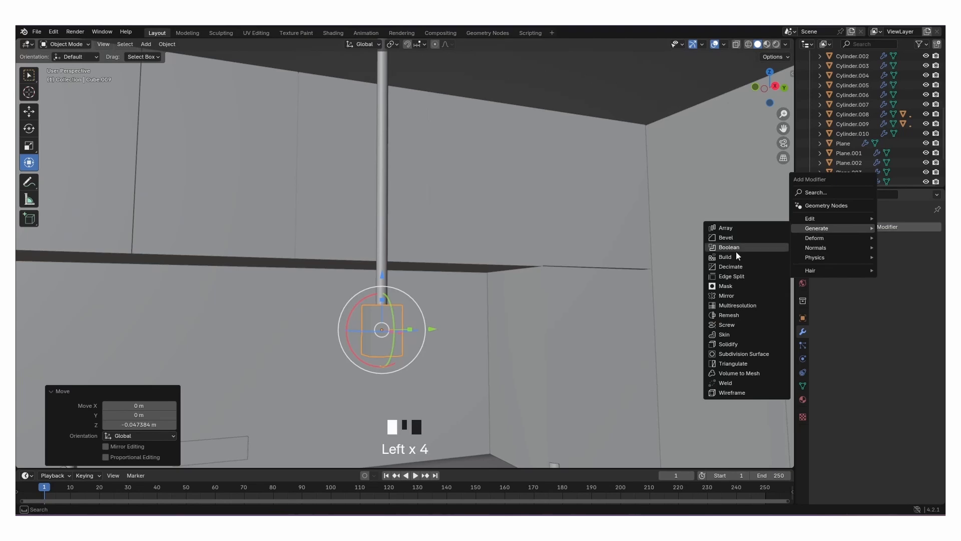
left_click(740, 354)
scroll(510, 359, "up", 3)
middle_click_drag(467, 369, 518, 293, "shift")
left_click(925, 270)
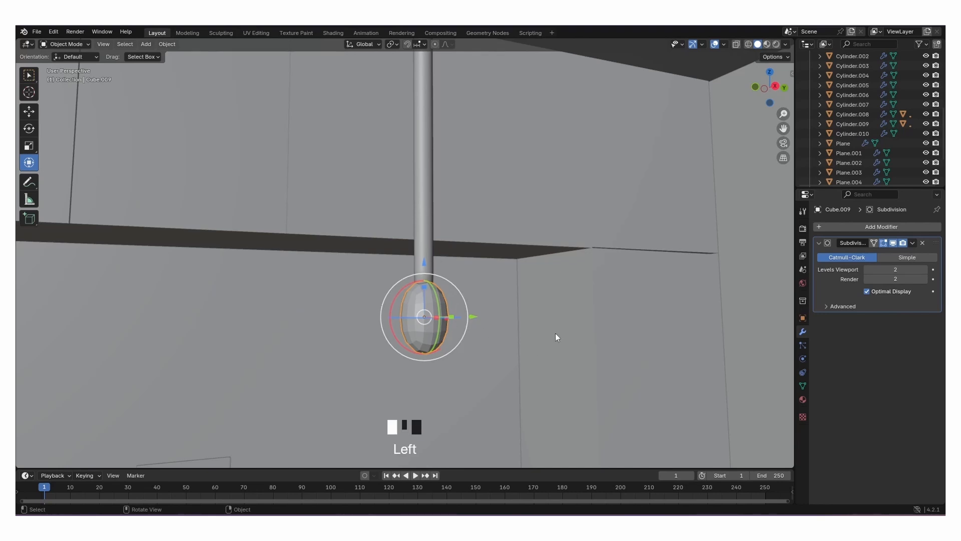
key("s")
left_click(602, 338)
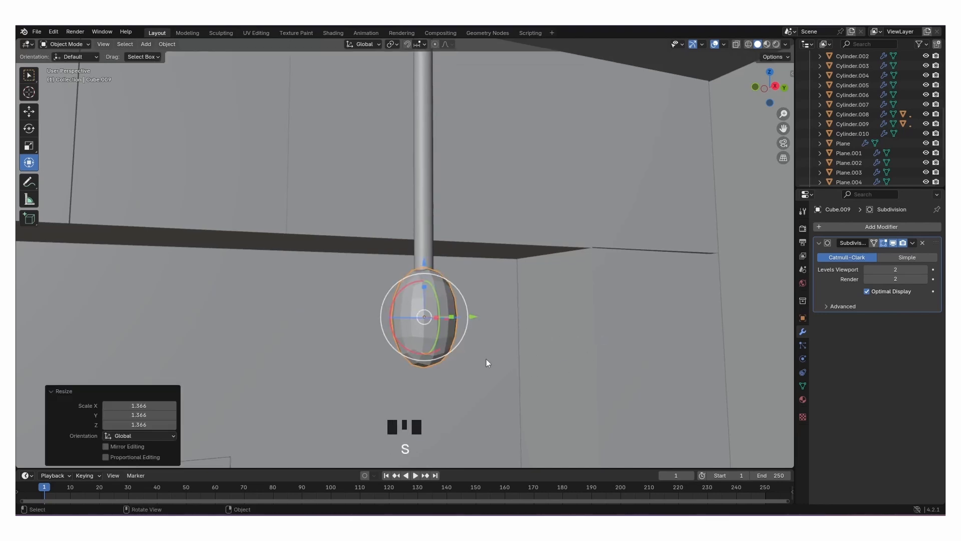
Add a horizontal loop cut near the bottom of the socket cube and raise the socket slightly onto the rod.
key("Tab")
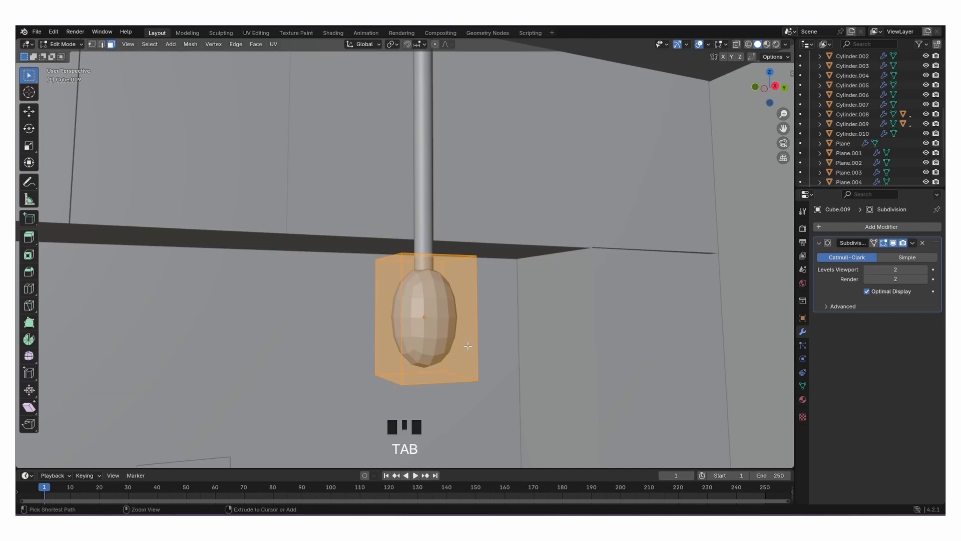
key("ctrl+r")
left_click(463, 338)
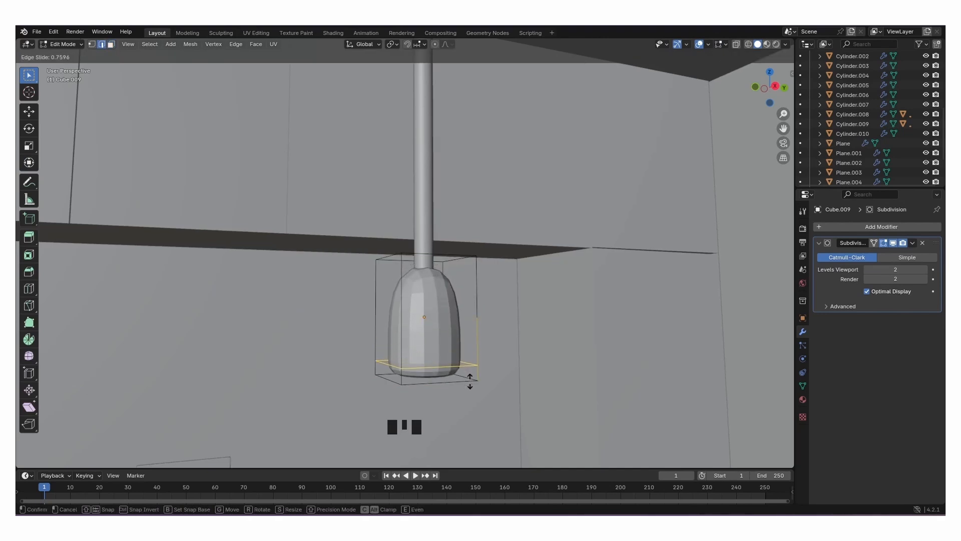
left_click(470, 381)
key("Tab")
left_click_drag(427, 259, 427, 253)
Shade the lamp socket smooth and set its Subdivision render level to 3, keeping the viewport level at 2.
right_click_drag(432, 309, 433, 311)
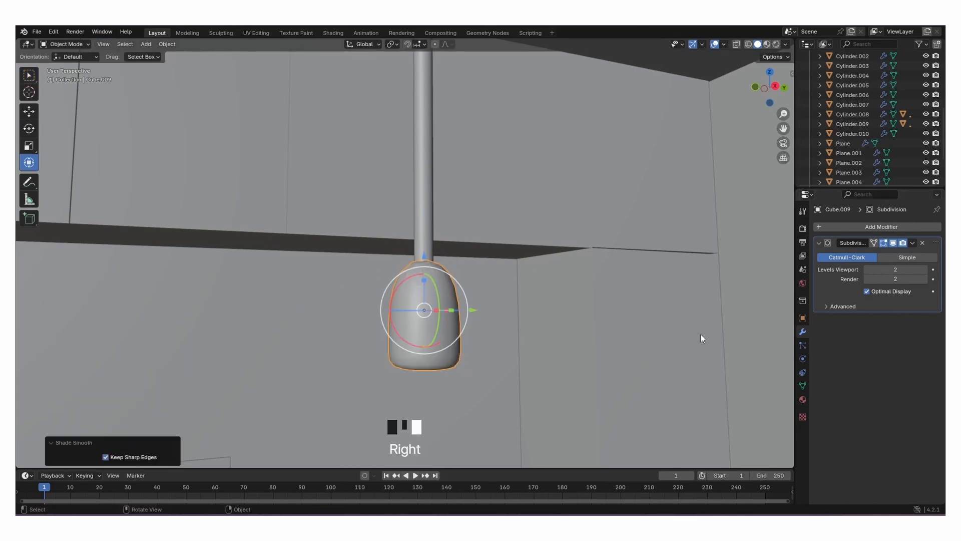
left_click(924, 272)
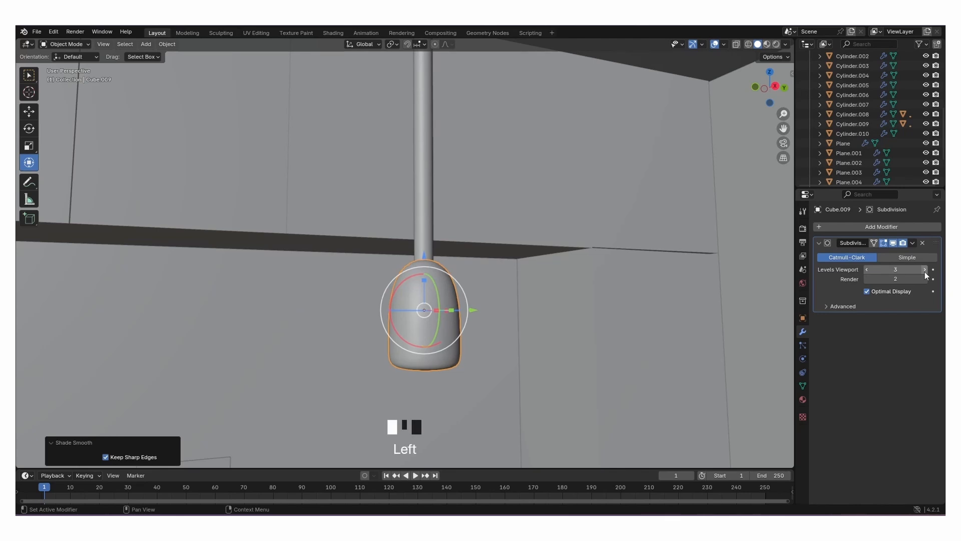
left_click(924, 279)
left_click(870, 272)
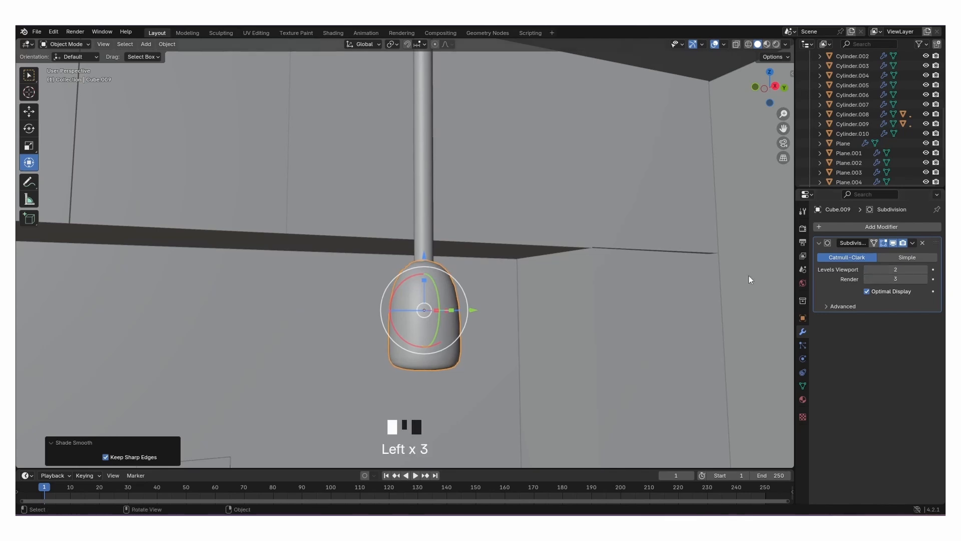
left_click(748, 276)
Inset the lamp socket's bottom face with 0 m thickness to sharpen its lower rim.
middle_click_drag(604, 291, 437, 326)
key("Tab")
key("Tab")
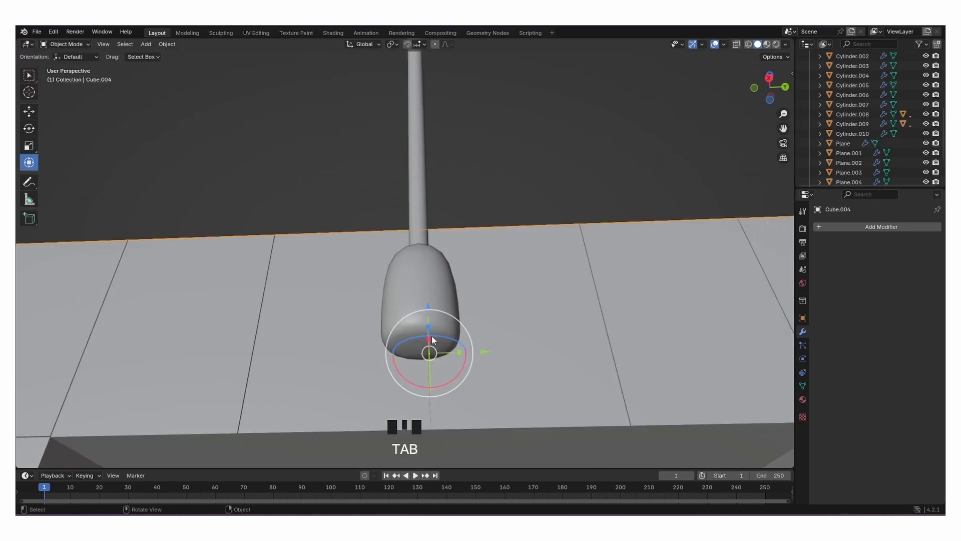
left_click(436, 311)
key("Tab")
left_click(431, 345)
key("3")
left_click(434, 344)
key("i")
left_click(640, 332)
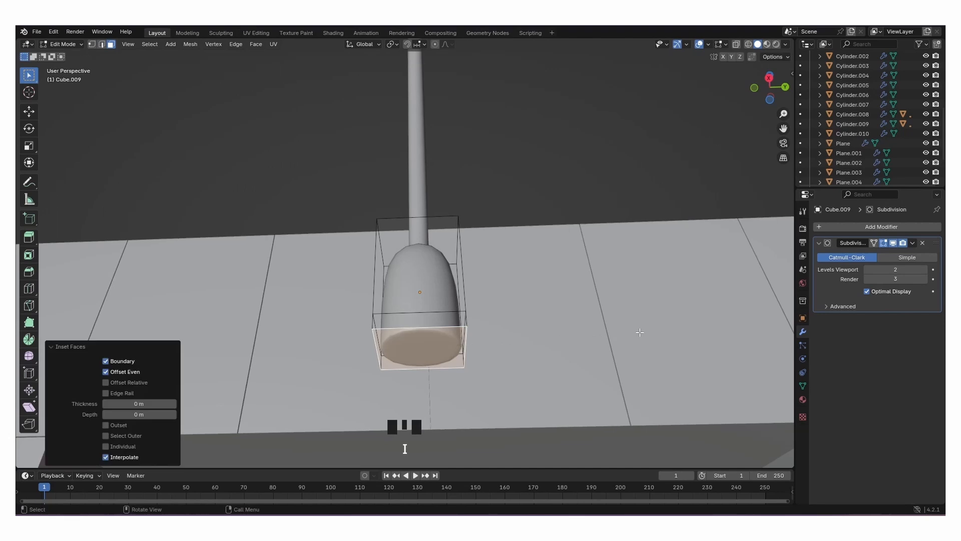
key("Tab")
middle_click_drag(556, 316, 521, 339)
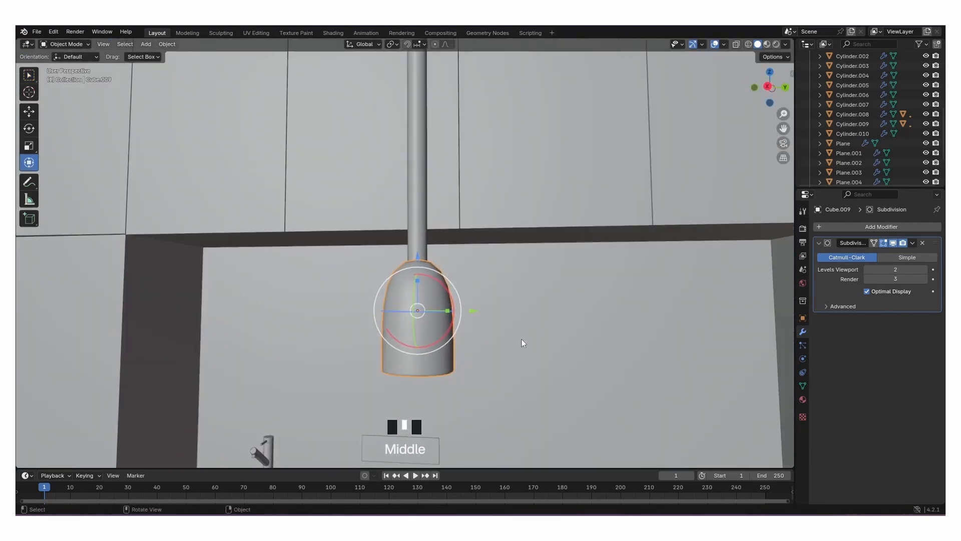
Add a cylinder as a thin lampshade disc and raise it to just below the lamp socket.
scroll(520, 336, "down", 5)
scroll(451, 300, "down", 4)
scroll(451, 298, "down", 2)
mouse_move(451, 298)
middle_mouse_down()
mouse_move(467, 300)
mouse_move(462, 308)
middle_mouse_up()
key("shift+a")
mouse_move(466, 307)
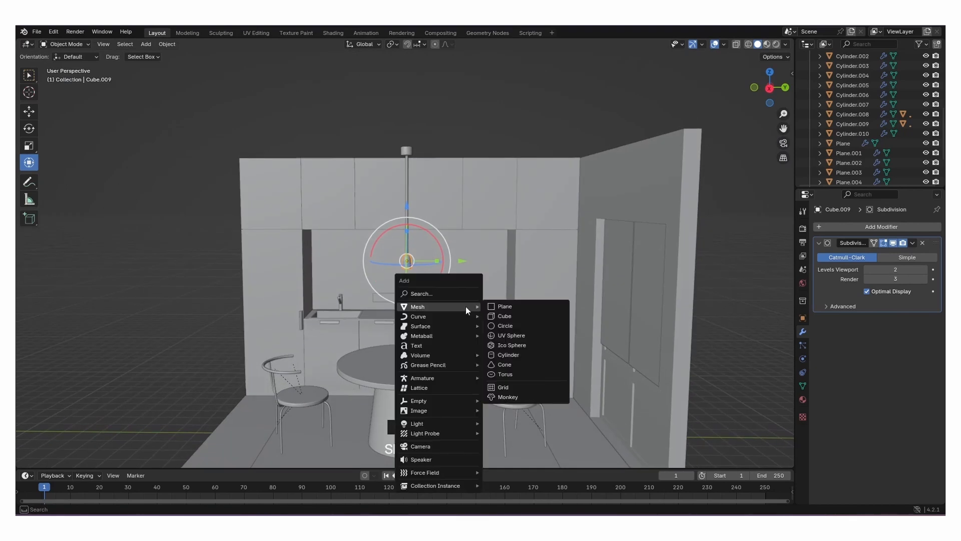
left_click(508, 355)
left_click_drag(408, 383, 409, 240)
Scale the lampshade disc up and raise it about 0.25 m towards the socket.
key("s")
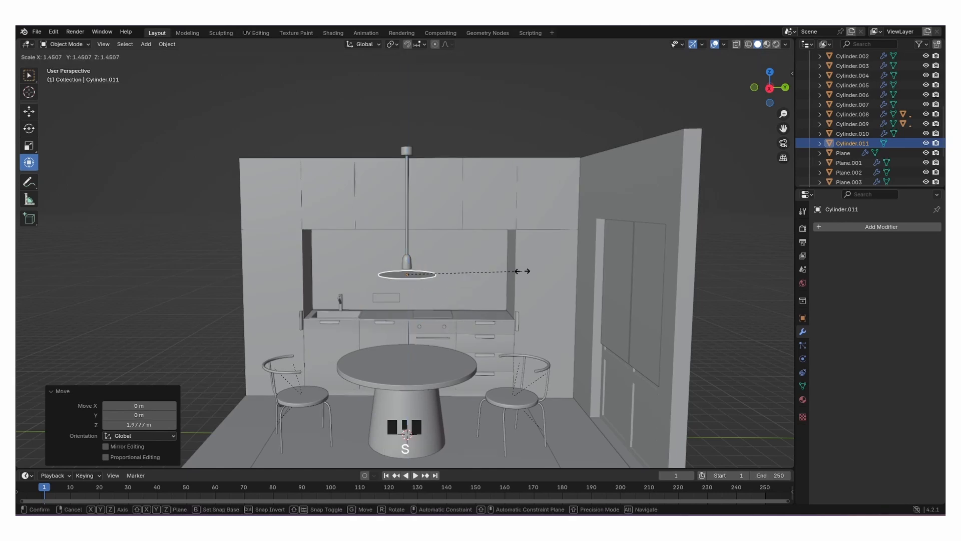
left_click(545, 272)
scroll(496, 280, "up", 4)
middle_click_drag(452, 287, 413, 266)
left_click_drag(413, 265, 413, 258)
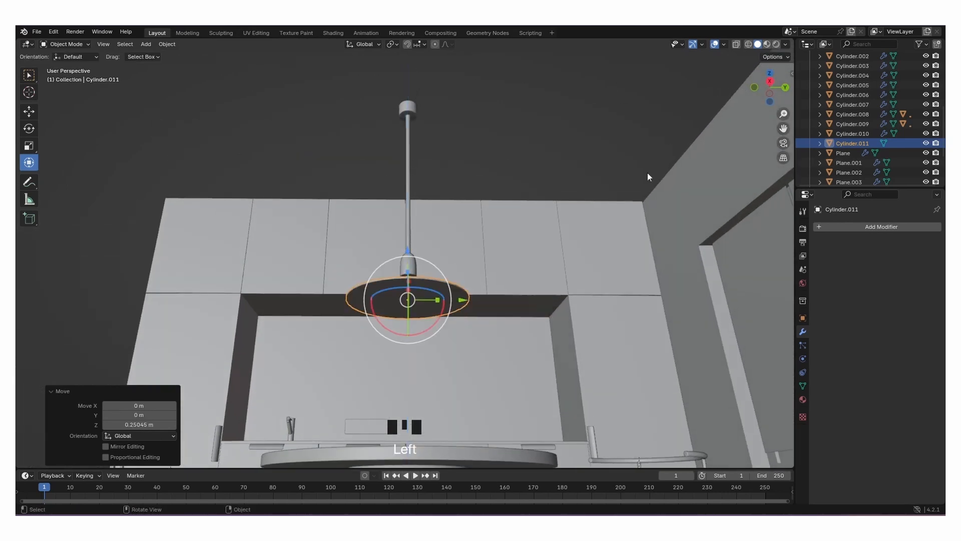
Centre the lampshade disc on the socket along X and Y and raise it against the socket's underside.
left_click(770, 76)
left_click_drag(417, 250, 468, 250)
middle_click_drag(540, 272, 410, 225)
left_click_drag(410, 225, 409, 218)
middle_click_drag(434, 218, 463, 266)
left_click_drag(463, 265, 460, 265)
middle_click_drag(468, 262, 461, 293)
Add a Bevel modifier with 3 segments to the lampshade disc.
left_click(499, 161)
left_click(460, 293)
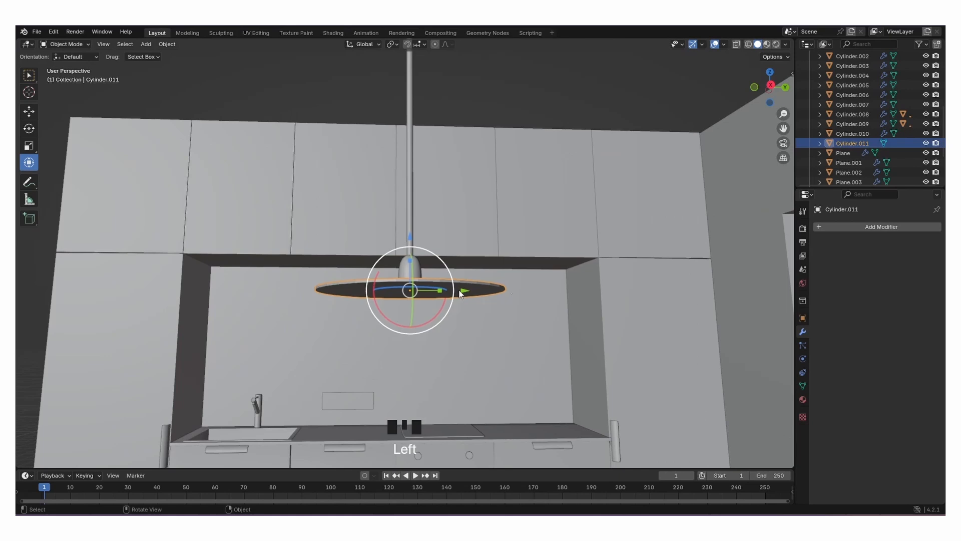
left_click(876, 226)
mouse_move(829, 234)
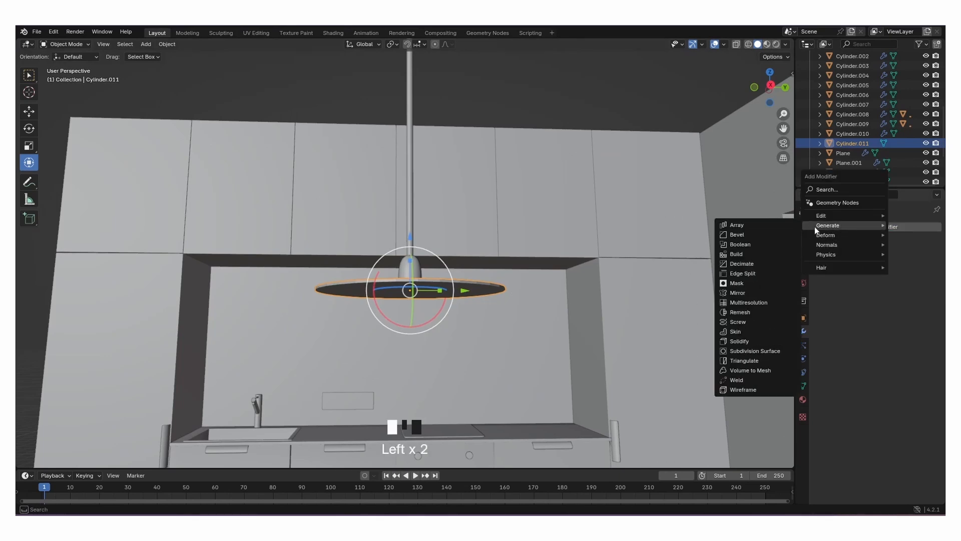
left_click(749, 234)
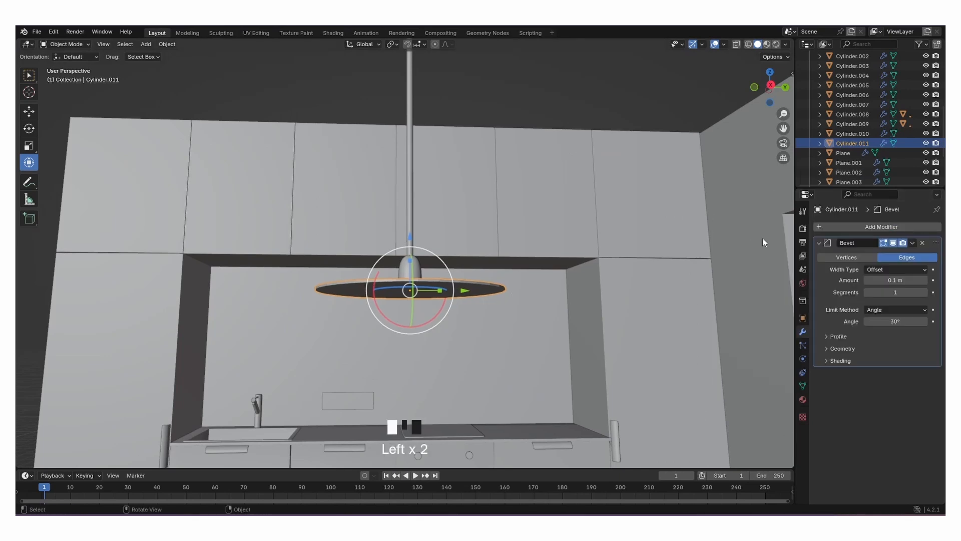
left_click(925, 292)
left_click(925, 293)
left_click(924, 292)
Shade the lampshade disc smooth and add a Subdivision Surface modifier to it.
right_click(480, 281)
left_click(479, 280)
left_click(855, 226)
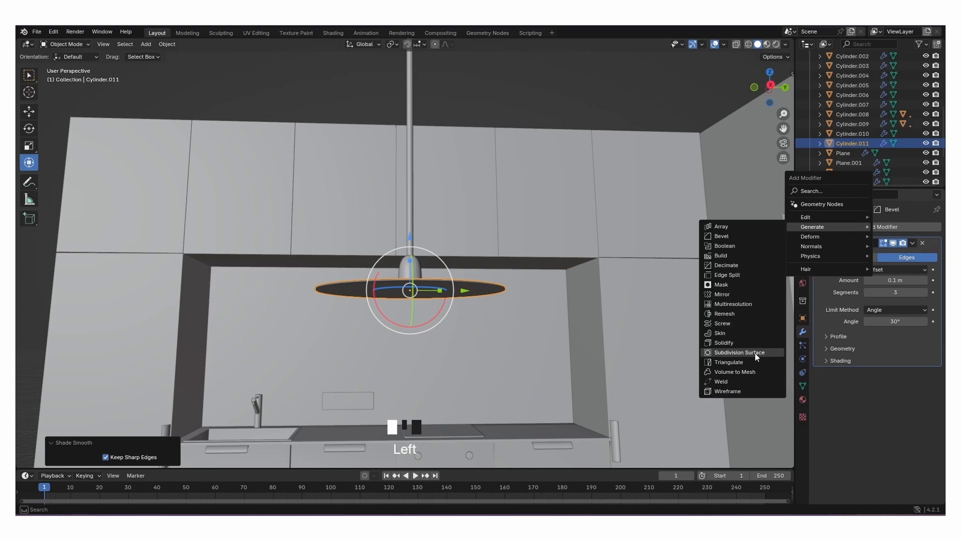
left_click(754, 353)
left_click(518, 214)
Add a UV sphere for the bulb and raise it about 7.26 m along Z to just below the lampshade disc.
middle_click_drag(517, 214, 488, 228)
key("shift+a")
mouse_move(485, 226)
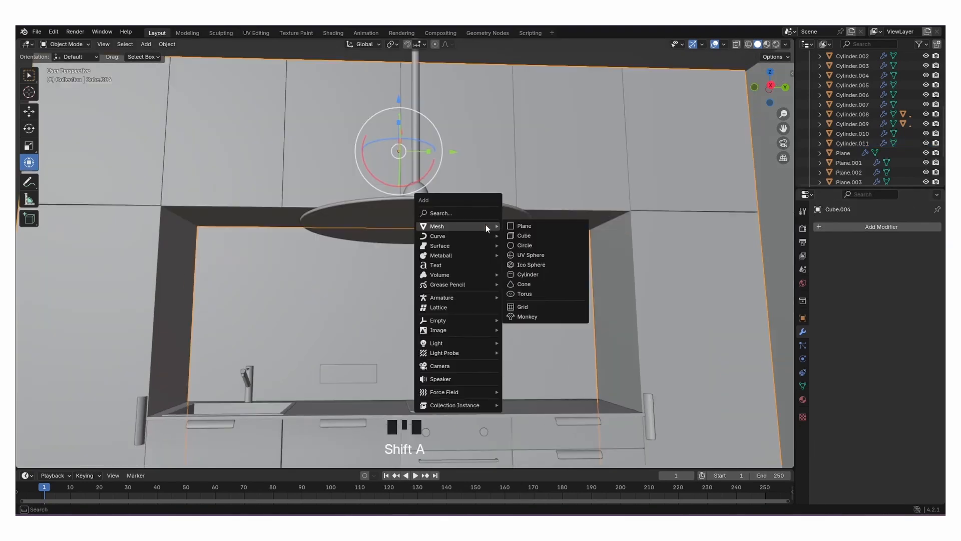
left_click(524, 255)
scroll(428, 289, "down", 7)
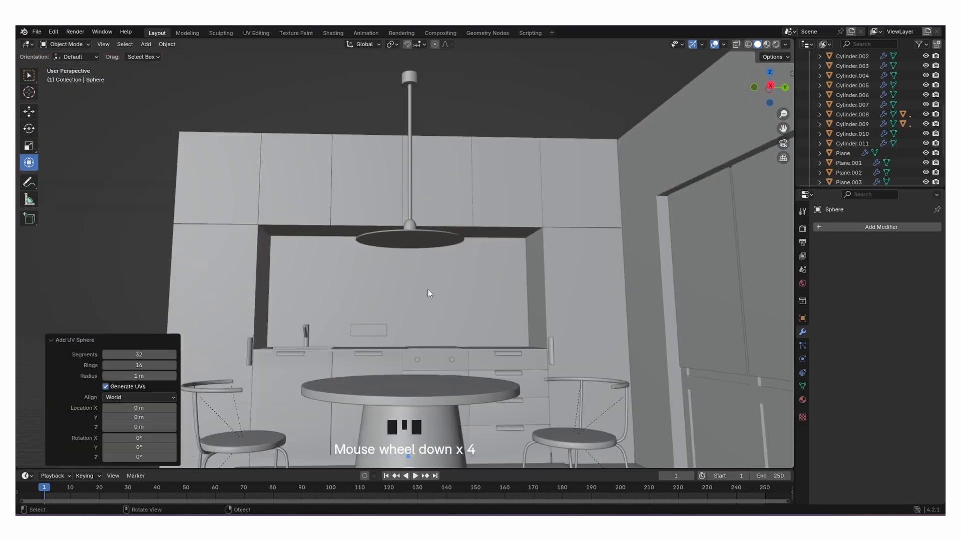
left_click_drag(406, 357, 407, 227)
scroll(437, 232, "up", 8)
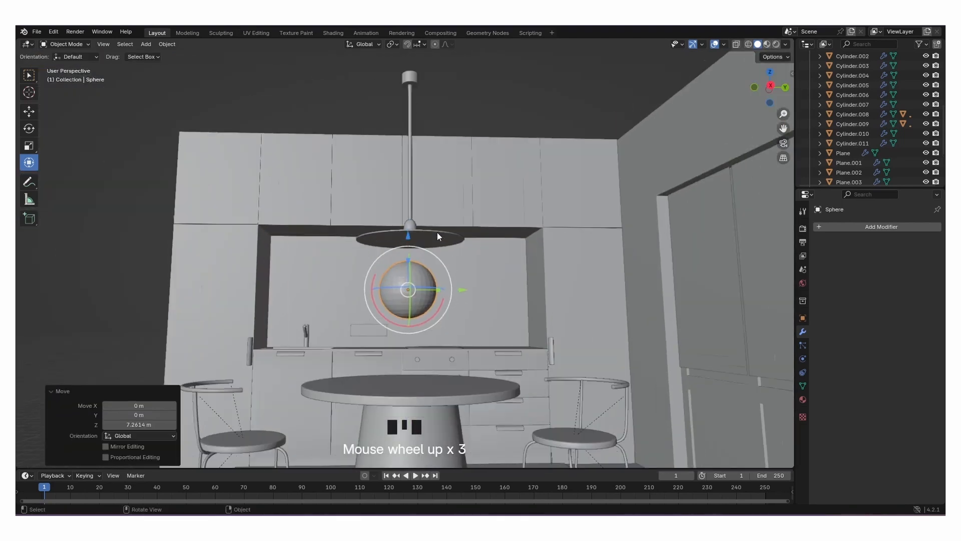
Scale the bulb sphere down and raise it about 1.48 m along Z to just under the lampshade disc.
key("s")
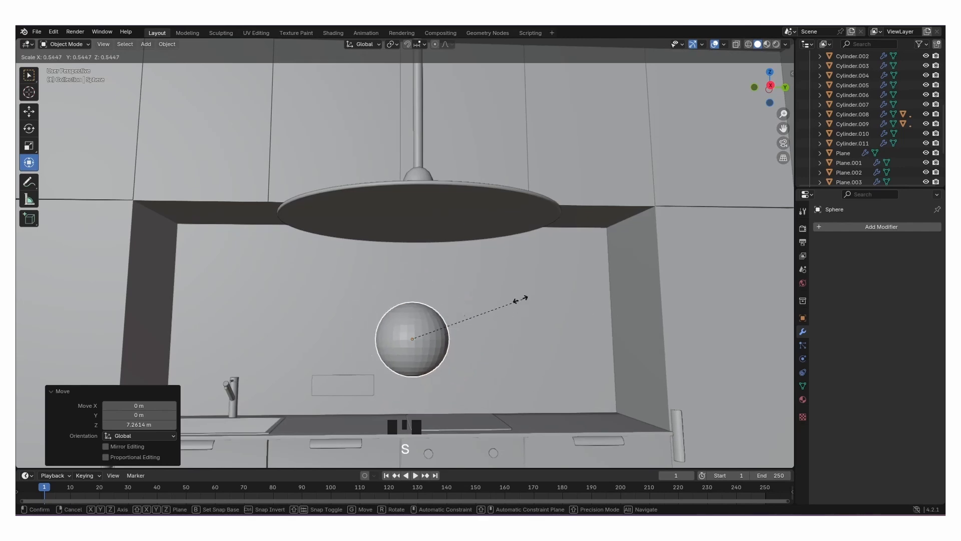
left_click(445, 319)
left_click_drag(405, 290, 411, 191)
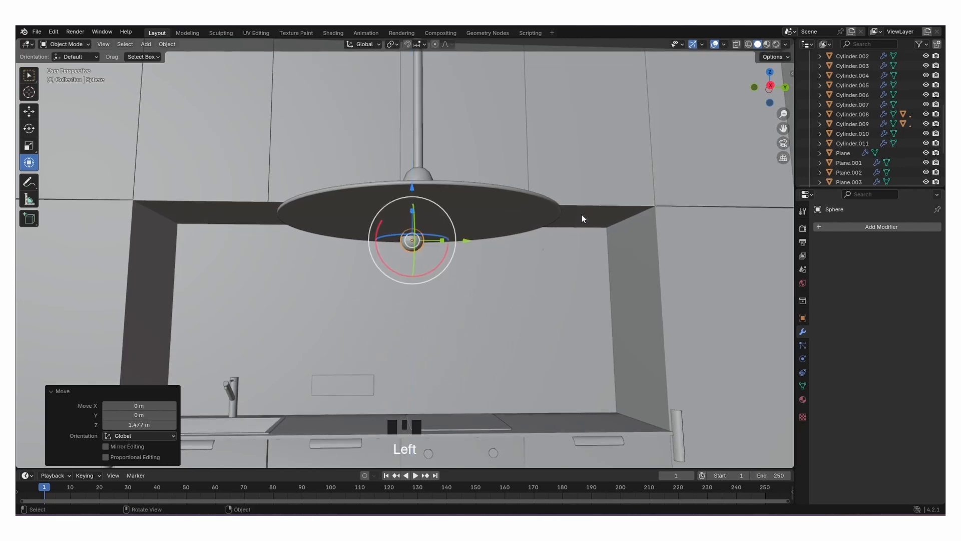
Centre the bulb sphere horizontally under the lampshade disc and stretch it by about 1.33 along Z.
left_click(770, 72)
left_click_drag(392, 244, 491, 253)
middle_click_drag(556, 262, 425, 170)
left_click_drag(419, 175, 421, 204)
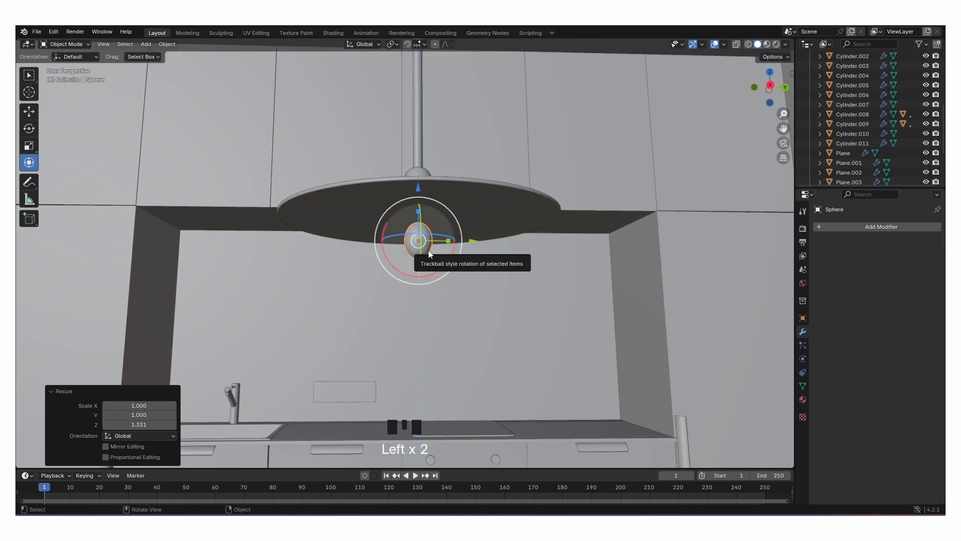
Reshape the lower half of the bulb by scaling its faces with proportional editing at a size of about 0.15.
scroll(441, 255, "up", 2)
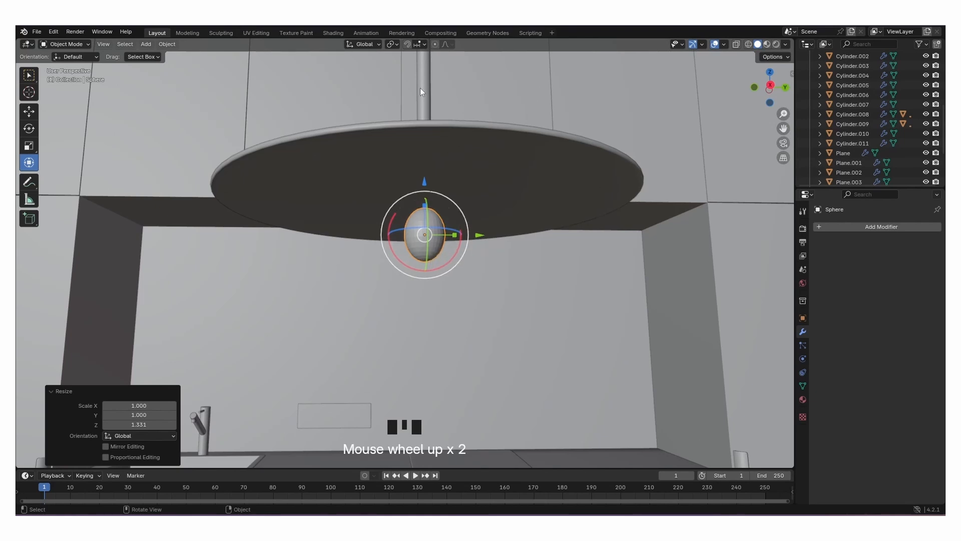
key("Tab")
left_click_drag(376, 233, 487, 278)
key("s")
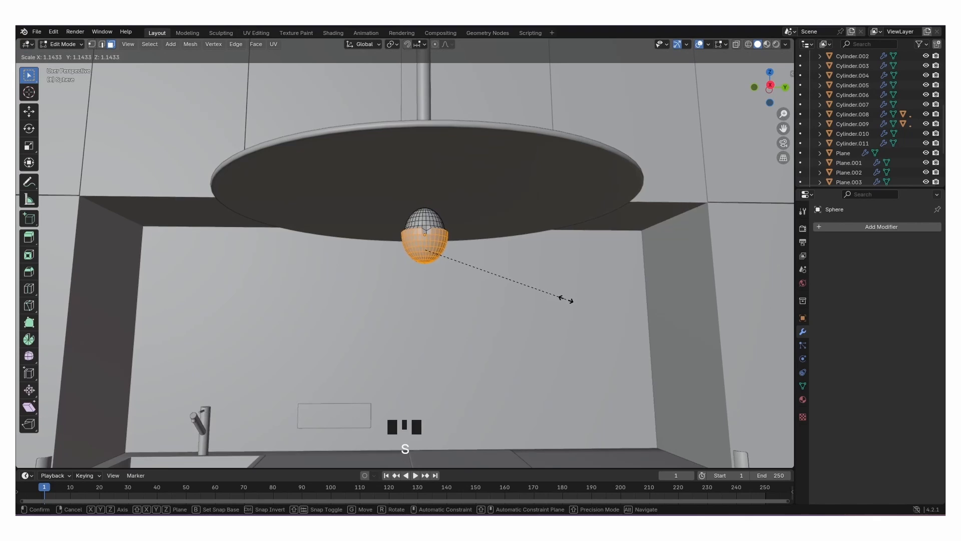
right_click(567, 299)
key("s")
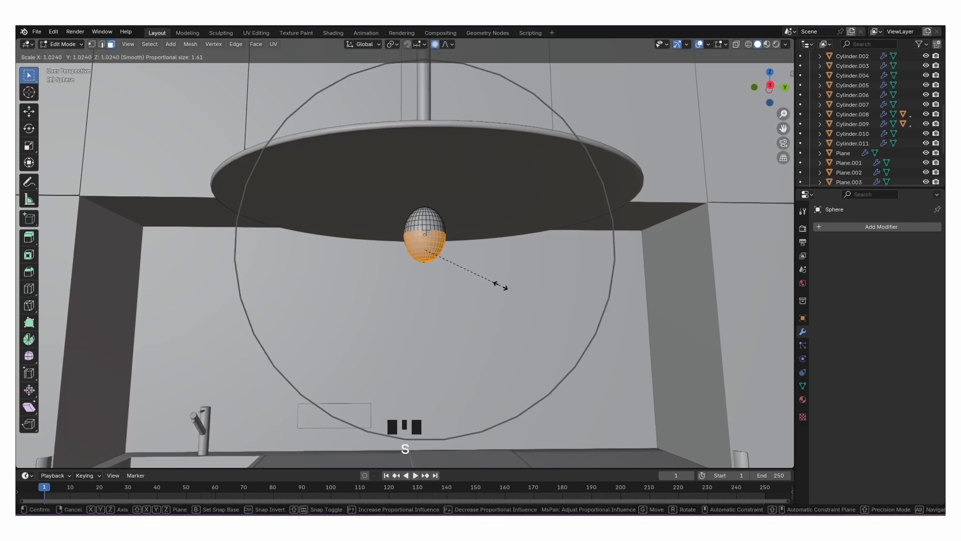
scroll(505, 289, "up", 5)
scroll(509, 289, "up", 9)
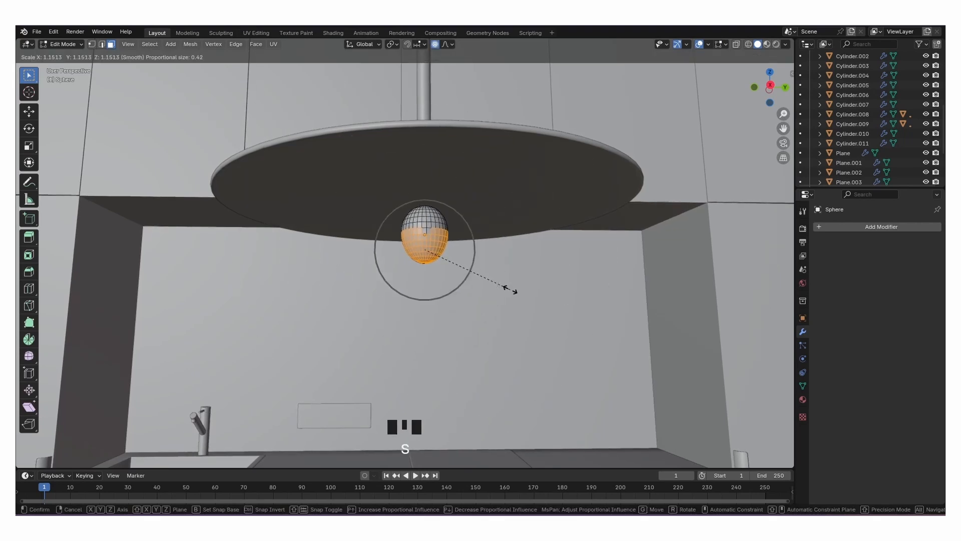
scroll(509, 299, "up", 6)
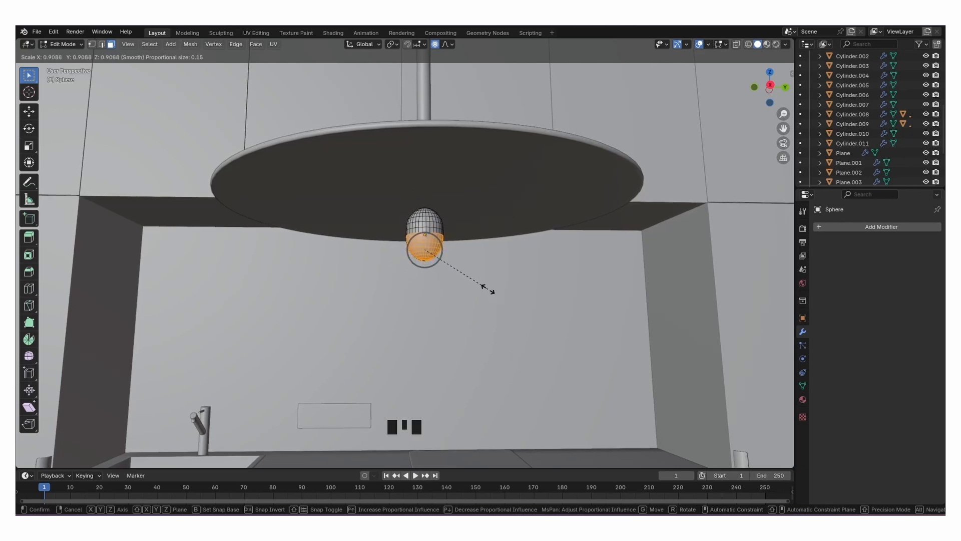
left_click(502, 292)
key("Tab")
Shade the bulb smooth.
middle_click_drag(502, 292, 443, 239)
right_click(443, 239)
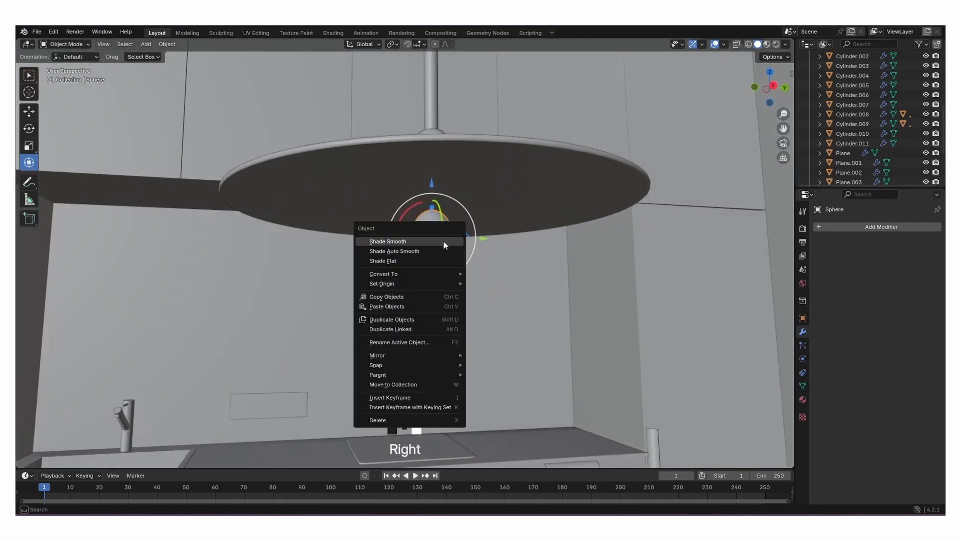
left_click(443, 235)
middle_click_drag(615, 248, 519, 284)
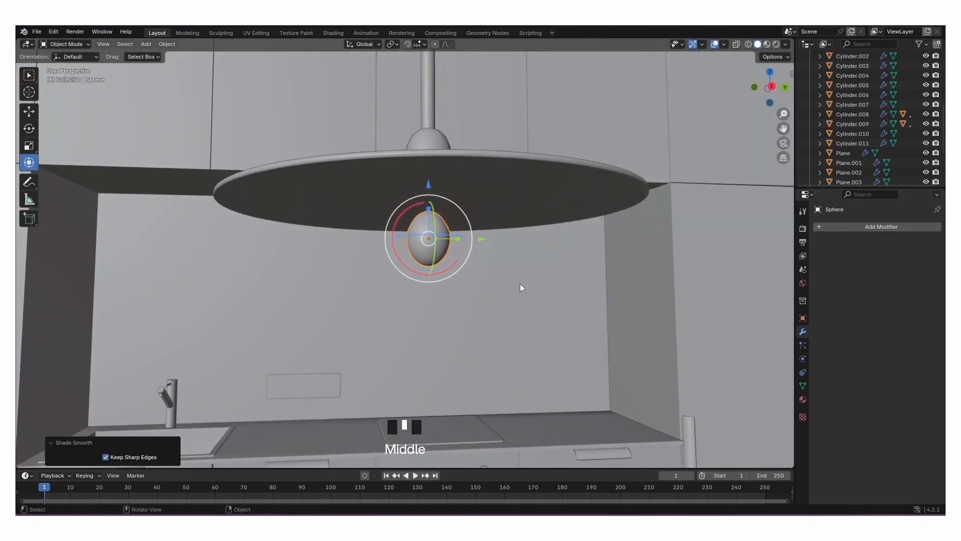
Paste a copy of the bulb in place and scale it up by about 1.8.
key("ctrl+v")
left_click_drag(482, 239, 506, 248)
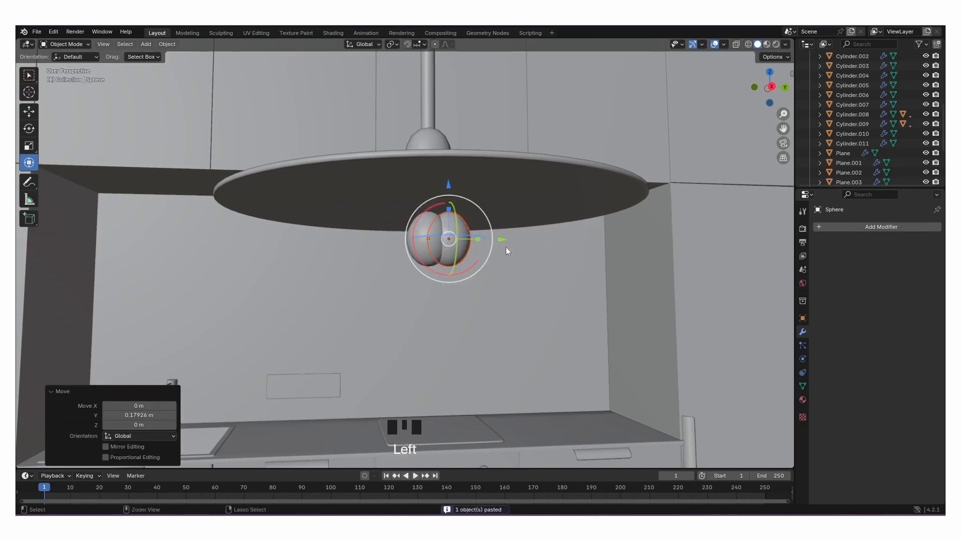
key("ctrl+z")
key("s")
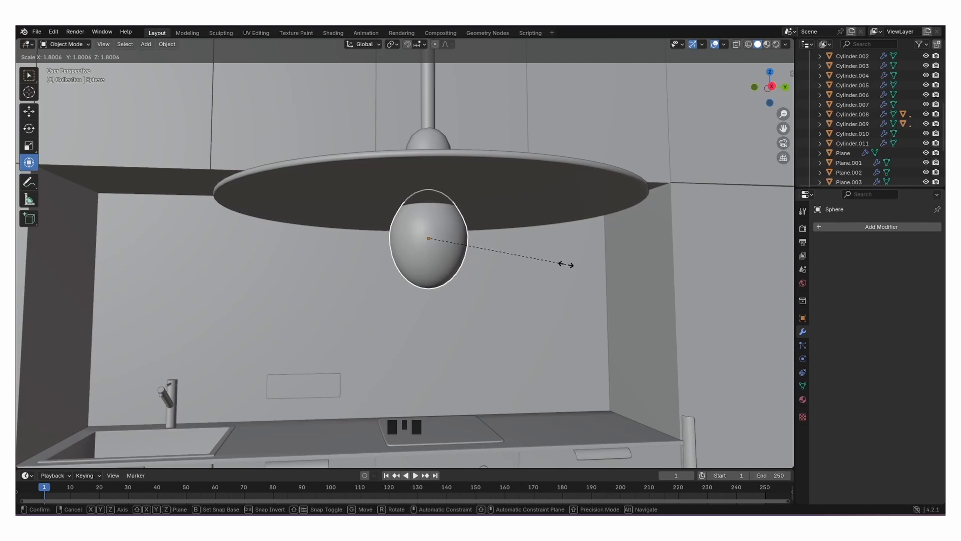
left_click(565, 265)
Narrow the top of the bulb by scaling its upper faces down with smooth proportional editing and a larger influence.
key("Tab")
left_click_drag(386, 185, 503, 199)
key("s")
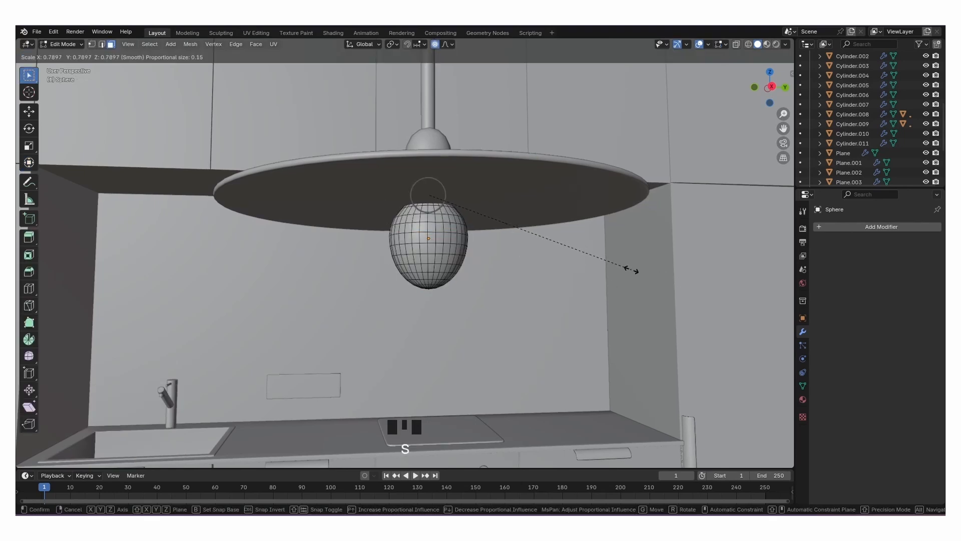
scroll(630, 269, "down", 10)
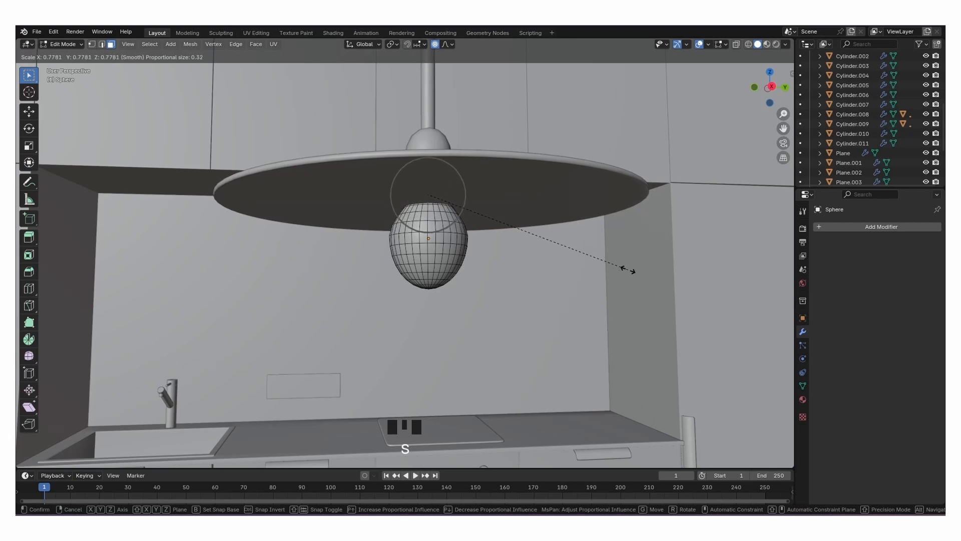
left_click(612, 269)
key("Tab")
Scale the whole bulb up by about 1.11 and shift it slightly down along Z below the lampshade disc.
middle_click_drag(611, 270, 562, 298)
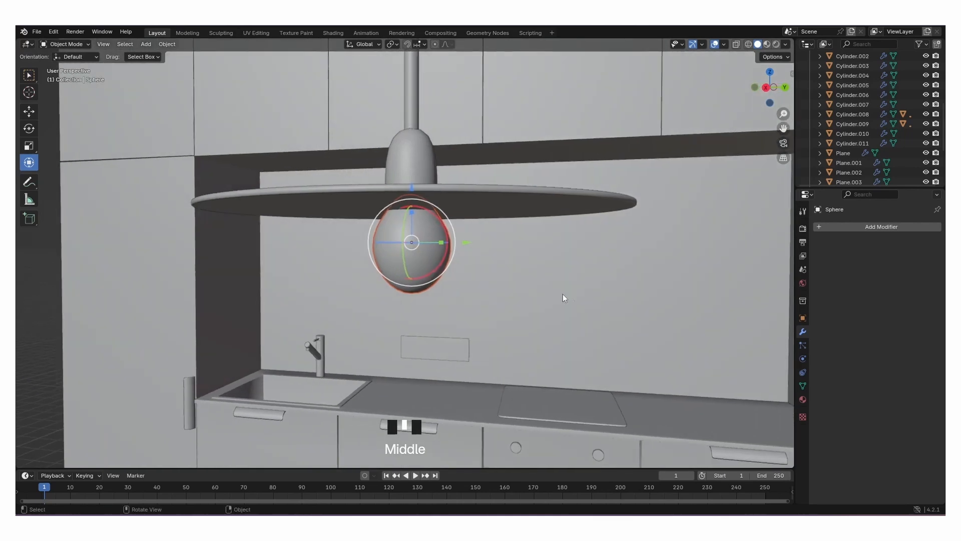
key("s")
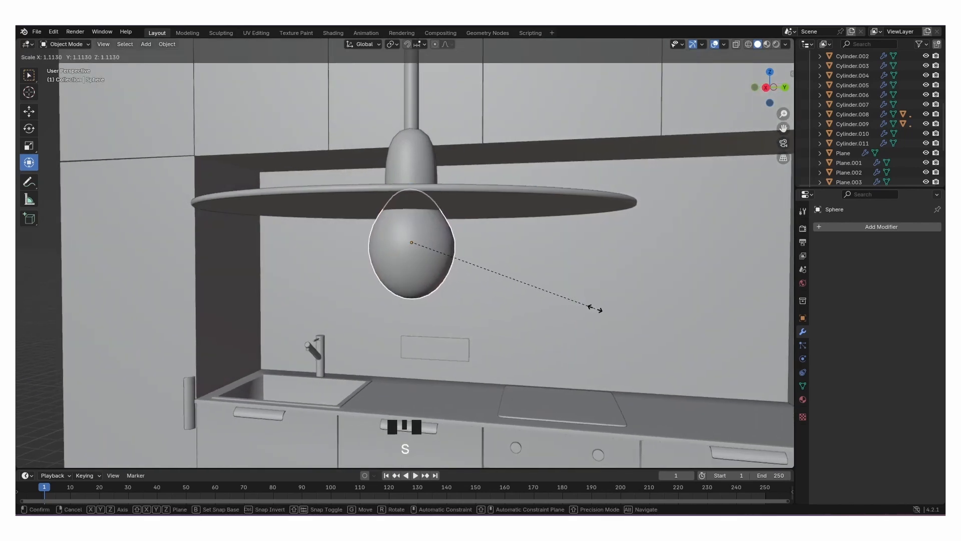
left_click(596, 309)
middle_click_drag(567, 299, 496, 276)
left_click_drag(428, 200, 427, 204)
middle_click_drag(492, 276, 456, 248)
left_click(533, 266)
Add a Bevel modifier with 3 segments and a Subdivision Surface modifier to the bulb.
left_click(455, 248)
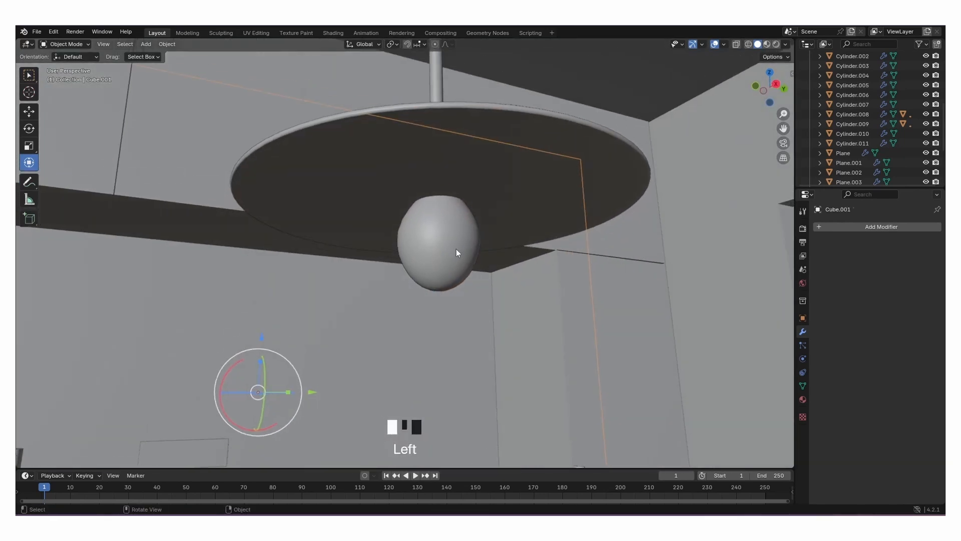
left_click(826, 227)
mouse_move(819, 228)
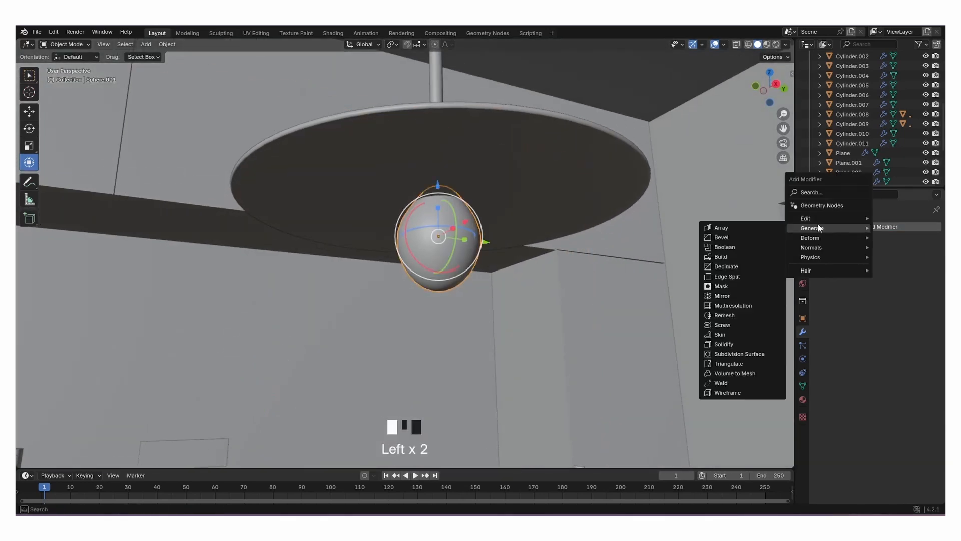
left_click(734, 239)
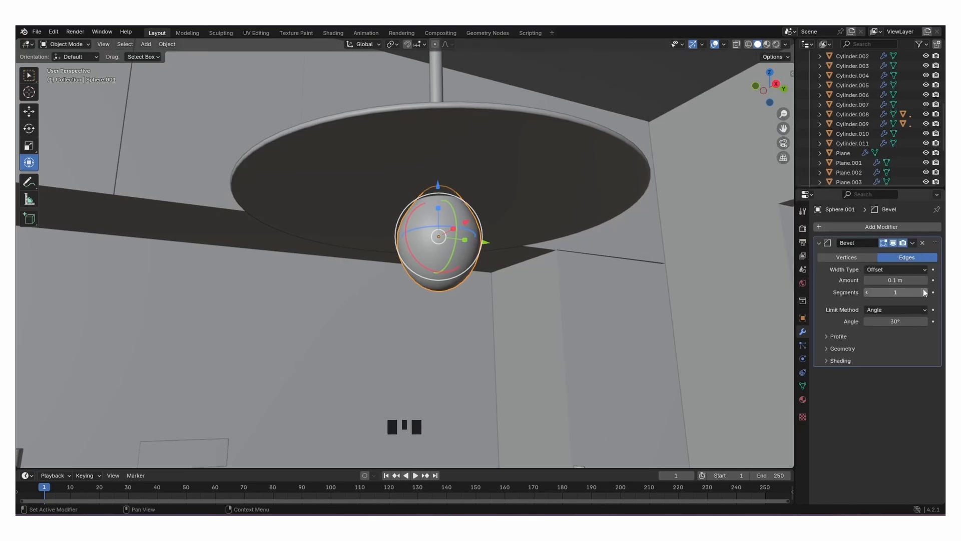
left_click(871, 230)
mouse_move(829, 226)
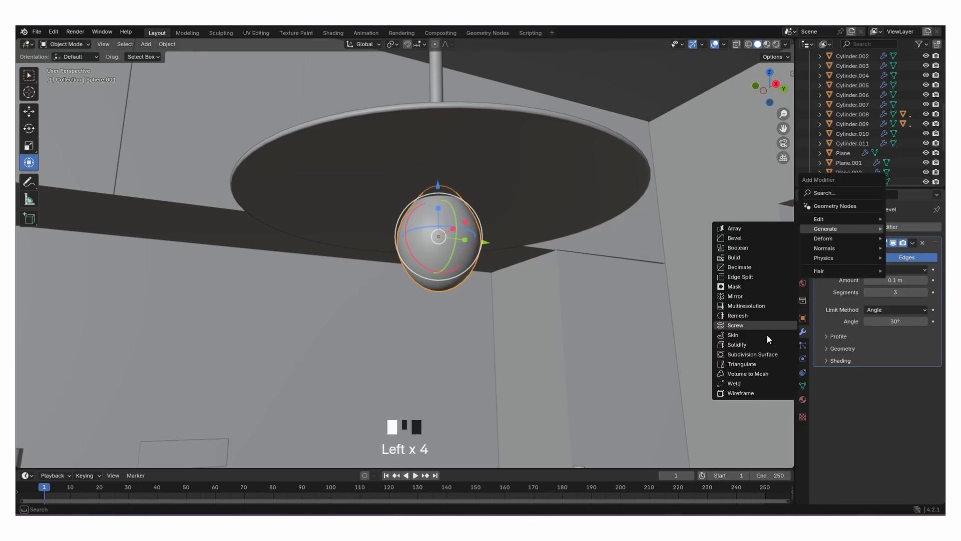
left_click(771, 352)
Deselect the bulb and save the kitchen scene file.
left_click(612, 294)
middle_click_drag(612, 294, 524, 322)
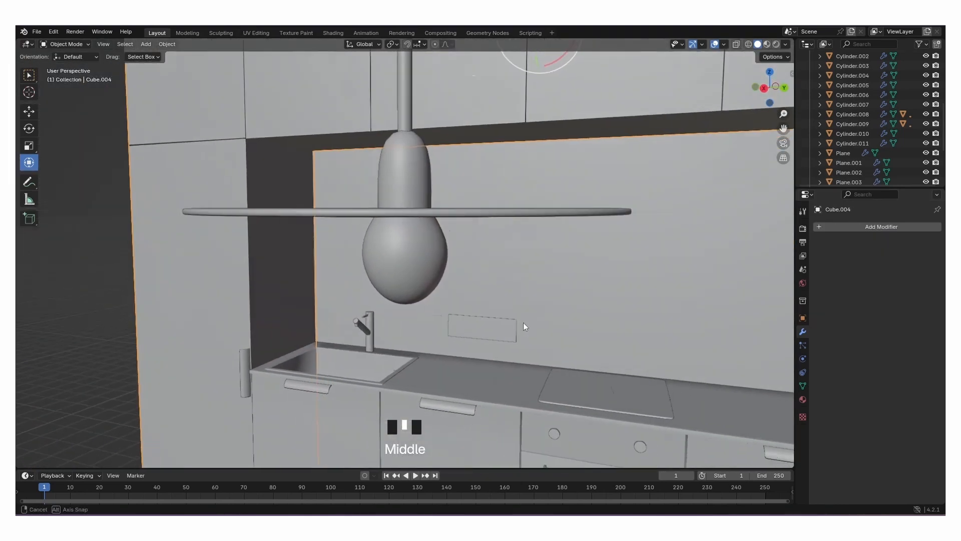
scroll(531, 323, "down", 11)
key("ctrl+s")
Add a new UV sphere and raise it about 5.89 m along Z above the round table.
key("shift+a")
mouse_move(375, 306)
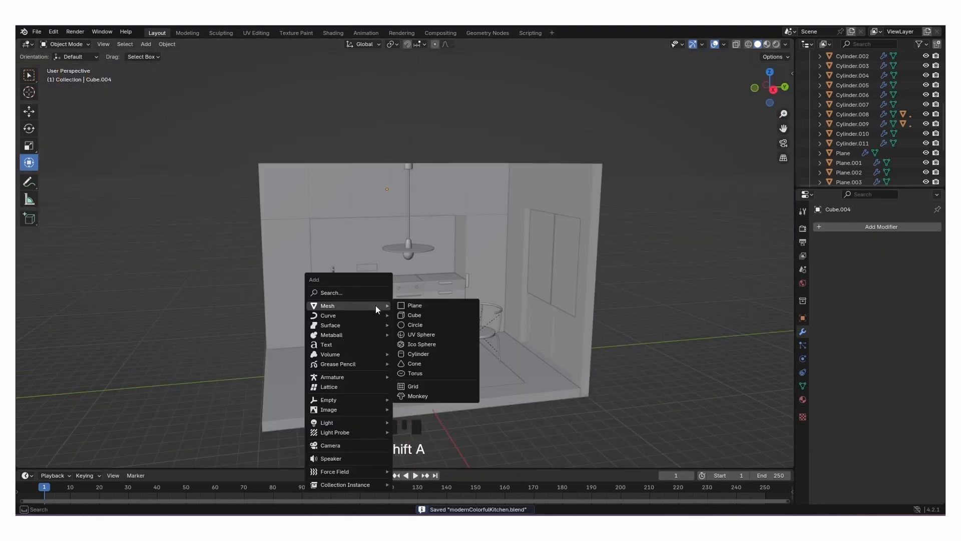
left_click(425, 334)
left_click_drag(415, 311, 416, 228)
Delete the faces of the new sphere's upper half, selecting through the mesh in wireframe from the right view, and restore solid shading.
scroll(437, 351, "up", 6)
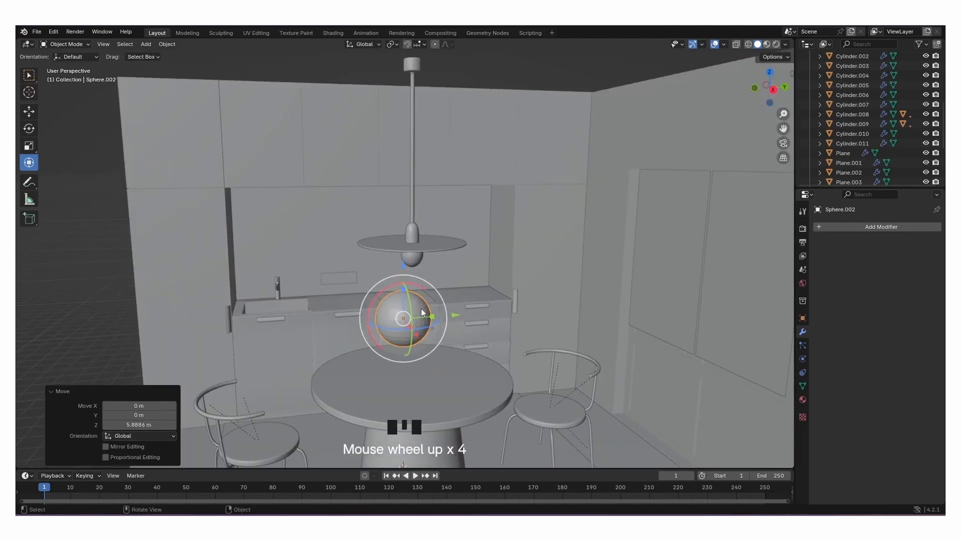
middle_click_drag(438, 349, 491, 286)
scroll(547, 247, "down", 2)
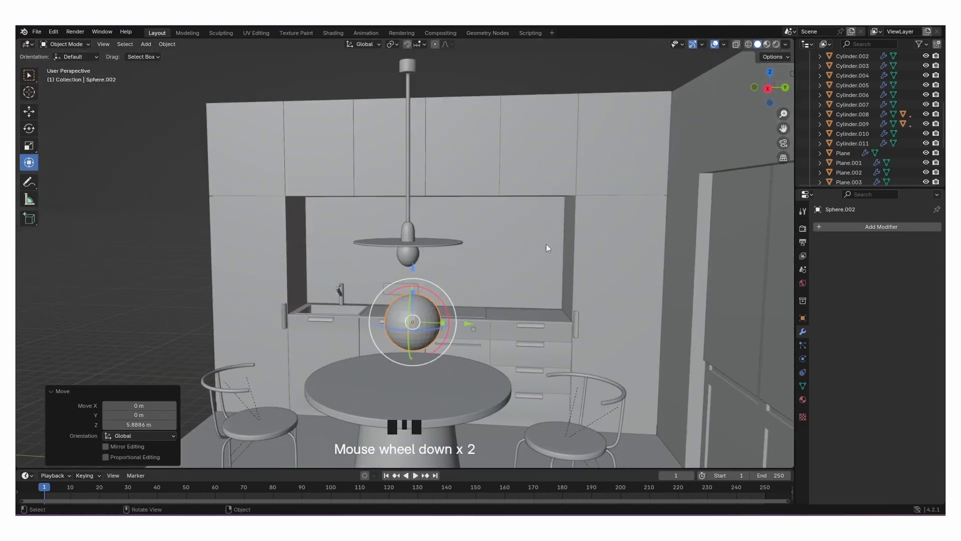
left_click(768, 89)
key("Tab")
left_click_drag(345, 275, 482, 326)
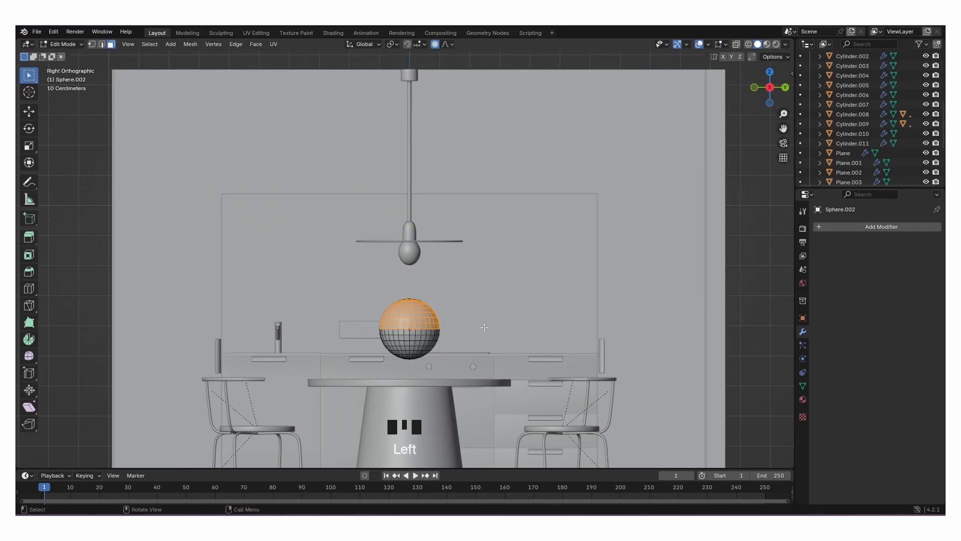
left_click(749, 44)
left_click_drag(341, 271, 496, 328)
key("Delete")
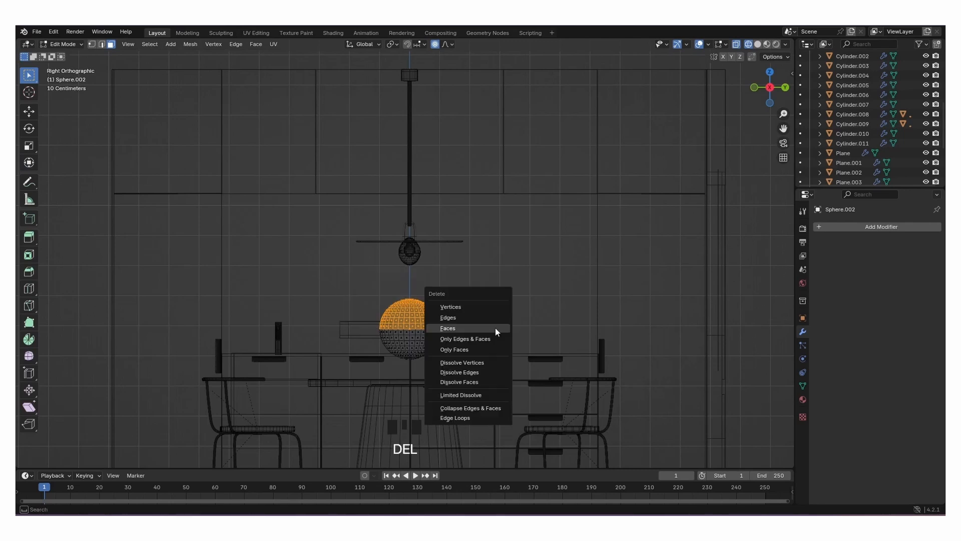
left_click(473, 326)
key("Tab")
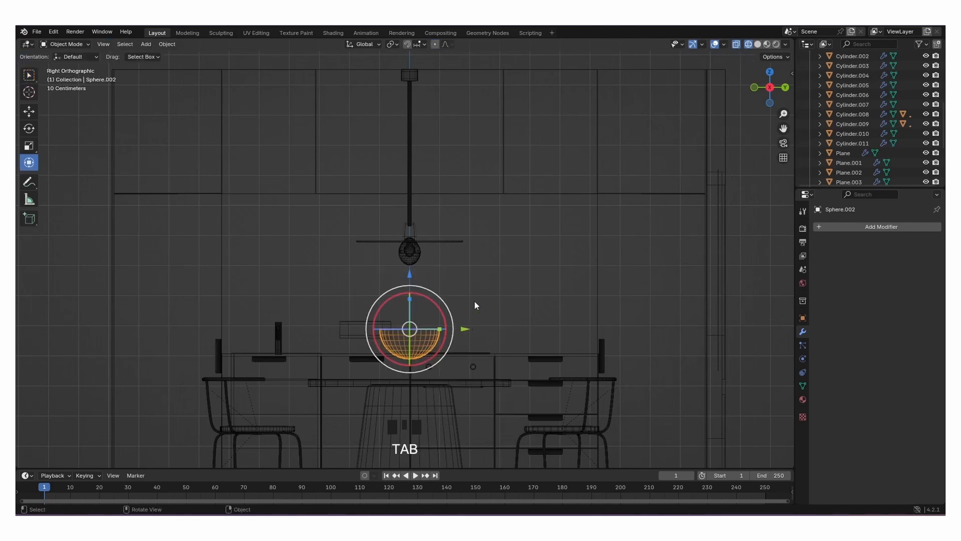
left_click(755, 45)
Scale the half sphere down to bowl size and move it onto the round tabletop.
mouse_move(601, 200)
middle_mouse_down()
mouse_move(501, 302)
mouse_move(370, 300)
mouse_move(452, 336)
mouse_move(611, 305)
middle_mouse_up()
scroll(370, 300, "up", 3)
key("s")
left_click(516, 291)
middle_click_drag(516, 290, 371, 294)
left_click_drag(371, 295, 425, 300)
middle_click_drag(426, 300, 388, 280)
left_click_drag(448, 282, 495, 284)
left_click_drag(448, 230, 451, 283)
Add a Solidify modifier to the bowl with thickness -0.06 m, offset 1 and Even Thickness enabled.
middle_click_drag(450, 283, 543, 311)
left_click(480, 347)
middle_click_drag(481, 348, 462, 382)
scroll(455, 330, "up", 2)
left_click(464, 313)
left_click(471, 304)
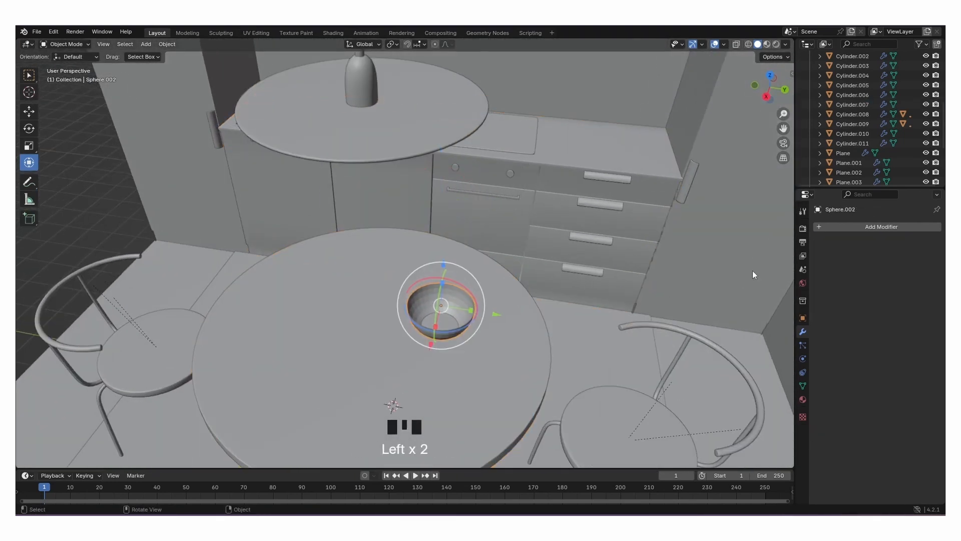
left_click(839, 227)
mouse_move(818, 230)
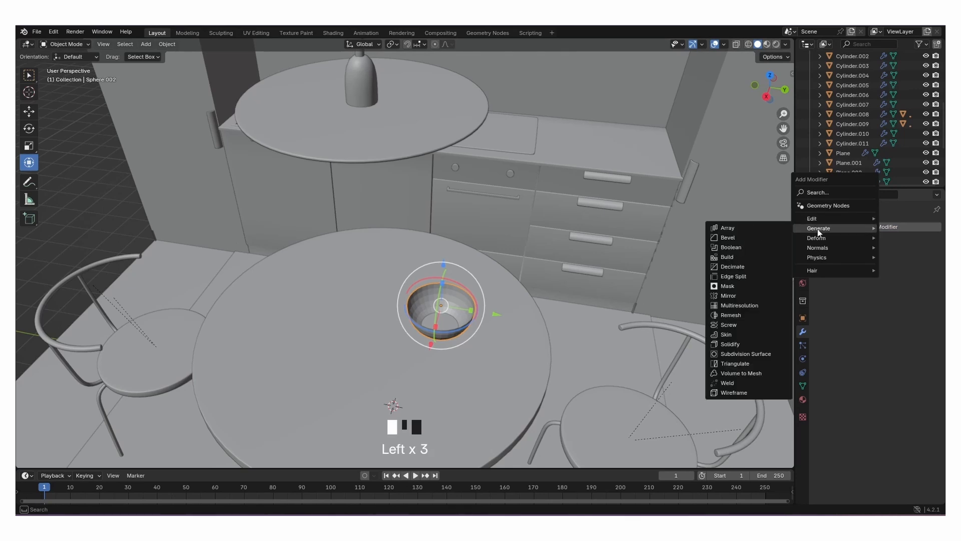
left_click(744, 344)
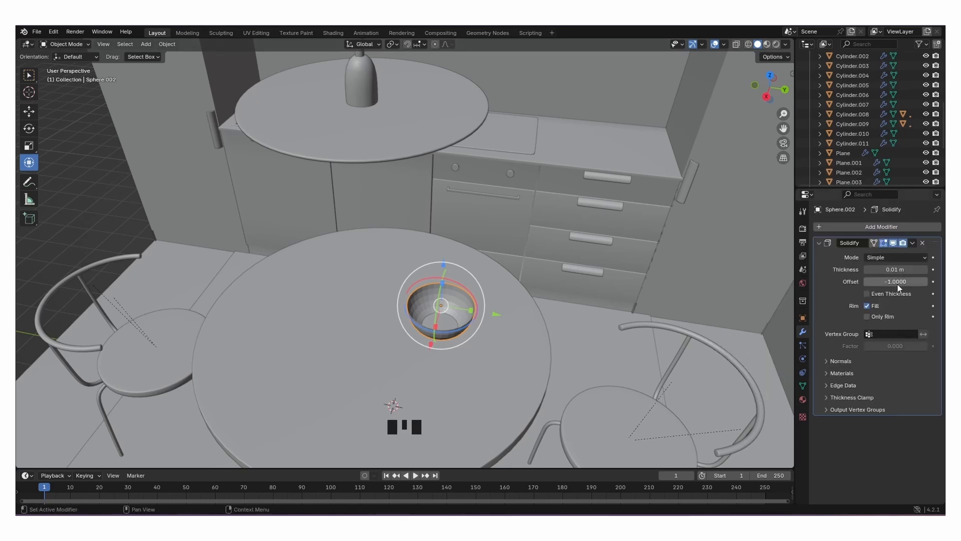
left_click(896, 269)
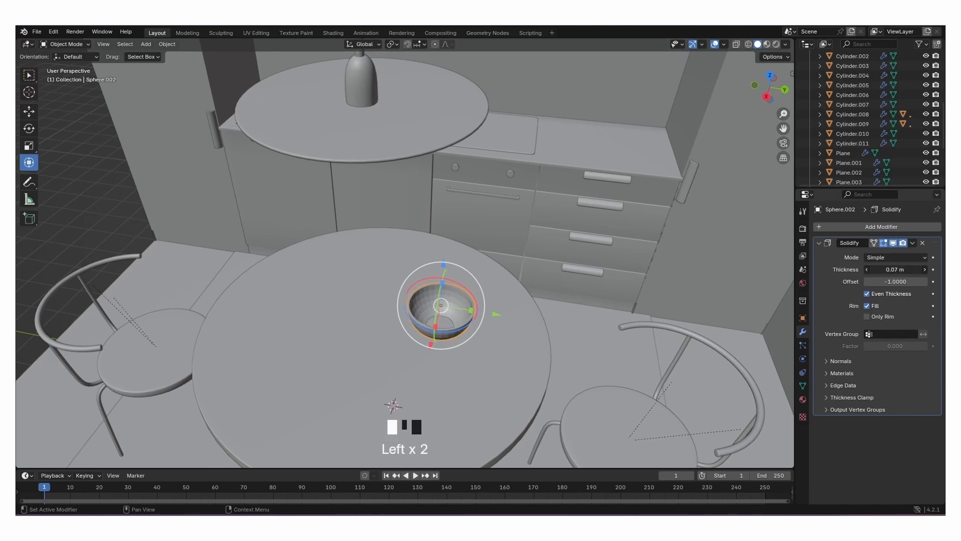
mouse_move(883, 281)
left_mouse_down()
mouse_move(927, 281)
mouse_move(871, 270)
mouse_move(880, 269)
left_mouse_up()
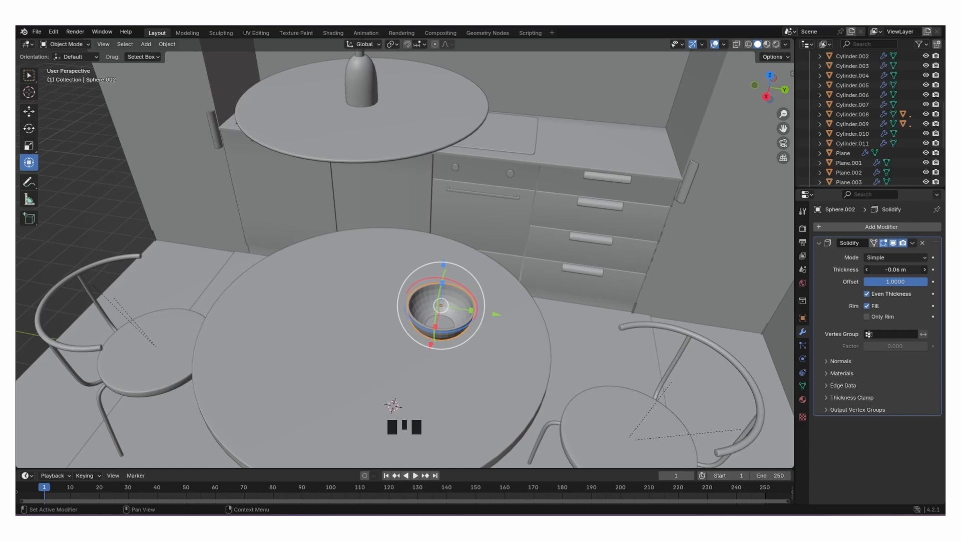
Fine-tune the bowl's height along Z so it rests on the round tabletop.
middle_click_drag(514, 320, 493, 235)
scroll(464, 205, "up", 2)
left_click_drag(464, 206, 466, 199)
middle_click_drag(476, 167, 457, 136)
left_click_drag(456, 120, 455, 118)
left_click(490, 293)
middle_click_drag(491, 293, 478, 247)
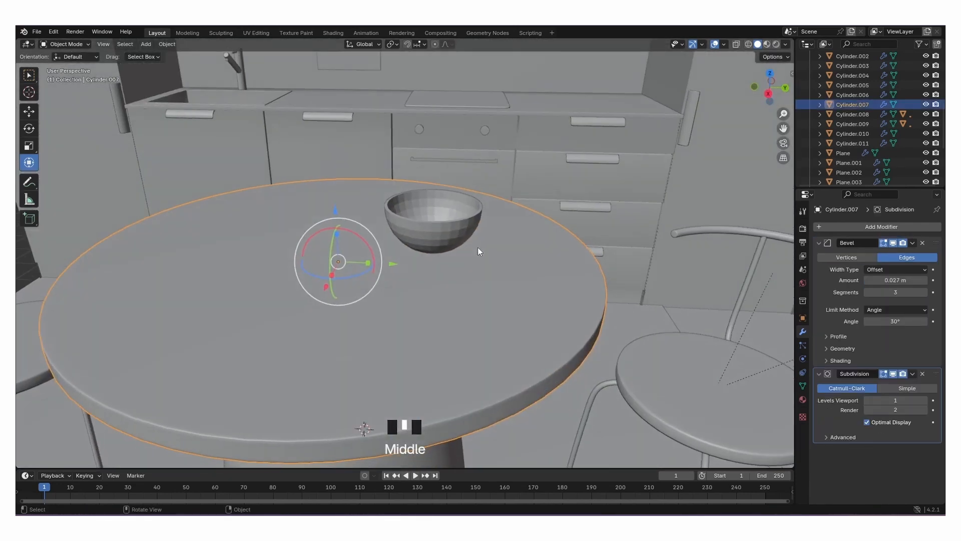
Shade the bowl smooth and add a Bevel modifier to it.
left_click(446, 234, "shift")
right_click(445, 234)
left_click(447, 236)
left_click(890, 225)
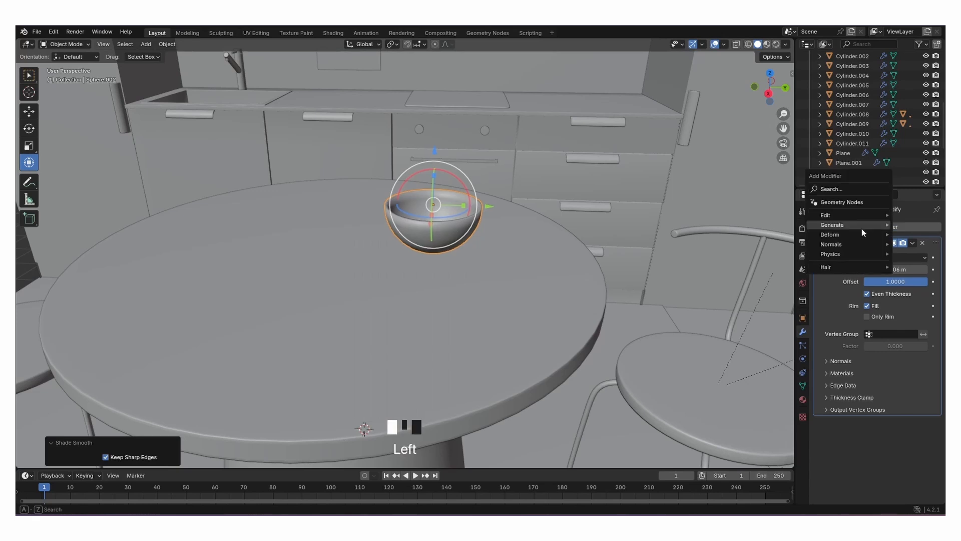
mouse_move(830, 225)
left_click(767, 235)
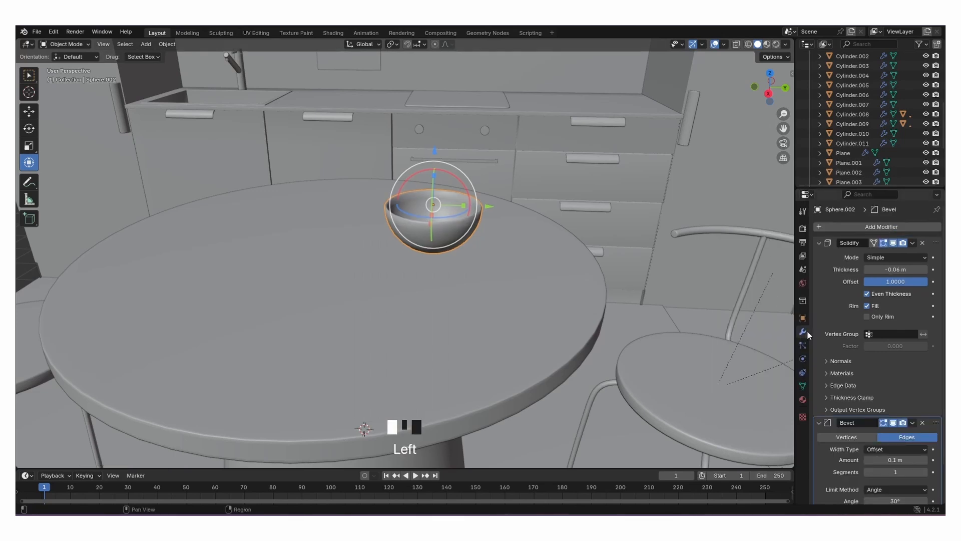
Add a Subdivision Surface modifier to the bowl, and select the seat of the chair beside the table.
left_click(868, 231)
mouse_move(821, 230)
left_click(741, 355)
middle_click_drag(590, 293, 735, 326)
left_click(633, 309)
Add a mesh cube to the kitchen scene.
scroll(585, 316, "down", 7)
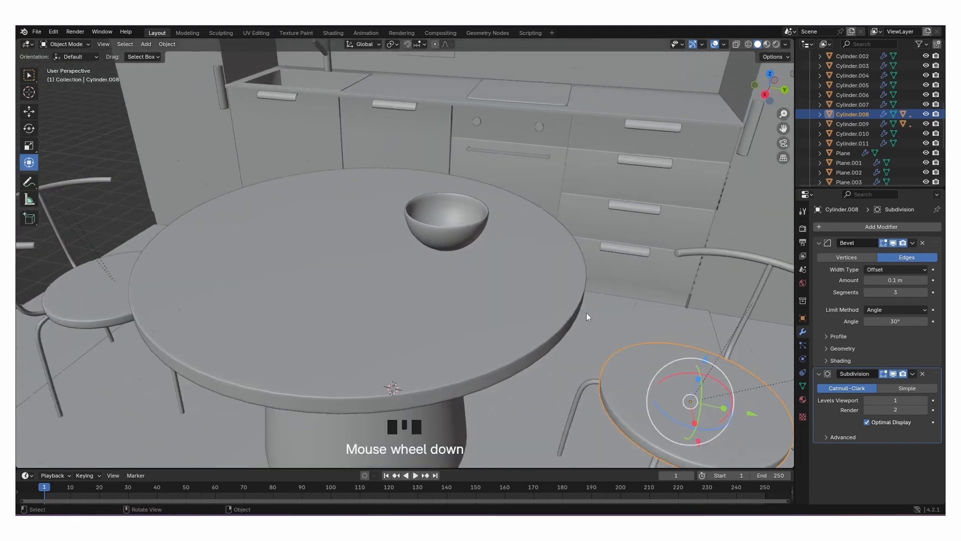
middle_click_drag(507, 310, 506, 288)
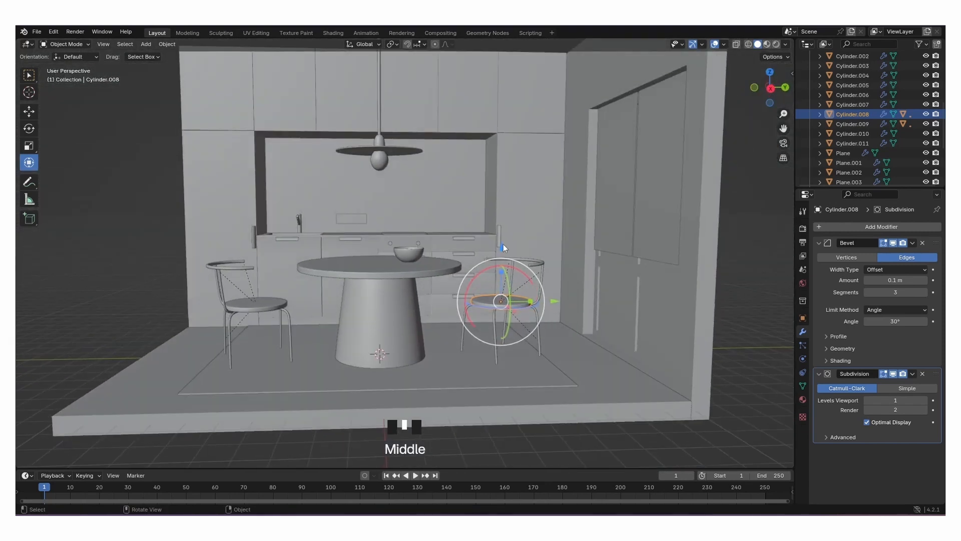
middle_click_drag(445, 260, 452, 299, "shift")
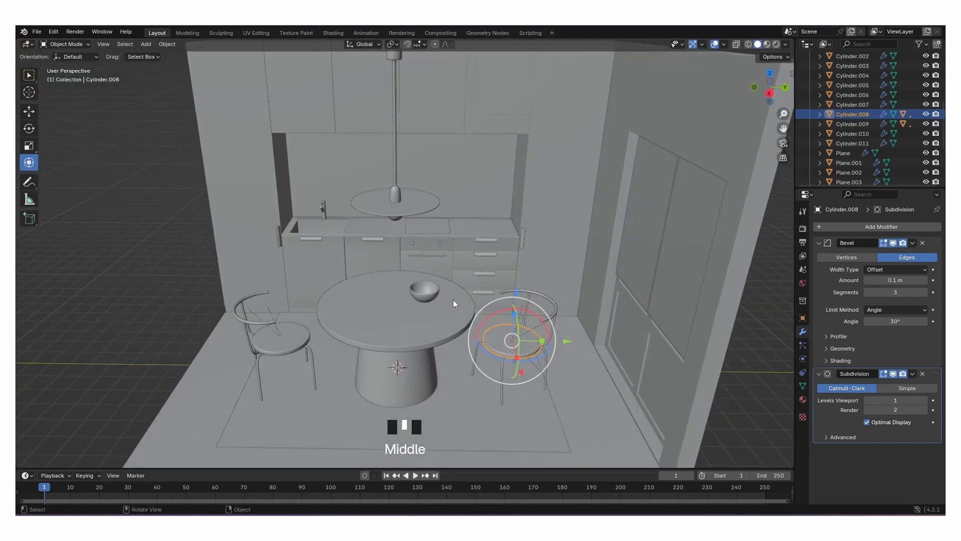
scroll(512, 223, "up", 6)
middle_click_drag(512, 224, 434, 296, "shift")
scroll(407, 329, "down", 7)
key("shift+a")
mouse_move(421, 297)
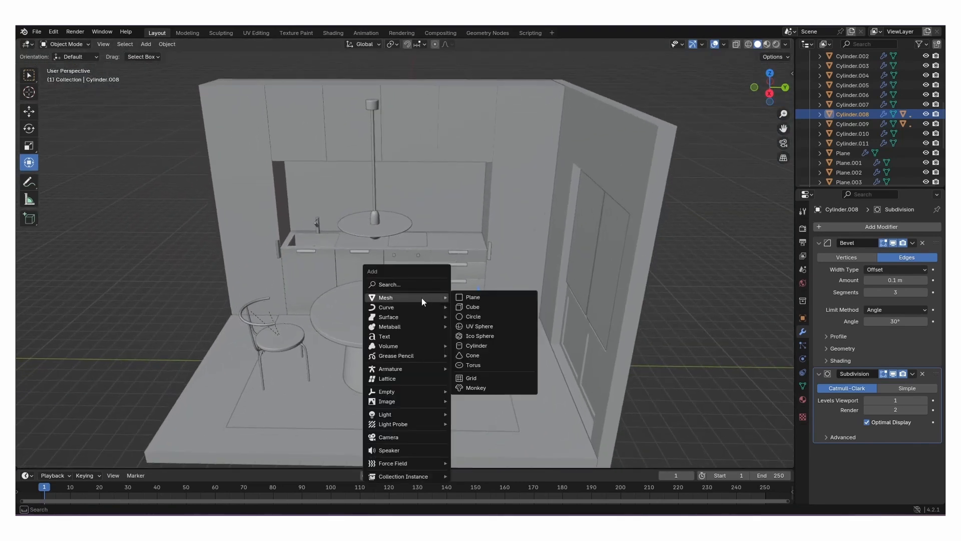
left_click(481, 307)
Raise the cube and move it back and sideways over the kitchen countertop next to the cooktop.
left_click_drag(379, 315, 460, 235)
middle_click_drag(461, 235, 358, 283)
left_click_drag(390, 245, 498, 249)
left_click_drag(546, 276, 559, 296)
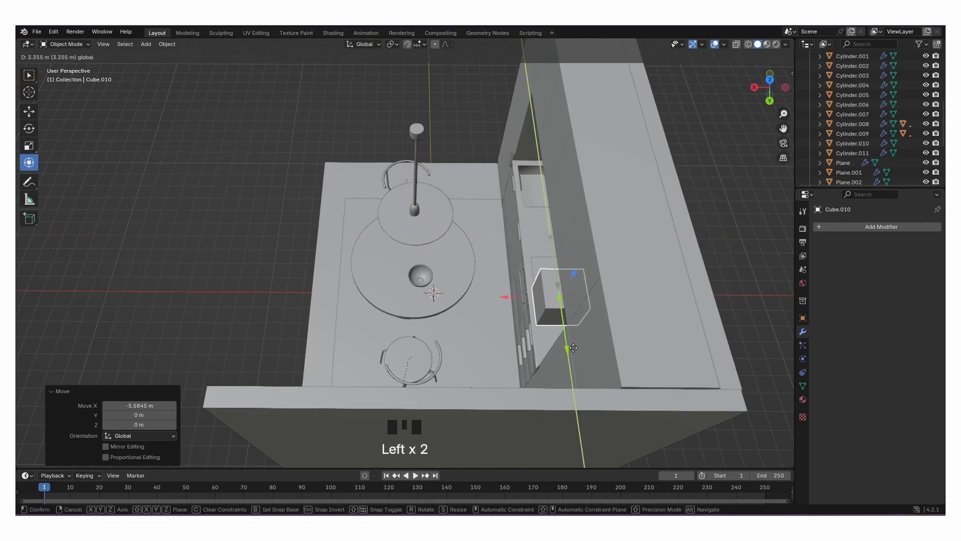
middle_click_drag(558, 297, 583, 272)
scroll(583, 272, "up", 2)
Select only the cube above the countertop and scale it down uniformly.
key("a")
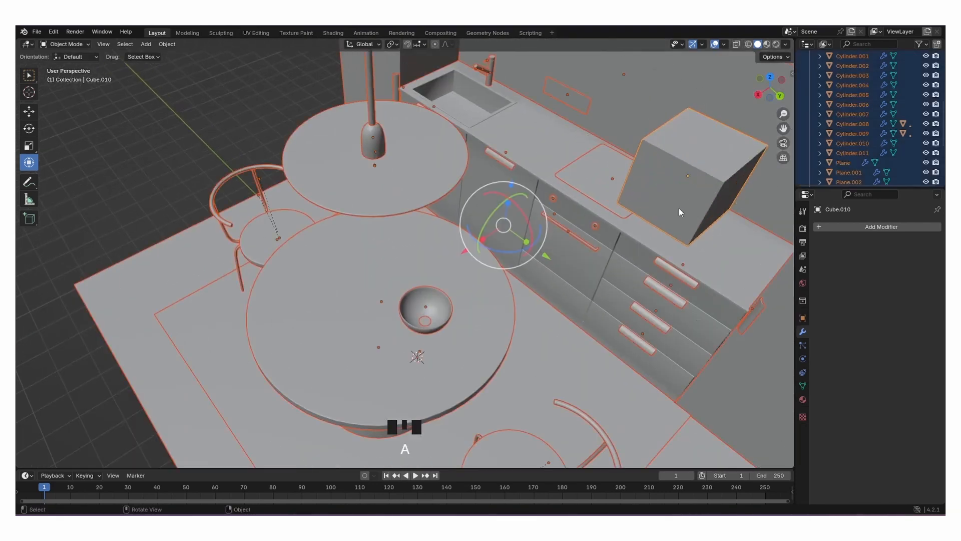
left_click(705, 209)
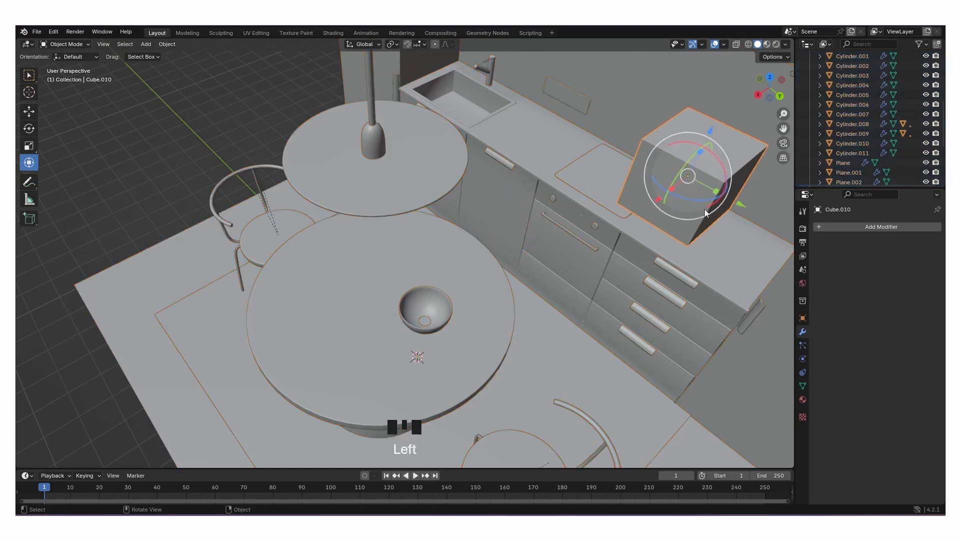
key("s")
left_click(666, 185)
Lower the cube towards the countertop and flatten it along Z into a thin slab.
middle_click_drag(668, 205, 448, 303, "shift")
left_click_drag(447, 297, 434, 317)
middle_click_drag(434, 318, 463, 302)
left_click_drag(435, 296, 436, 325)
scroll(471, 351, "up", 4)
middle_click_drag(479, 365, 419, 319, "shift")
left_click_drag(406, 339, 405, 357)
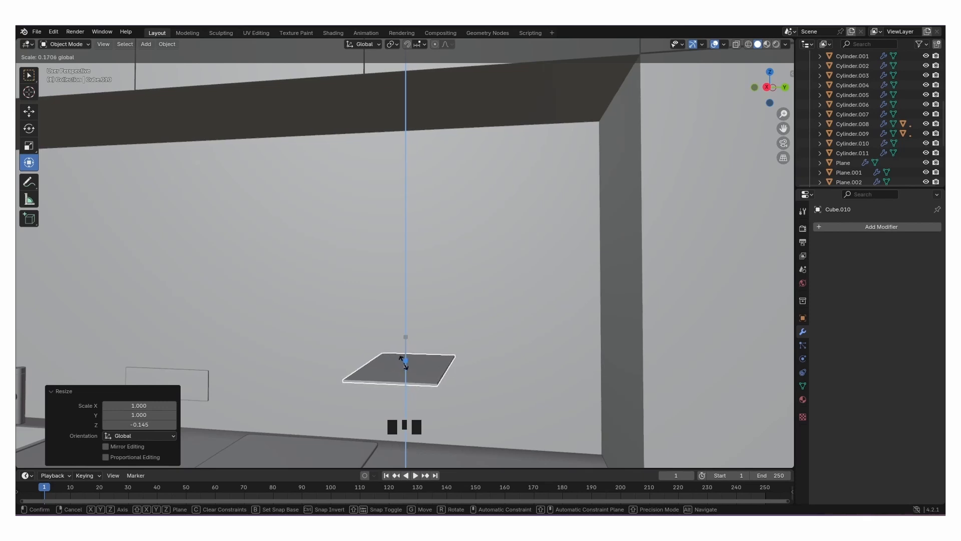
left_click_drag(405, 362, 404, 361)
Lower the thin slab along Z until it rests on the countertop.
middle_click_drag(405, 362, 373, 286, "shift")
left_click_drag(381, 243, 373, 362)
left_click(372, 359)
middle_click_drag(404, 370, 381, 178, "shift")
left_click_drag(359, 224, 360, 224)
Shift the slab along X away from the countertop's front edge and scale its thickness by about 1.144 in Z.
middle_click_drag(371, 233, 493, 321)
middle_click_drag(314, 322, 488, 267, "shift")
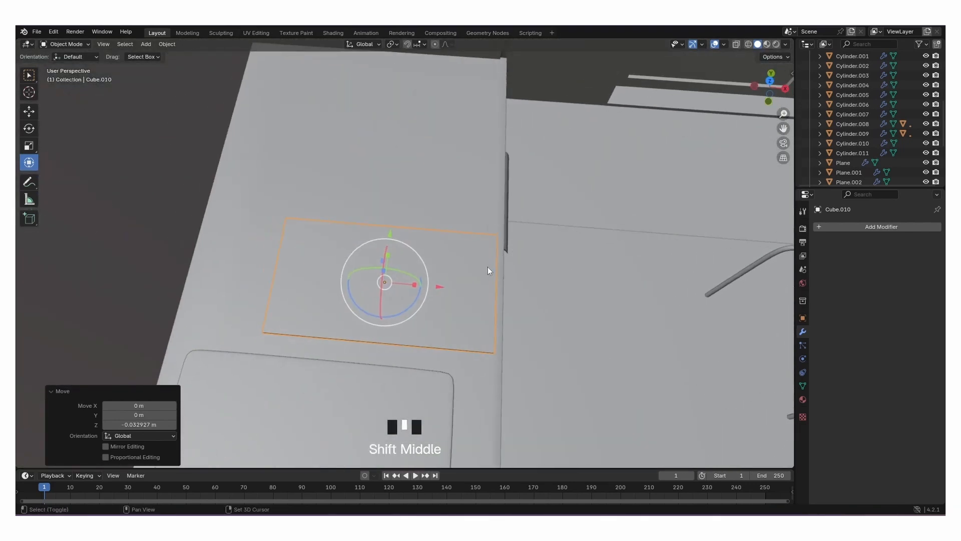
left_click_drag(440, 288, 392, 292)
middle_click_drag(391, 293, 441, 302)
left_click_drag(375, 279, 371, 270)
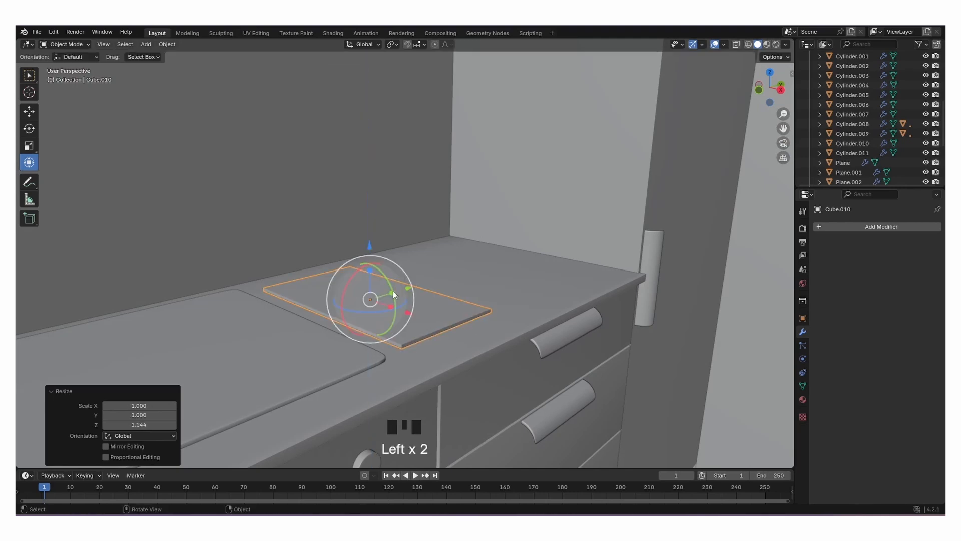
Turn off proportional editing and scale the slab's top face by about 1.075.
key("Tab")
left_click(413, 304)
key("s")
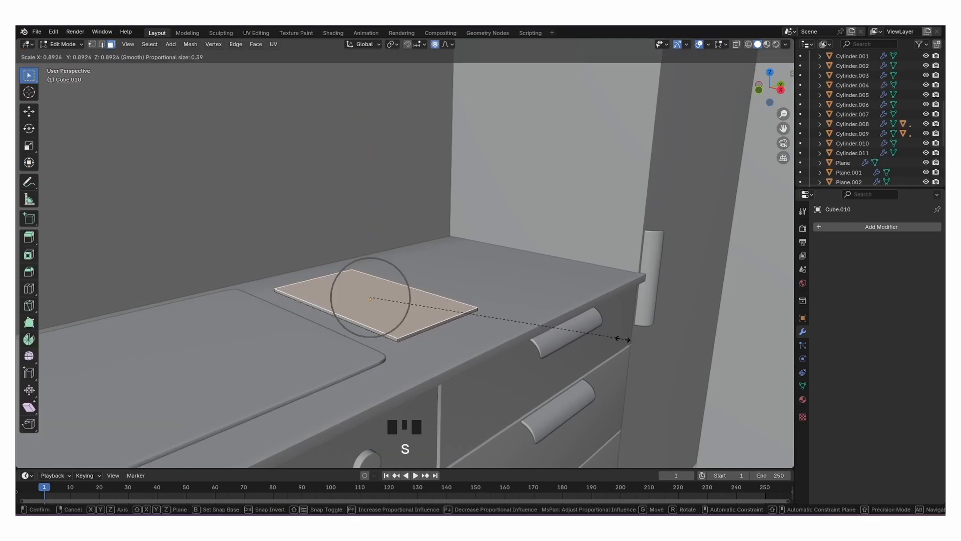
right_click(617, 338)
left_click(435, 46)
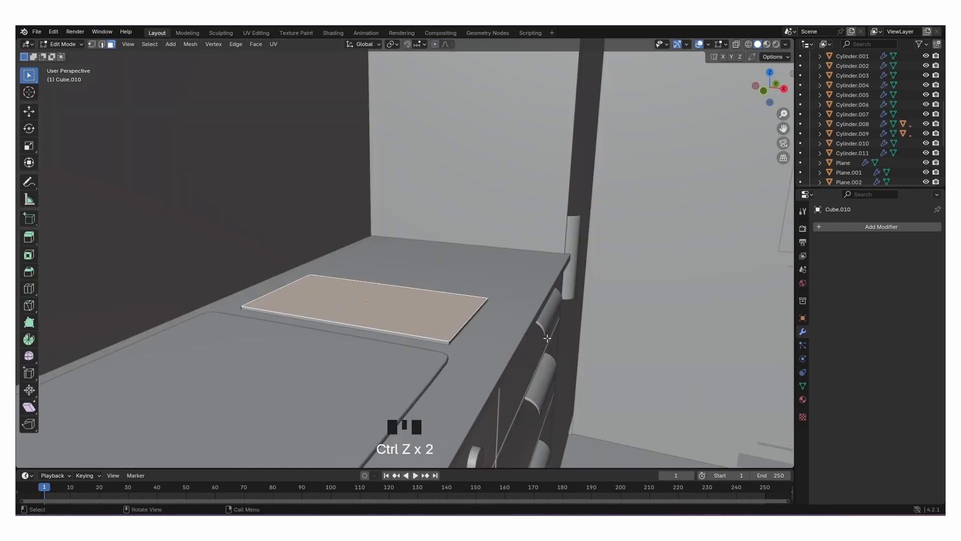
key("s")
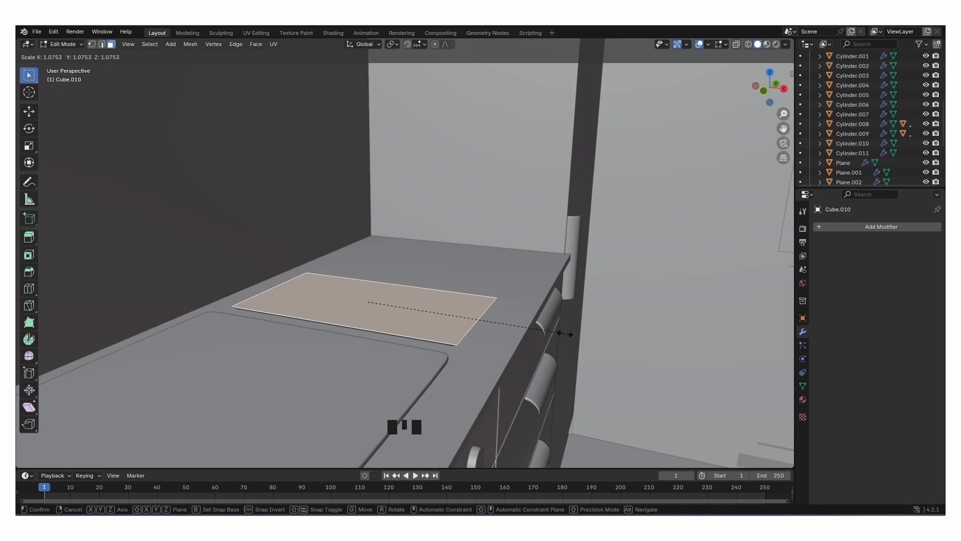
left_click(570, 334)
Inset the slab's top face by about 0.0087 m and extrude it downward about 0.018 m.
middle_click_drag(570, 334, 490, 321)
key("i")
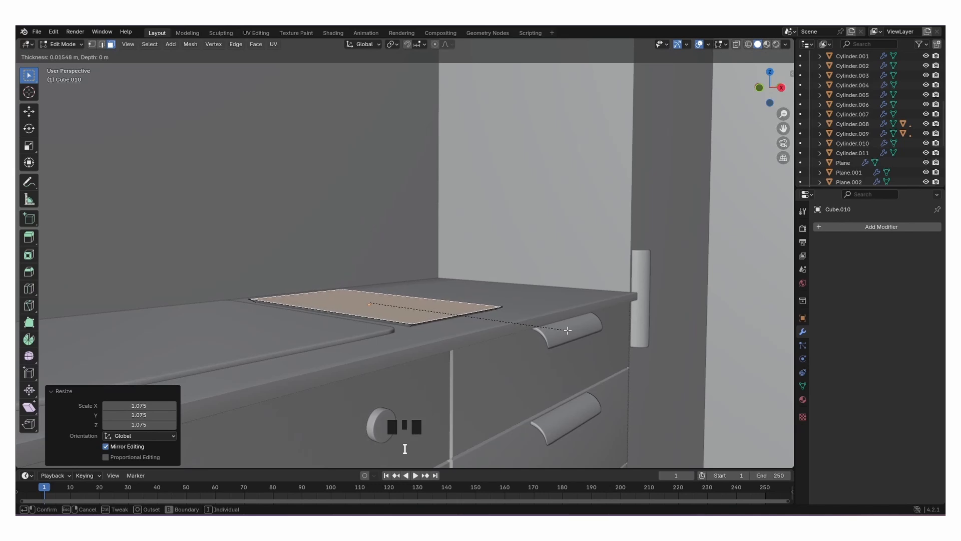
left_click(568, 331)
key("e")
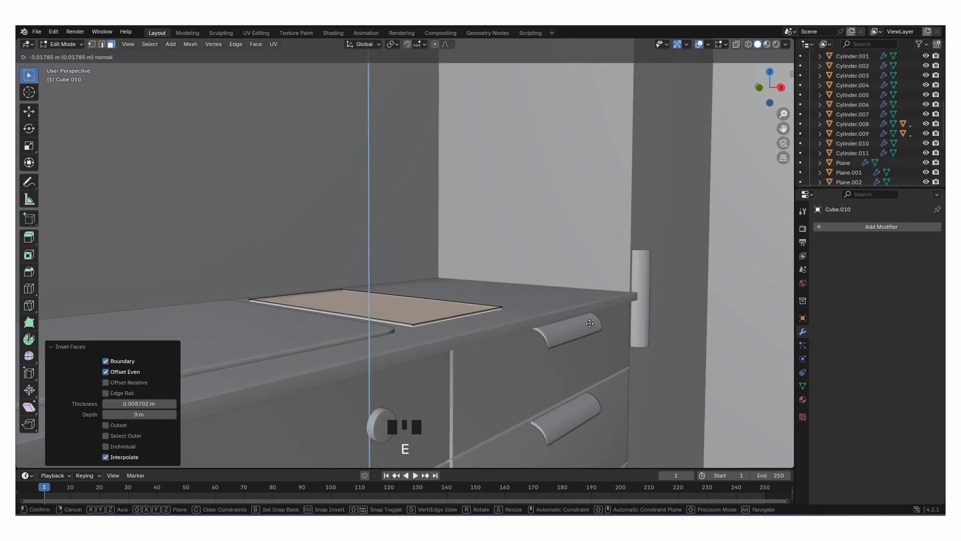
left_click(590, 324)
Scale the recessed face to about 0.877 and lower it about 0.01 m along Z to finish the tray mesh.
key("s")
left_click(650, 350)
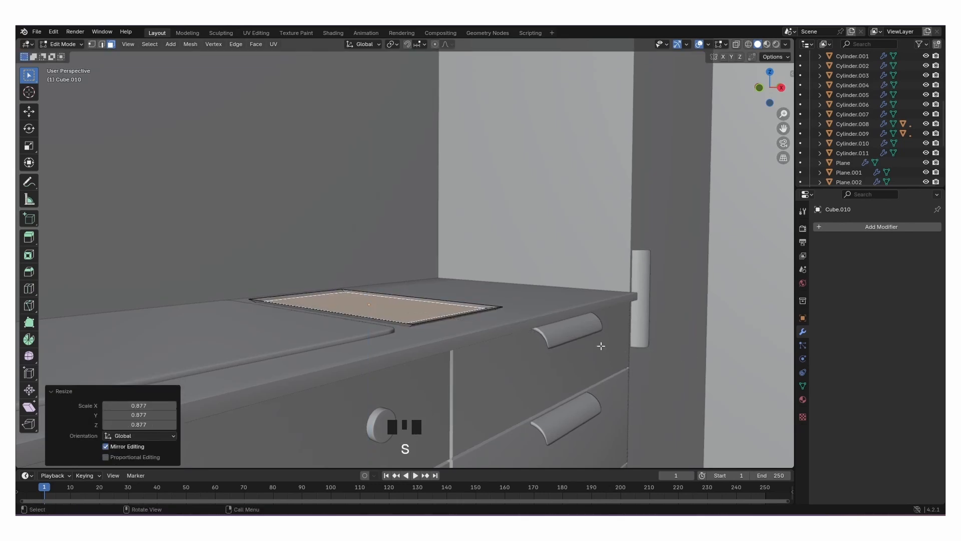
middle_click_drag(603, 340, 598, 353)
key("g")
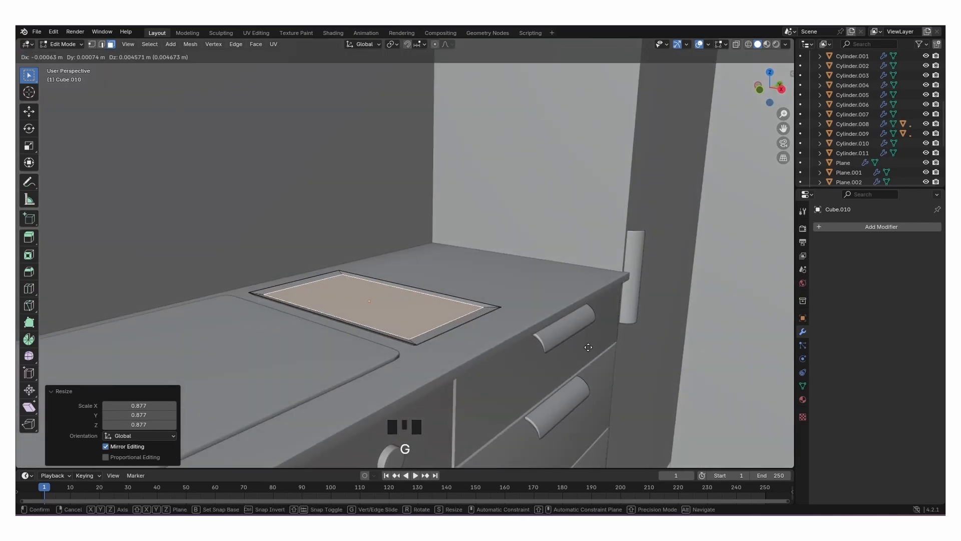
key("z")
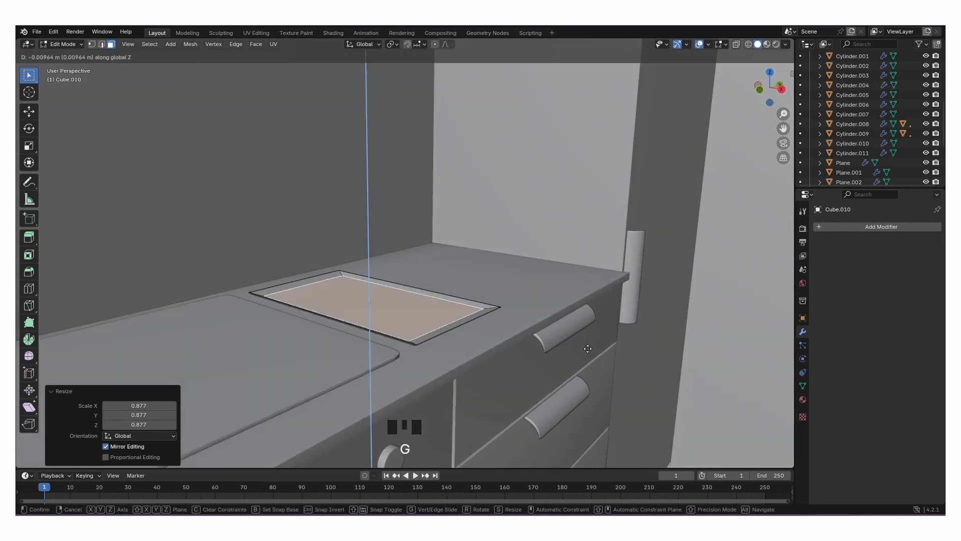
left_click(587, 348)
key("Tab")
Apply Shade Auto Smooth to the tray and add a Bevel modifier with 3 segments.
middle_click_drag(598, 352, 558, 367)
scroll(461, 359, "up", 3)
right_click(446, 333)
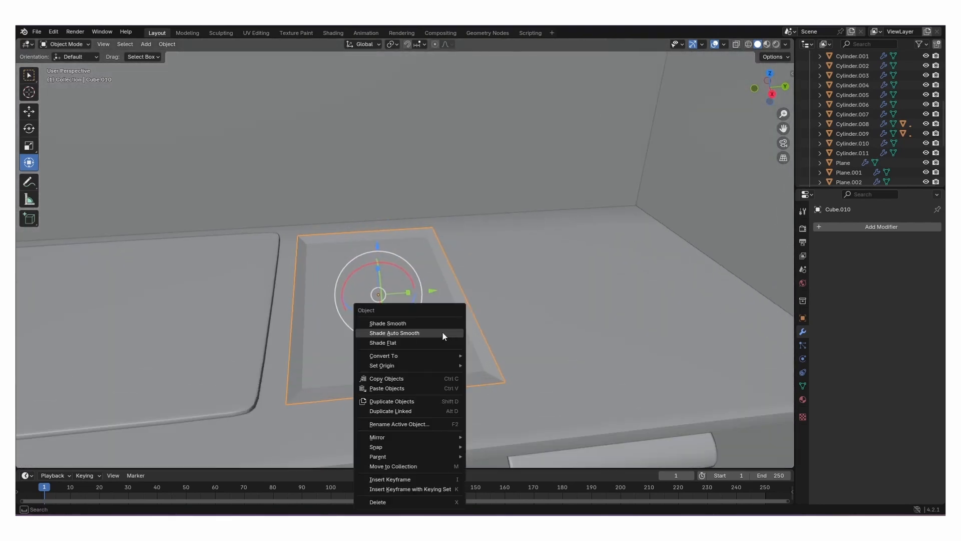
left_click(442, 332)
left_click(851, 224)
mouse_move(812, 229)
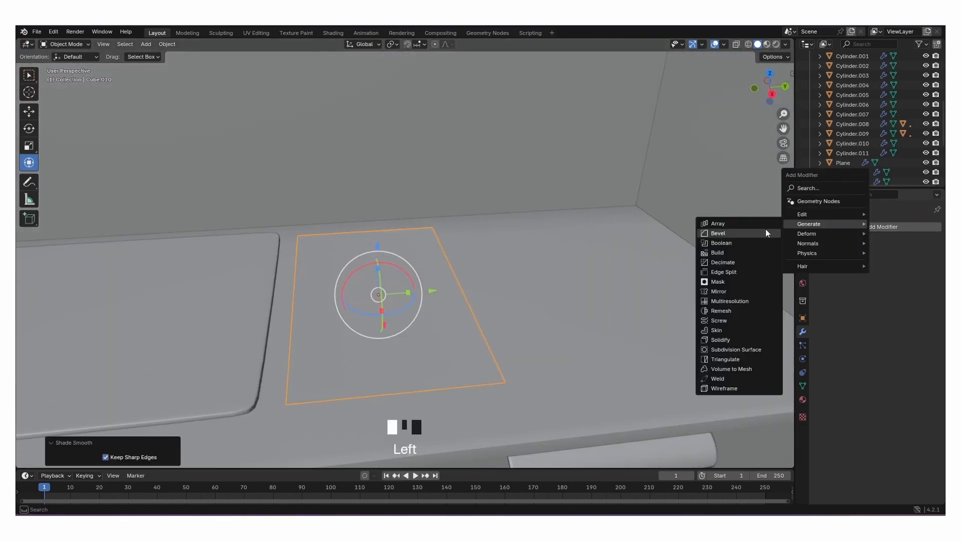
left_click(737, 233)
left_click(924, 293)
left_click(924, 292)
Try a Subdivision Surface modifier with viewport level 2 on the tray, and remove it.
left_click(881, 227)
mouse_move(880, 229)
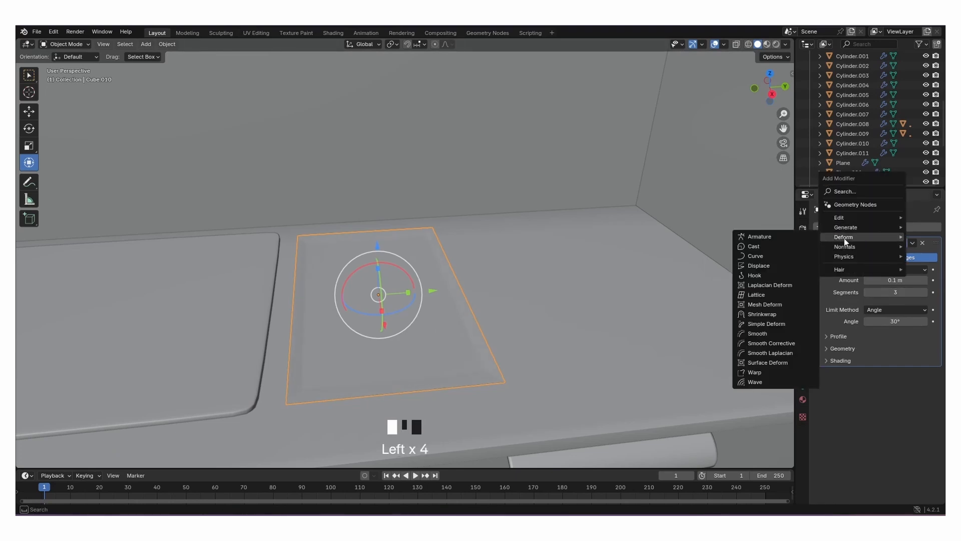
left_click(792, 353)
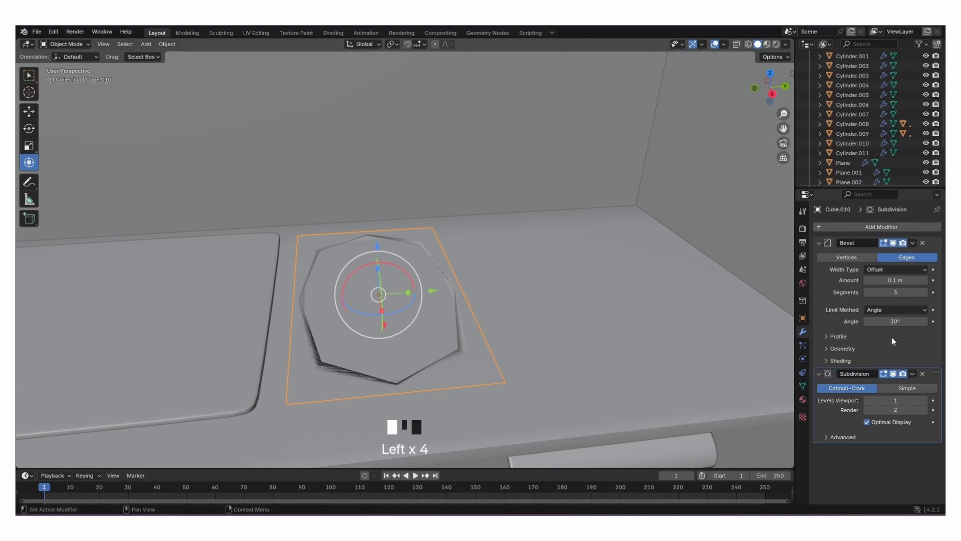
left_click(925, 400)
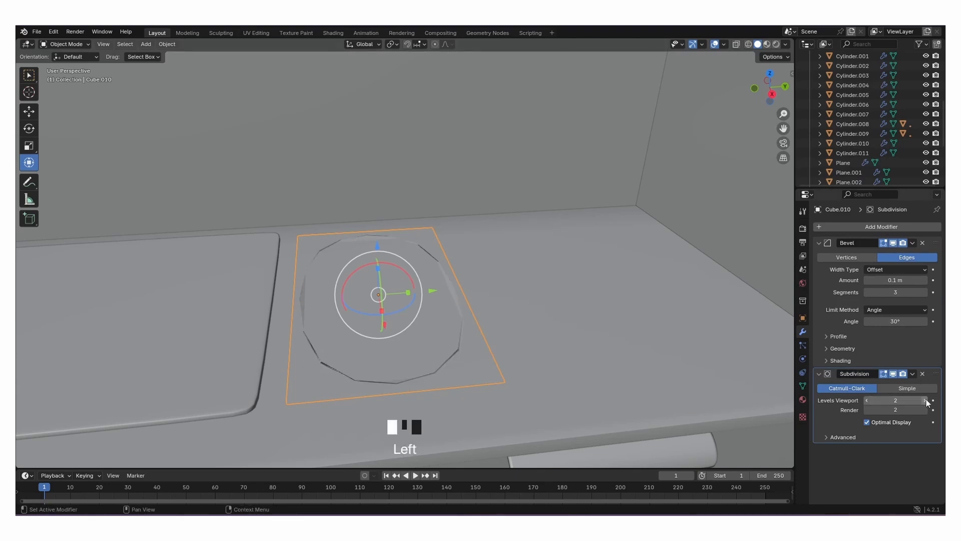
left_click(922, 375)
Add a mesh cylinder to the kitchen scene.
left_click(566, 334)
mouse_move(567, 335)
middle_mouse_down()
mouse_move(637, 299)
mouse_move(648, 326)
mouse_move(573, 340)
mouse_move(530, 316)
mouse_move(566, 326)
middle_mouse_up()
middle_click_drag(496, 323, 530, 315)
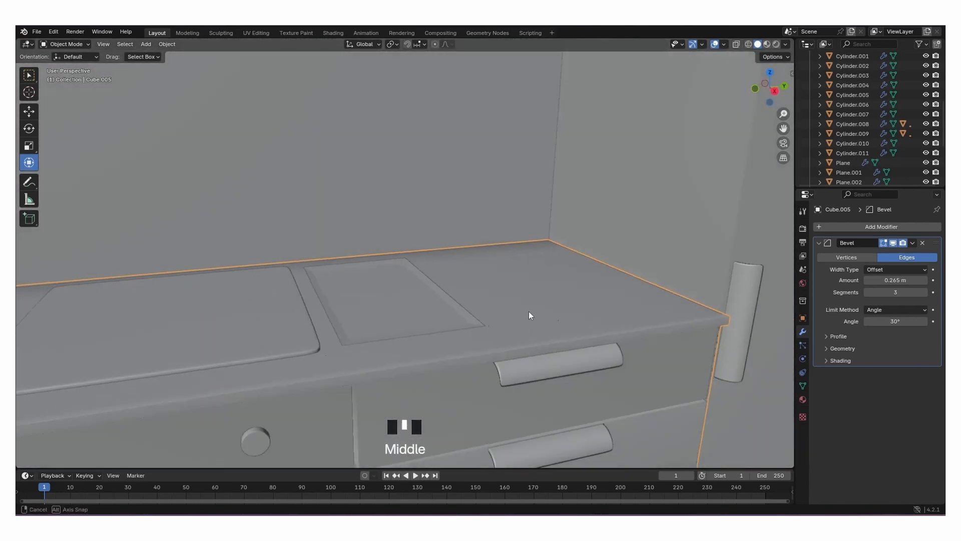
scroll(494, 307, "down", 17)
key("shift+a")
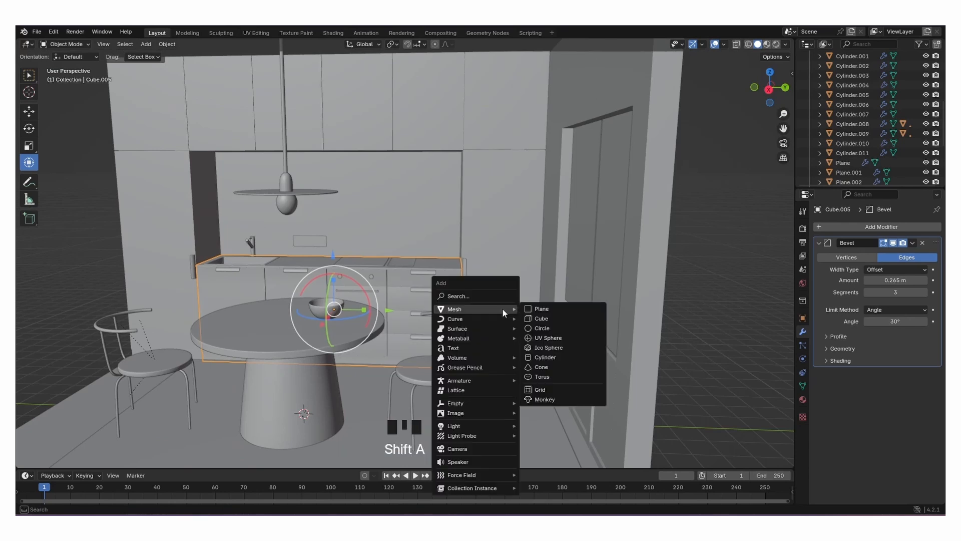
left_click(542, 359)
Raise the cylinder about 5.8 m, move it back over the countertop and shift it about 3.14 m along Y to the tray.
left_click_drag(314, 364, 312, 226)
middle_click_drag(356, 302, 427, 318)
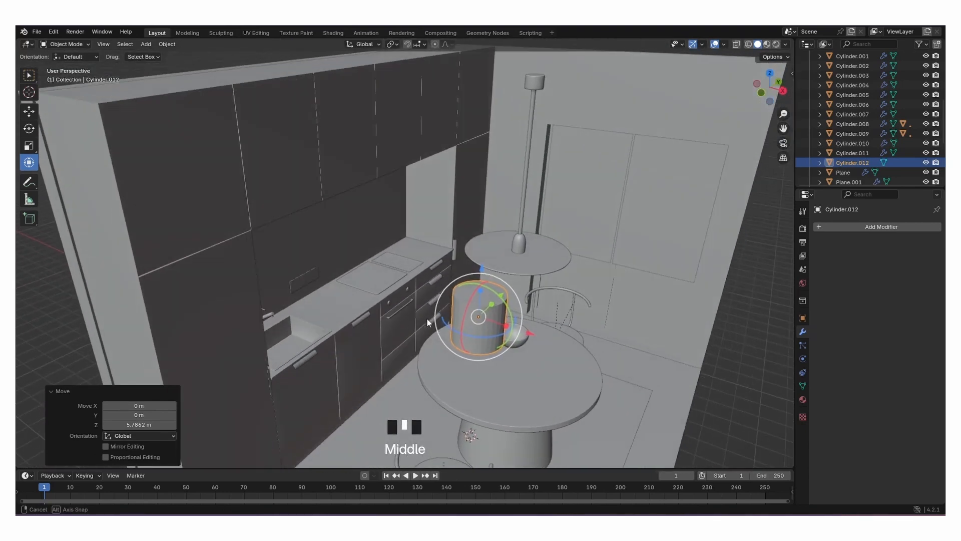
left_click_drag(526, 333, 400, 299)
middle_click_drag(478, 281, 396, 345)
scroll(379, 271, "up", 3)
left_click_drag(263, 321, 511, 356)
scroll(556, 358, "up", 2)
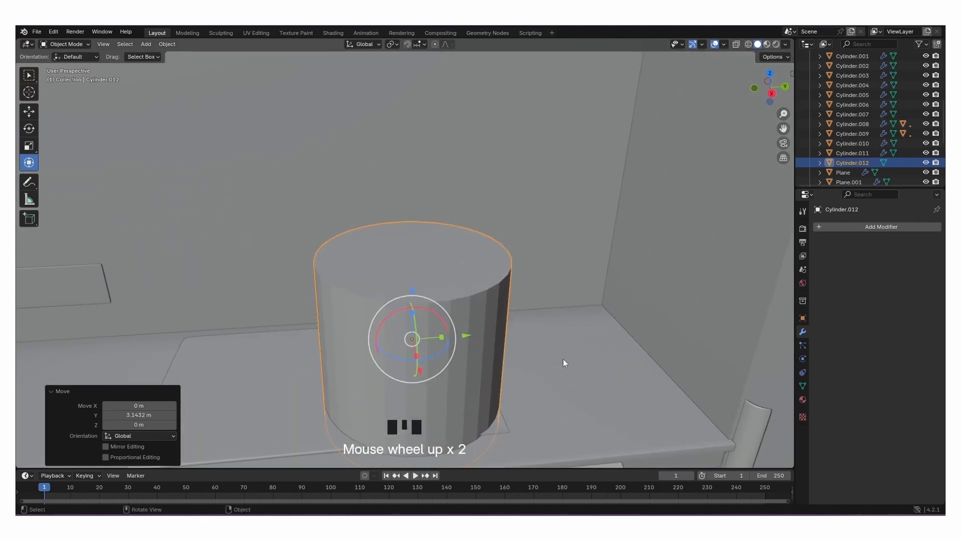
Scale the cylinder down to bottle size and lower it onto the countertop tray.
key("s")
left_click(477, 355)
middle_click_drag(476, 355, 483, 325, "shift")
left_click_drag(406, 255, 409, 303)
key("s")
left_click(548, 340)
middle_click_drag(409, 304, 392, 313)
scroll(419, 349, "up", 4)
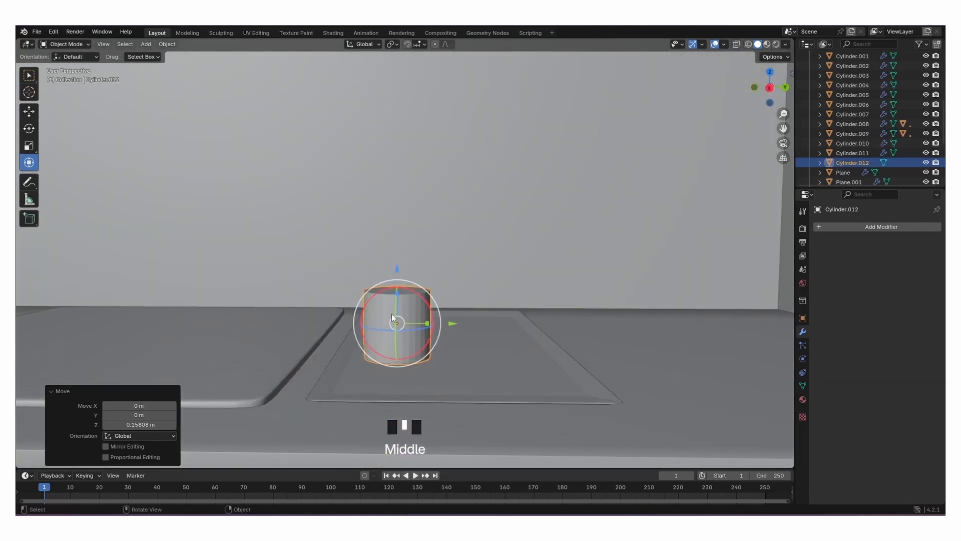
Extrude the cylinder's top face up about 0.14 m and scale it to about 0.593 to form the bottle's shoulder.
left_click(395, 305)
key("Tab")
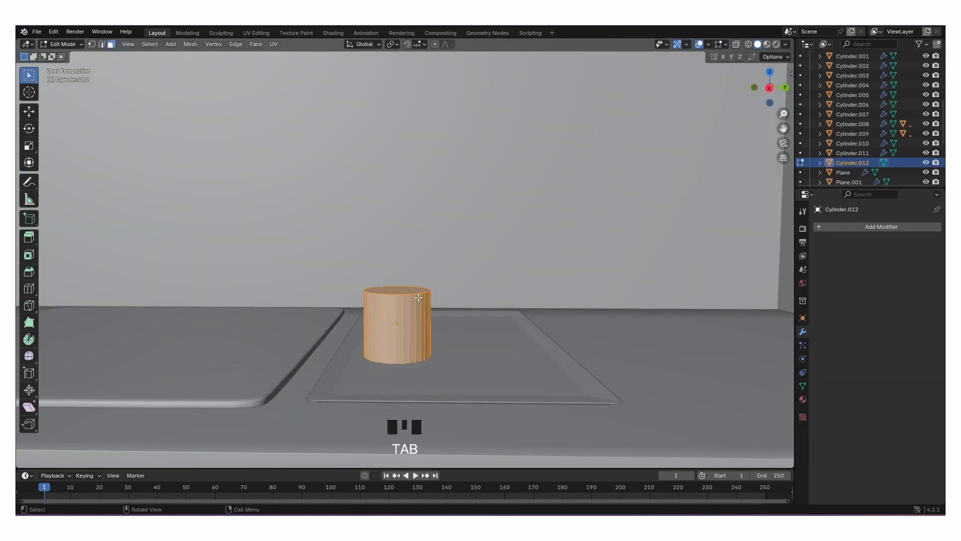
left_click(415, 290)
key("e")
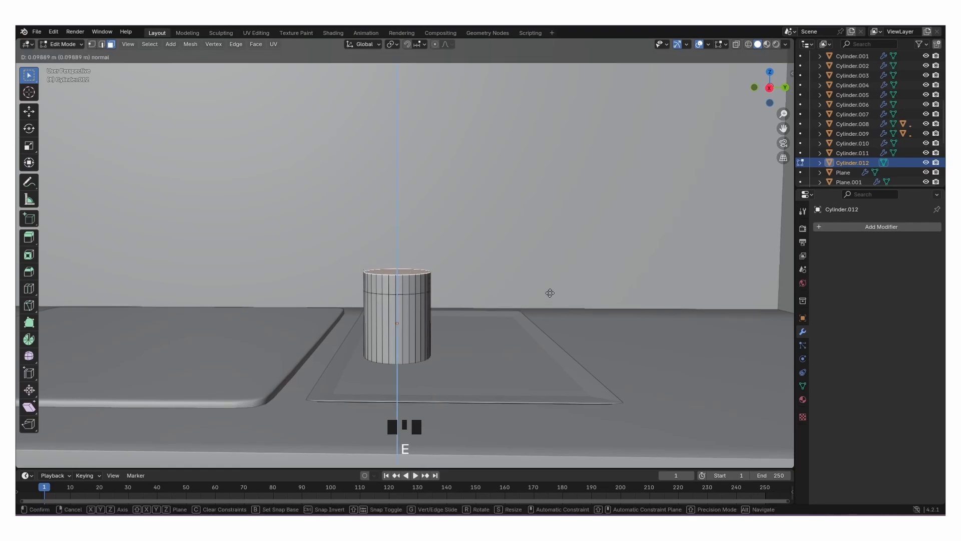
left_click(551, 284)
key("s")
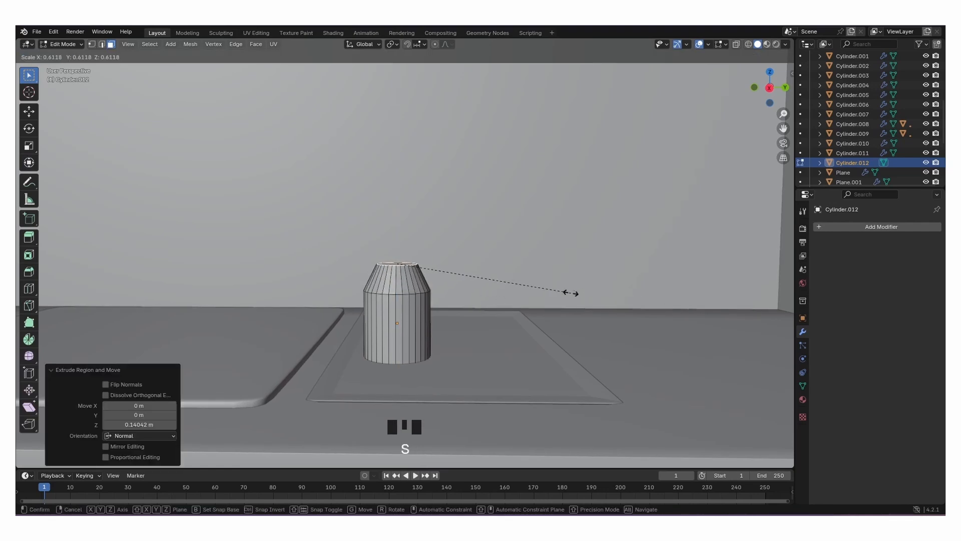
left_click(559, 290)
Extrude the bottle's neck upward, extrude a rim about 0.036 m above it and scale the rim's top face by 1.145.
key("e")
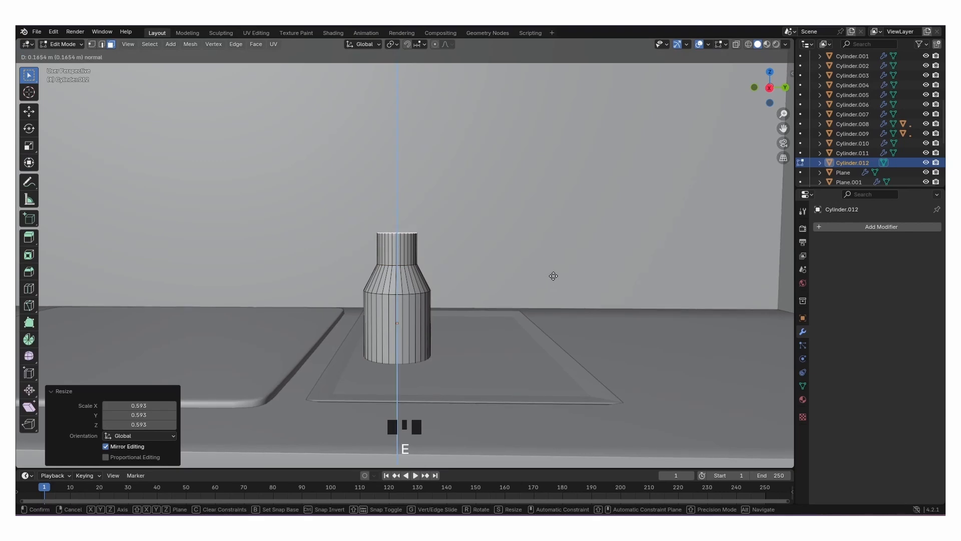
left_click(554, 279)
key("e")
left_click(554, 272)
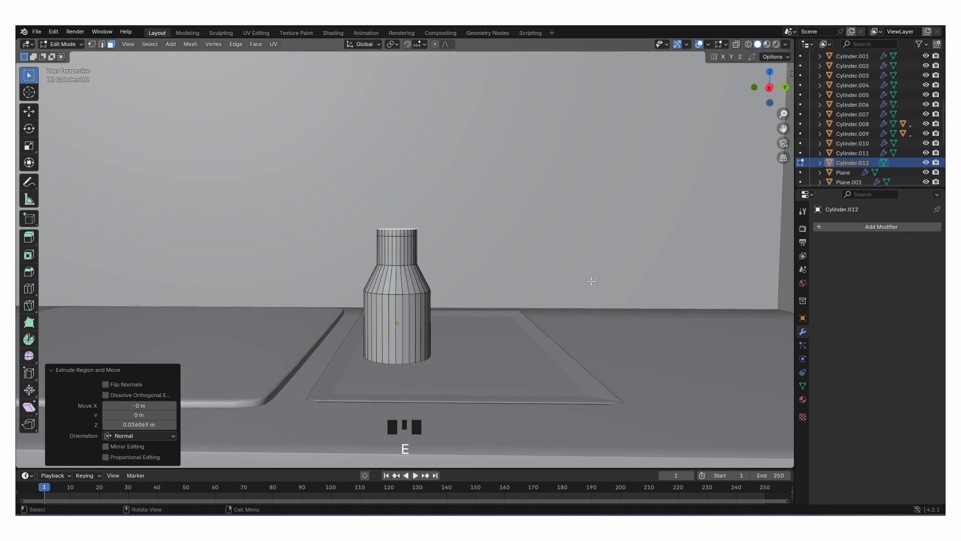
key("s")
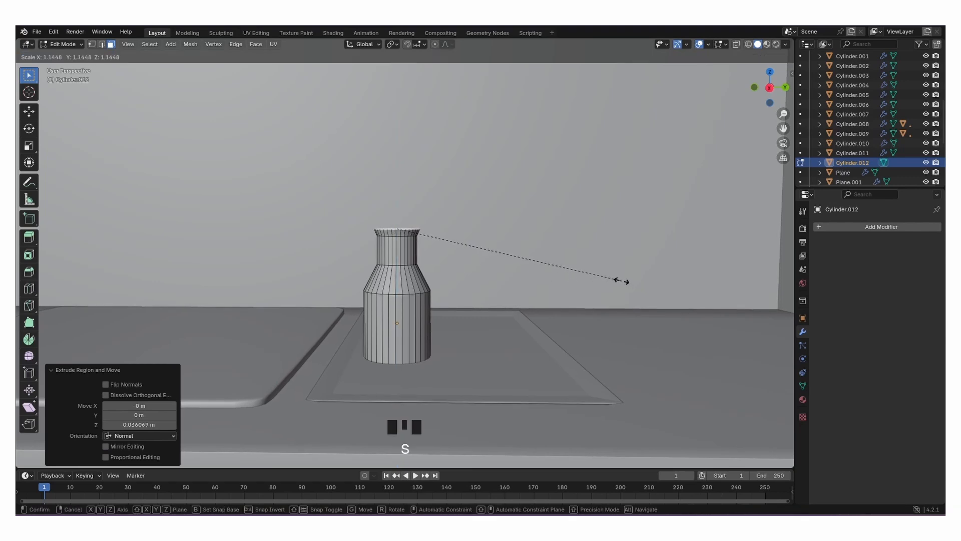
left_click(620, 281)
middle_click_drag(547, 267, 539, 302)
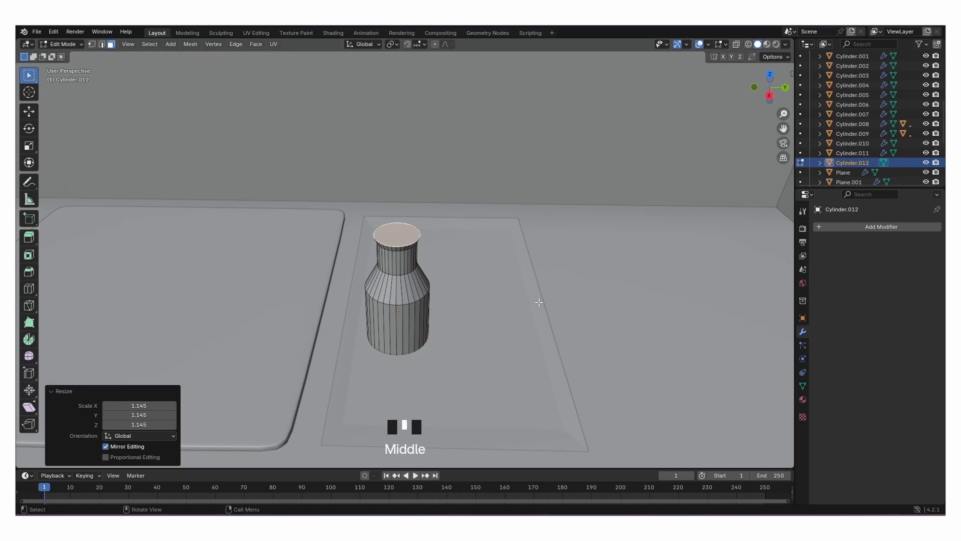
Inset the bottle's top face by about 0.23 m and extrude it down into the neck to hollow the opening.
key("i")
left_click(661, 283)
key("s")
right_click(640, 305)
key("e")
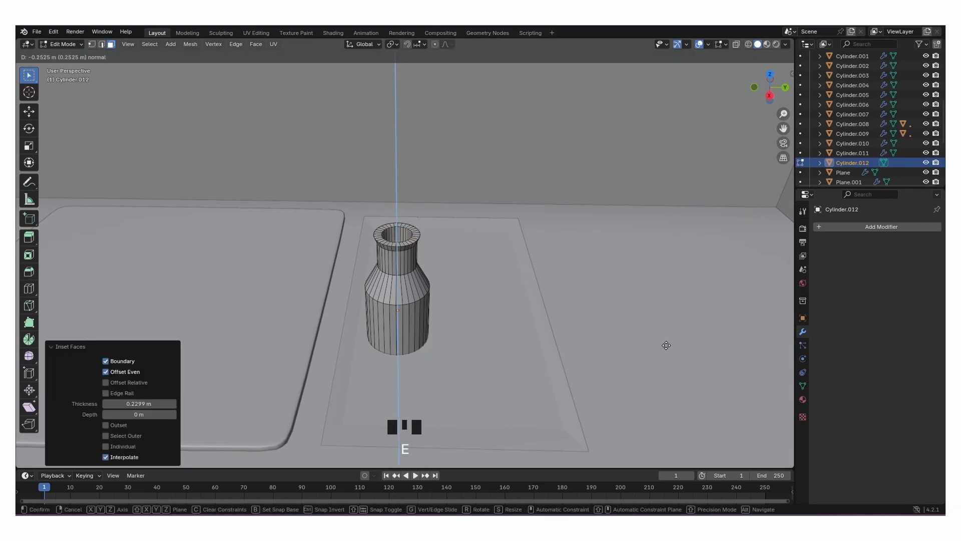
left_click(671, 355)
middle_click_drag(480, 288, 415, 295)
Duplicate the inner face of the bottle's neck in place and separate the copy into its own object.
key("shift+d")
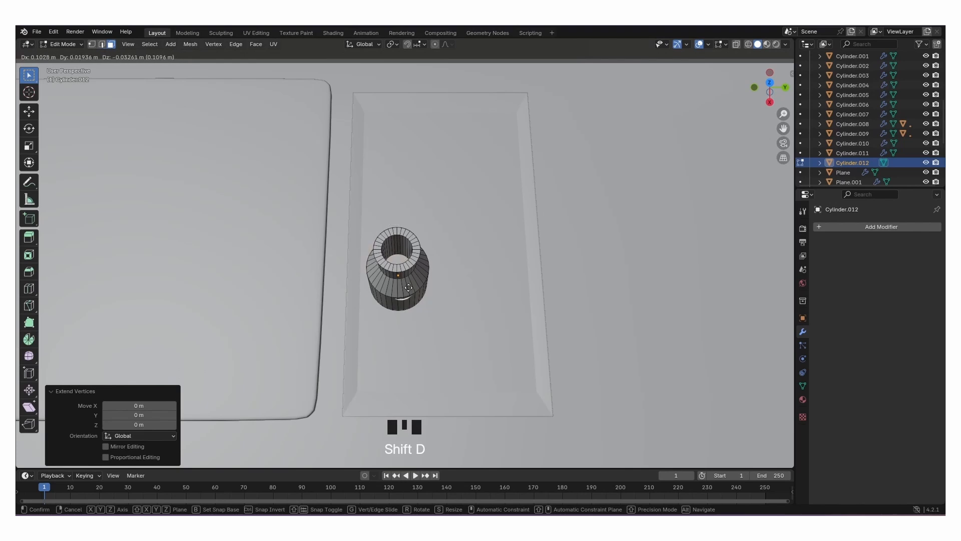
right_click(405, 283)
left_click(398, 256)
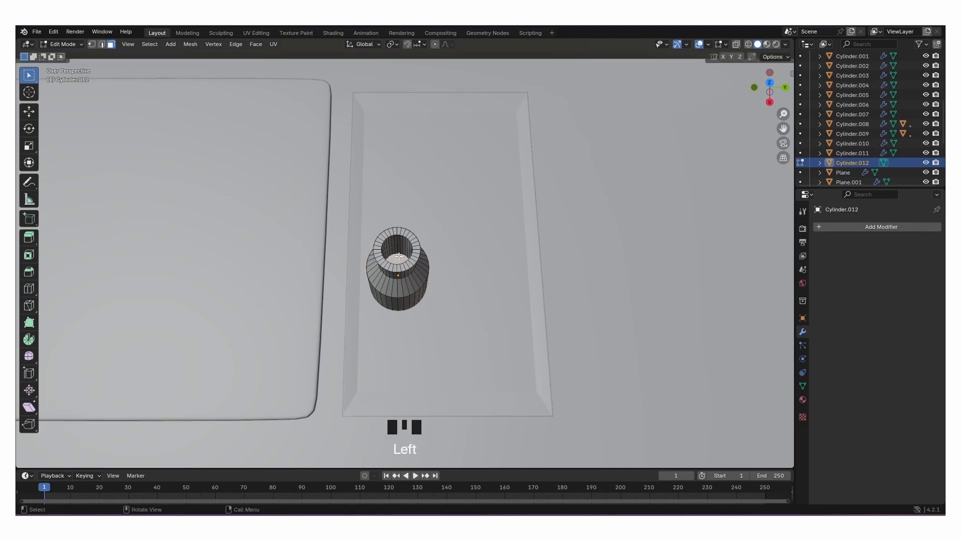
key("p")
left_click(396, 259)
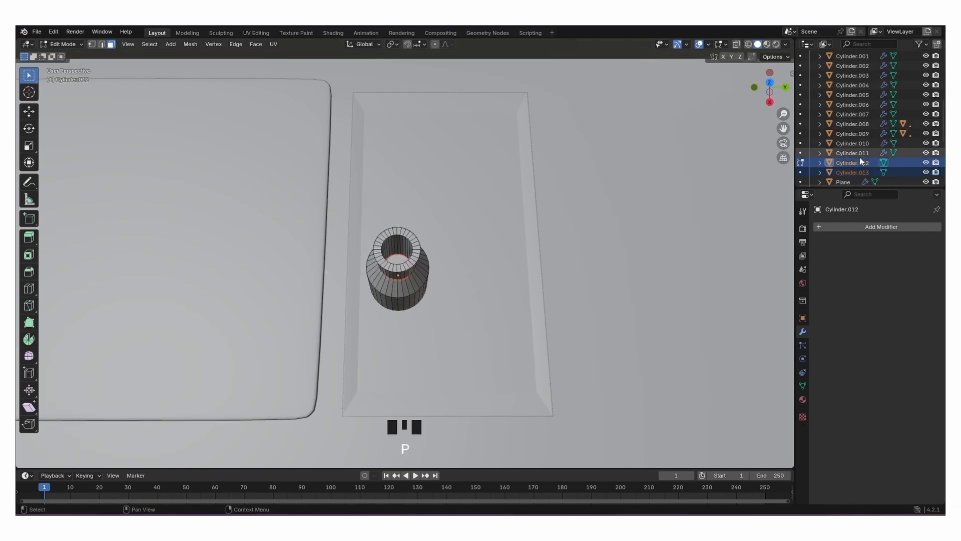
Select the separated disc in object mode and raise it just above the bottle's mouth.
left_click(852, 172)
key("Tab")
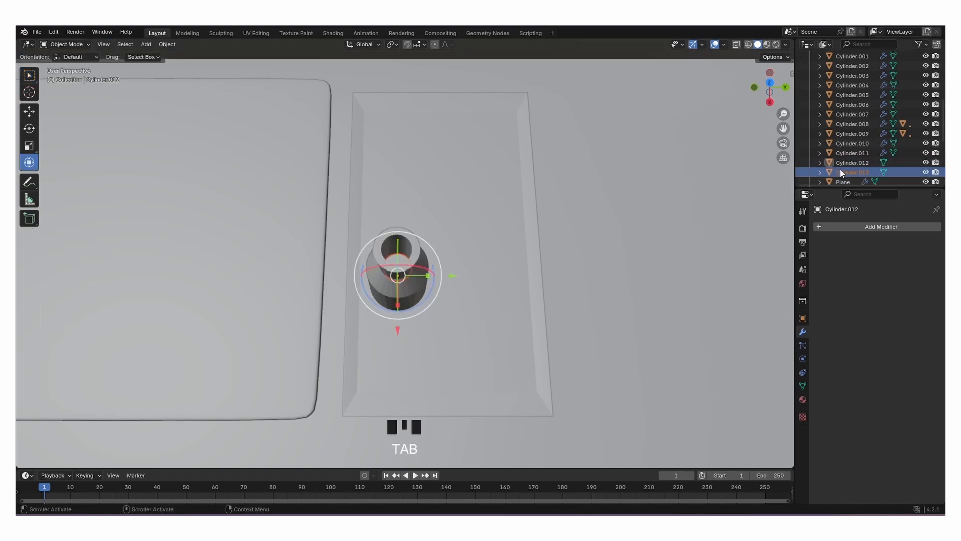
middle_click_drag(443, 247, 460, 219)
left_click_drag(398, 264, 402, 213)
middle_click_drag(401, 212, 472, 208)
Extrude the disc upward and scale its top face by 1.204 to form a tapered stopper.
key("Tab")
left_click(400, 227)
scroll(411, 226, "up", 5)
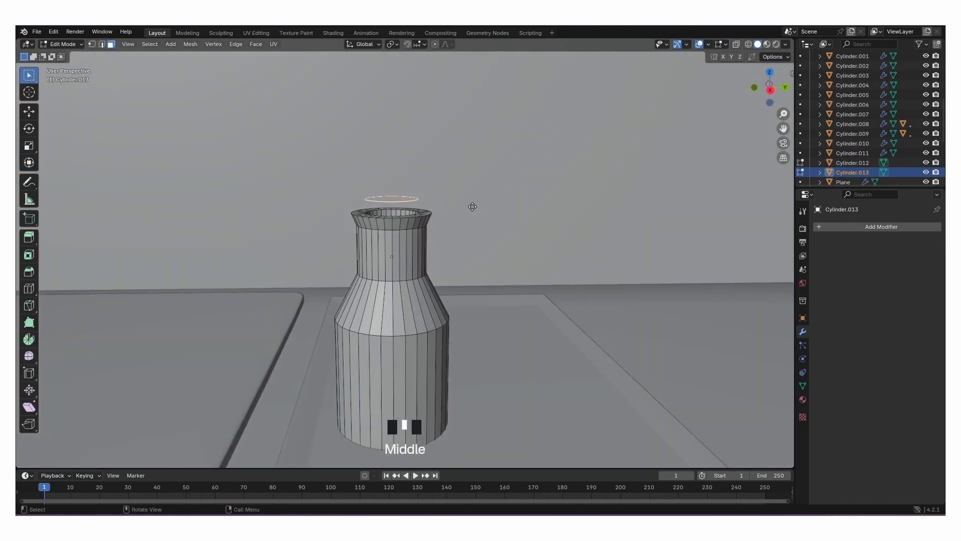
key("e")
left_click(478, 180)
key("s")
left_click(584, 206)
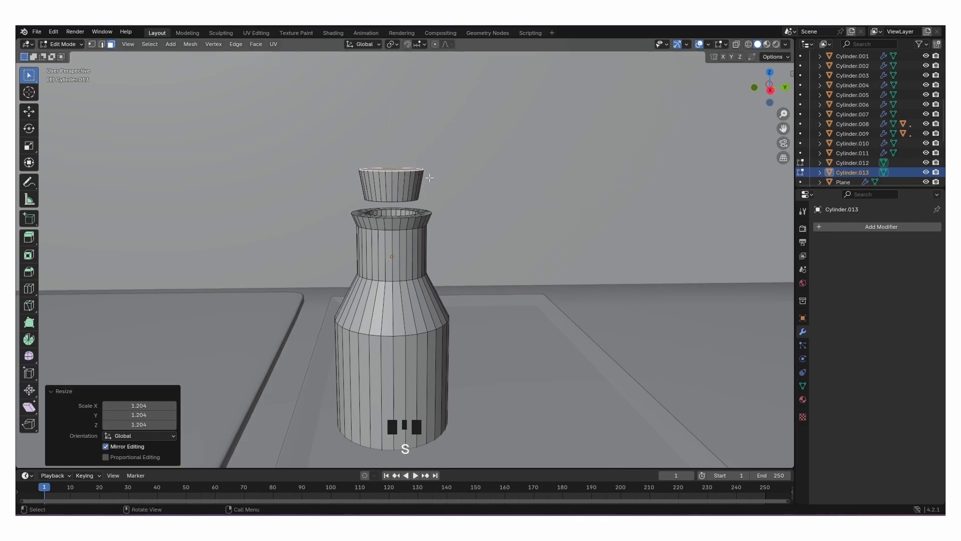
key("Tab")
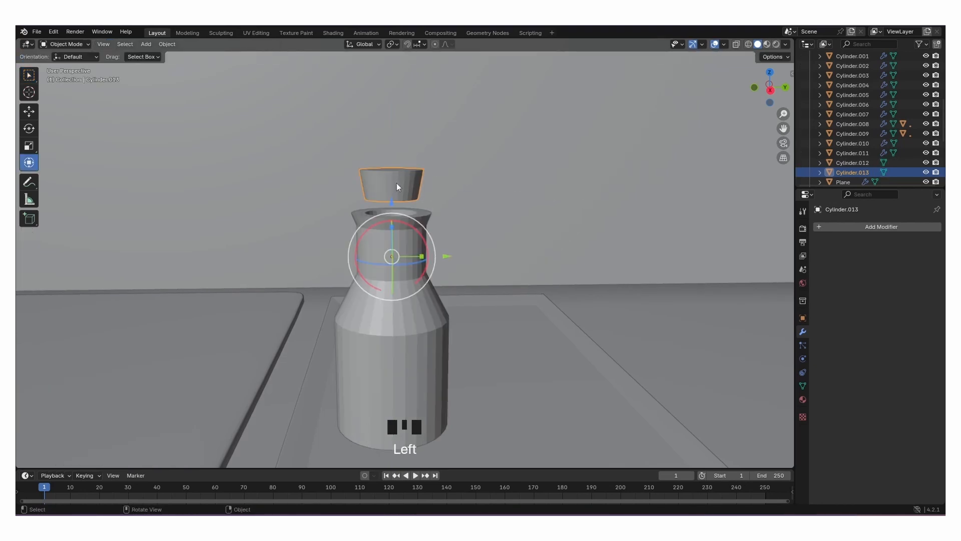
Set the stopper's origin to its geometry and lower the stopper into the bottle's neck.
left_click(851, 162)
left_click(851, 172)
left_click(167, 44)
mouse_move(174, 67)
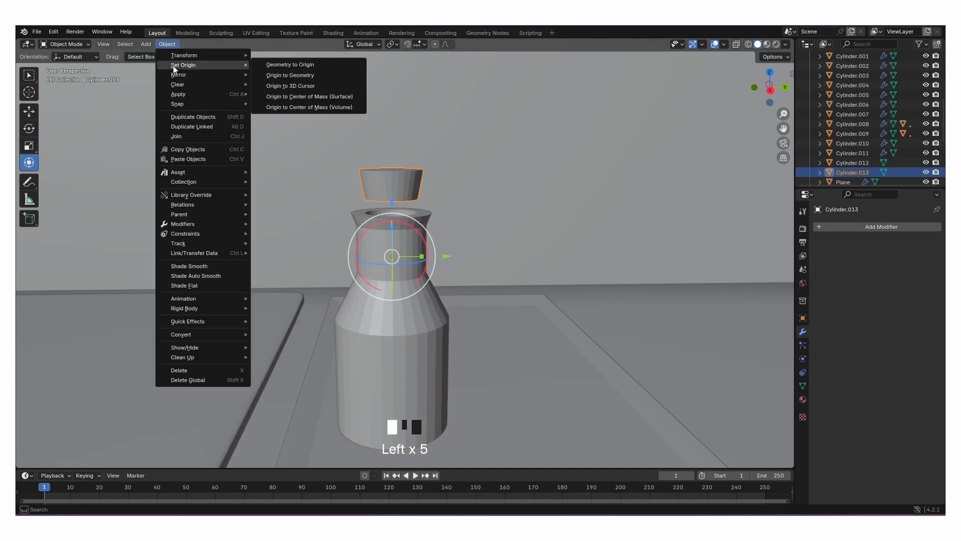
left_click(290, 75)
left_click_drag(390, 127, 401, 161)
left_click(414, 163)
mouse_move(414, 164)
middle_mouse_down()
mouse_move(356, 206)
mouse_move(414, 176)
middle_mouse_up()
scroll(414, 196, "down", 5)
scroll(415, 238, "up", 5)
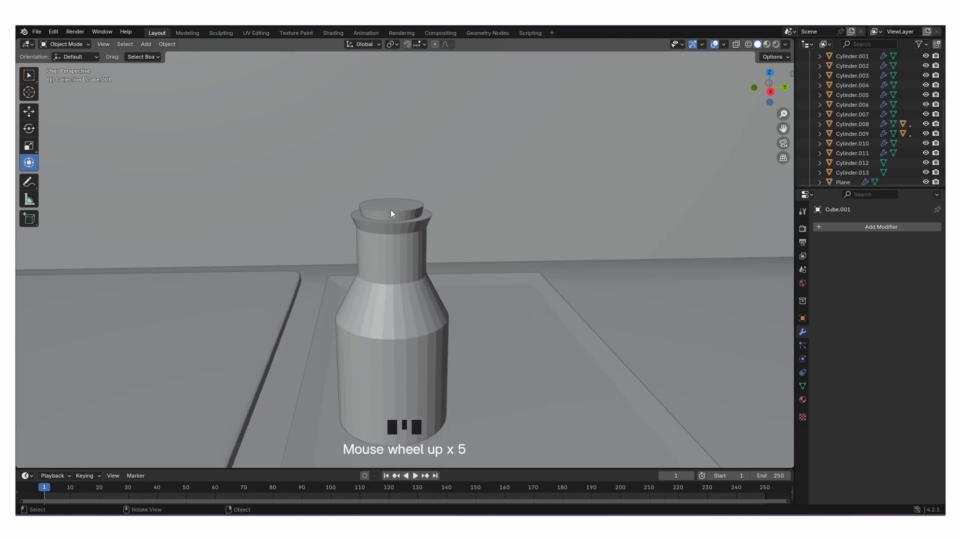
Add a Bevel modifier with 4 segments to the bottle.
left_click(400, 306)
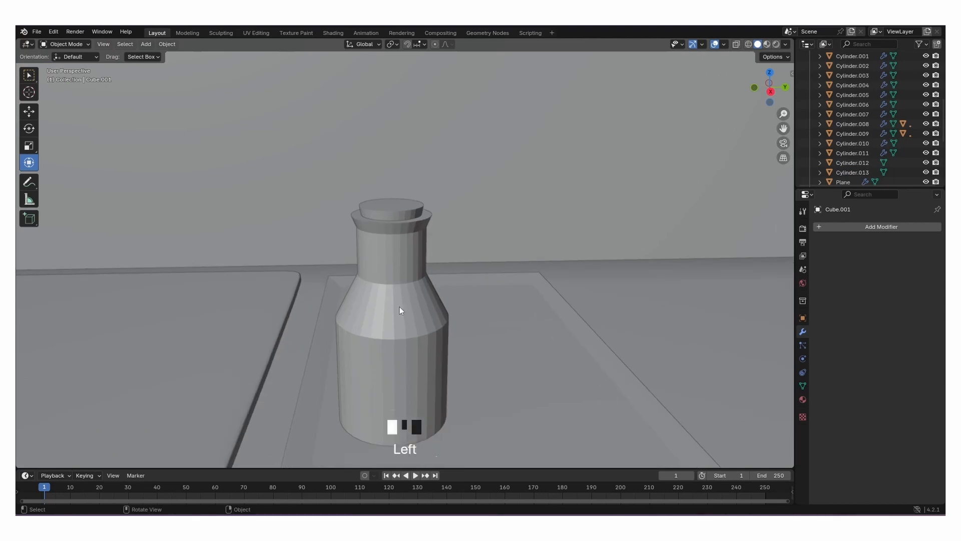
left_click(854, 228)
mouse_move(819, 230)
left_click(746, 238)
left_click(924, 293)
left_click(924, 292)
left_click(925, 292)
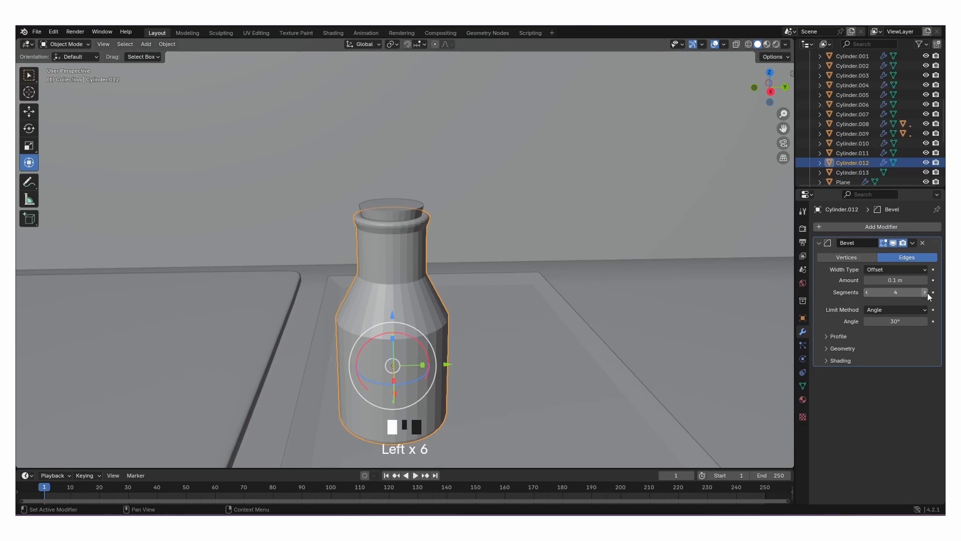
Add a Subdivision Surface modifier to the bottle and shade it smooth.
left_click(864, 227)
mouse_move(826, 225)
left_click(761, 353)
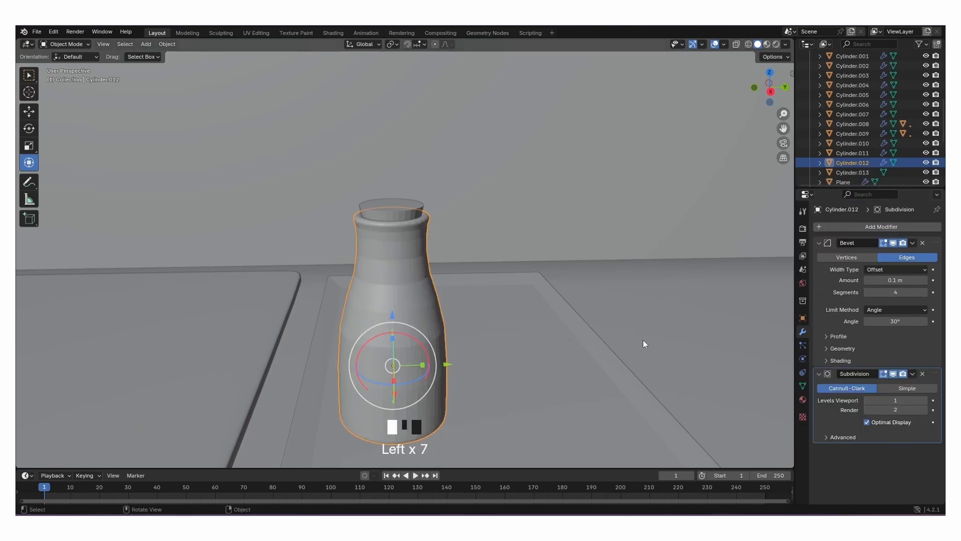
right_click_drag(403, 317, 401, 316)
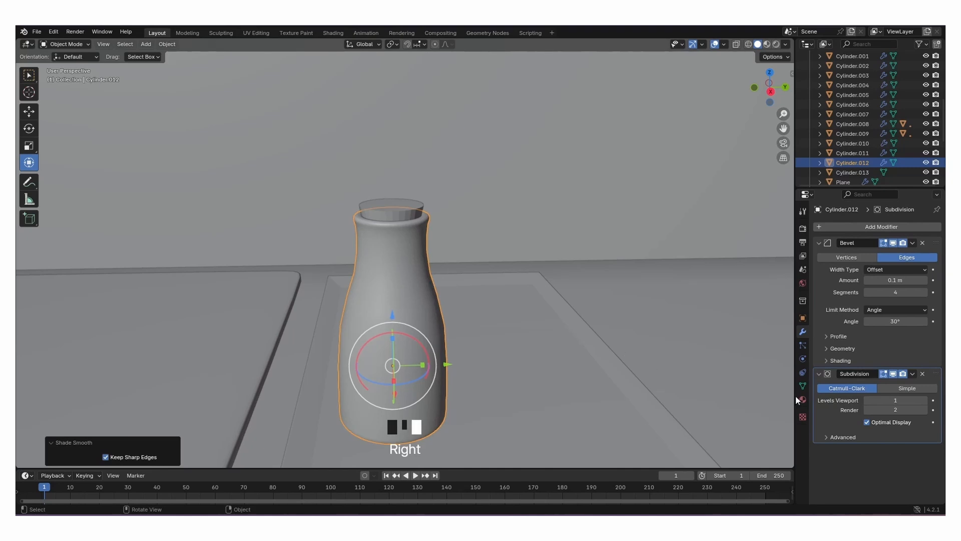
Refine the bottle's bevel to 5 segments and an amount of 0.057 m, keeping the viewport subdivision level at 1.
left_click(925, 293)
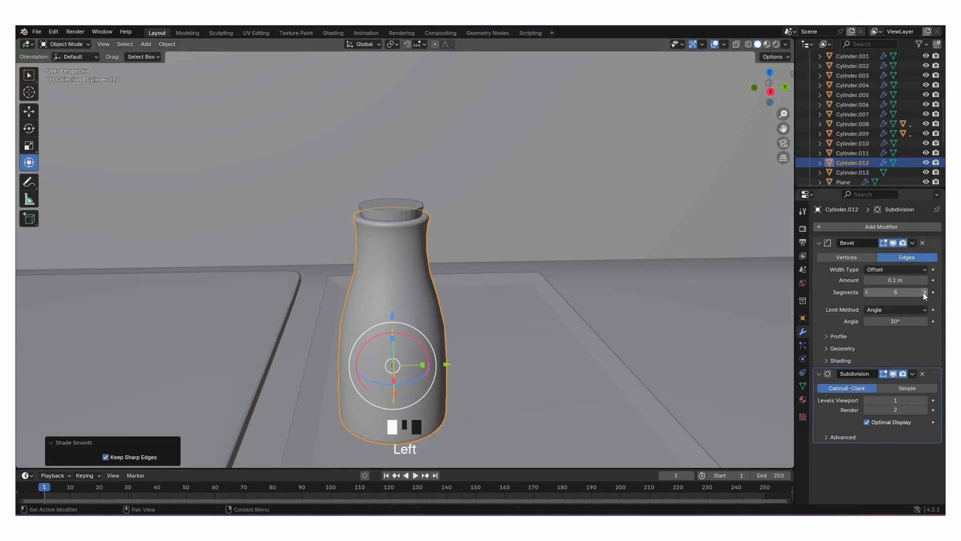
left_click(901, 280, "shift")
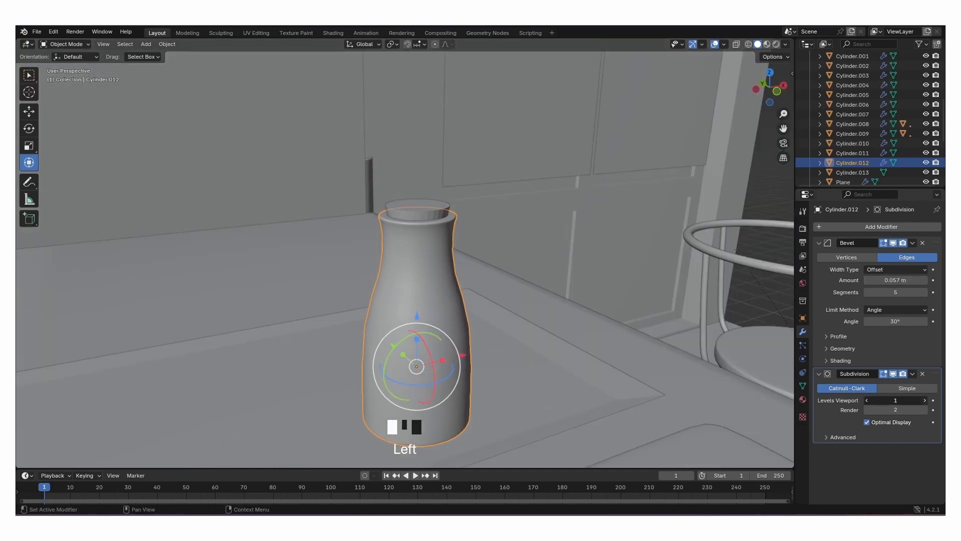
left_click(867, 400)
left_click(868, 404)
middle_click_drag(512, 297, 367, 299)
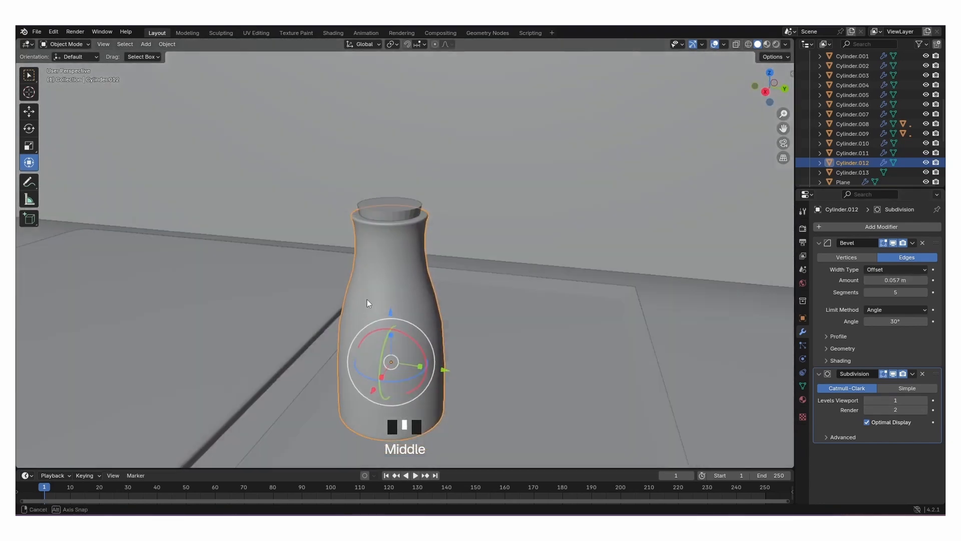
scroll(368, 300, "up", 3)
Add a Bevel modifier to the stopper with an amount of 0.05 m and 4 segments.
left_click(395, 215)
middle_click_drag(460, 228, 519, 259)
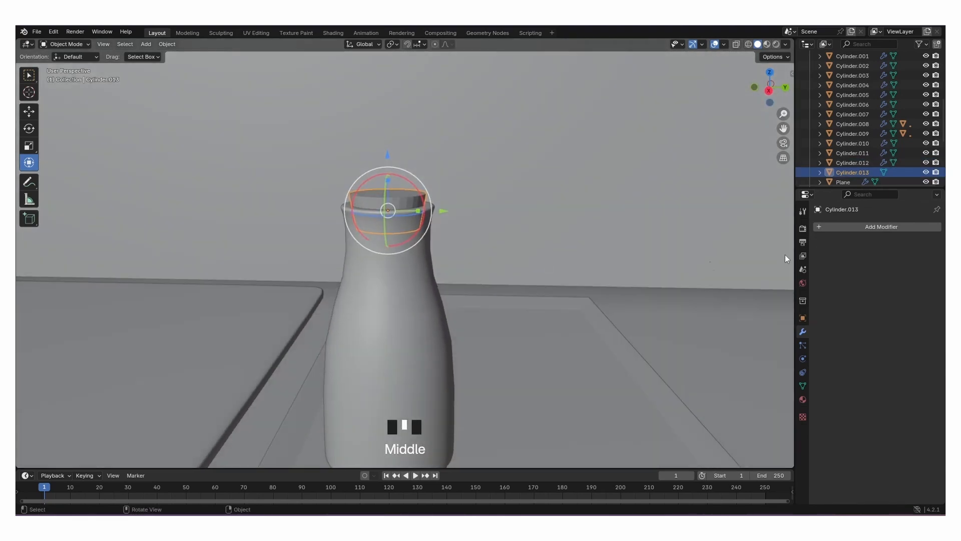
left_click(887, 227)
mouse_move(858, 226)
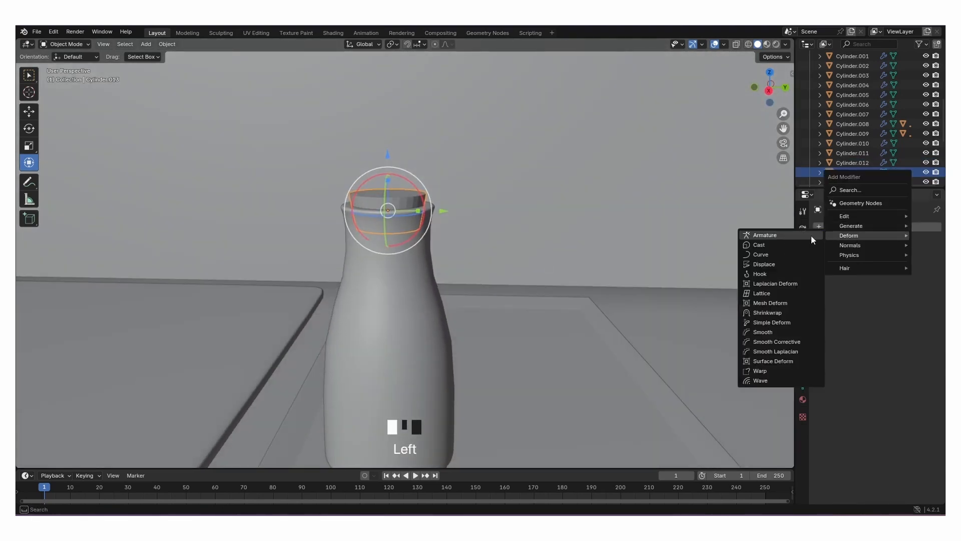
left_click(771, 236)
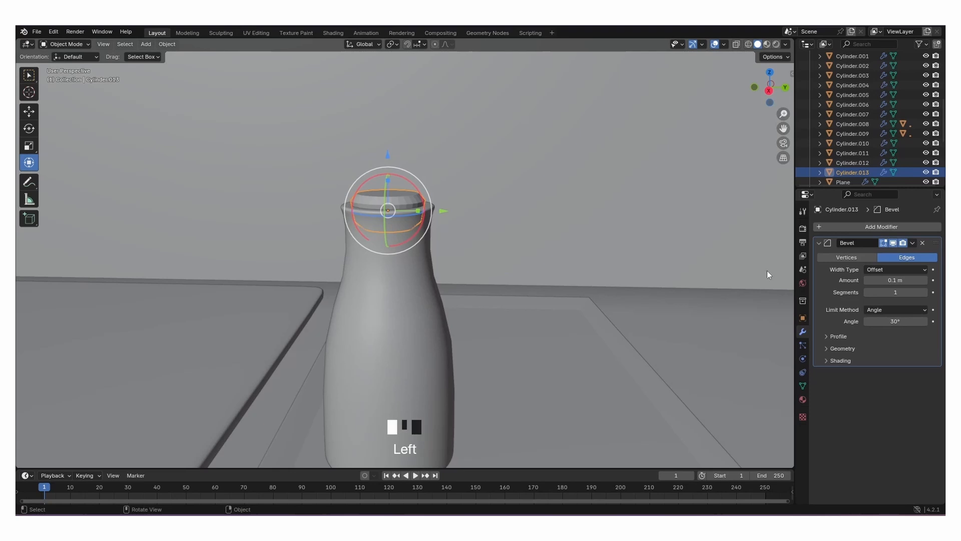
left_click(925, 293)
left_click(926, 292)
left_click(925, 292)
left_click(896, 280, "shift")
Add a Subdivision Surface modifier to the stopper and shade it smooth.
left_click(893, 228)
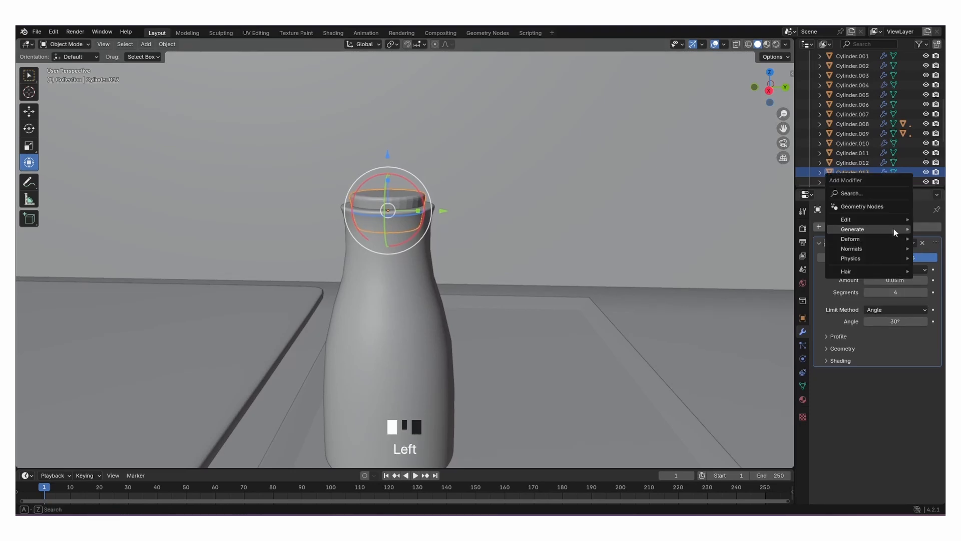
mouse_move(848, 230)
left_click(794, 355)
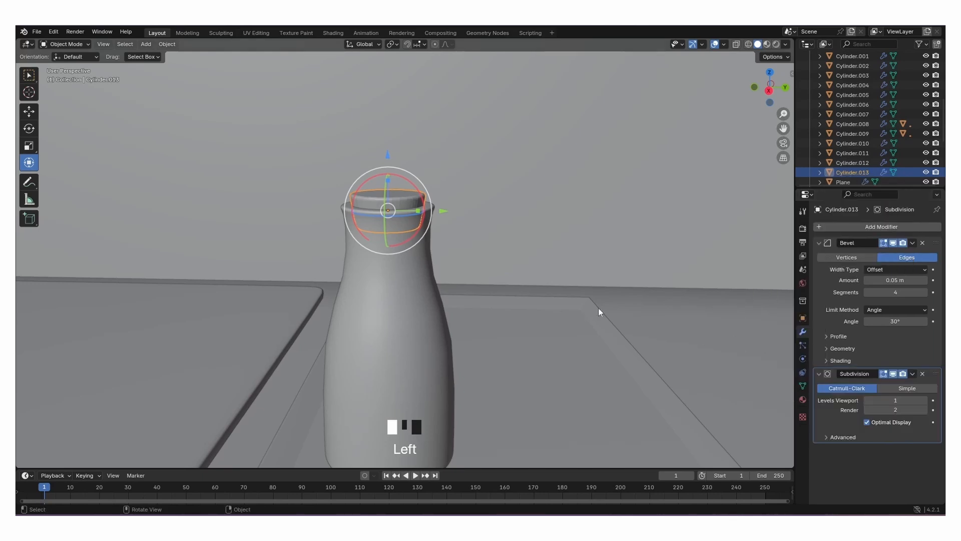
right_click(395, 195)
left_click(395, 195)
Add a cylinder, raise it and move it about 4.92 m back over the countertop and along Y to the tray.
key("shift+a")
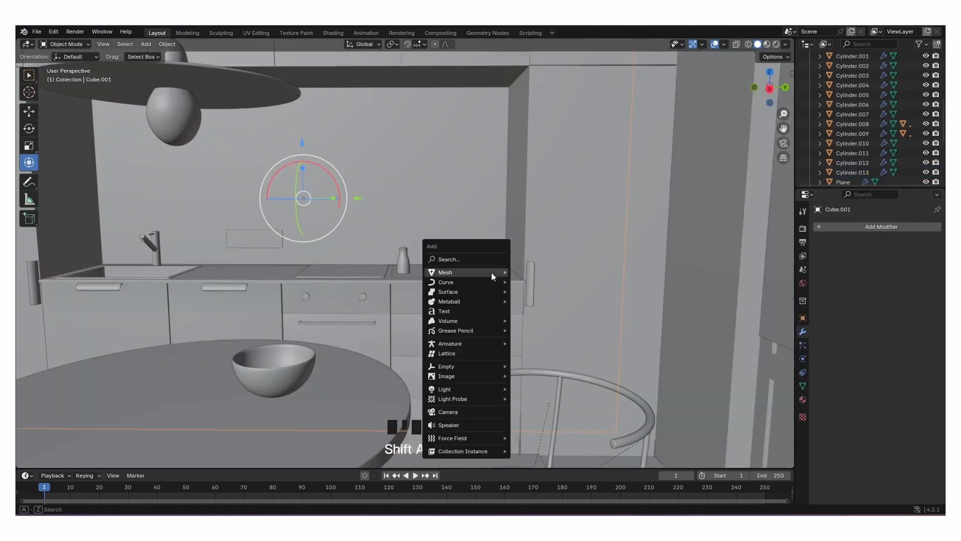
mouse_move(491, 272)
left_click(545, 320)
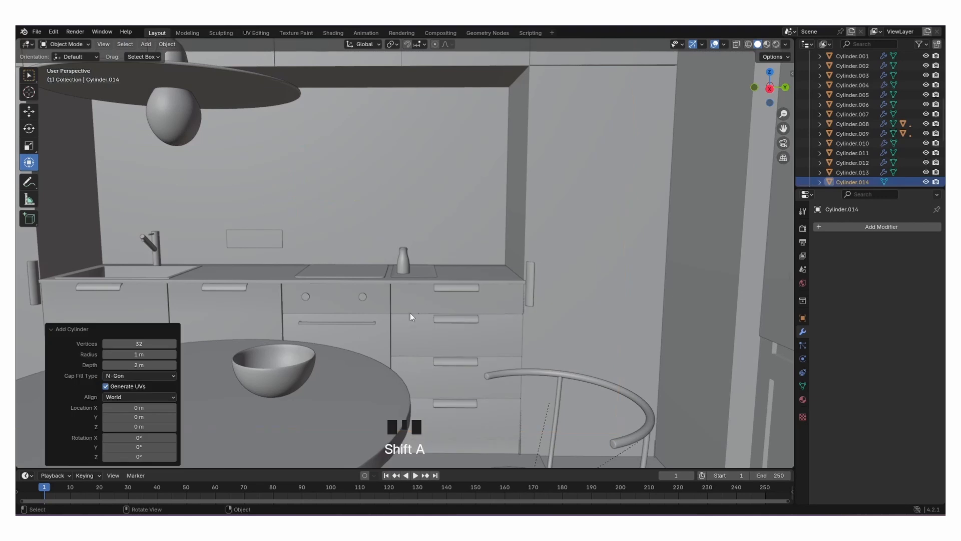
scroll(309, 359, "down", 3)
left_click_drag(317, 361, 315, 200)
middle_click_drag(315, 200, 311, 311)
left_click_drag(226, 308, 335, 286)
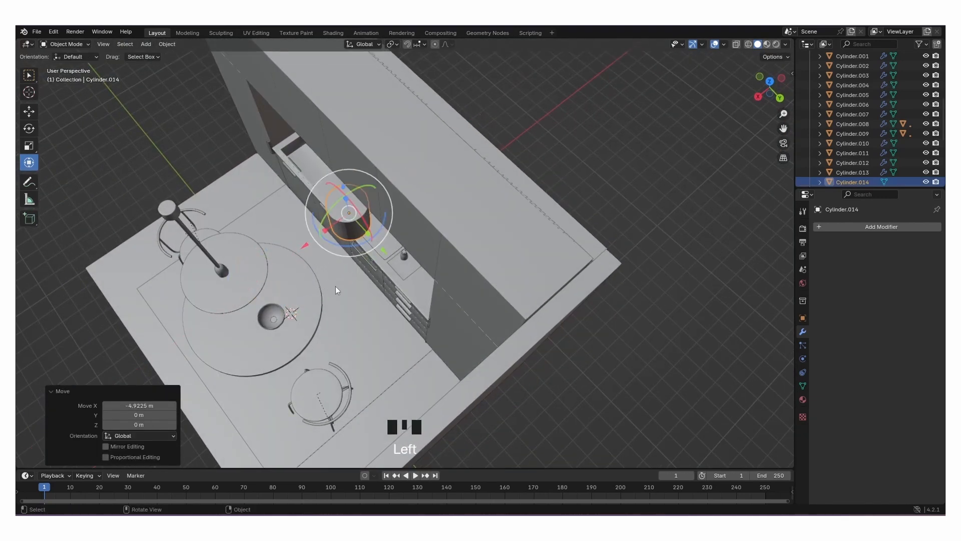
scroll(375, 273, "up", 6)
left_click_drag(242, 238, 376, 270)
Scale the new cylinder down to a small jar size and lower it onto the countertop tray.
middle_click_drag(468, 285, 566, 256)
left_click_drag(462, 179, 458, 219)
key("s")
left_click(477, 230)
middle_click_drag(458, 220, 423, 229)
key("s")
left_click(479, 259)
middle_click_drag(479, 259, 540, 248)
left_click_drag(441, 170, 451, 245)
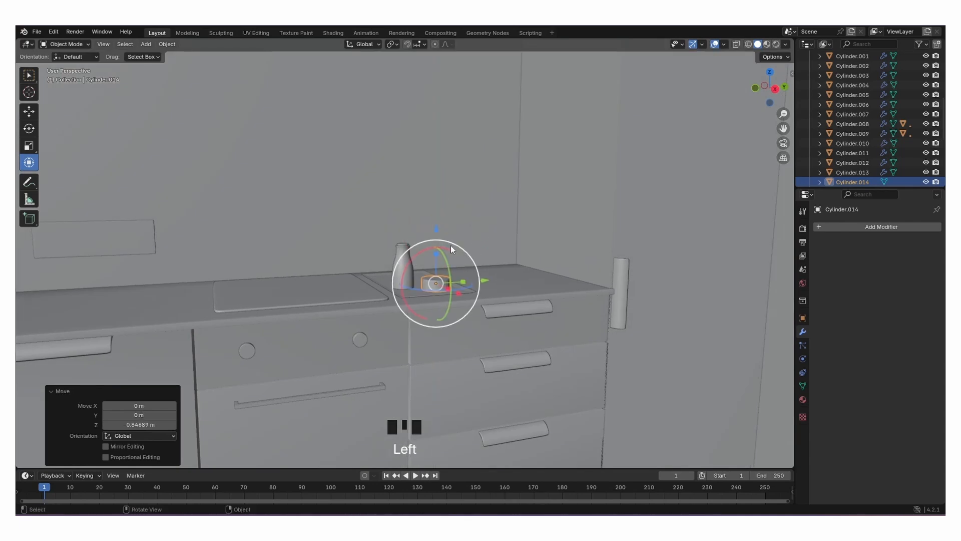
Fine-tune the small cylinder's position so it rests on the tray beside the bottle.
middle_click_drag(450, 245, 542, 313)
scroll(541, 296, "up", 5)
left_click_drag(566, 265, 510, 266)
middle_click_drag(511, 266, 440, 262)
left_click_drag(471, 362, 521, 366)
middle_click_drag(521, 365, 488, 305)
left_click_drag(430, 271, 443, 307)
middle_click_drag(443, 307, 539, 351)
left_click_drag(535, 350, 544, 343)
middle_click_drag(544, 341, 467, 272)
scroll(529, 331, "up", 2)
Shade the small cylinder smooth and add a Bevel modifier with 3 segments.
right_click_drag(457, 299, 456, 302)
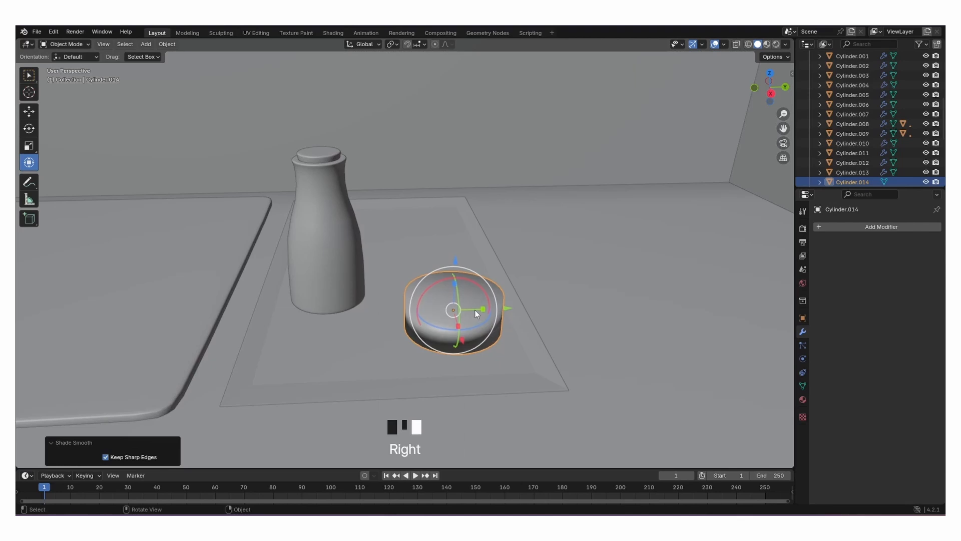
left_click(833, 226)
mouse_move(813, 226)
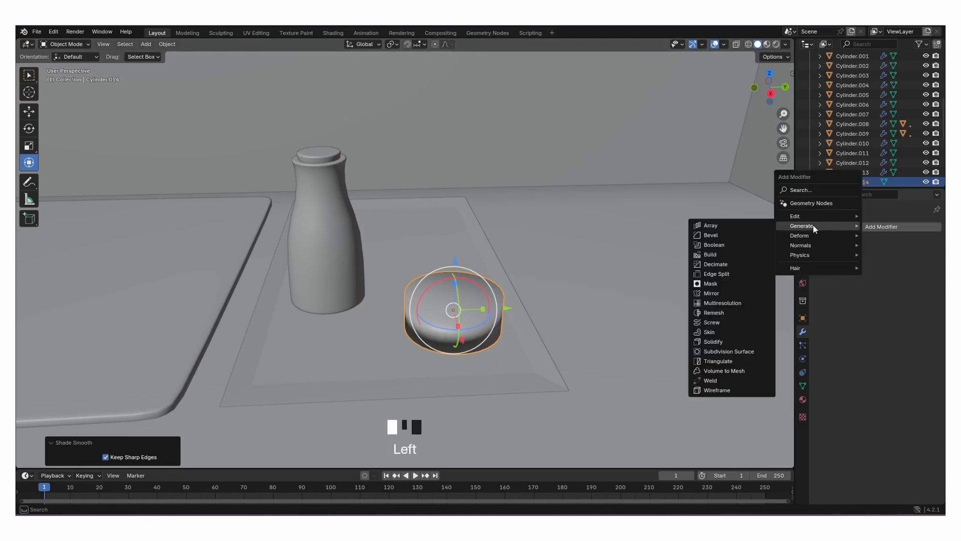
left_click(729, 234)
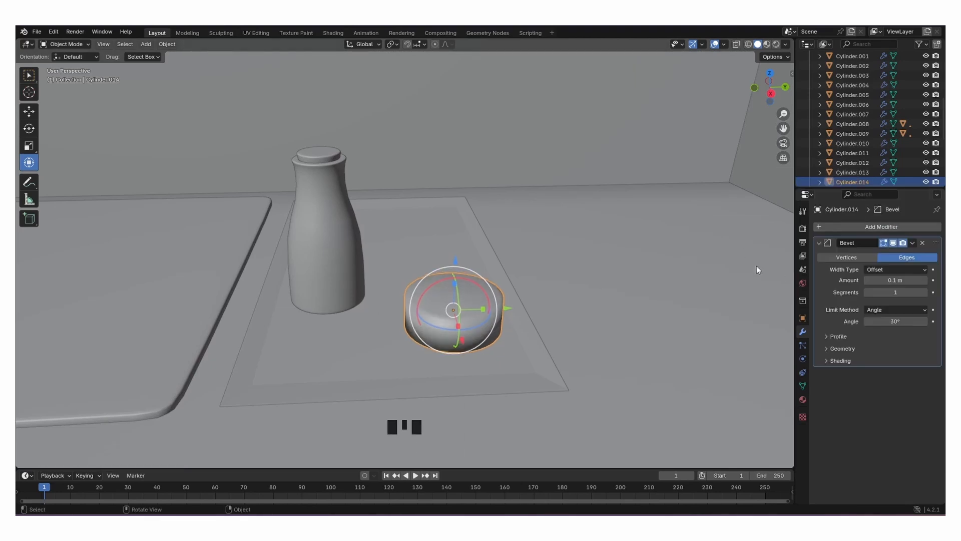
left_click(924, 293)
left_click(923, 293)
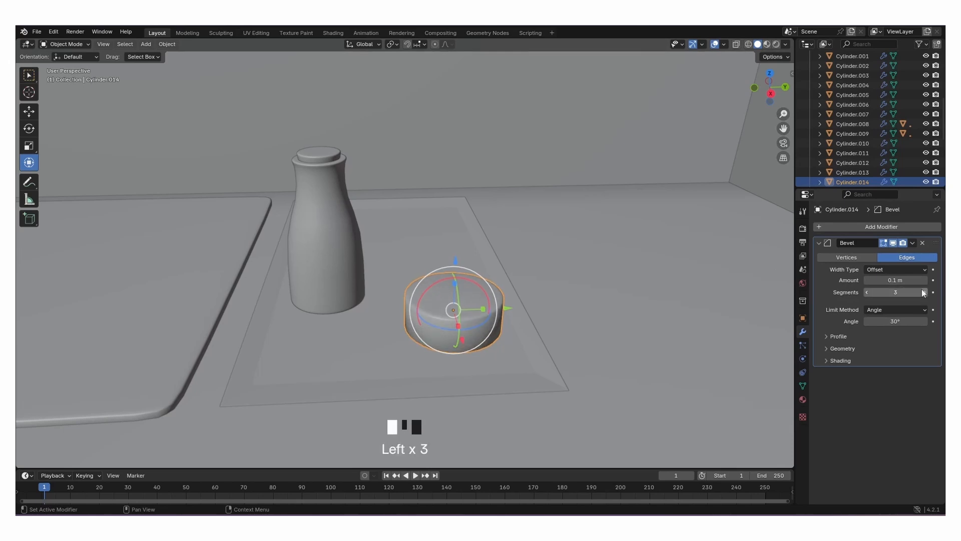
Add a Subdivision Surface modifier to the small cylinder after its bevel.
left_click(884, 225)
mouse_move(884, 224)
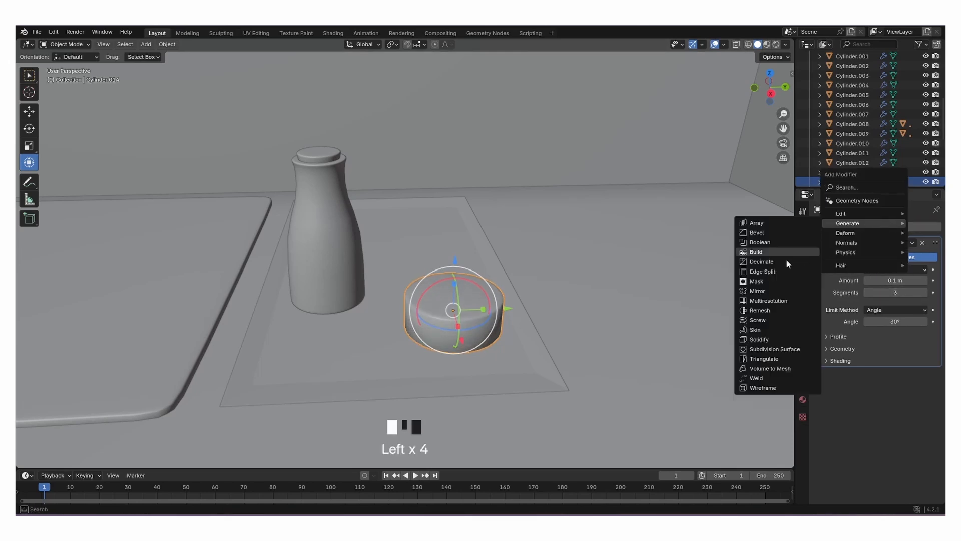
left_click(780, 350)
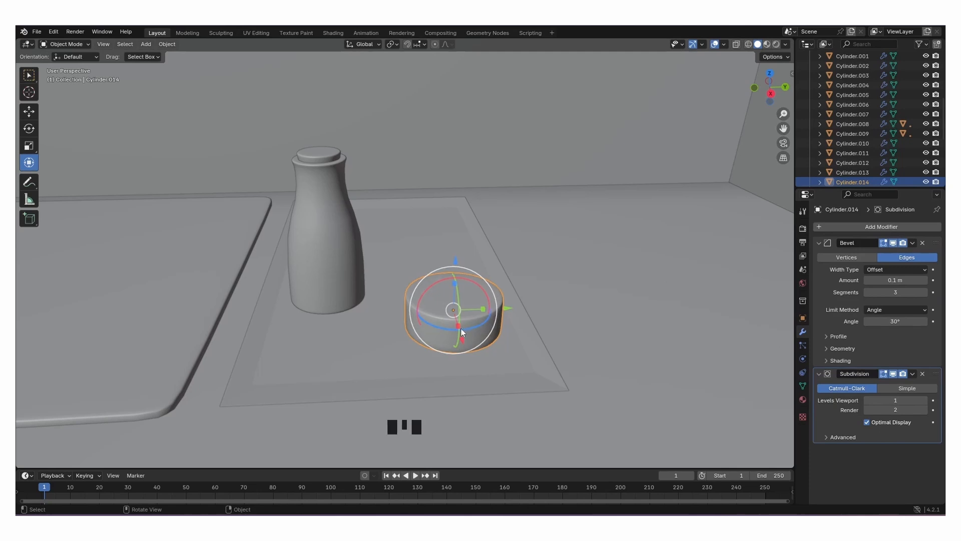
Inset the small cylinder's top face by about 0.093 m.
key("Tab")
left_click(471, 298)
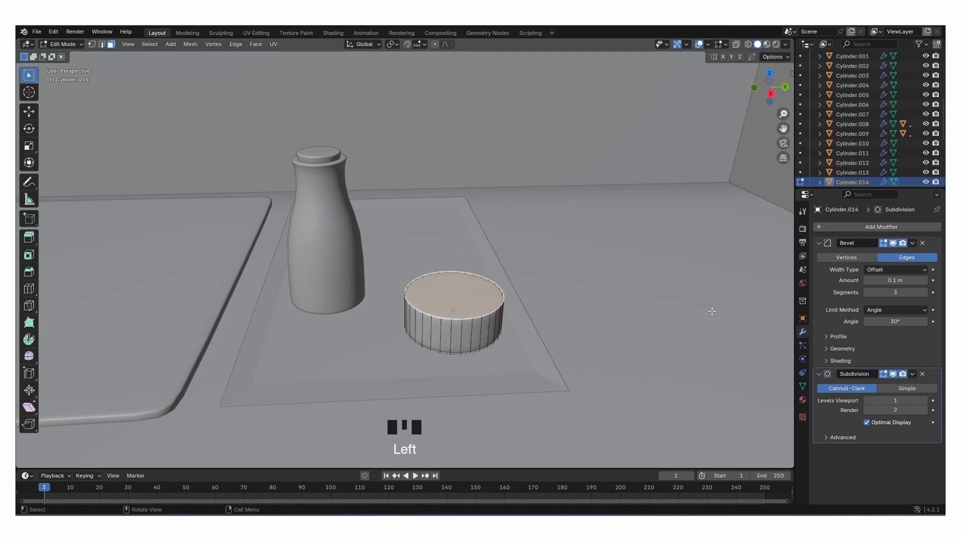
key("i")
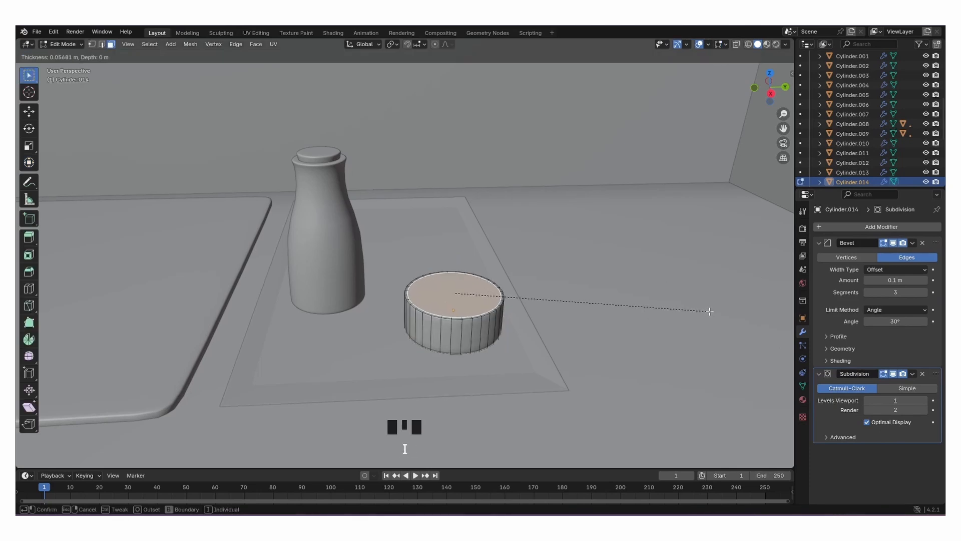
left_click(708, 310)
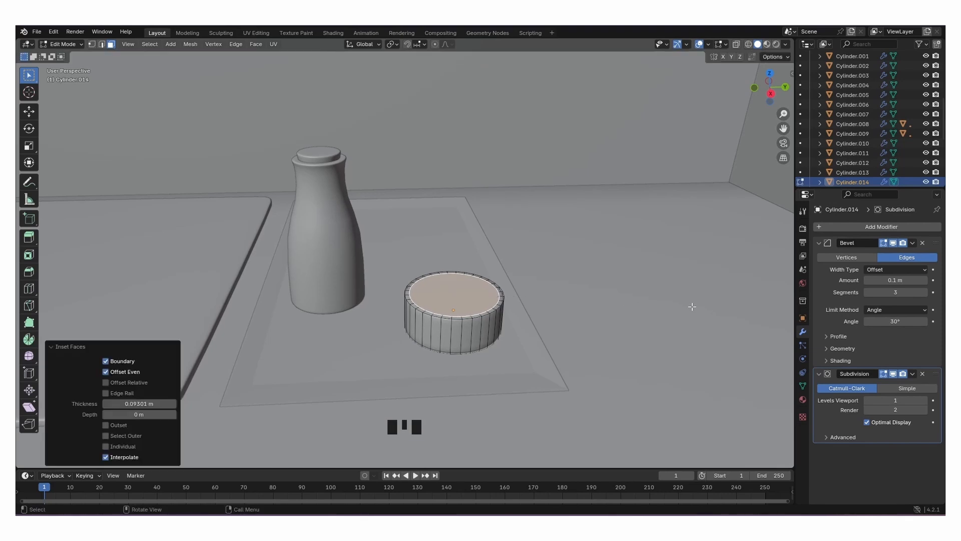
Extrude the small jar's inset top face about 0.099 m downward, and separate an in-place duplicate of that face into its own object.
key("e")
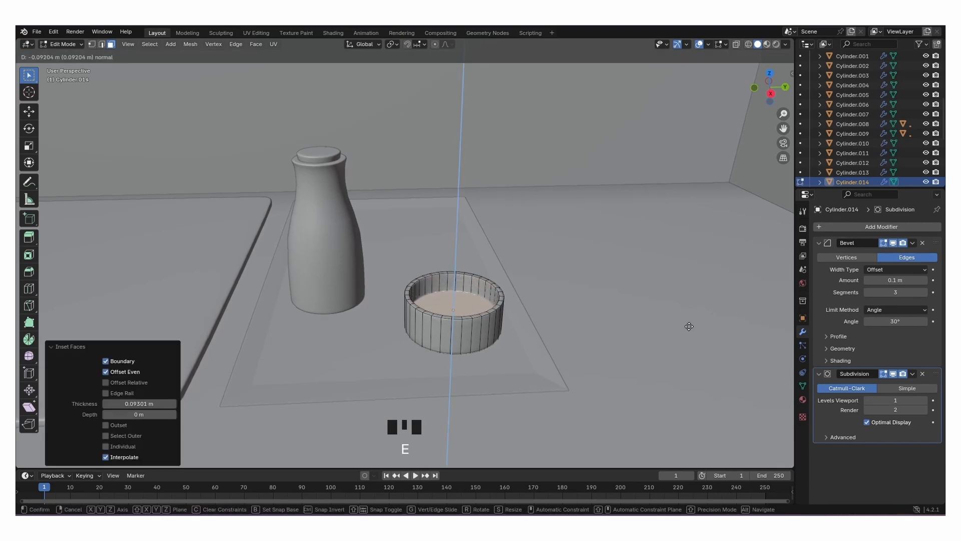
left_click(689, 326)
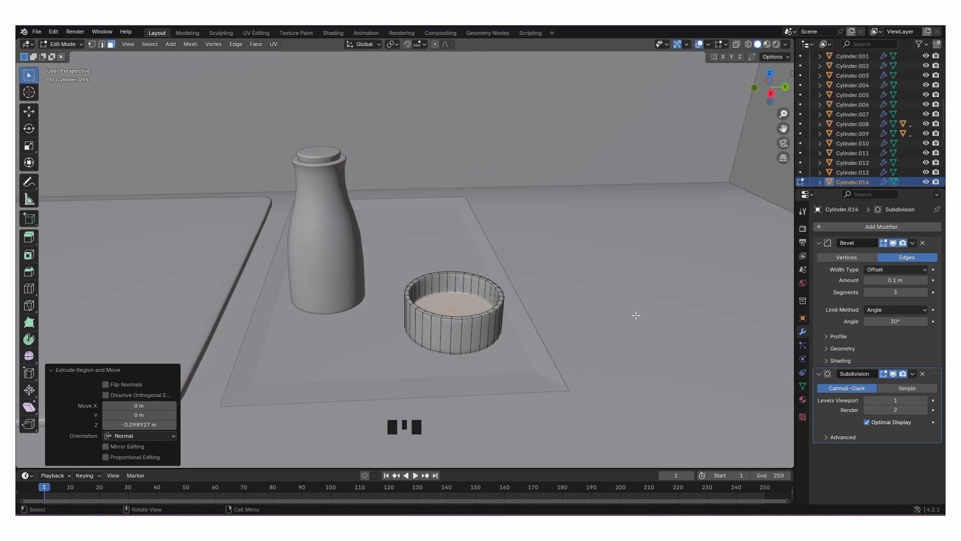
key("shift+d")
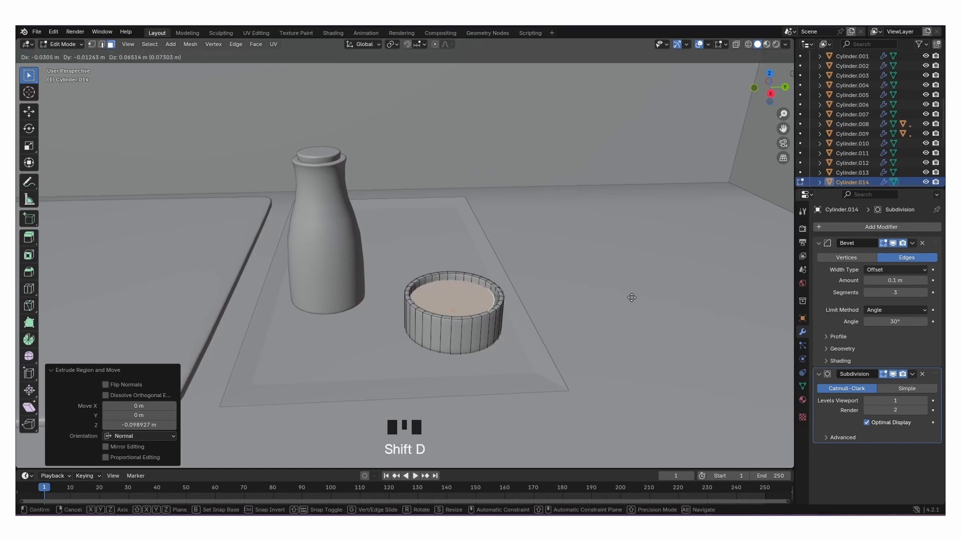
right_click(612, 294)
key("p")
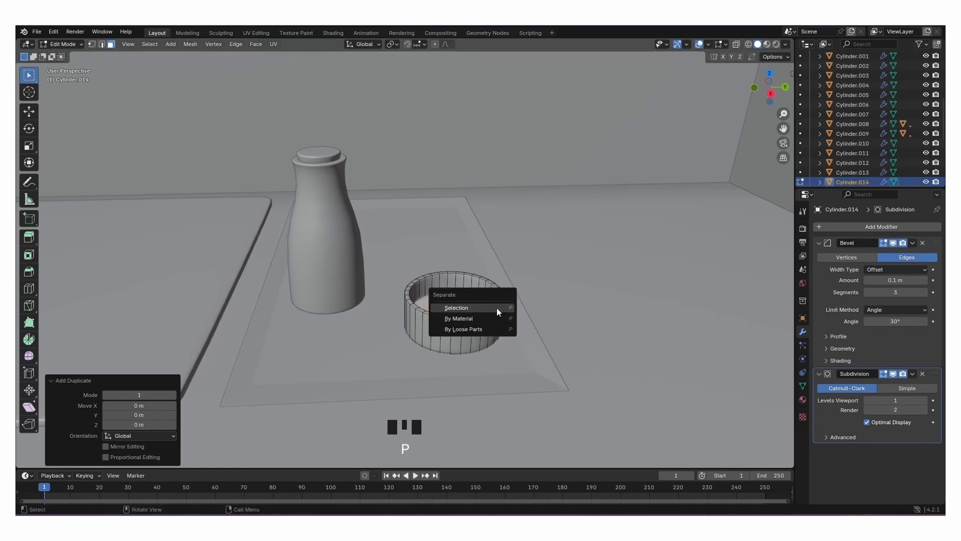
left_click(496, 308)
key("Tab")
left_click(467, 303)
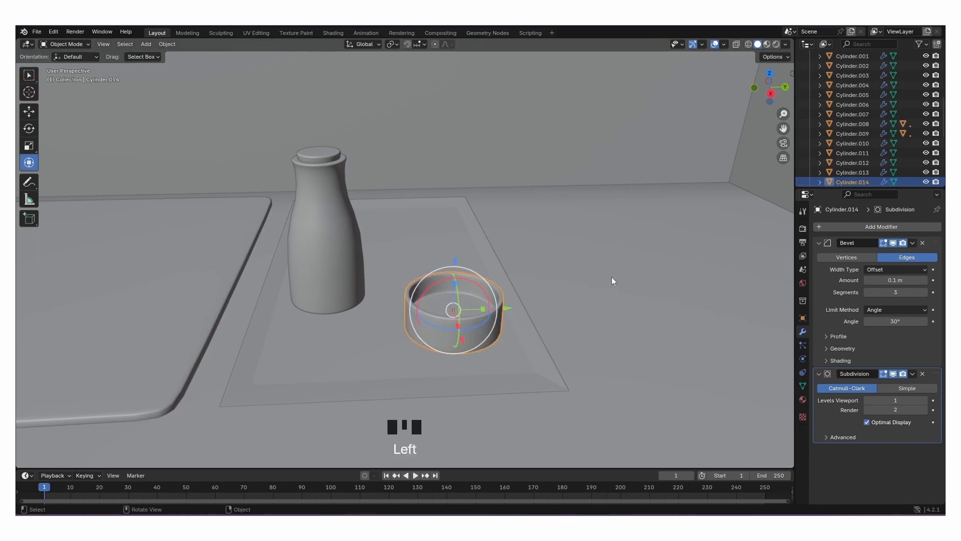
Select the separated disc and raise it above the small jar.
scroll(864, 170, "down", 2)
left_click(855, 154)
left_click_drag(455, 261, 461, 230)
middle_click_drag(497, 267, 535, 275)
Extrude the disc about 0.081 m upward and scale its top face by about 1.102 to form a flared lid.
key("Tab")
left_click(485, 267)
key("e")
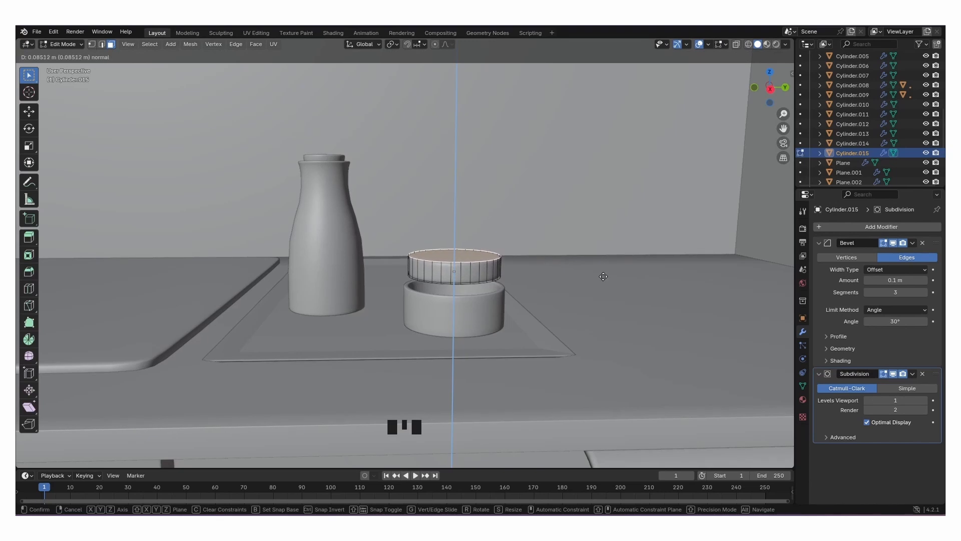
left_click(604, 277)
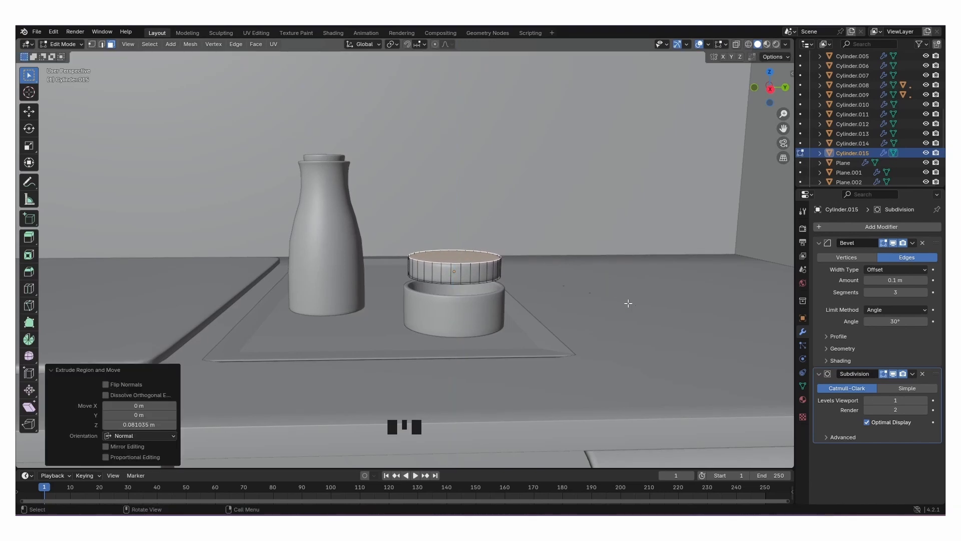
key("s")
left_click(646, 310)
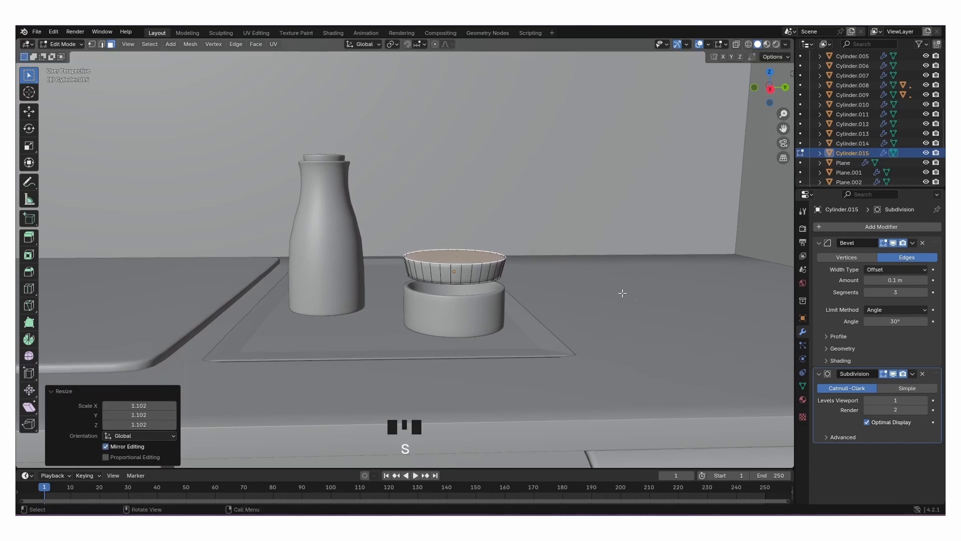
Lower the lid about 0.071 m onto the small jar and scale it down slightly.
key("Tab")
left_click_drag(456, 226, 459, 240)
left_click(558, 240)
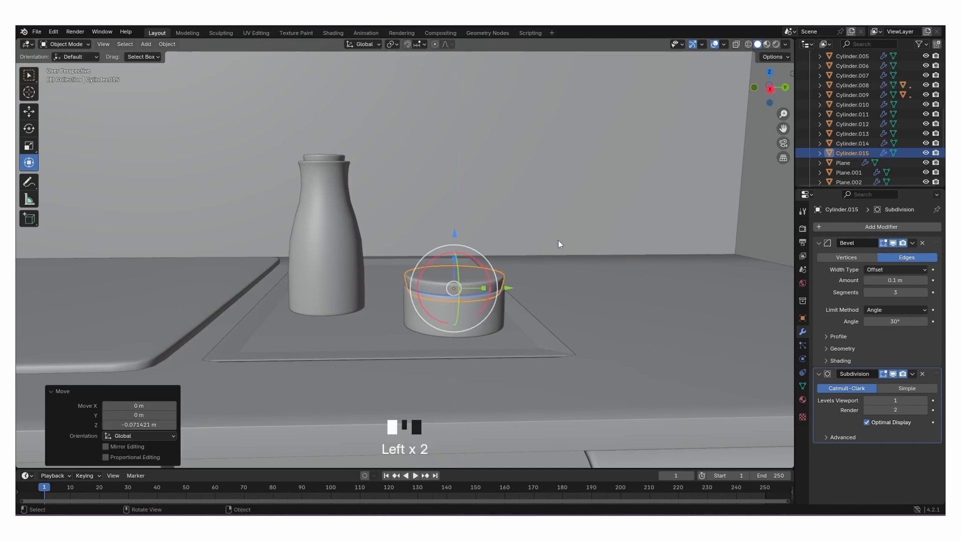
middle_click_drag(559, 268, 562, 299)
left_click(510, 290)
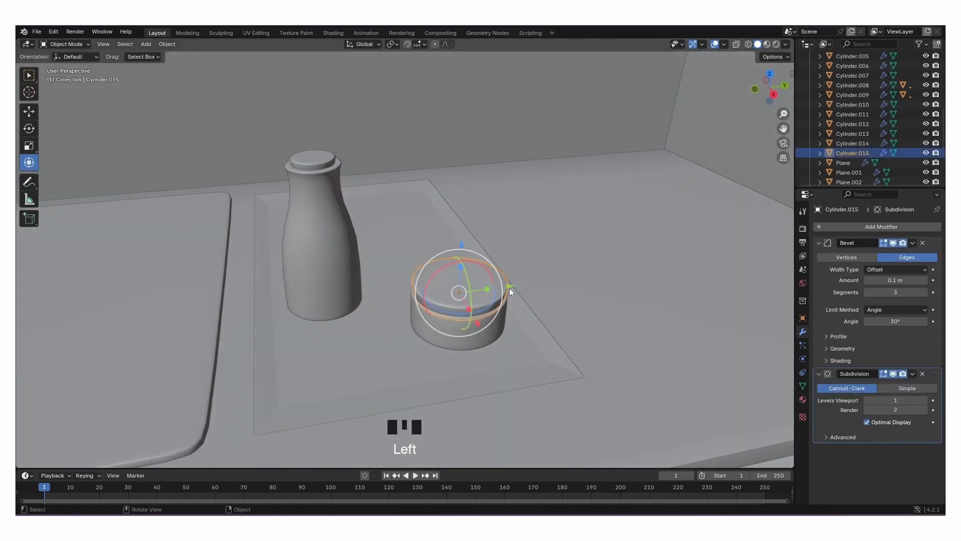
key("s")
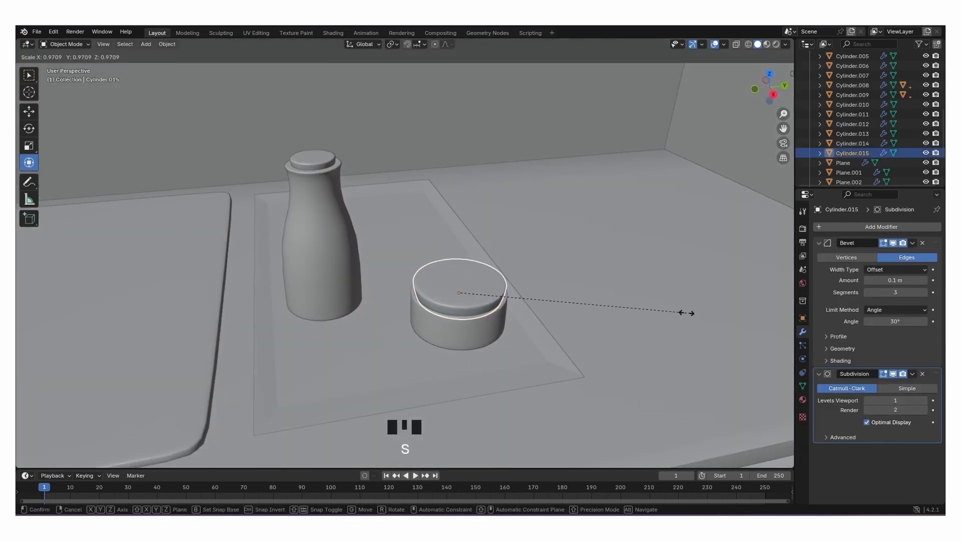
left_click(618, 287)
left_click(572, 275)
Scale the bottle's stopper down to about 0.94 of its size.
middle_click_drag(572, 274, 341, 200)
left_click(340, 200)
key("s")
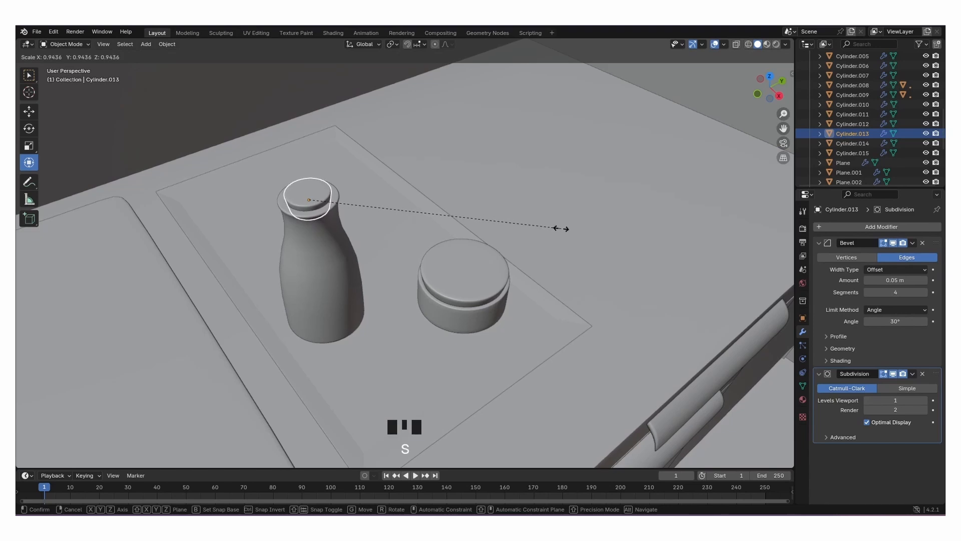
left_click(561, 228)
left_click(624, 233)
Duplicate the jar with its lid, move the copy along X toward the back of the tray, and scale it down.
middle_click_drag(625, 234, 575, 232)
scroll(576, 230, "up", 5)
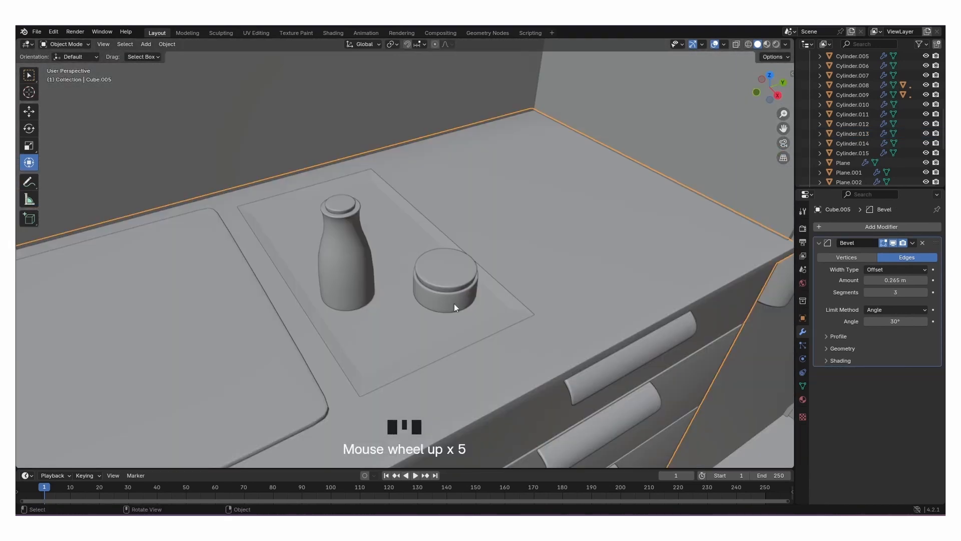
left_click(454, 304)
left_click(449, 275, "shift")
key("ctrl+c")
key("ctrl+v")
key("g")
key("x")
left_click(407, 220)
key("s")
left_click(528, 215)
Paste another jar with its lid, place it beside the first copy at the back of the tray, and make it smaller.
middle_click_drag(528, 218, 524, 279, "shift")
key("ctrl+v")
left_click_drag(417, 235, 462, 242)
left_click_drag(412, 201, 413, 230)
key("ctrl+z")
left_click_drag(453, 271, 436, 268)
key("s")
left_click(493, 281)
middle_click_drag(495, 278, 410, 276)
left_click_drag(469, 245, 459, 243)
left_click_drag(447, 295, 440, 287)
Duplicate the bottle with its stopper, move the copy aside on the tray, and scale it down.
middle_click_drag(440, 287, 420, 324)
left_click(420, 324)
left_click(416, 318)
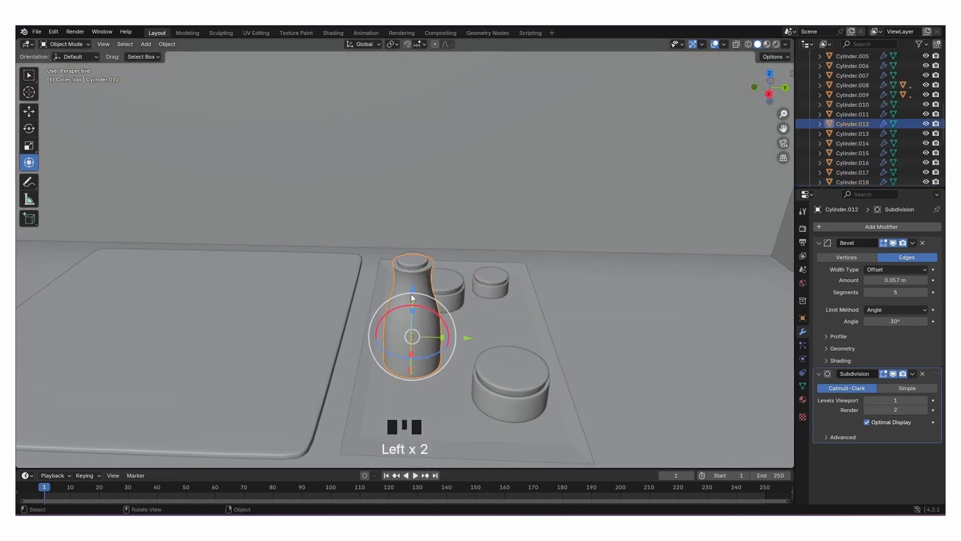
left_click(409, 259, "shift")
key("ctrl+c")
key("ctrl+v")
left_click_drag(468, 303, 517, 302)
mouse_move(517, 301)
middle_mouse_down("shift")
mouse_move(536, 346)
mouse_move(491, 325)
mouse_move(521, 319)
middle_mouse_up("shift")
left_click_drag(548, 229, 503, 219)
key("s")
left_click(611, 242)
Lower the small bottle onto the tray and position it in front of the tall bottle.
middle_click_drag(611, 243, 475, 189)
left_click_drag(421, 229, 392, 295)
middle_click_drag(392, 296, 410, 190)
left_click_drag(401, 158, 401, 187)
left_click_drag(433, 237, 416, 239)
middle_click_drag(416, 240, 401, 297)
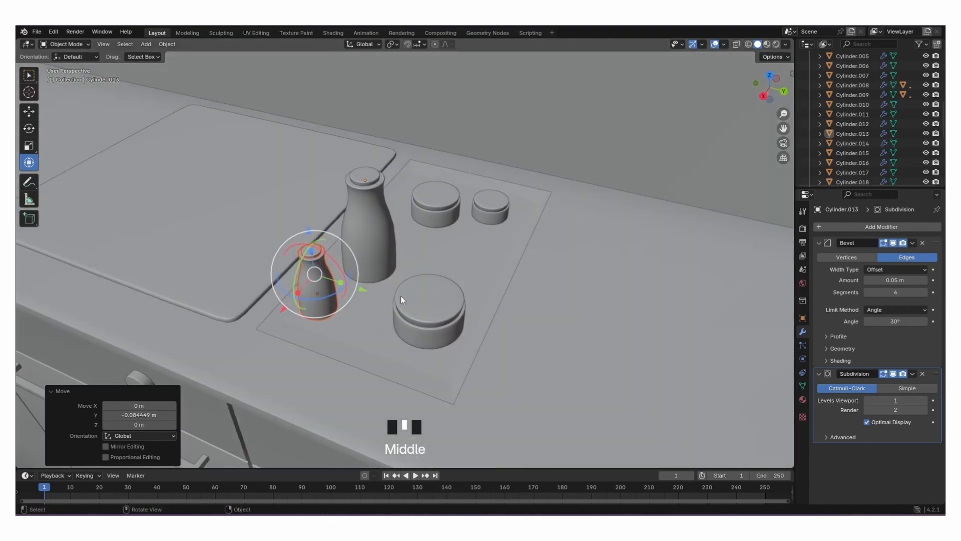
left_click_drag(287, 307, 298, 296)
Fine-tune the placement of the bottles with their stoppers on the tray.
middle_click_drag(299, 296, 565, 223)
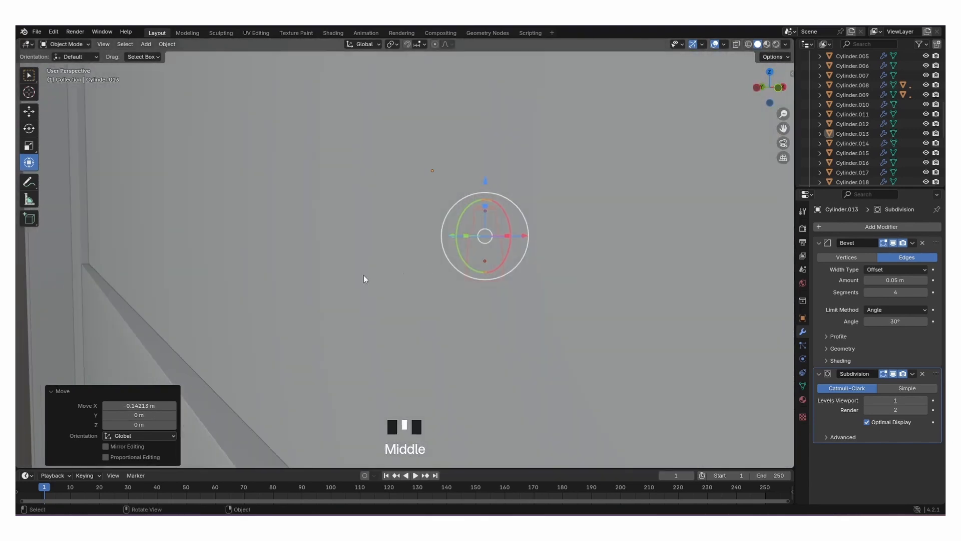
middle_click_drag(365, 273, 364, 275)
left_click(319, 272)
left_click(311, 252, "shift")
left_click_drag(302, 212, 270, 215)
left_click(261, 257)
left_click(260, 250, "shift")
left_click(579, 241)
Lower the large jar with its lid by about 0.003 m so it rests on the tray.
middle_click_drag(580, 241, 506, 233)
left_click(473, 276)
left_click(479, 247, "shift")
left_click_drag(470, 212, 475, 215)
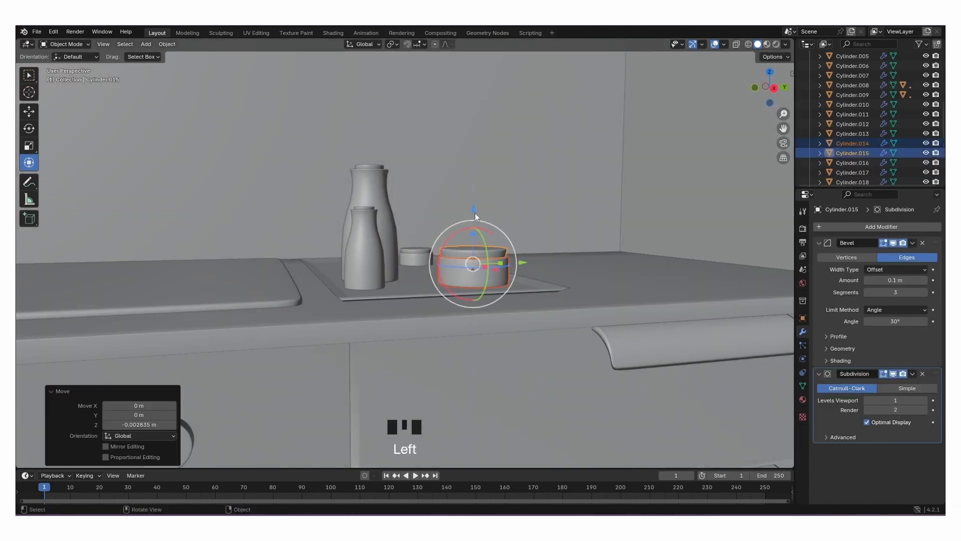
left_click(577, 221)
Add a cylinder, raise it, and move it about -7.28 m along X to the kitchen counter.
scroll(541, 249, "down", 11)
middle_click_drag(534, 249, 434, 271)
key("shift+a")
mouse_move(428, 274)
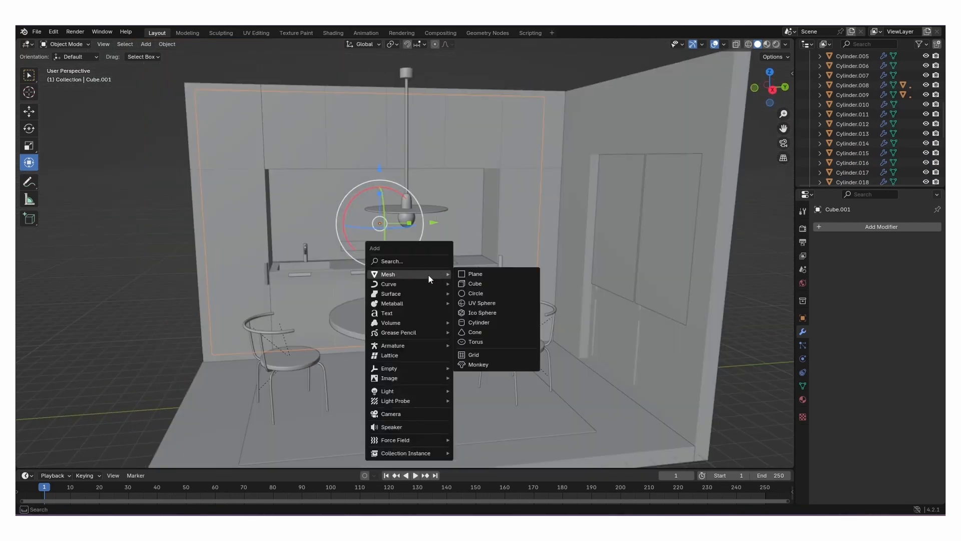
left_click(471, 323)
middle_click_drag(404, 314, 484, 360)
left_click_drag(481, 341, 481, 239)
left_click_drag(544, 310, 415, 282)
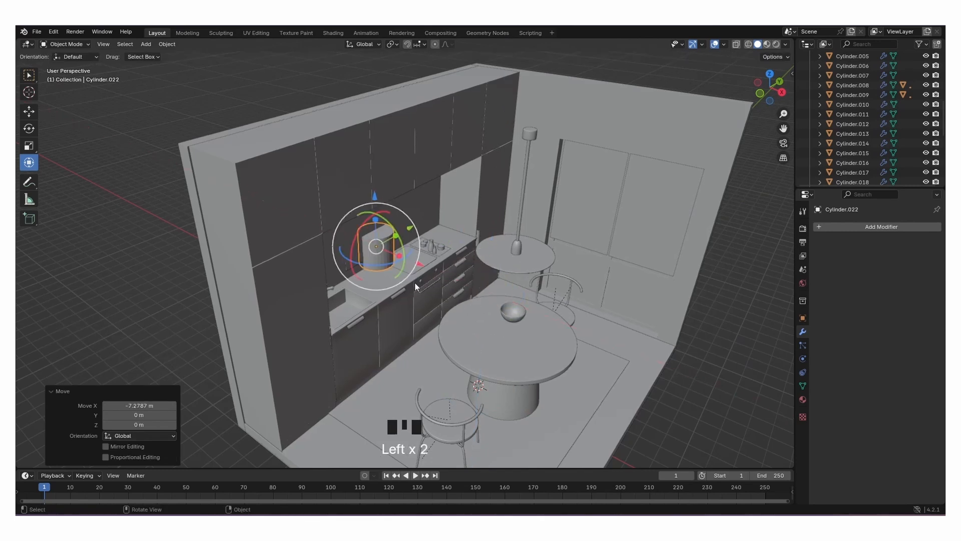
Rotate the new cylinder 90° about Y and scale it to about 0.134.
key("r")
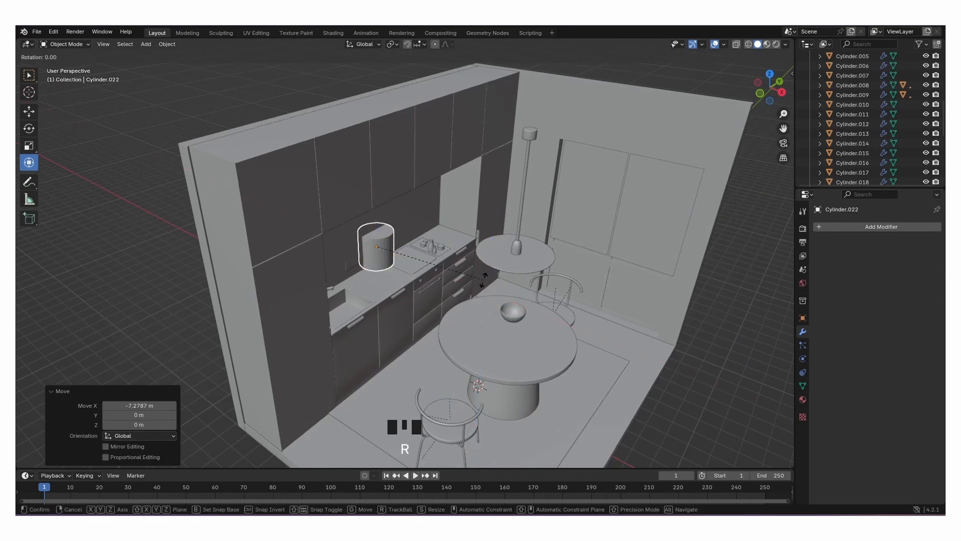
type("y90")
key("Return")
key("s")
left_click(392, 251)
Move the small rotated cylinder to the rectangular plate on the backsplash wall.
scroll(392, 251, "up", 3)
scroll(348, 244, "up", 5)
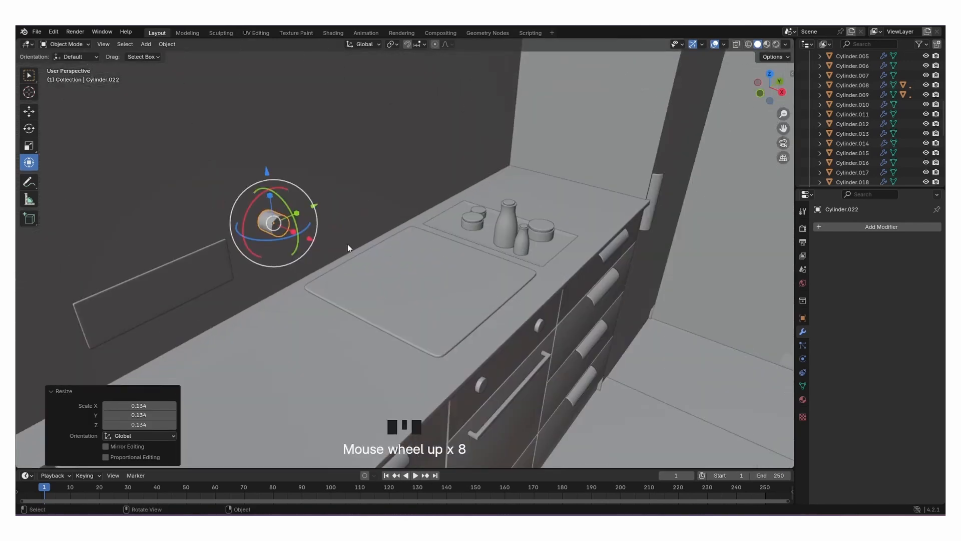
middle_click_drag(347, 244, 436, 273, "shift")
left_click_drag(433, 262, 303, 331)
left_click_drag(270, 291, 279, 306)
middle_click_drag(279, 306, 373, 317)
Shade the plate's cylinder smooth and add a Bevel modifier with 4 segments.
right_click_drag(372, 317, 344, 318)
left_click(832, 228)
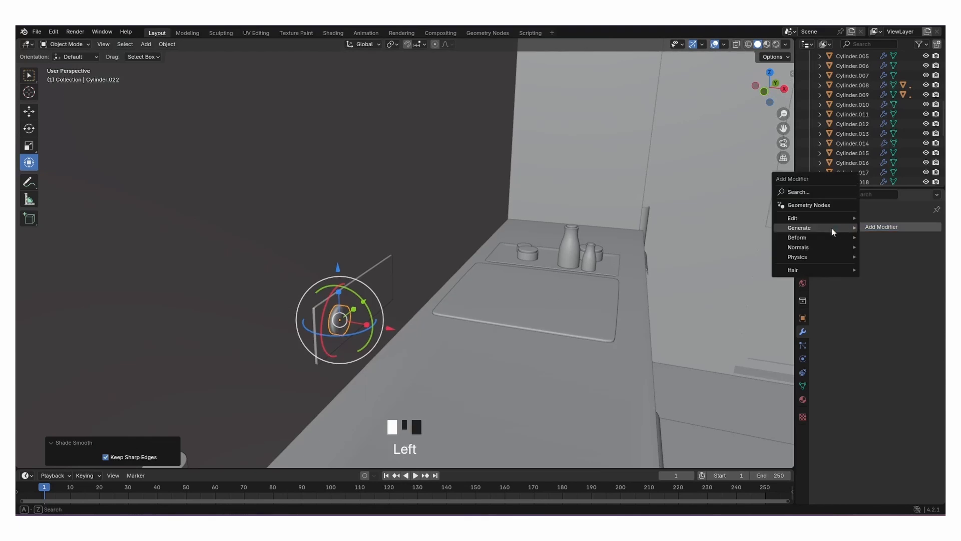
mouse_move(777, 230)
left_click(734, 239)
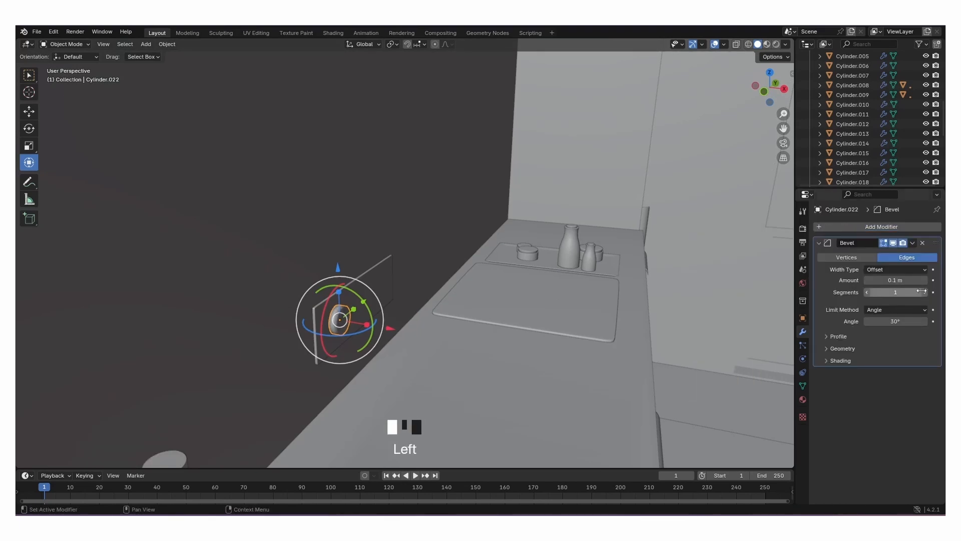
Add a Subdivision Surface modifier to the plate's cylinder after its bevel.
left_click(861, 234)
mouse_move(815, 233)
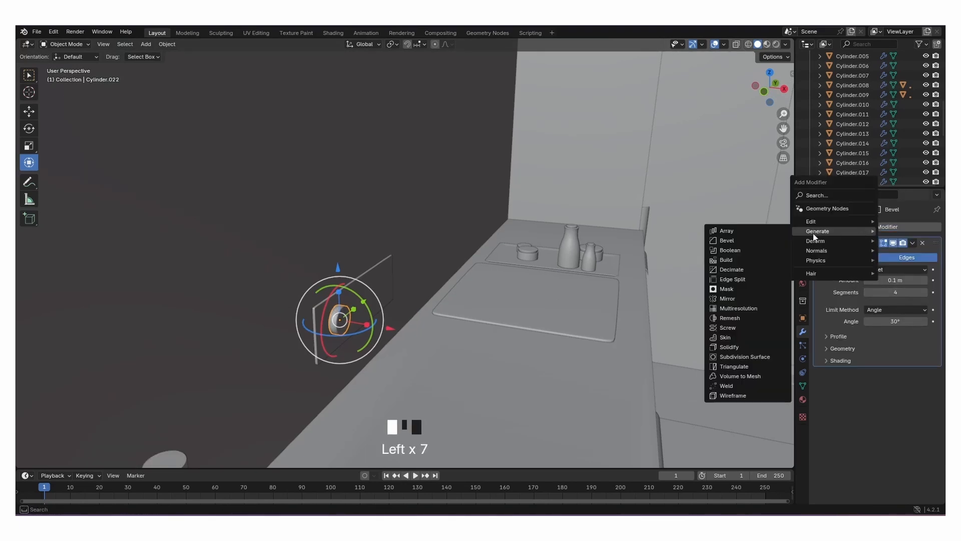
left_click(753, 355)
Push the round piece into the backsplash plate and lower it slightly to center it vertically.
scroll(423, 369, "up", 3)
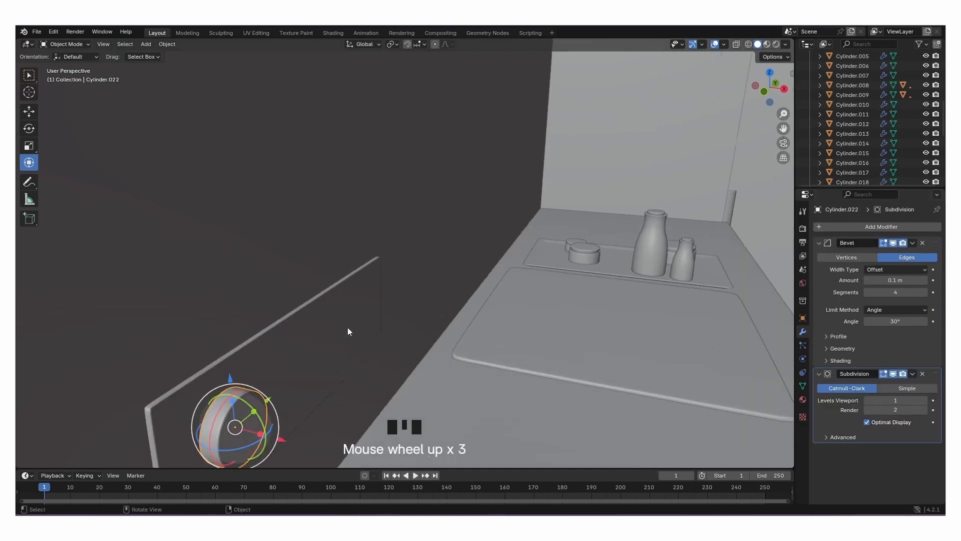
left_click_drag(274, 433, 259, 438)
left_click_drag(207, 368, 212, 388)
middle_click_drag(212, 388, 256, 241)
Duplicate the round piece twice along Y so three sit in a row on the backsplash plate.
left_click(236, 279)
left_click(253, 255)
left_click_drag(286, 255, 460, 255)
key("ctrl+c")
key("ctrl+v")
key("ctrl+c")
key("ctrl+v")
left_click(516, 260)
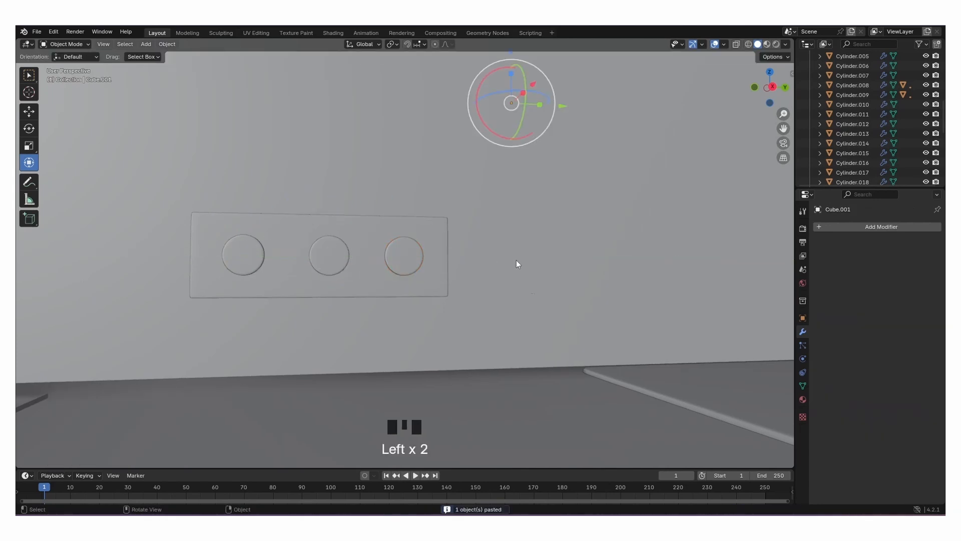
left_click(252, 263)
key("Tab")
key("Tab")
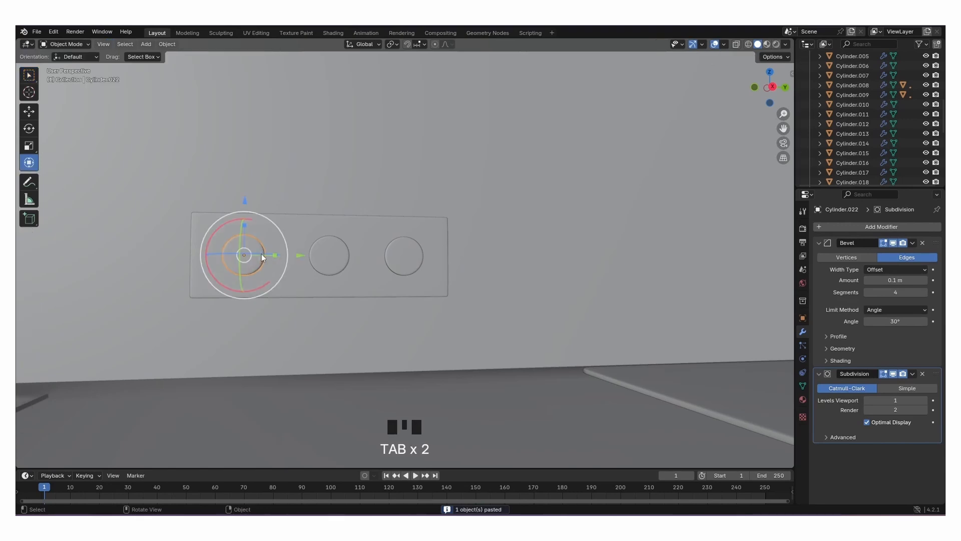
Add a plane and scale it by 562 as a large ground surface under the kitchen.
scroll(469, 255, "down", 2)
scroll(470, 253, "down", 5)
key("shift+a")
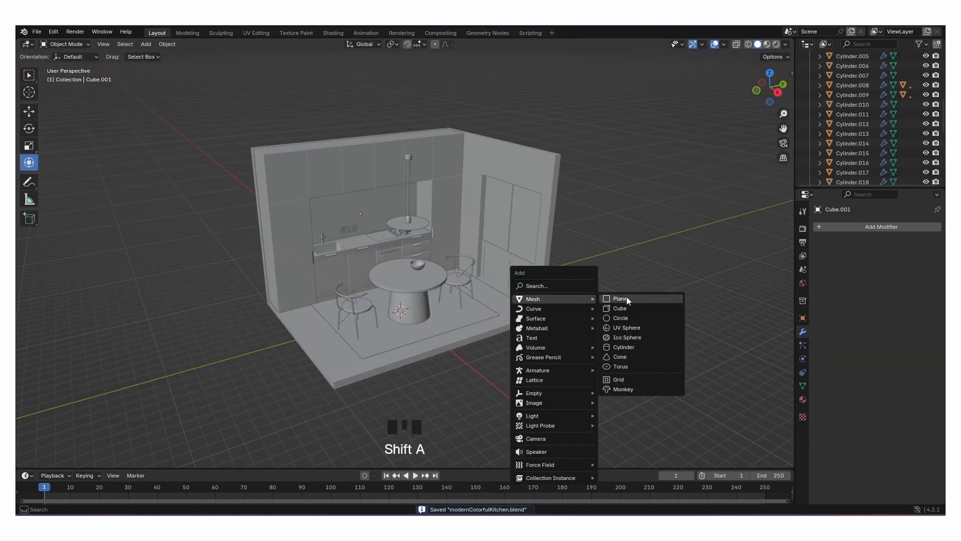
left_click(607, 300)
scroll(491, 312, "down", 3)
type("s")
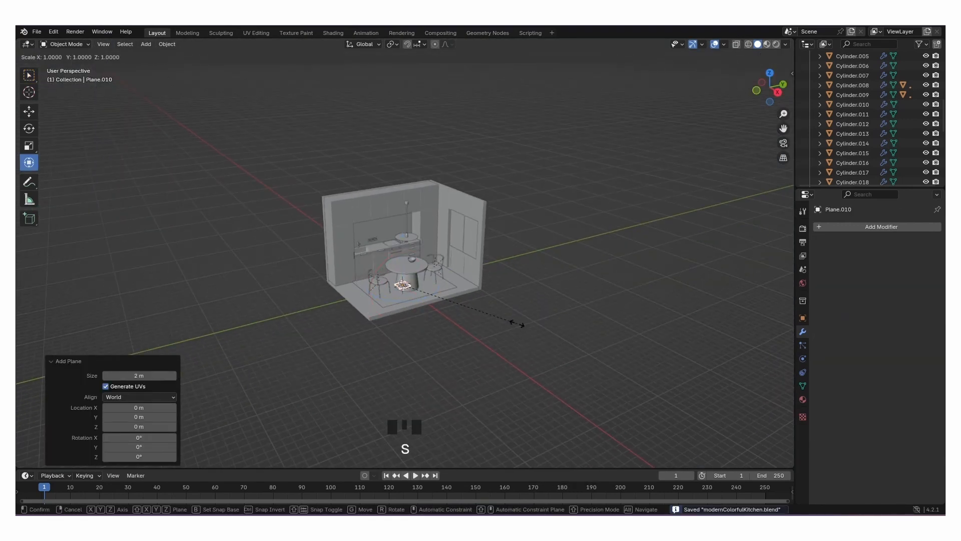
type("56")
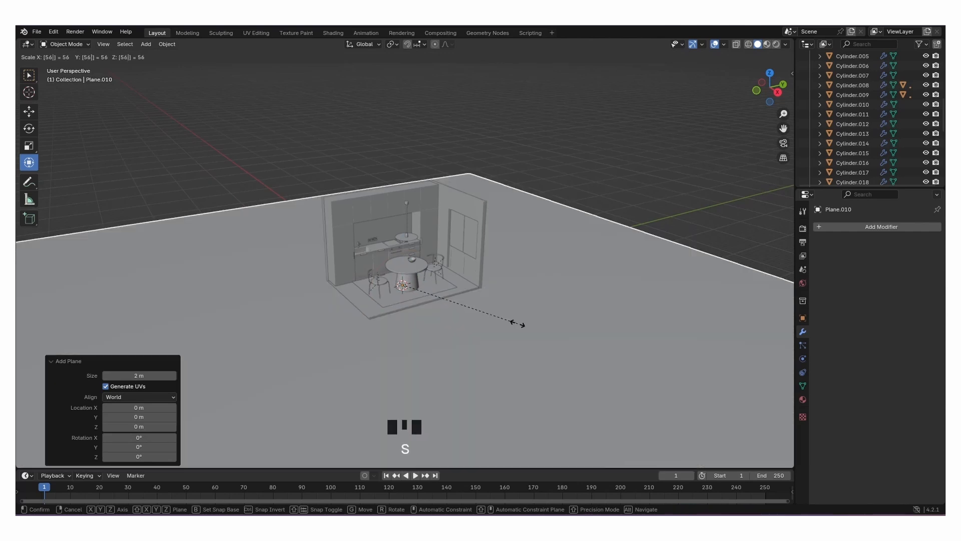
type("2")
key("Return")
Switch the viewport to Material Preview shading and select the rug under the dining table.
middle_click_drag(518, 323, 518, 281)
scroll(490, 281, "up", 1)
left_click(461, 256)
left_click_drag(419, 220, 512, 223)
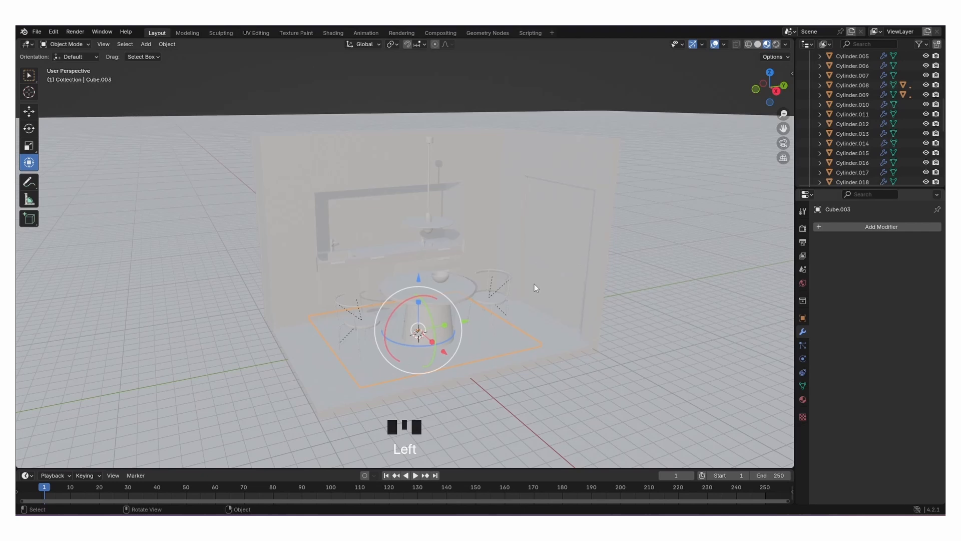
scroll(534, 284, "up", 2)
middle_click_drag(513, 317, 513, 276, "shift")
Give the rug a new material with a dark green base color of hue 0.248, saturation 0.632 and value 0.083.
left_click(846, 227)
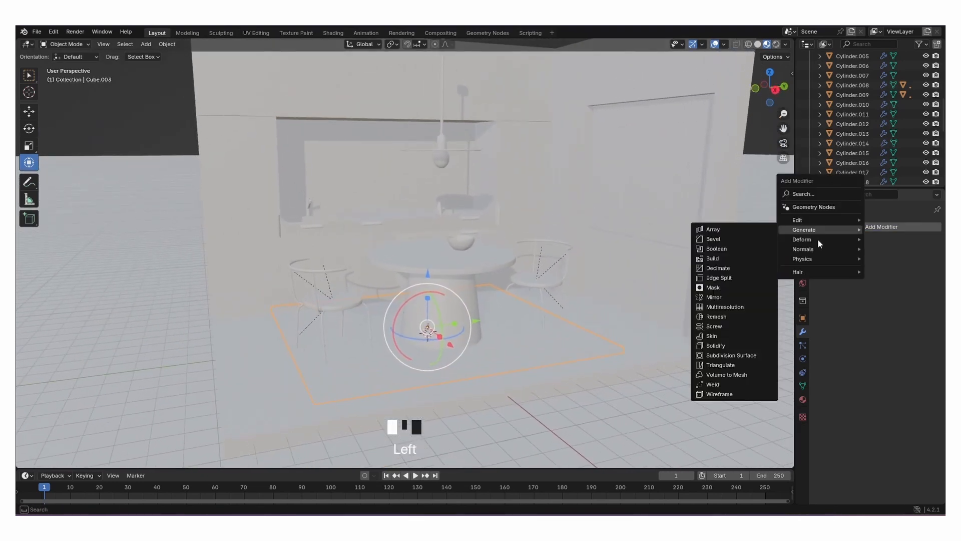
left_click(803, 399)
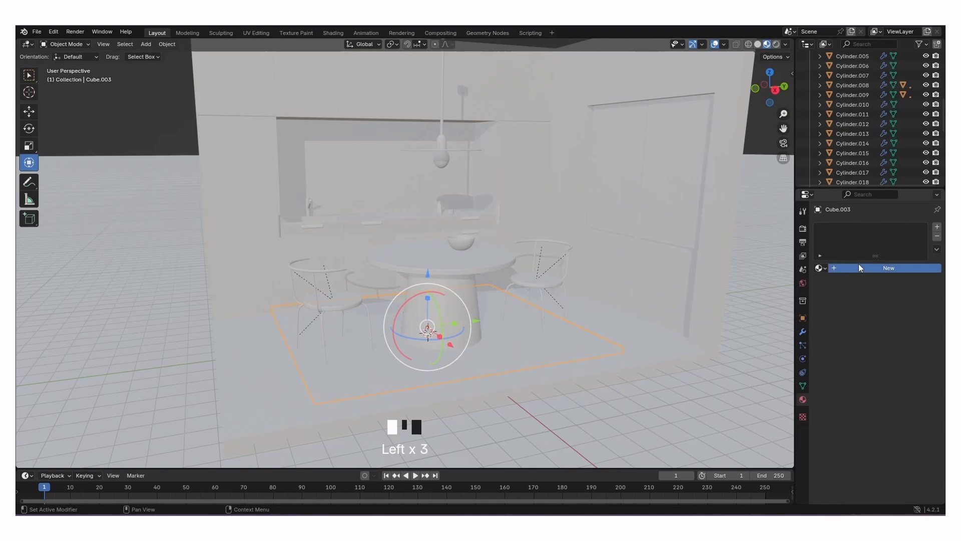
left_click(858, 268)
left_click(885, 328)
left_click_drag(851, 220, 839, 217)
left_click_drag(920, 181, 919, 232)
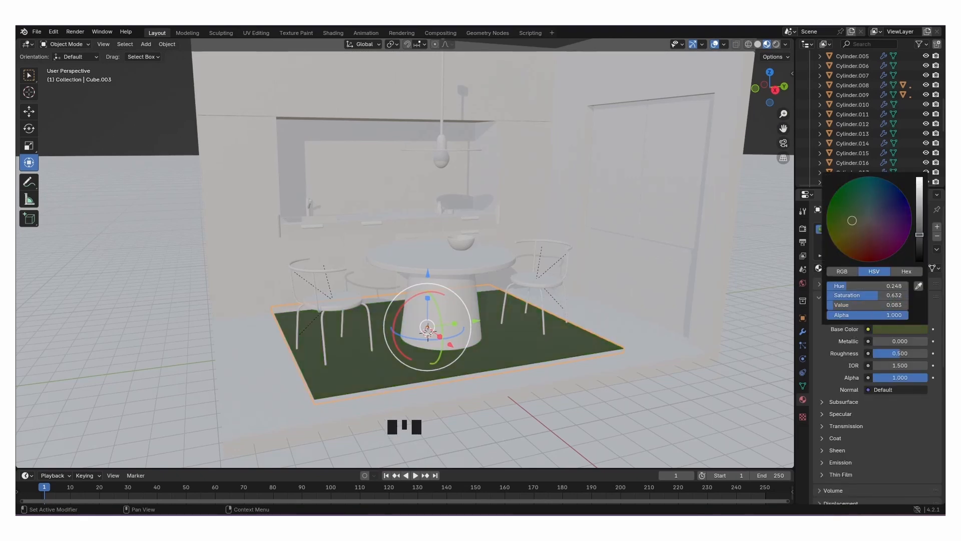
Give the base cabinets a separate copy of the rug's material with base color hue 0.220, saturation 0.324 and value 0.407.
left_click(349, 239)
mouse_move(349, 239)
middle_mouse_down("shift")
mouse_move(387, 242)
mouse_move(351, 255)
middle_mouse_up("shift")
left_click(820, 268)
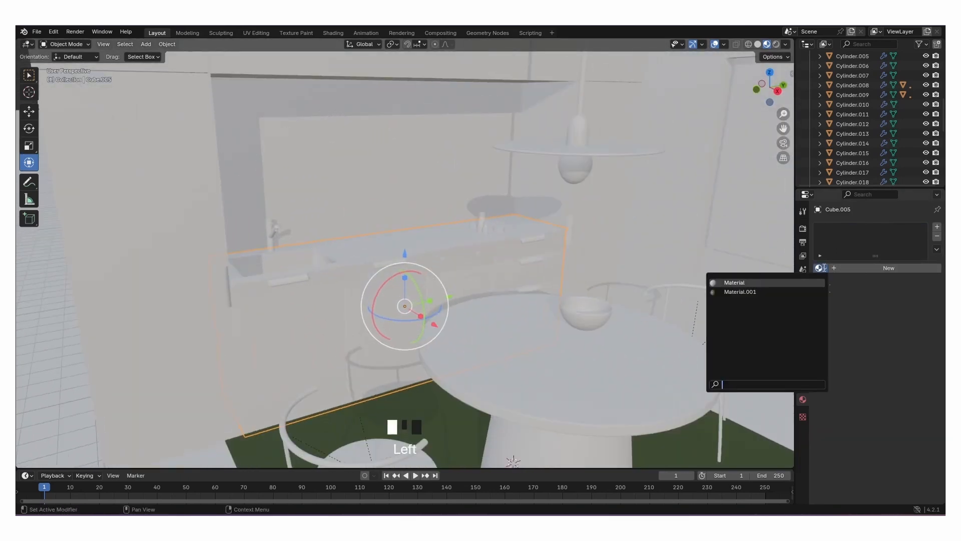
left_click(739, 291)
left_click(900, 329)
scroll(865, 224, "up", 3)
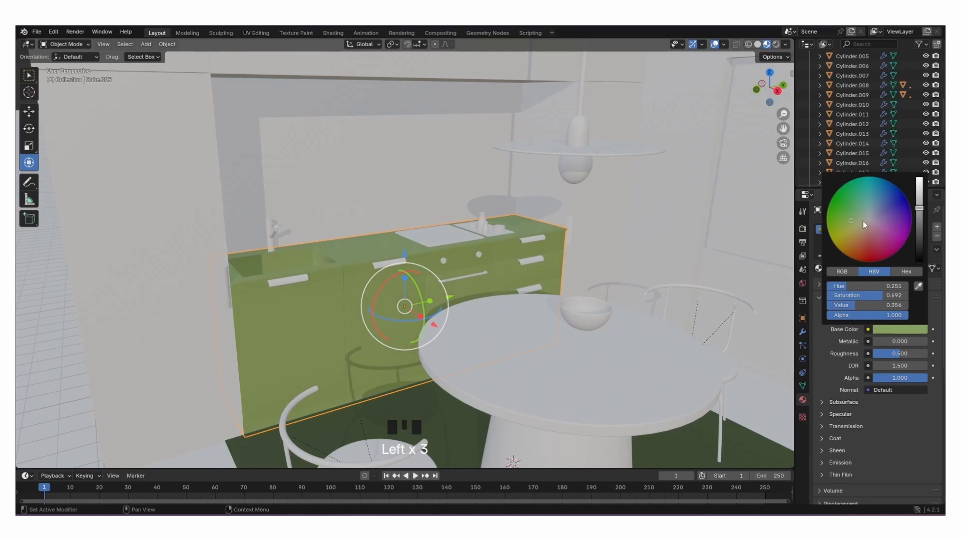
scroll(919, 205, "up", 2)
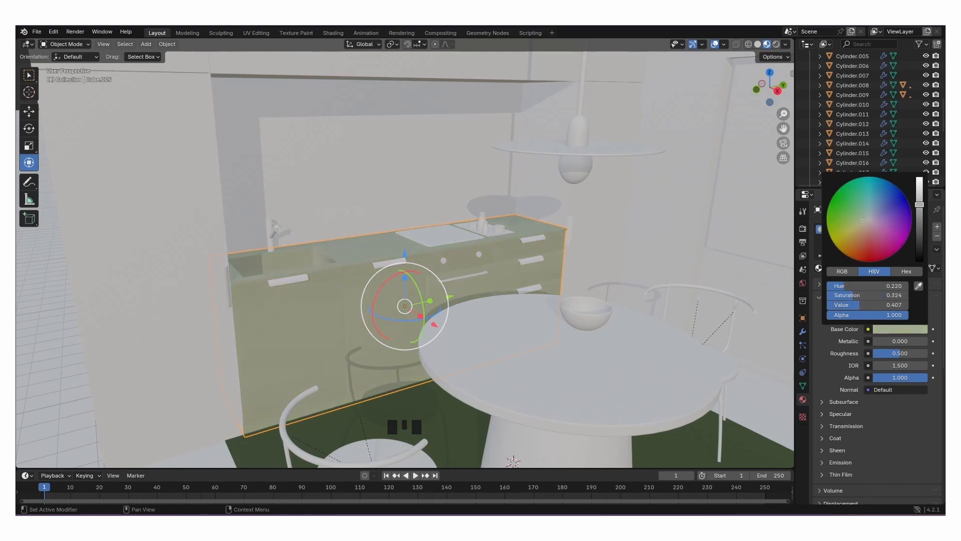
Give the wall behind the kitchen a new white material with roughness 1.000.
left_click(364, 157)
scroll(294, 178, "down", 4)
middle_click_drag(293, 178, 305, 206)
left_click(865, 268)
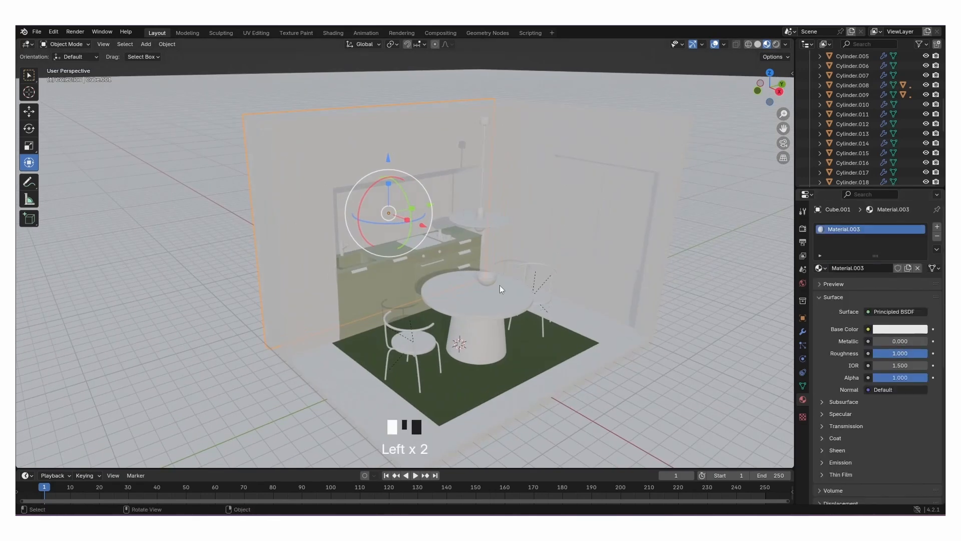
Assign Material.003 to the room's remaining large surfaces and the ground plane.
left_click(584, 369)
left_click(822, 269)
left_click(751, 310)
left_click(650, 273)
left_click(823, 268)
left_click(740, 310)
key("a")
left_click(782, 315)
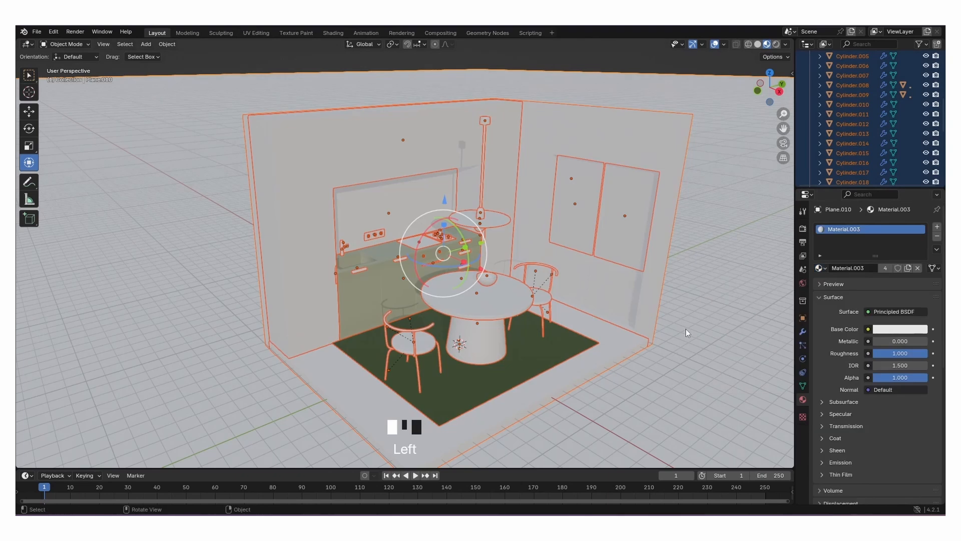
left_click(667, 325)
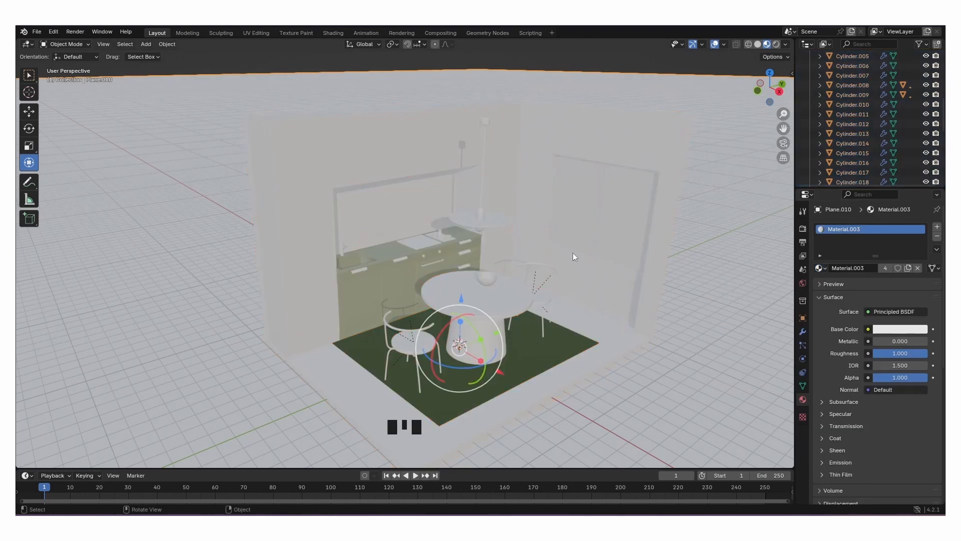
left_click(601, 249)
left_click(601, 249)
left_click(662, 330)
Add Material.002 as a second material on the back wall and assign it to the backsplash face.
left_click(411, 219)
left_click(409, 217)
key("Tab")
left_click(384, 198)
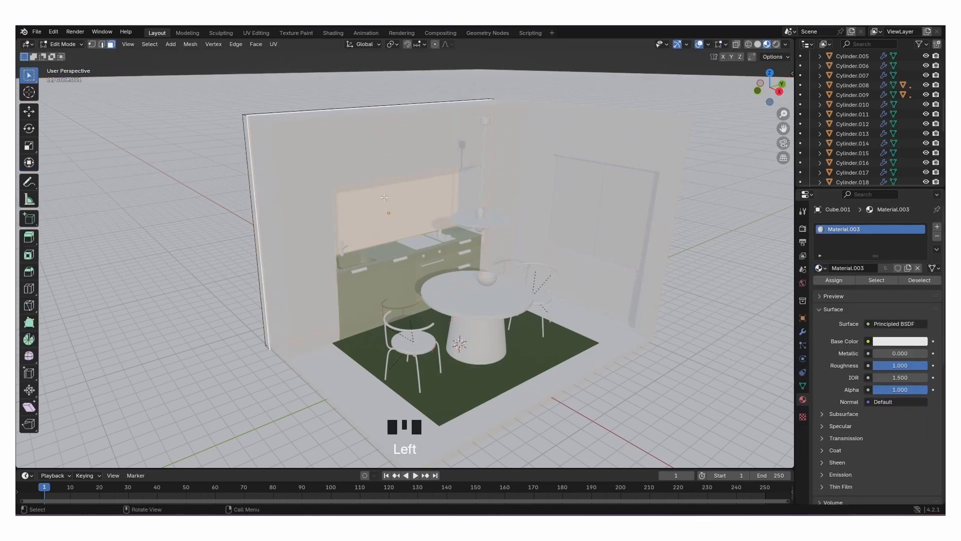
middle_click_drag(459, 245, 493, 242)
left_click(937, 227)
left_click(821, 287)
left_click(787, 320)
left_click(838, 301)
key("Tab")
Add Material.002 to the tall cabinet unit and assign it to the inner side and top faces of the niche.
middle_click_drag(620, 271, 428, 243)
scroll(356, 206, "up", 4)
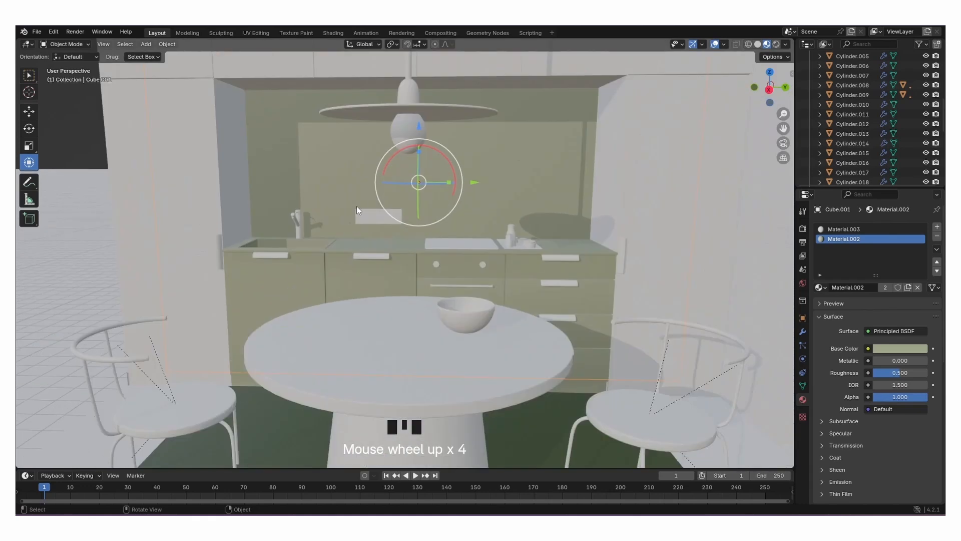
left_click(252, 209)
key("Tab")
left_click(304, 156, "shift")
left_click(660, 189, "shift")
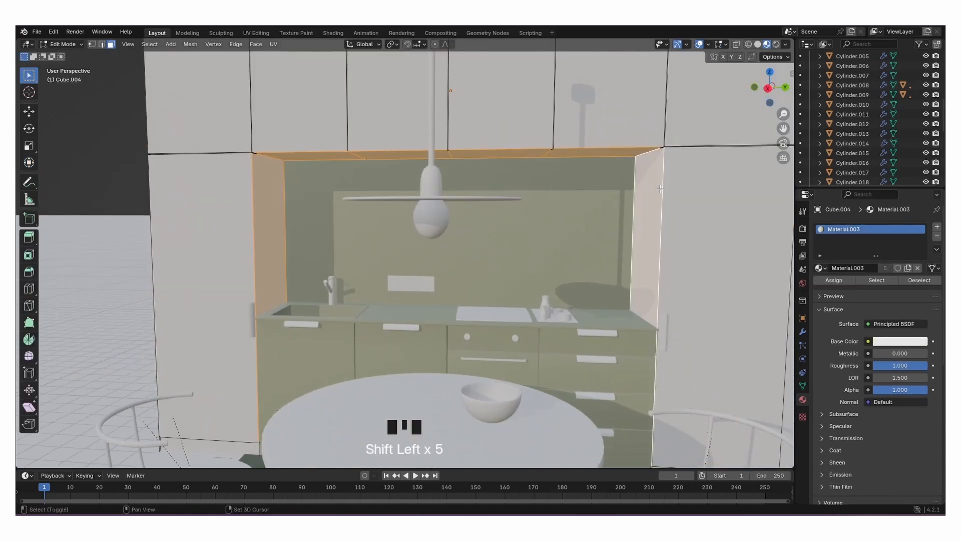
left_click(937, 227)
left_click(821, 287)
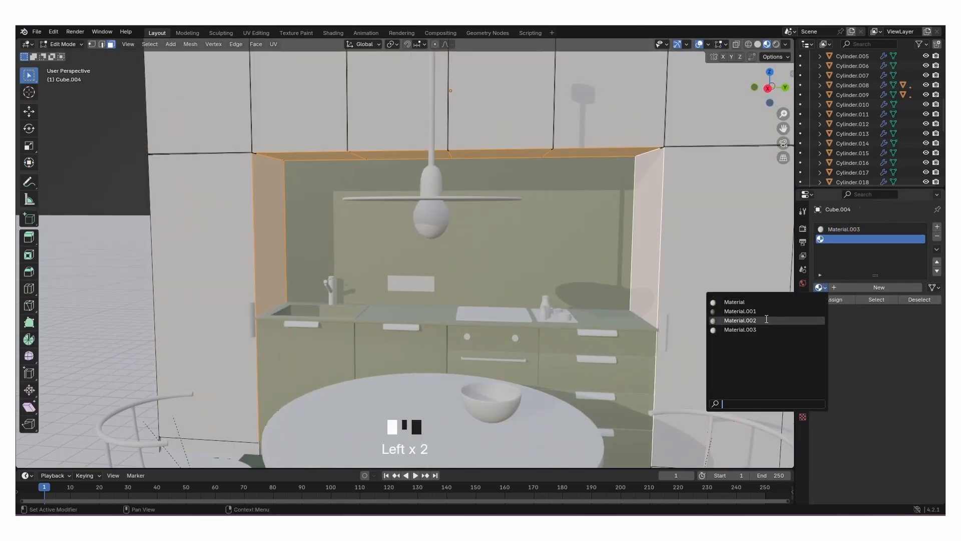
left_click(746, 322)
left_click(834, 299)
key("Tab")
Assign Material.003 to the handles of the two tall cabinets flanking the niche.
middle_click_drag(614, 255, 427, 268)
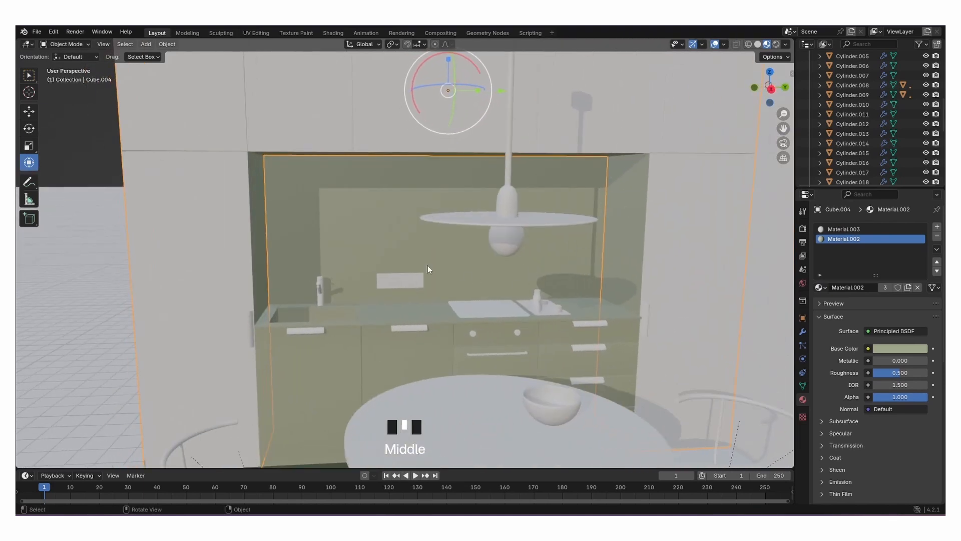
left_click(332, 237)
left_click(251, 328)
left_click(819, 268)
left_click(746, 314)
left_click(641, 318)
left_click(819, 268)
left_click(745, 314)
Set the roughness of the green Material.002 to 0.825.
left_click(592, 323)
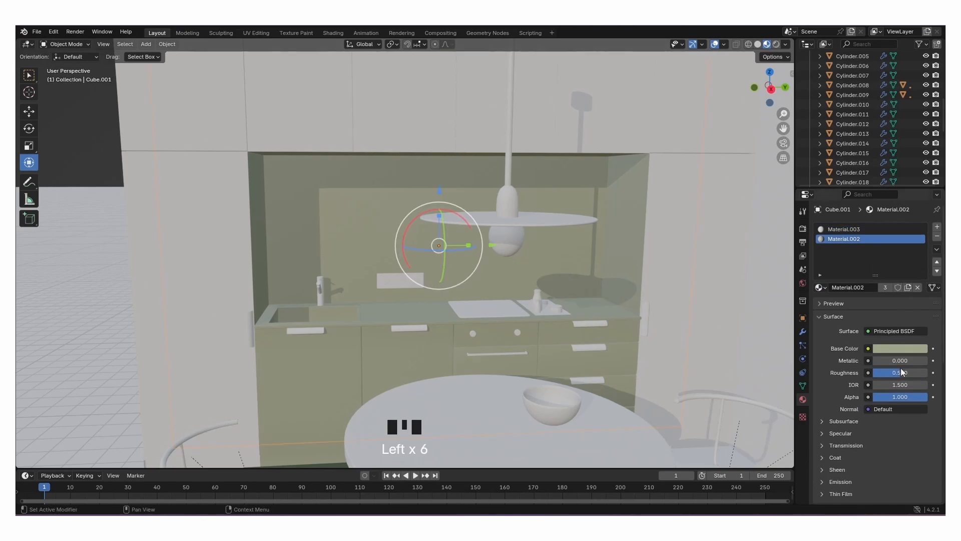
scroll(437, 320, "down", 5)
left_click(371, 400)
left_click(620, 326)
middle_click_drag(518, 320, 533, 326)
mouse_move(451, 300)
middle_mouse_down("shift")
mouse_move(492, 318)
mouse_move(448, 295)
middle_mouse_up("shift")
Give the middle round socket a new material with a black base color and roughness 0.860.
scroll(448, 295, "up", 5)
left_click(425, 261)
scroll(430, 279, "up", 7)
left_click(893, 331)
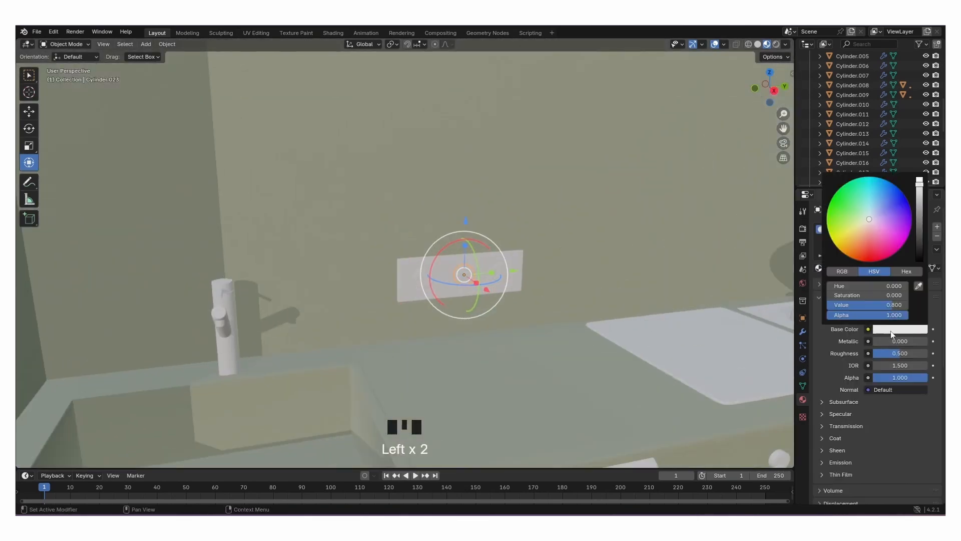
left_click_drag(920, 210, 921, 261)
left_click_drag(892, 352, 911, 351)
Link the round socket's black material to the backsplash socket plate.
left_click(438, 266)
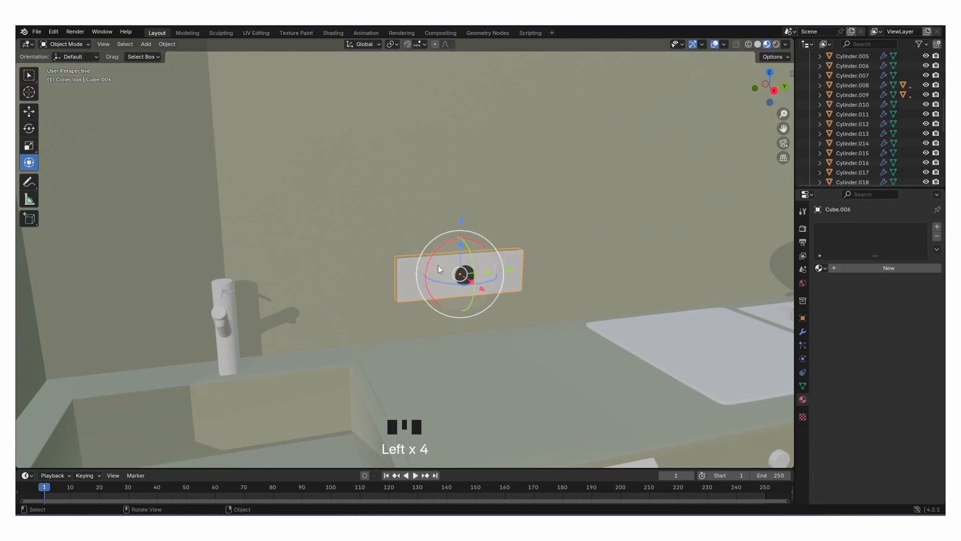
left_click(468, 275, "shift")
key("ctrl+l")
left_click(452, 295)
Link the black material from the socket plate to the faucet parts and the cooktop.
left_click(224, 321)
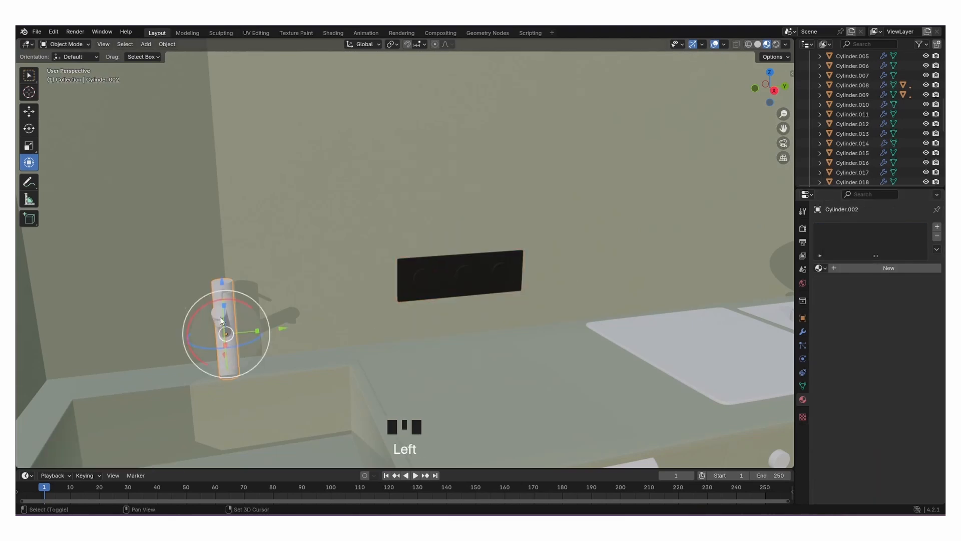
left_click(222, 287, "shift")
left_click(440, 275, "shift")
key("ctrl+l")
left_click(440, 275)
left_click(629, 331)
left_click(482, 269, "shift")
key("ctrl+l")
left_click(483, 268)
Link the socket plate's black material to all base cabinet handles and both oven knobs.
scroll(506, 280, "down", 3)
middle_click_drag(548, 289, 482, 264, "shift")
left_click(432, 345)
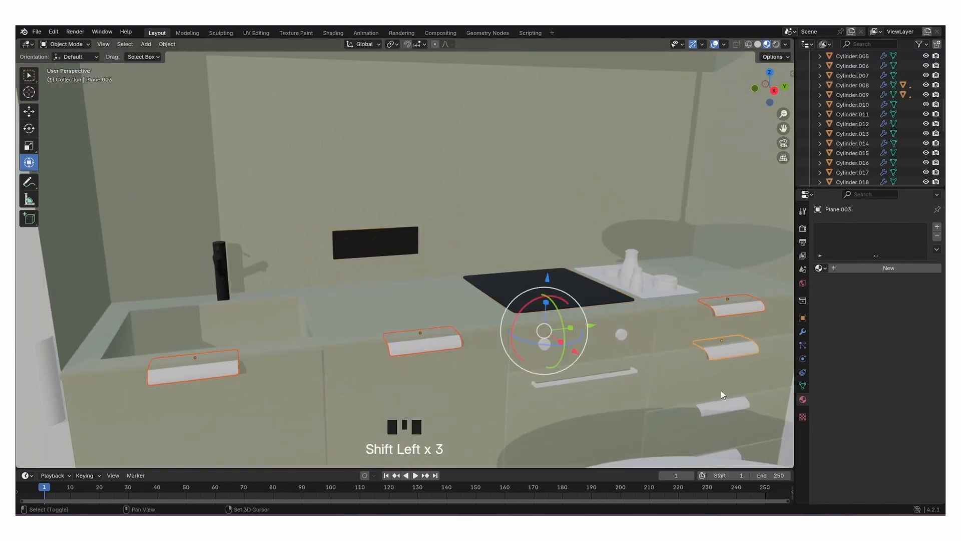
left_click(622, 338, "shift")
left_click(372, 250, "shift")
key("ctrl+l")
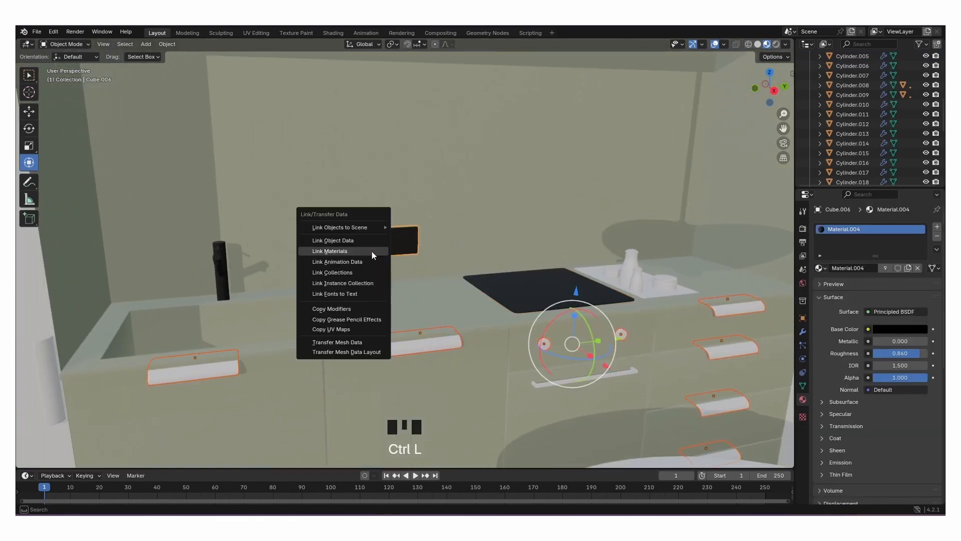
left_click(372, 251)
Edit the base cabinet mesh and select the inner wall and bottom faces of the sink.
left_click(406, 289)
scroll(407, 289, "down", 4)
scroll(366, 288, "up", 3)
middle_click_drag(324, 289, 407, 291, "shift")
key("Tab")
scroll(400, 293, "up", 4)
left_click(371, 295)
left_click(360, 350, "shift")
left_click(450, 325, "shift")
left_click(215, 325, "shift")
scroll(446, 296, "up", 7)
left_click(494, 293, "alt+shift")
left_click(494, 293, "alt+shift")
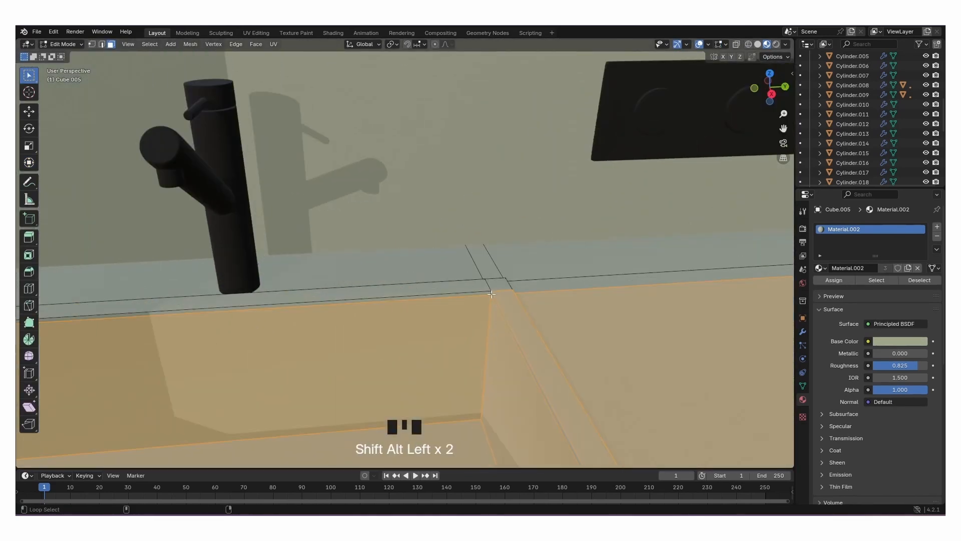
scroll(494, 294, "down", 8)
key("ctrl+z")
key("ctrl+z")
key("ctrl+z")
Add the narrow rim faces along the sink's back and side edges to the face selection.
scroll(496, 302, "up", 8)
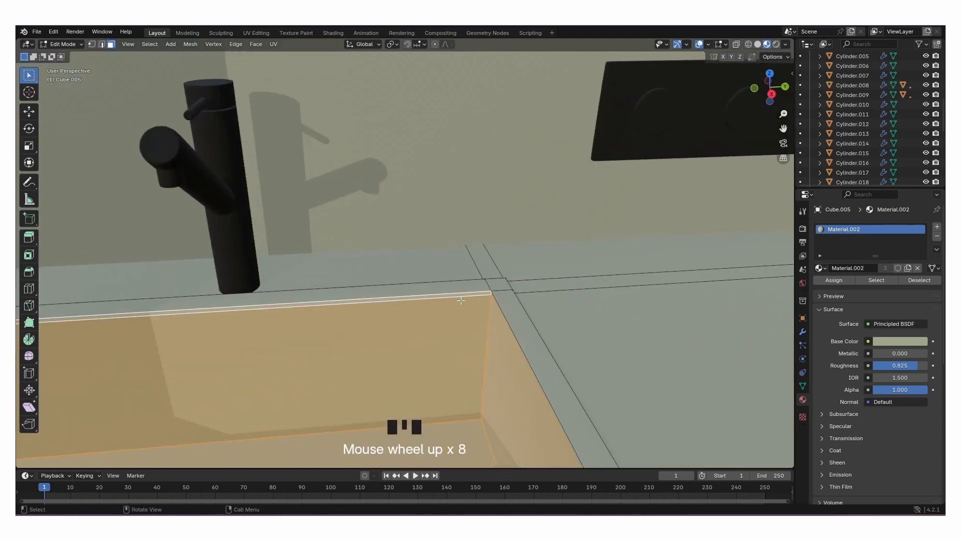
left_click(494, 284, "shift")
left_click(502, 300, "shift")
left_click(470, 286, "shift")
middle_click_drag(99, 332, 411, 268, "shift")
left_click(246, 248, "shift")
left_click(250, 265, "shift")
scroll(250, 265, "down", 4)
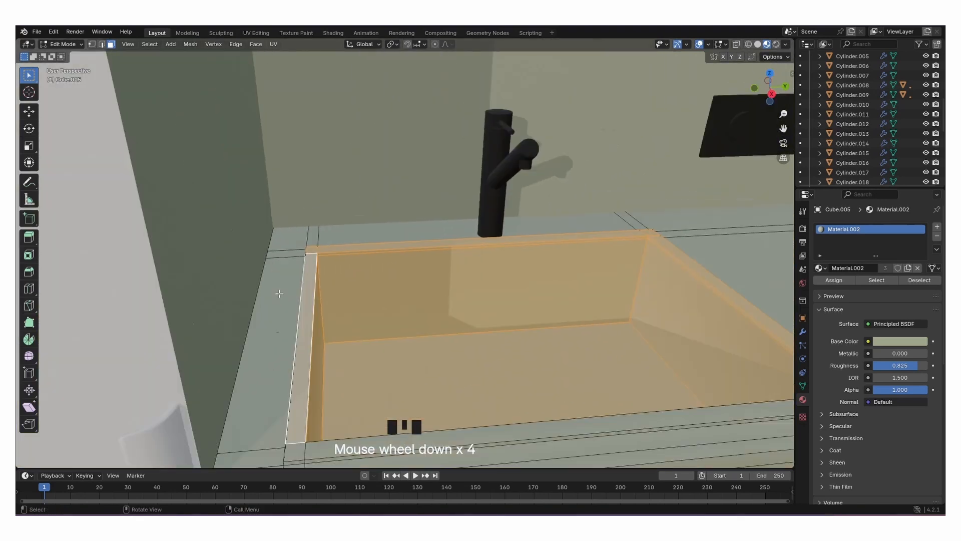
Add the remaining thin rim faces along the sink's front edge and front corners to the selection.
middle_click_drag(279, 289, 241, 201, "shift")
left_click(254, 329, "shift")
left_click(272, 334, "shift")
left_click(301, 328, "shift")
left_click(320, 330, "shift")
middle_click_drag(611, 272, 345, 278, "shift")
left_click(416, 325, "shift")
left_click(416, 327, "shift")
middle_click_drag(416, 326, 348, 293)
left_click(325, 283, "shift")
left_click(308, 288, "shift")
middle_click_drag(522, 212, 216, 238)
left_click(133, 360, "shift")
left_click(305, 263, "shift")
Add Material.004 as a second material on the base cabinet and assign it to the selected sink faces.
left_click(937, 227)
left_click(821, 287)
left_click(796, 337)
left_click(834, 300)
key("Tab")
Move the black handle in front of the sink about 0.053 m along X.
left_click(283, 222)
middle_click_drag(317, 272, 333, 285)
middle_click_drag(333, 285, 341, 287, "shift")
left_click_drag(211, 289, 199, 292)
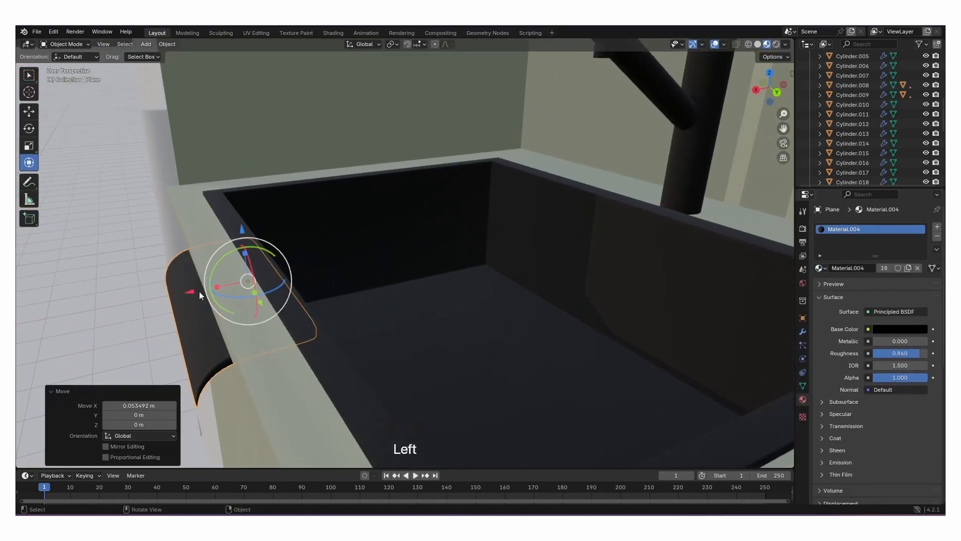
Fine-tune the sink handle's position along X against the cabinet front.
middle_click_drag(225, 287, 193, 271)
left_click(305, 265)
left_click(302, 261)
left_click_drag(246, 242, 277, 246)
left_click_drag(247, 244, 218, 243)
middle_click_drag(302, 247, 339, 270, "shift")
left_click(339, 271)
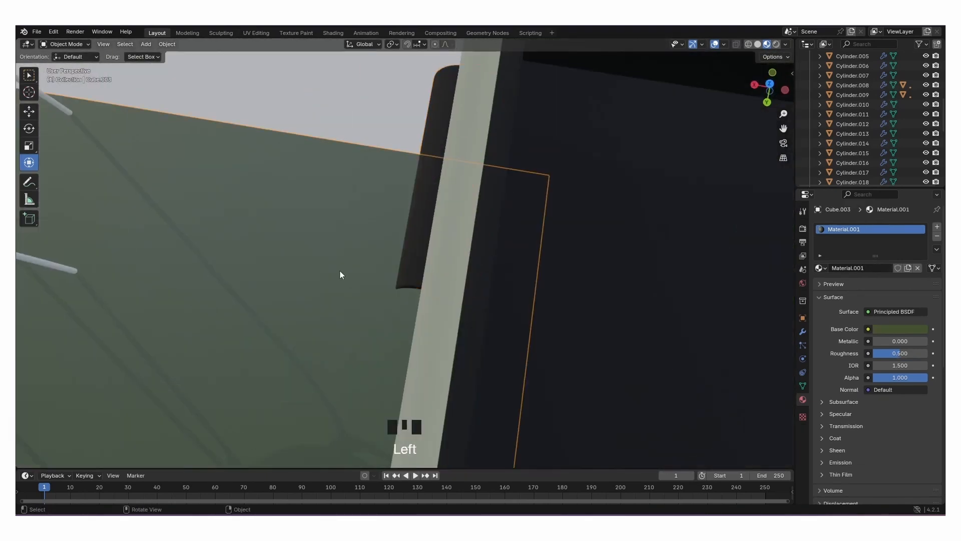
Assign the black Material.004 to the pendant lamp's fixture and link it across the disc shade and the rod.
scroll(509, 215, "down", 7)
middle_click_drag(510, 216, 506, 236)
scroll(504, 269, "down", 4)
scroll(607, 224, "up", 1)
middle_click_drag(607, 224, 475, 282, "shift")
left_click(476, 212)
left_click(821, 269)
left_click(756, 314)
left_click(426, 192)
left_click(506, 214, "shift")
key("ctrl+l")
left_click(508, 215)
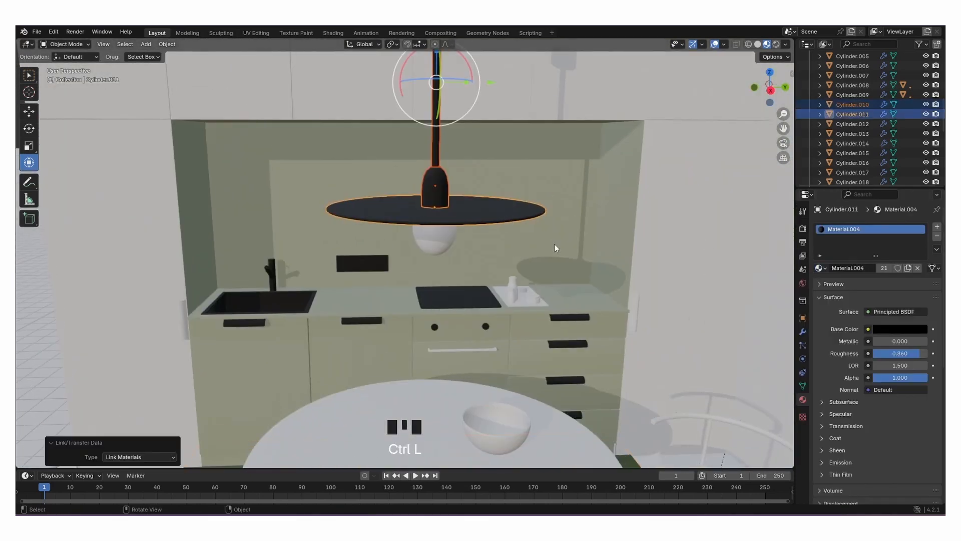
Assign the black Material.004 to the two oven door faces on the base cabinet.
scroll(526, 265, "down", 6)
scroll(473, 343, "up", 7)
middle_click_drag(475, 343, 404, 355, "shift")
scroll(403, 354, "up", 3)
left_click(404, 355)
key("Tab")
left_click(402, 357)
left_click(399, 387, "shift")
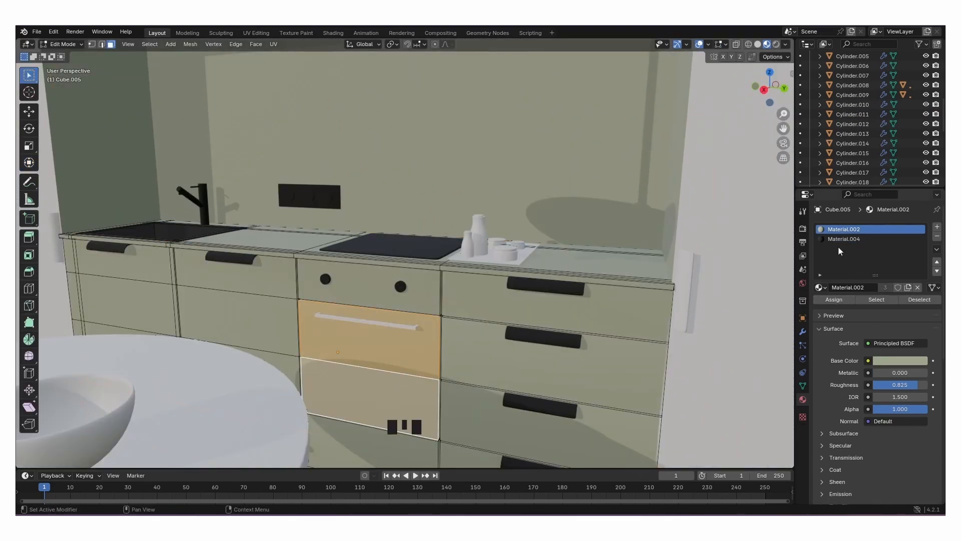
left_click(844, 239)
left_click(833, 299)
key("Tab")
Add a new grey material to the oven's control panel face, with metallic 0.526 and roughness 0.377.
key("Tab")
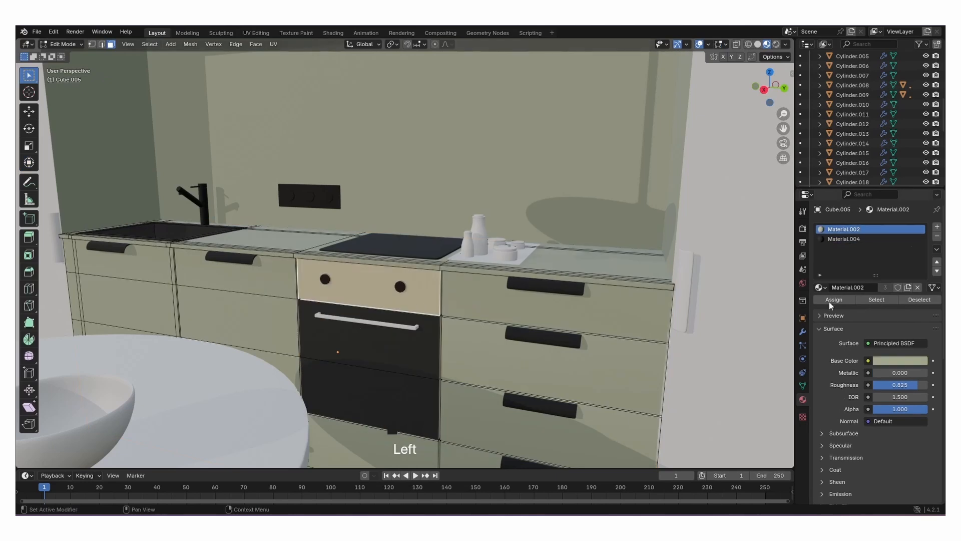
left_click(937, 227)
left_click(871, 299)
left_click(900, 361)
left_click_drag(891, 372, 919, 372)
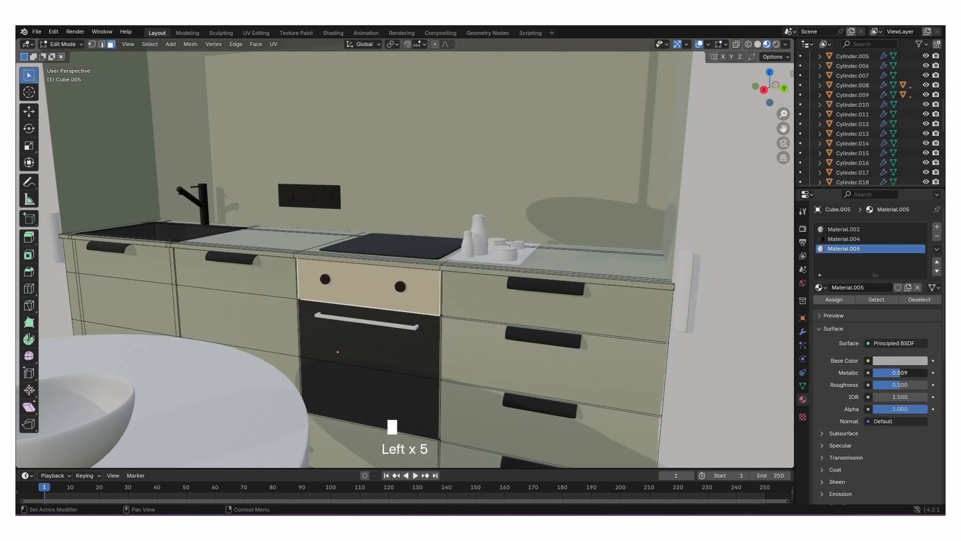
key("Tab")
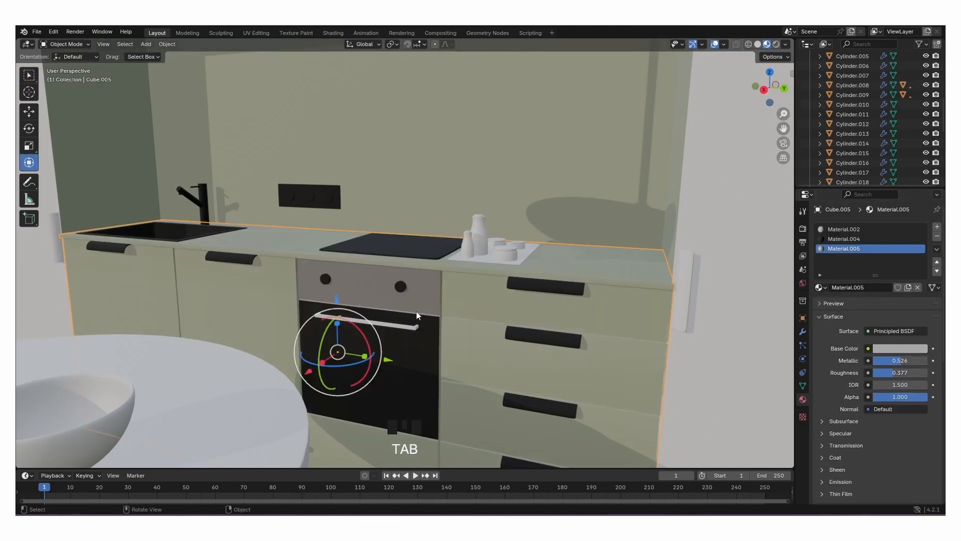
Raise the metallic of the oven panel's material to 0.851 and lighten its grey base color.
scroll(418, 315, "up", 3)
middle_click_drag(419, 334, 434, 327, "shift")
key("Tab")
left_click(844, 229)
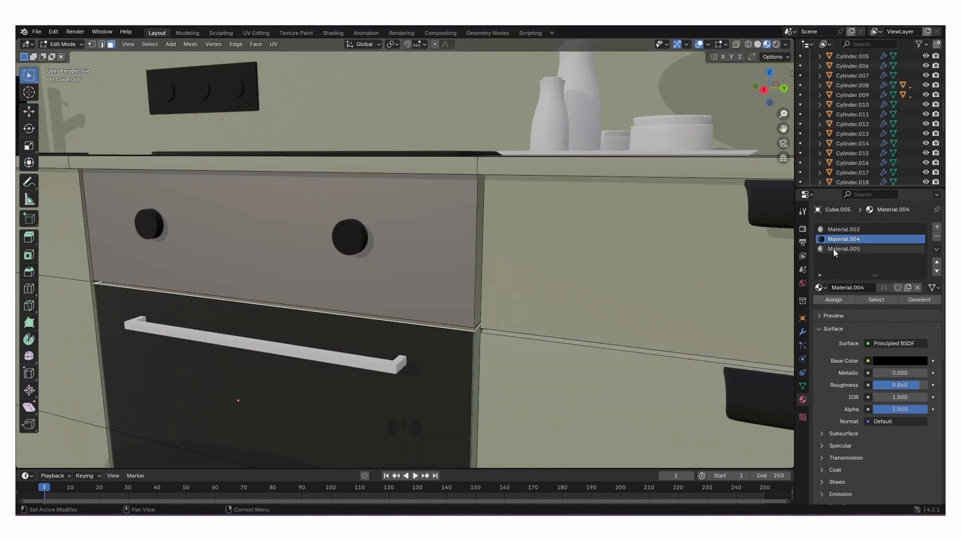
left_click_drag(901, 372, 921, 373)
left_click(907, 360)
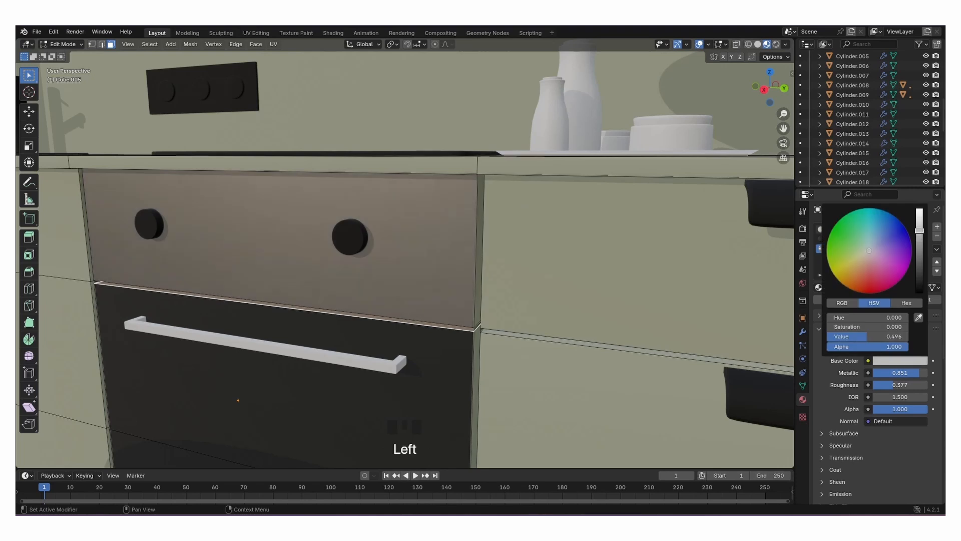
key("Tab")
Assign the metallic Material.005 to the oven door handle.
scroll(398, 269, "down", 2)
left_click(395, 319)
left_click(819, 268)
left_click(747, 330)
scroll(400, 316, "down", 5)
left_click(400, 316)
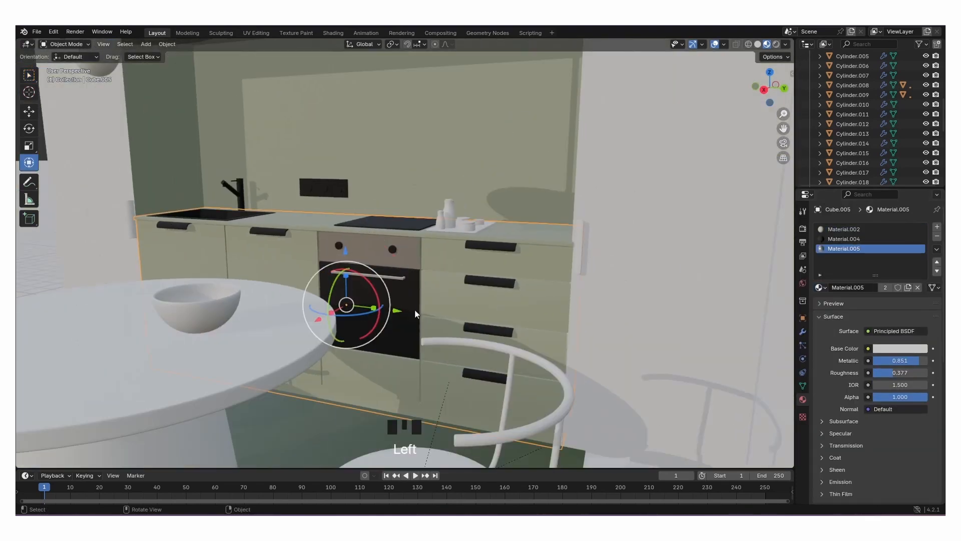
Give the dining table's conical base a new material with an orange base color.
middle_click_drag(351, 317, 389, 324)
scroll(390, 323, "down", 5)
scroll(452, 332, "up", 3)
middle_click_drag(453, 332, 424, 315, "shift")
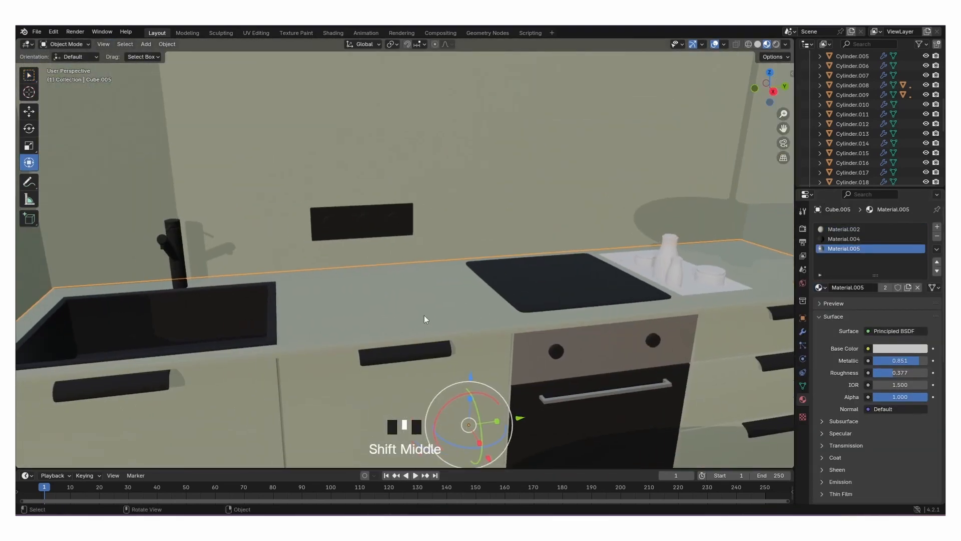
scroll(424, 314, "down", 8)
left_click(590, 379)
left_click(484, 389)
left_click(888, 268)
left_click(889, 329)
left_click_drag(861, 234, 857, 238)
middle_click_drag(525, 325, 506, 303)
middle_click_drag(501, 303, 556, 339, "shift")
scroll(556, 339, "up", 1)
left_click(906, 328)
left_click_drag(858, 240, 858, 250)
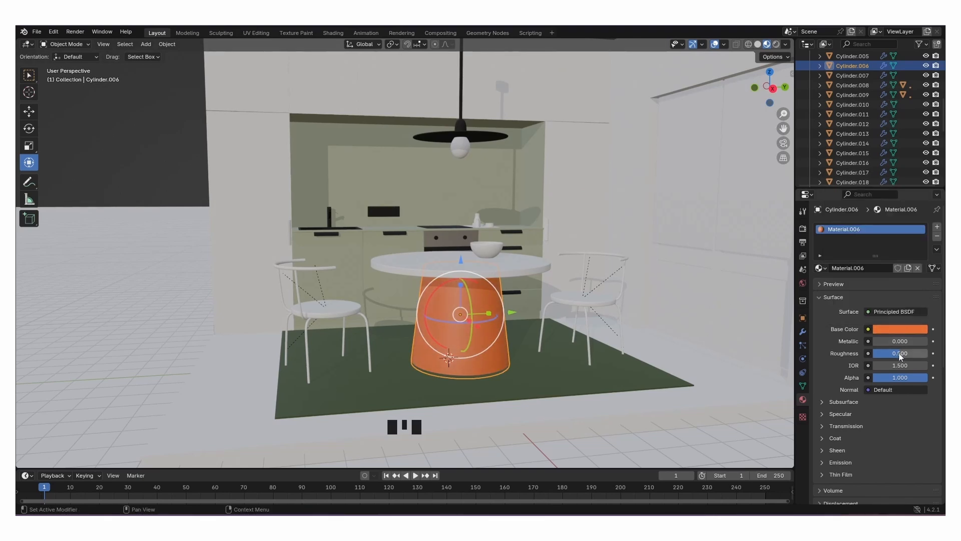
Link the table base's orange material to the tabletop and all parts of both chairs.
left_click(531, 266)
left_click(575, 301, "shift")
left_click(347, 310, "shift")
left_click(362, 322, "shift")
left_click(313, 268, "shift")
left_click(296, 282, "shift")
left_click(467, 318, "shift")
key("ctrl+l")
left_click(466, 318)
left_click(620, 337)
key("ctrl+l")
left_click(485, 323)
Give the bowl on the table a new white Principled BSDF material.
left_click(485, 248)
left_click(862, 270)
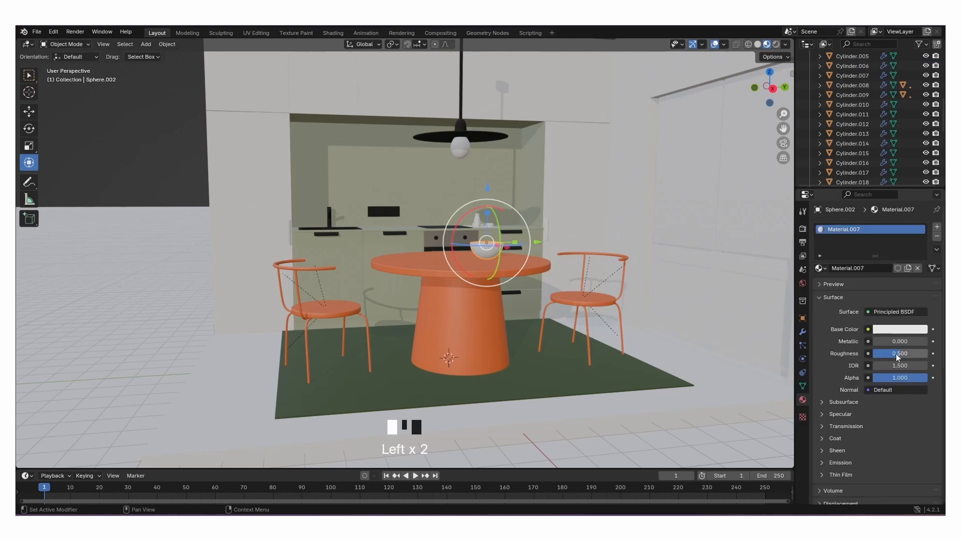
left_click(624, 282)
Give the pendant lamp's glass globe a new material with a white Glass BSDF surface.
middle_click_drag(464, 160, 440, 252, "shift")
scroll(451, 248, "up", 3)
left_click(475, 237)
scroll(487, 240, "up", 2)
left_click(853, 270)
left_click(897, 311)
left_click(826, 131)
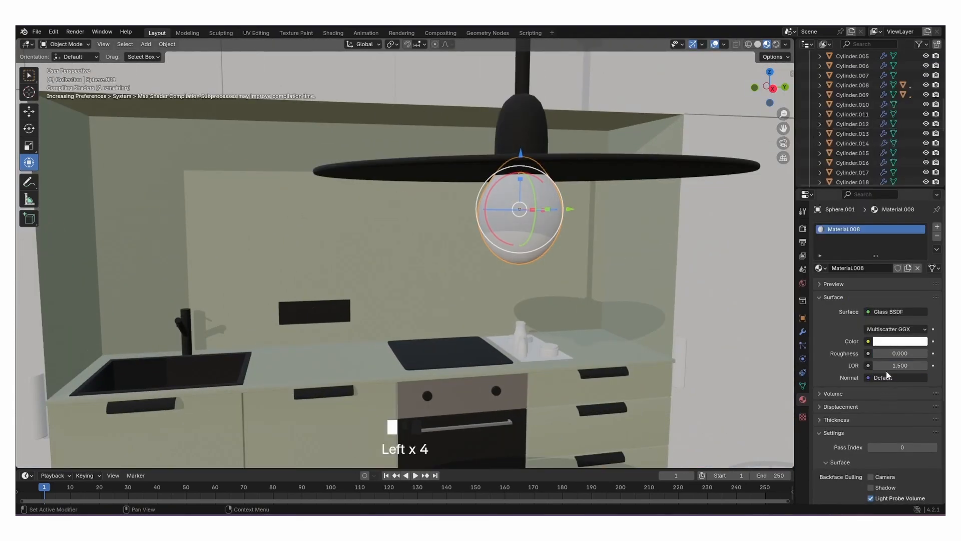
left_click(919, 343)
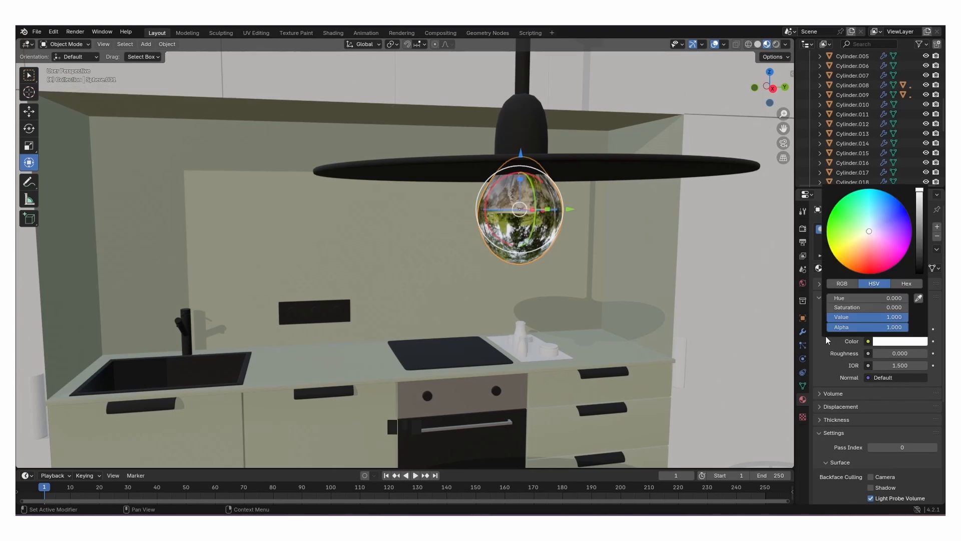
Give the inner bulb sphere a new material with white emission at strength 14.2.
scroll(881, 156, "down", 18)
left_click(881, 158)
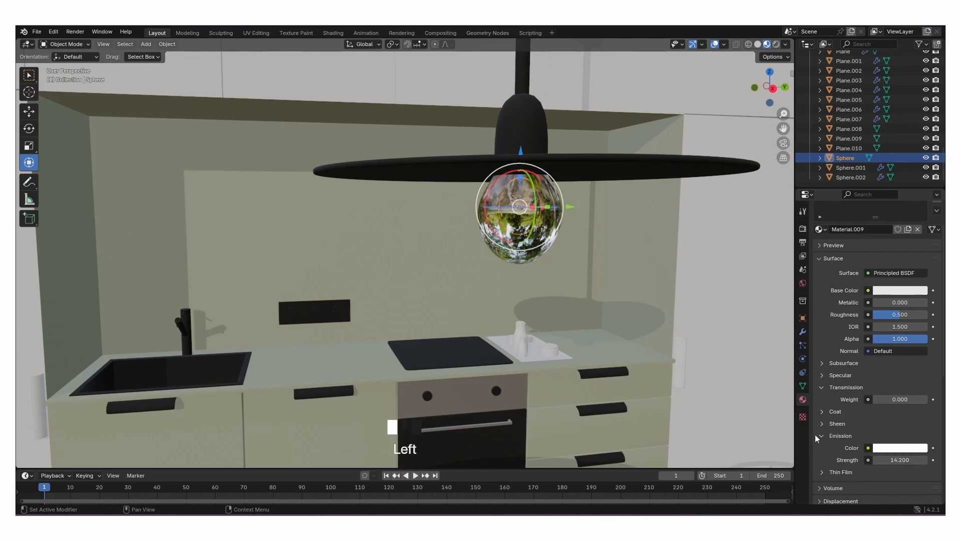
scroll(861, 331, "up", 13)
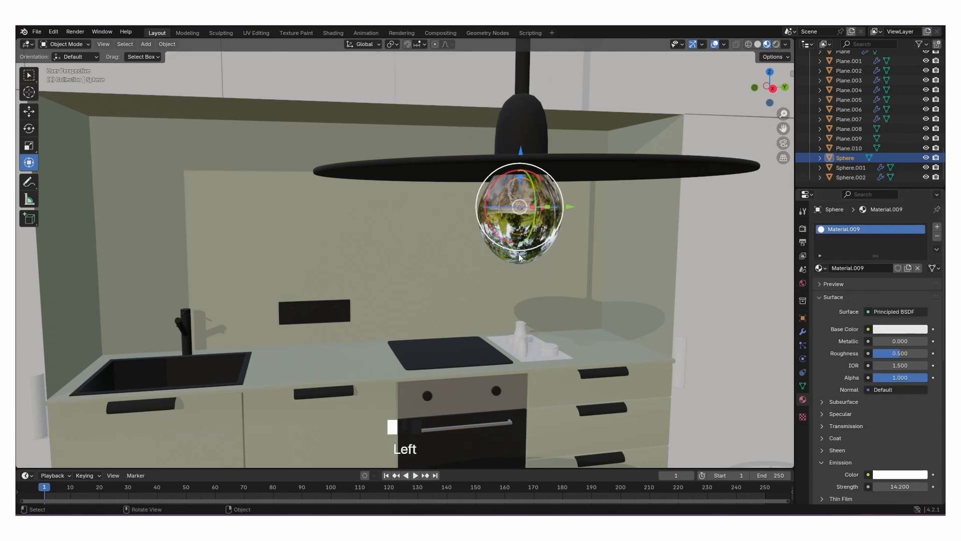
Add a second, emissive material to the window wall and assign it to the lower glass pane faces.
scroll(478, 180, "down", 6)
middle_click_drag(579, 257, 489, 280)
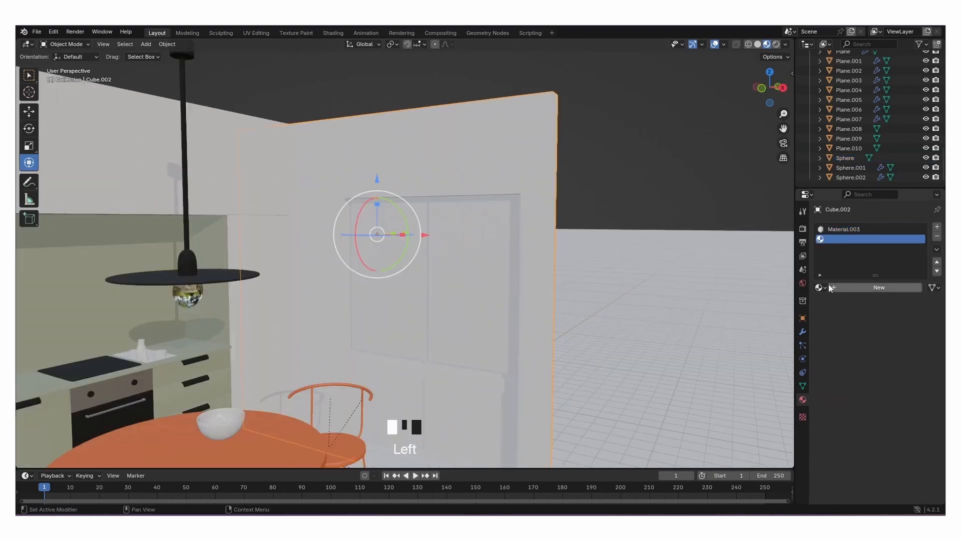
left_click(819, 287)
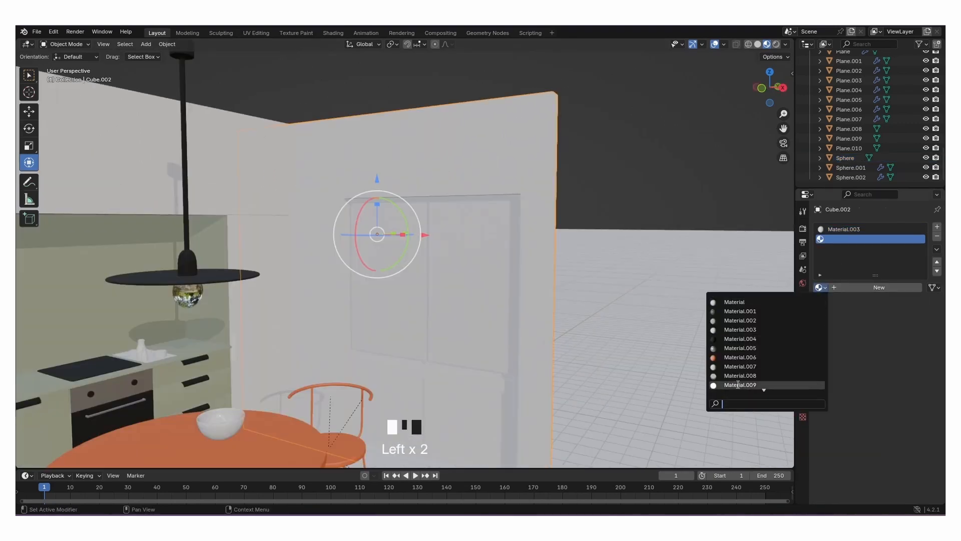
left_click(739, 385)
key("Tab")
left_click(518, 394, "shift")
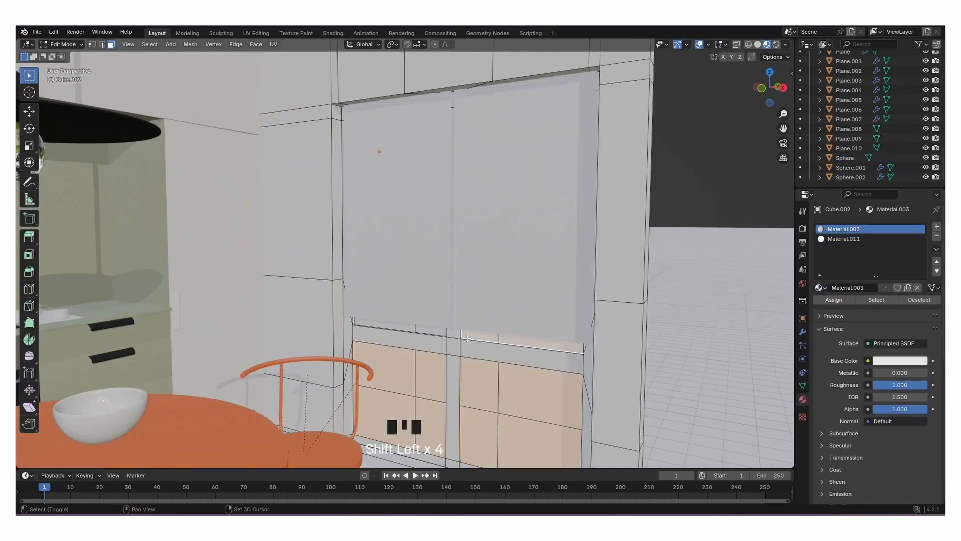
left_click(438, 330, "shift")
middle_click_drag(438, 329, 426, 311)
left_click(846, 239)
left_click(834, 299)
Set the lower panes' base and emission colors to a warm light orange, with emission strength 2.9.
left_click(891, 360)
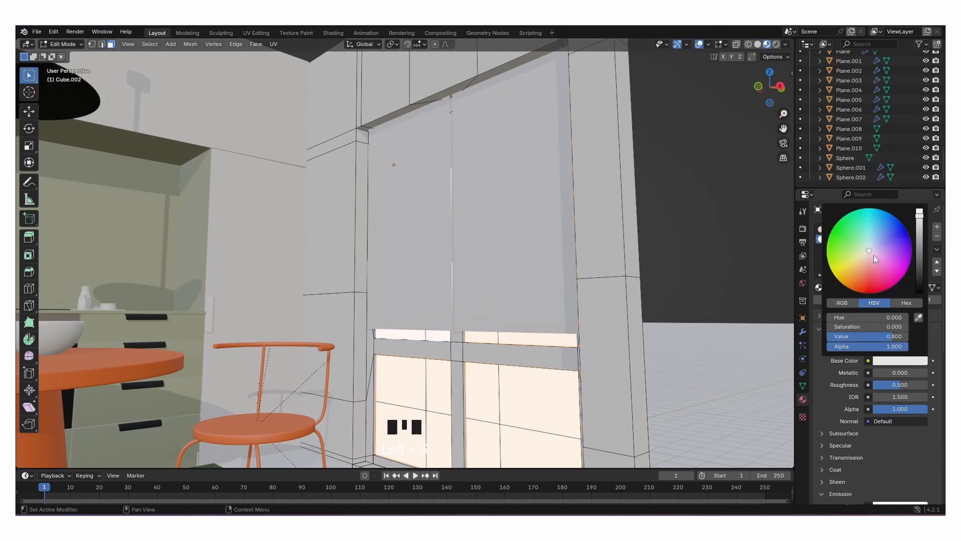
scroll(864, 417, "down", 4)
left_click(896, 428)
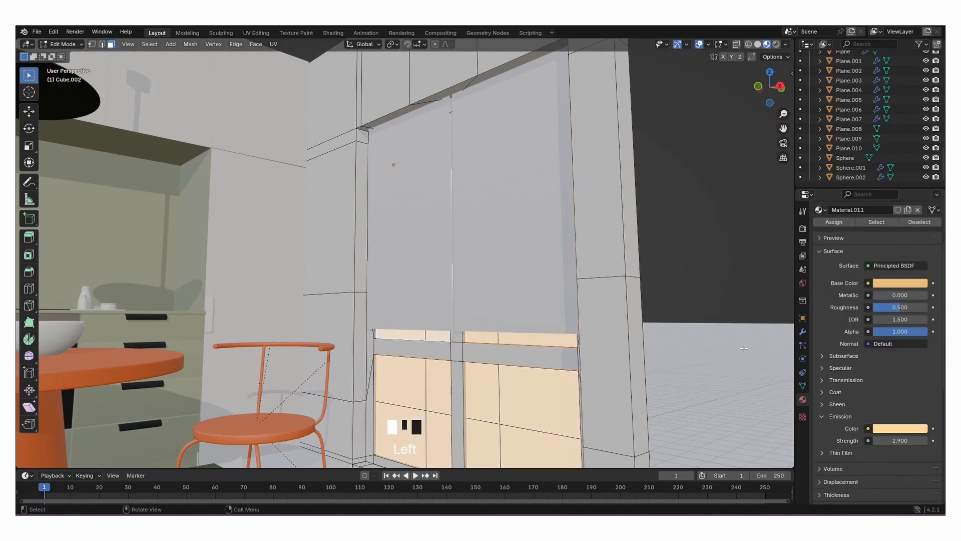
key("Tab")
Give one of the window blinds a new material and raise its transmission weight.
scroll(601, 302, "down", 4)
middle_click_drag(601, 302, 534, 293)
middle_click_drag(512, 261, 556, 281, "shift")
scroll(557, 281, "up", 4)
left_click(557, 281)
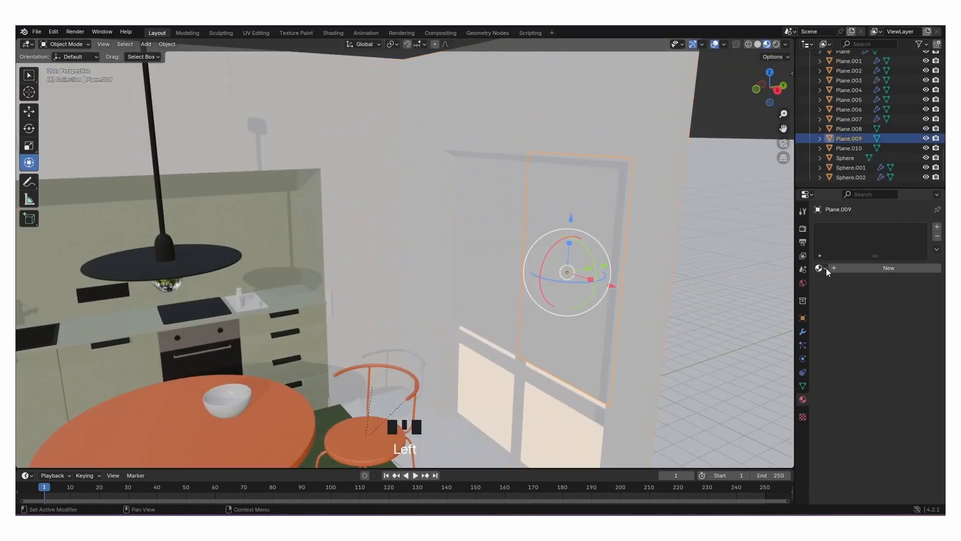
left_click(822, 268)
left_click(821, 344)
left_click(884, 329)
left_click(826, 427)
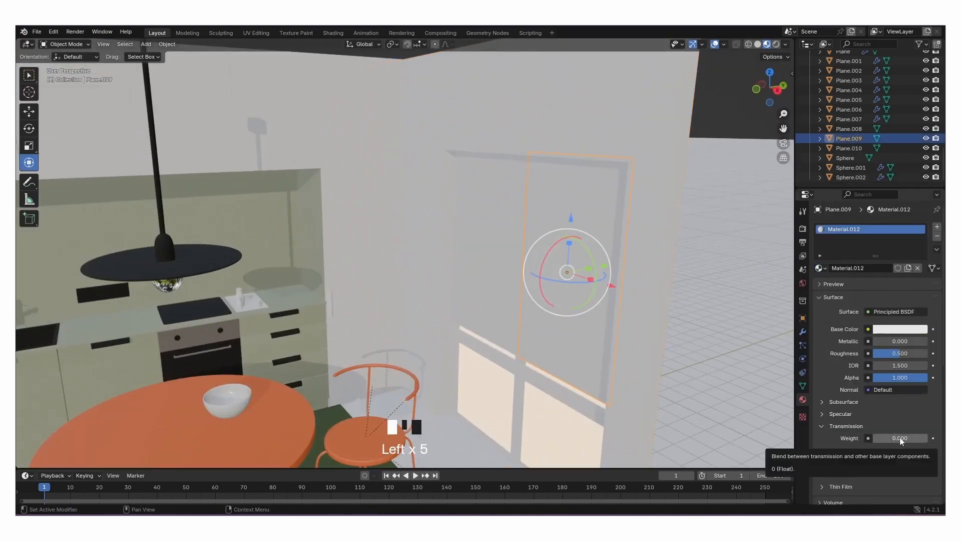
mouse_move(899, 439)
left_mouse_down()
mouse_move(922, 439)
mouse_move(905, 439)
left_mouse_up()
Assign the translucent blind material to the adjacent window blind as well.
left_click(514, 271)
left_click(856, 269)
left_click(821, 269)
left_click(812, 357)
left_click(633, 315)
scroll(512, 302, "down", 3)
middle_click_drag(509, 296, 500, 296, "shift")
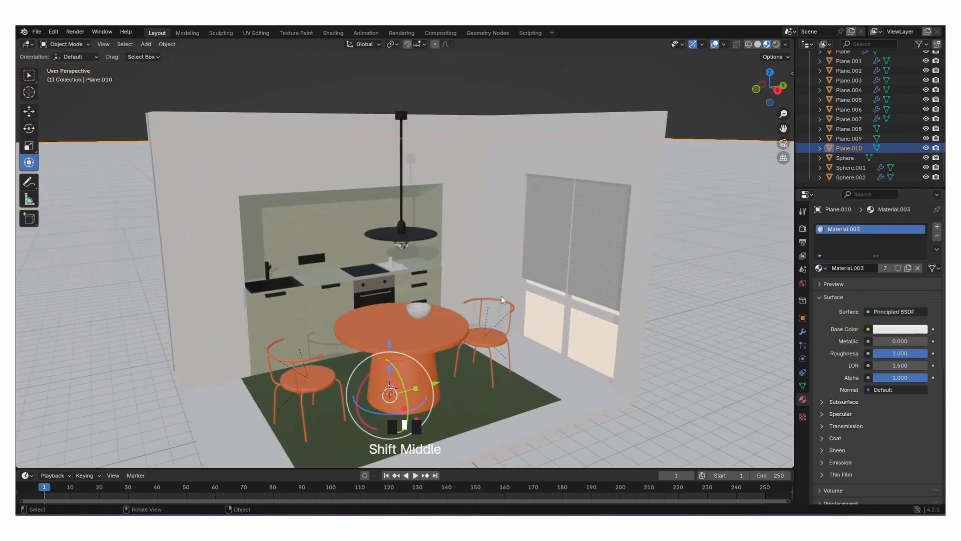
Give the tall vase on the counter tray a new muted light-blue material with hue 0.660, saturation 0.444 and roughness 0.009.
scroll(501, 296, "up", 6)
left_click(420, 281)
left_click(819, 268)
left_click(337, 465)
left_click(354, 448)
left_click(428, 288)
left_click(820, 267)
left_click(740, 347)
scroll(500, 304, "up", 5)
left_click(426, 294)
left_click(820, 268)
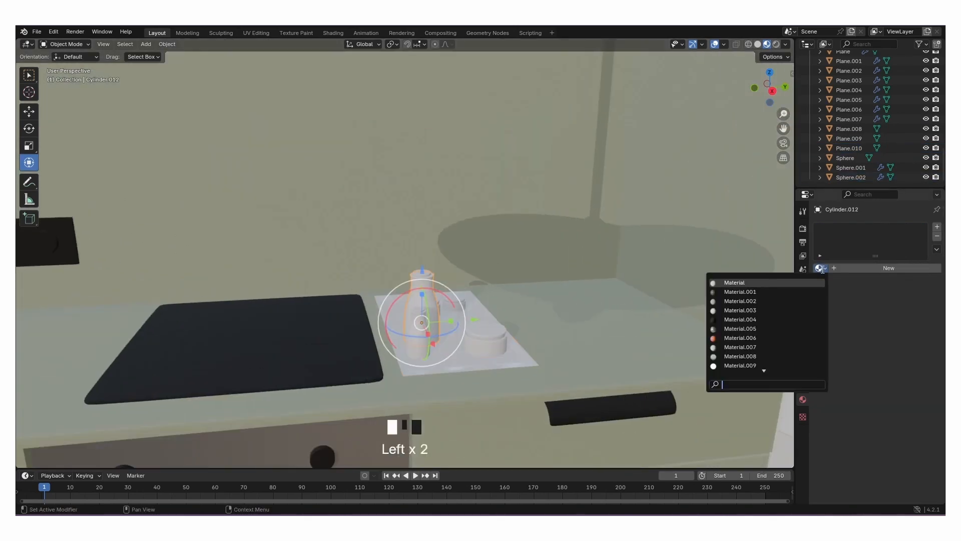
left_click(742, 330)
left_click(901, 330)
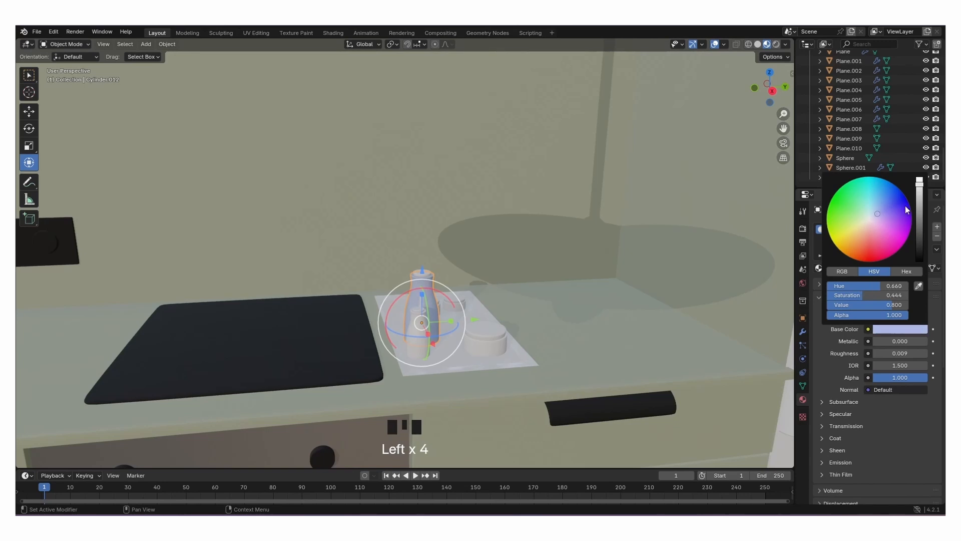
left_click_drag(919, 180, 920, 193)
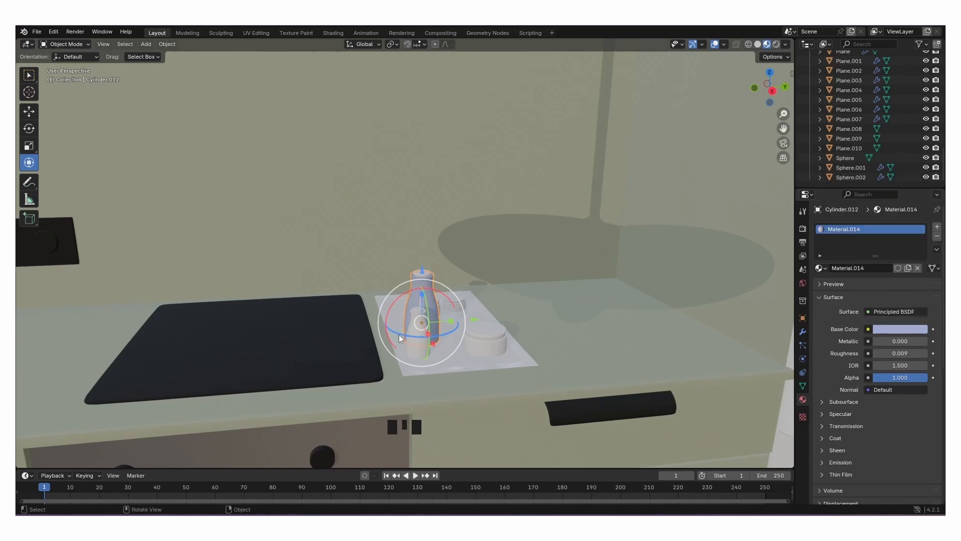
Link the tall vase's light-blue material to the smaller vase and the jars on the tray.
left_click(427, 341)
left_click(489, 347, "shift")
left_click(419, 336, "shift")
left_click(418, 291, "shift")
key("ctrl+l")
left_click(417, 290)
middle_click_drag(419, 296, 480, 316)
middle_click_drag(481, 316, 445, 313, "shift")
left_click(196, 325)
left_click(242, 305, "shift")
key("ctrl+l")
left_click(243, 306)
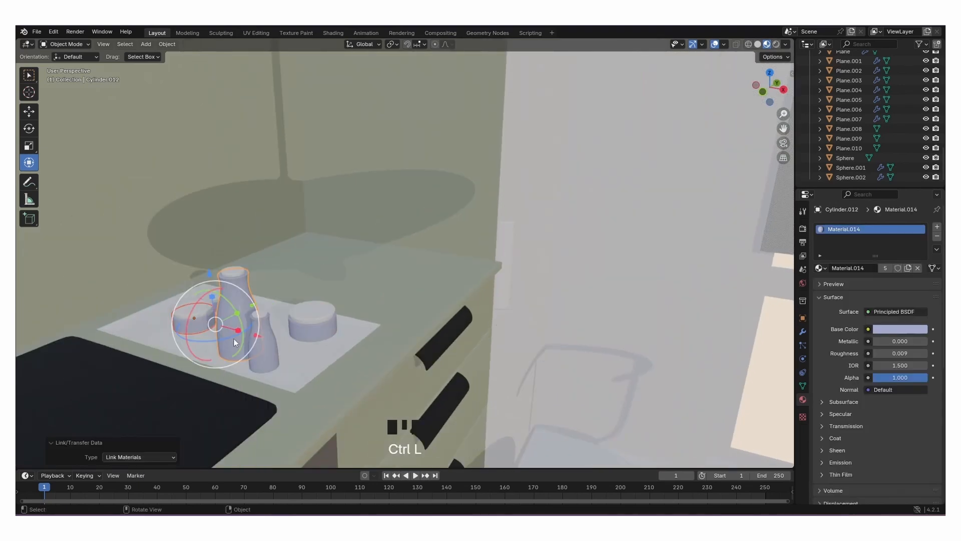
Give the lid of the front jar a new light wood-brown material with roughness 1.0.
left_click(306, 312)
left_click(867, 269)
left_click(899, 328)
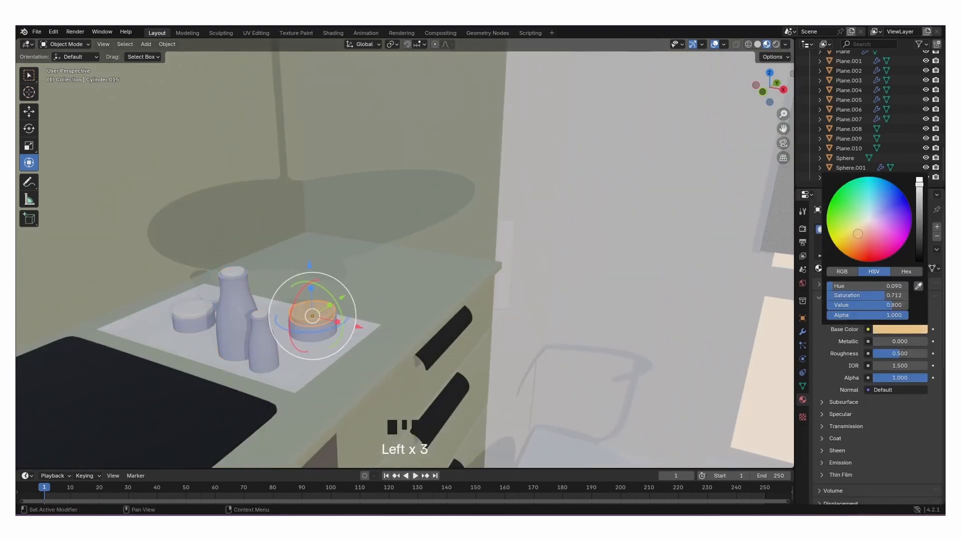
left_click_drag(865, 245, 858, 241)
mouse_move(919, 186)
left_mouse_down()
mouse_move(919, 213)
mouse_move(919, 197)
left_mouse_up()
left_click_drag(901, 353, 928, 354)
Link the jar lid's wood-brown material to the vase stoppers and the other jar's lid.
middle_click_drag(475, 304, 405, 303)
left_click(507, 315)
left_click(507, 267, "shift")
key("ctrl+l")
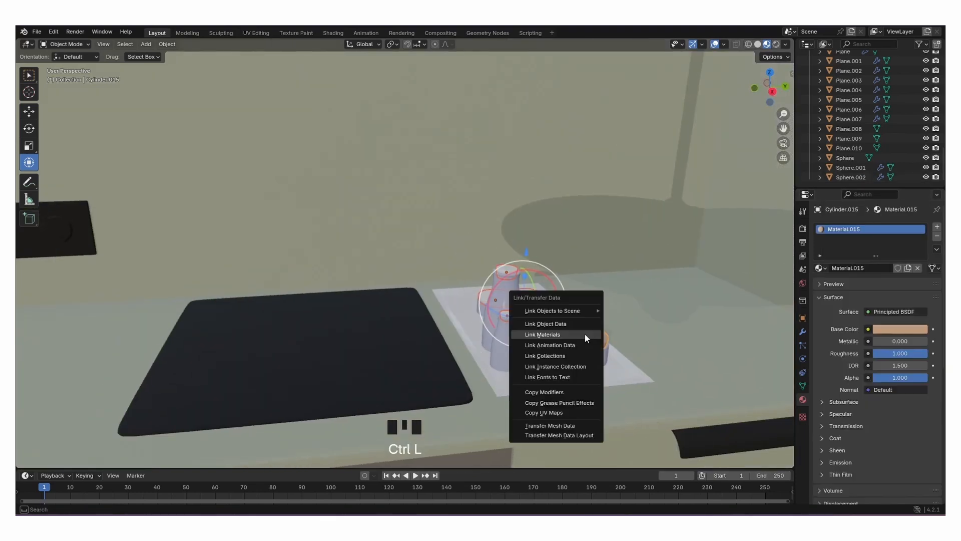
left_click(585, 335)
left_click(660, 313)
Preview the whole kitchen in rendered shading and change the scene's render engine.
scroll(551, 353, "down", 13)
scroll(527, 326, "down", 3)
middle_click_drag(527, 326, 544, 343)
left_click(776, 44)
left_click(802, 241)
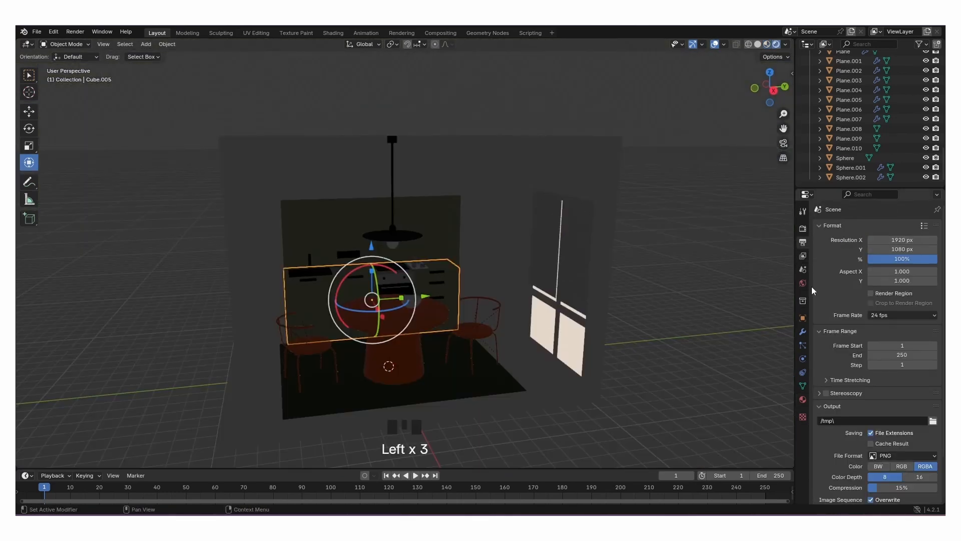
left_click(803, 230)
left_click(904, 227)
left_click(887, 257)
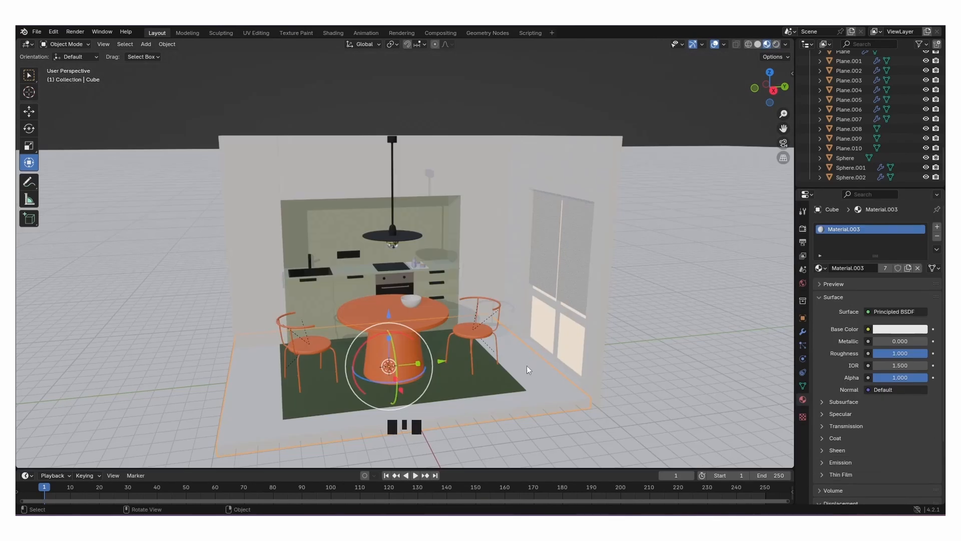
Open the floor slab in the Shading workspace and add a new material in its second slot.
middle_click_drag(527, 365, 614, 304)
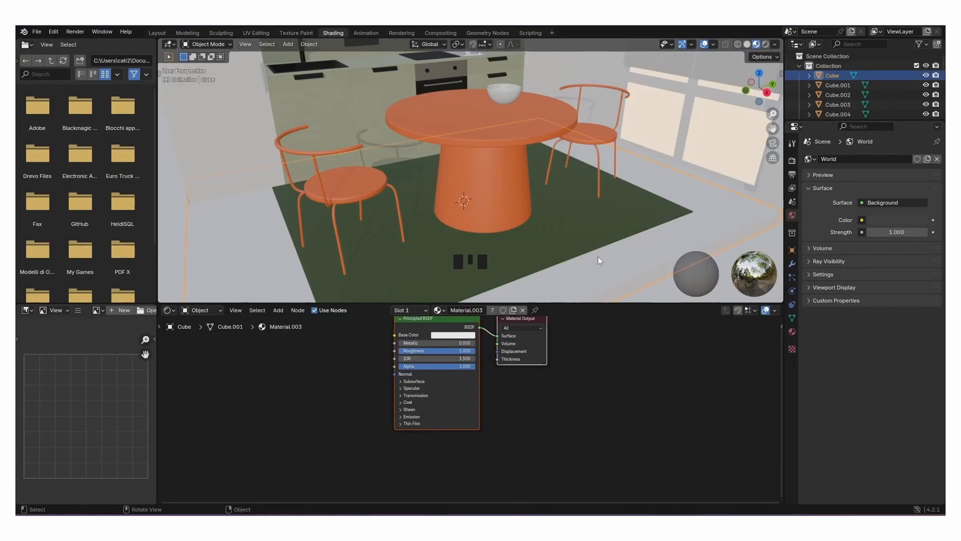
scroll(598, 256, "down", 2)
middle_click_drag(606, 218, 570, 210)
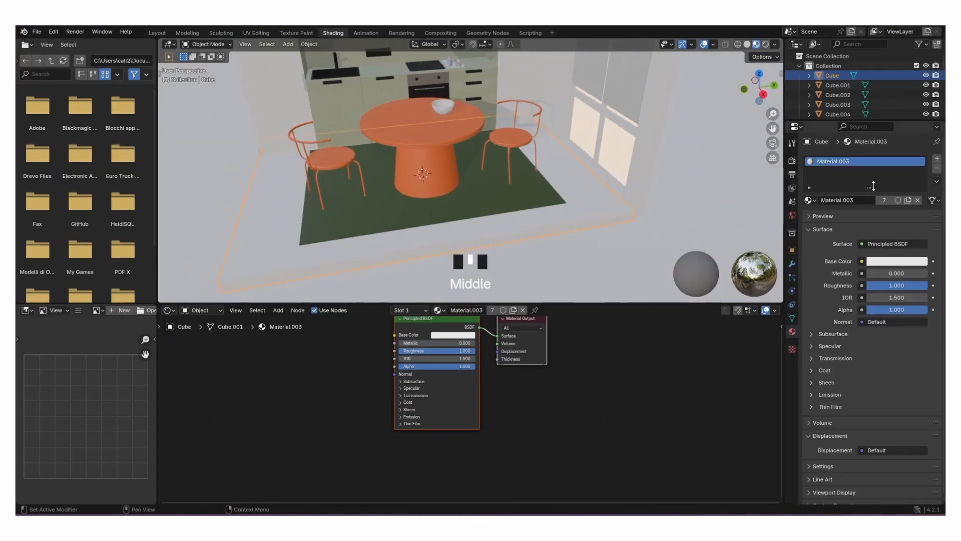
left_click(411, 310)
left_click(474, 345)
left_click(460, 309)
Load the laminate_floor_02 diffuse, displacement, normal and roughness maps from the Materials folder into the new floor material with Principled Texture Setup.
left_click(422, 324)
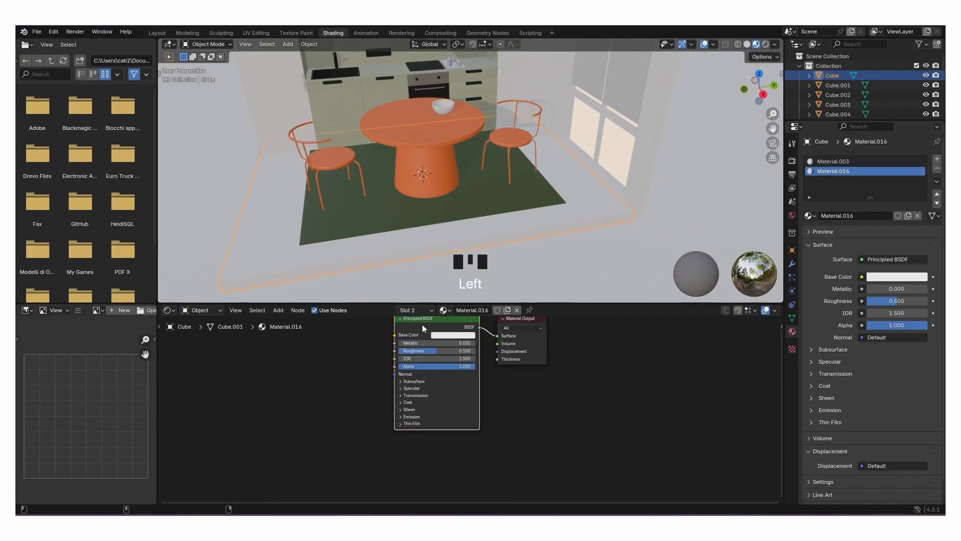
key("ctrl+shift+t")
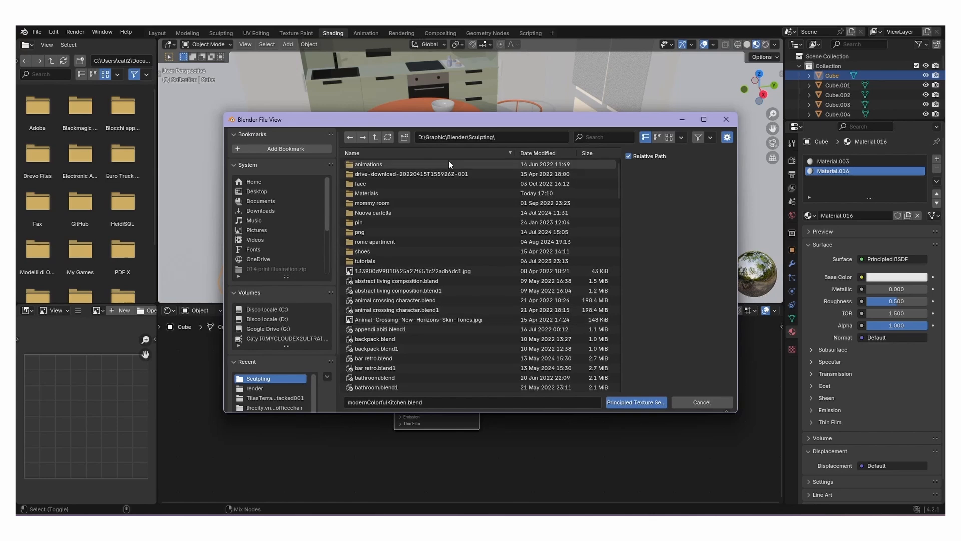
double_click(368, 193)
double_click(385, 184)
double_click(380, 174)
key("a")
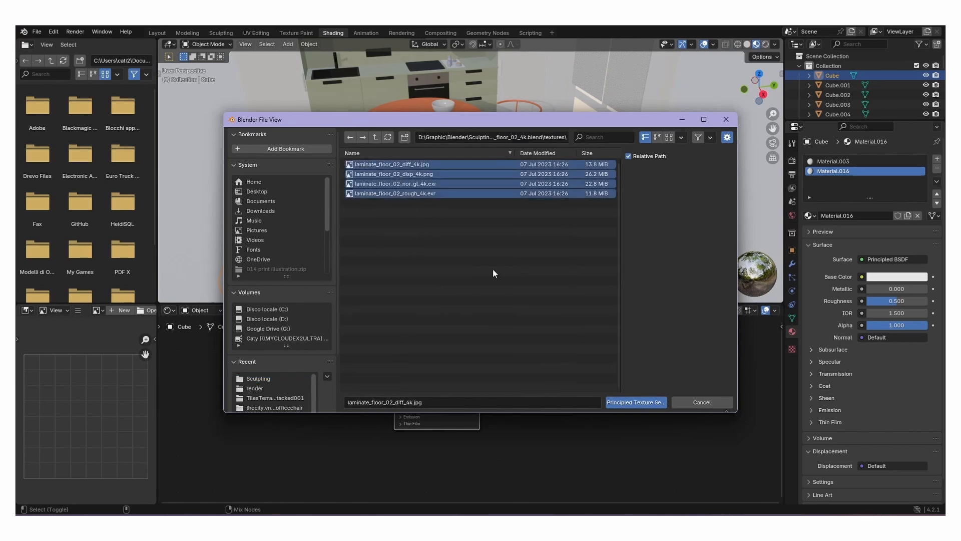
key("Return")
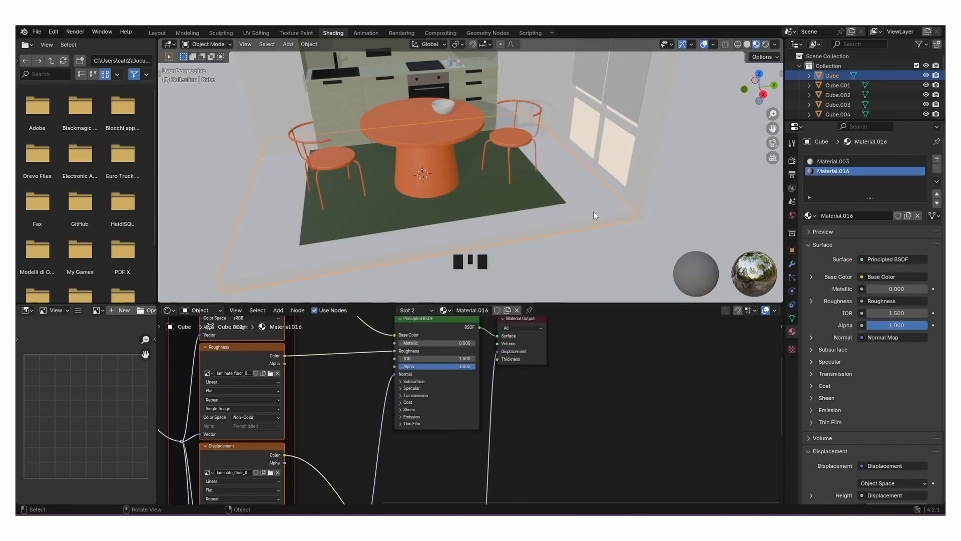
Assign the laminate material to the top face of the floor slab in Edit Mode.
key("Tab")
key("Left")
key("Left")
key("Left")
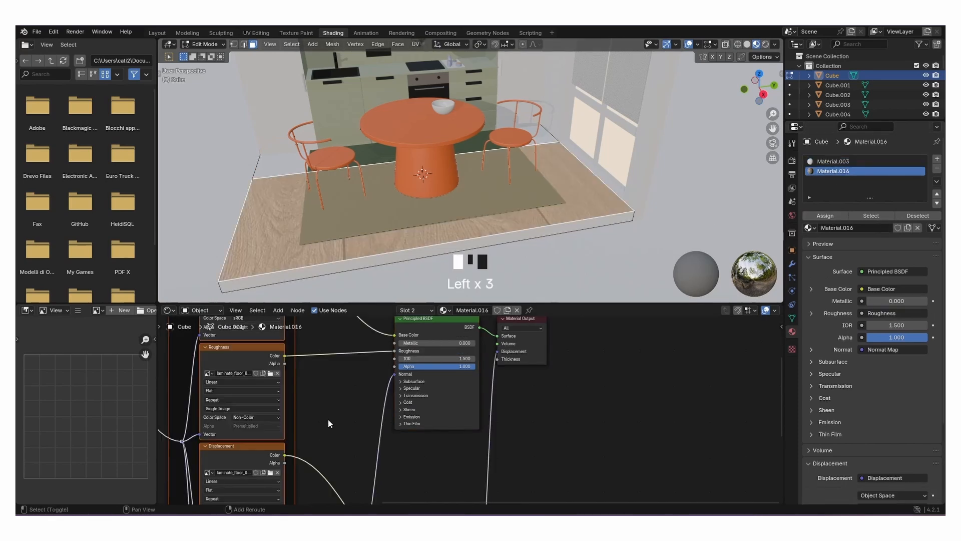
Try a mapping scale of -35 on Y and Z for the laminate floor texture.
scroll(329, 423, "down", 2)
middle_click_drag(351, 400, 429, 382)
scroll(429, 382, "up", 3)
left_click_drag(445, 420, 410, 440)
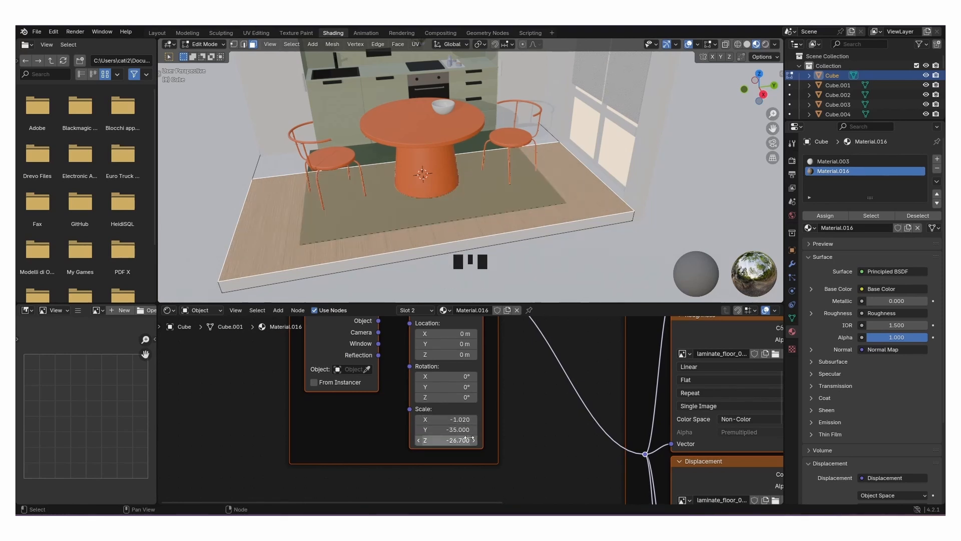
left_click(453, 419)
left_click(478, 420)
left_click(465, 440)
type("-35.0")
left_click(484, 436)
Set the floor texture's mapping scale to 11.5 on all axes and its Z rotation to 90°.
scroll(535, 215, "up", 5)
middle_click_drag(534, 215, 479, 168, "shift")
scroll(480, 167, "up", 2)
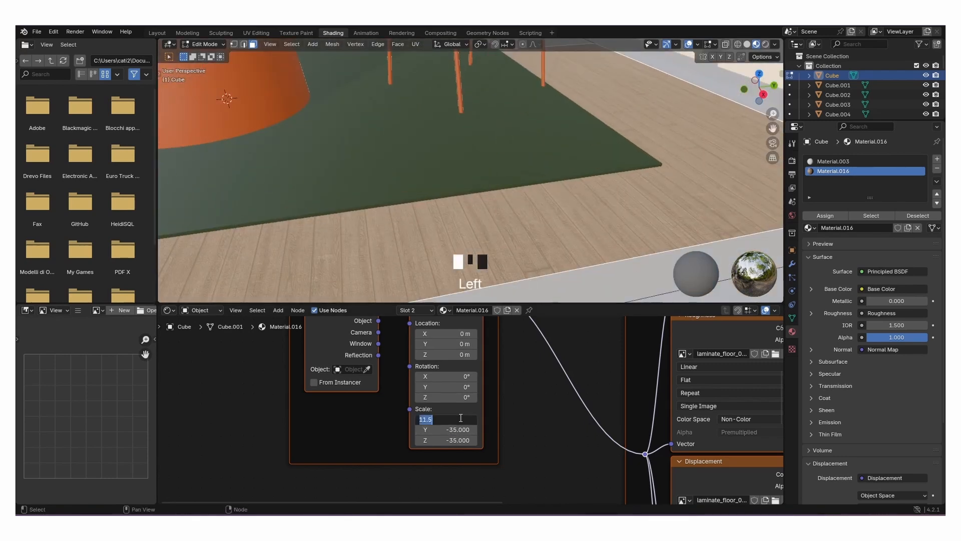
scroll(500, 210, "down", 6)
middle_click_drag(501, 210, 520, 172, "shift")
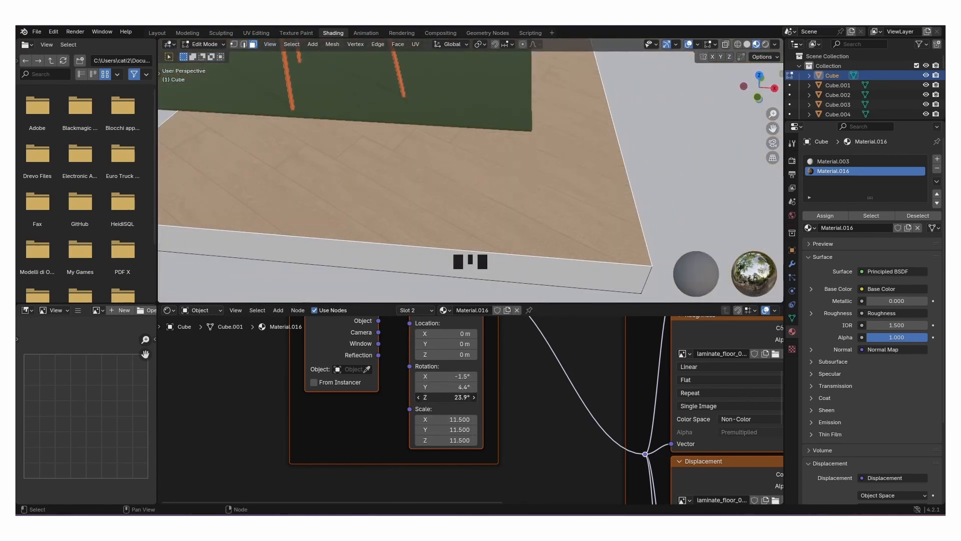
key("Return")
scroll(500, 191, "down", 2)
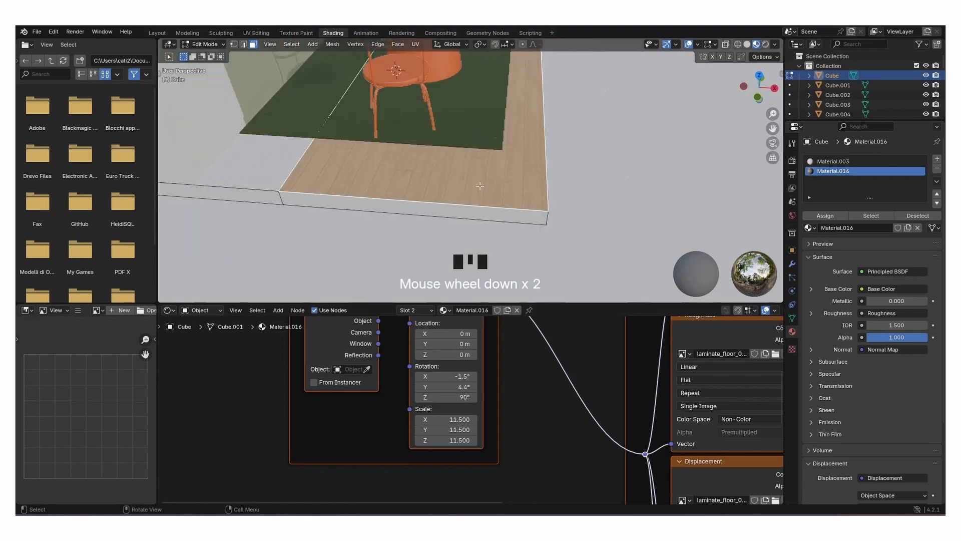
Readjust the mapping scale of the laminate floor texture to resize the planks.
scroll(501, 190, "up", 3)
mouse_move(500, 190)
middle_mouse_down("shift")
mouse_move(509, 167)
mouse_move(485, 213)
mouse_move(494, 206)
middle_mouse_up("shift")
scroll(486, 213, "down", 4)
left_click_drag(445, 419, 466, 420)
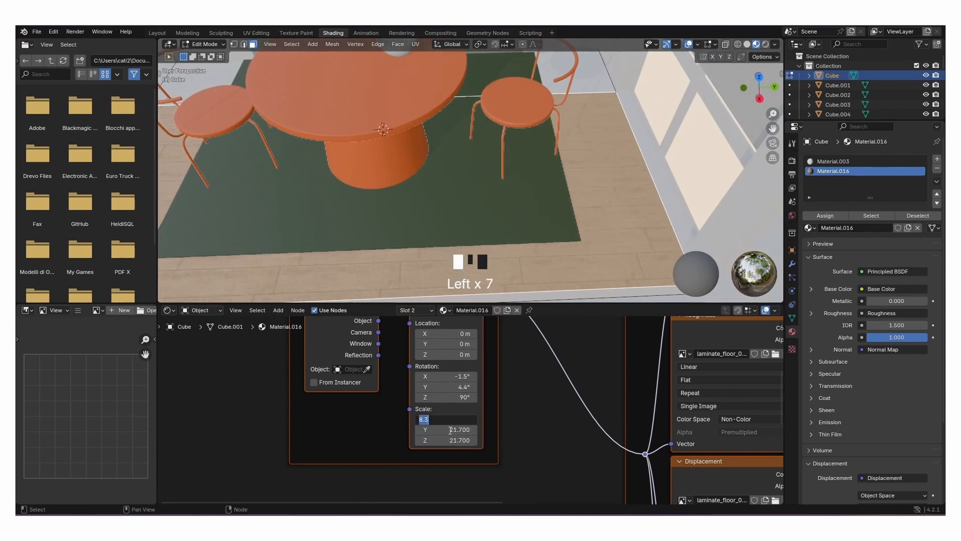
Switch to the Modeling workspace with material preview shading and return to Object Mode.
left_click(187, 33)
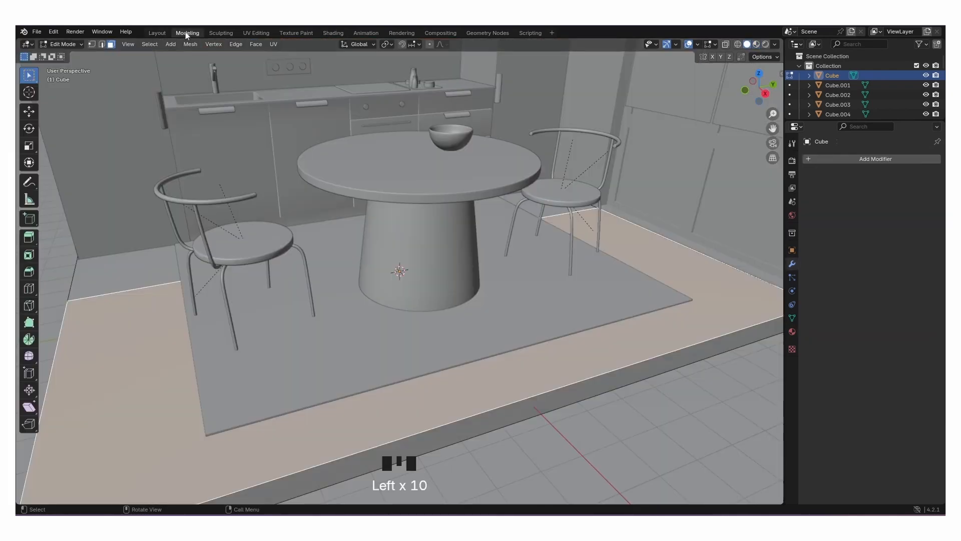
left_click(755, 45)
middle_click_drag(486, 273, 518, 278)
scroll(455, 275, "down", 3)
key("Tab")
middle_click_drag(696, 278, 592, 250)
scroll(593, 250, "down", 2)
Add a camera and raise it with the Transform tool to a height of about 11.4 m.
key("shift+a")
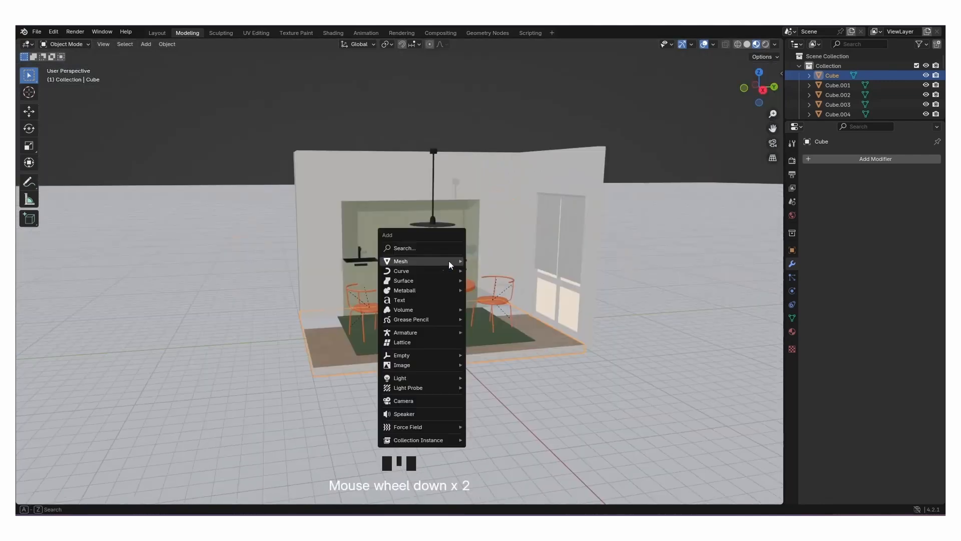
left_click(418, 384)
middle_click_drag(419, 386, 39, 161)
scroll(501, 260, "up", 6)
left_click(29, 162)
left_click_drag(453, 306, 552, 165)
scroll(552, 165, "down", 5)
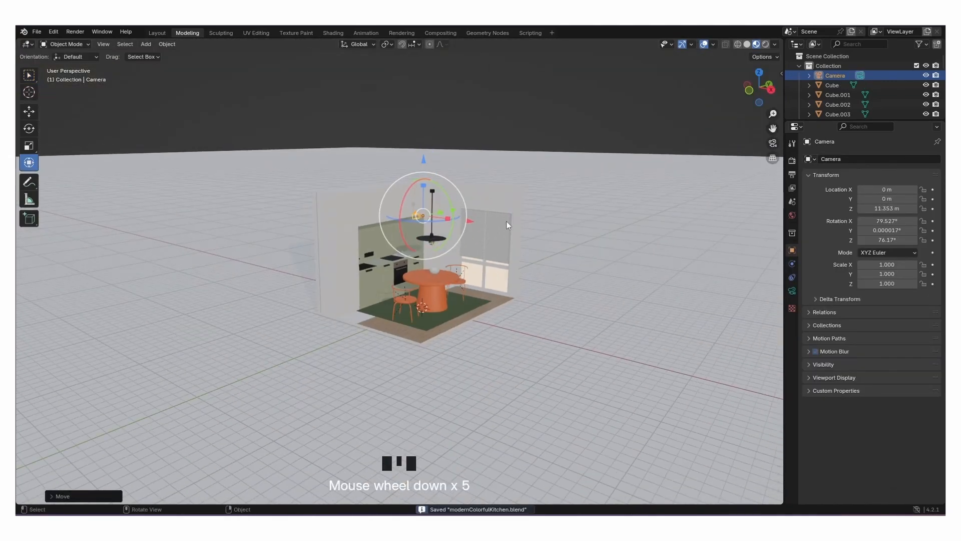
Move and rotate the camera toward the table and chairs, adjusting its rotation in camera view.
middle_click_drag(507, 224, 447, 277)
middle_click_drag(351, 267, 317, 281)
left_click_drag(476, 400, 698, 214)
left_click(773, 143)
left_click_drag(886, 220, 884, 220)
Set the camera's lens type to Orthographic.
left_click(792, 291)
left_click(891, 189)
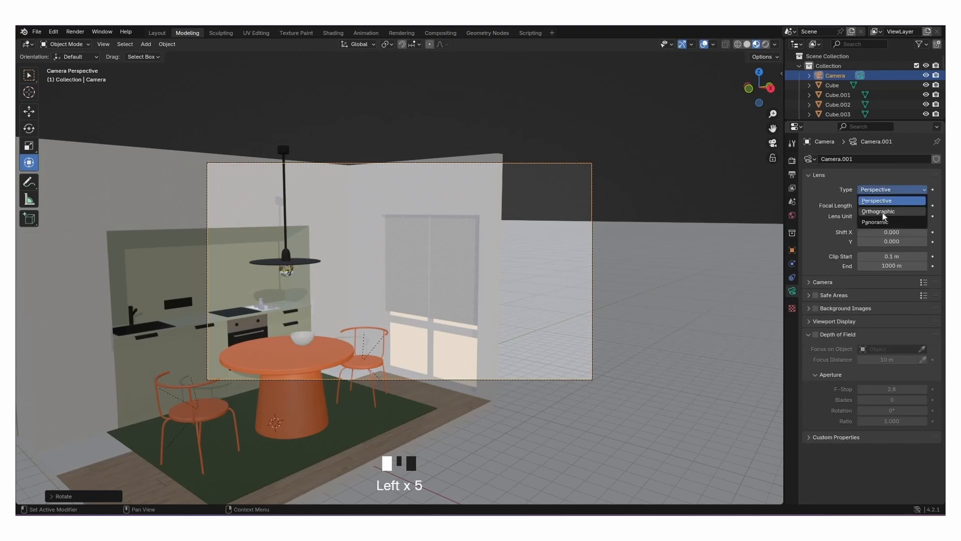
left_click(881, 202)
Place the camera at about X 22.4 m, Y -22.3 m and Z 13 m, rotated about 75.5° on X and 41.5° on Z.
left_click(792, 250)
left_click_drag(887, 221, 866, 199)
left_click_drag(886, 189, 906, 208)
left_click_drag(886, 199, 908, 199)
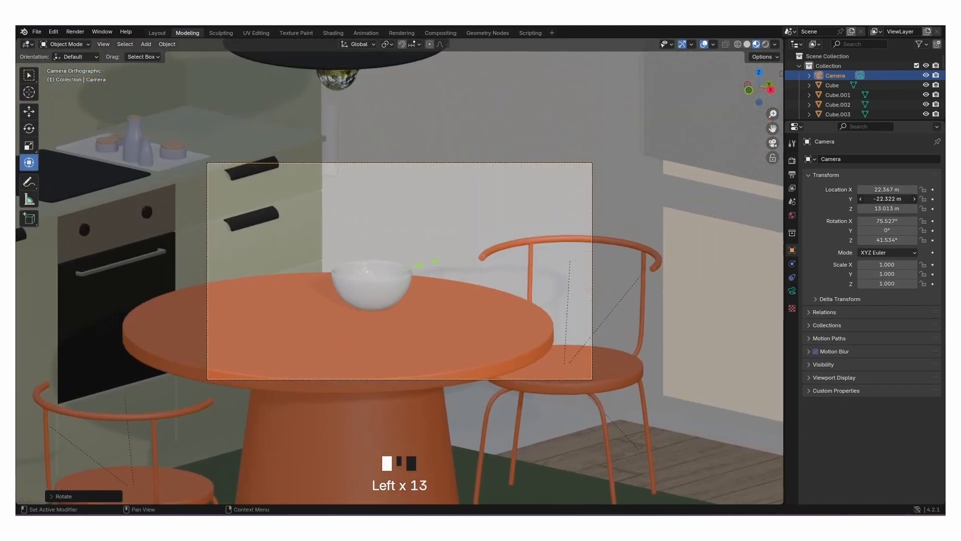
Move the camera farther away from the room and adjust its height while looking through it.
key("KP_0")
scroll(348, 266, "down", 9)
middle_click_drag(348, 266, 254, 276)
left_click_drag(254, 274, 152, 321)
middle_click_drag(225, 308, 381, 316)
left_click_drag(478, 350, 339, 395)
left_click(772, 145)
left_click_drag(880, 210, 907, 209)
Frame the whole room with the camera at about X 68.3 m, Y -66.1 m, Z 40.9 m, rotated about 70.5° on X and 46.5° on Z.
left_click(792, 291)
left_click(792, 250)
left_click(792, 291)
left_click(792, 249)
left_click_drag(887, 240, 893, 208)
mouse_move(887, 198)
left_mouse_down()
mouse_move(905, 199)
mouse_move(889, 190)
left_mouse_up()
left_click_drag(888, 209, 876, 208)
mouse_move(887, 199)
left_mouse_down()
mouse_move(903, 198)
mouse_move(889, 221)
mouse_move(873, 208)
left_mouse_up()
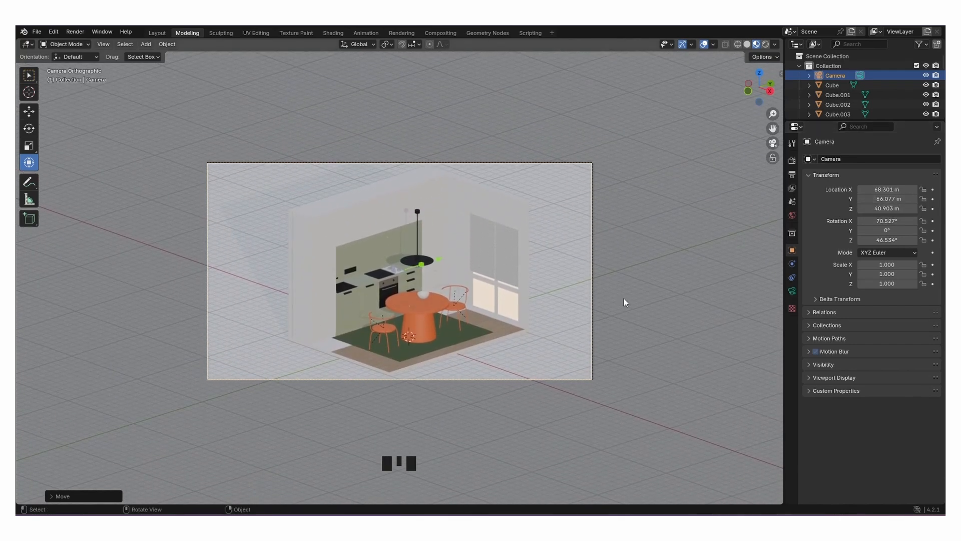
Add a point light and move it outside the room, behind the window wall.
mouse_move(577, 292)
middle_mouse_down()
mouse_move(544, 280)
mouse_move(572, 277)
middle_mouse_up()
scroll(573, 277, "up", 2)
key("shift+a")
mouse_move(547, 256)
left_click(608, 255)
left_click_drag(444, 333, 536, 349)
left_click_drag(489, 293, 490, 276)
Duplicate the point light and move the copy outside, behind the kitchen wall.
middle_click_drag(557, 326, 478, 335)
key("ctrl+c")
key("ctrl+v")
left_click_drag(319, 347, 409, 355)
middle_click_drag(431, 346, 325, 353)
left_click_drag(247, 348, 354, 347)
Give the point light behind the window wall a light purple color.
left_click(308, 305)
left_click(792, 291)
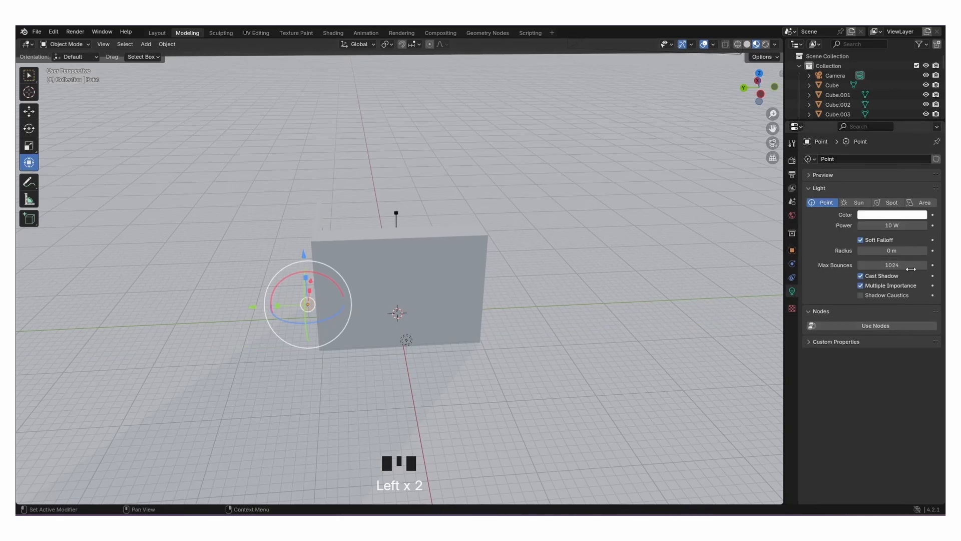
left_click(889, 216)
Set the point light behind the kitchen wall to 800 W with a light blue color.
left_click(406, 341)
left_click(893, 225)
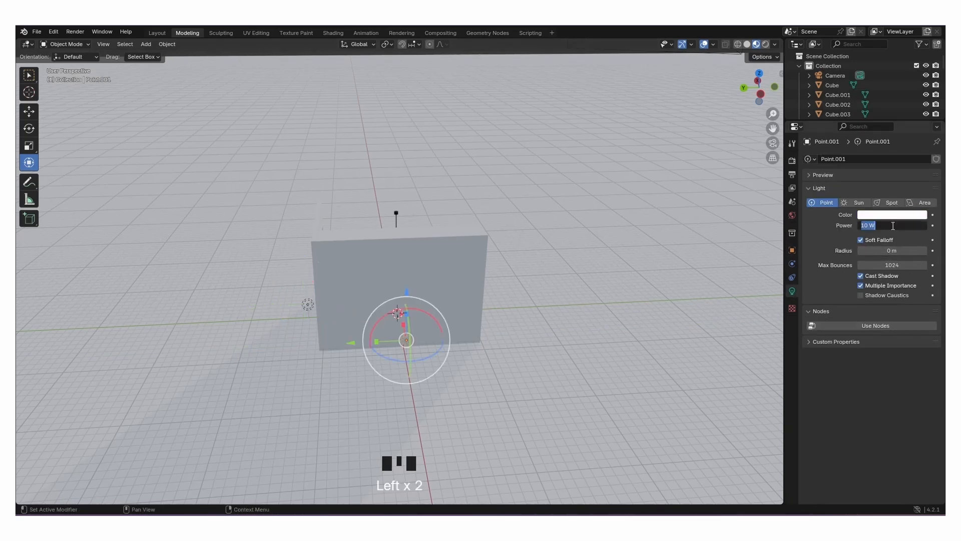
left_click(891, 214)
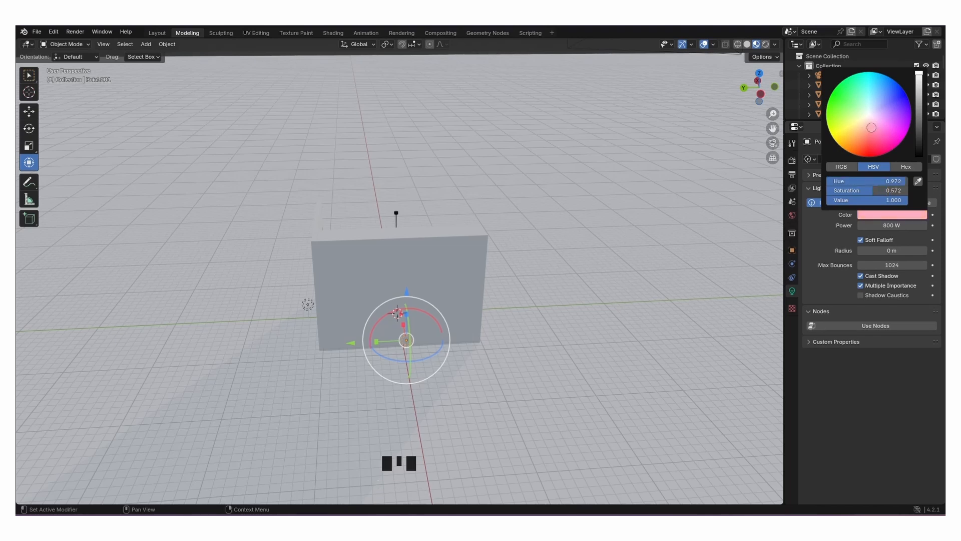
left_click(860, 75)
Preview the scene in rendered shading and brighten the world background color.
left_click(766, 44)
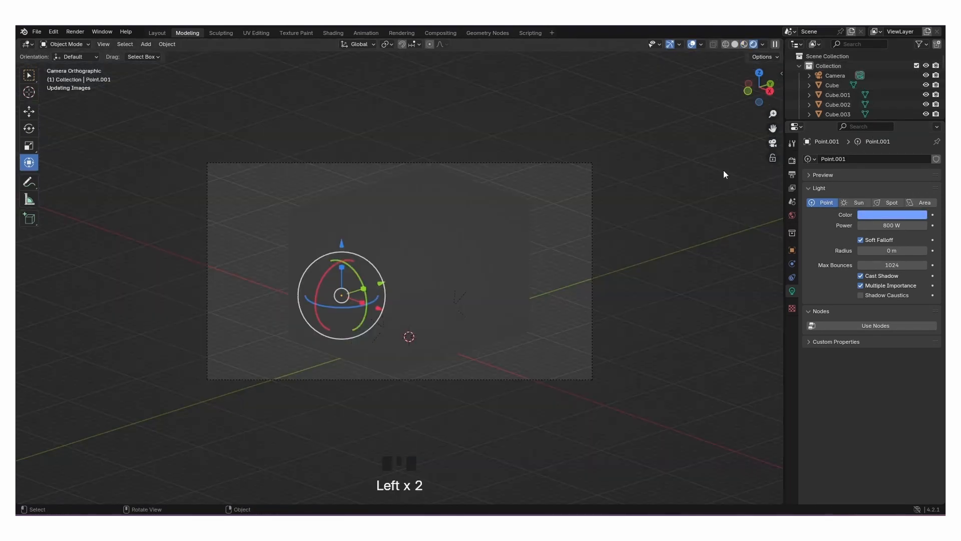
left_click(792, 216)
left_click(896, 221)
left_click_drag(918, 131, 918, 114)
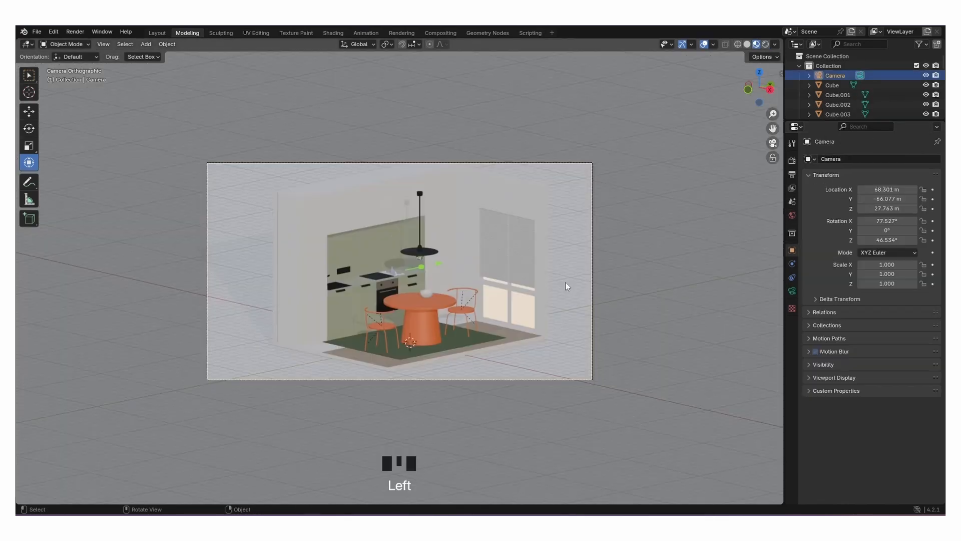
Add an area light, raise it above the room to about 19.1 m and scale it up.
key("shift+a")
mouse_move(557, 282)
left_click(598, 315)
left_click_drag(415, 289, 415, 88)
key("s")
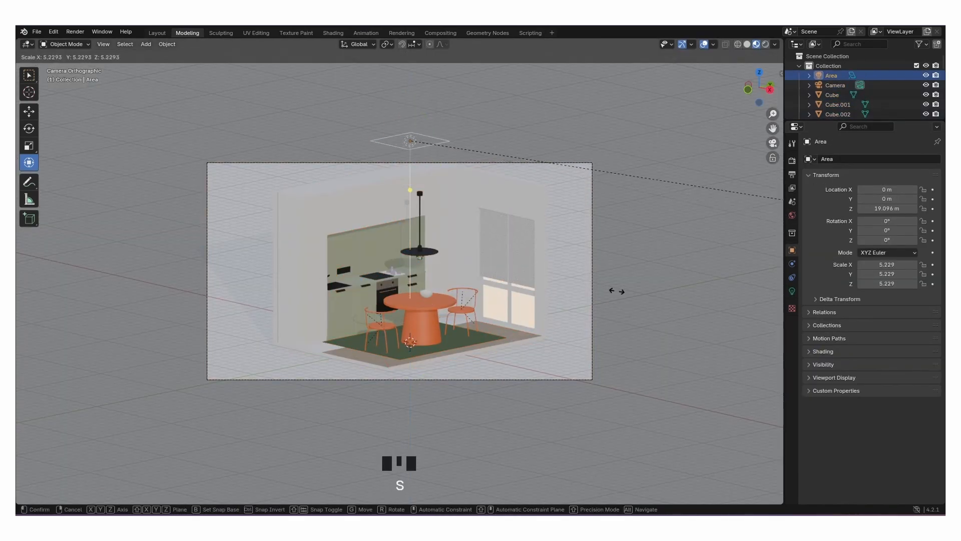
left_click(293, 286)
Set the overhead area light's power to 300 W while previewing in rendered shading.
left_click(792, 291)
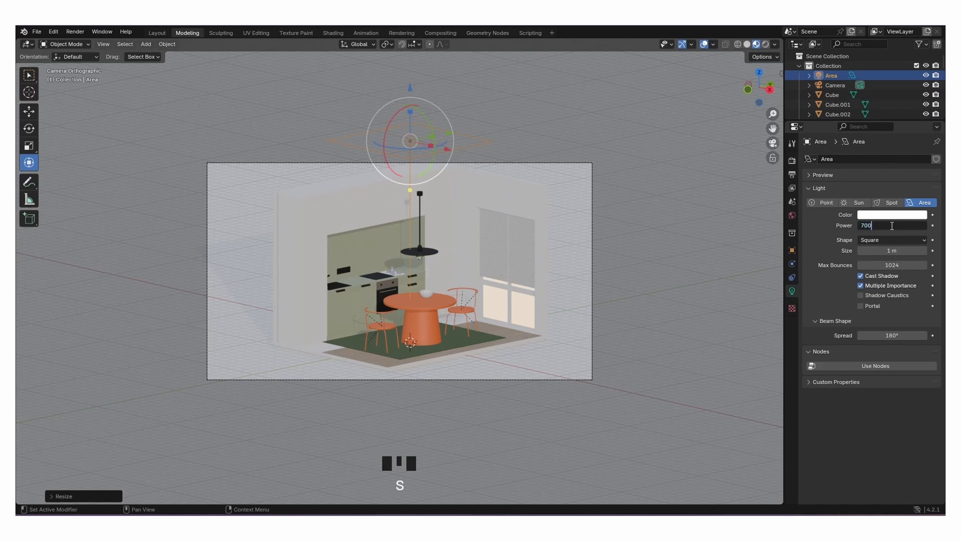
left_click(766, 44)
left_click(894, 225)
type("300")
key("Return")
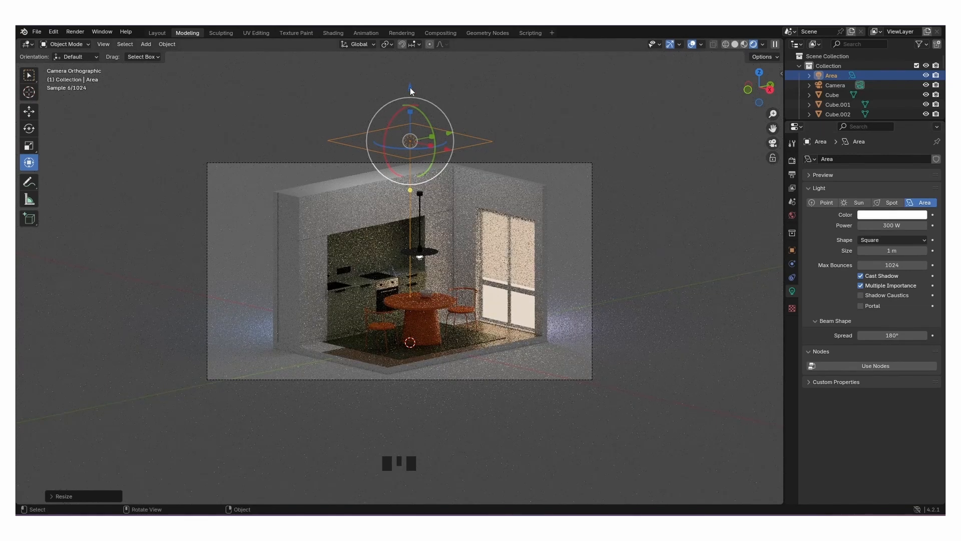
Lower the overhead area light along Z and set its power to 250 W.
key("g")
key("z")
left_click(626, 240)
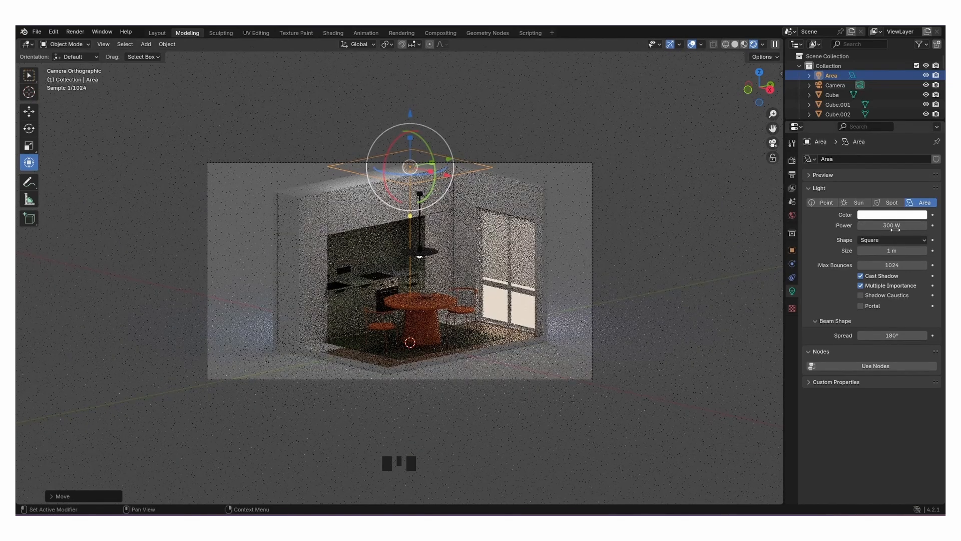
type("250")
key("Return")
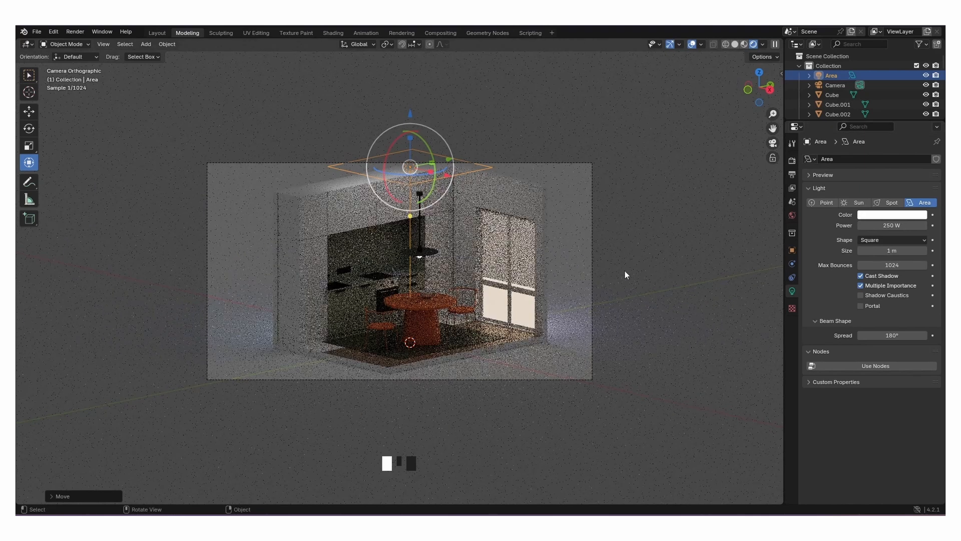
Set the power of the purple point light to 600 W and the blue point light to 500 W.
scroll(865, 100, "down", 6)
left_click_drag(865, 121, 856, 215)
scroll(850, 184, "down", 10)
left_click(832, 166)
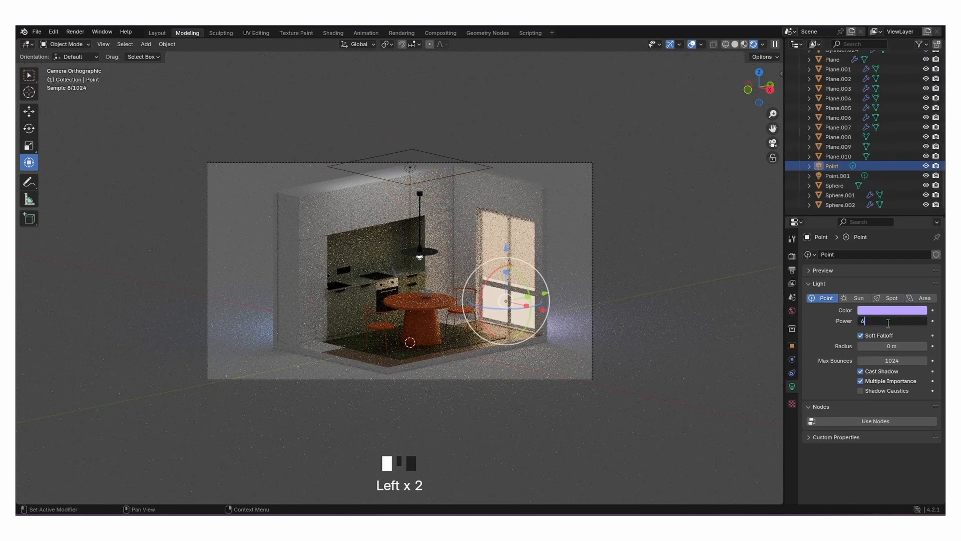
type("00 W")
left_click(838, 175)
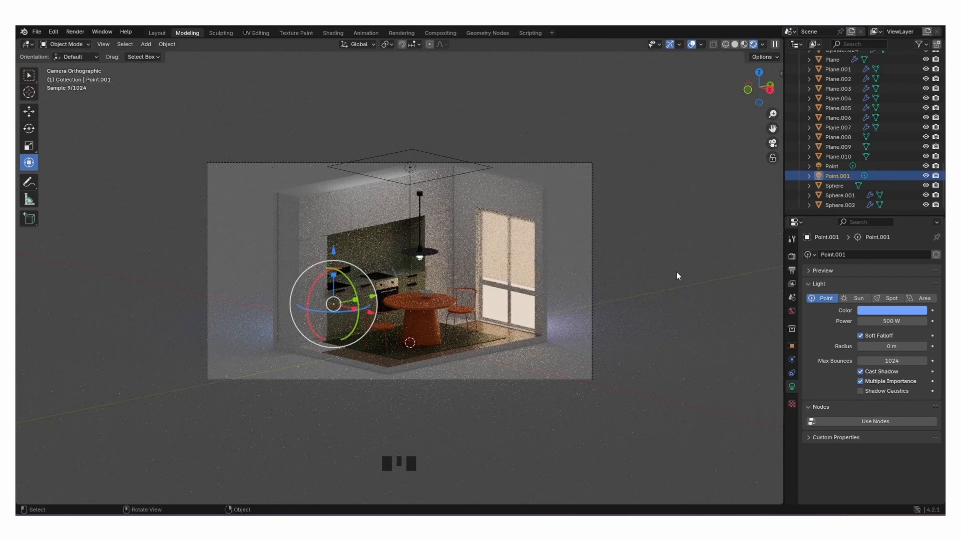
Raise the overhead area light slightly and place a copy opposite the kitchen wall, rotated to face the room.
left_click(453, 175)
left_click_drag(411, 113, 411, 100)
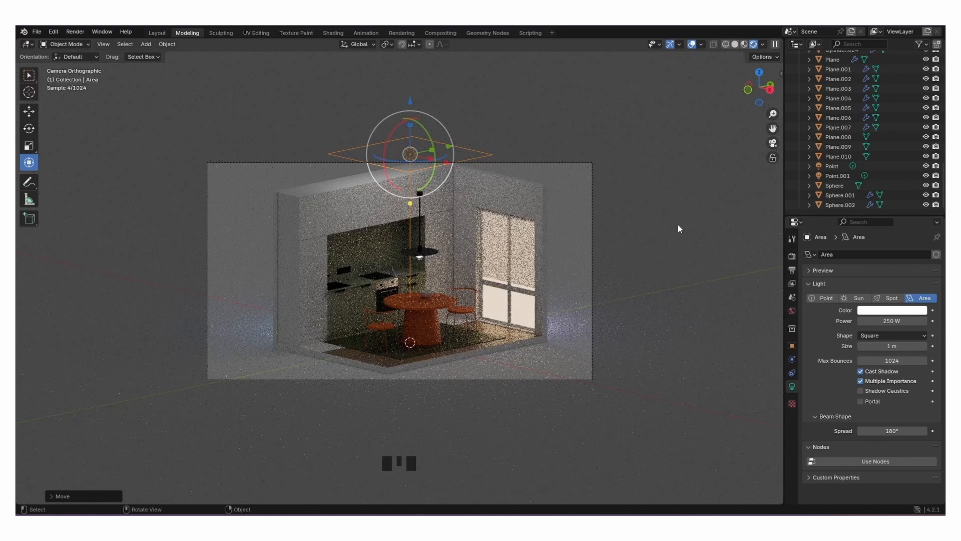
middle_click_drag(629, 261, 483, 254)
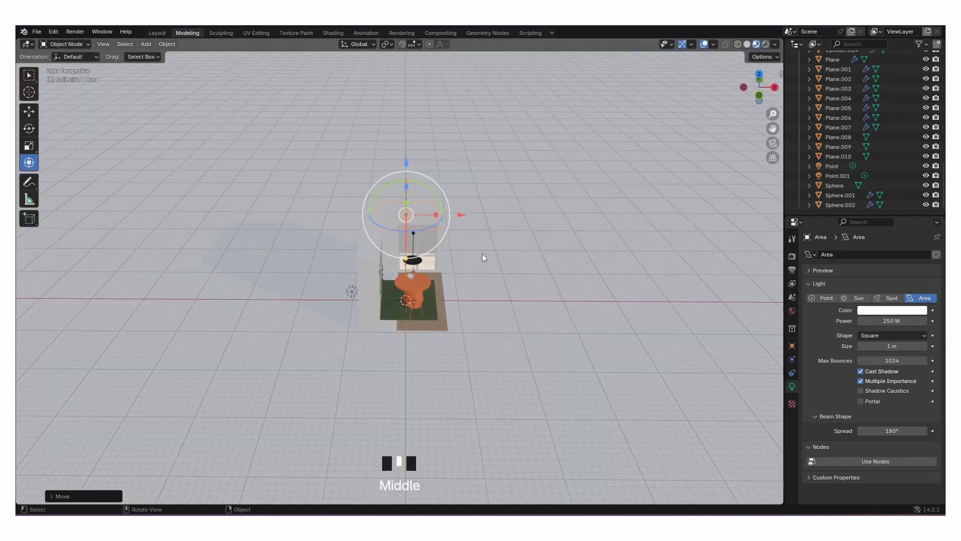
key("ctrl+v")
left_click_drag(462, 216, 589, 216)
left_click_drag(540, 163, 542, 181)
key("r")
key("r")
left_click(702, 240)
Place another copy of the overhead area light opposite the window wall, lowered and rotated to face the room.
left_click(437, 215)
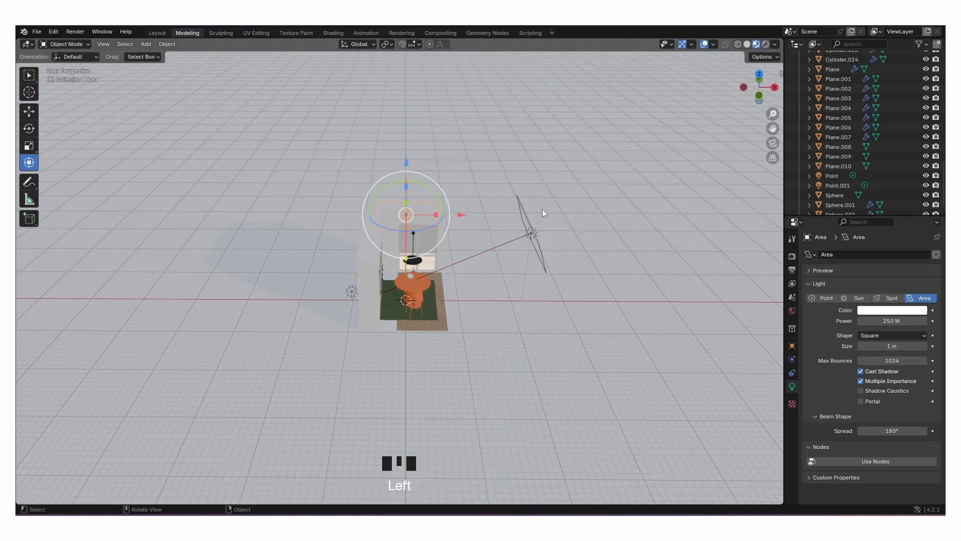
middle_click_drag(545, 212, 424, 213)
key("ctrl+c")
key("ctrl+v")
left_click_drag(443, 213, 352, 242)
middle_click_drag(348, 250, 359, 207)
left_click_drag(314, 169, 315, 191)
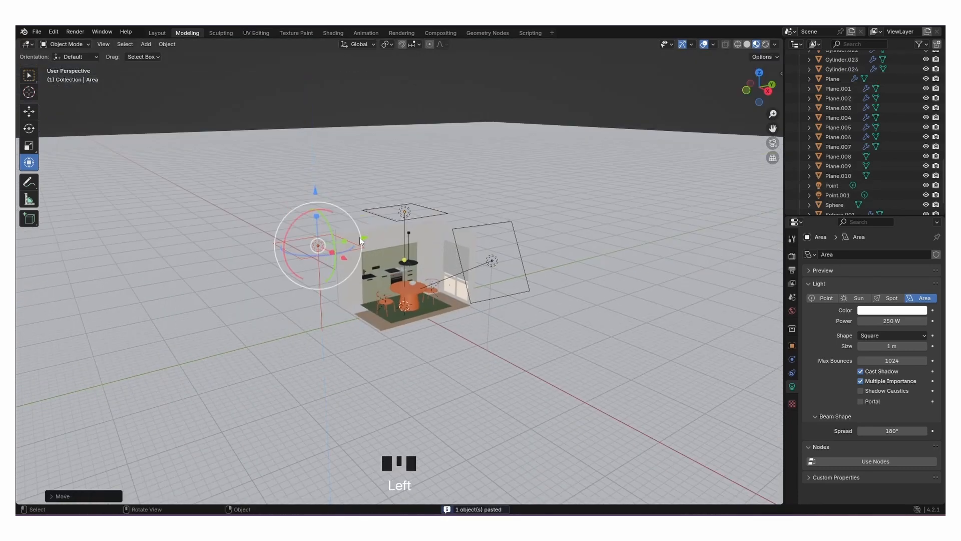
left_click_drag(364, 239, 341, 242)
key("r")
key("r")
left_click(360, 291)
Preview the render through the camera and tint the color of the area light opposite the kitchen wall.
left_click(772, 143)
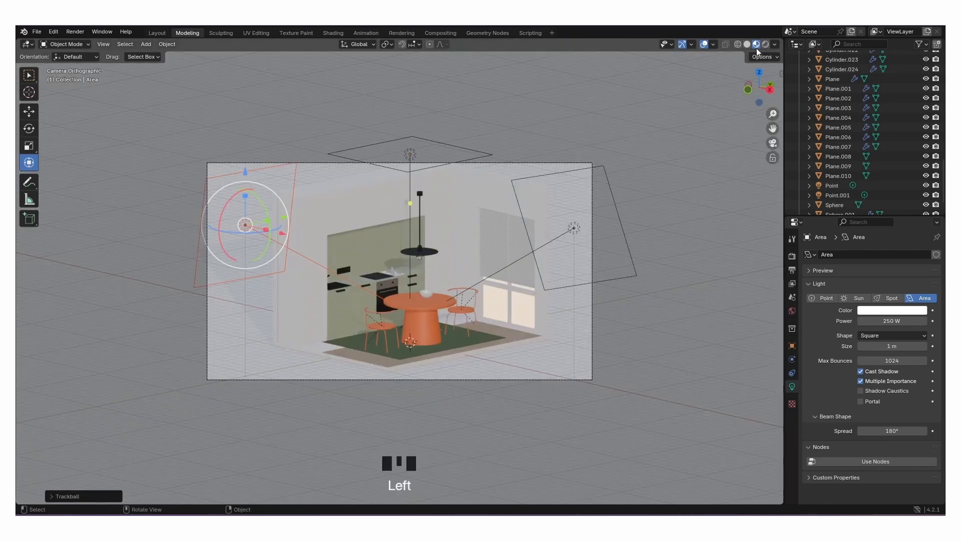
left_click(765, 44)
left_click(622, 218)
left_click(873, 311)
left_click_drag(872, 215, 872, 200)
Give the area light opposite the window wall a peach color and toggle its visibility to compare its effect.
scroll(841, 111, "up", 5)
scroll(842, 111, "up", 10)
left_click(837, 94)
left_click(893, 310)
left_click(863, 223)
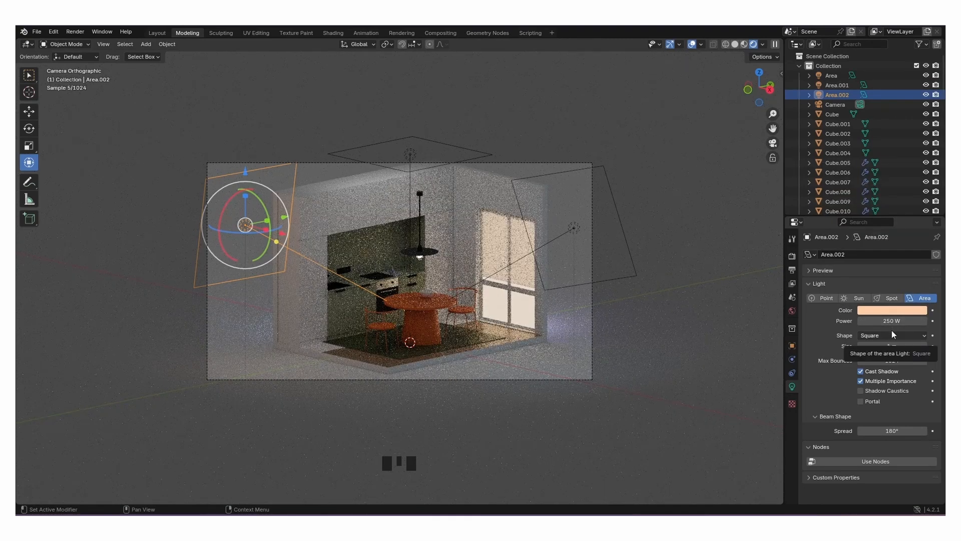
left_click(926, 94)
left_click(927, 95)
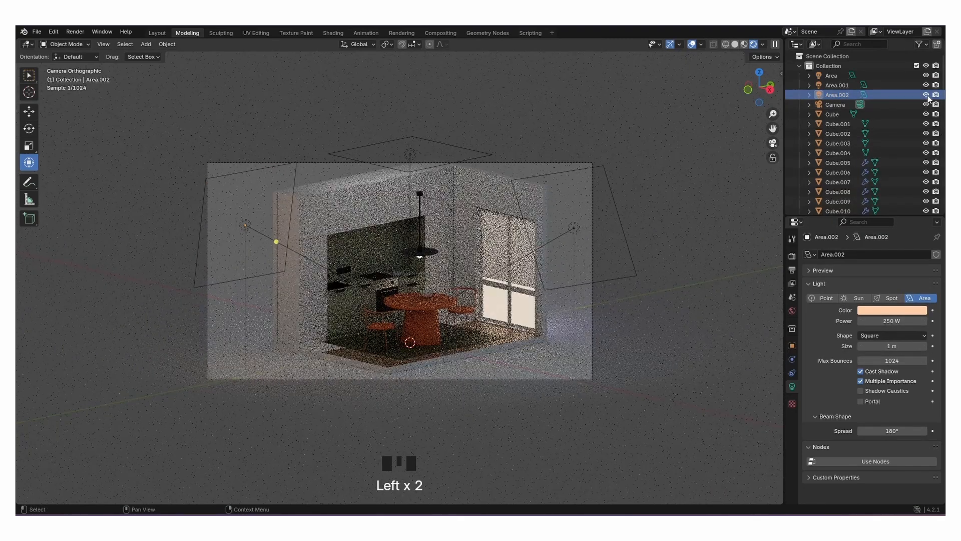
Toggle the visibility of the overhead area light and the one opposite the kitchen wall to compare their effects.
left_click(926, 105)
left_click(926, 85)
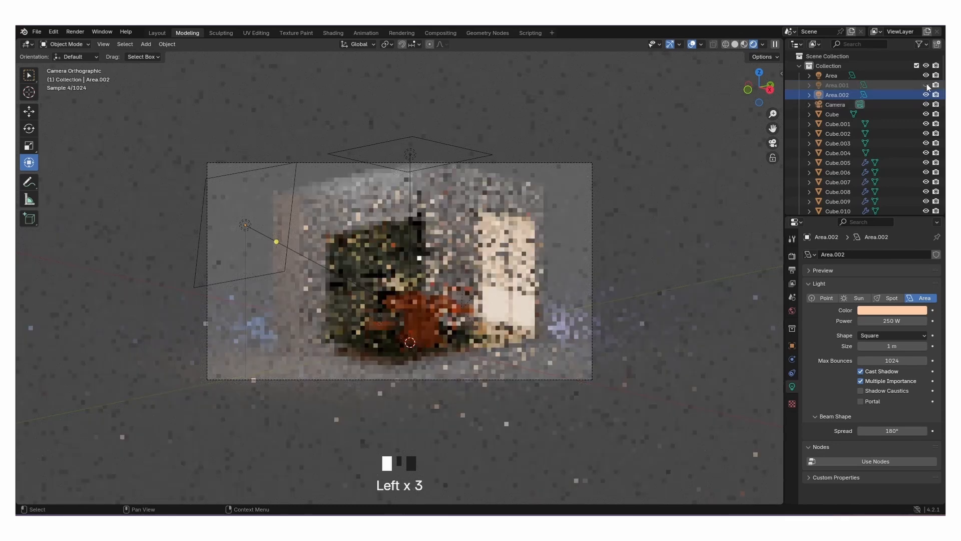
left_click(926, 85)
left_click(926, 76)
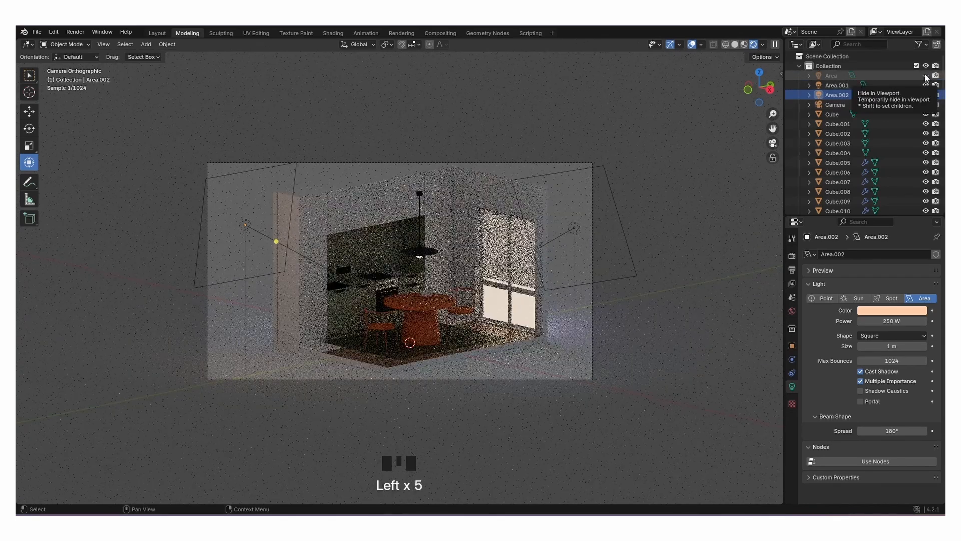
left_click(926, 75)
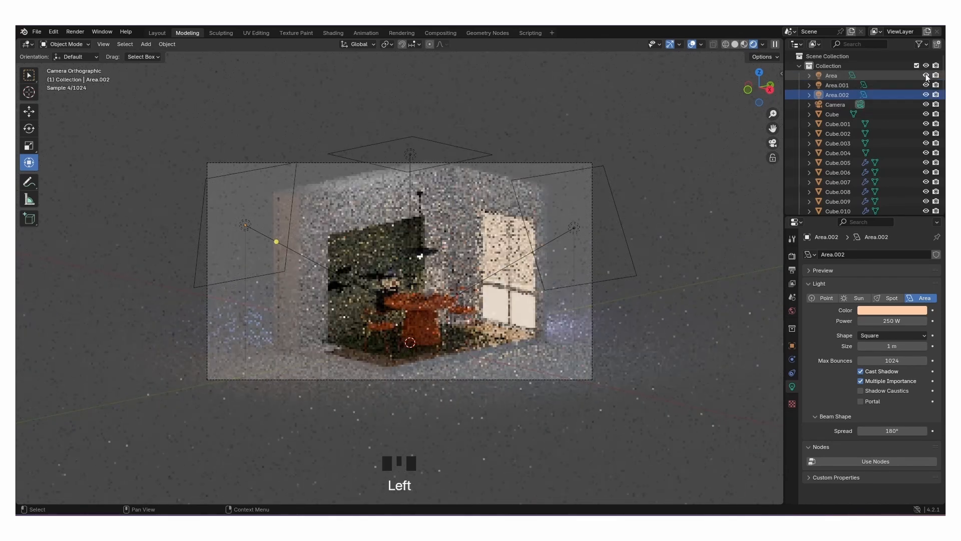
Set the power of the area light opposite the kitchen wall to 300 W.
left_click(574, 228)
left_click(894, 320)
type("300")
key("Return")
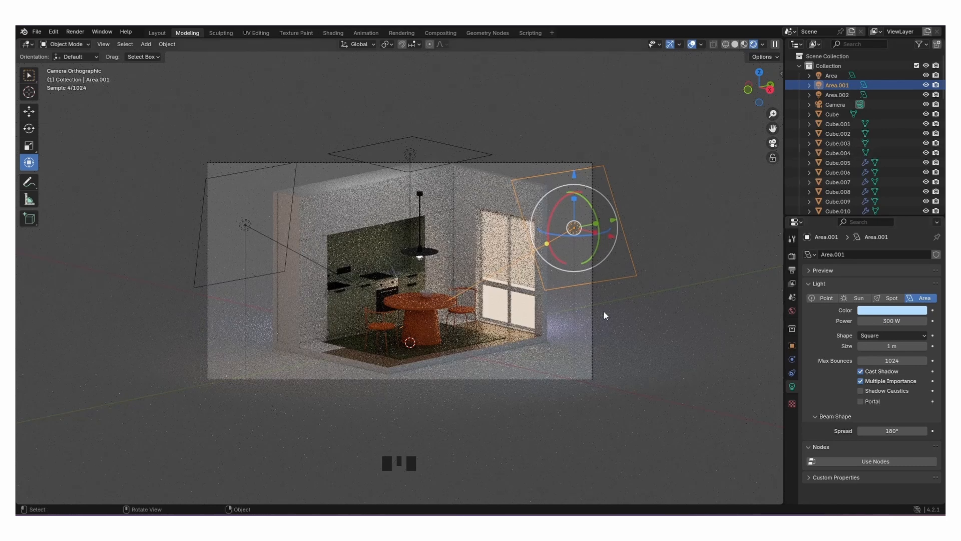
Set the emission strength of the window wall's glowing material to 18.3.
left_click(538, 311)
left_click(791, 426)
scroll(894, 434, "down", 5)
left_click_drag(894, 413, 926, 413)
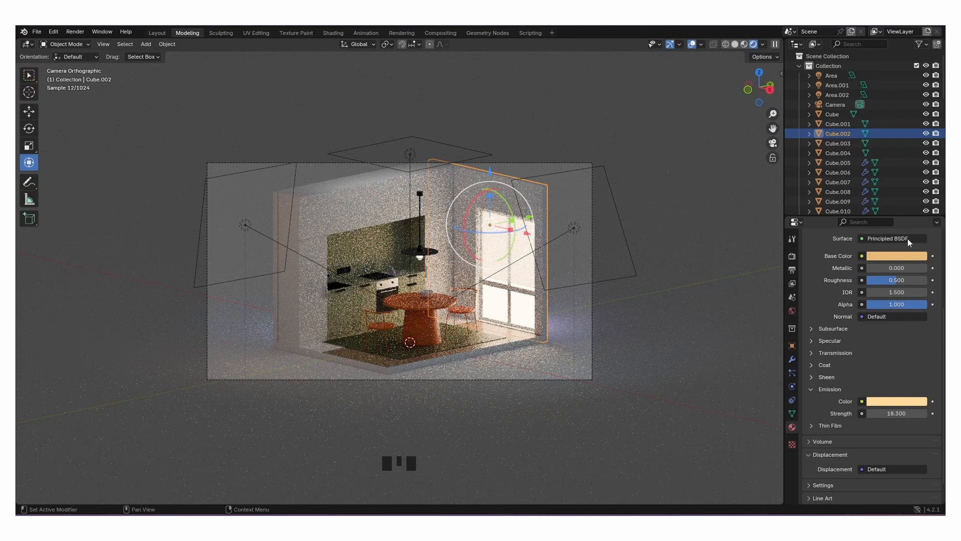
Hide the overhead area light, and toggle the light opposite the window wall off and on to compare the lighting.
left_click(851, 94)
left_click(926, 95)
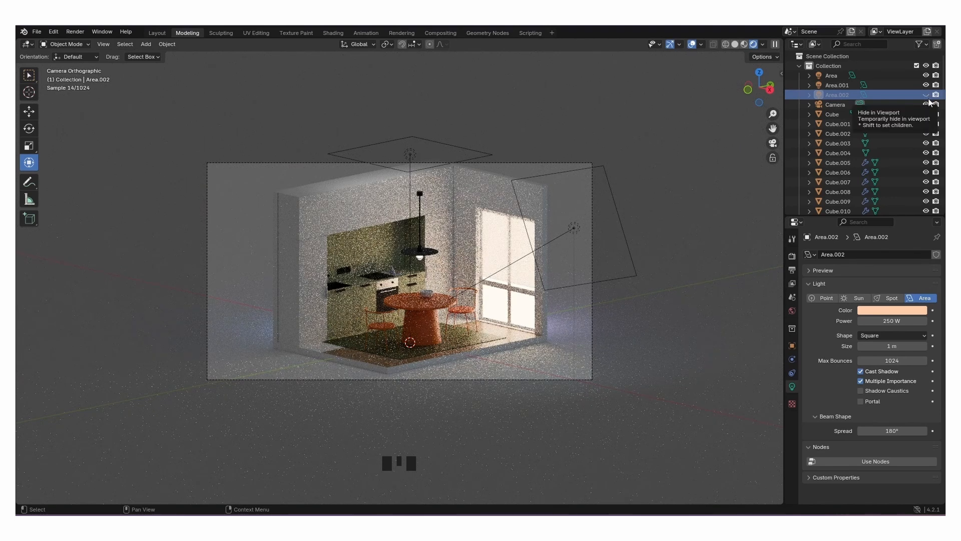
left_click(831, 76)
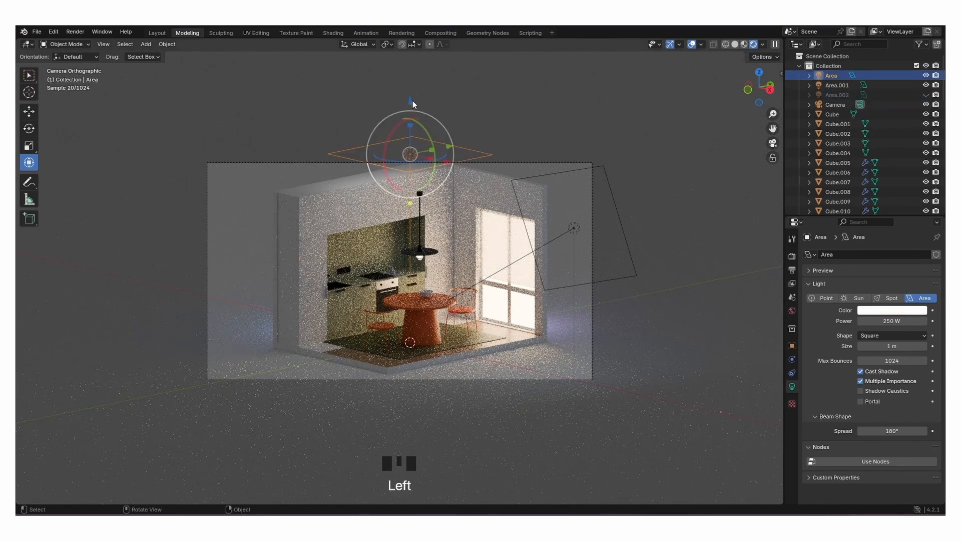
left_click(831, 75)
left_click(926, 75)
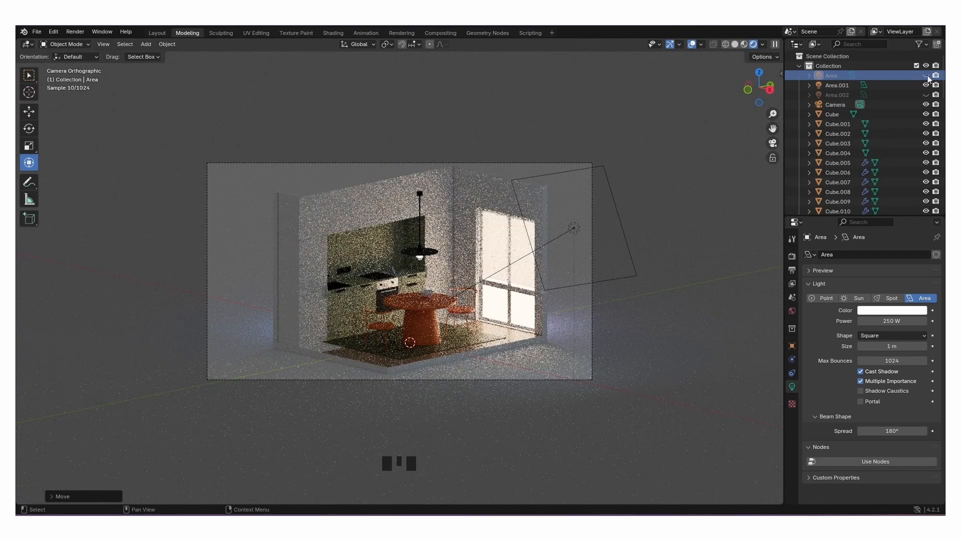
left_click(926, 94)
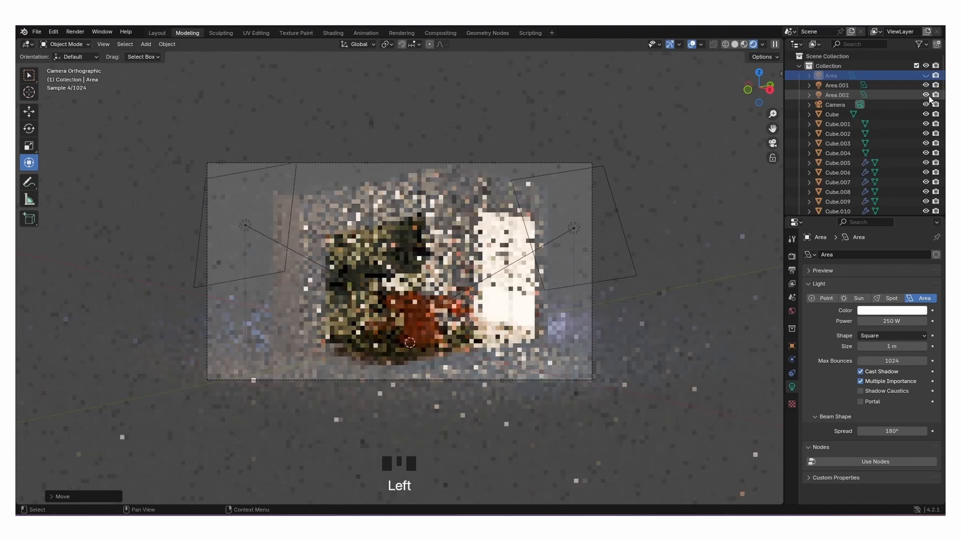
Hide the area light opposite the kitchen wall and change the color of the one opposite the window wall to light blue-violet.
left_click(883, 95)
left_click(883, 97)
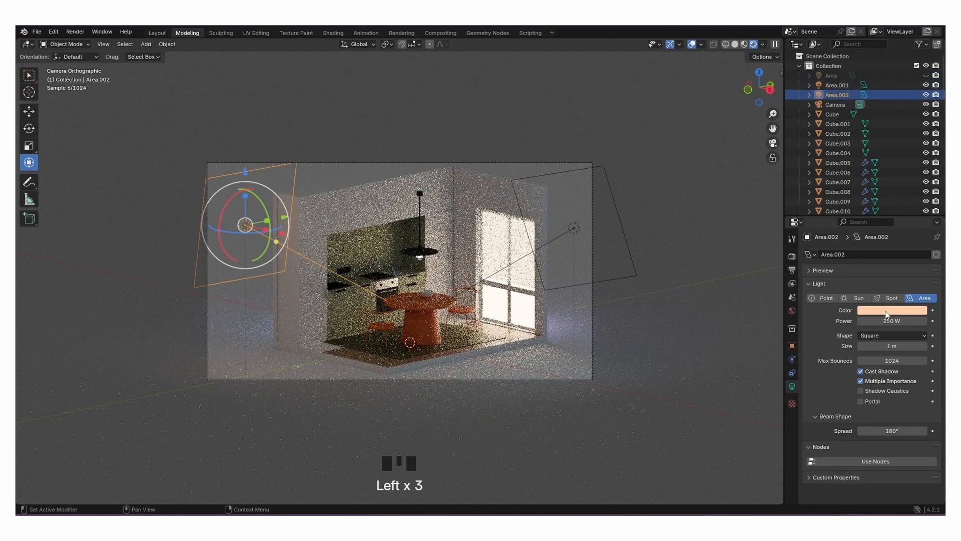
left_click(926, 85)
left_click(887, 310)
left_click(881, 203)
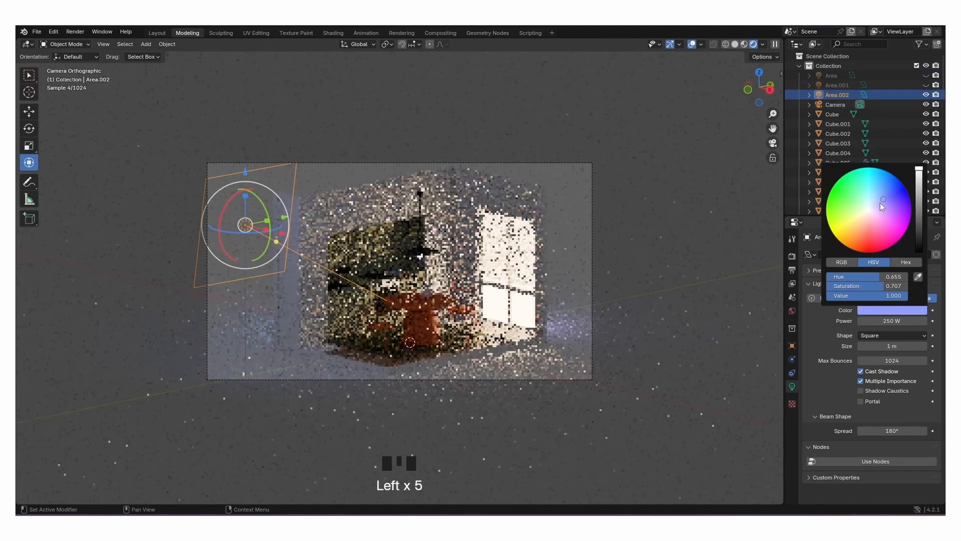